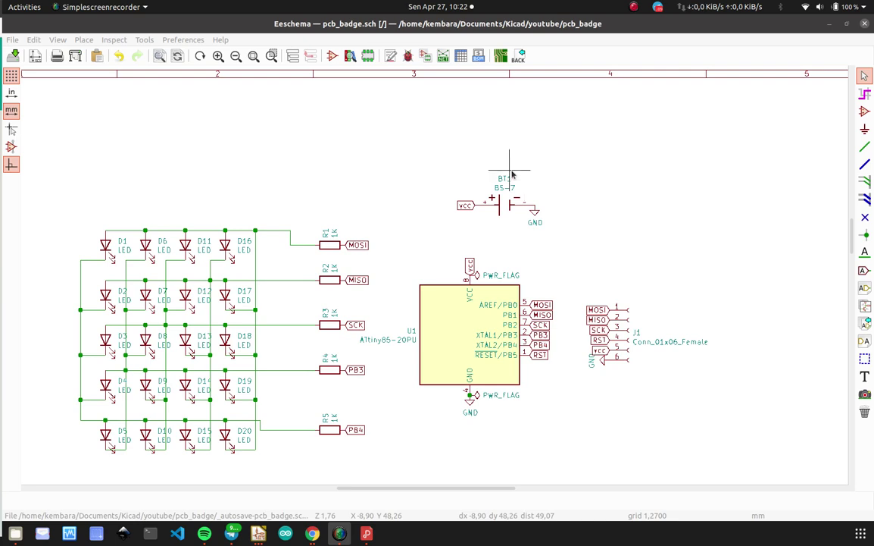
Move the battery, ATtiny85 and J1 connector circuits together farther right of the LED matrix, and save the schematic.
scroll(511, 174, down, 3)
scroll(361, 298, up, 1)
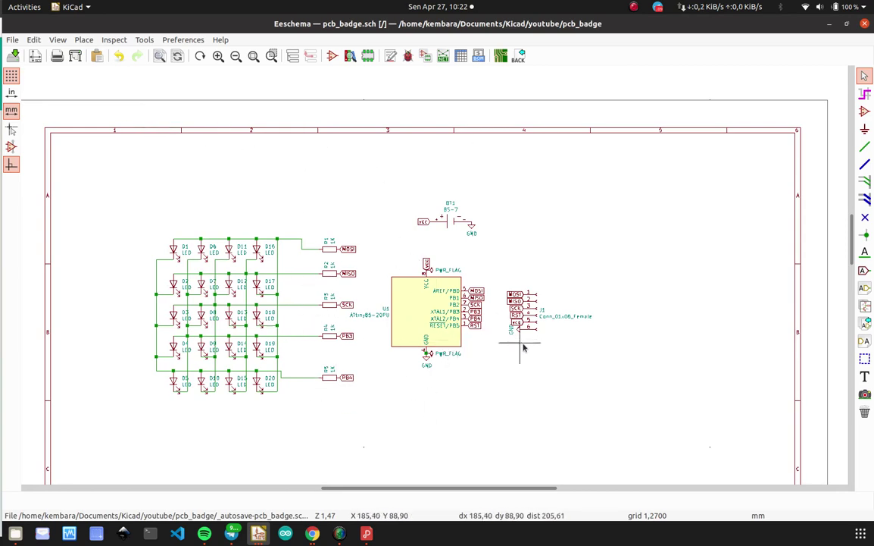
drag(600, 379, 400, 185)
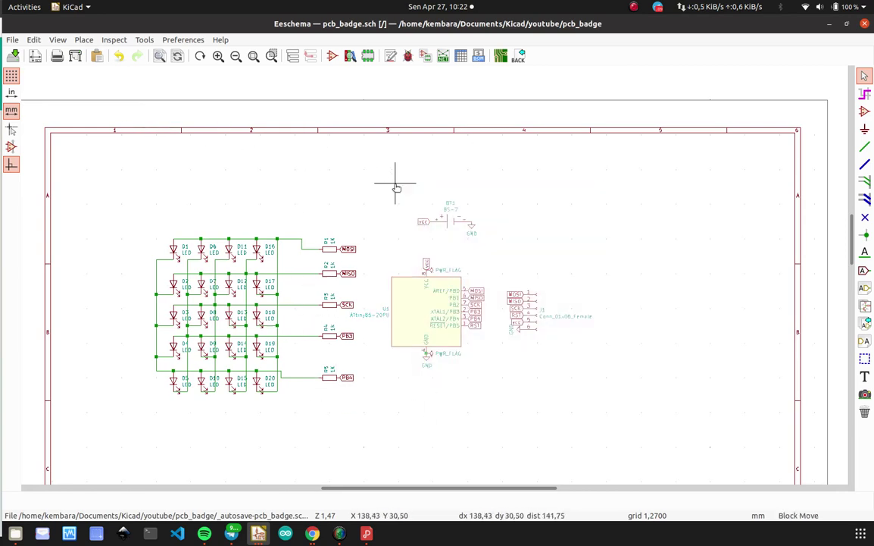
click(462, 192)
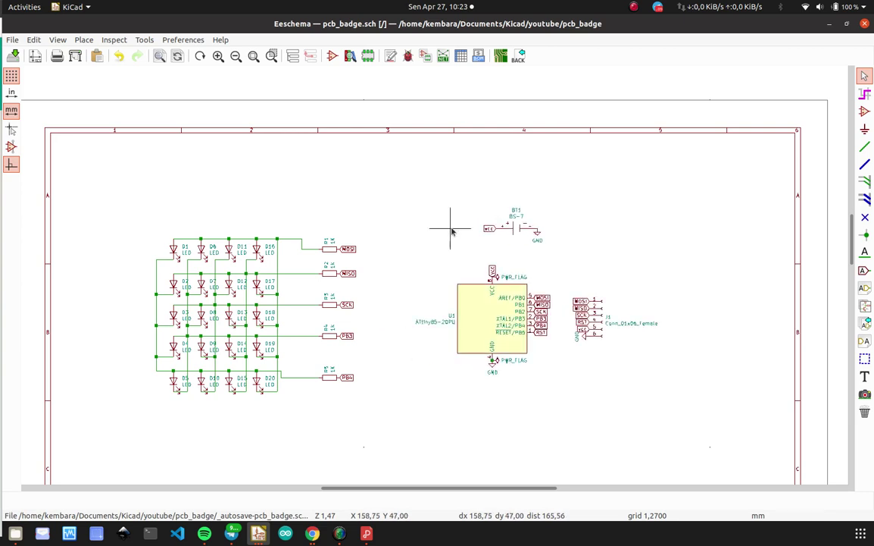
key(ctrl+s)
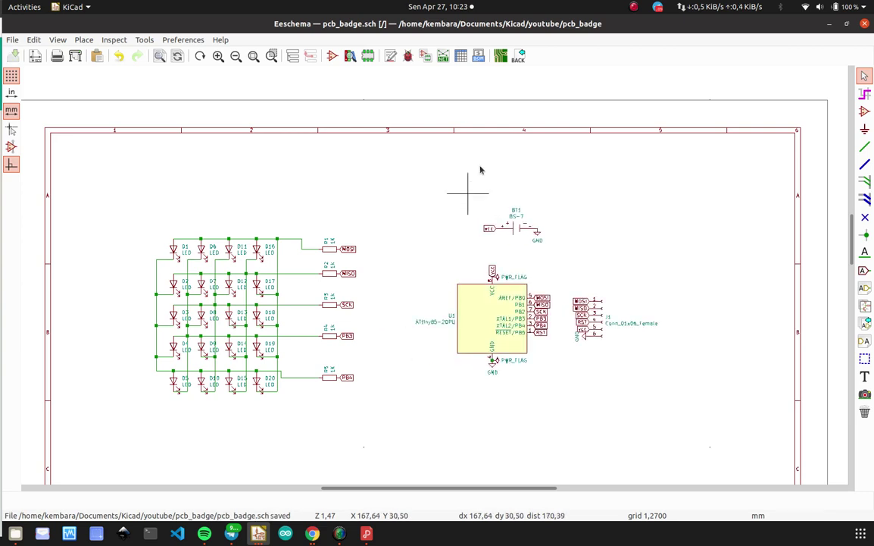
Shift the battery, ATtiny85 and connector circuits together slightly down and left, beside the LED matrix.
drag(683, 398, 555, 311)
drag(478, 259, 406, 201)
click(405, 214)
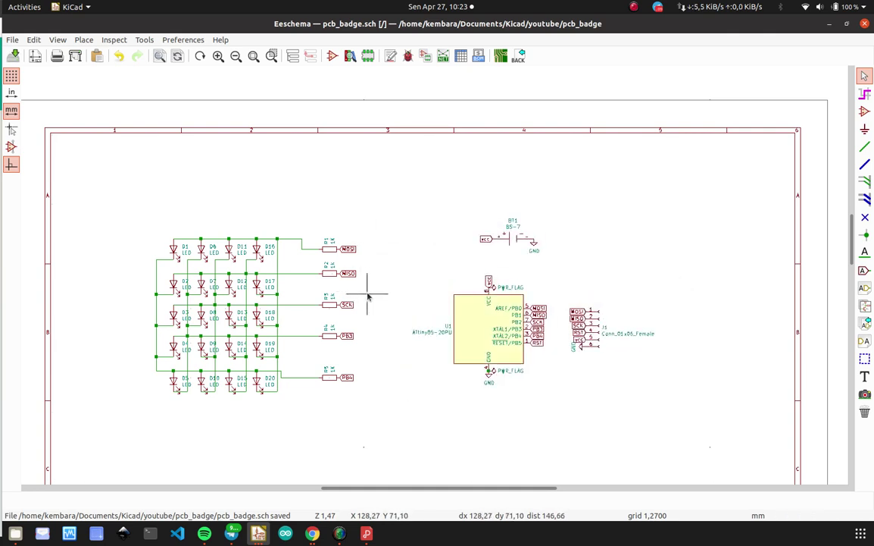
middle_drag(369, 297, 354, 264)
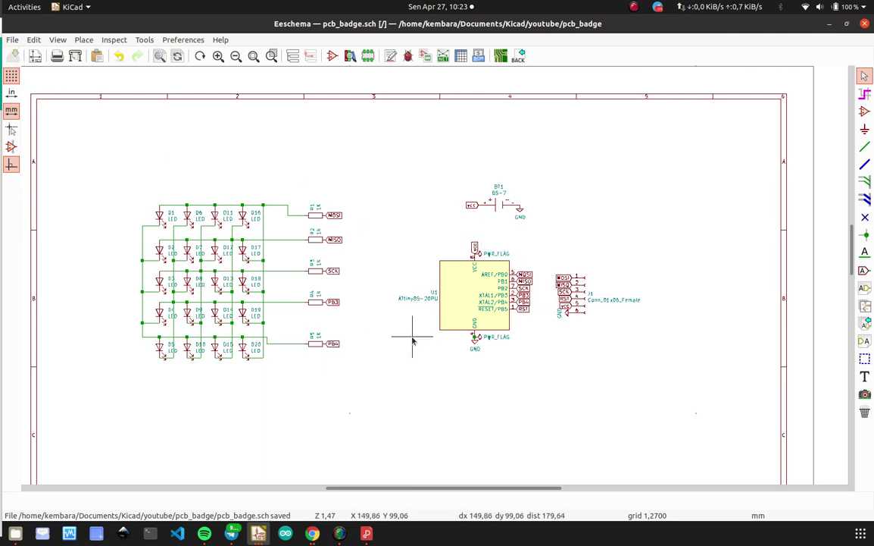
scroll(421, 291, up, 2)
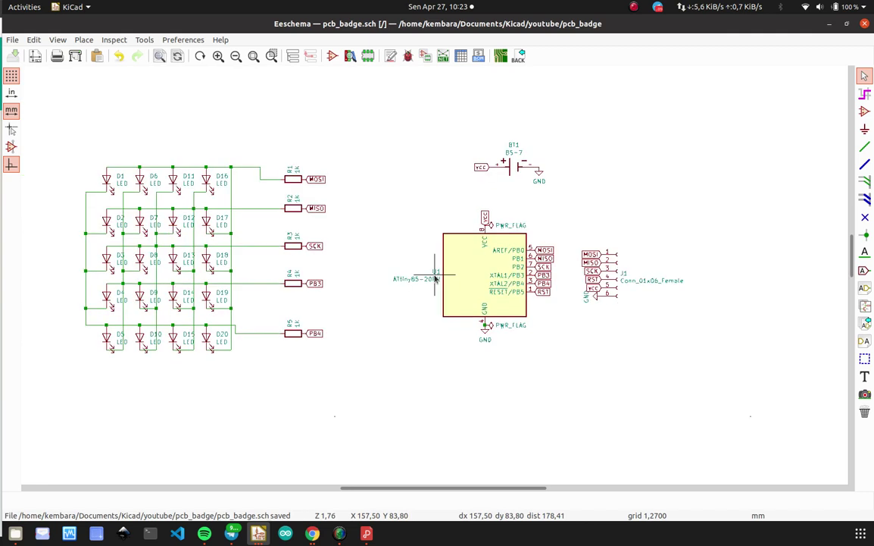
middle_drag(419, 252, 441, 278)
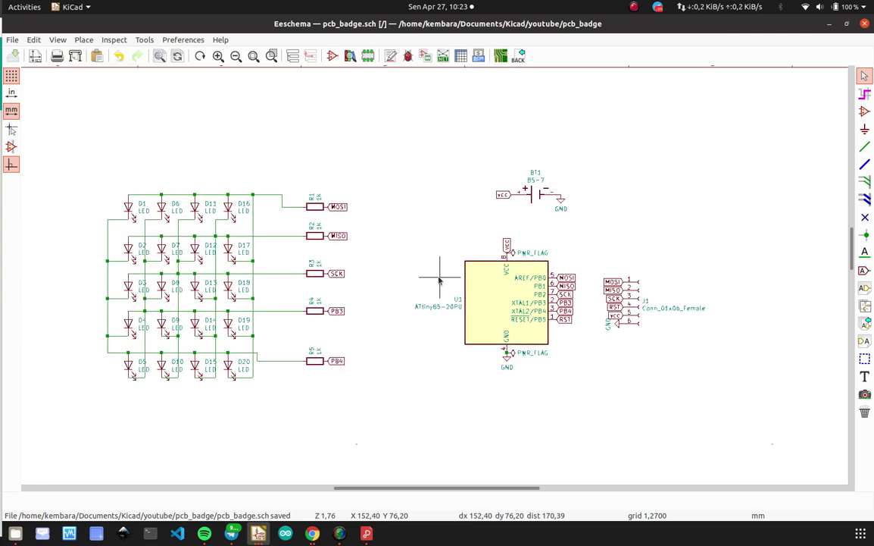
Switch to the SnapEDA window in Chrome, search Google Images for "pinguin vector" and browse the penguin pictures.
click(313, 533)
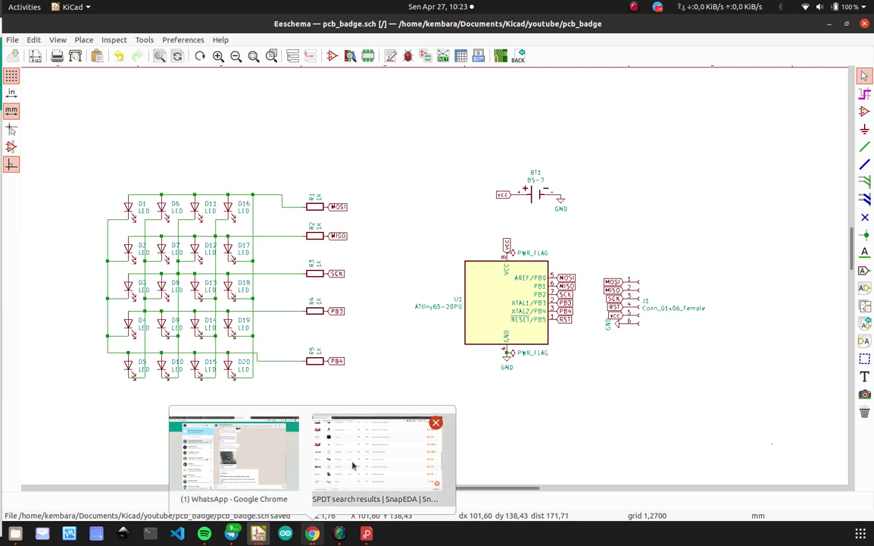
click(349, 466)
click(189, 42)
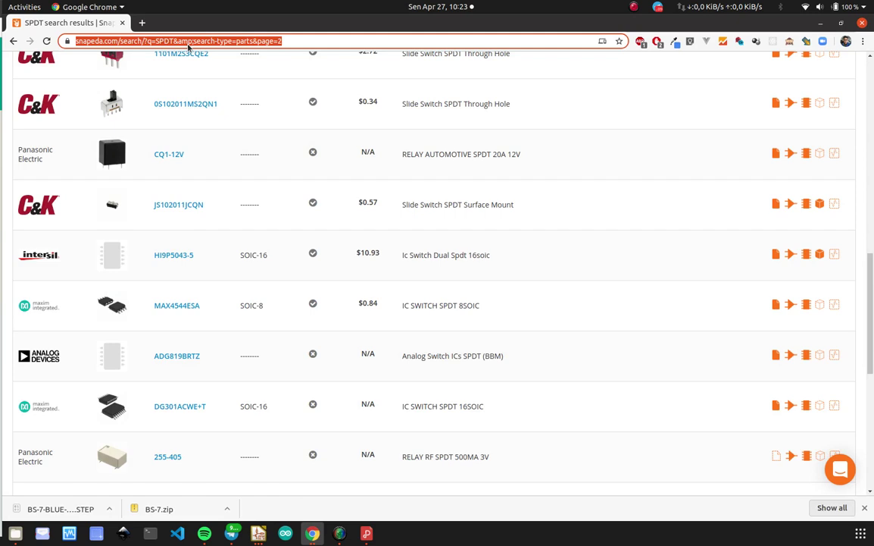
text(PINGUIN)
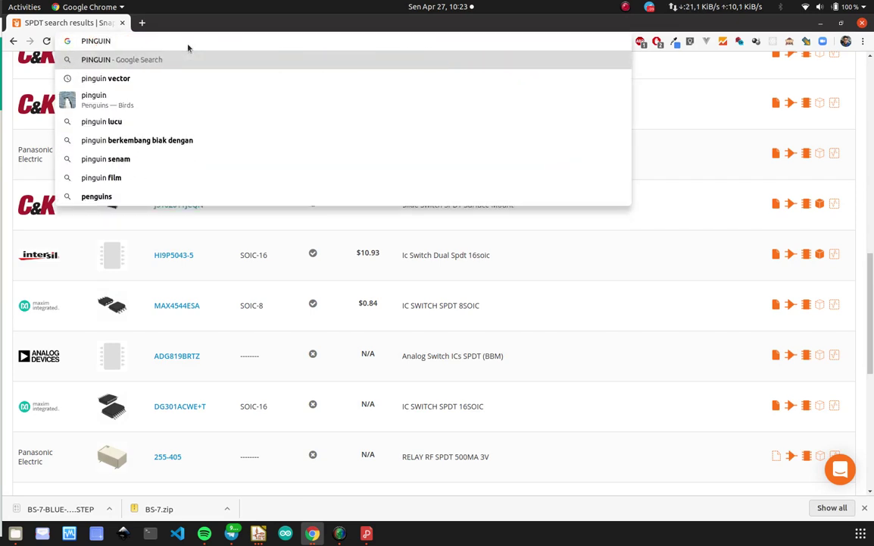
key(Down)
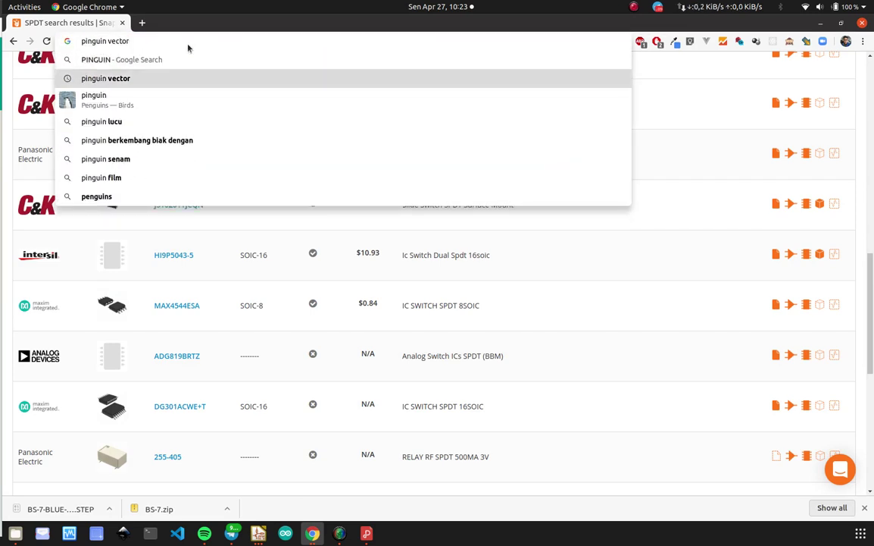
key(Return)
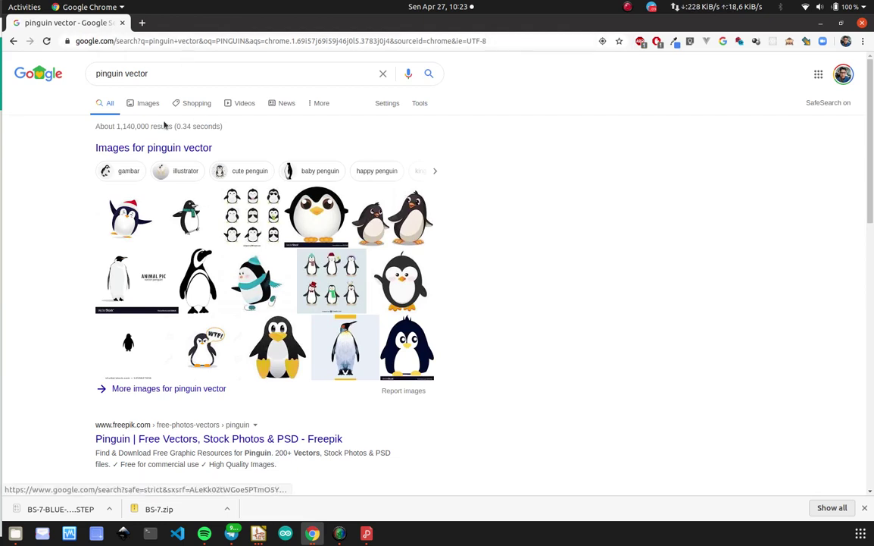
click(134, 105)
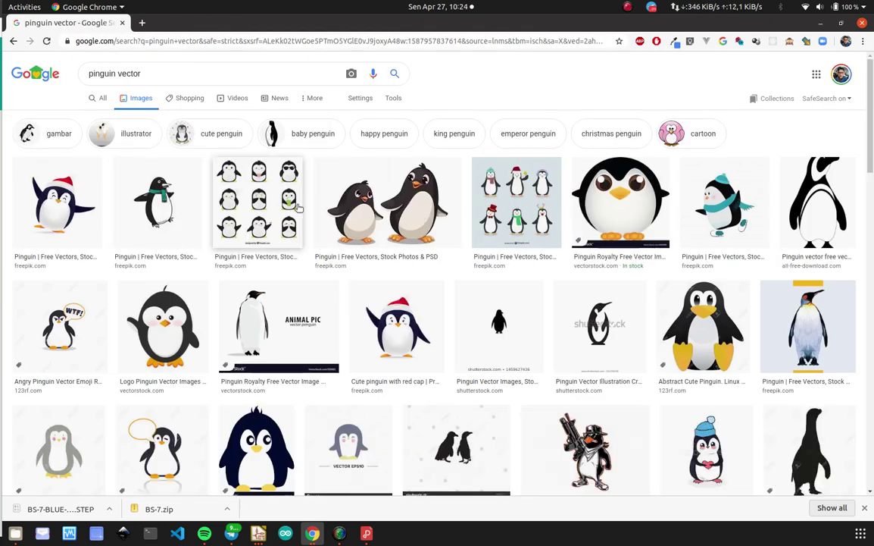
scroll(724, 201, down, 3)
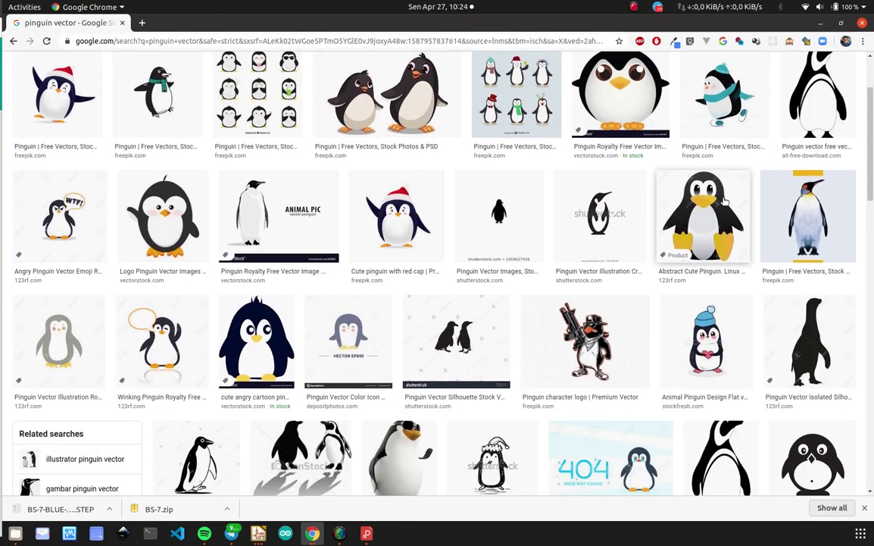
scroll(352, 275, down, 10)
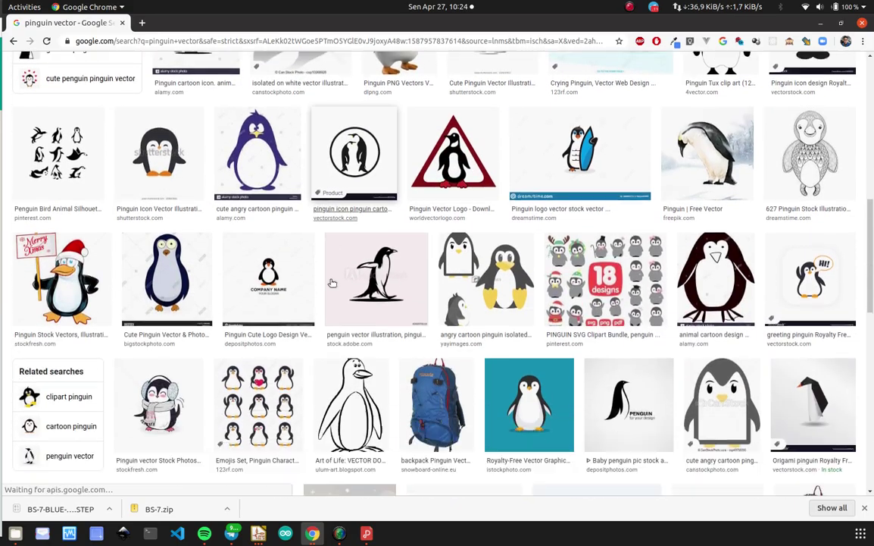
scroll(331, 283, up, 15)
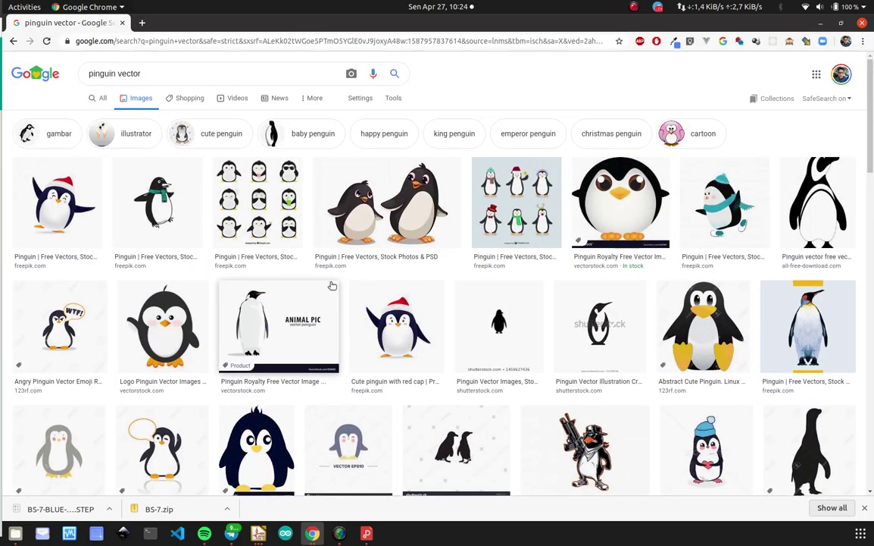
scroll(331, 285, down, 20)
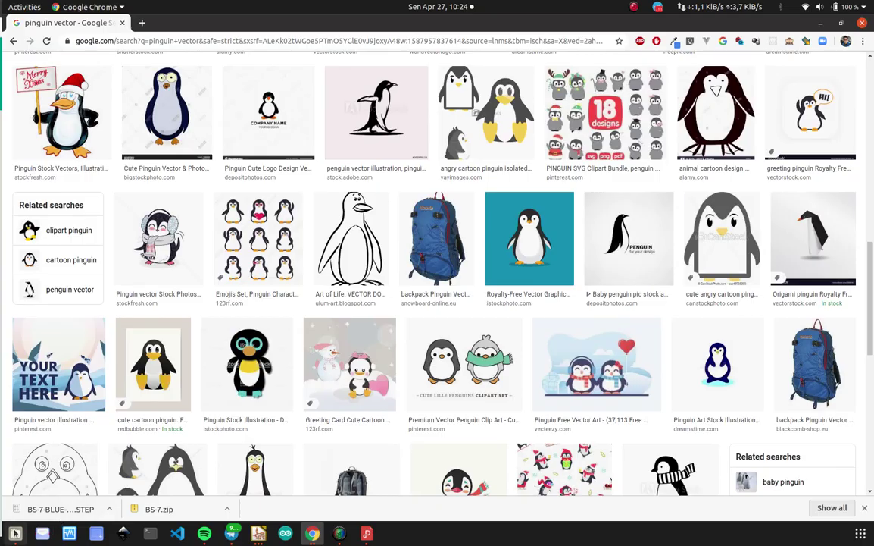
Switch to Files and open the pict folder inside Kicad's led_matrix_badge2 folder.
click(15, 532)
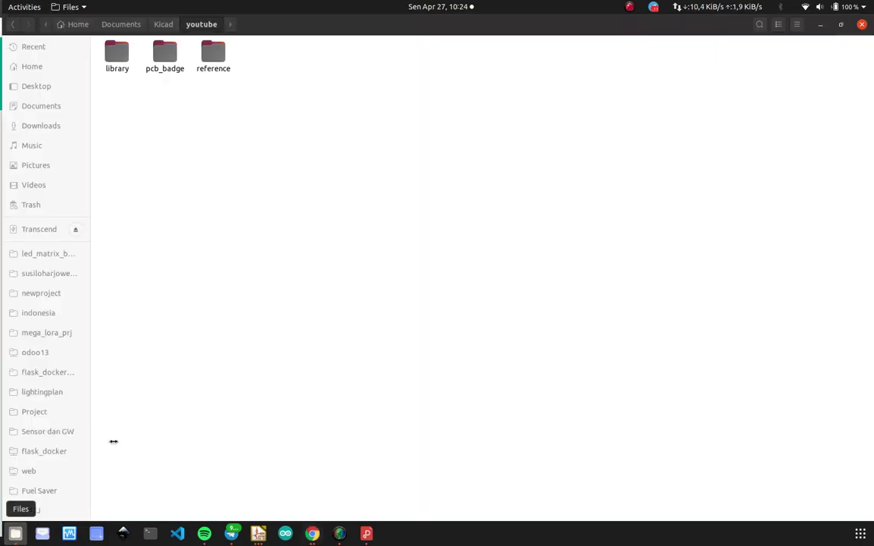
click(162, 24)
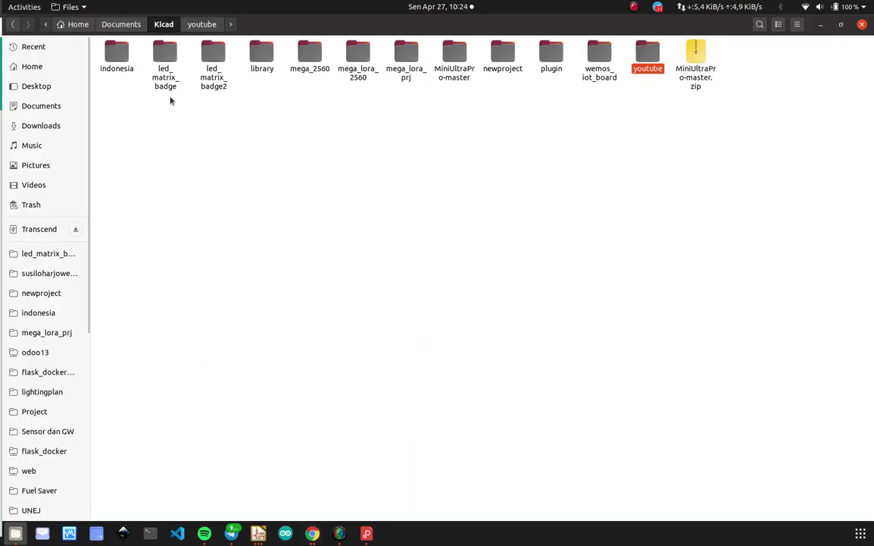
double_click(211, 64)
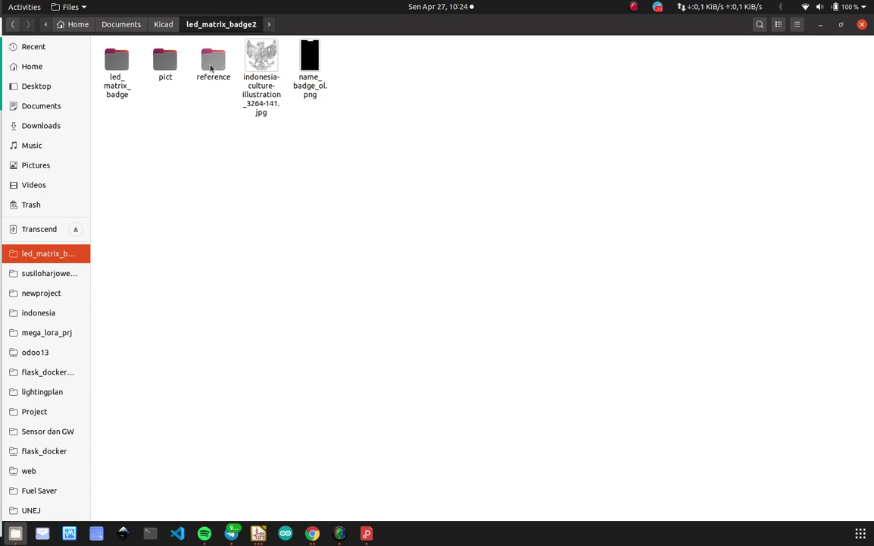
click(211, 61)
double_click(166, 60)
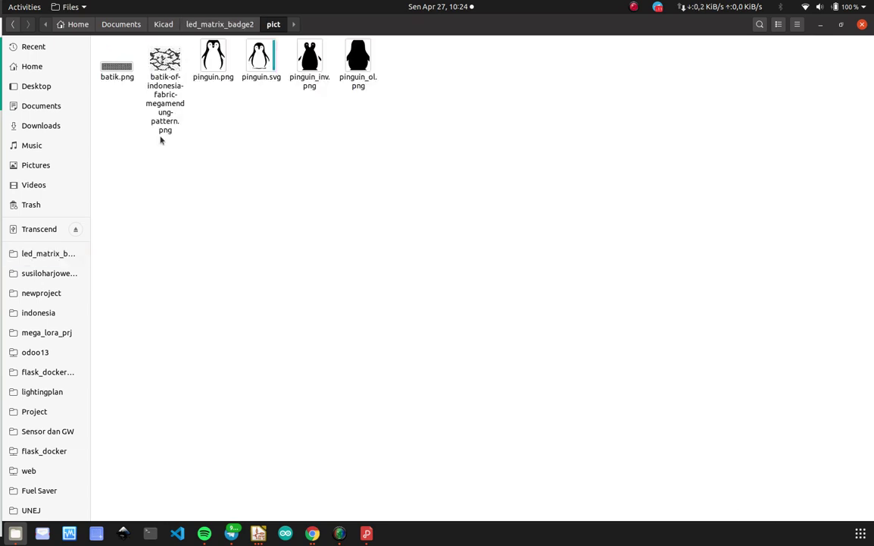
View pinguin.png and pinguin.svg one after the other in the image viewer, closing each preview.
click(219, 66)
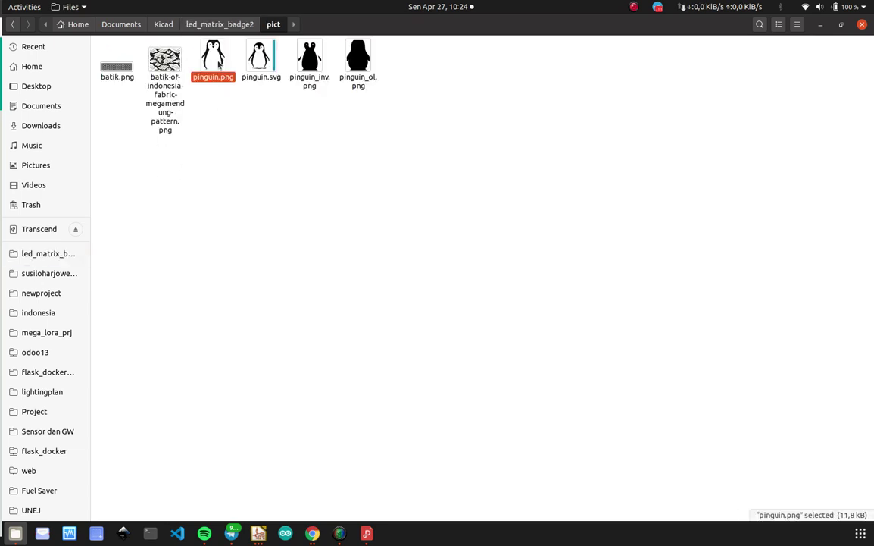
double_click(219, 65)
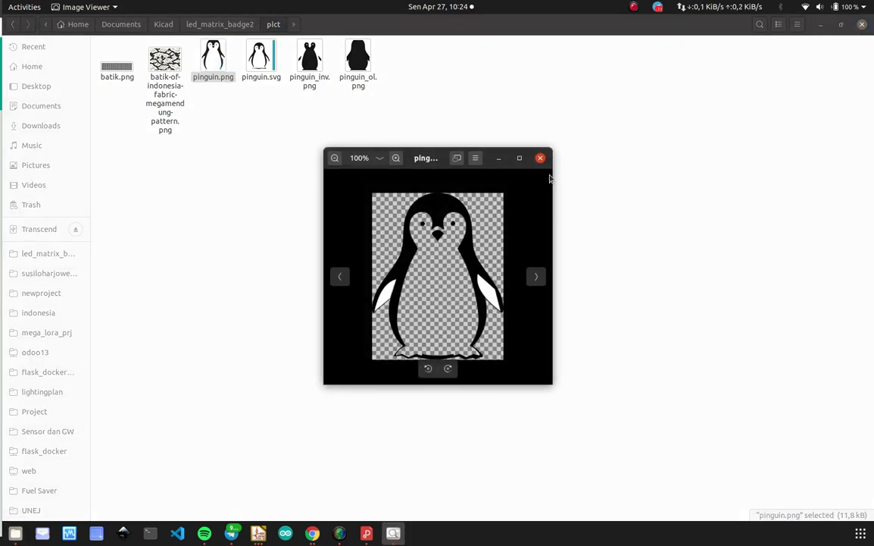
click(541, 159)
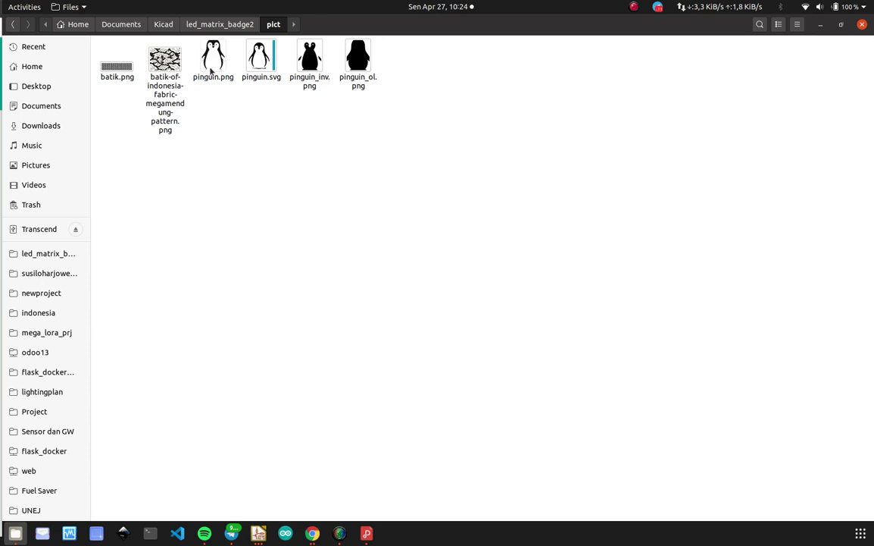
click(260, 57)
click(255, 93)
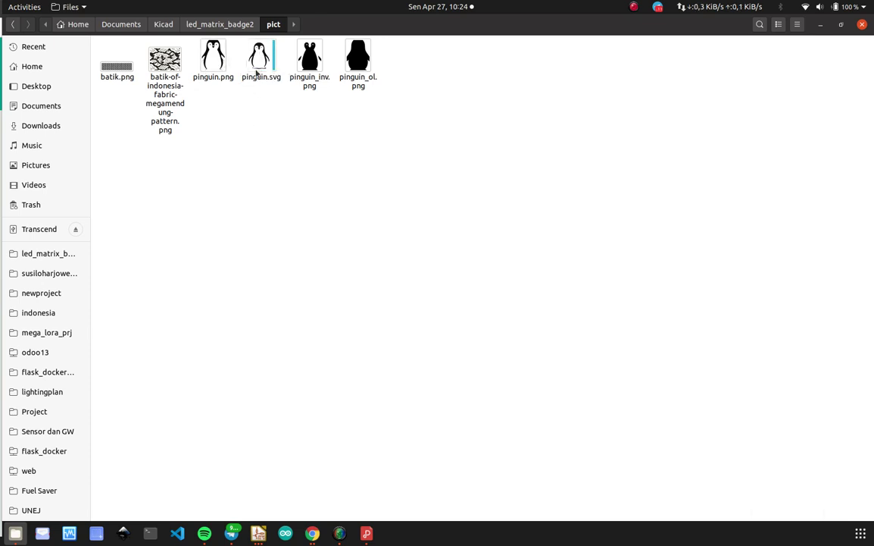
click(256, 68)
double_click(256, 68)
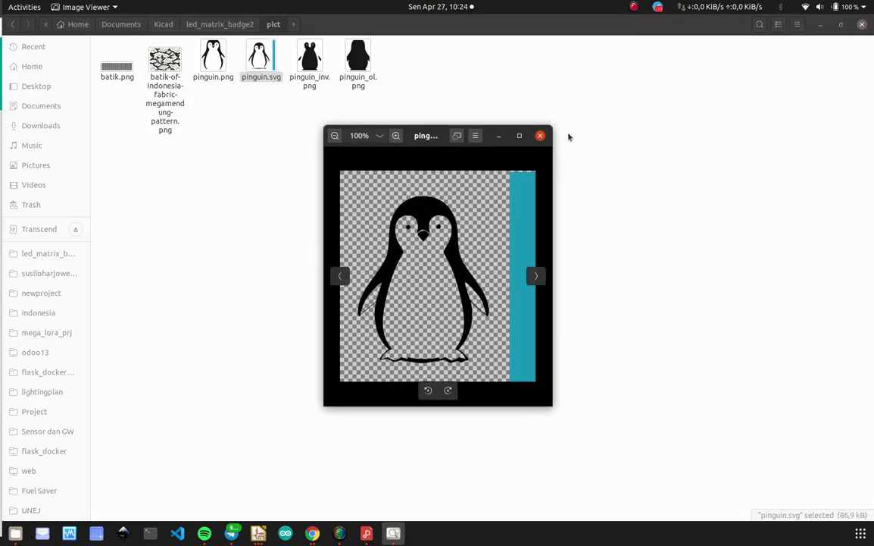
click(540, 136)
click(216, 157)
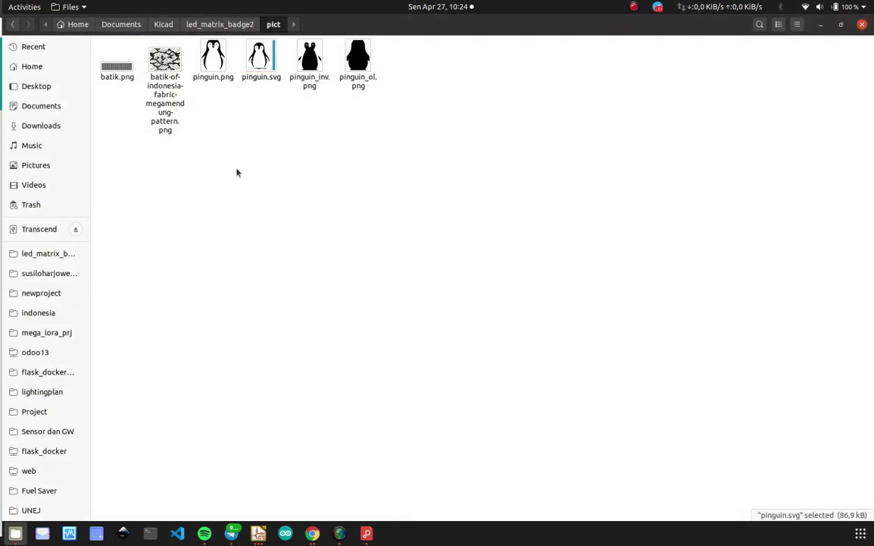
click(163, 24)
click(240, 25)
click(275, 25)
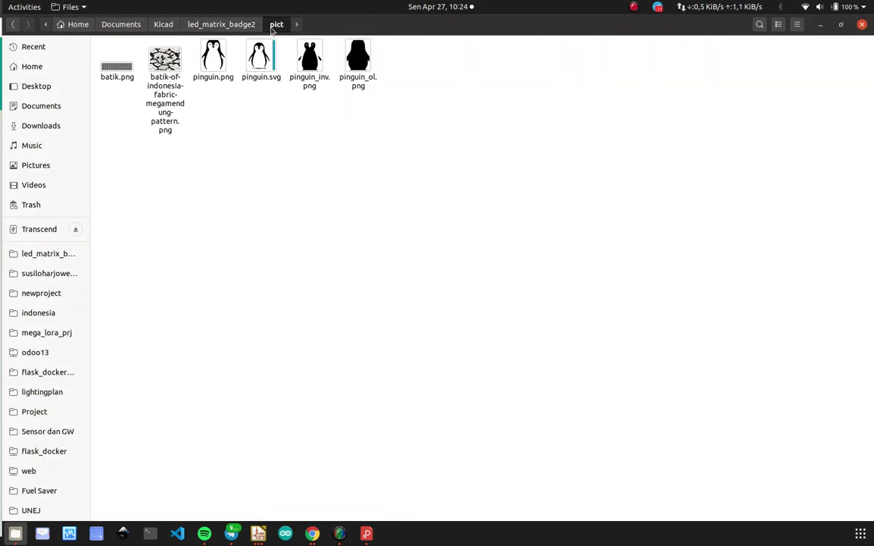
Return to the "pinguin vector" image results in Chrome and look further through the penguin artwork for a suitable picture.
click(313, 530)
click(235, 455)
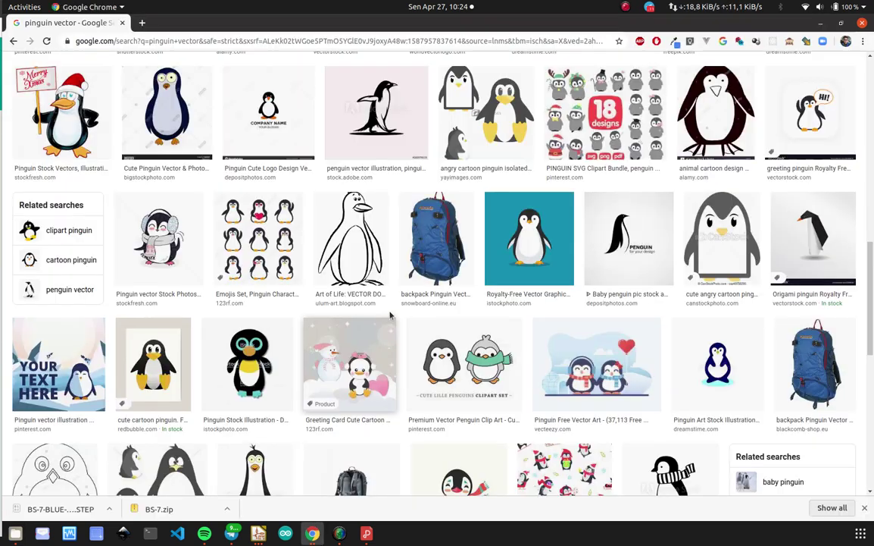
scroll(400, 327, down, 4)
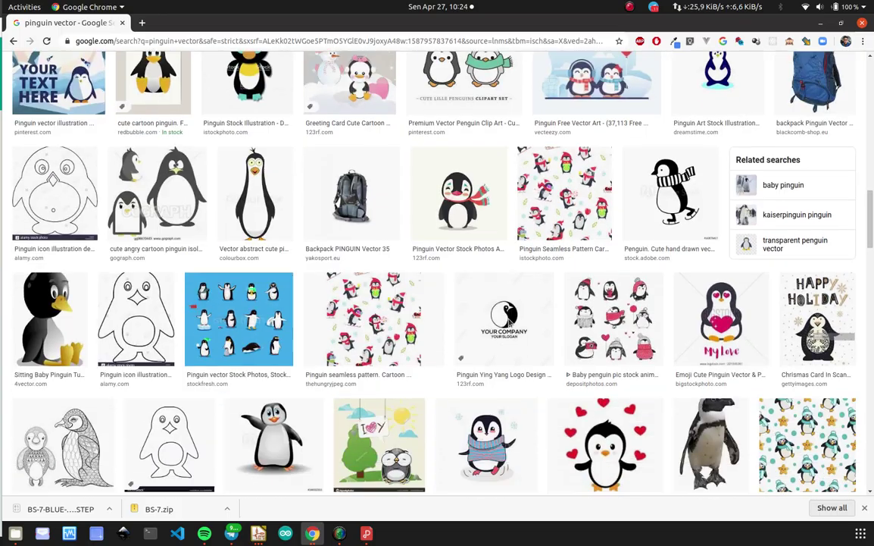
scroll(509, 322, down, 1)
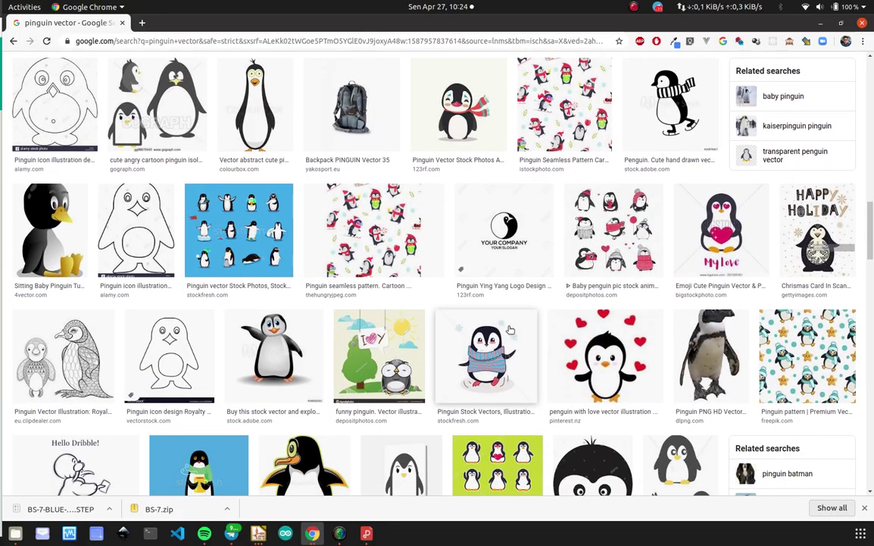
scroll(371, 319, down, 3)
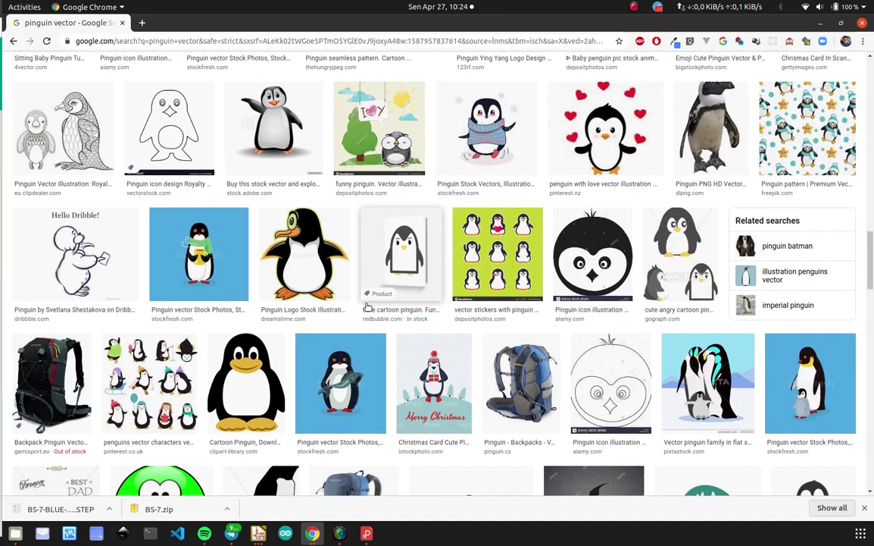
scroll(367, 307, down, 10)
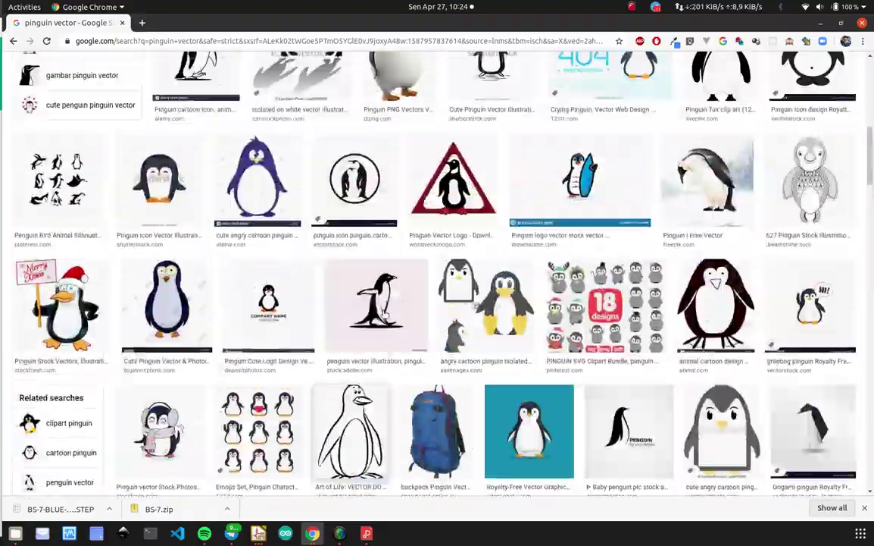
scroll(385, 317, up, 15)
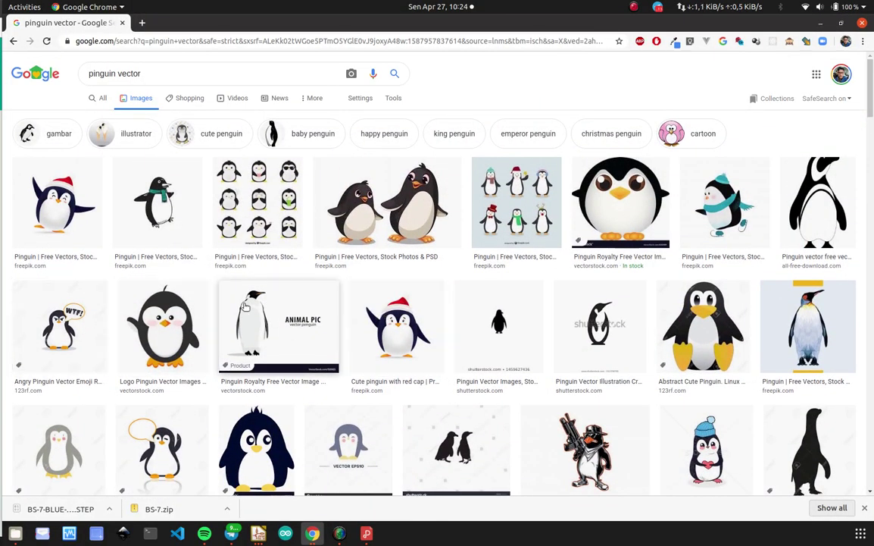
Browse further through the penguin image results, preview the Clipart Library cartoon penguin and look through its related images.
scroll(556, 297, down, 3)
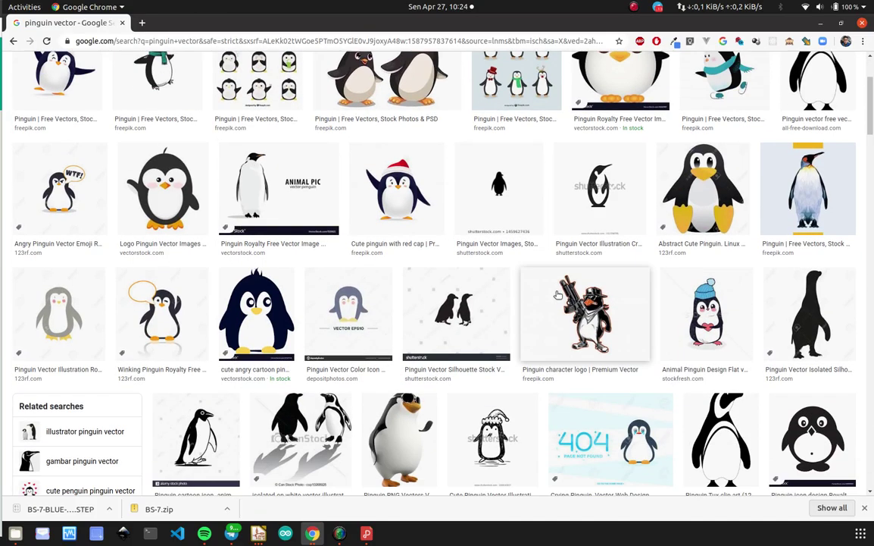
scroll(558, 294, down, 5)
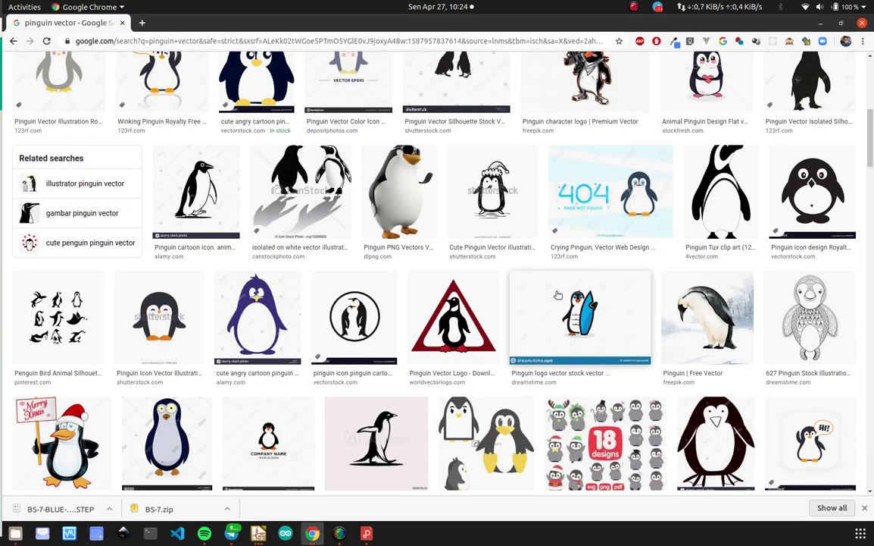
scroll(558, 294, down, 7)
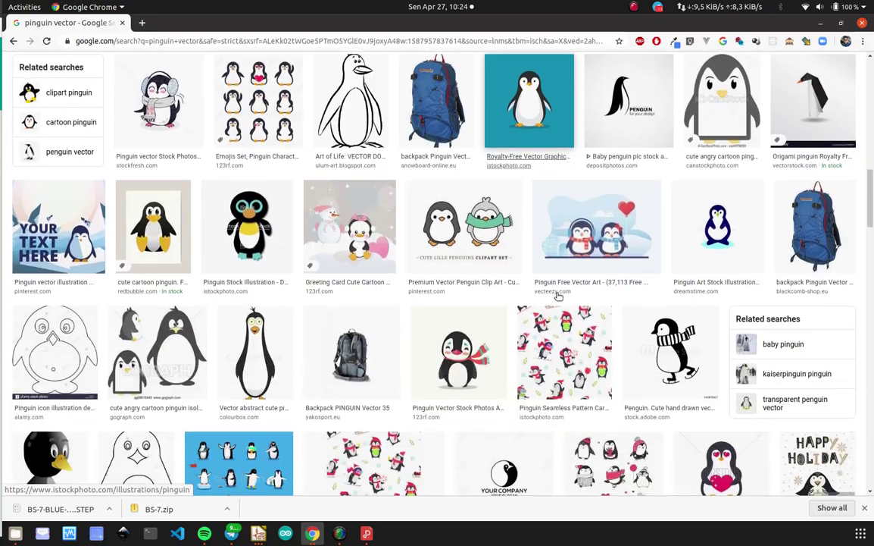
scroll(558, 296, down, 6)
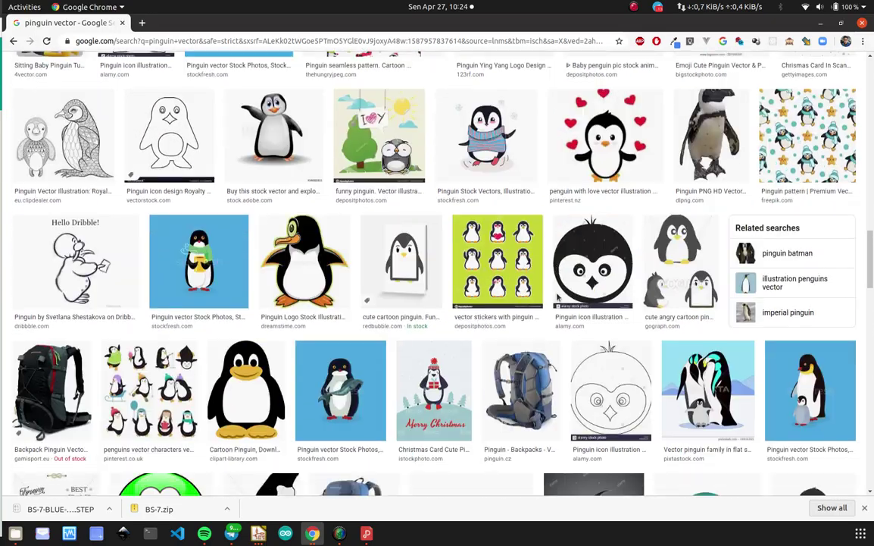
scroll(267, 303, down, 3)
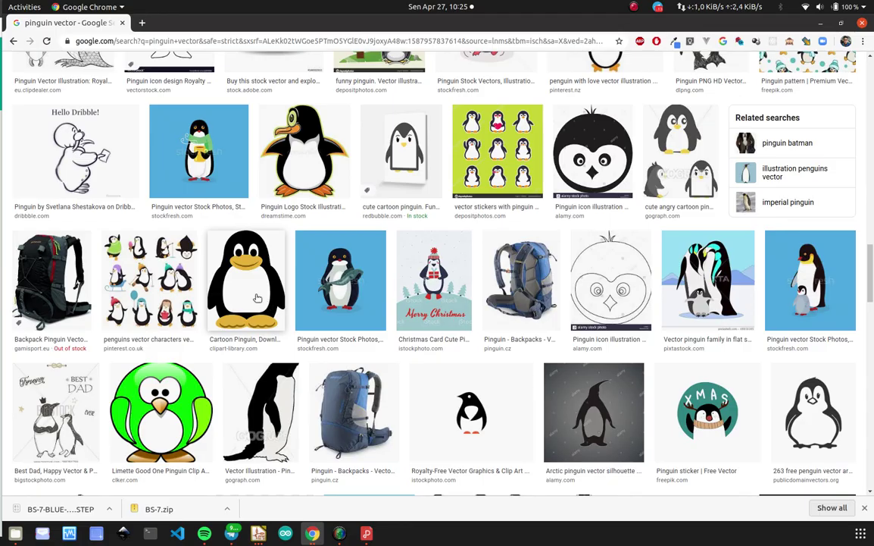
click(257, 298)
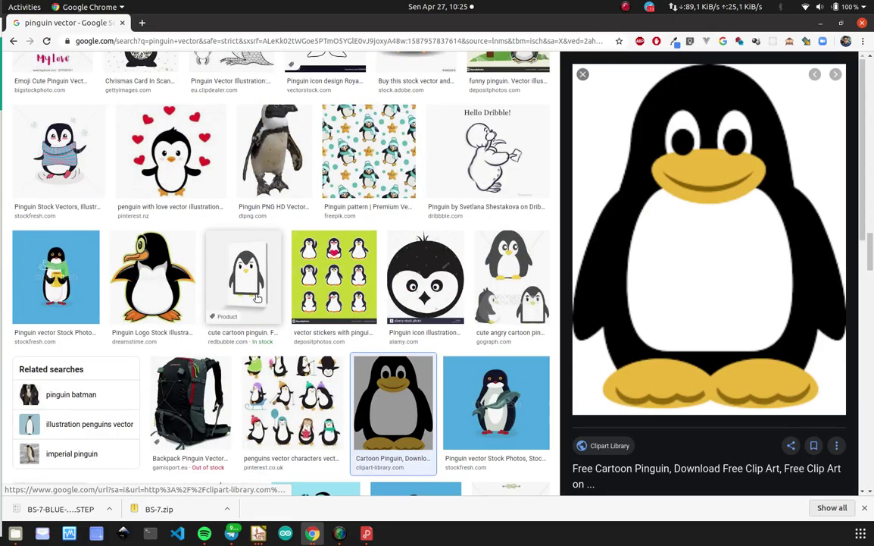
scroll(707, 283, down, 5)
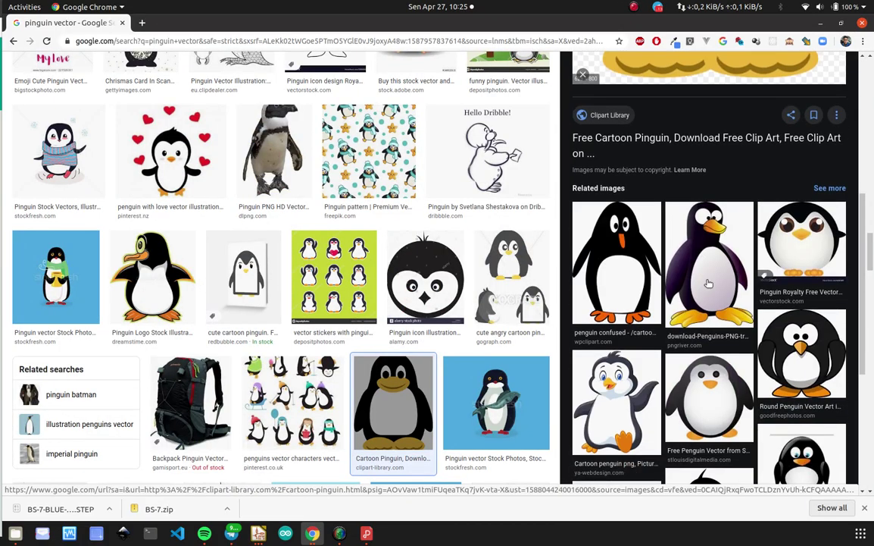
scroll(709, 283, down, 4)
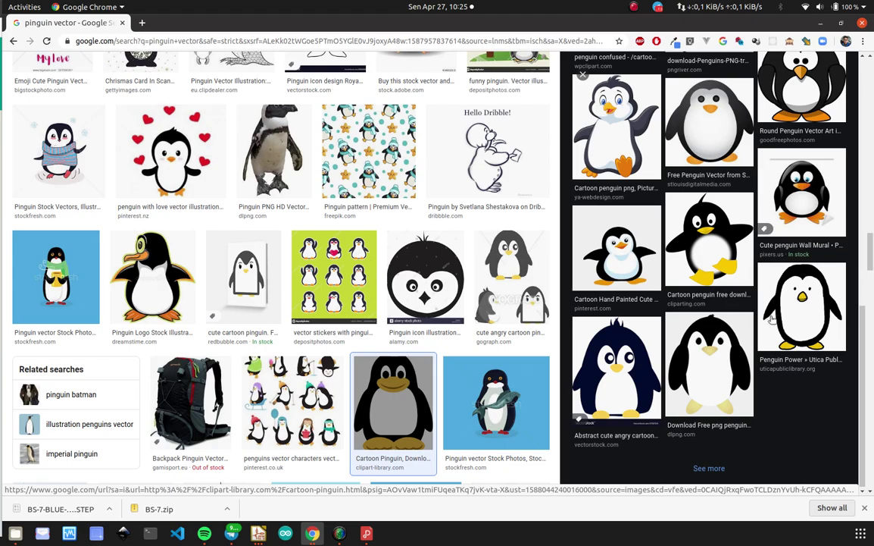
scroll(667, 288, up, 2)
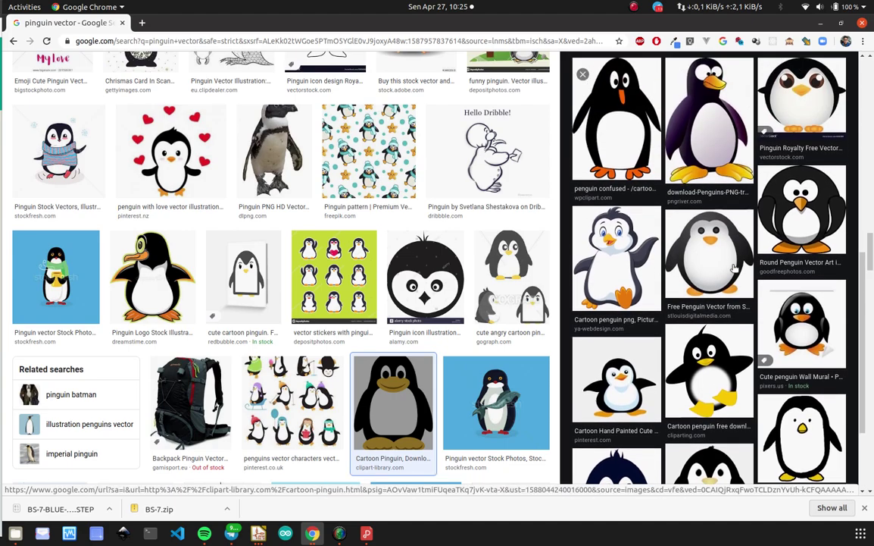
scroll(733, 268, up, 2)
Look through more penguin results, preview the Dribbble "Penguin Vector" with the turquoise background and examine its related images.
scroll(376, 318, down, 4)
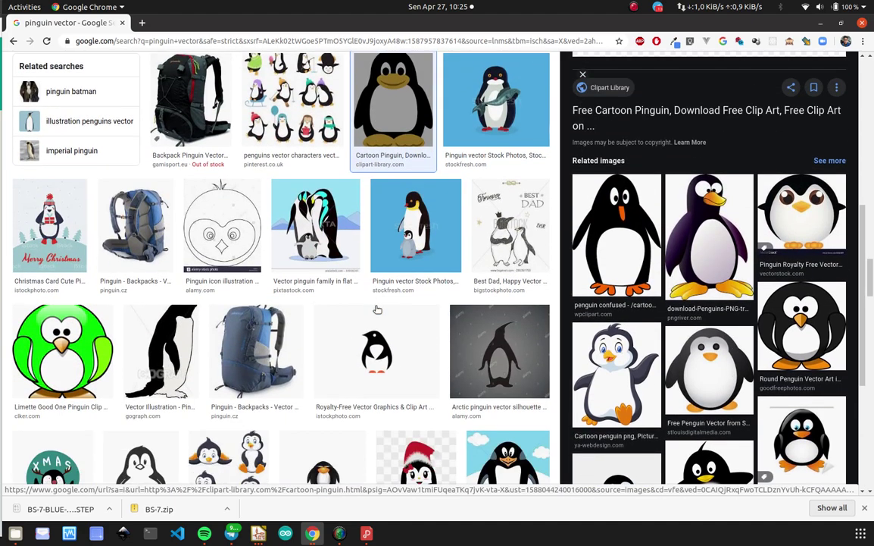
scroll(378, 309, down, 2)
scroll(377, 311, down, 2)
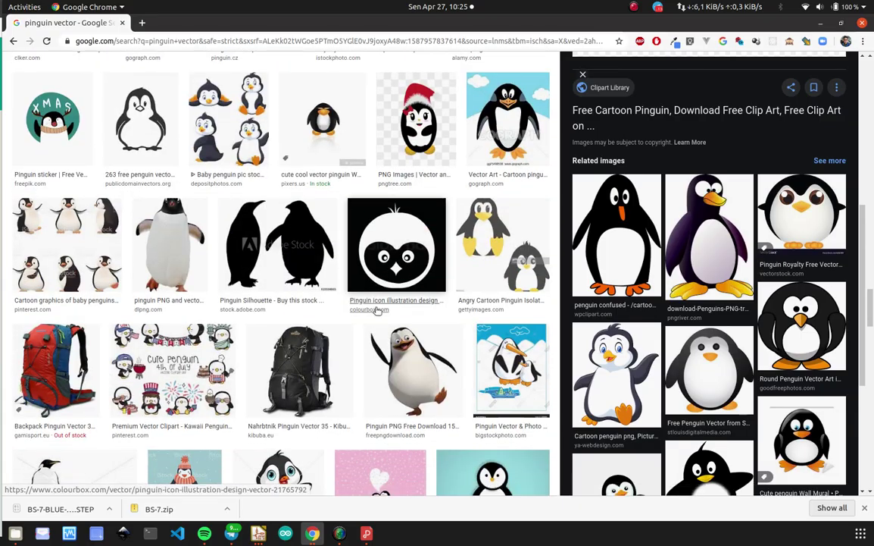
scroll(378, 310, down, 2)
scroll(419, 290, down, 2)
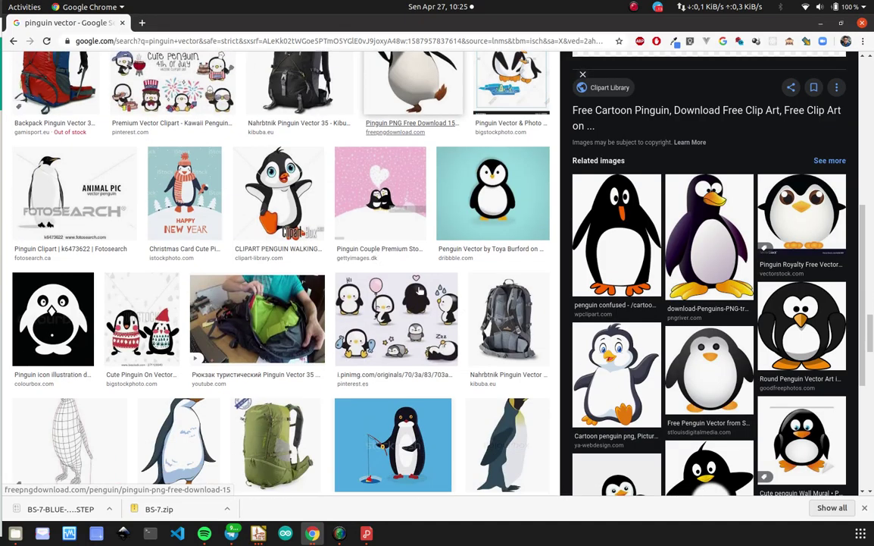
click(491, 194)
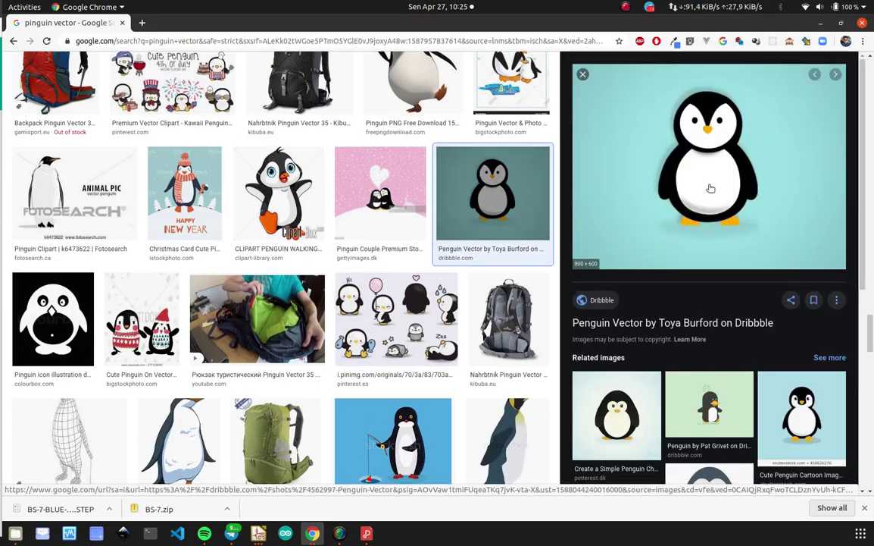
scroll(727, 303, down, 2)
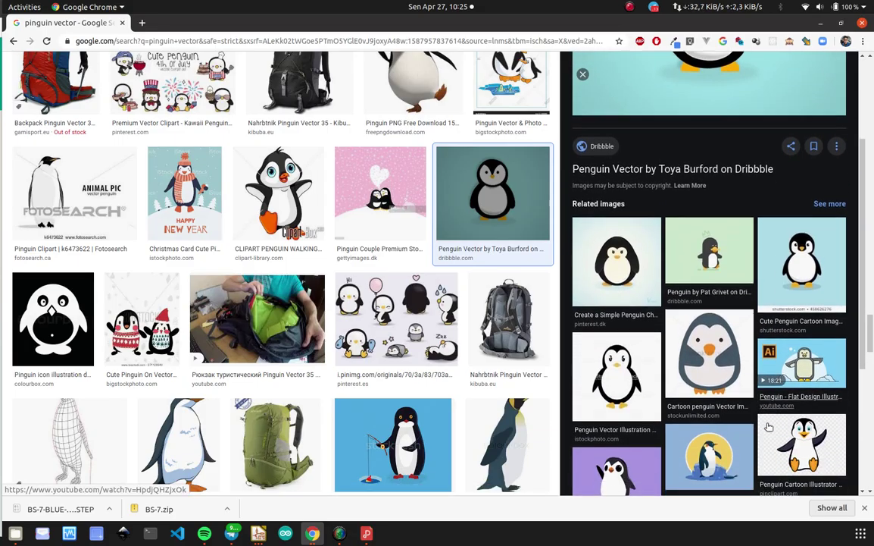
scroll(768, 427, down, 2)
scroll(750, 417, down, 1)
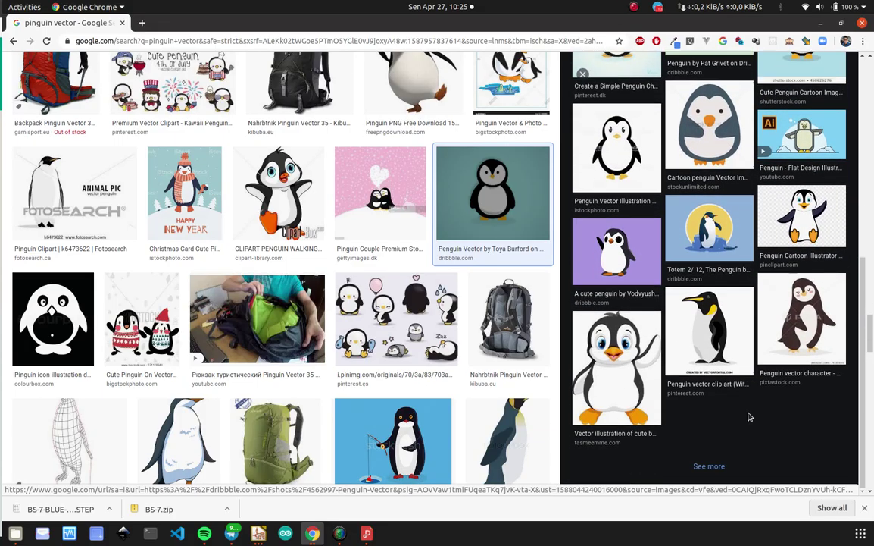
scroll(748, 416, up, 3)
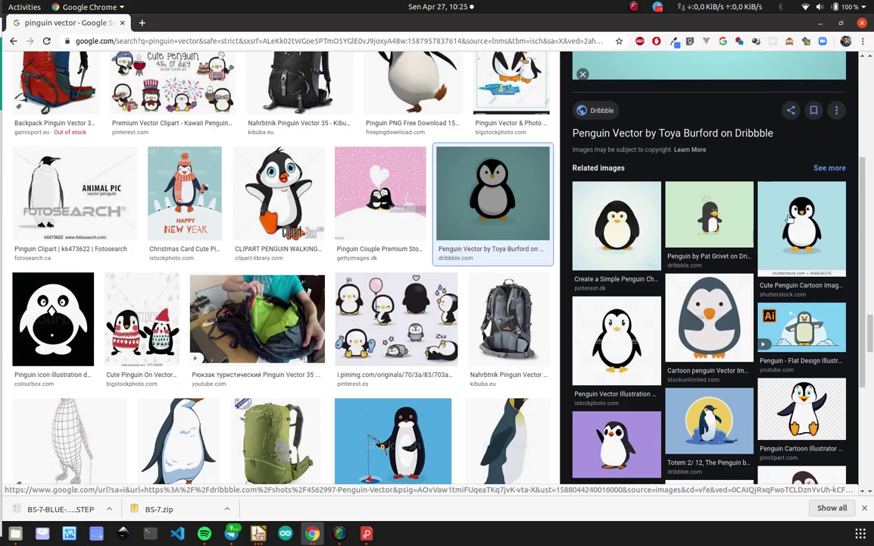
Preview the related Shutterstock penguin for comparison, return to the Dribbble "Penguin Vector" and open its source page.
click(790, 218)
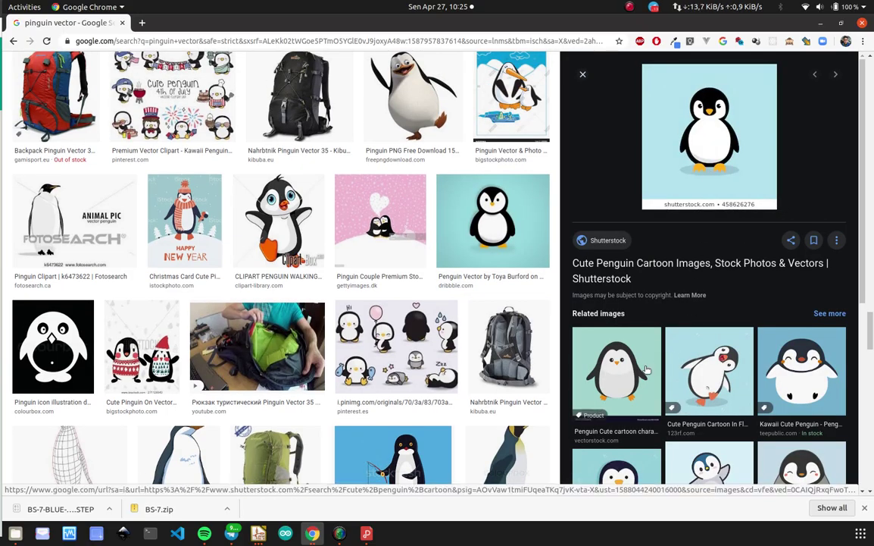
click(460, 241)
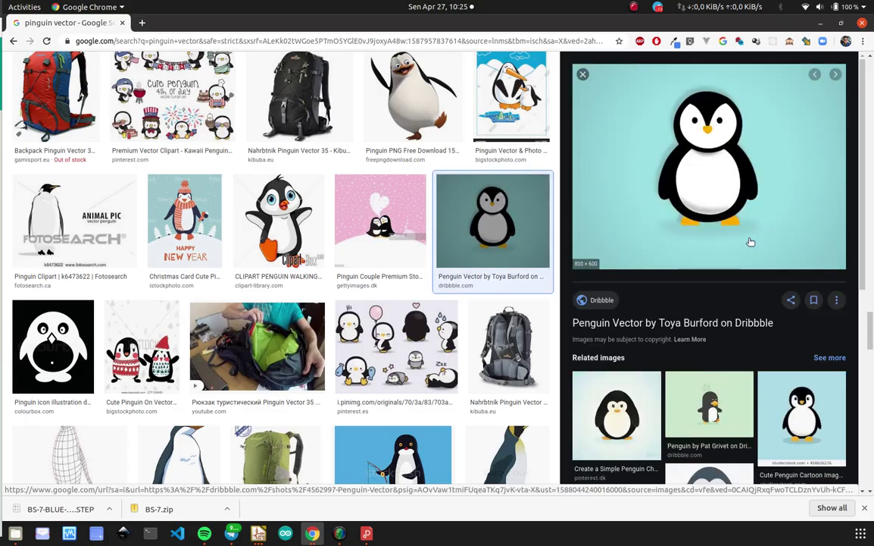
click(725, 145)
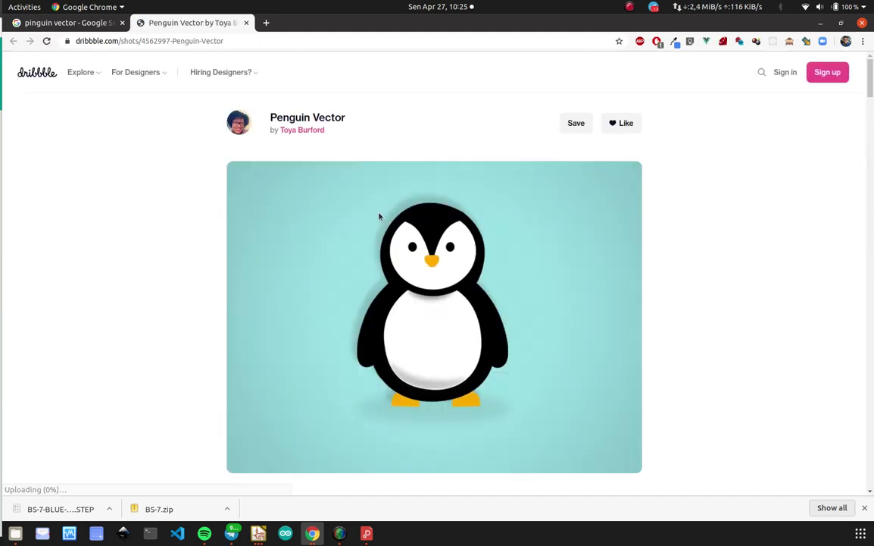
scroll(380, 217, down, 1)
scroll(379, 216, down, 2)
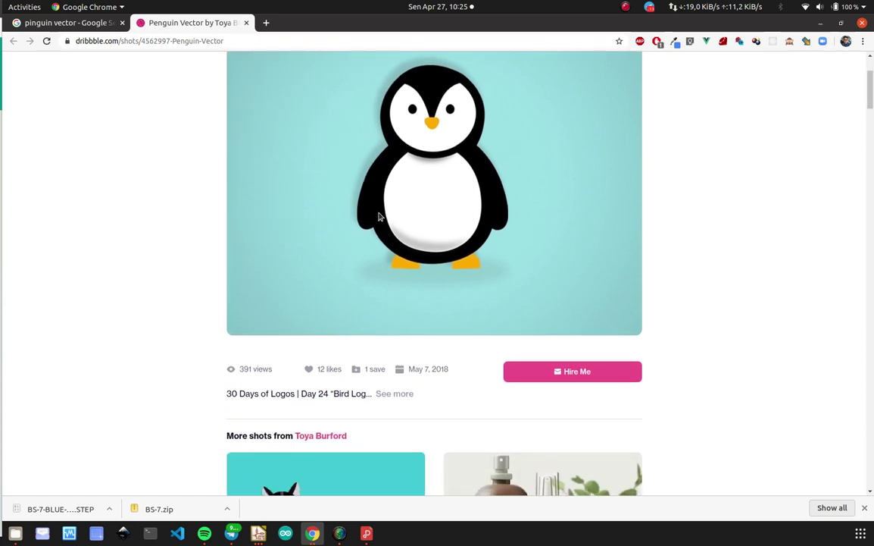
scroll(318, 273, up, 3)
Capture a screenshot of a selected area enclosing the whole penguin on the Dribbble page, using the Screenshot tool.
click(98, 533)
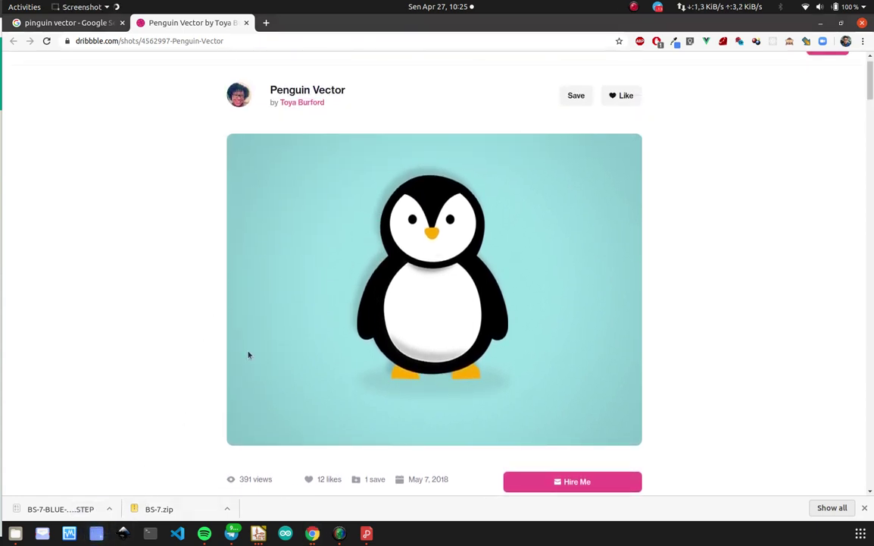
click(428, 249)
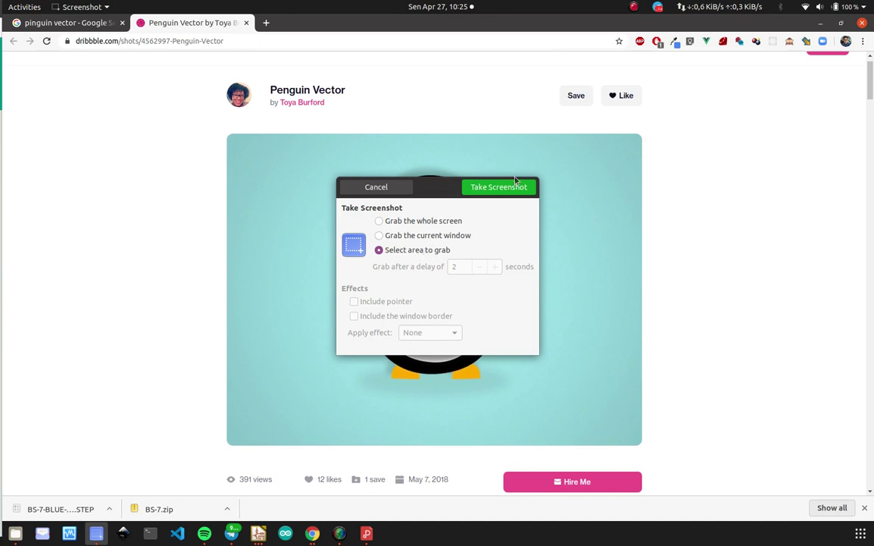
click(498, 187)
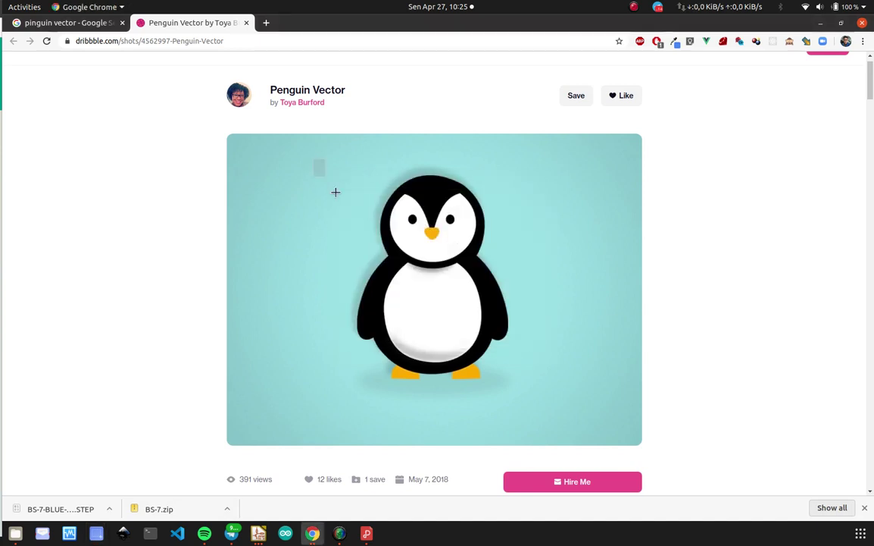
drag(336, 191, 555, 415)
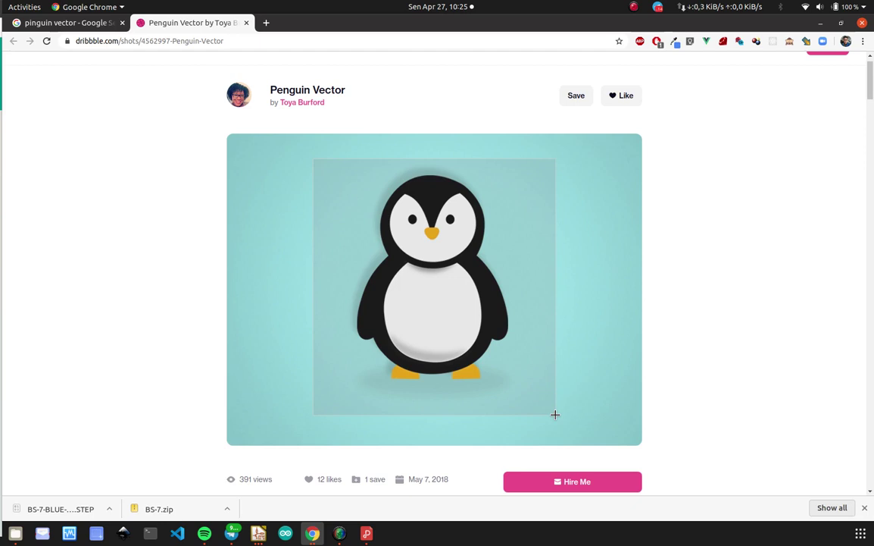
drag(556, 414, 555, 414)
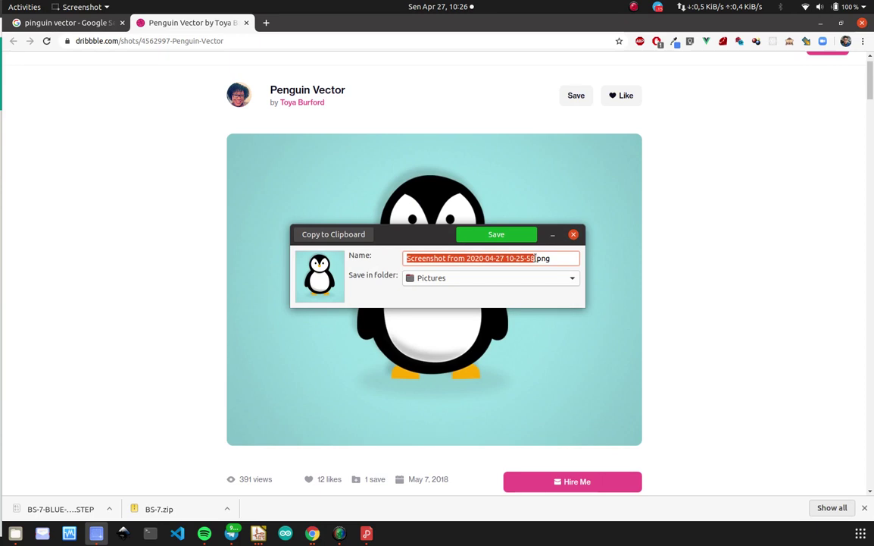
Name the penguin screenshot pinguin.png.
click(534, 258)
drag(528, 257, 411, 250)
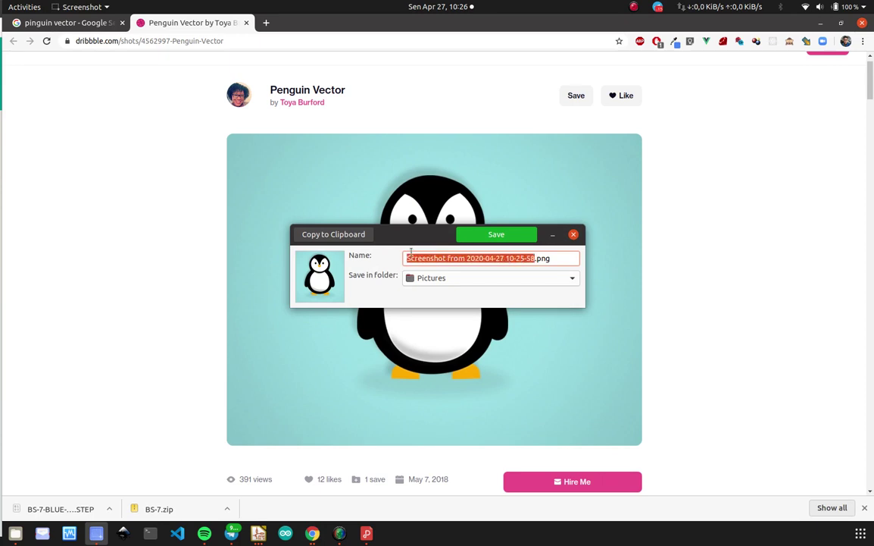
text(pinguin)
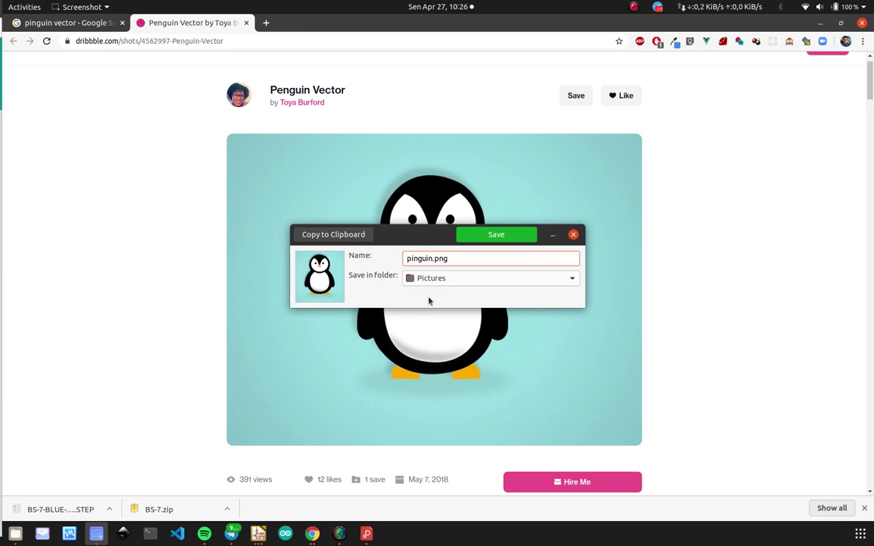
Browse for another save folder for the screenshot and open the youtube folder inside Documents/Kicad.
click(429, 278)
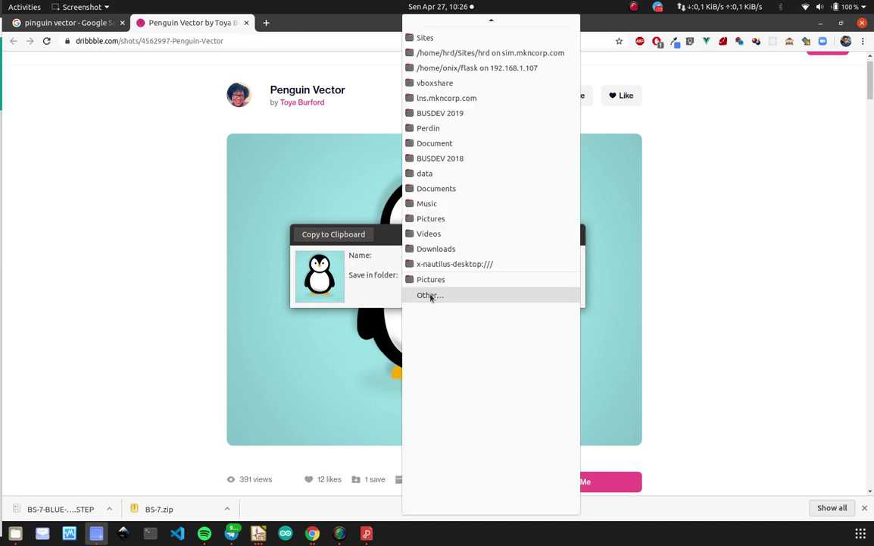
click(429, 295)
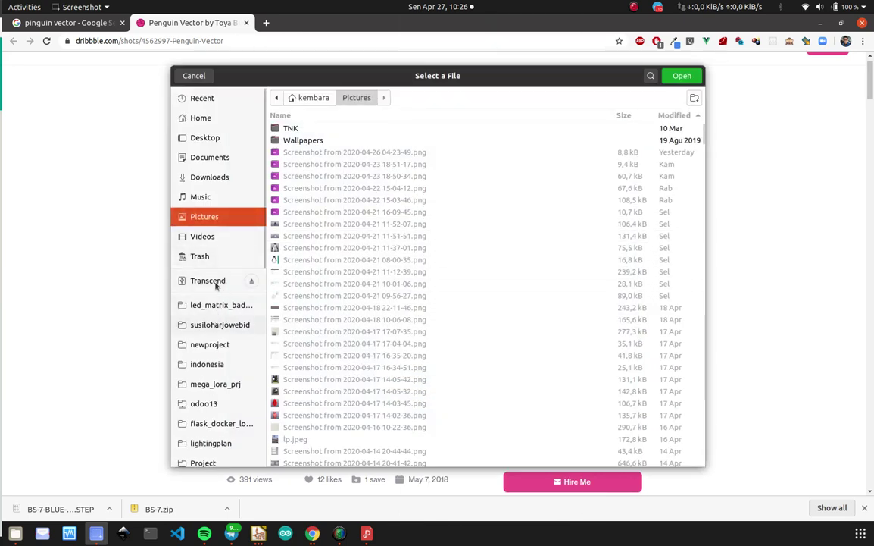
click(216, 157)
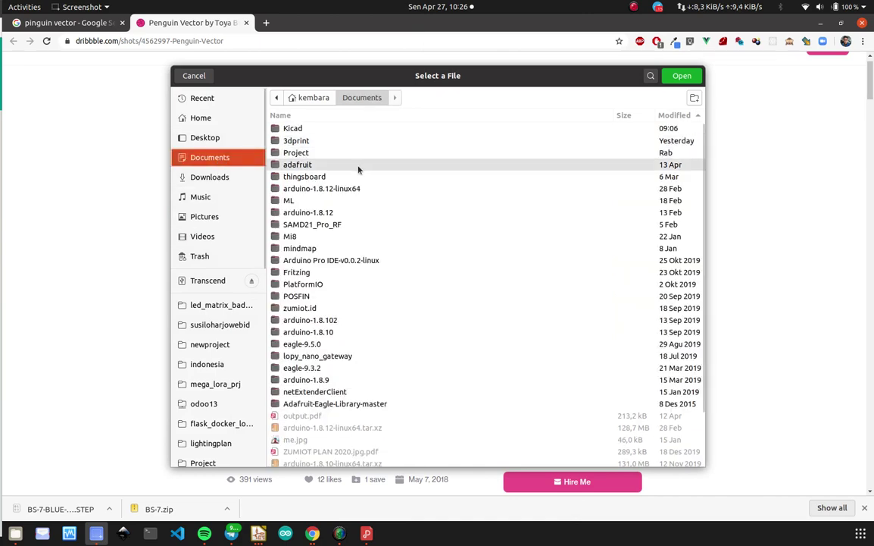
double_click(295, 129)
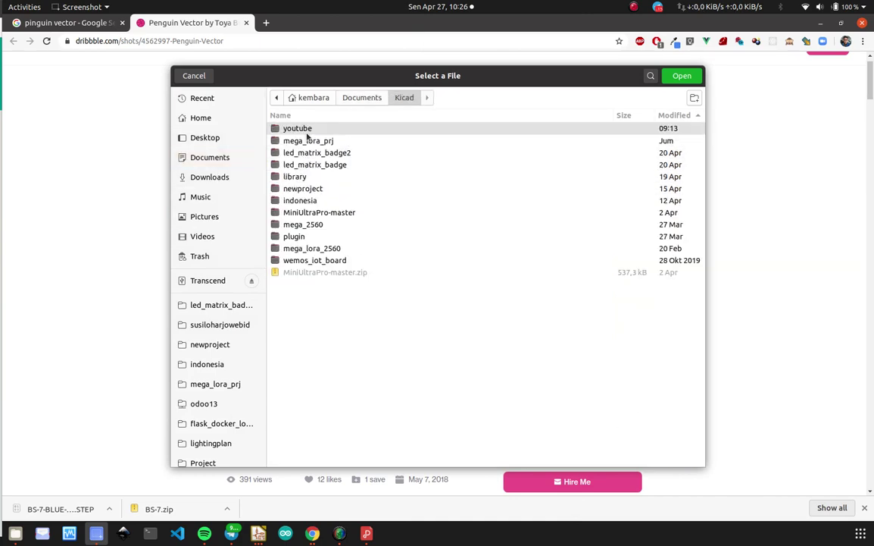
double_click(303, 128)
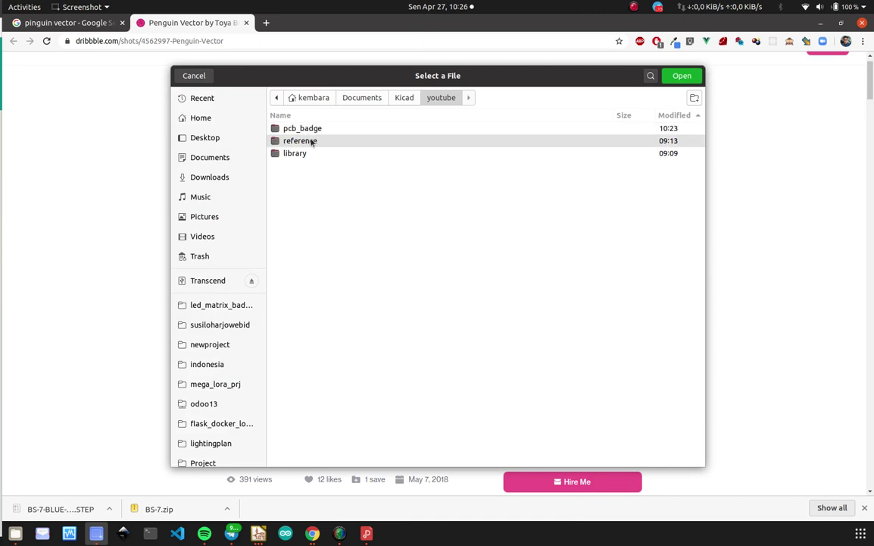
Create a new folder named pict inside the youtube folder.
click(694, 98)
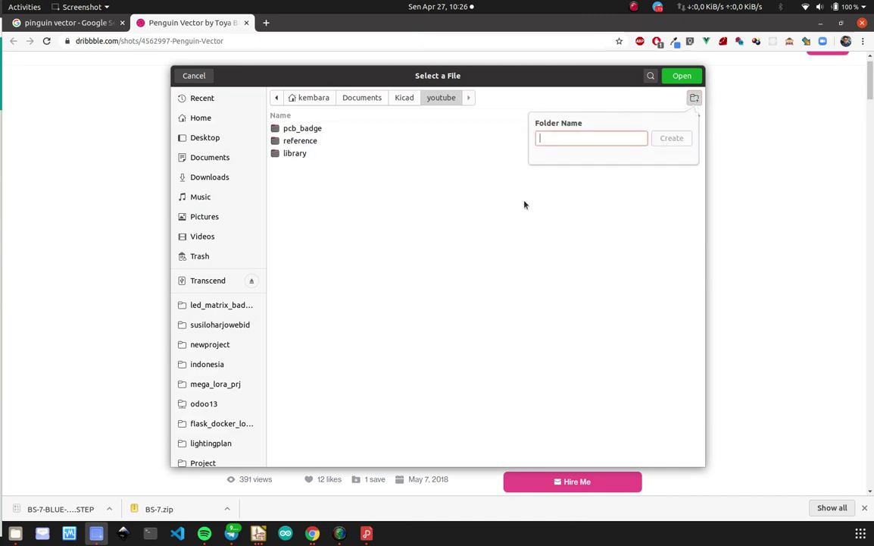
text(pict)
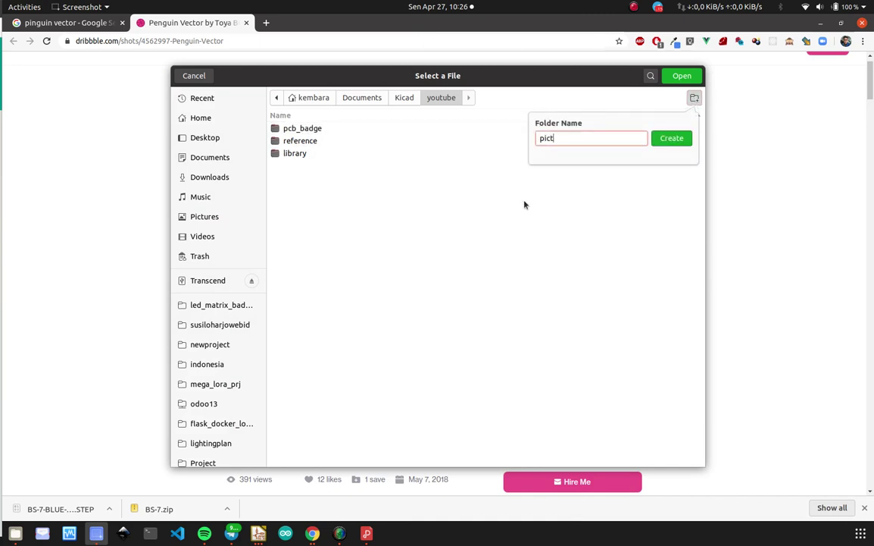
key(Return)
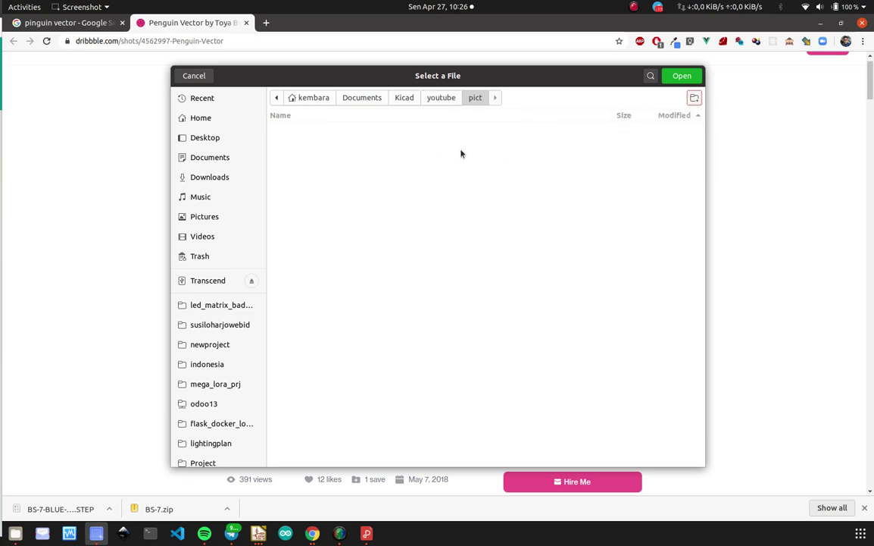
Save the pinguin.png screenshot into the new pict folder and close the Dribbble browser tab.
click(678, 77)
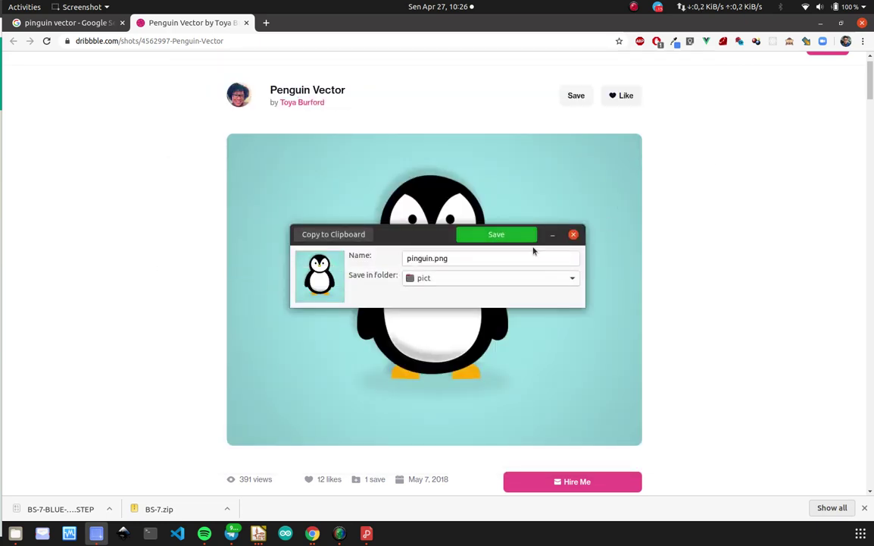
click(496, 234)
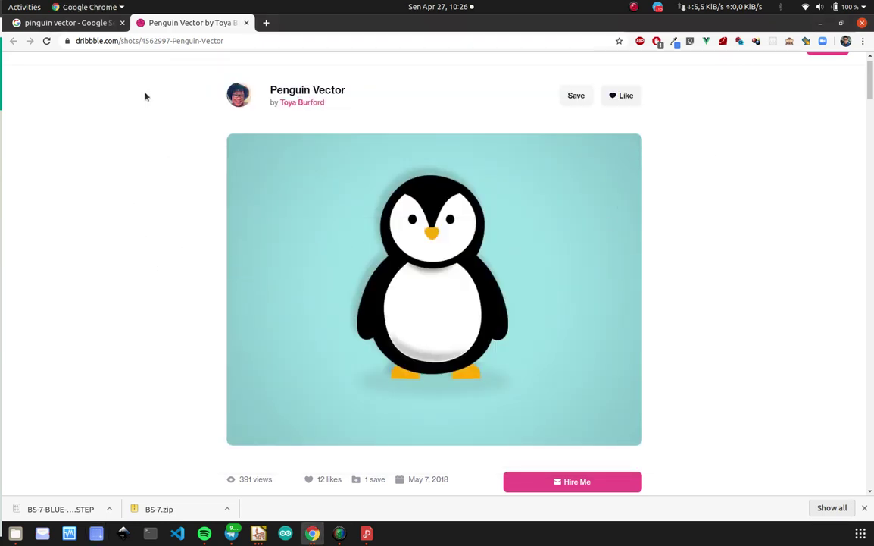
click(245, 23)
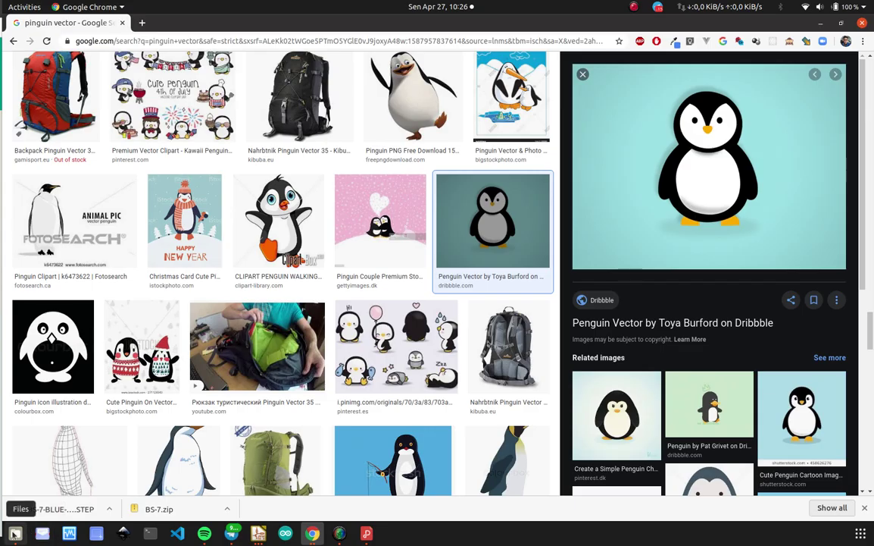
Switch to Inkscape and bring up the file selection dialog for opening an existing file.
click(123, 533)
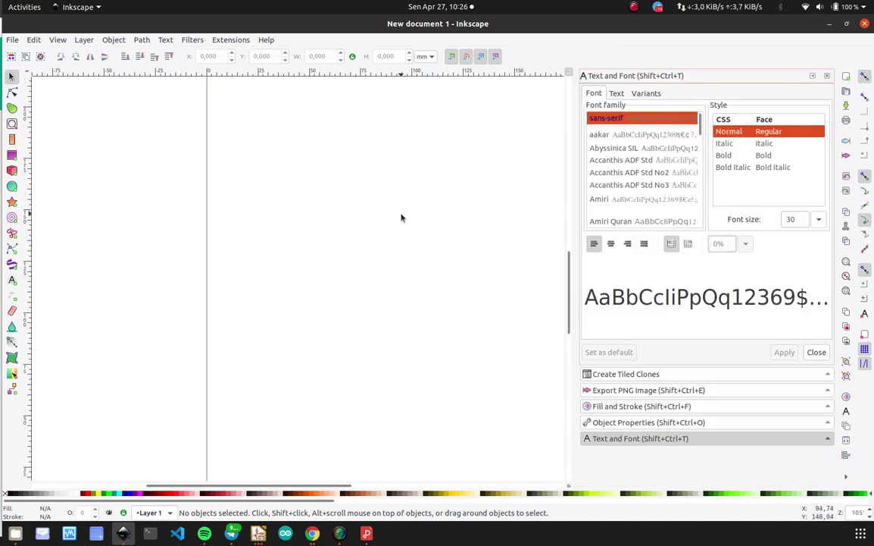
ctrl+scroll(343, 223, down, 3)
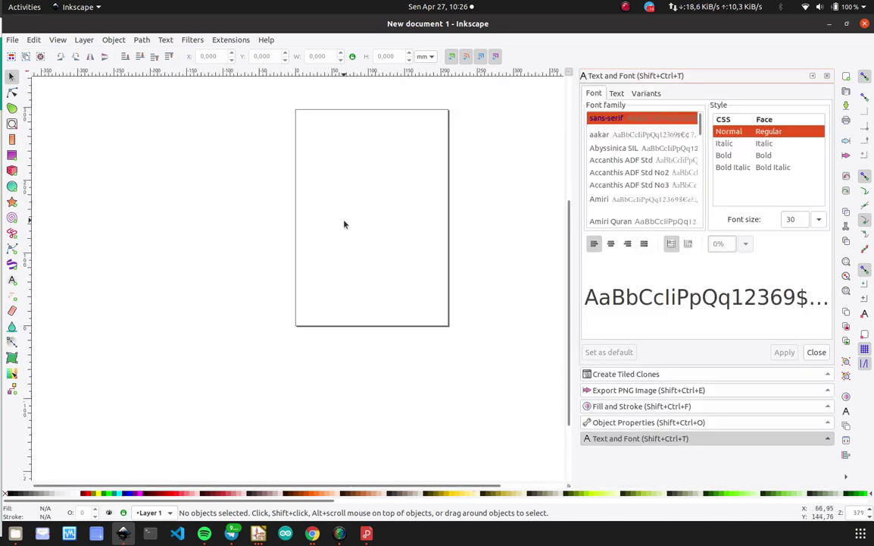
ctrl+scroll(343, 224, down, 1)
ctrl+scroll(412, 187, up, 2)
scroll(391, 206, up, 2)
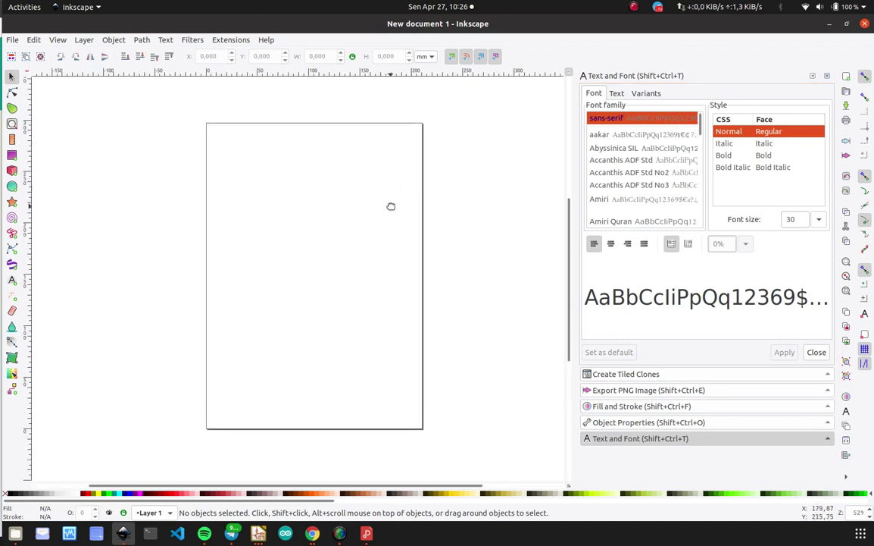
ctrl+scroll(391, 208, up, 1)
ctrl+scroll(391, 207, down, 1)
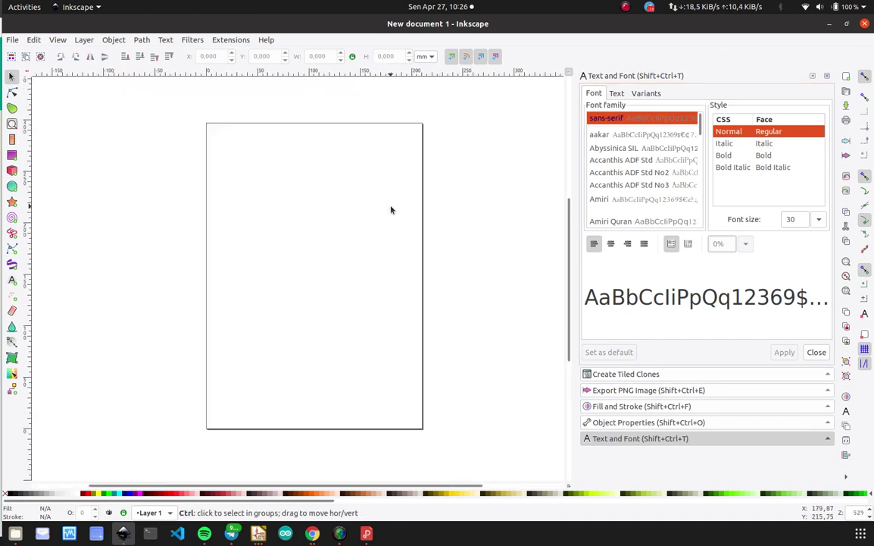
click(11, 40)
click(30, 79)
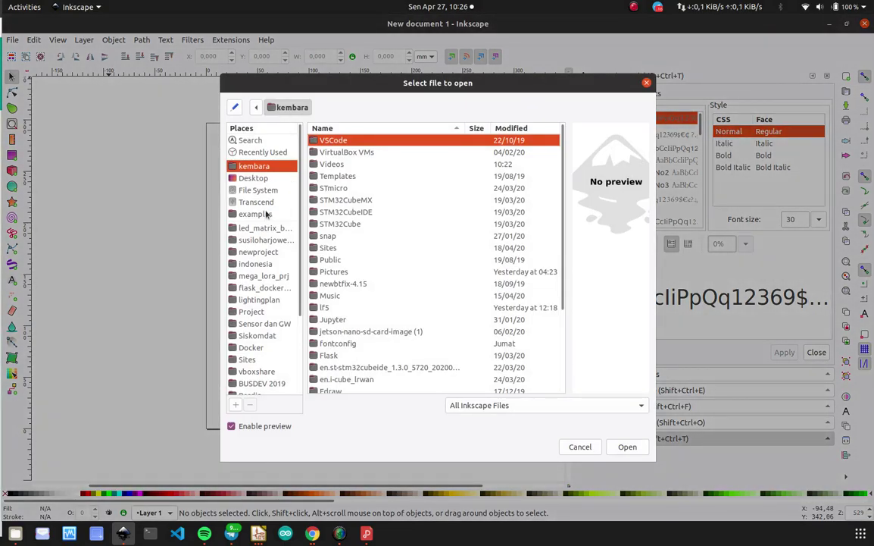
scroll(267, 194, down, 3)
click(258, 305)
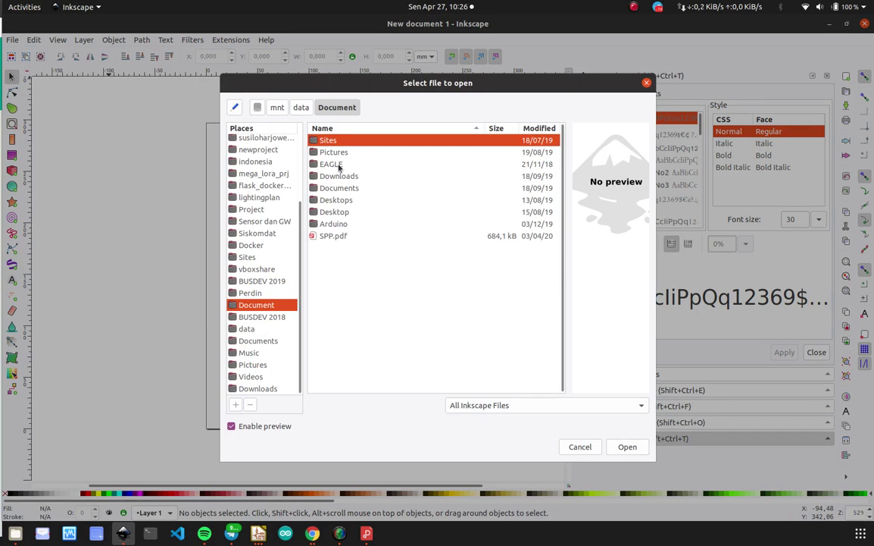
scroll(292, 181, up, 3)
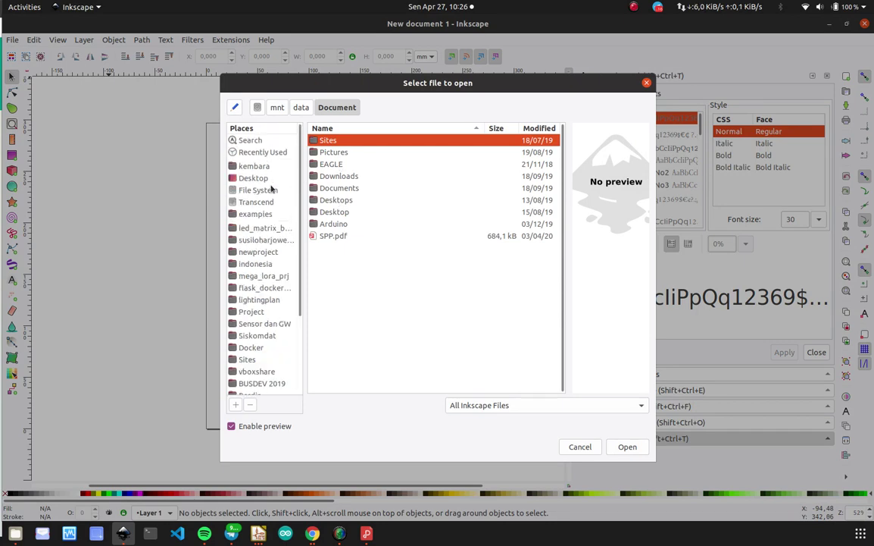
scroll(263, 271, down, 1)
scroll(263, 271, down, 2)
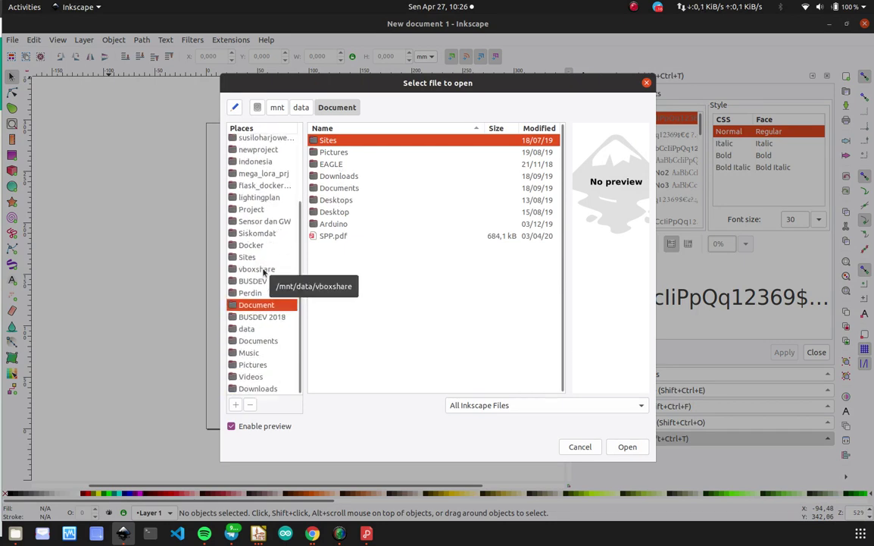
scroll(265, 296, up, 3)
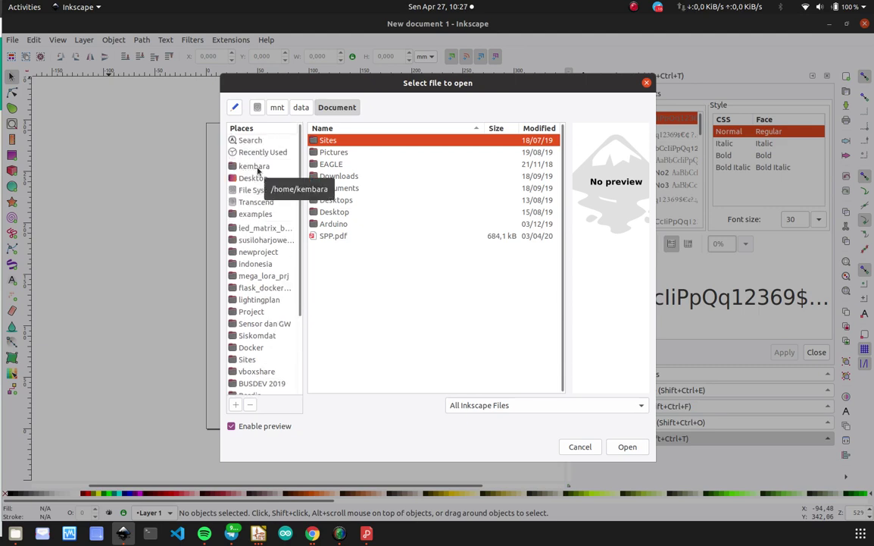
Browse from the home folder to the Documents/Kicad/youtube folder in the file selection dialog.
click(257, 169)
scroll(341, 229, down, 1)
scroll(341, 228, down, 1)
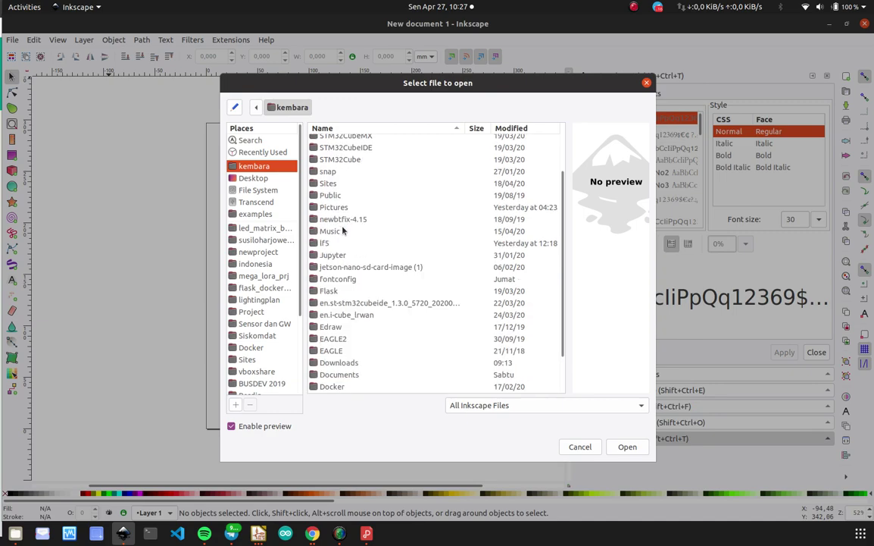
scroll(338, 197, up, 2)
scroll(338, 195, down, 1)
scroll(338, 195, down, 3)
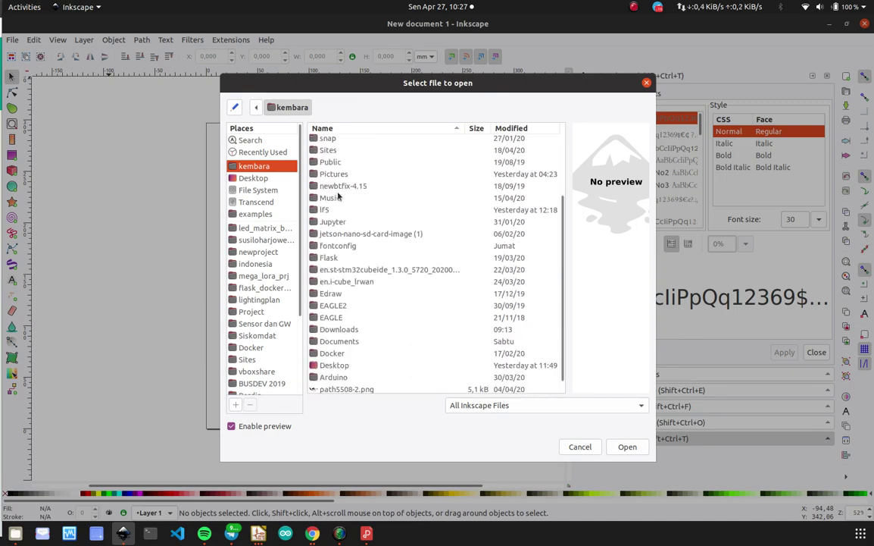
double_click(341, 326)
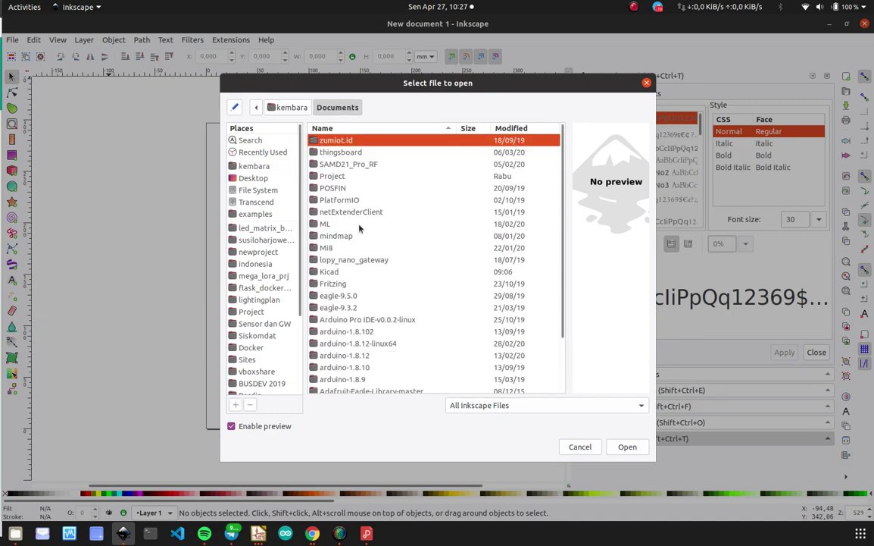
double_click(333, 271)
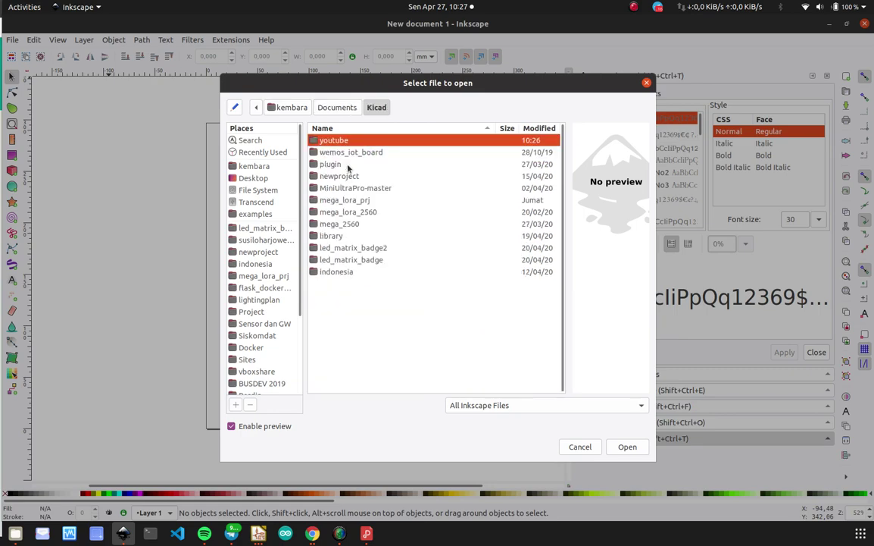
double_click(349, 142)
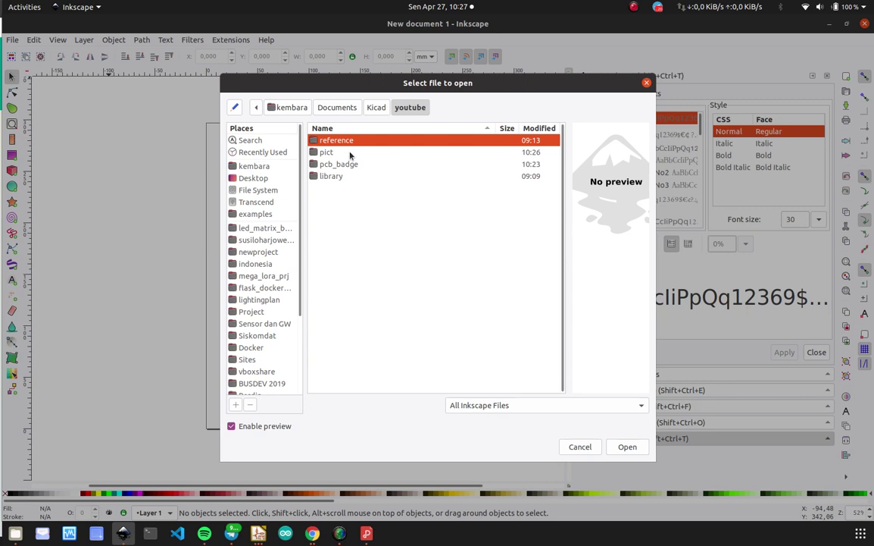
Open pinguin.png from the pict folder and maximize its Inkscape window.
click(334, 154)
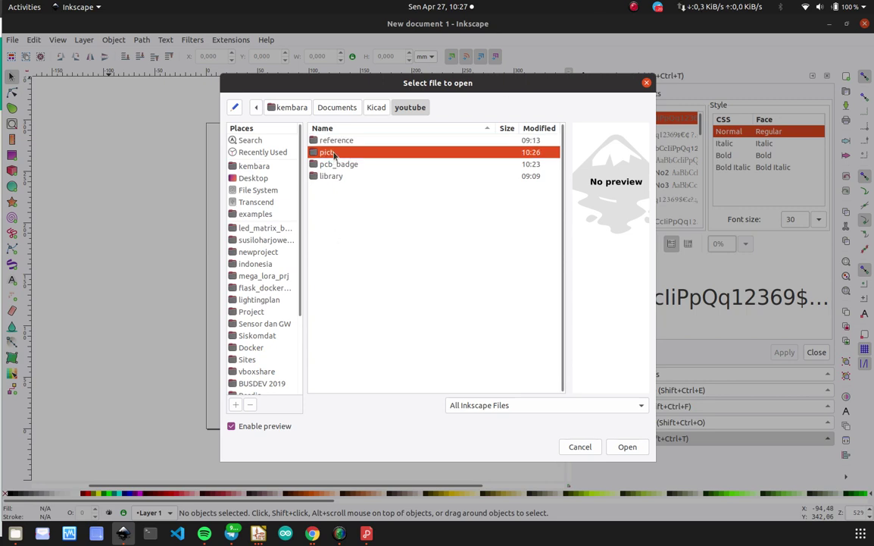
double_click(334, 153)
double_click(336, 143)
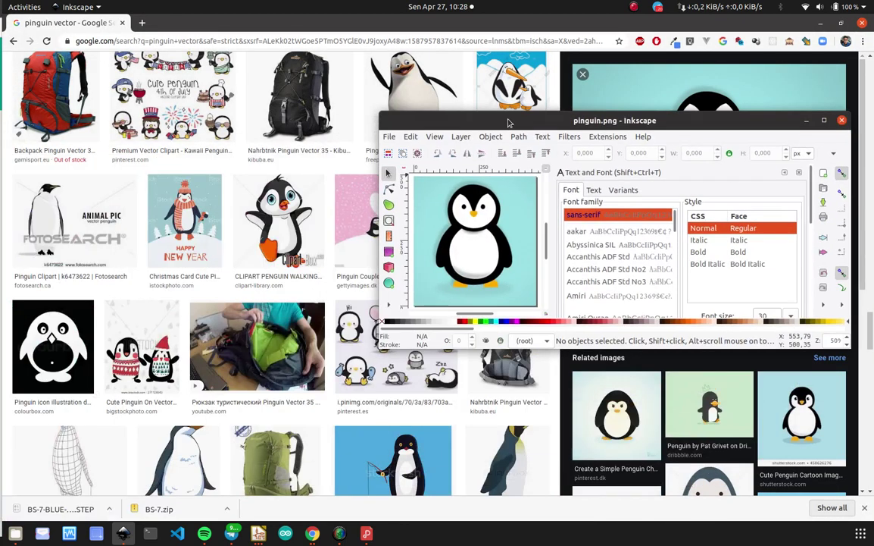
double_click(509, 119)
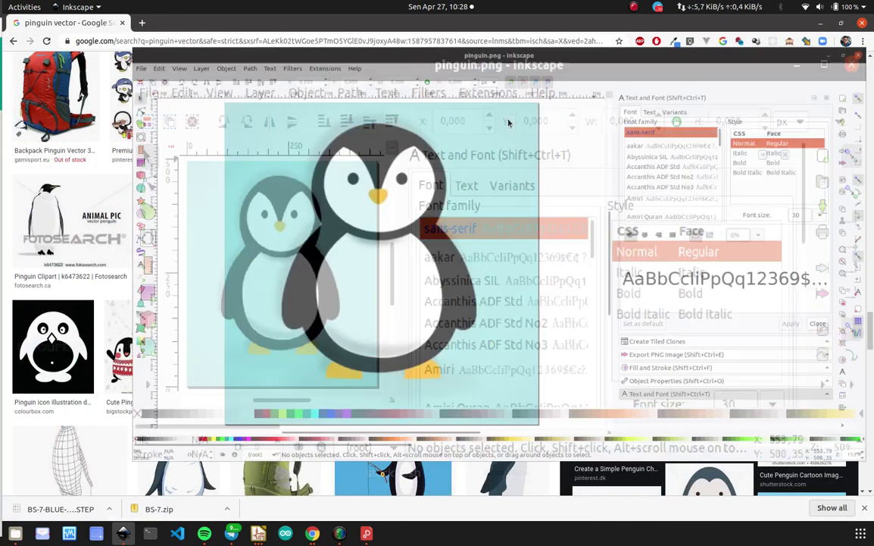
Select the penguin image and start Trace Bitmap on it with Live Preview enabled.
ctrl+scroll(332, 257, down, 3)
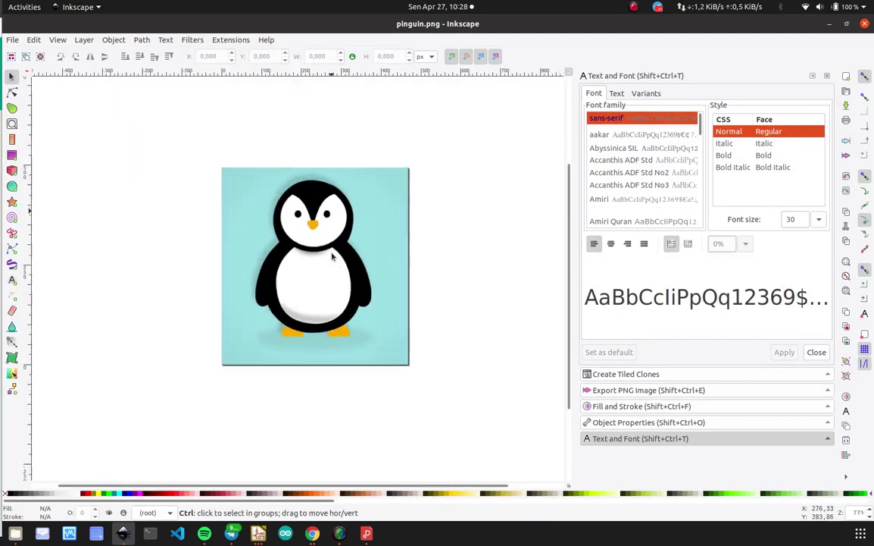
click(333, 254)
right_click(329, 232)
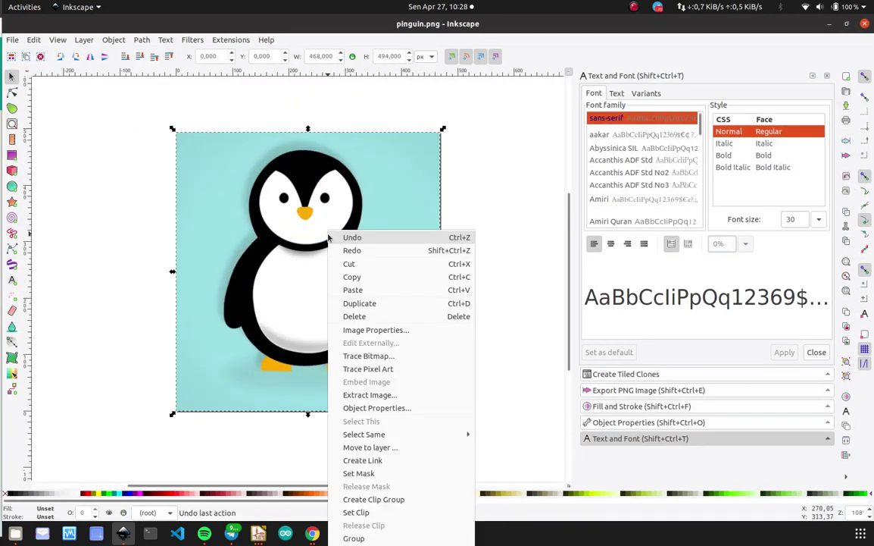
click(379, 356)
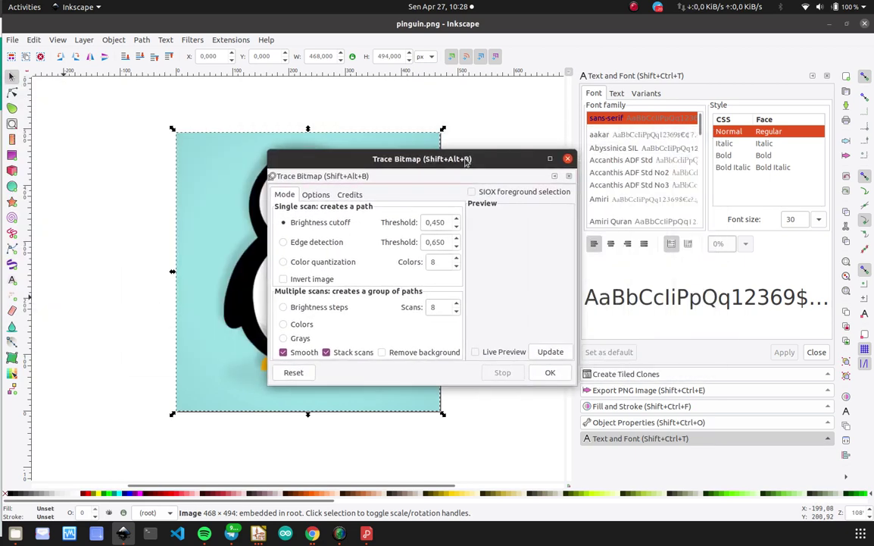
click(485, 352)
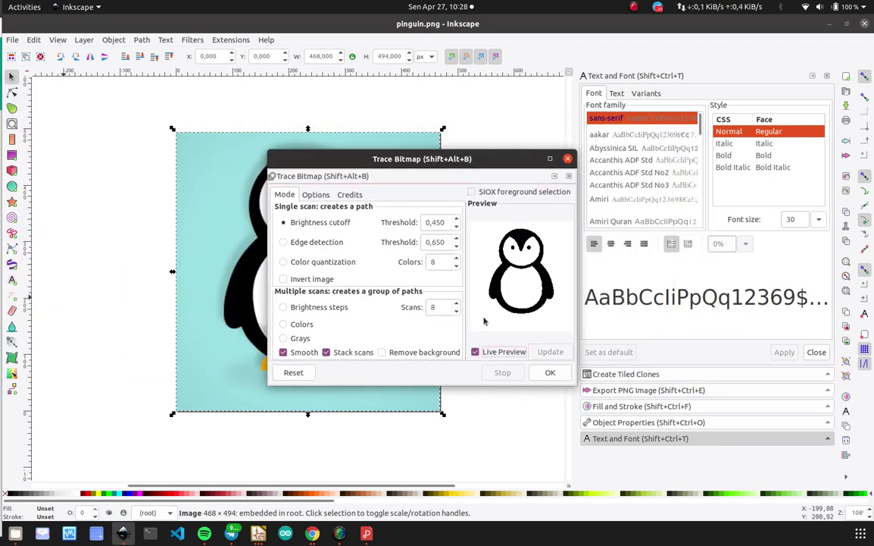
Compare the live trace previews of the penguin for Edge detection, Color quantization and Brightness cutoff.
drag(432, 161, 395, 128)
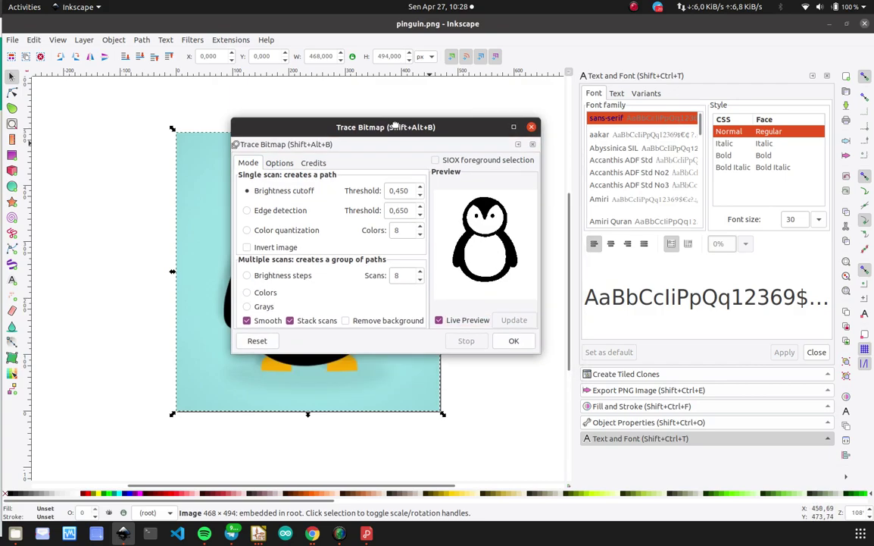
click(271, 209)
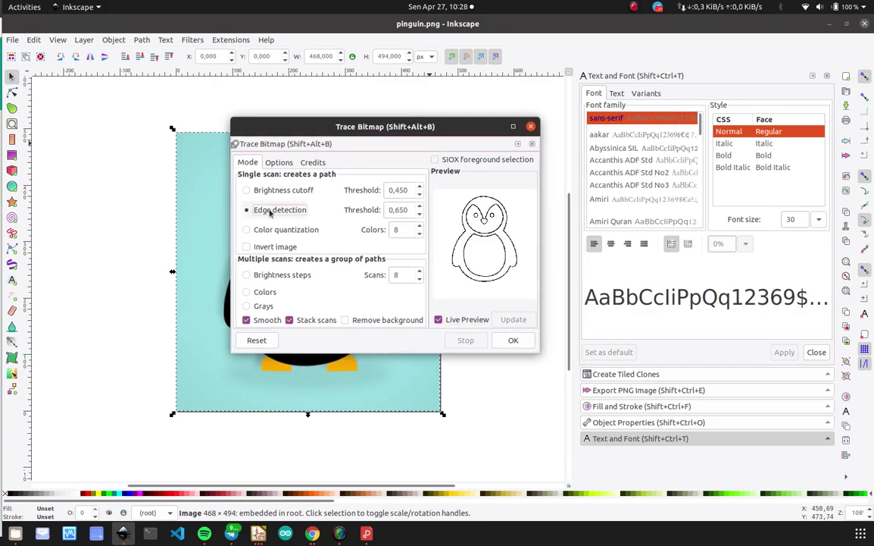
click(271, 229)
click(273, 190)
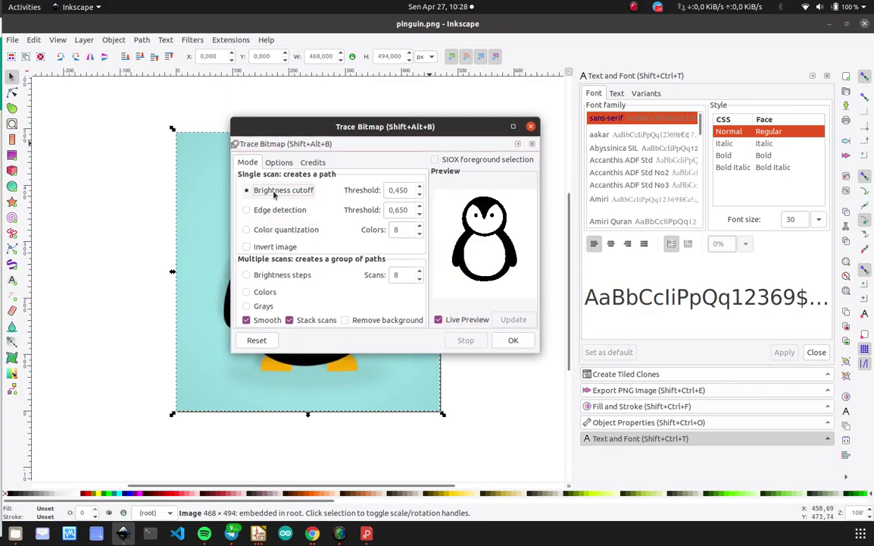
Try a Brightness cutoff threshold of 0,250 for the penguin trace and dismiss the Trace Bitmap dialog without tracing.
drag(360, 122, 547, 112)
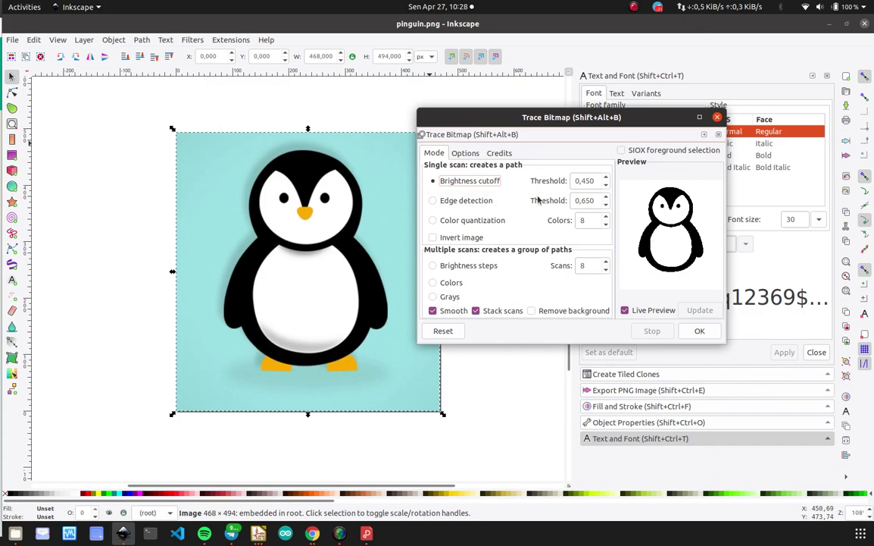
click(592, 179)
scroll(592, 179, down, 10)
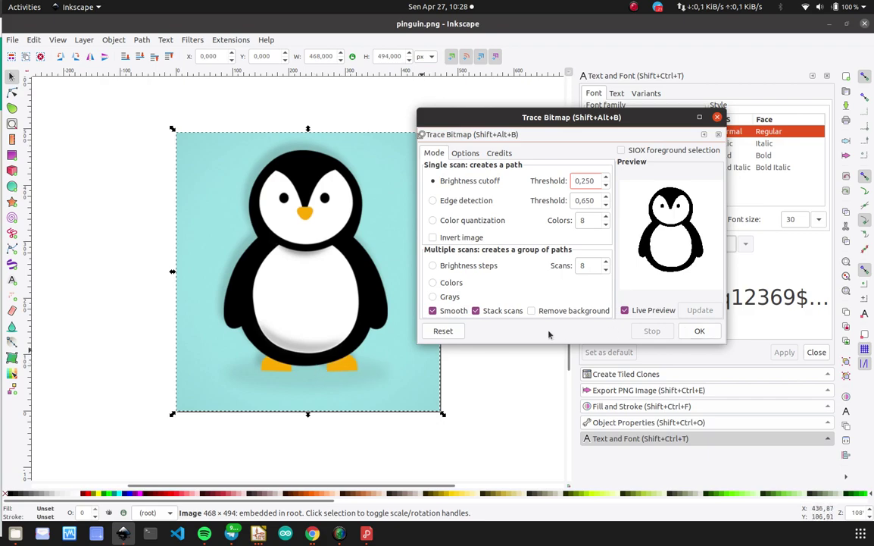
click(716, 116)
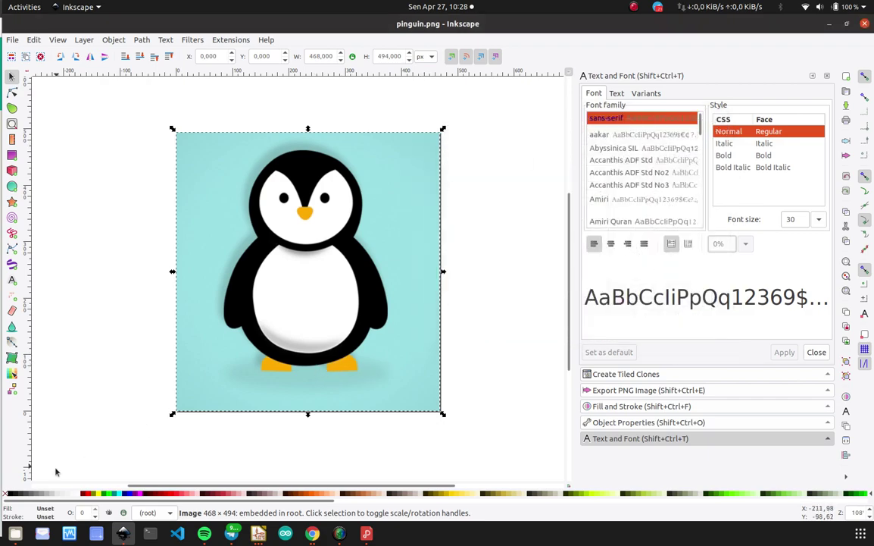
Switch to the Files app and copy pinguin.svg from the Kicad/led_matrix_badge2/pict folder.
click(15, 533)
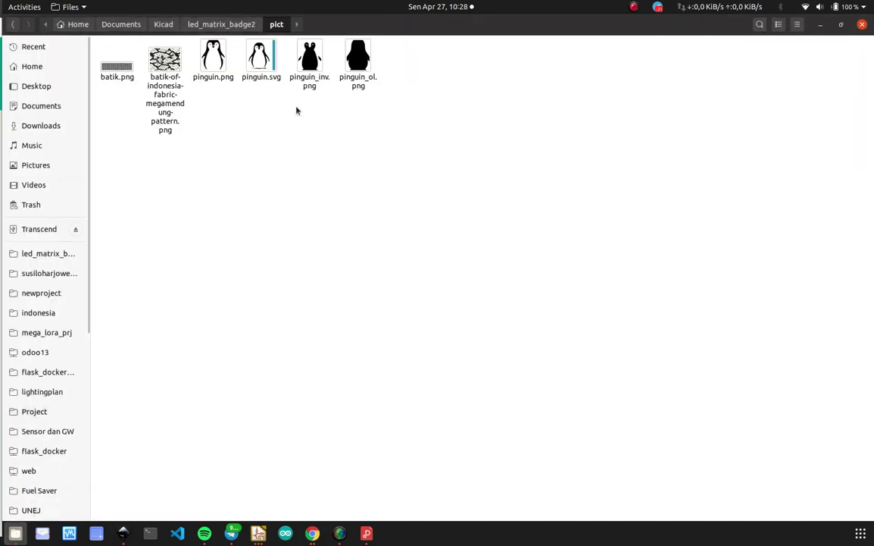
right_click(275, 56)
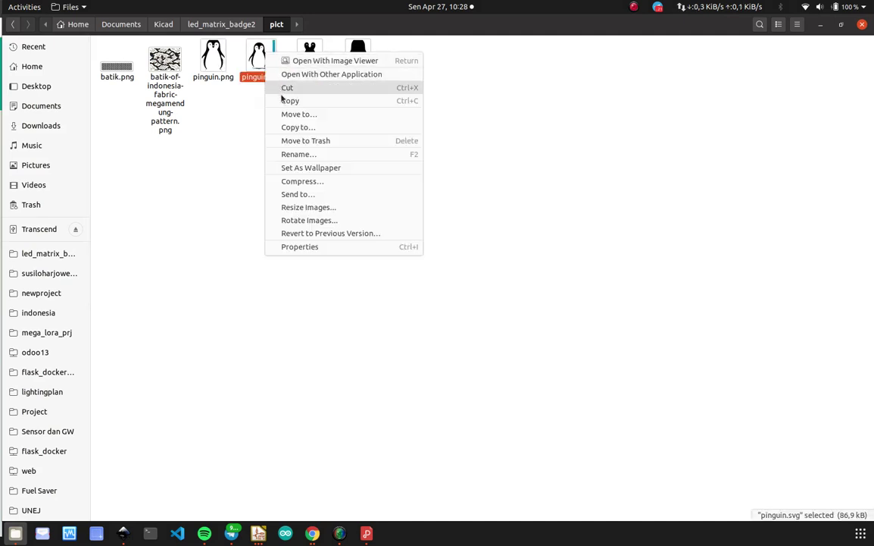
click(288, 100)
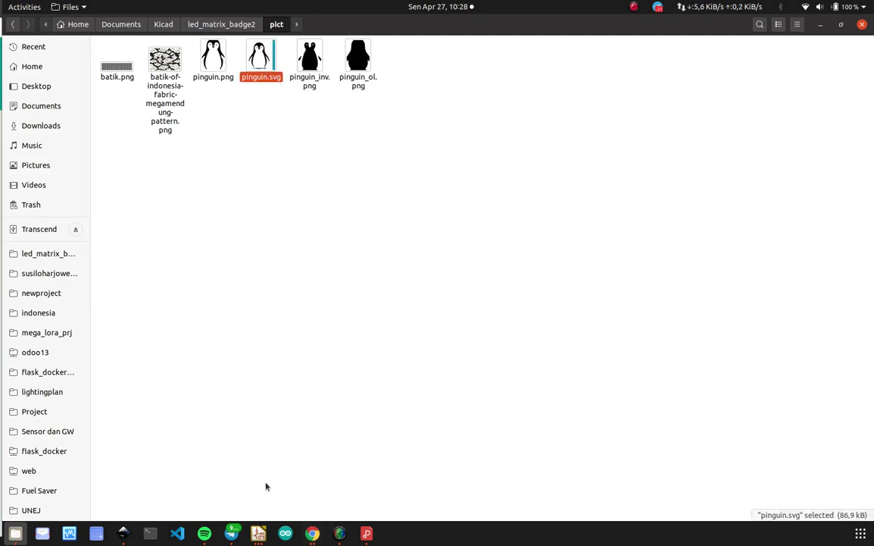
Paste the copied pinguin.svg into the Kicad/youtube/pict folder.
click(163, 25)
double_click(634, 53)
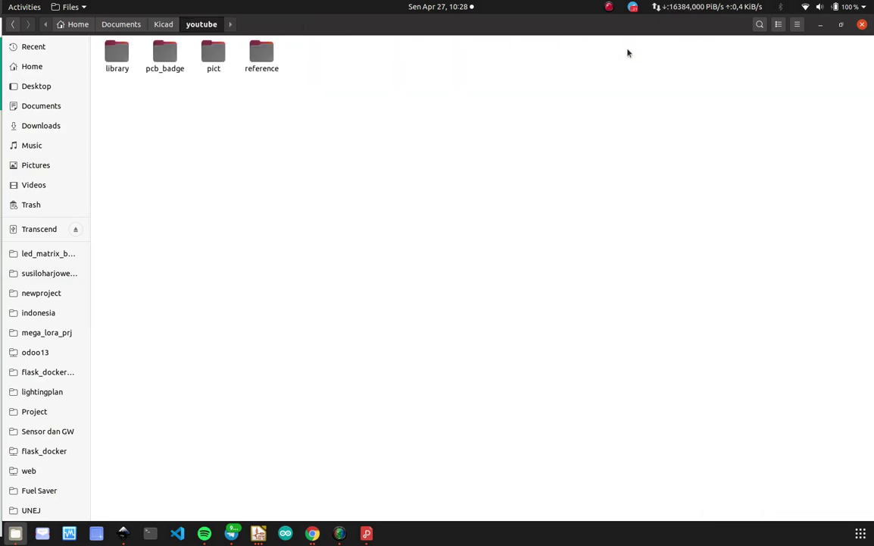
double_click(206, 60)
right_click(236, 175)
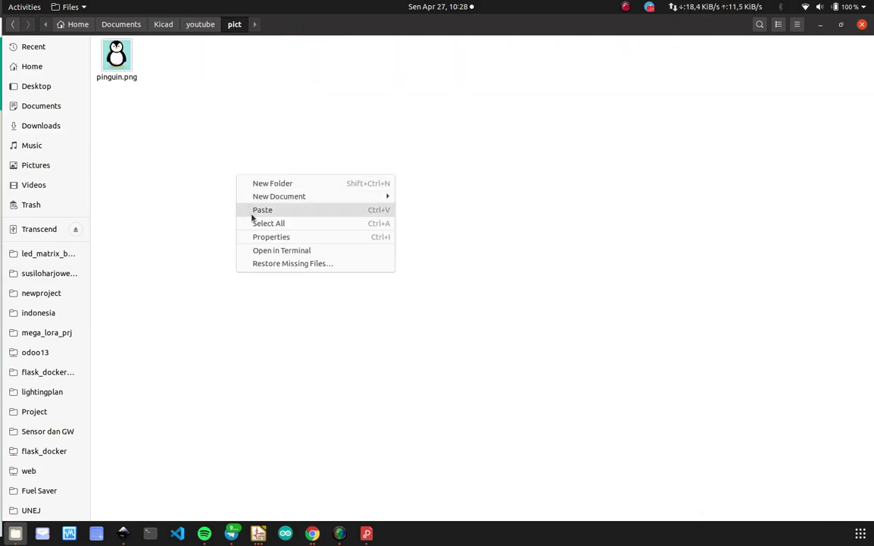
click(261, 209)
Move pinguin.png to the trash and open pinguin.svg from the same folder with Inkscape.
right_click(122, 56)
click(148, 143)
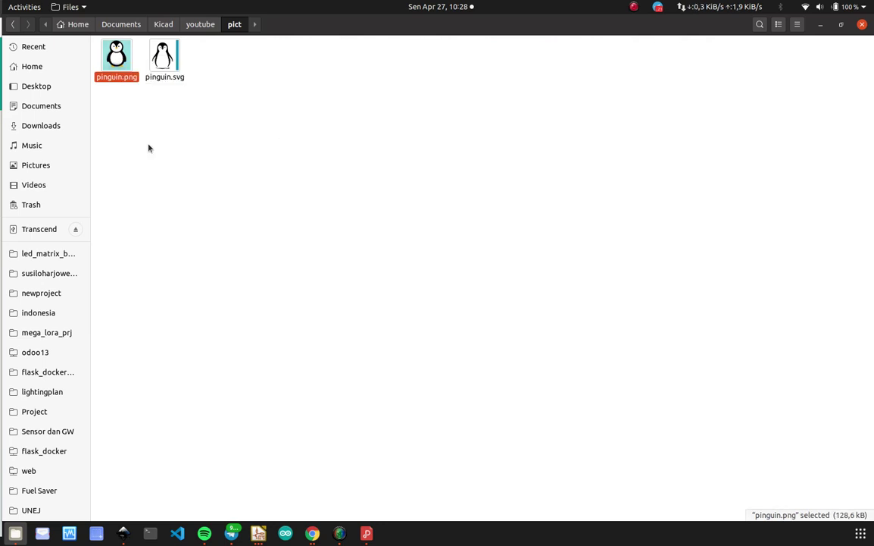
right_click(130, 64)
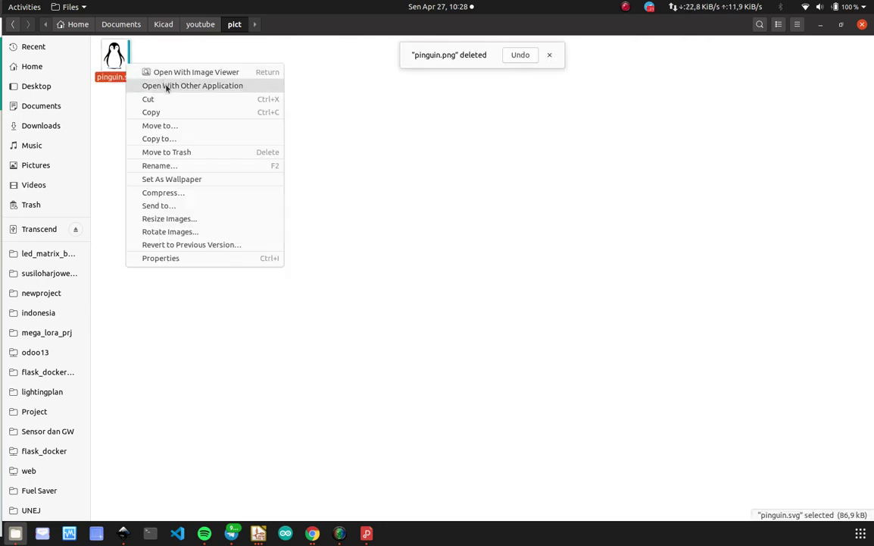
click(166, 86)
double_click(388, 206)
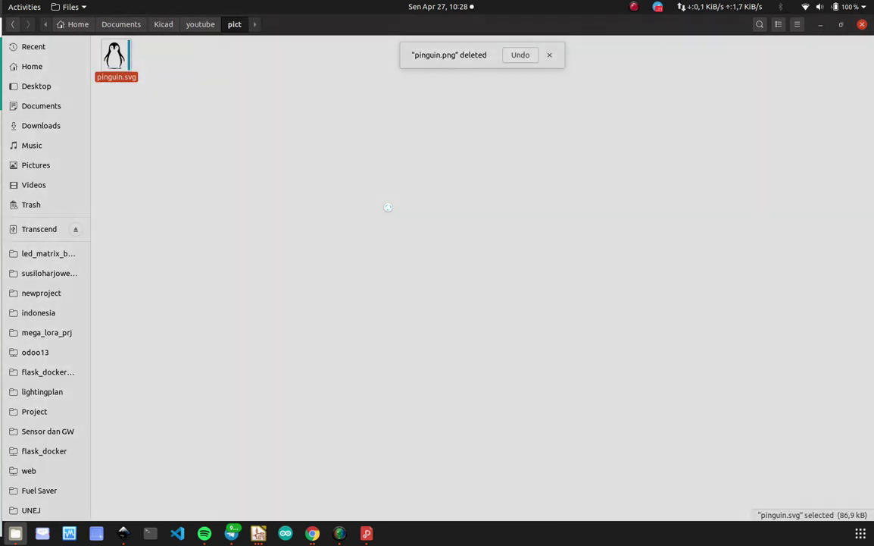
Examine the two black-and-white penguin drawings and the colour penguin image in pinguin.svg.
scroll(392, 214, down, 10)
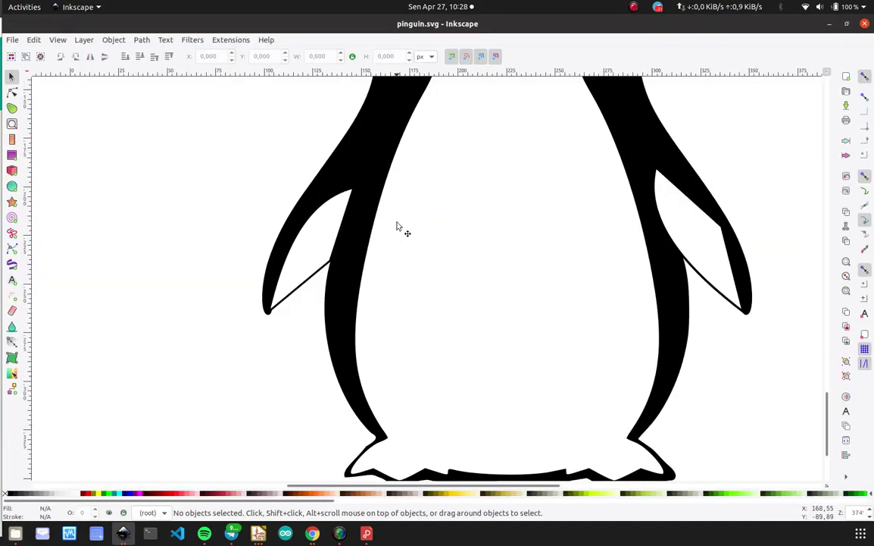
ctrl+scroll(398, 226, down, 2)
ctrl+scroll(398, 226, down, 5)
ctrl+scroll(425, 203, up, 3)
ctrl+scroll(425, 202, down, 3)
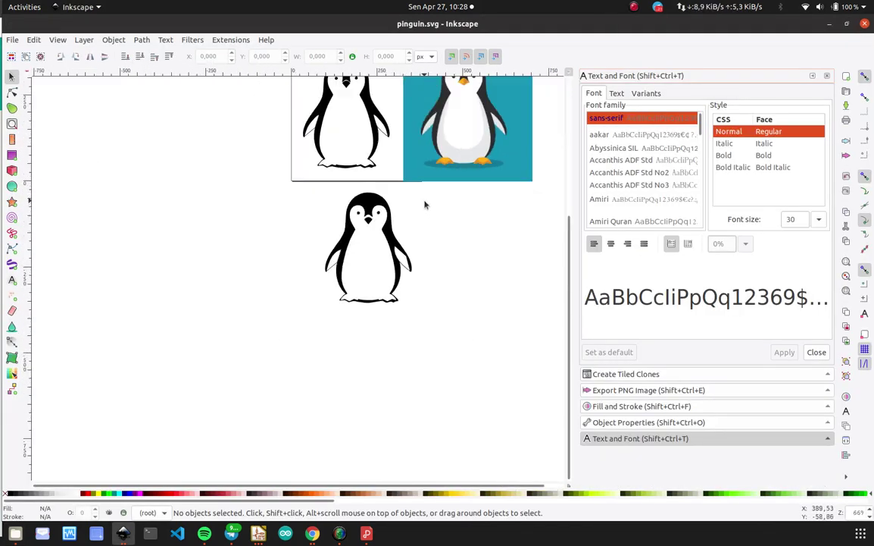
ctrl+scroll(437, 179, up, 6)
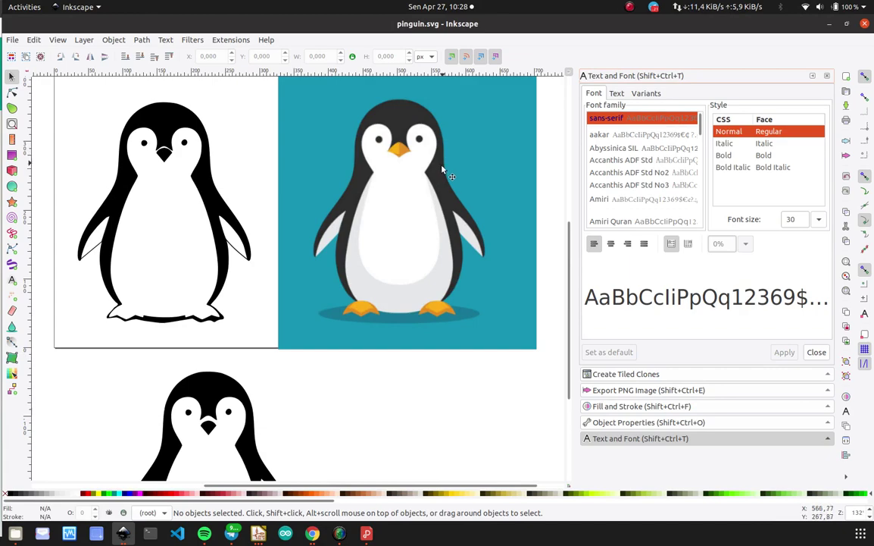
ctrl+scroll(439, 172, down, 3)
ctrl+scroll(441, 191, up, 1)
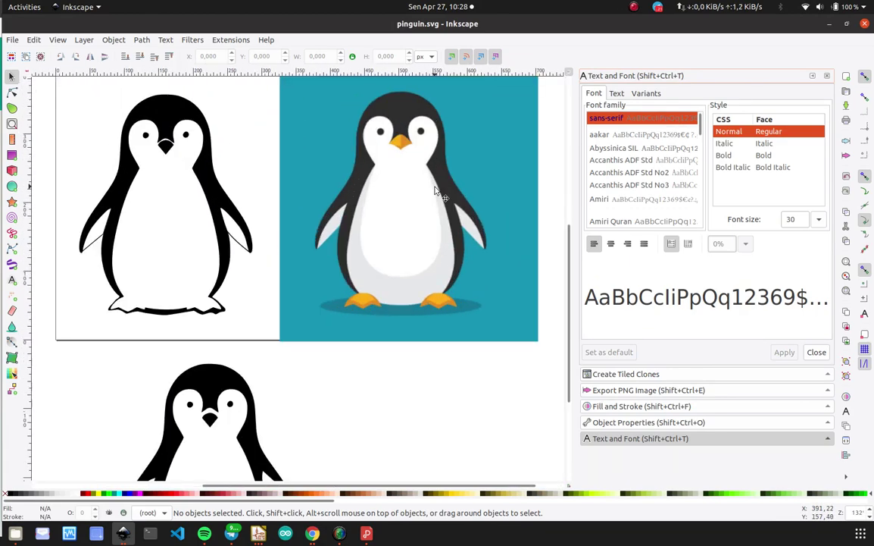
Select the colour penguin image and move it off the page, clear of the black-and-white drawings.
click(436, 189)
ctrl+scroll(436, 190, down, 2)
ctrl+scroll(439, 193, up, 1)
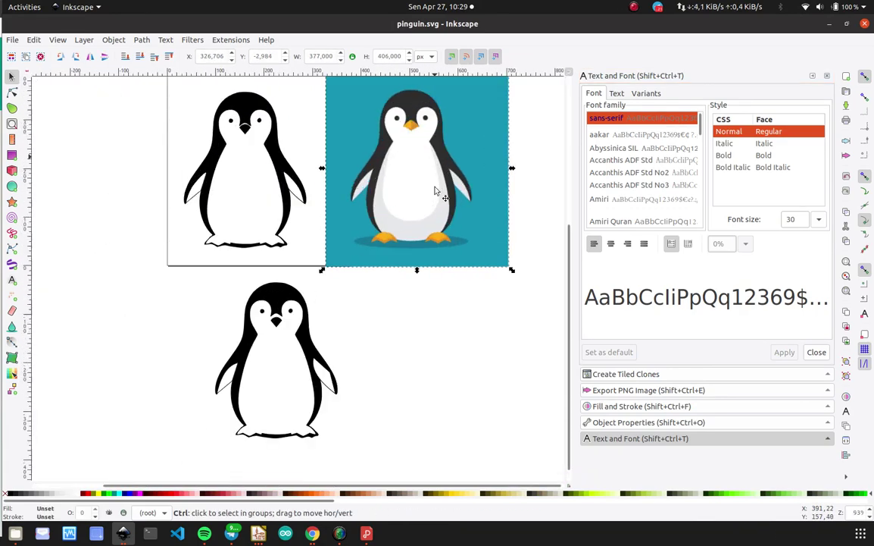
ctrl+scroll(437, 188, down, 2)
ctrl+scroll(437, 186, up, 1)
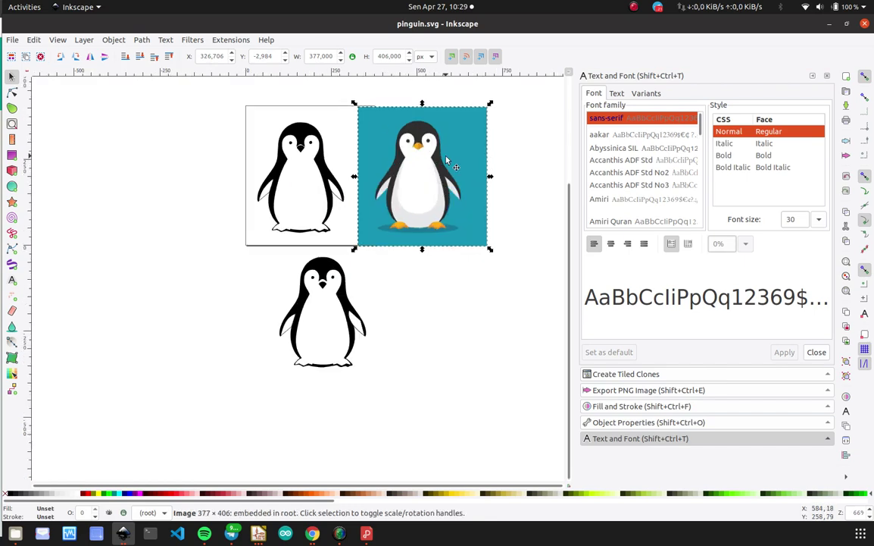
drag(448, 162, 501, 173)
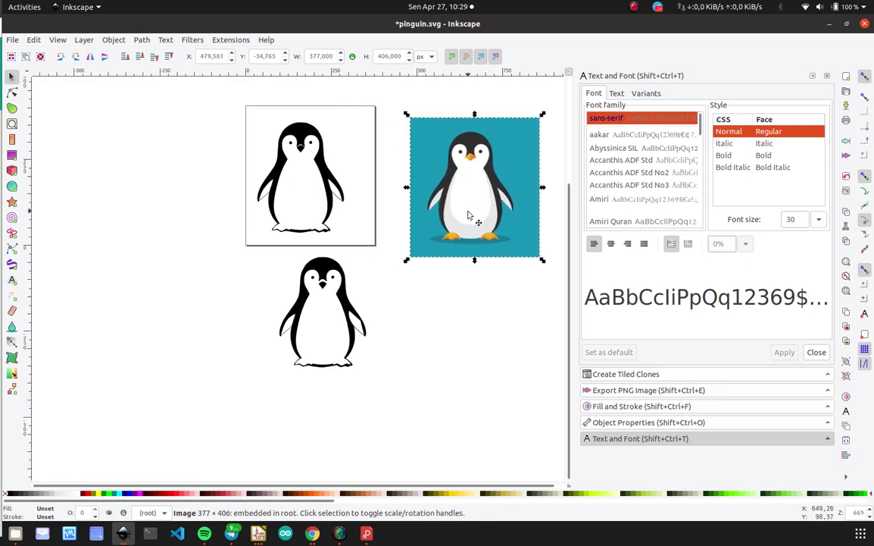
Delete all paths of both black-and-white penguins and move the colour penguin image onto the empty page.
click(381, 406)
drag(377, 405, 240, 118)
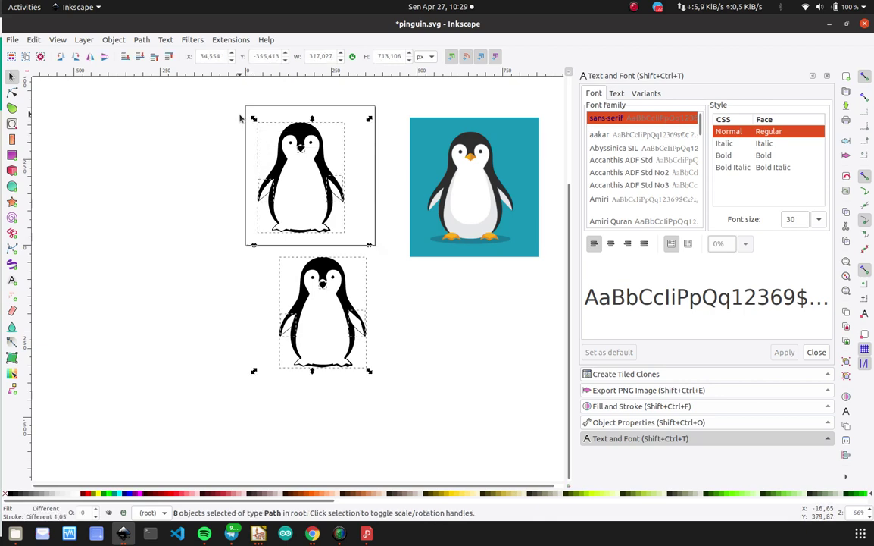
key(Delete)
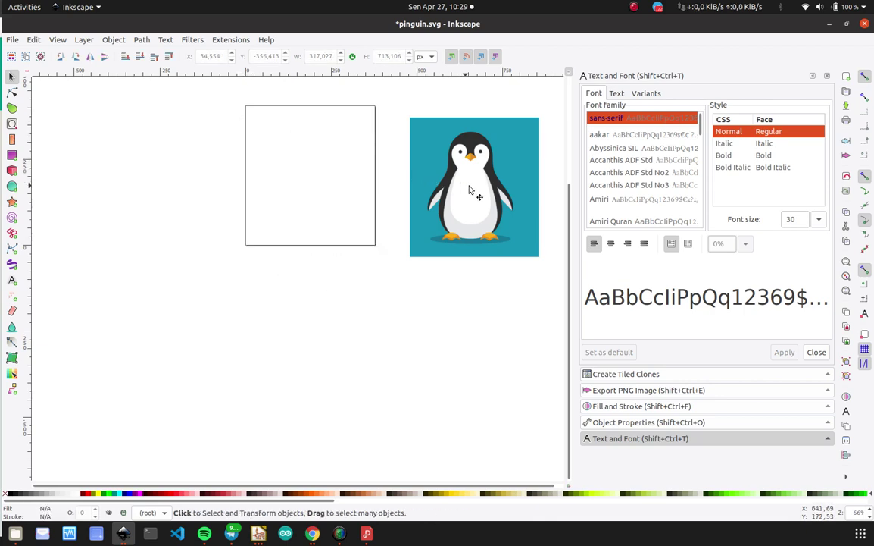
mouse_move(466, 190)
mouse_down()
mouse_move(252, 171)
mouse_move(299, 180)
mouse_up()
Start Trace Bitmap on the colour penguin image, maximize its dialog and enable Live Preview.
right_click(300, 180)
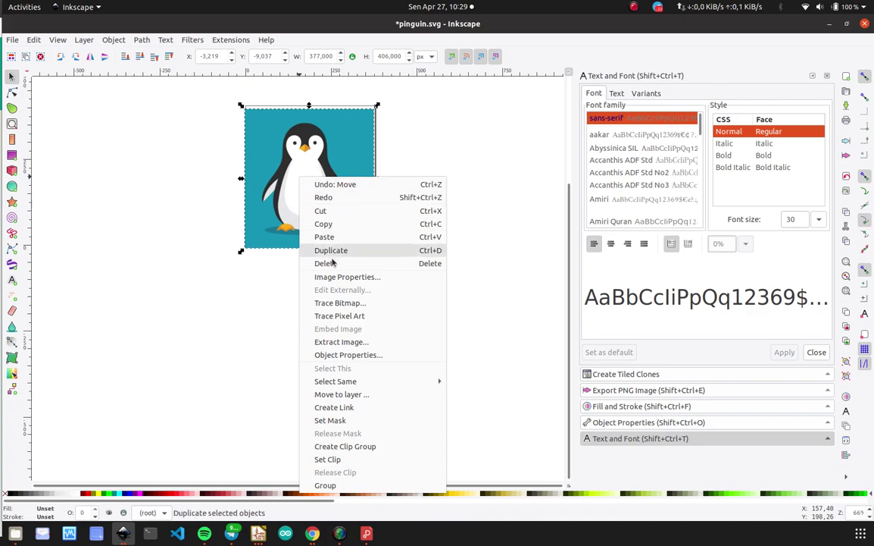
click(337, 302)
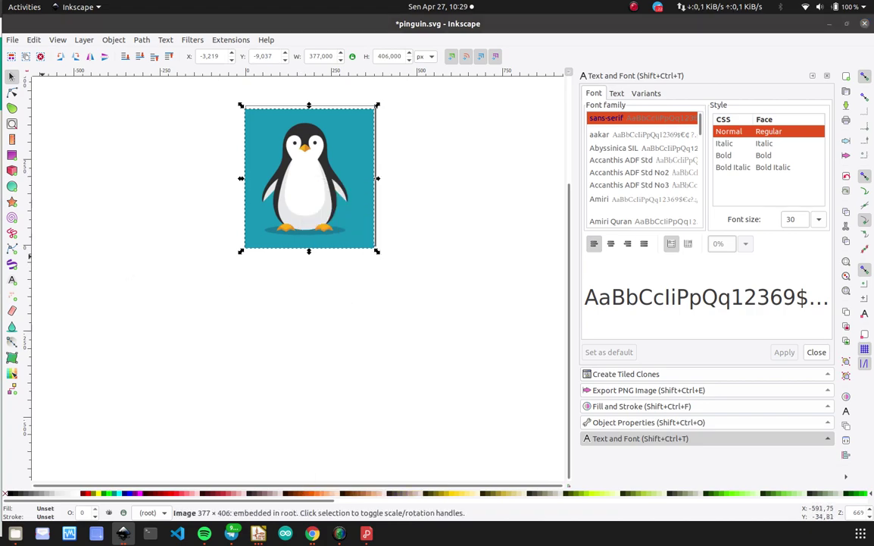
drag(144, 133, 424, 172)
double_click(424, 172)
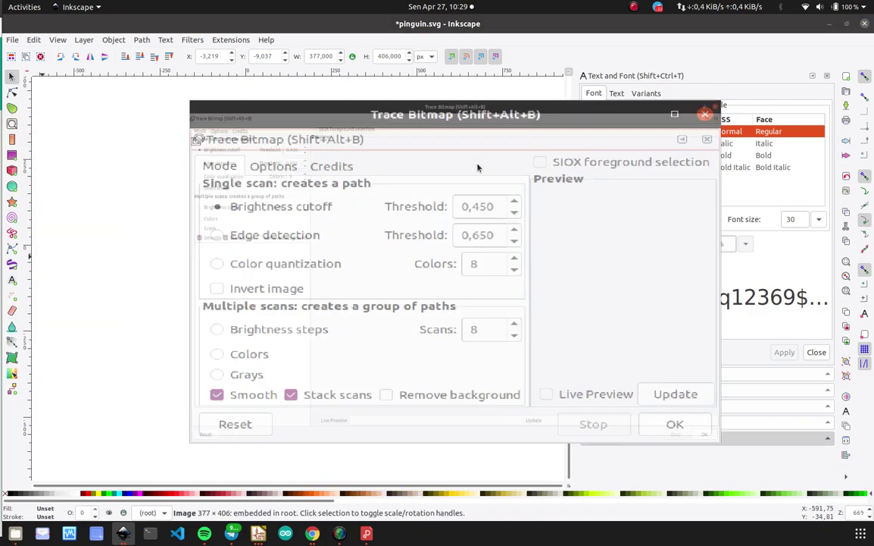
double_click(450, 24)
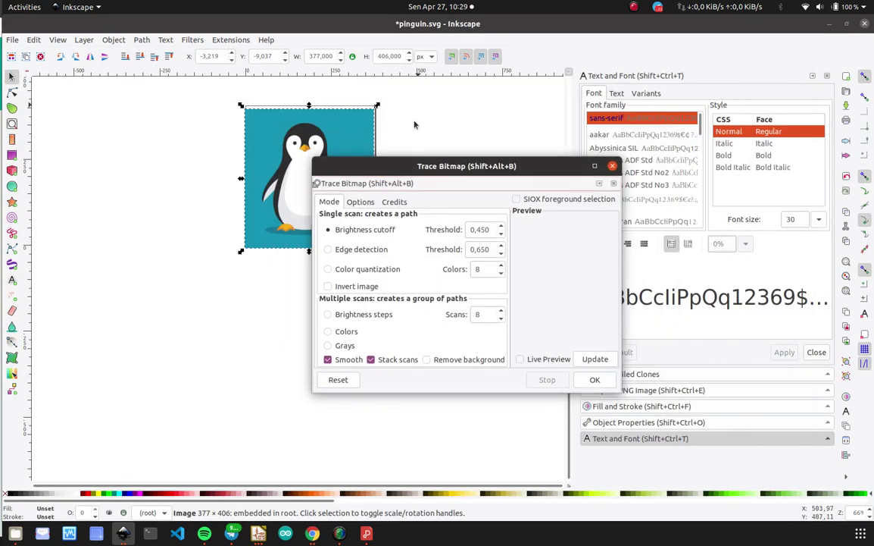
double_click(402, 160)
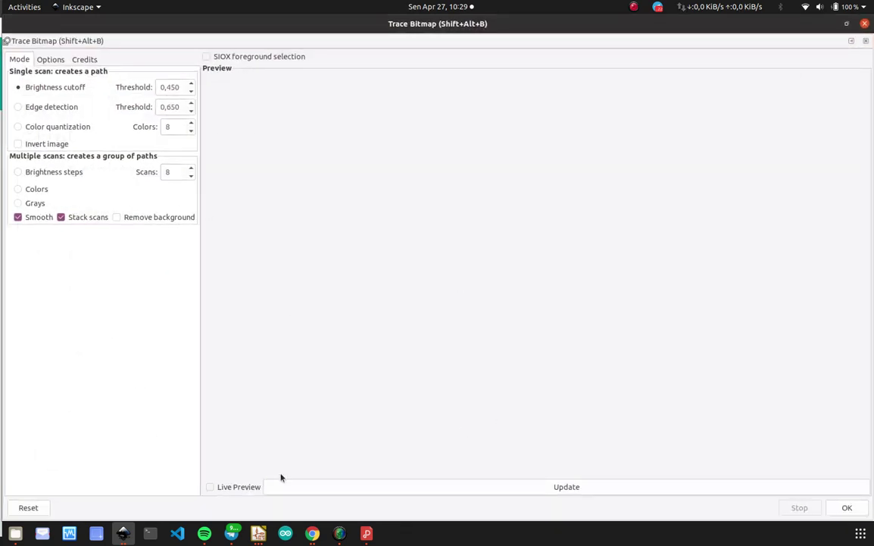
click(241, 487)
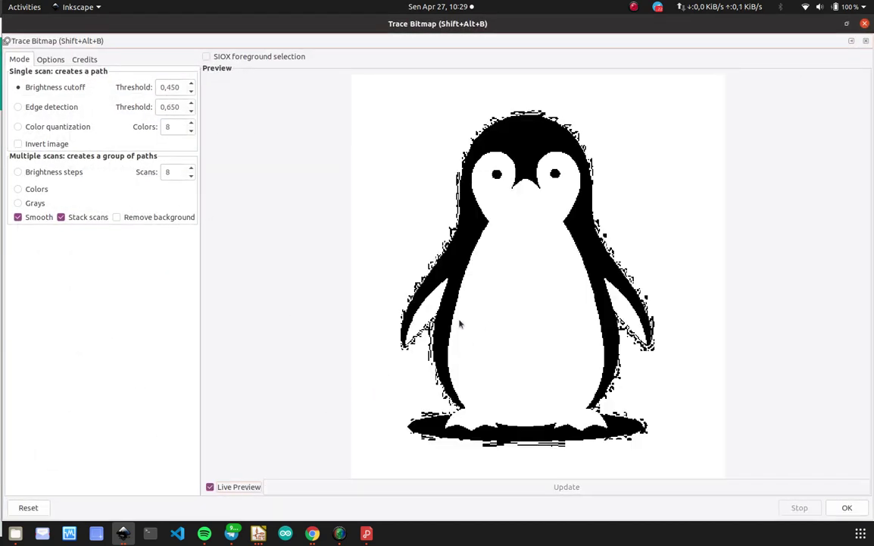
Compare the live previews of Edge detection and Color quantization with Brightness cutoff for the colour penguin image.
click(58, 108)
click(56, 130)
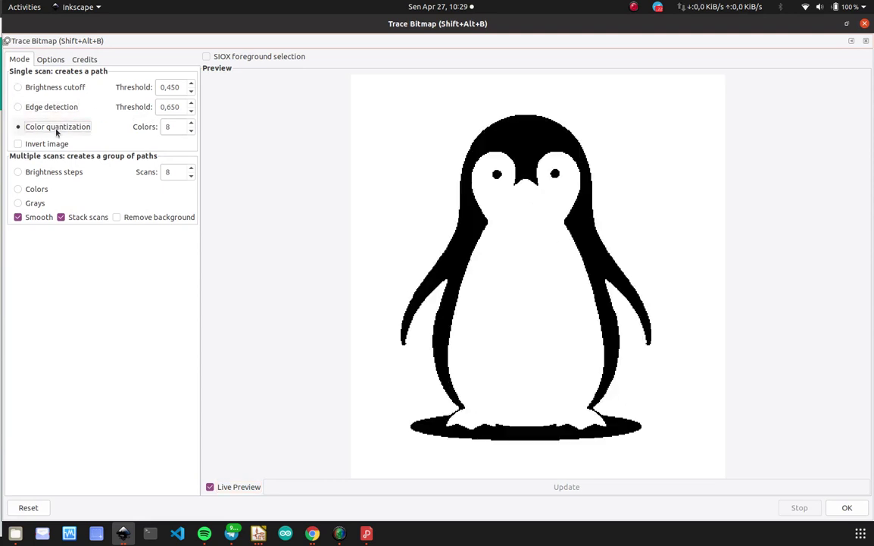
click(54, 87)
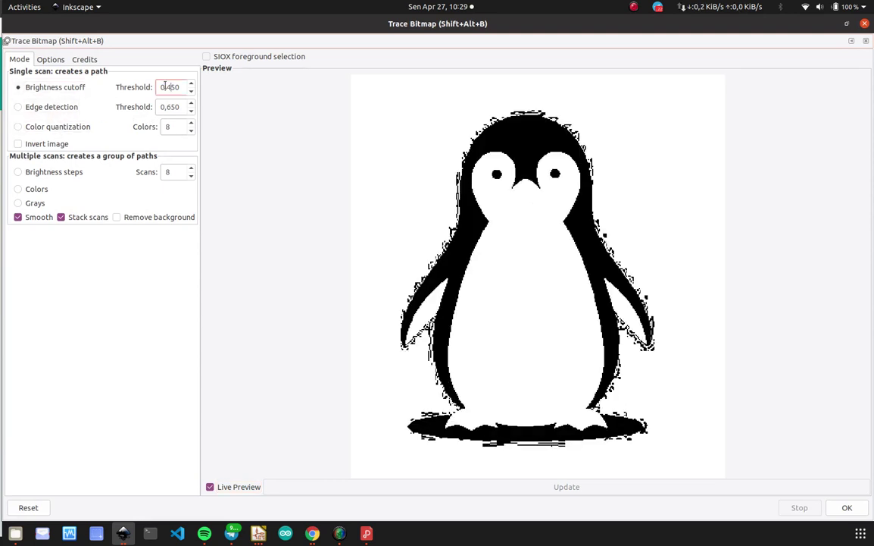
Try several Brightness cutoff thresholds and settle on 0,420, setting the Edge detection threshold to 0,600 as well.
scroll(164, 87, down, 4)
scroll(165, 85, up, 8)
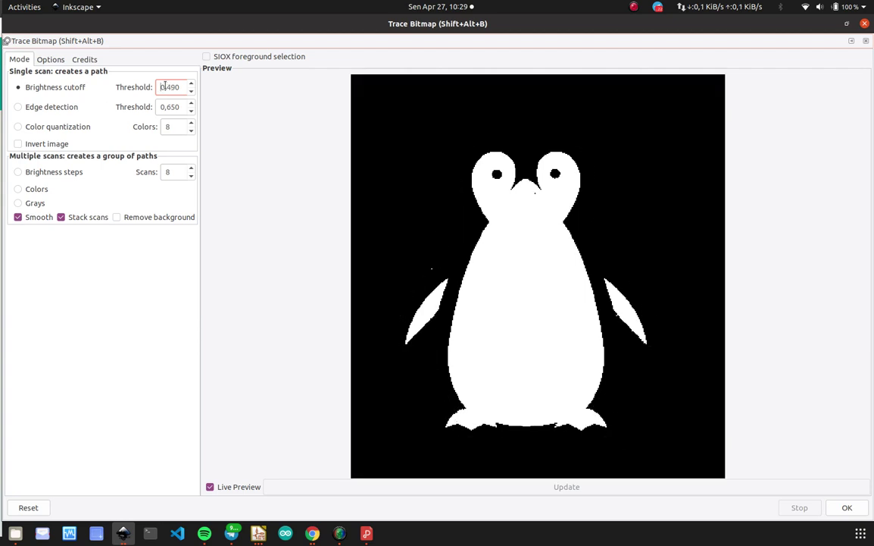
scroll(165, 86, down, 6)
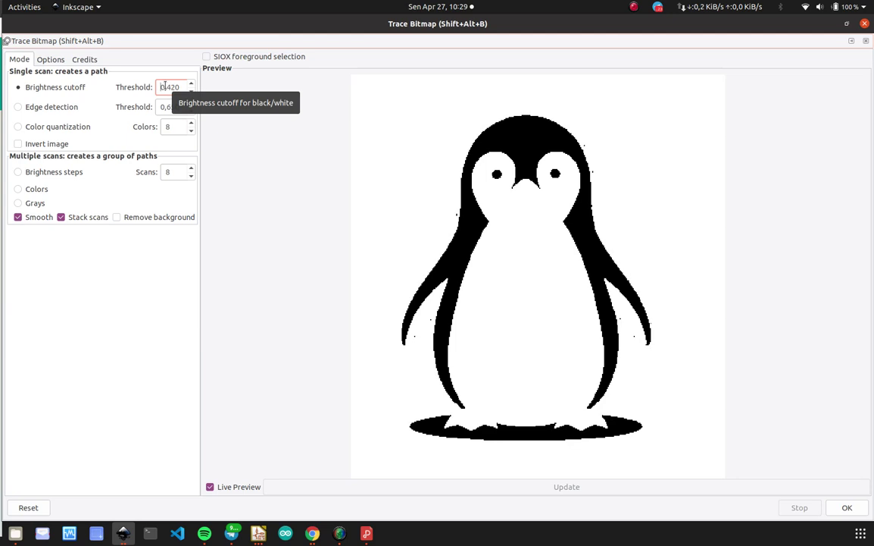
scroll(167, 110, up, 5)
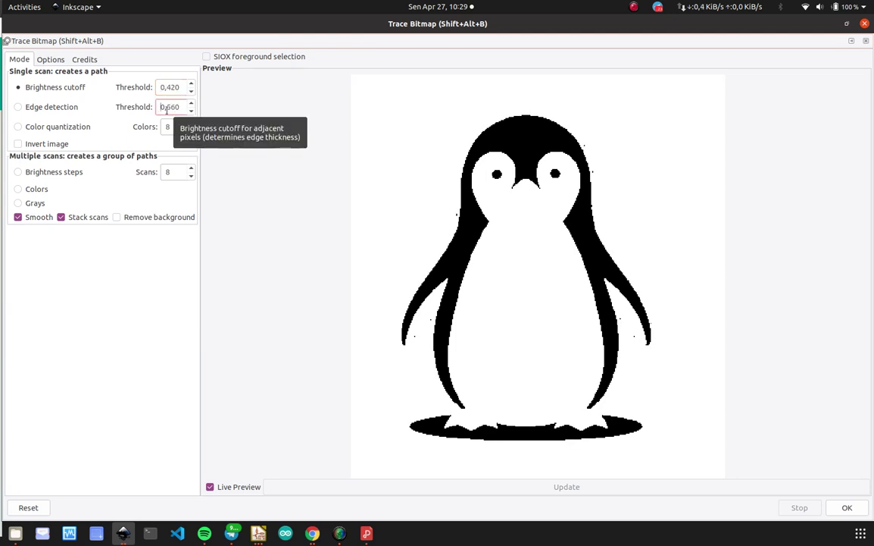
scroll(172, 88, down, 1)
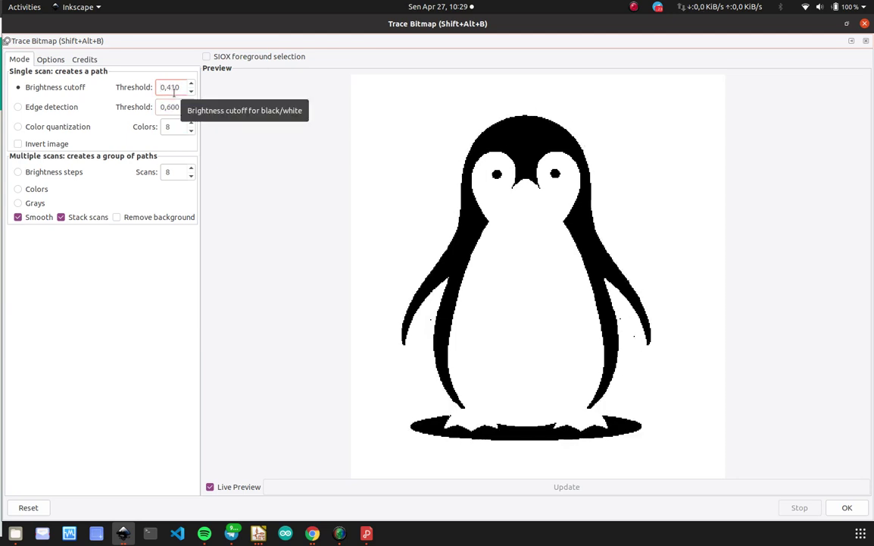
scroll(173, 88, down, 1)
scroll(174, 89, up, 5)
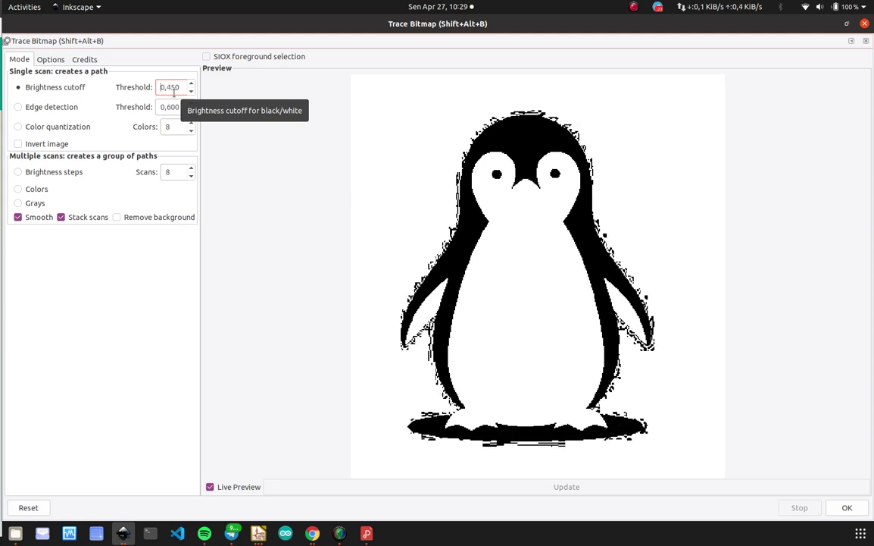
scroll(173, 89, down, 1)
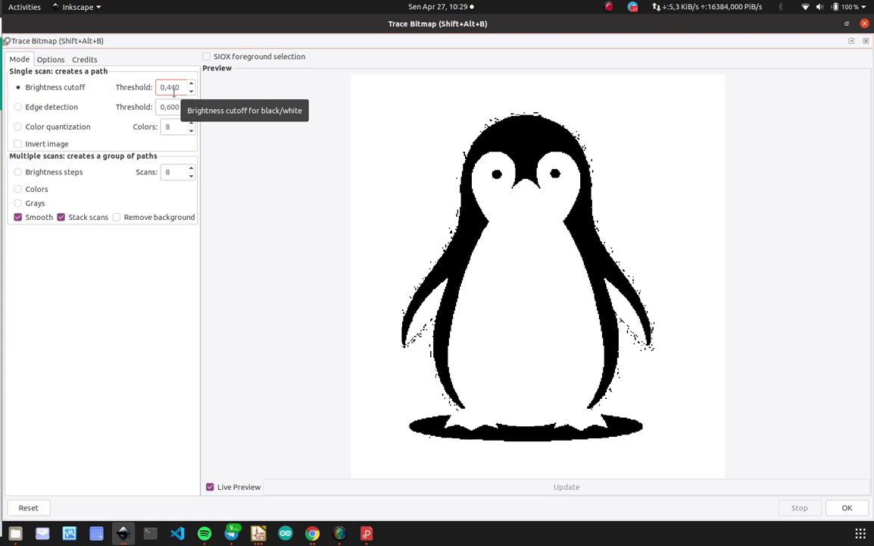
scroll(174, 89, down, 5)
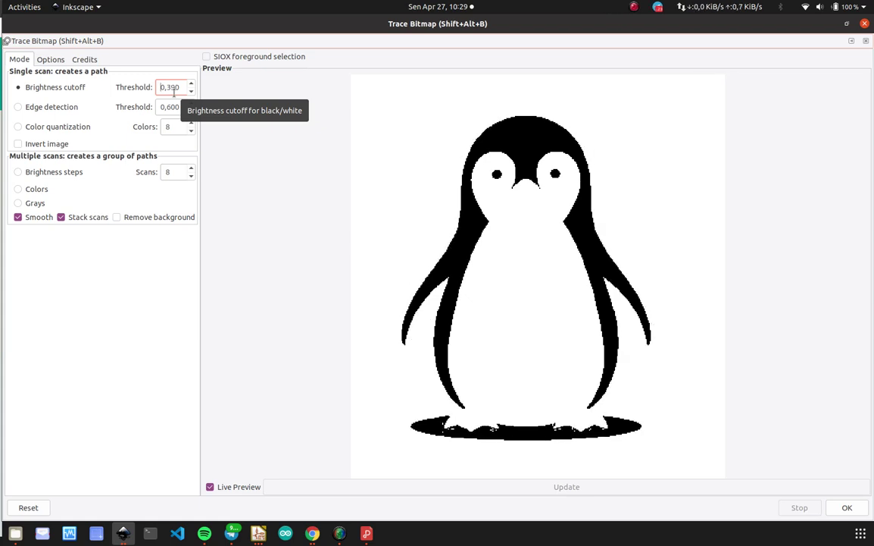
scroll(174, 89, up, 2)
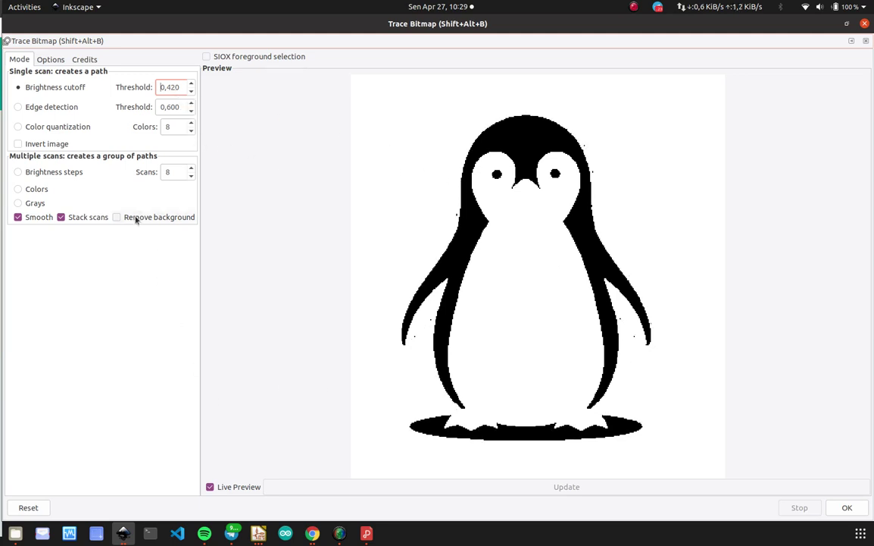
Enable Remove background, preview the Colors, Grays and Brightness steps scans, and return to Brightness cutoff.
click(35, 189)
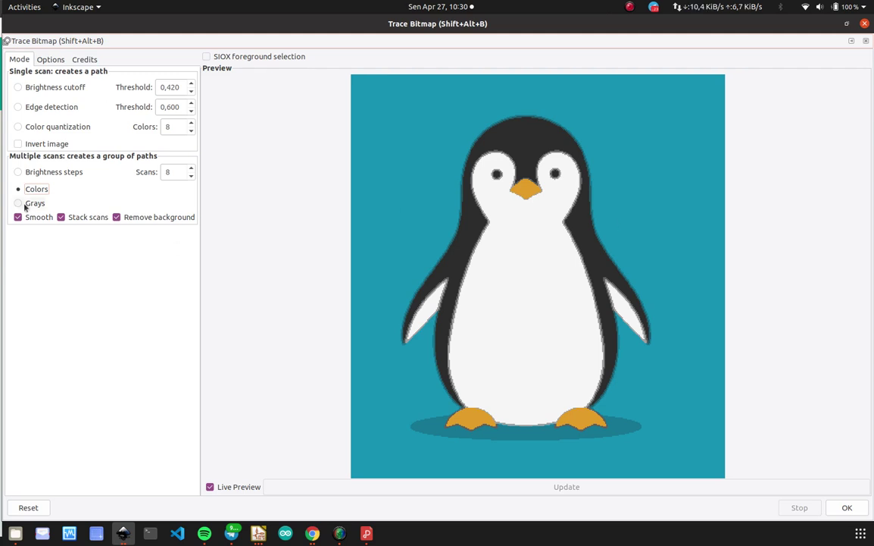
click(22, 203)
click(43, 174)
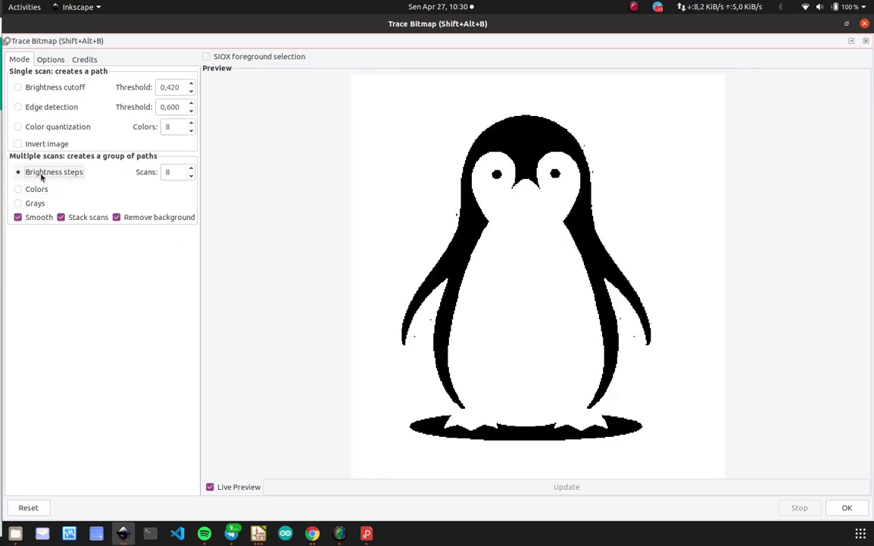
click(47, 88)
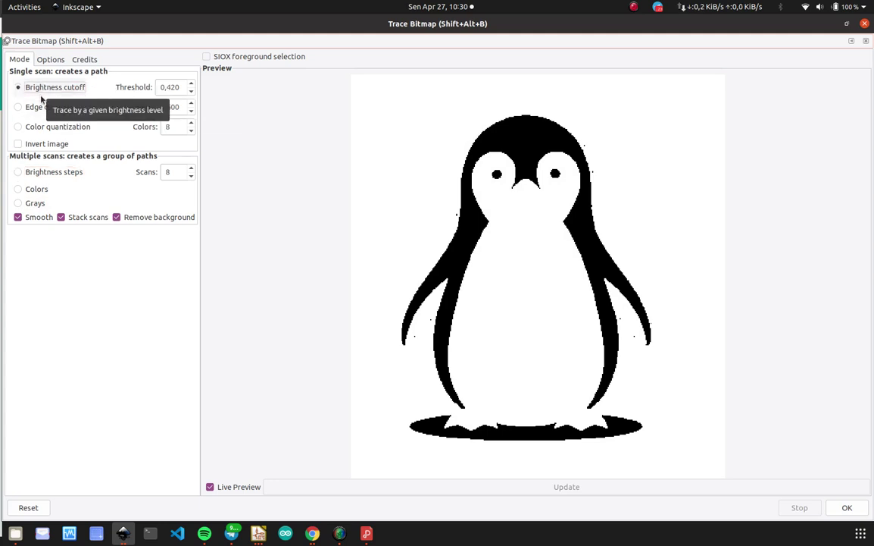
Review the additional tracing options and credits, and return to the trace mode settings.
click(56, 61)
click(83, 60)
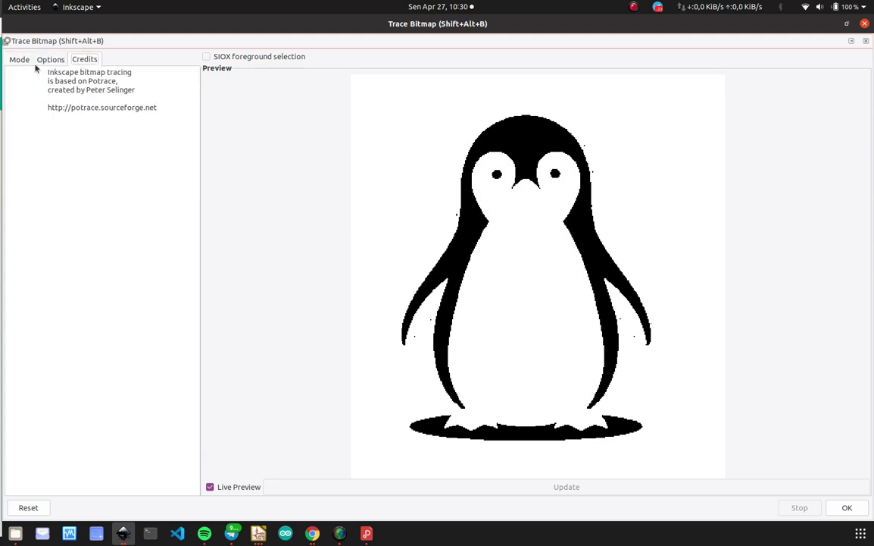
click(50, 59)
click(16, 58)
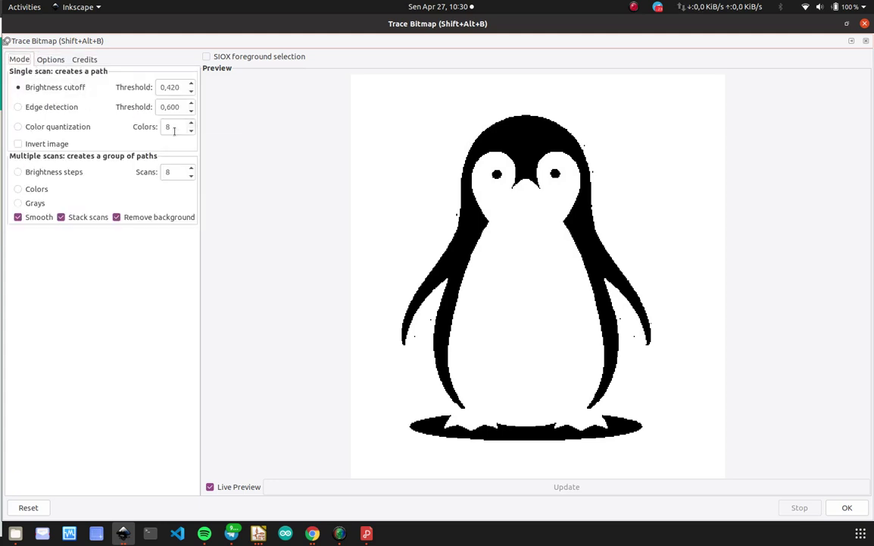
Preview the trace with Invert image, switch it back off, and close the Trace Bitmap dialog.
click(23, 146)
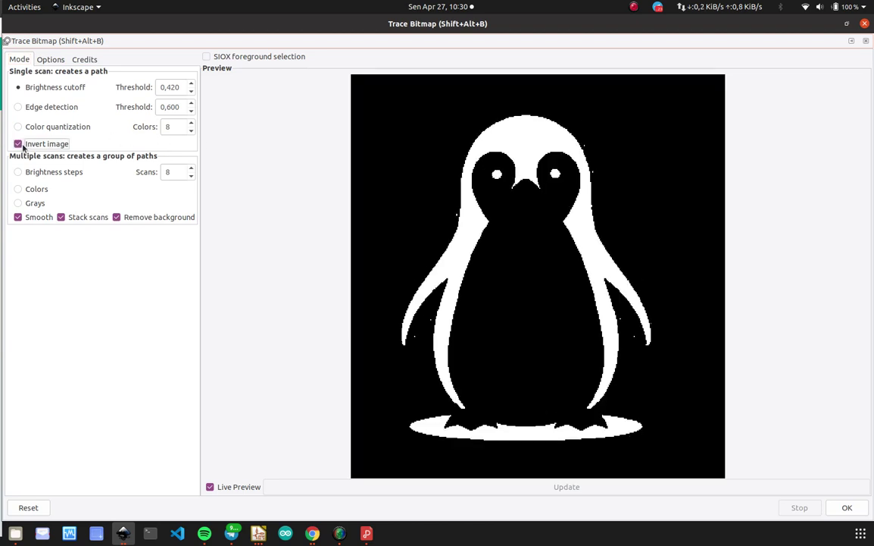
click(23, 147)
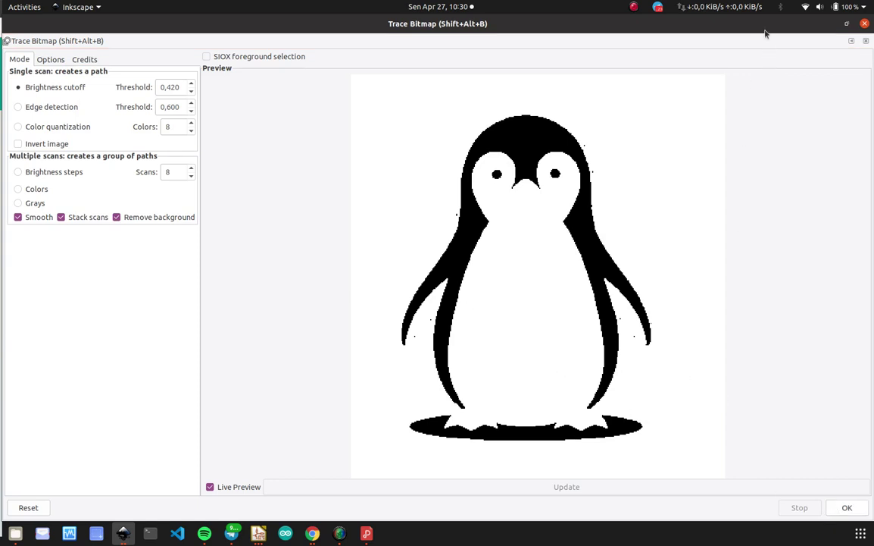
mouse_move(765, 33)
mouse_down()
mouse_move(508, 262)
mouse_move(493, 243)
mouse_move(369, 239)
mouse_up()
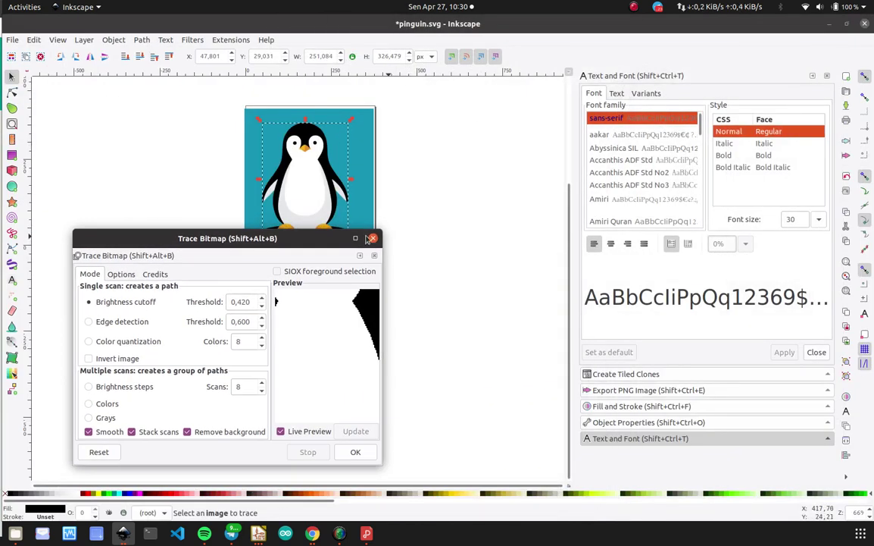
click(373, 239)
Move the colour penguin image off the page, placing it just to the right of the black-and-white trace.
mouse_move(317, 204)
mouse_down()
mouse_move(394, 269)
mouse_move(394, 326)
mouse_move(458, 219)
mouse_up()
scroll(464, 197, up, 2)
ctrl+scroll(462, 231, up, 3)
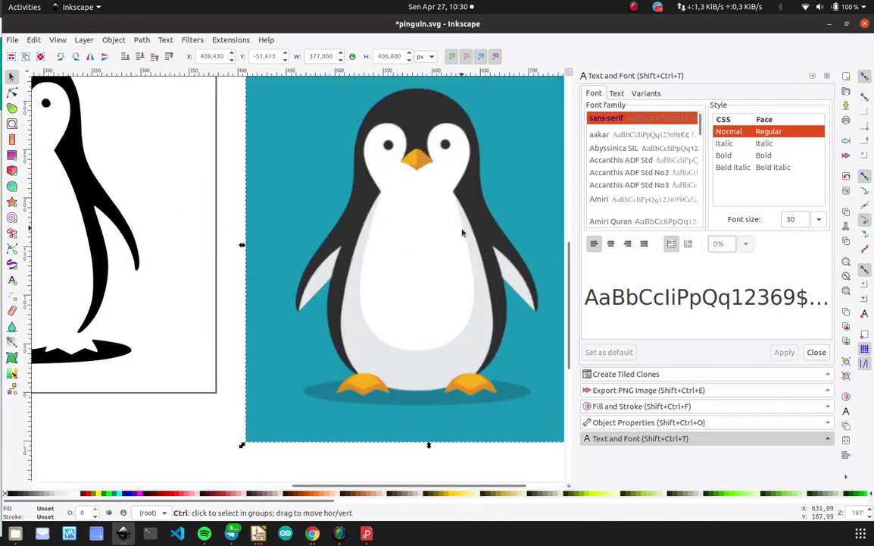
ctrl+scroll(463, 233, down, 2)
ctrl+scroll(464, 233, up, 1)
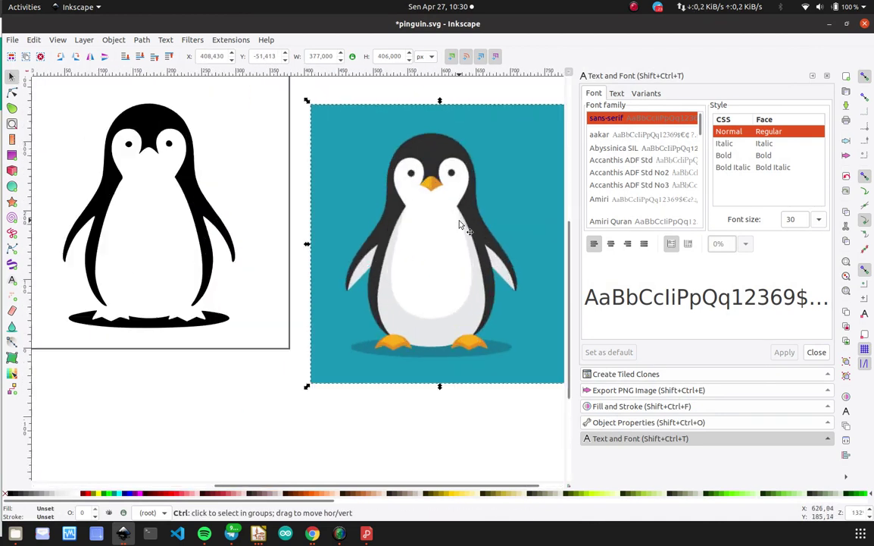
click(186, 191)
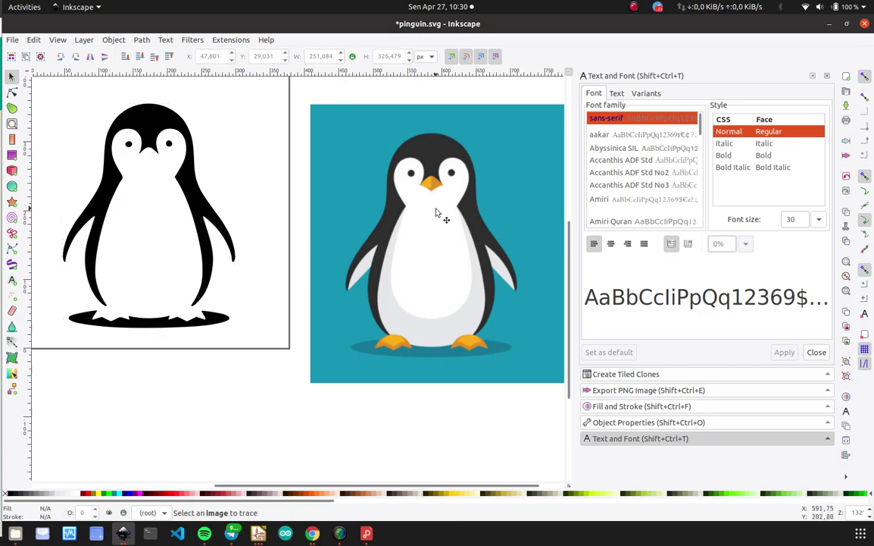
drag(435, 224, 436, 213)
ctrl+scroll(210, 237, down, 4)
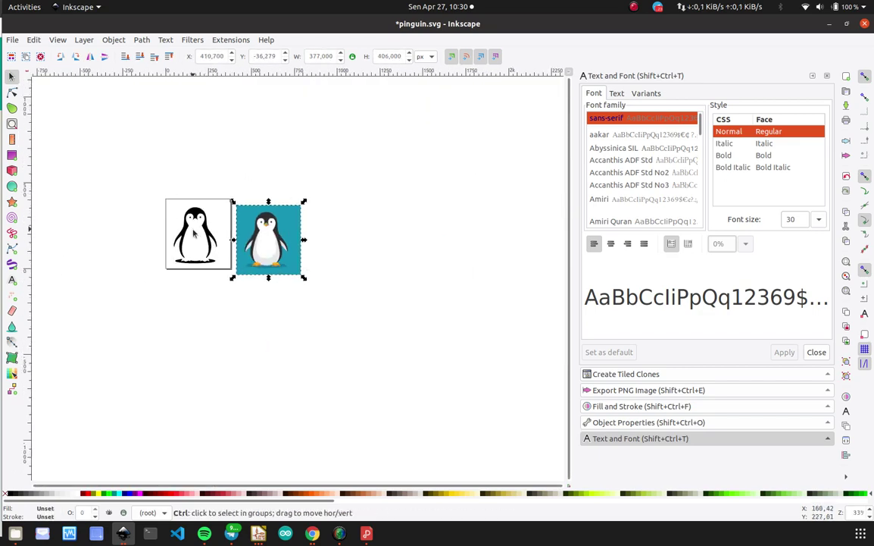
Draw a closed triangular beak path under the notch between the traced penguin's eyes, with upper sides about 15 and 16 px long.
ctrl+scroll(182, 216, up, 4)
ctrl+scroll(481, 213, up, 3)
ctrl+scroll(485, 210, down, 2)
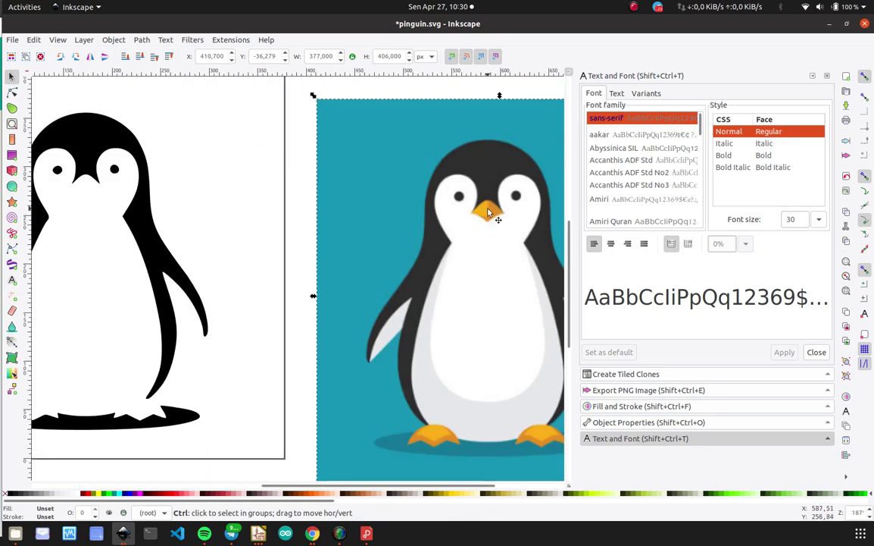
ctrl+scroll(92, 192, up, 2)
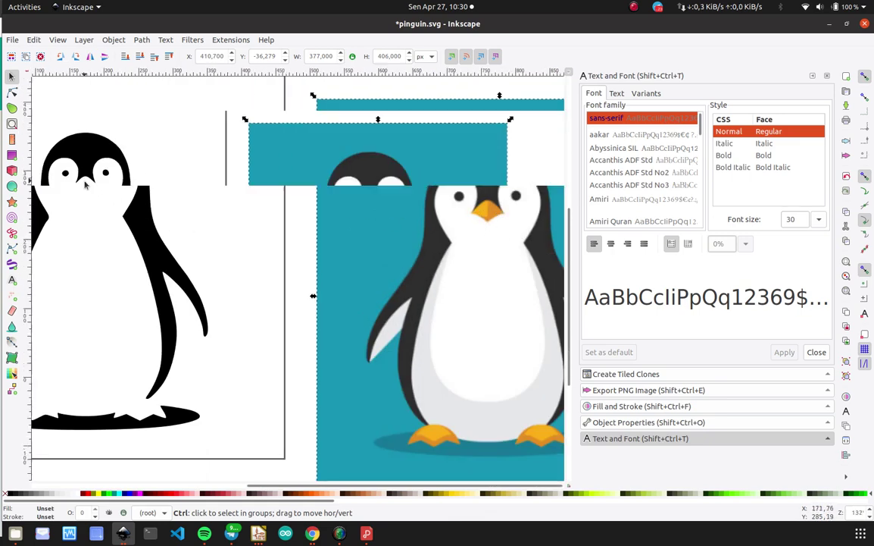
ctrl+scroll(48, 145, down, 3)
ctrl+scroll(68, 174, up, 6)
middle_drag(137, 229, 212, 220)
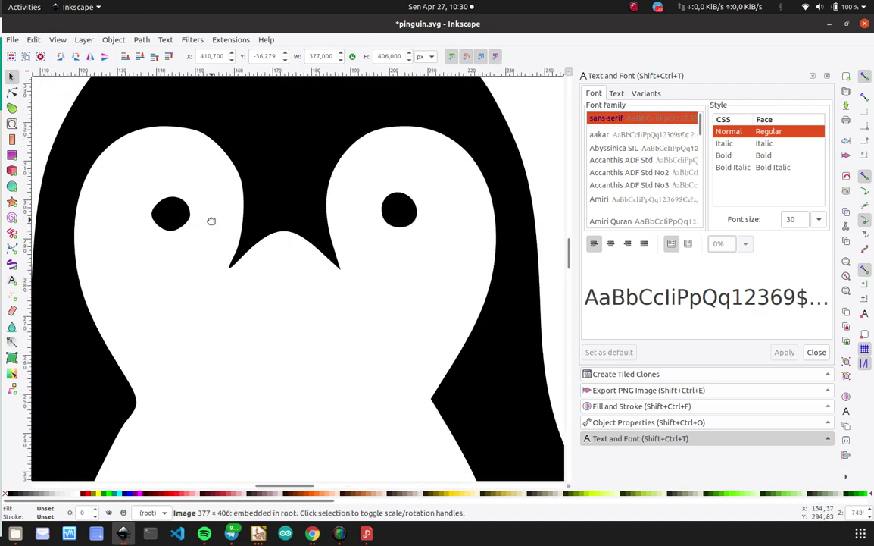
click(12, 249)
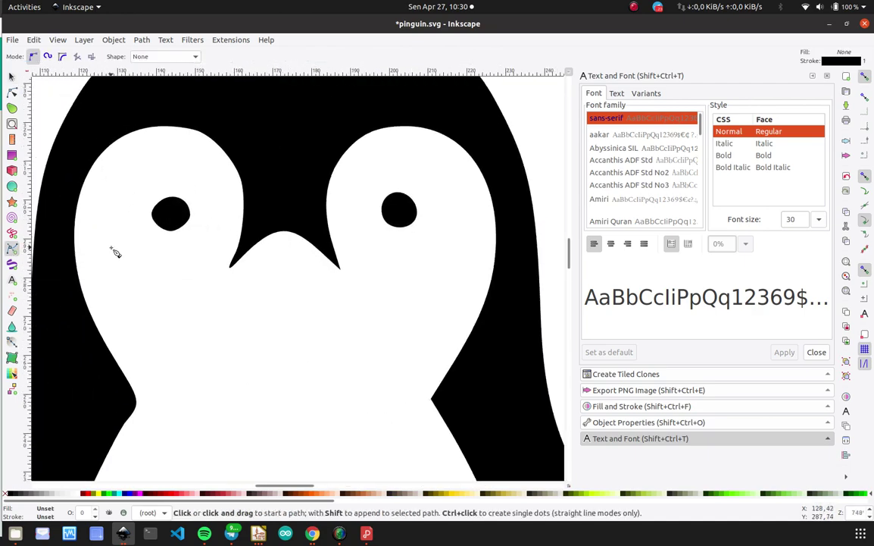
click(241, 278)
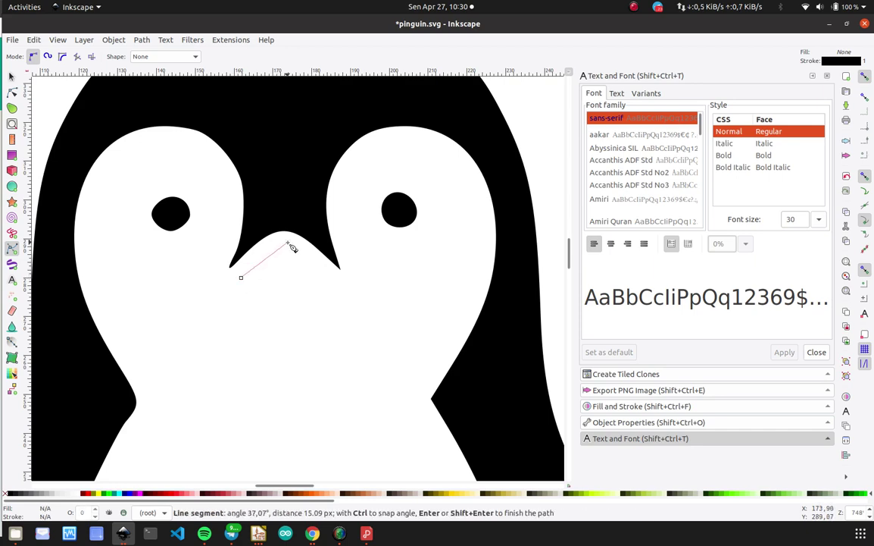
click(285, 243)
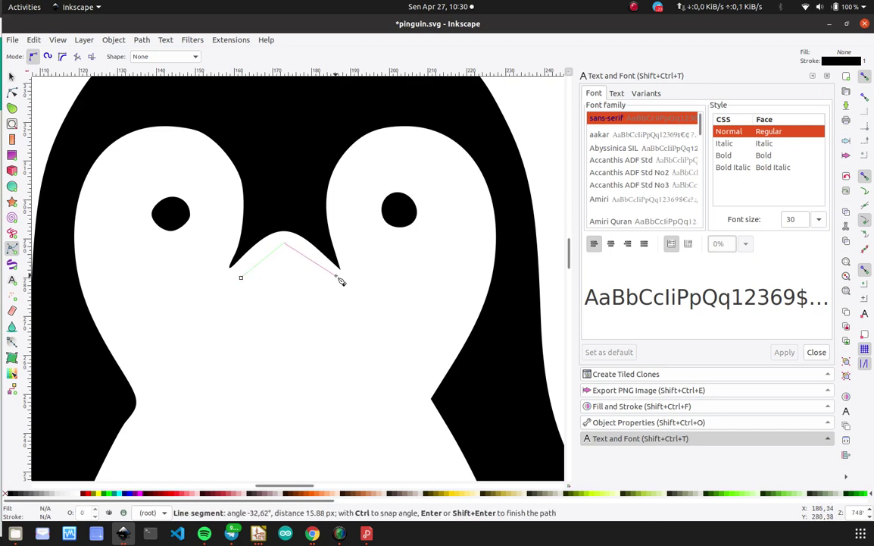
click(338, 275)
click(241, 278)
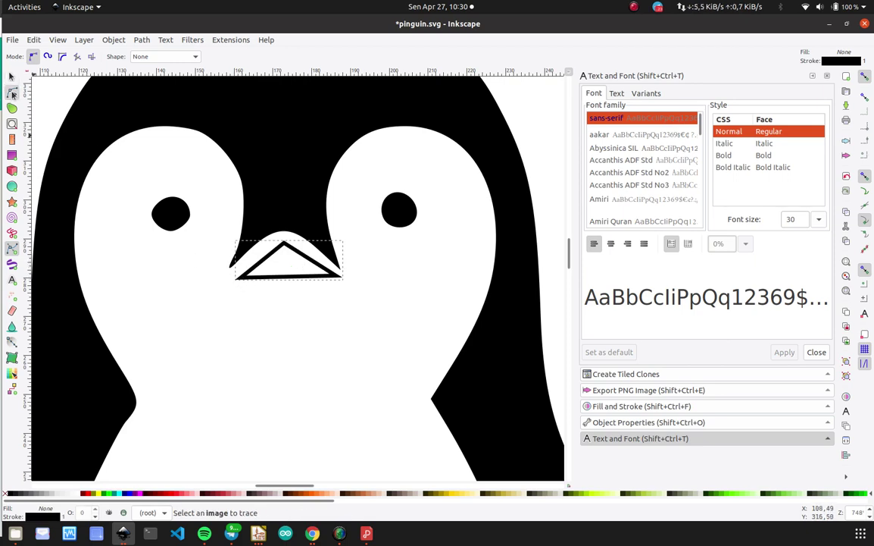
Bend the beak triangle's lower edge downward into a smooth curve.
click(13, 94)
click(292, 279)
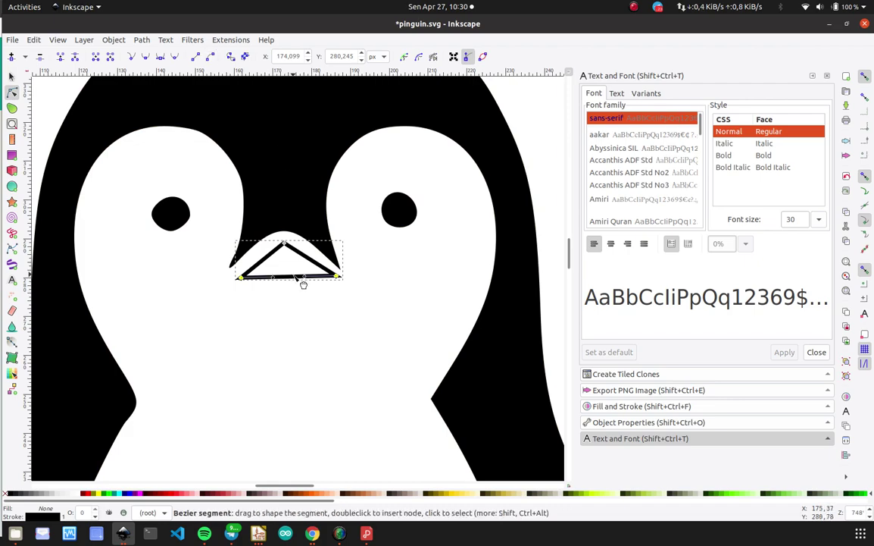
drag(300, 287, 299, 310)
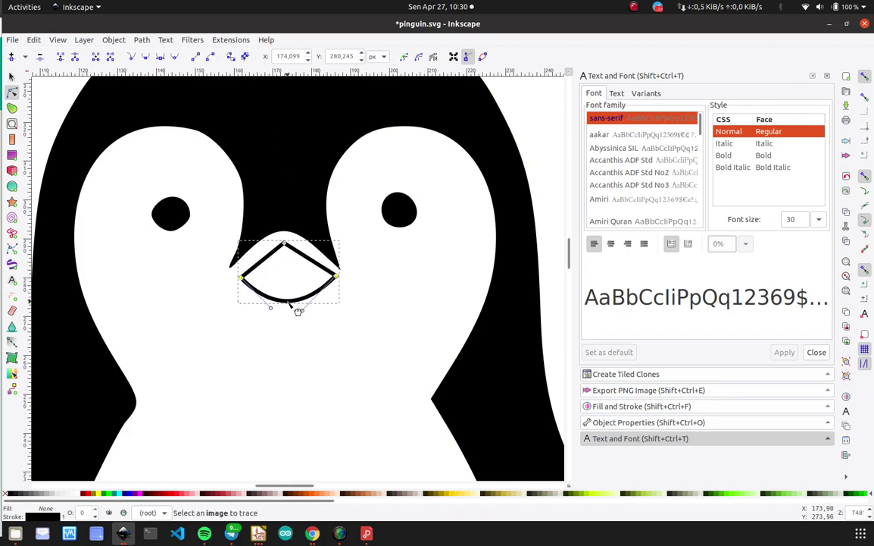
scroll(288, 315, down, 4)
scroll(295, 298, up, 2)
ctrl+scroll(295, 297, up, 2)
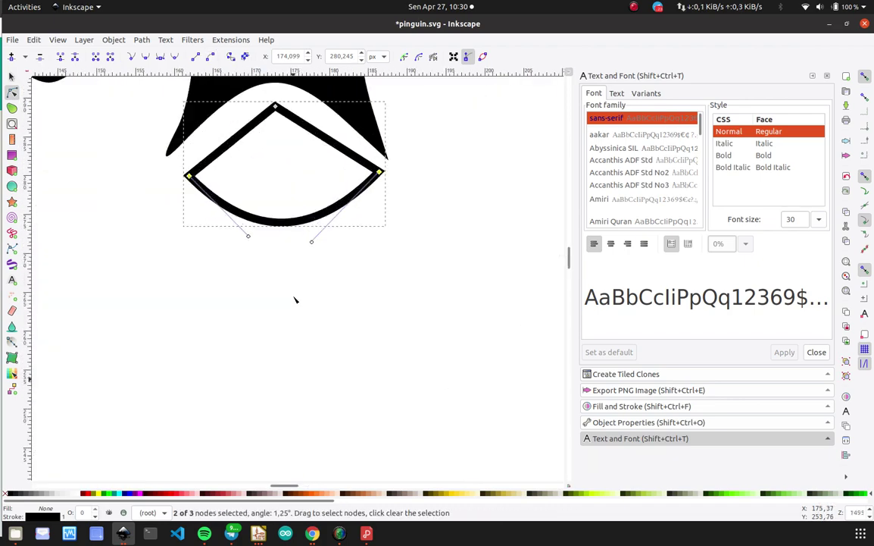
ctrl+scroll(294, 297, down, 5)
ctrl+scroll(296, 299, down, 2)
ctrl+scroll(297, 301, down, 1)
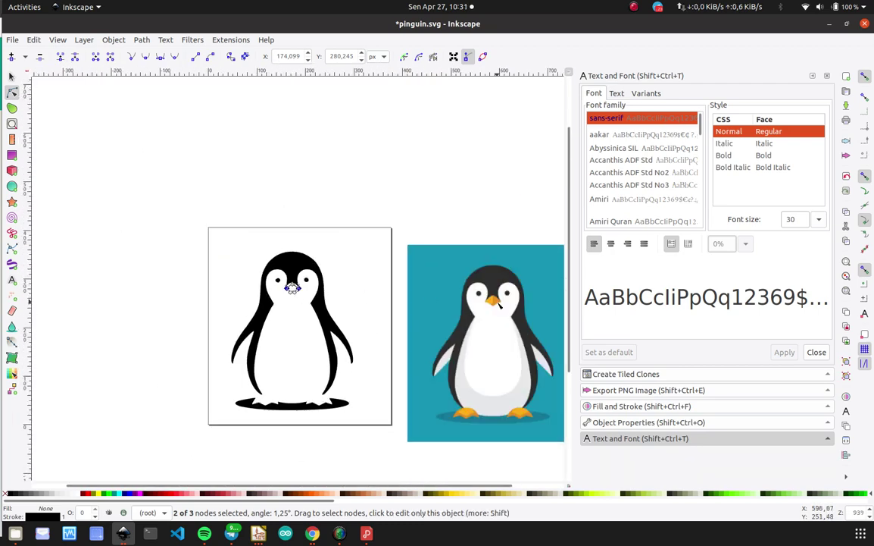
Fill the beak outline with solid black and deselect it.
ctrl+scroll(499, 305, up, 1)
ctrl+scroll(499, 303, up, 1)
ctrl+scroll(104, 254, up, 1)
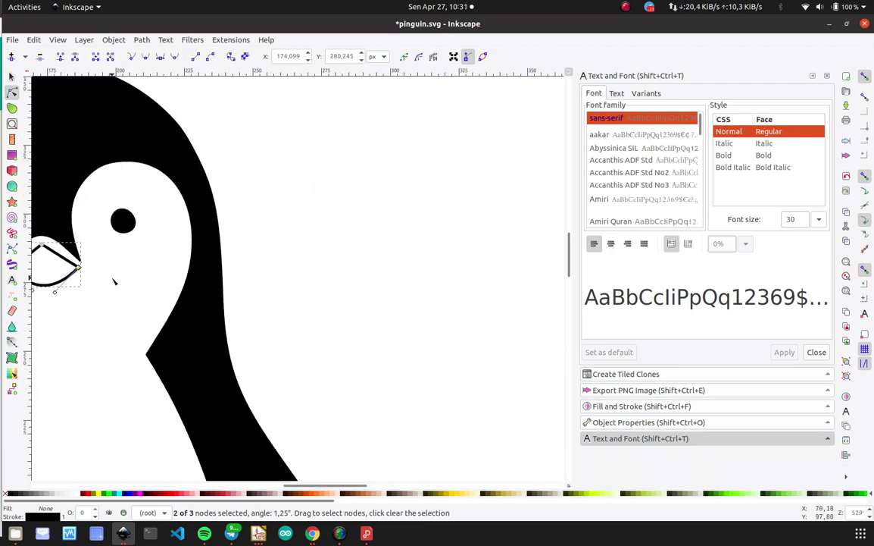
ctrl+scroll(99, 278, down, 1)
ctrl+scroll(98, 278, up, 3)
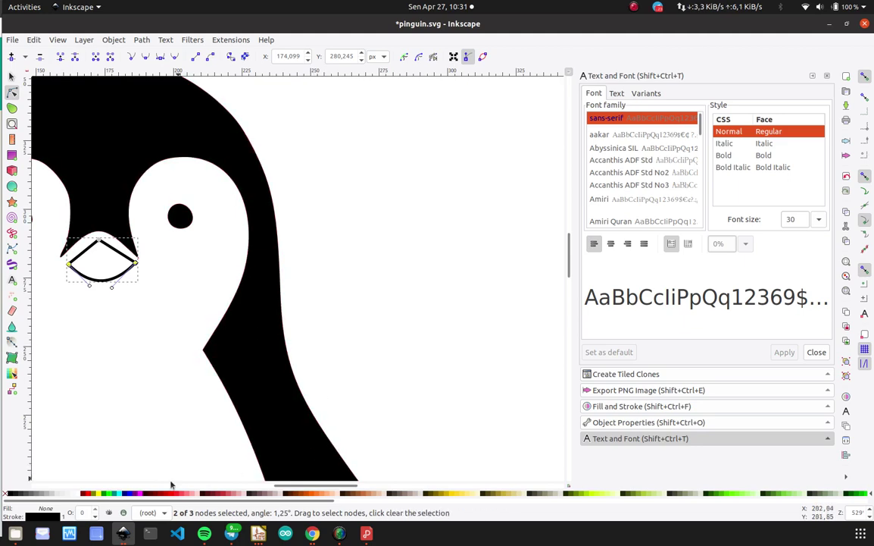
click(9, 494)
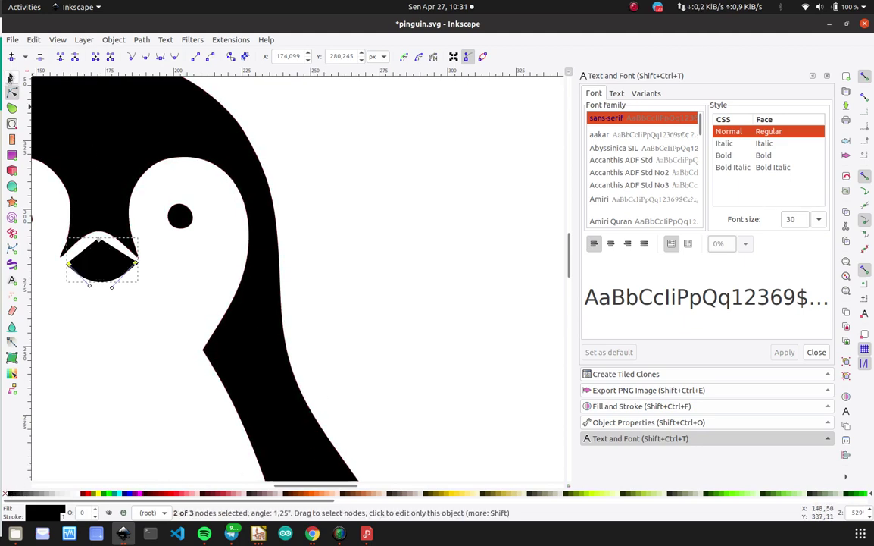
click(12, 77)
click(353, 154)
Shift the black beak about 1 px to the left to centre it under the notch.
ctrl+scroll(334, 182, down, 3)
ctrl+scroll(322, 209, up, 2)
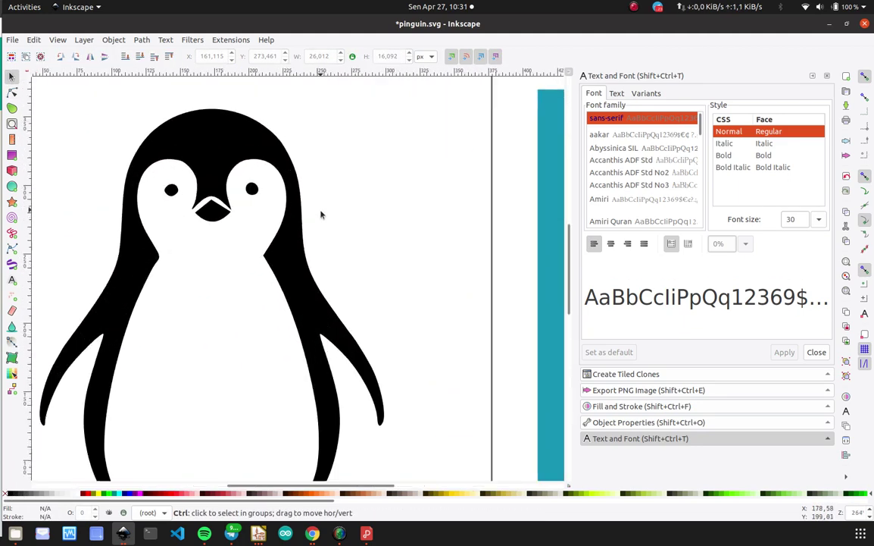
drag(164, 221, 162, 215)
Curve the beak's two upper edges outward so they follow the arch of the notch above.
scroll(167, 219, up, 4)
ctrl+scroll(167, 228, up, 1)
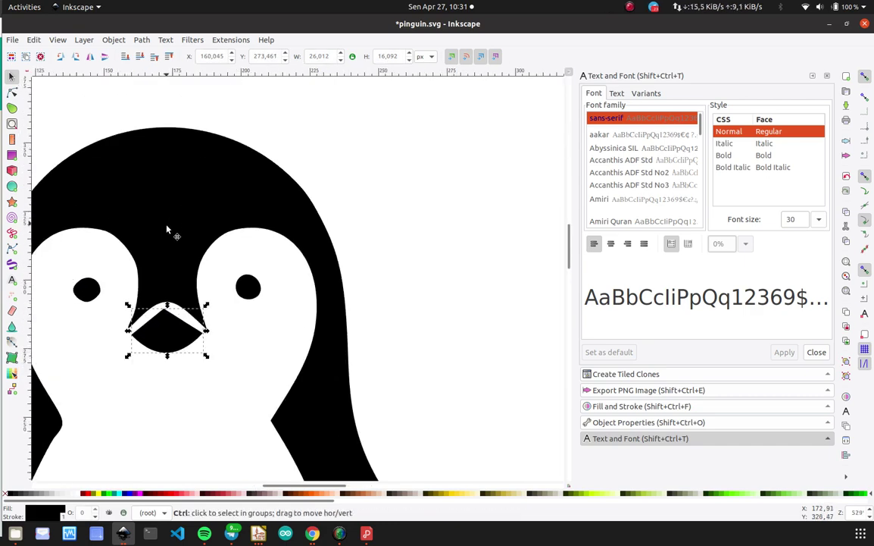
ctrl+scroll(167, 229, up, 4)
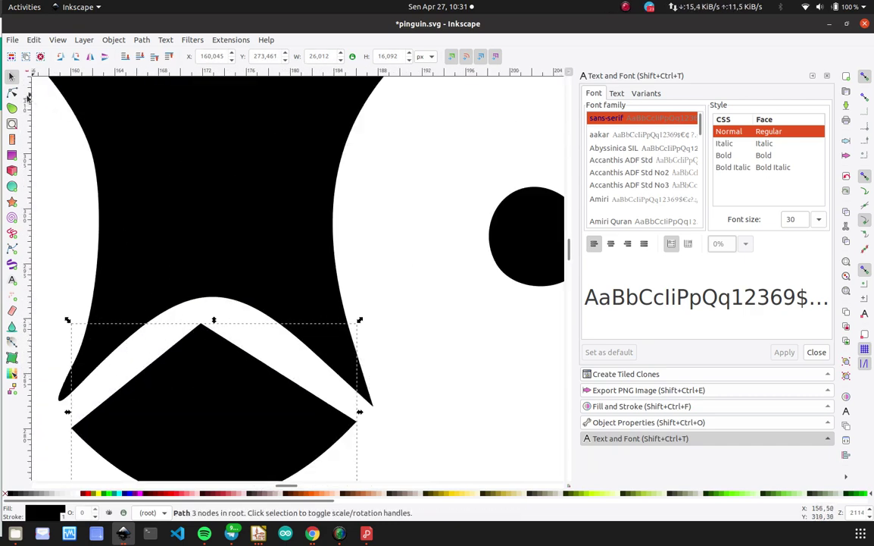
click(12, 92)
click(156, 376)
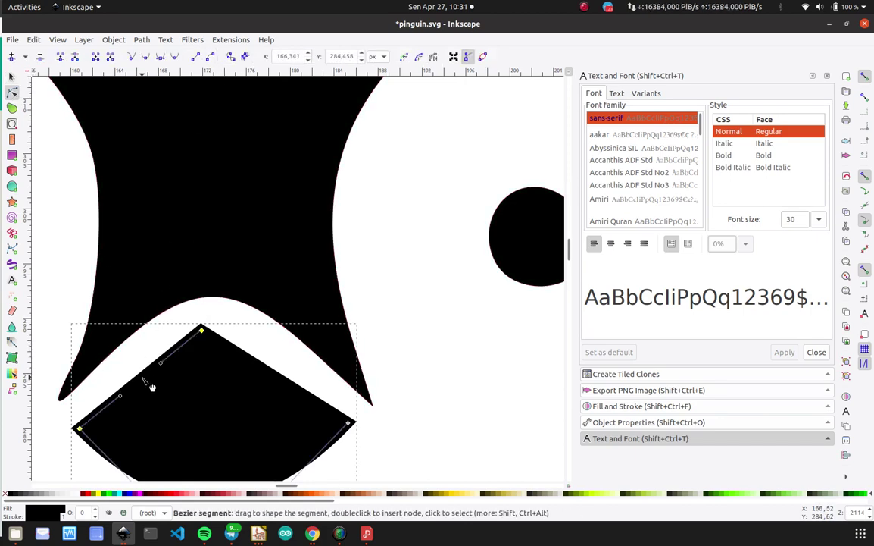
drag(150, 383, 145, 377)
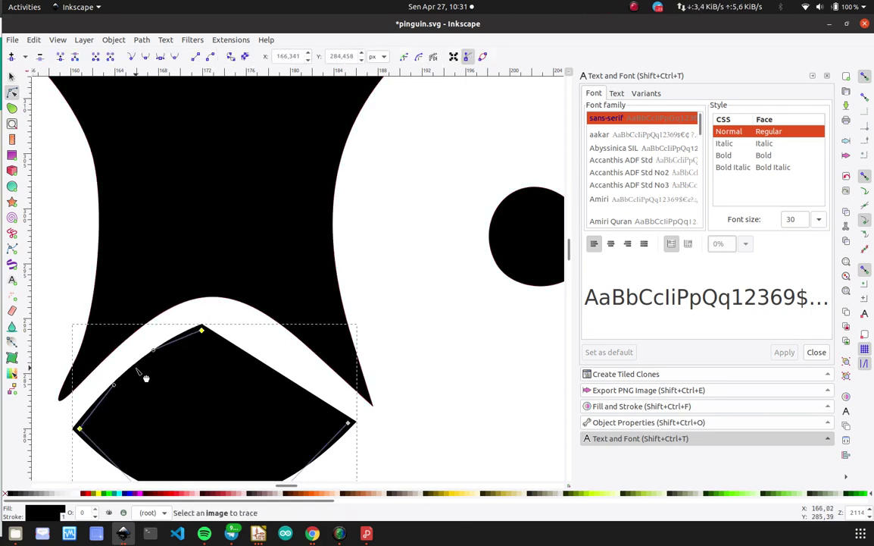
click(275, 372)
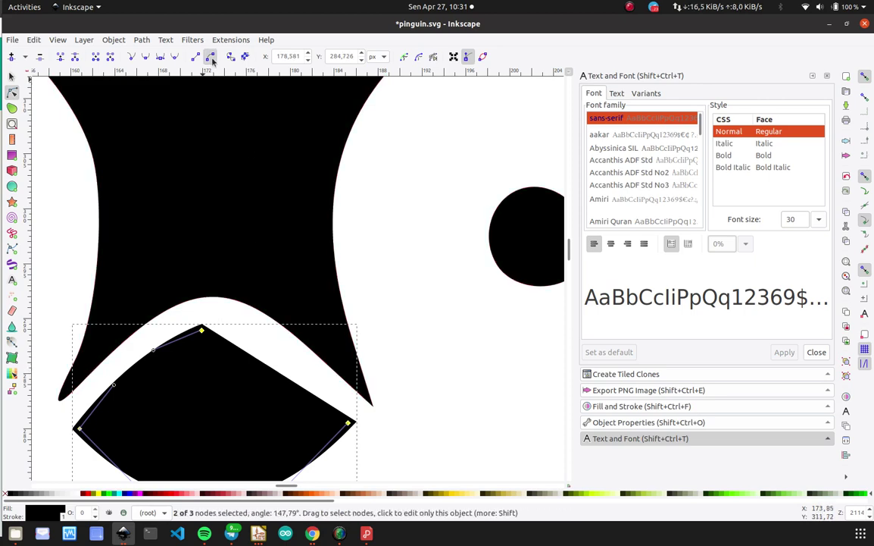
drag(283, 380, 291, 368)
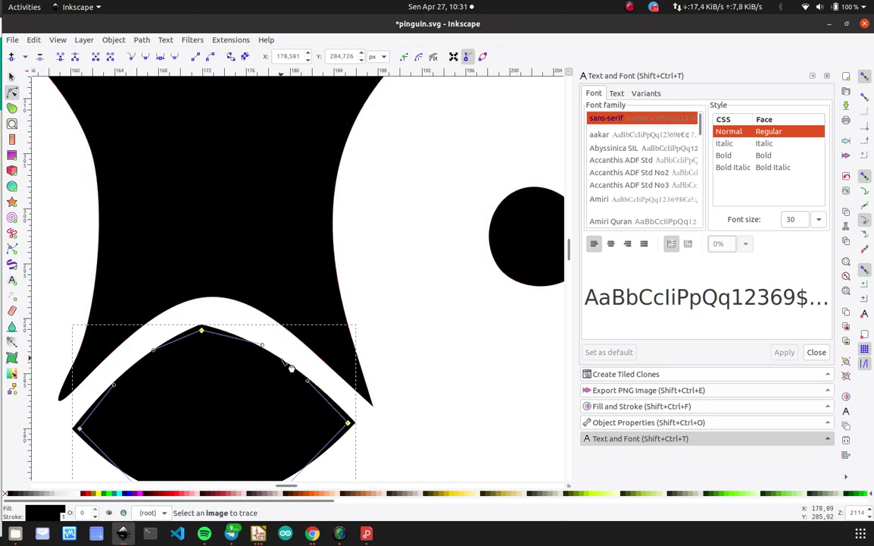
ctrl+scroll(291, 368, down, 4)
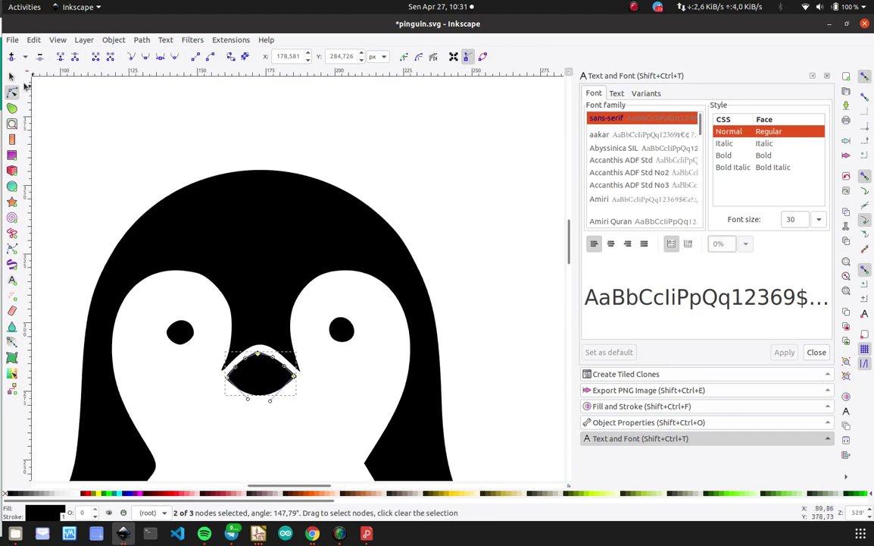
Nudge the reshaped beak about 0.2 px right and down, and deselect it.
click(11, 77)
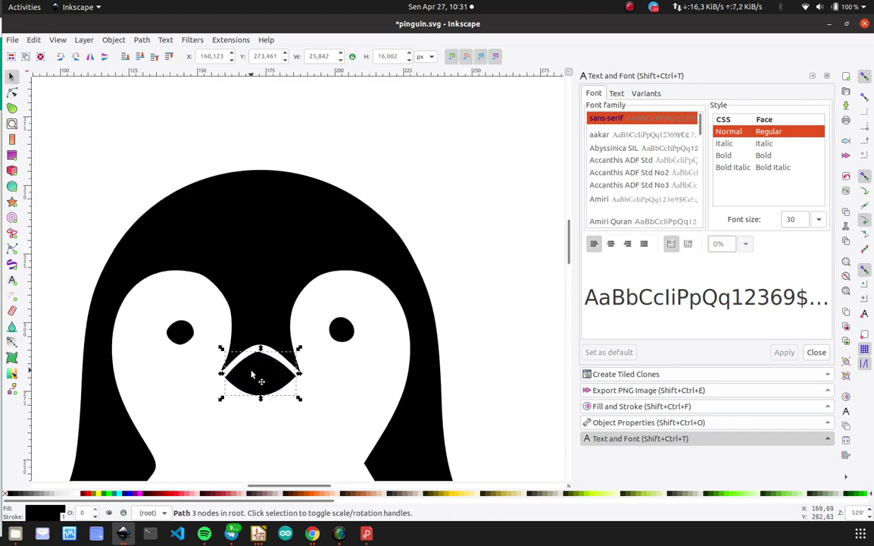
drag(251, 373, 253, 372)
click(487, 285)
ctrl+scroll(341, 326, down, 6)
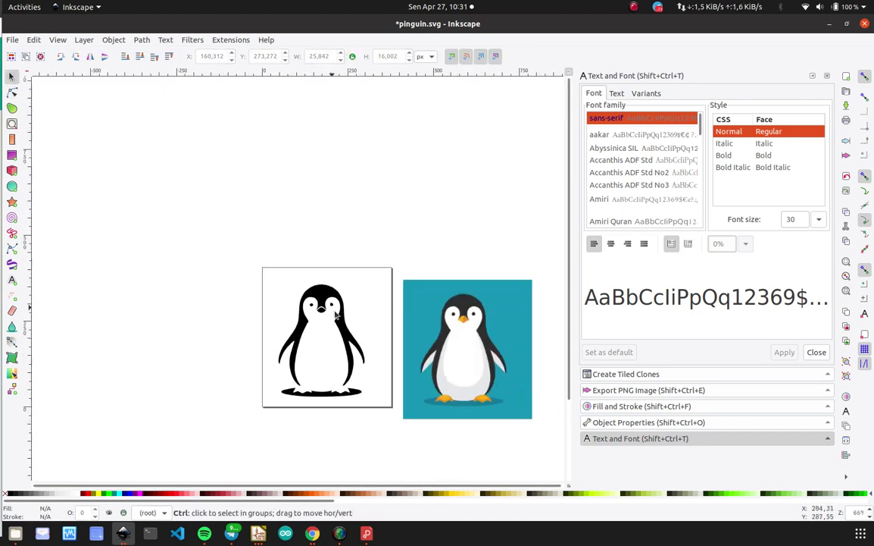
Examine the traced penguin's body, feet and ground shadow against the colour image.
ctrl+scroll(334, 409, up, 3)
ctrl+scroll(334, 428, down, 2)
ctrl+scroll(334, 428, up, 4)
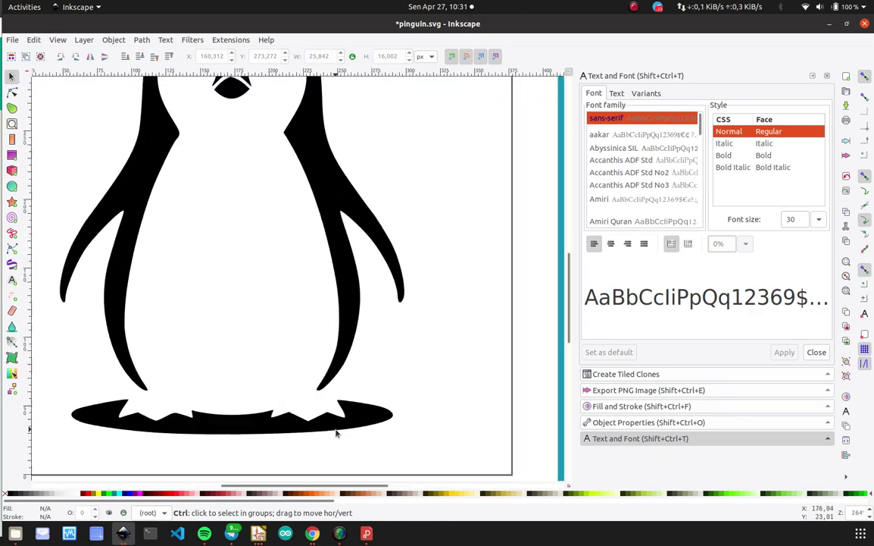
ctrl+scroll(336, 433, down, 3)
ctrl+scroll(367, 432, up, 1)
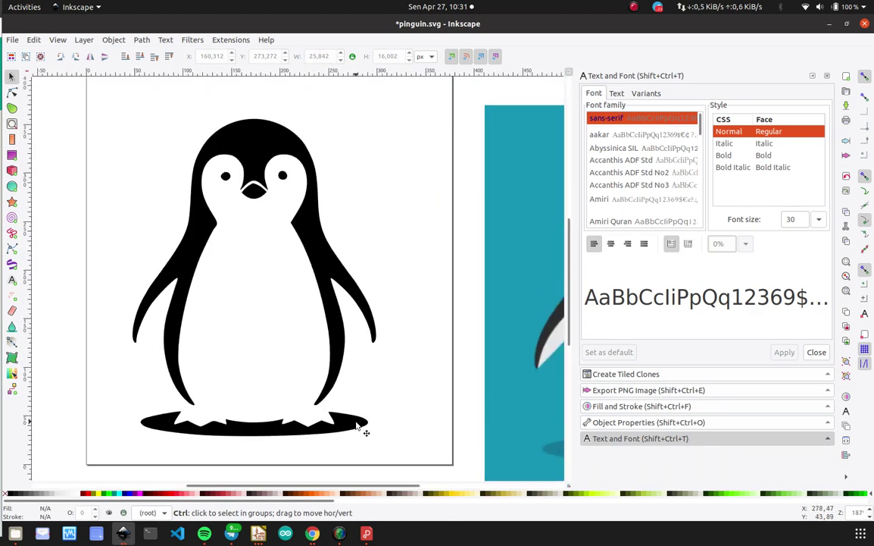
ctrl+scroll(356, 422, up, 2)
ctrl+scroll(364, 417, down, 1)
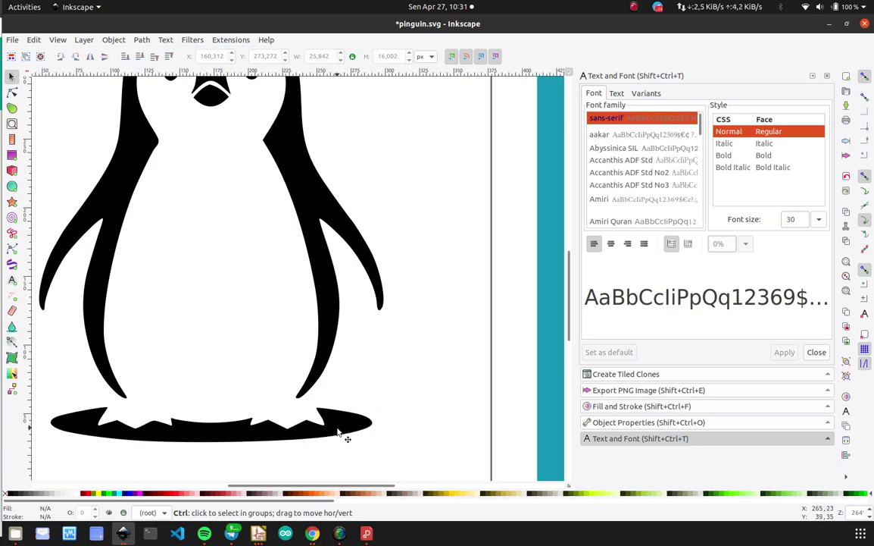
ctrl+scroll(338, 432, down, 2)
ctrl+scroll(338, 431, up, 1)
ctrl+scroll(338, 431, down, 2)
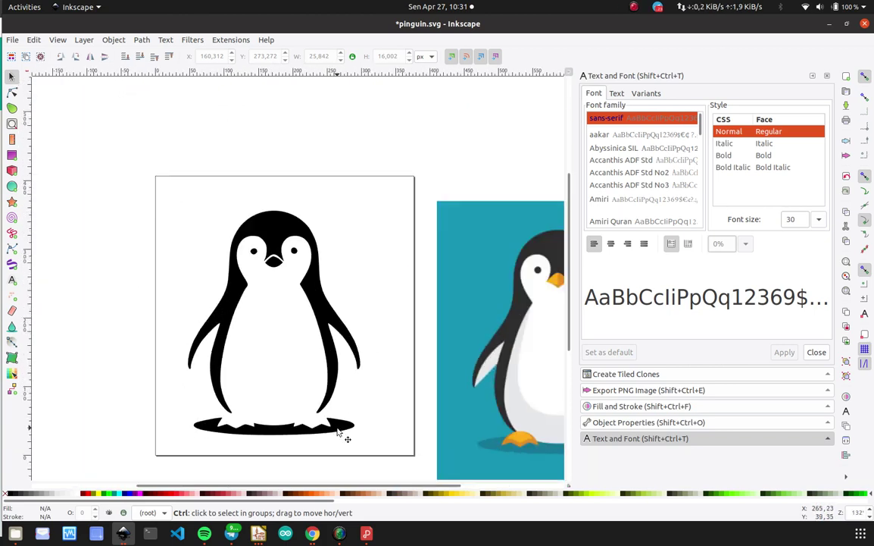
Delete the two nodes at the far-left end of the traced ground shadow.
ctrl+scroll(338, 431, up, 1)
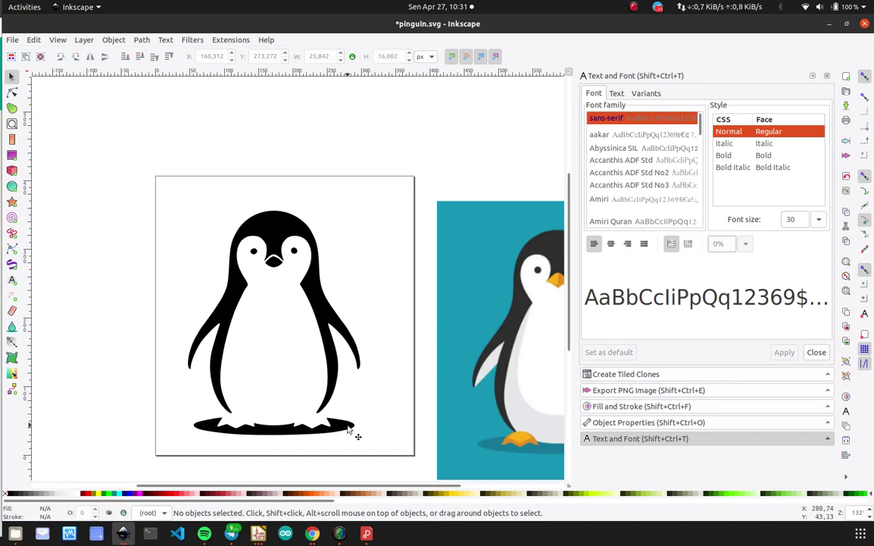
ctrl+scroll(348, 430, up, 2)
click(345, 430)
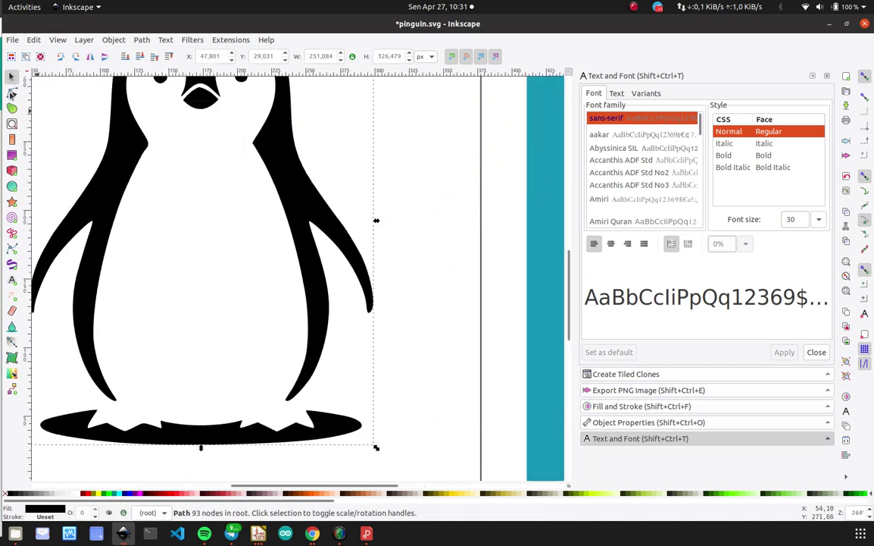
click(12, 92)
ctrl+scroll(205, 353, down, 2)
ctrl+scroll(210, 353, up, 3)
ctrl+scroll(124, 354, down, 1)
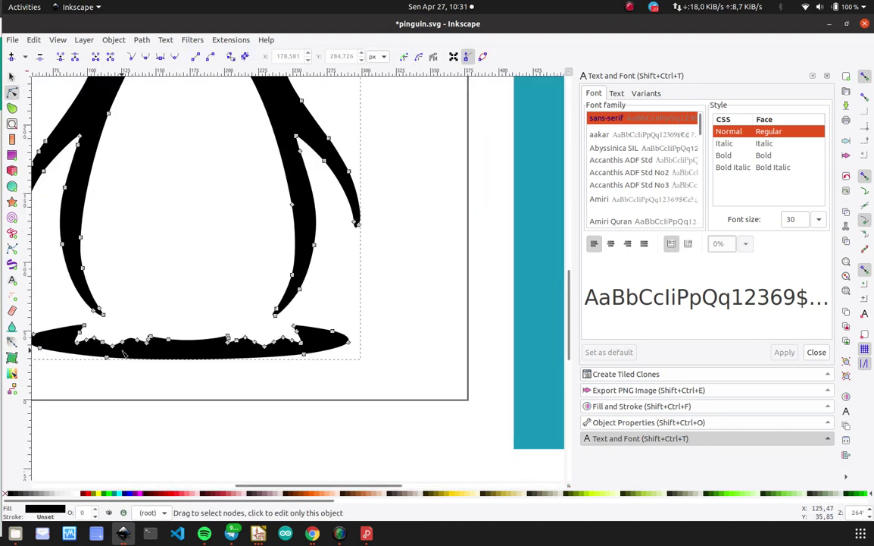
ctrl+scroll(106, 355, down, 2)
ctrl+scroll(106, 355, up, 4)
ctrl+scroll(152, 334, down, 3)
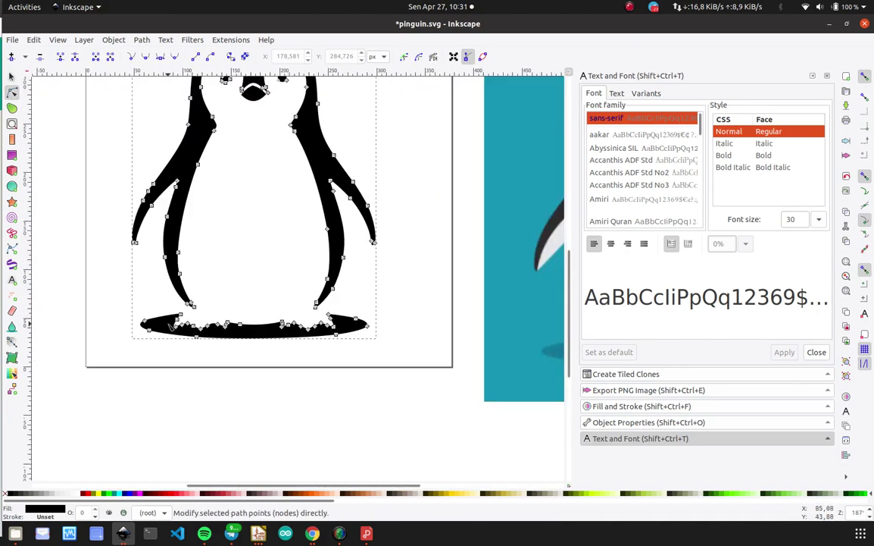
ctrl+scroll(170, 325, up, 3)
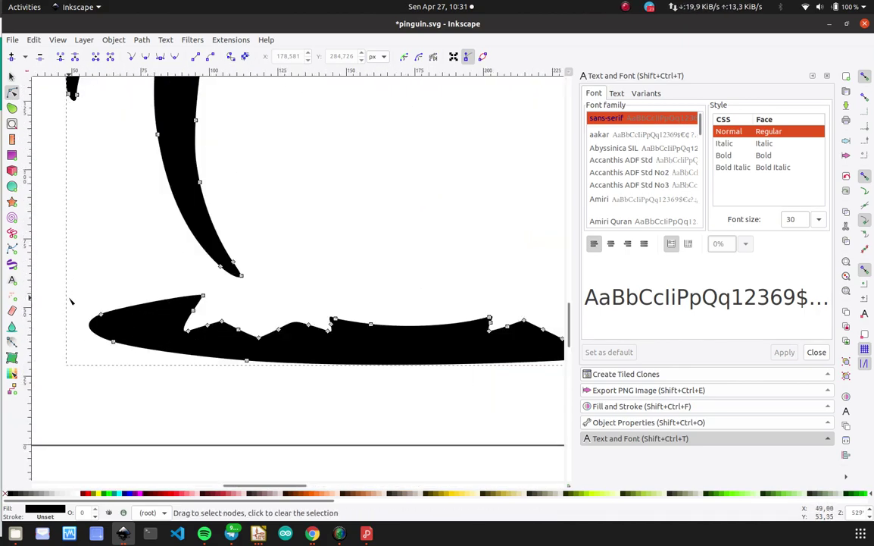
drag(70, 299, 122, 359)
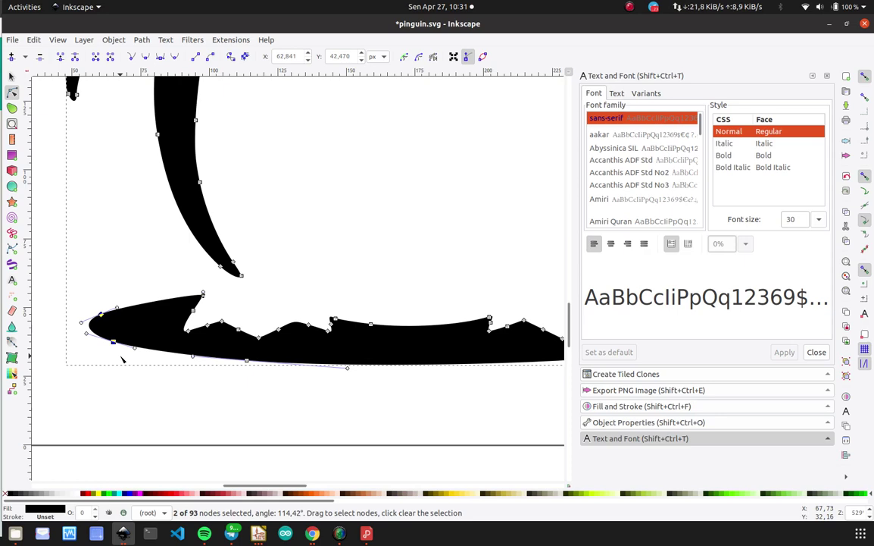
key(Delete)
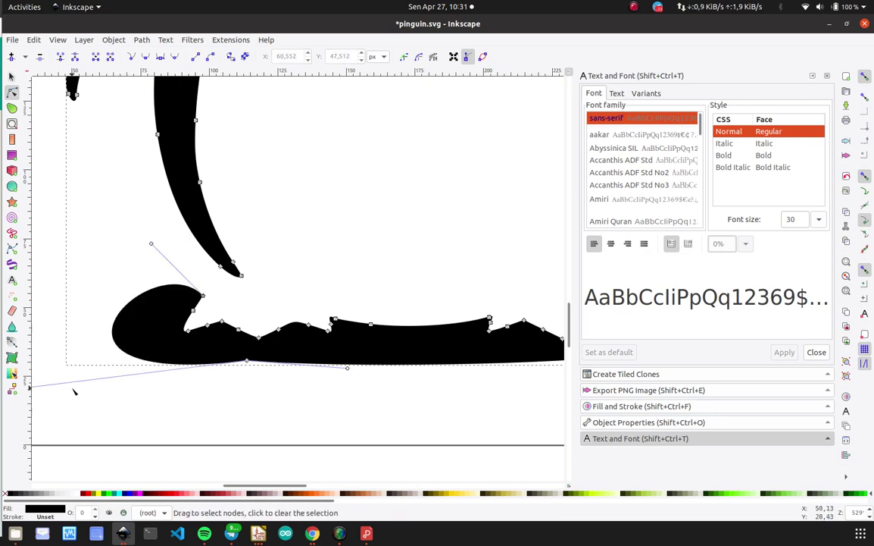
Pull in the curve handles at the ground shadow's left end so it hugs the left foot more closely.
ctrl+scroll(173, 376, down, 2)
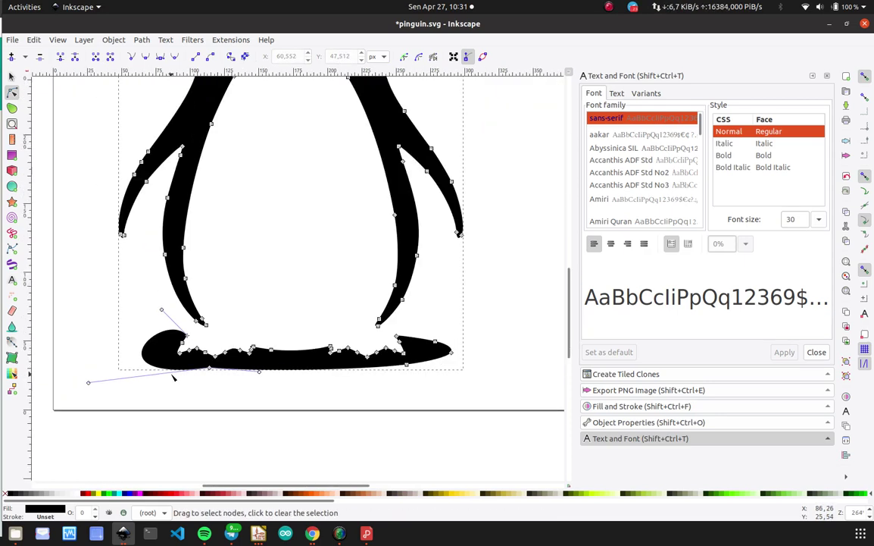
drag(54, 386, 72, 343)
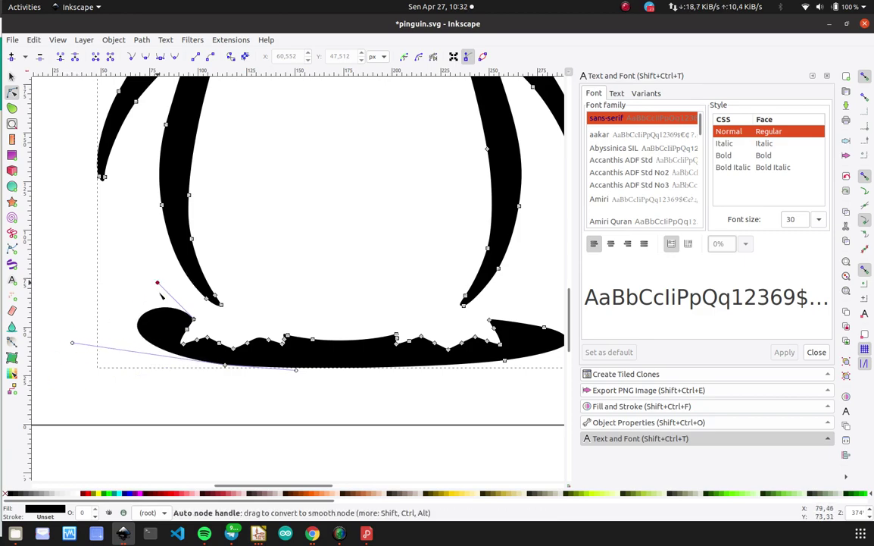
drag(157, 283, 194, 319)
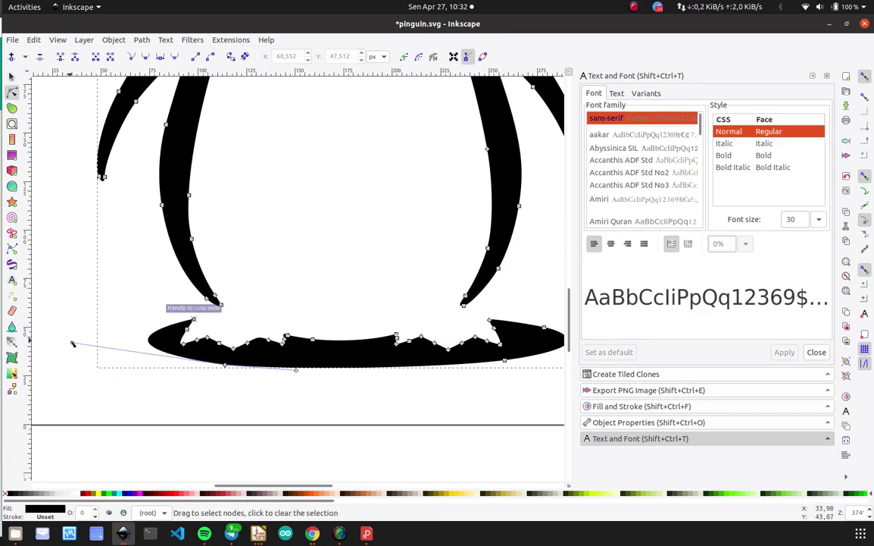
drag(73, 343, 136, 361)
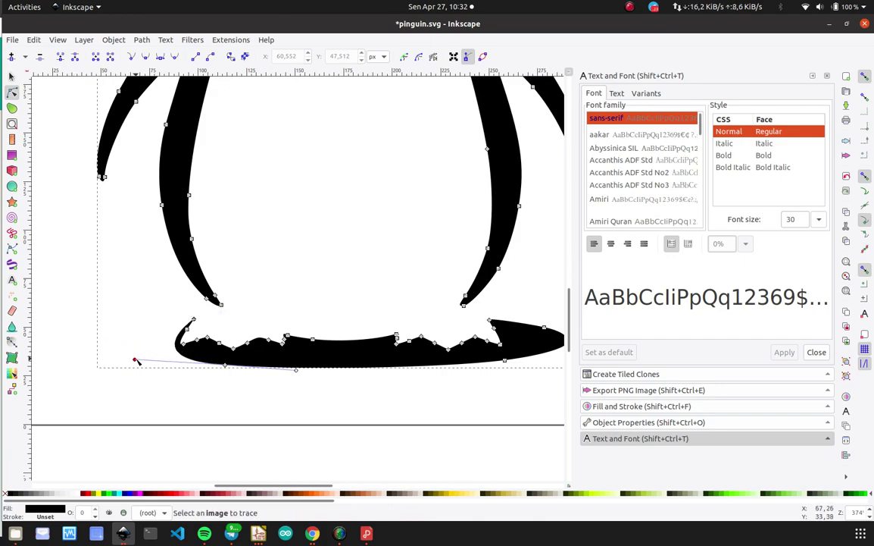
Move the shadow's lower-left node up under the left foot and bend the adjoining curve around the foot's outer edge.
ctrl+scroll(220, 356, up, 2)
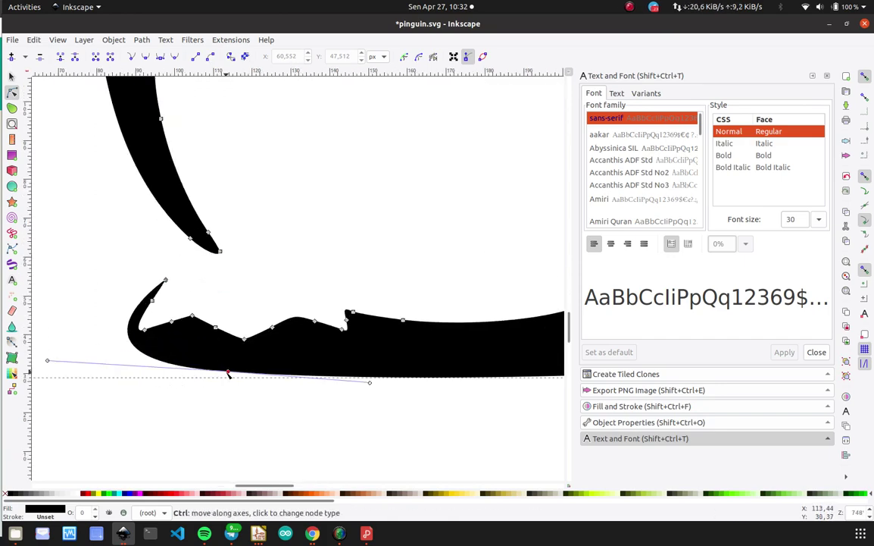
drag(228, 372, 193, 328)
drag(108, 317, 60, 365)
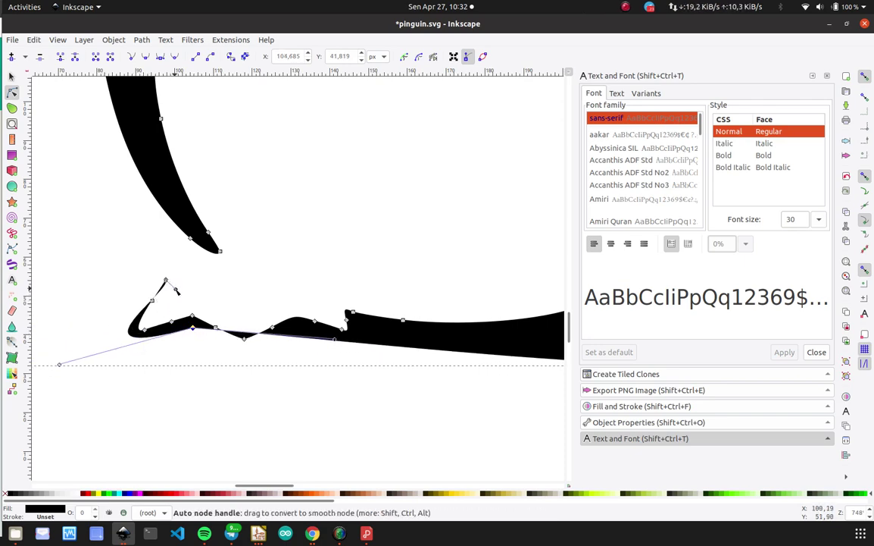
drag(176, 291, 139, 291)
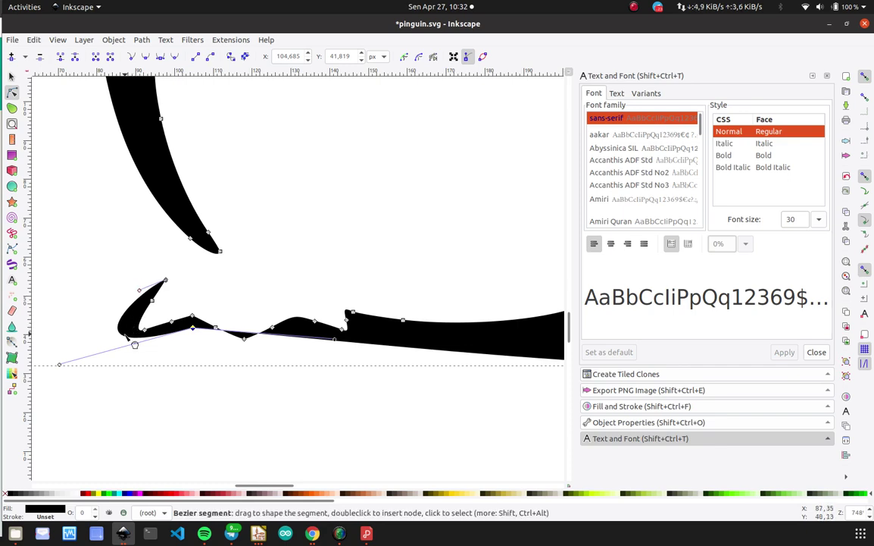
drag(133, 346, 138, 353)
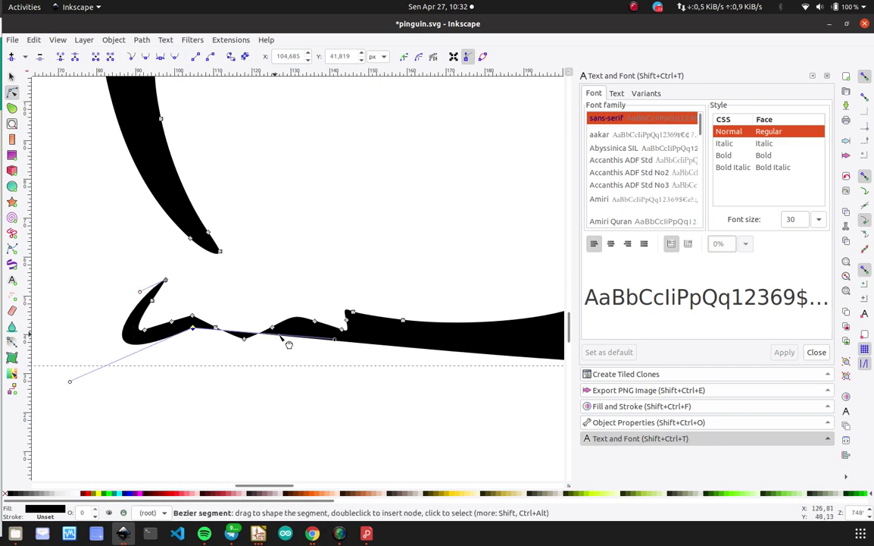
Try to reshape the shadow's lower edge below the left foot by repositioning its nodes and curve handles.
drag(194, 328, 200, 374)
click(242, 351)
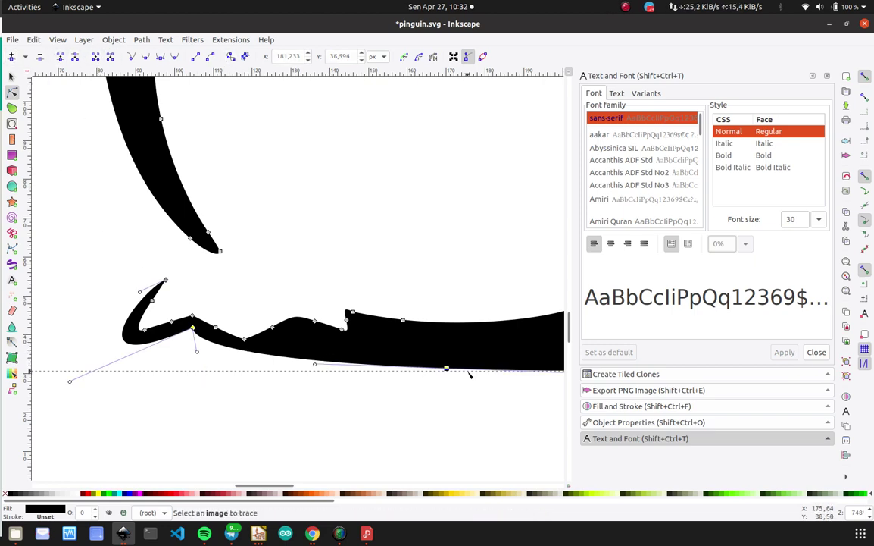
drag(449, 367, 244, 352)
ctrl+scroll(273, 369, down, 2)
ctrl+scroll(273, 368, up, 2)
ctrl+scroll(225, 360, down, 2)
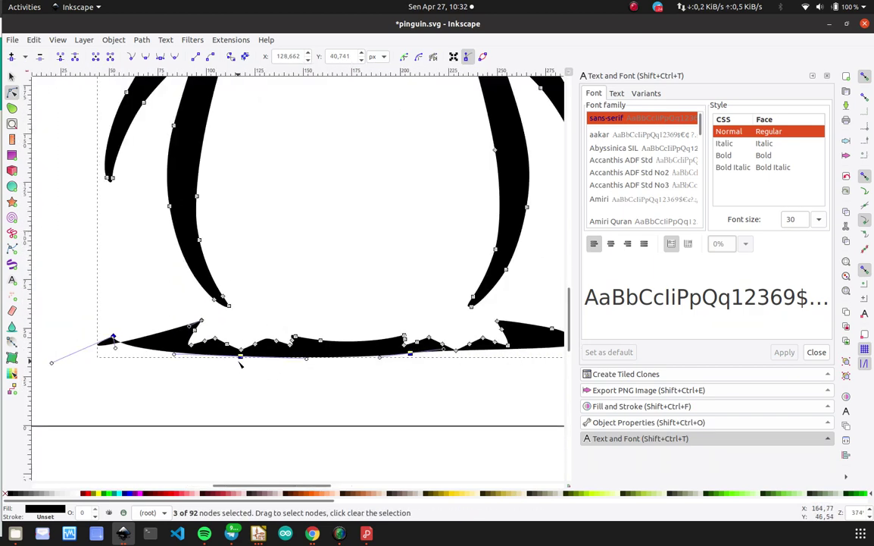
ctrl+scroll(89, 348, up, 2)
drag(90, 350, 238, 359)
drag(114, 414, 214, 350)
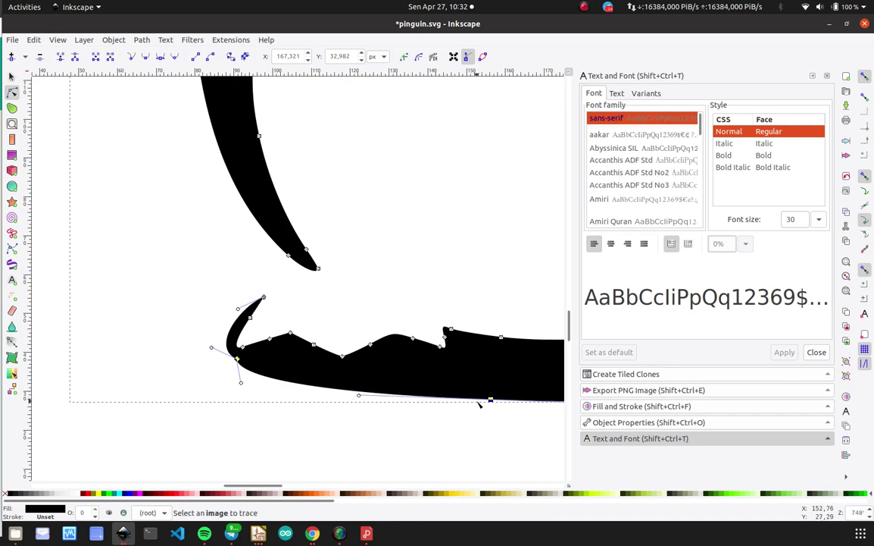
Examine the reshaped left end of the ground shadow against the whole penguin with nothing selected.
ctrl+scroll(335, 371, down, 5)
click(438, 339)
ctrl+scroll(439, 339, up, 2)
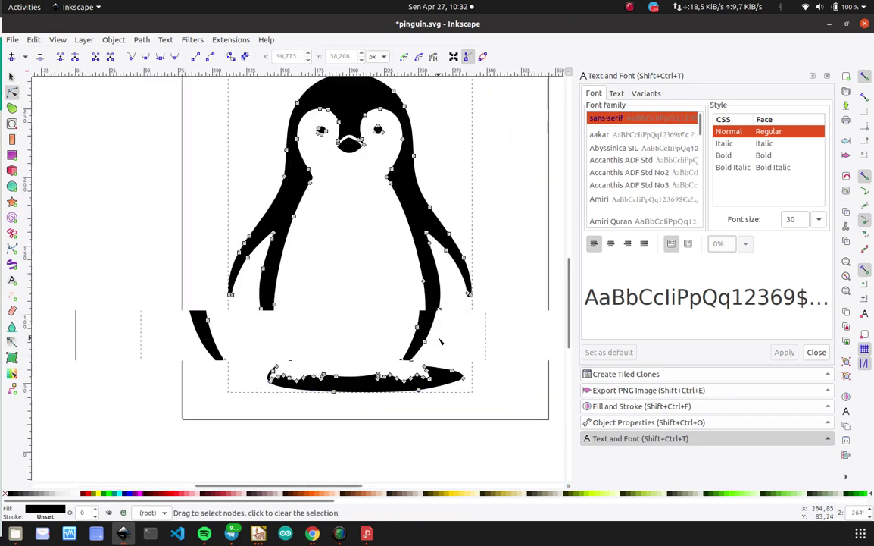
ctrl+scroll(438, 340, down, 3)
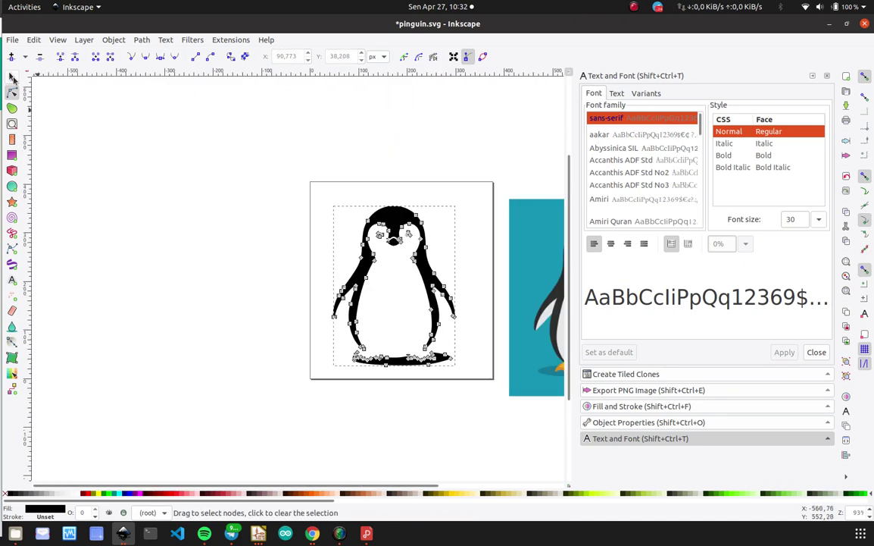
click(13, 78)
click(460, 250)
ctrl+scroll(446, 363, up, 3)
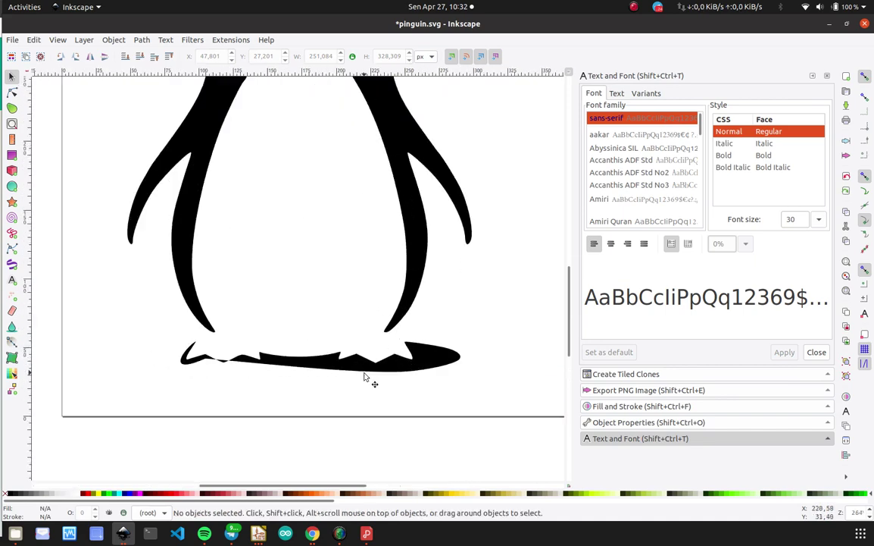
Undo the ground shadow's node edits and go back to before the colour image was moved off the trace.
scroll(365, 376, down, 5)
ctrl+scroll(365, 377, down, 3)
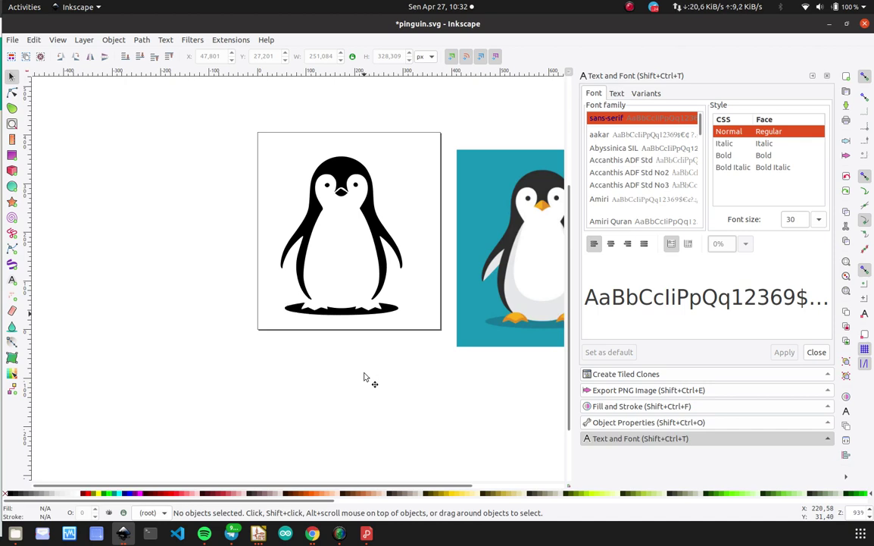
key(ctrl+z)
key(ctrl+z)
key(ctrl+z)
key(ctrl+z)
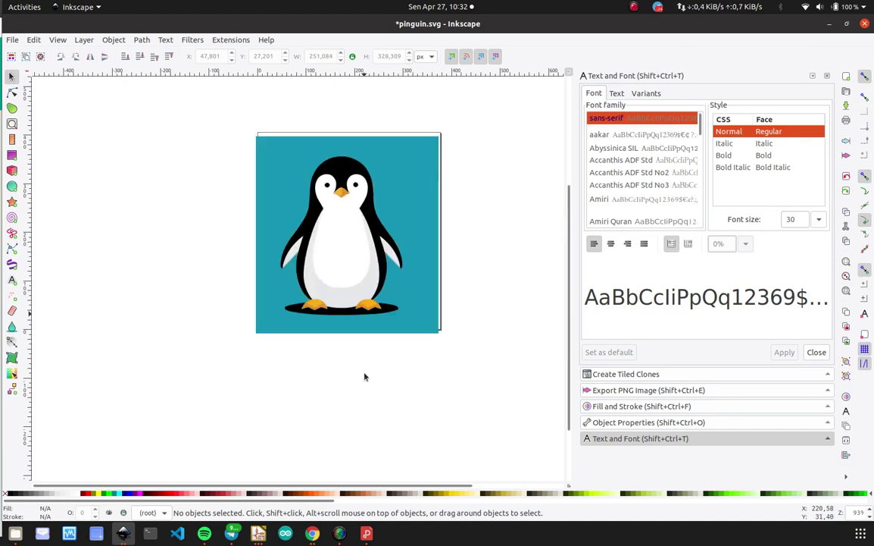
Redo the undone changes so the colour image is moved off the trace again.
key(ctrl+shift+z)
key(ctrl+shift+z)
key(ctrl+shift+z)
key(ctrl+shift+z)
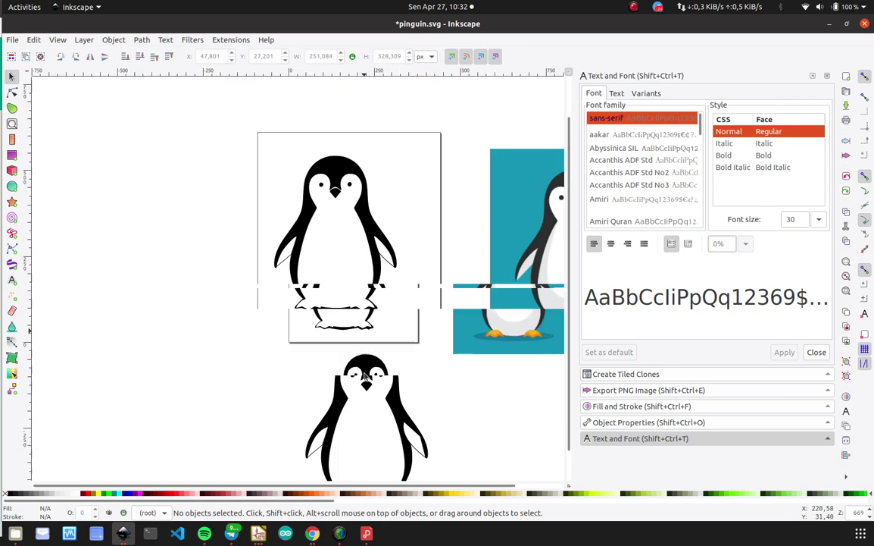
Examine the paths of the penguin below the page and compare both black-and-white versions with the colour image.
ctrl+scroll(401, 439, down, 3)
ctrl+scroll(402, 439, up, 2)
drag(421, 477, 311, 347)
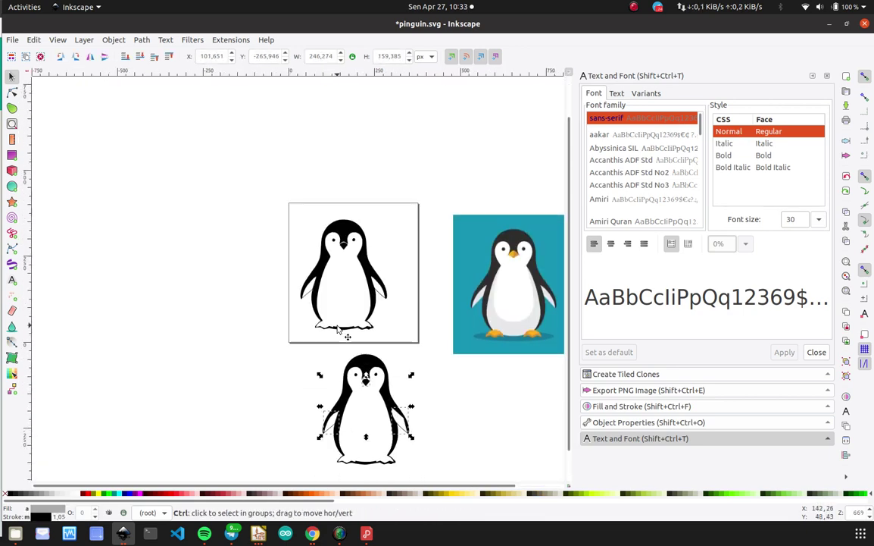
ctrl+scroll(331, 331, up, 3)
ctrl+scroll(417, 342, down, 3)
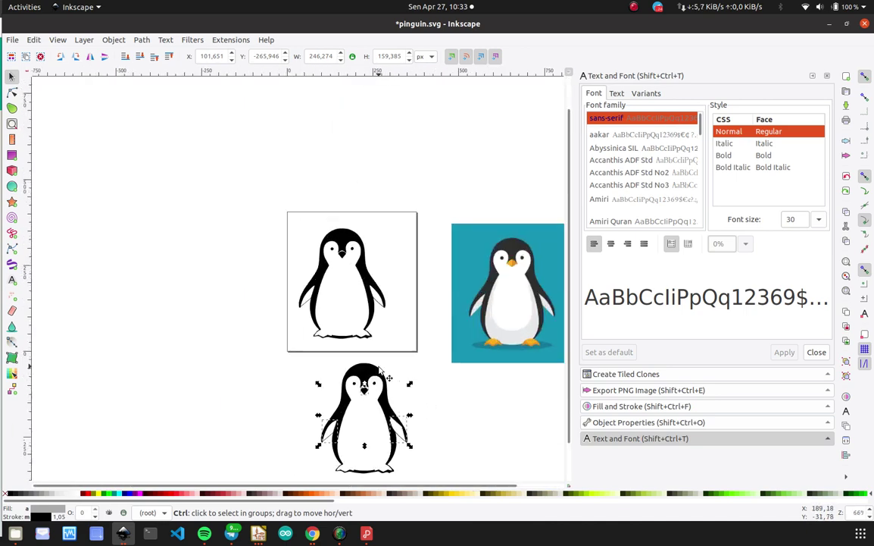
drag(289, 359, 428, 478)
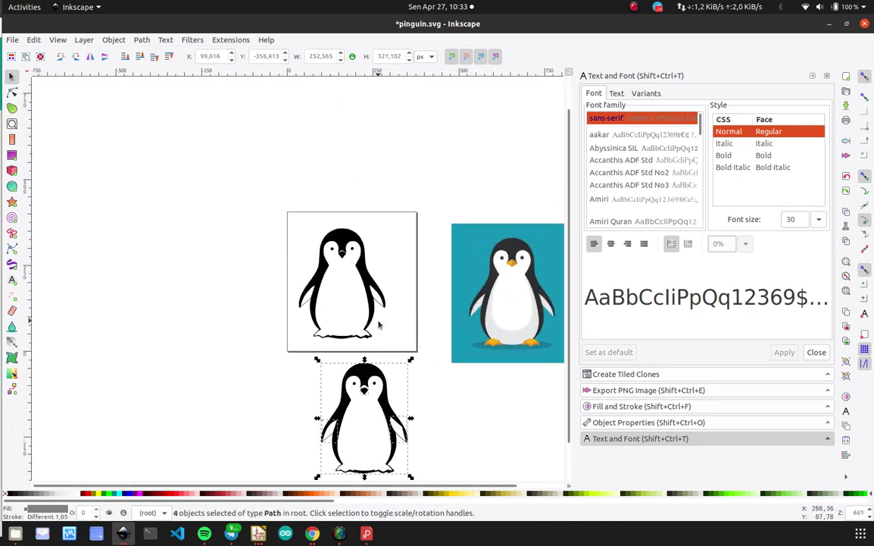
click(379, 325)
click(371, 421)
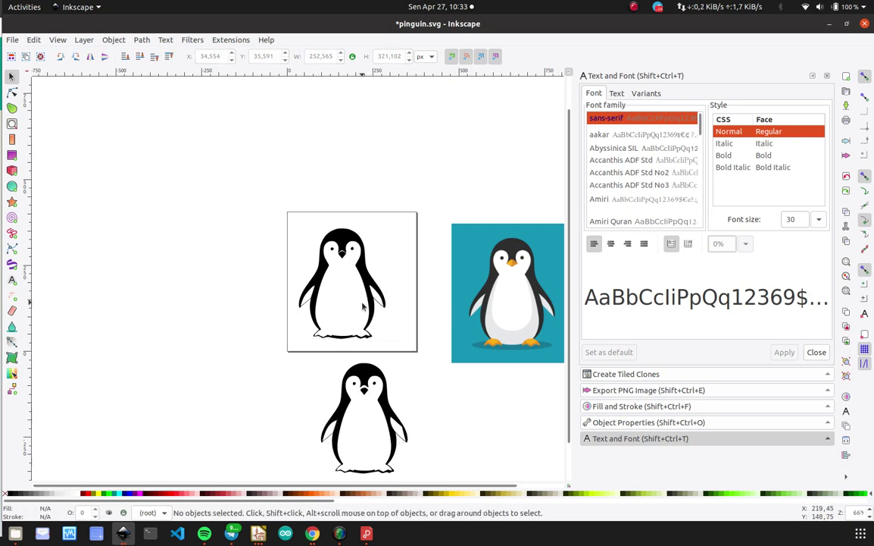
ctrl+scroll(390, 407, down, 2)
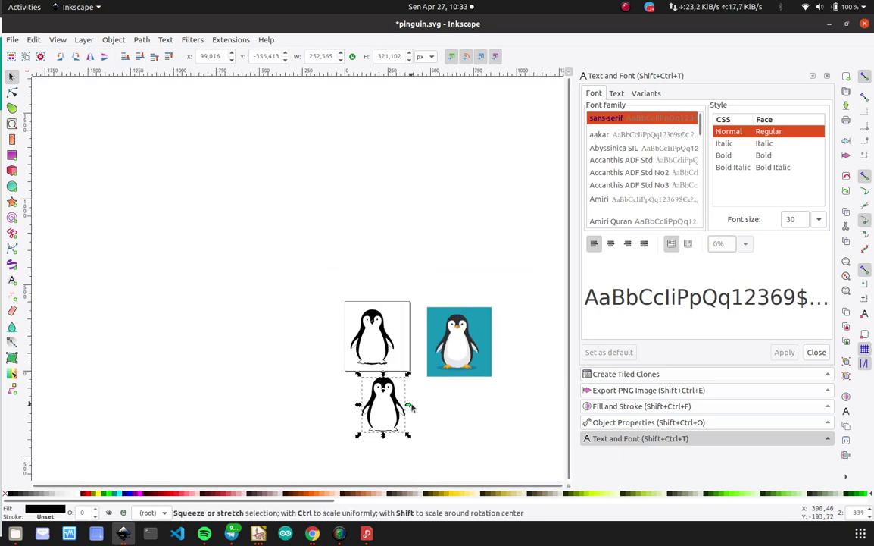
ctrl+scroll(370, 363, up, 3)
ctrl+scroll(412, 408, down, 1)
middle_drag(412, 406, 351, 322)
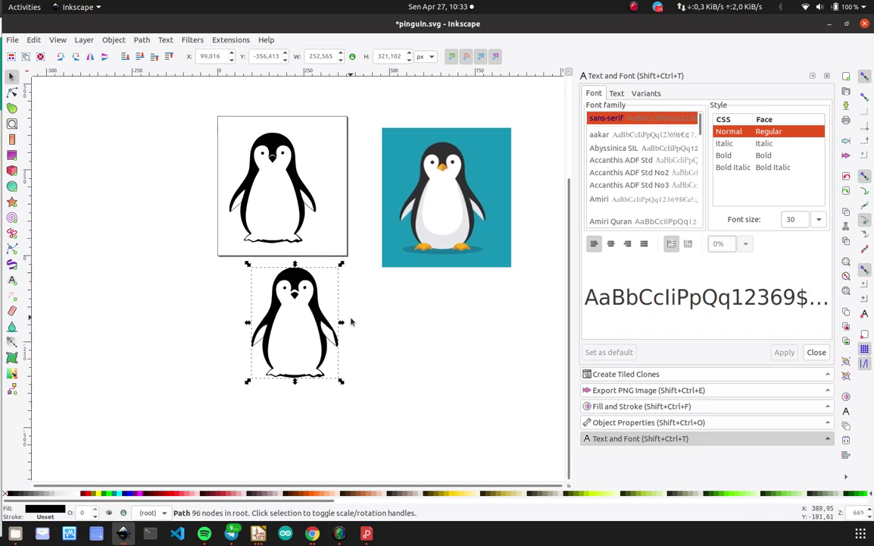
scroll(350, 321, up, 2)
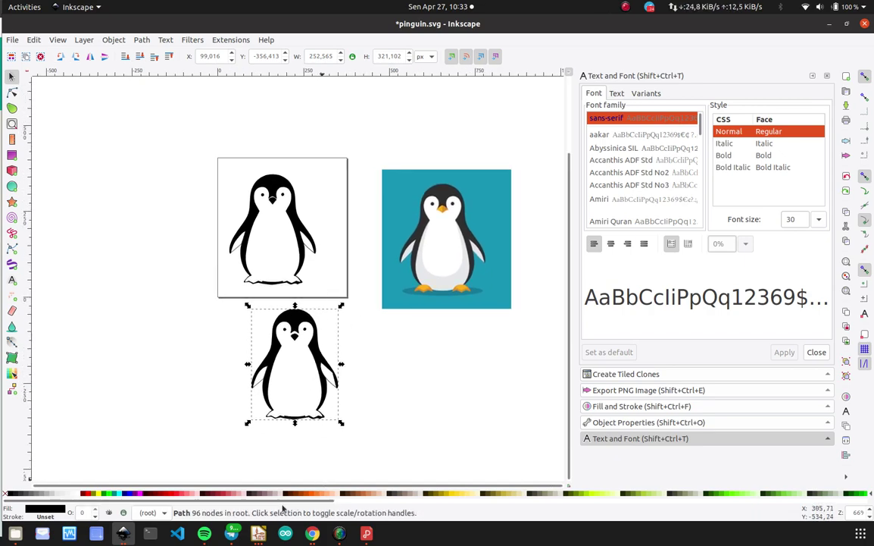
Switch to the KiCad schematic, open its board layout and update the PCB from the schematic, keeping existing symbol-to-footprint associations.
click(259, 533)
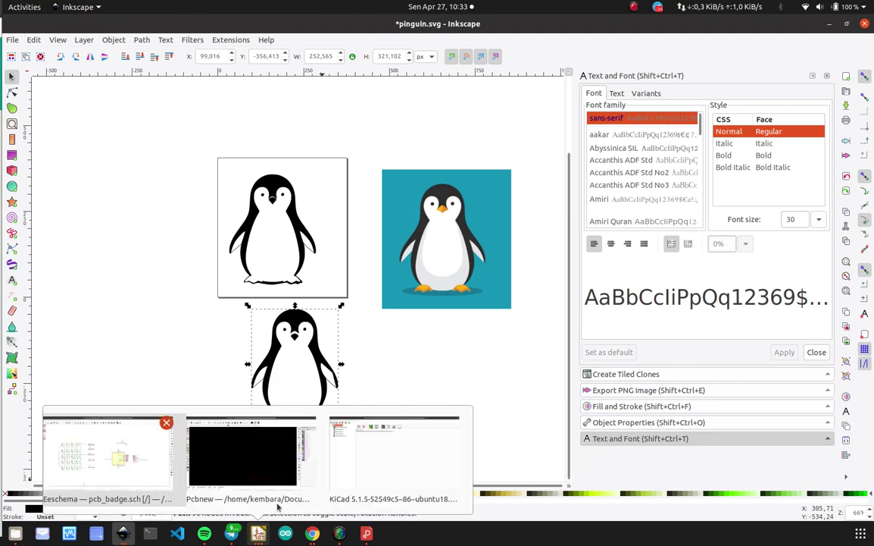
click(115, 451)
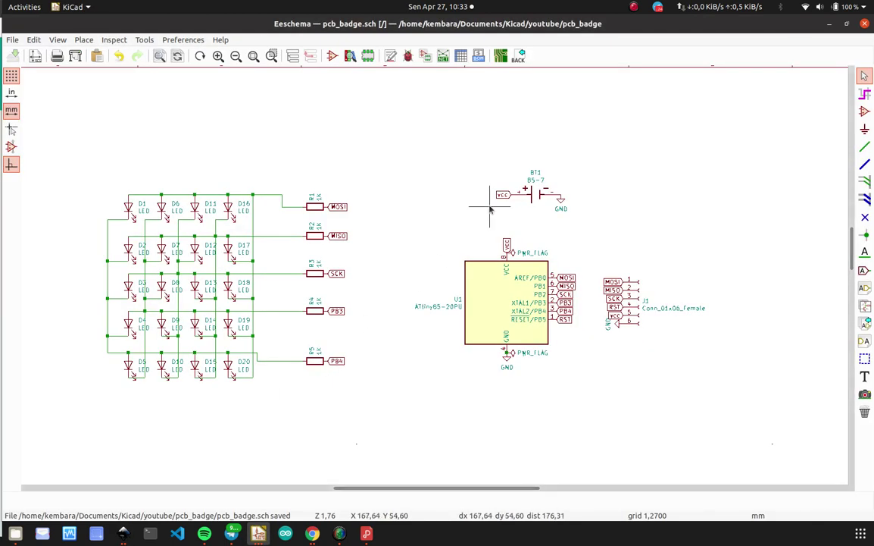
click(500, 57)
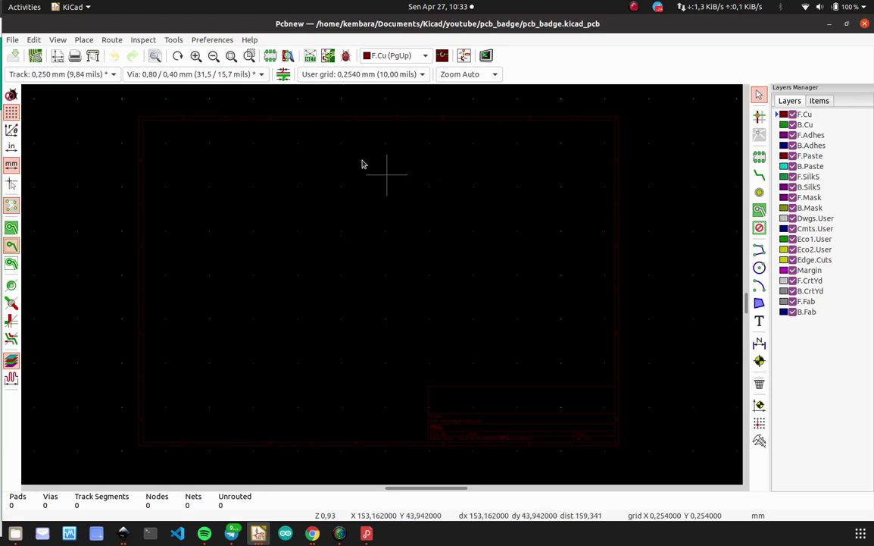
click(327, 55)
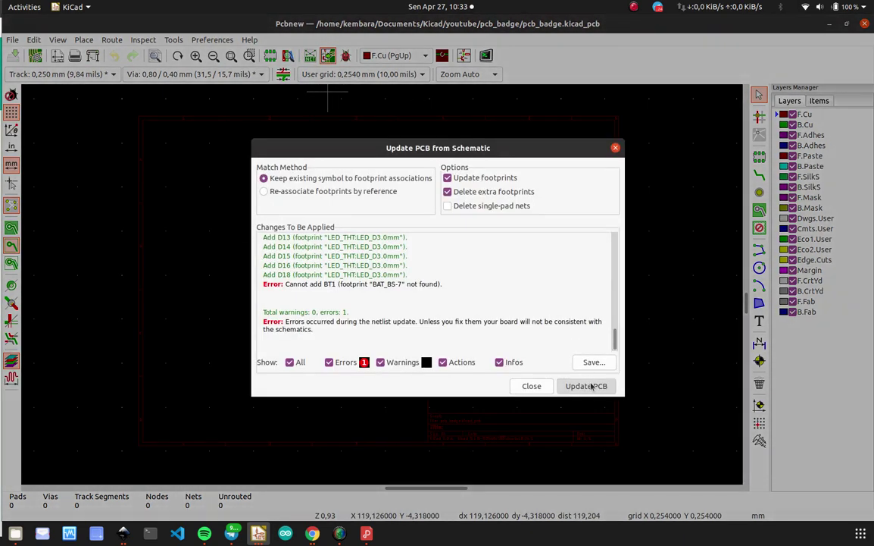
click(589, 385)
click(533, 386)
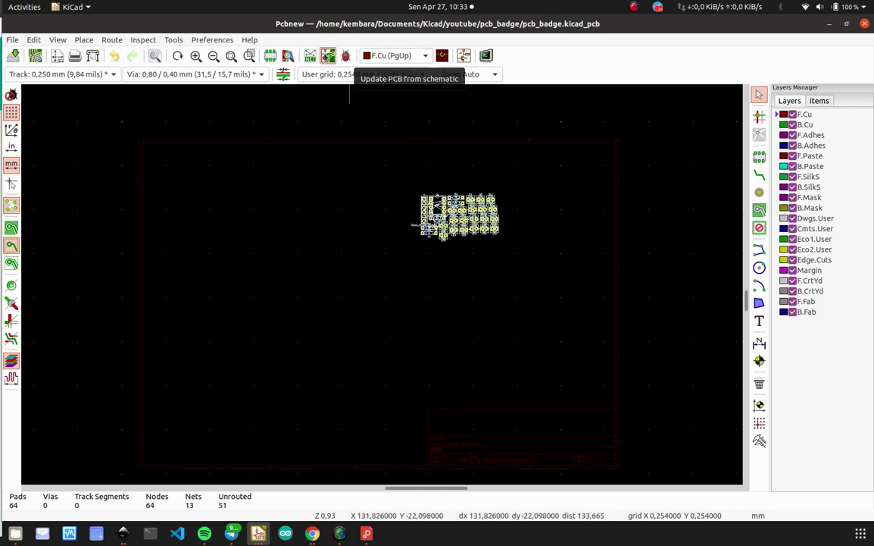
Recheck the Update PCB from Schematic report and examine the imported component footprints on the board.
click(328, 55)
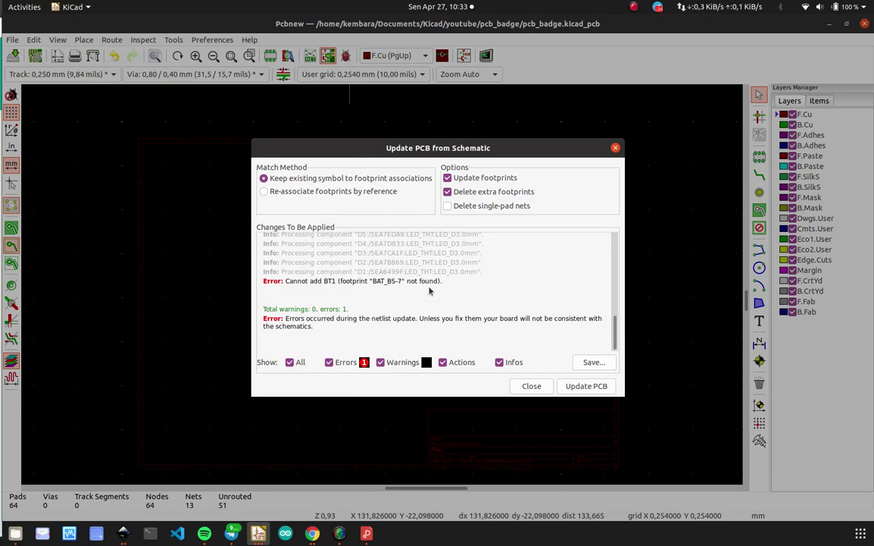
click(533, 385)
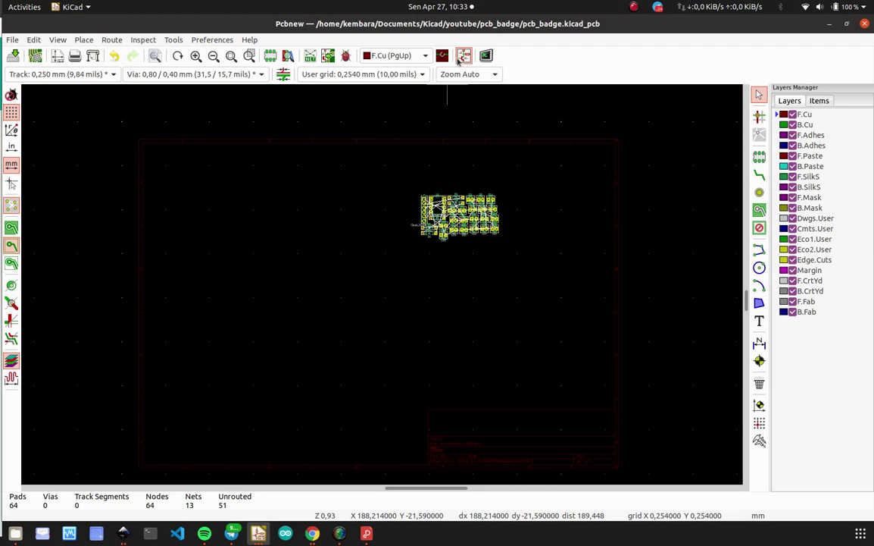
scroll(463, 228, left, 3)
scroll(541, 228, down, 1)
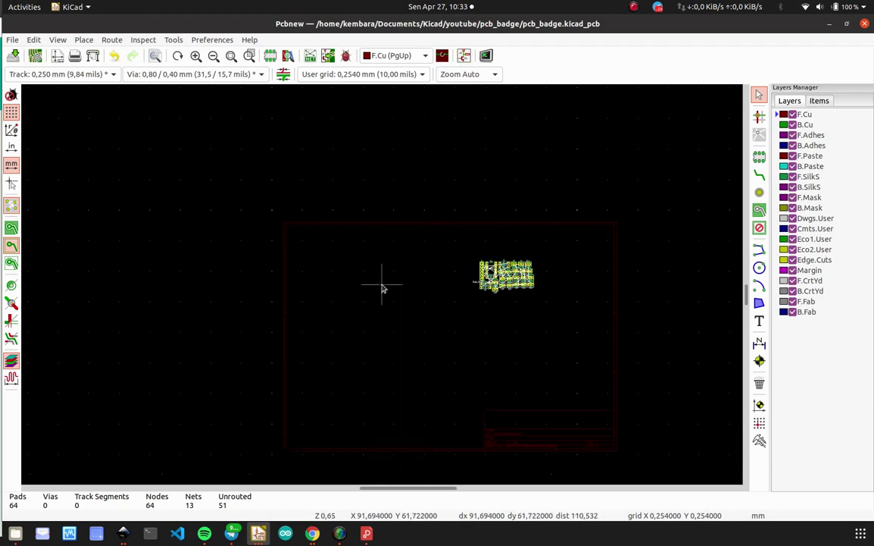
scroll(382, 289, up, 6)
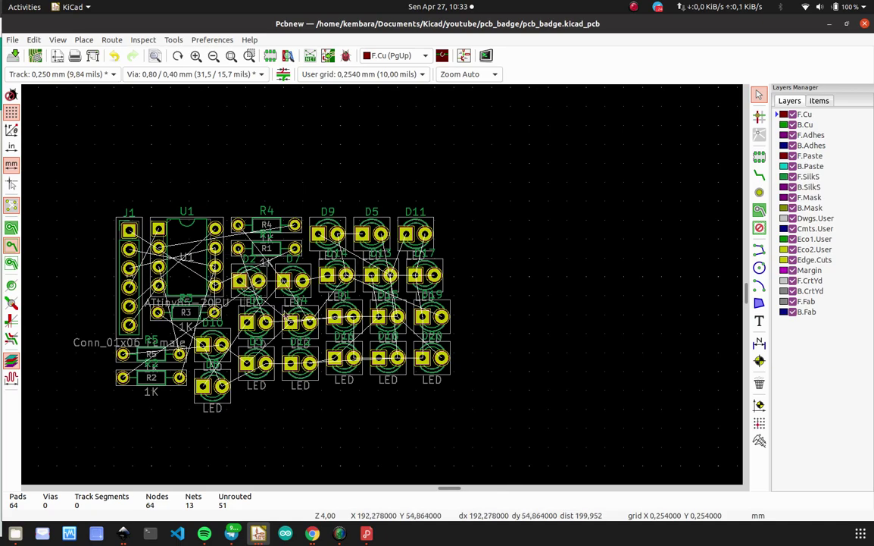
Return to the schematic and open the project-specific footprint library table from the Footprint Editor.
click(465, 57)
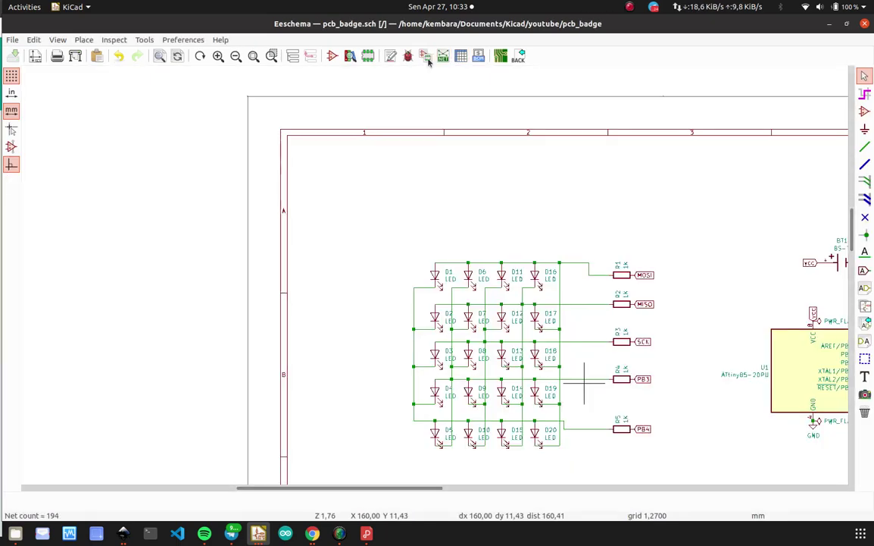
click(369, 60)
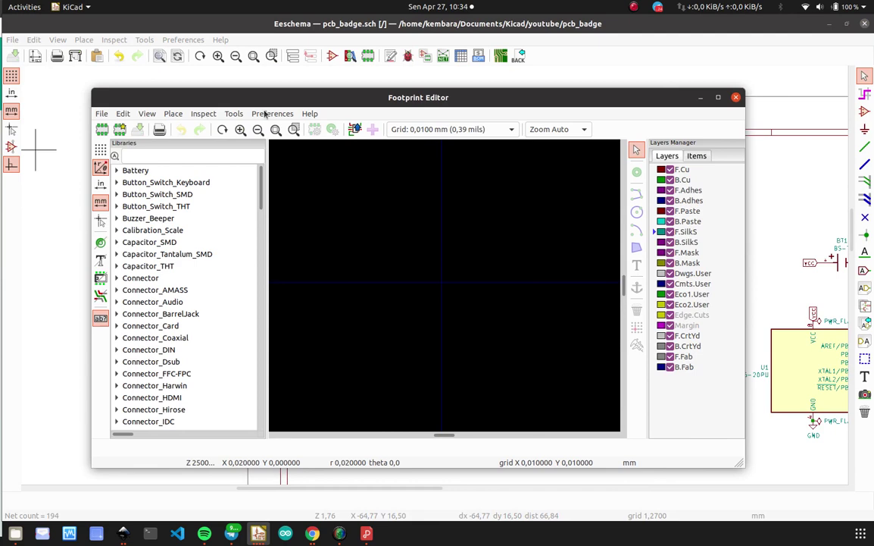
click(265, 113)
click(296, 139)
click(271, 144)
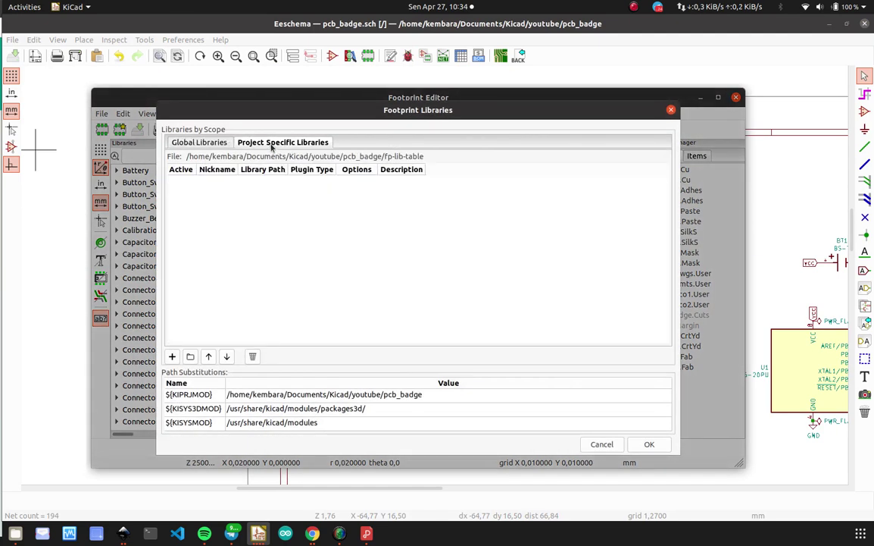
Add the BS-7 folder from Documents/Kicad/youtube/library to the project-specific footprint libraries.
click(191, 356)
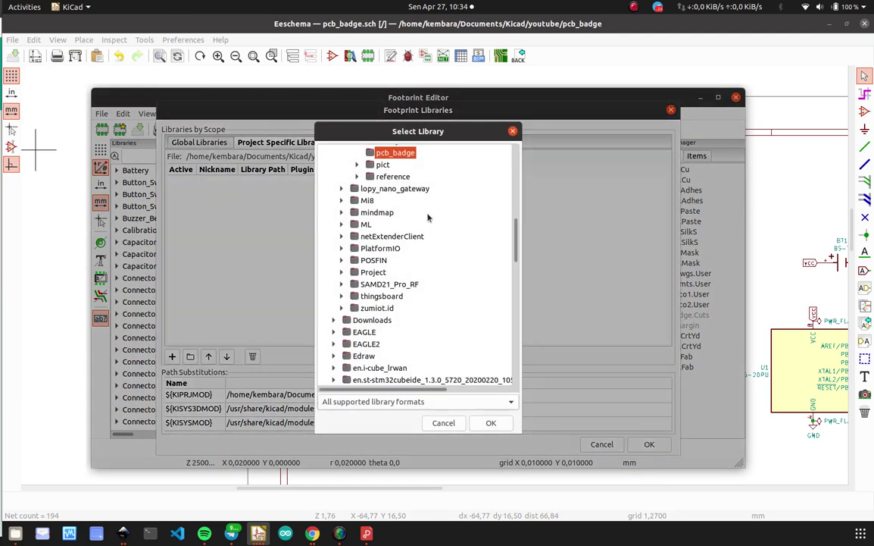
scroll(428, 219, up, 1)
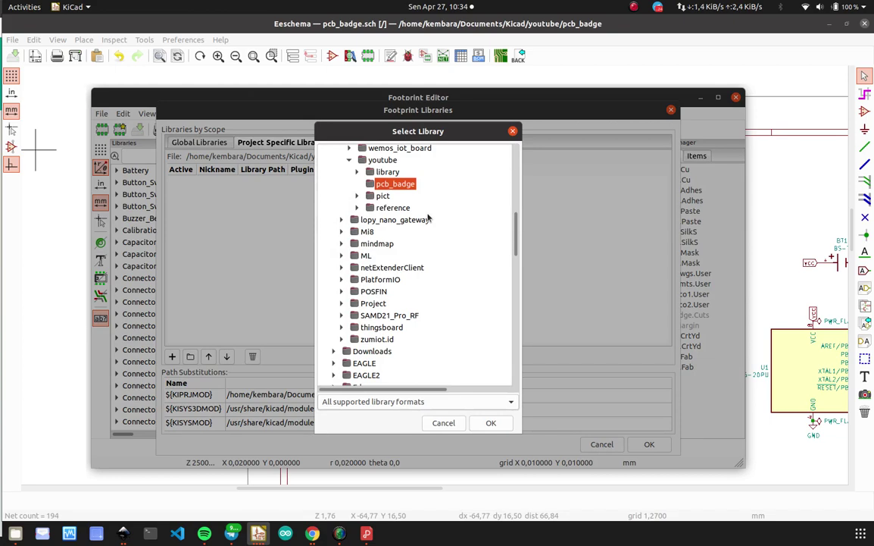
scroll(416, 217, up, 9)
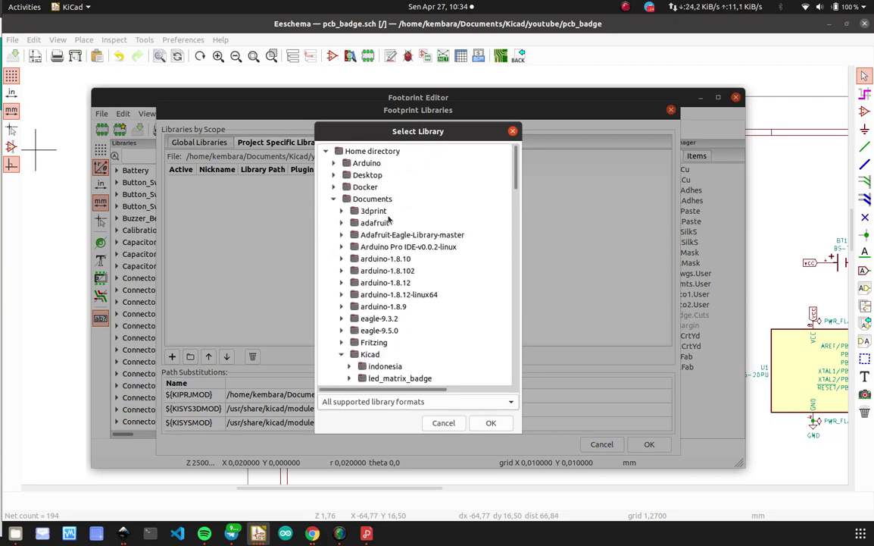
click(333, 198)
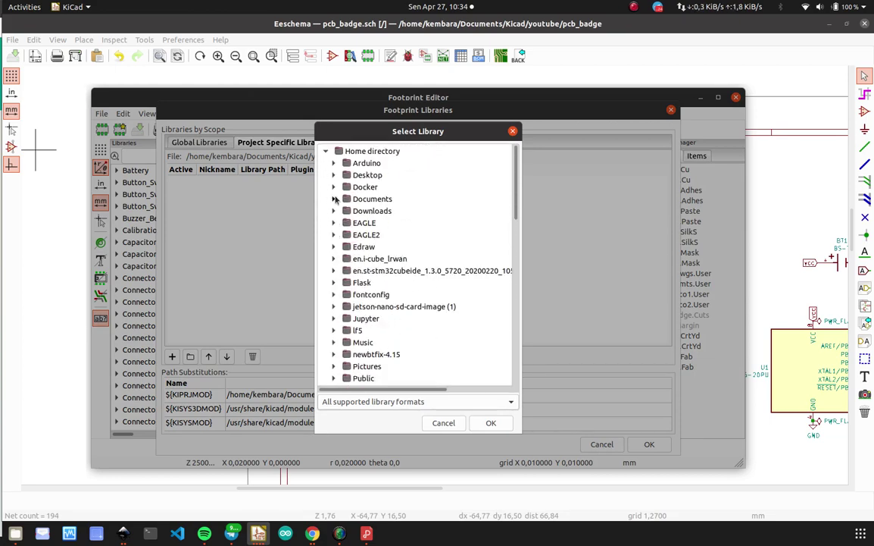
click(333, 199)
scroll(353, 292, down, 2)
click(341, 292)
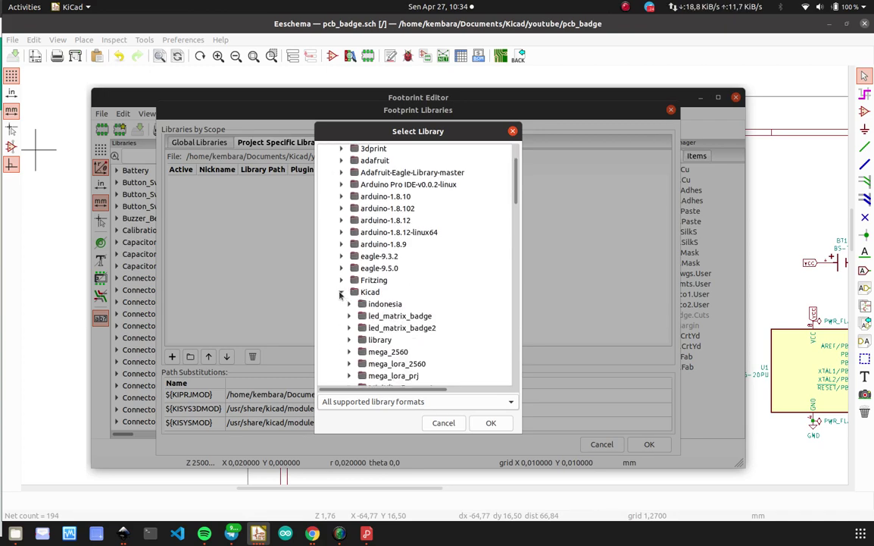
scroll(369, 303, down, 2)
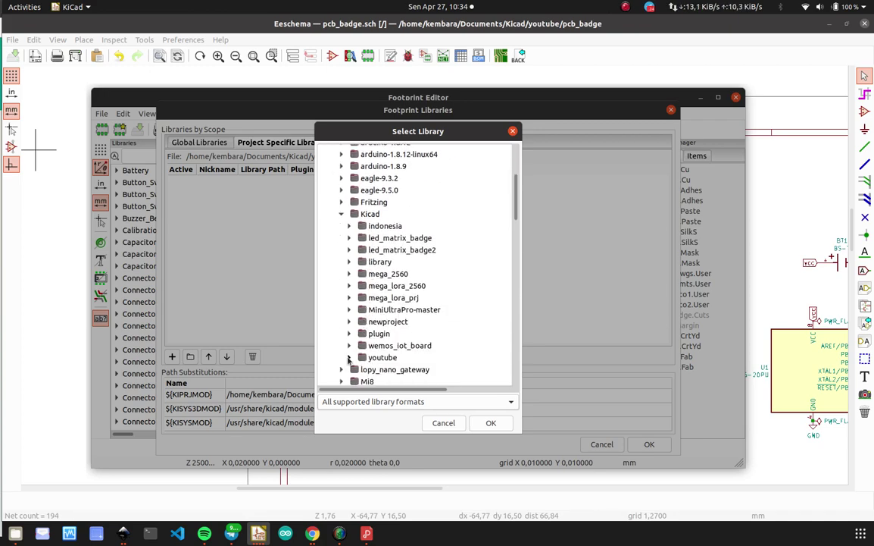
click(349, 357)
scroll(369, 318, down, 2)
click(357, 307)
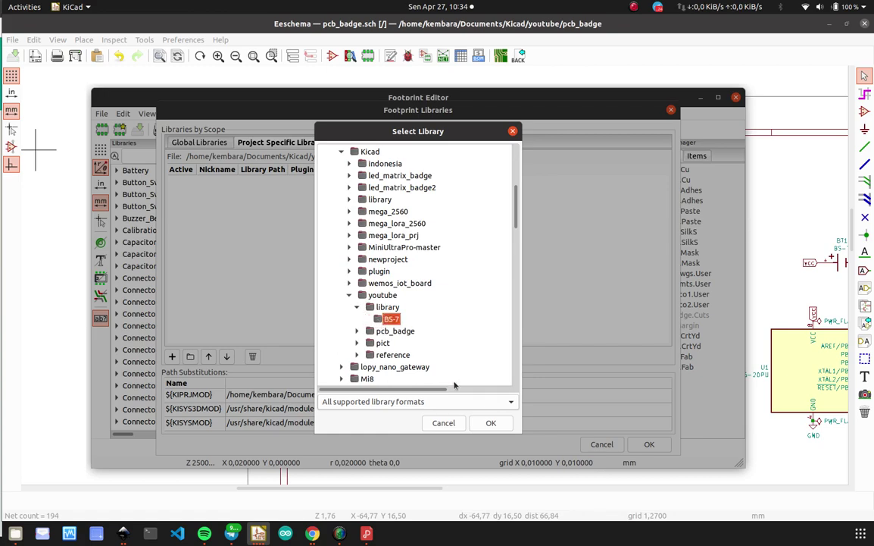
click(489, 423)
click(648, 444)
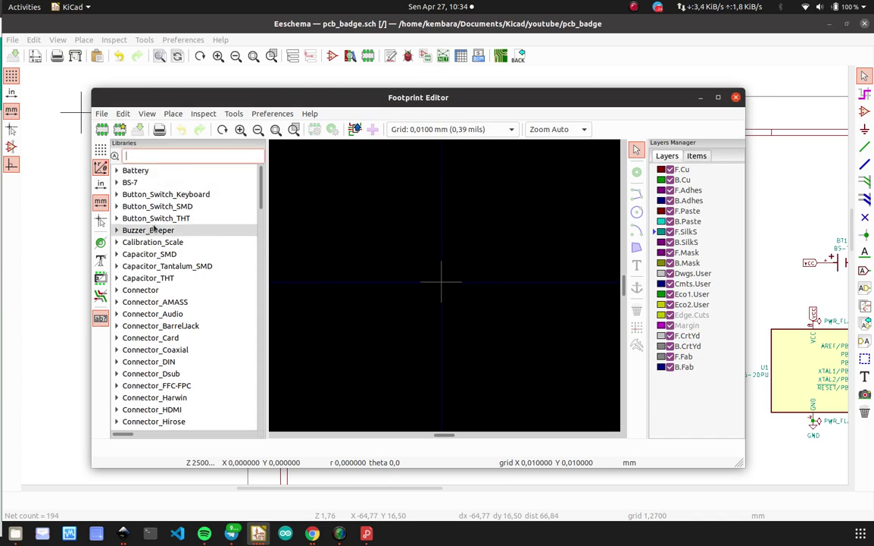
Check that the BS-7 library contains the BAT_BS-7 footprint and close the Footprint Editor.
double_click(130, 182)
click(140, 195)
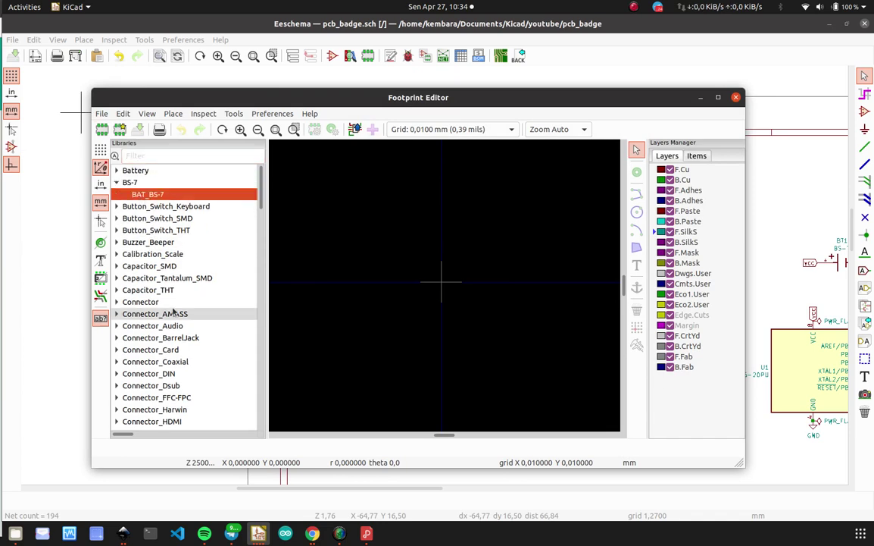
click(735, 99)
Assign the BAT_BS-7 footprint from the BS-7 library to battery symbol BT1 and save the schematic.
scroll(435, 279, down, 3)
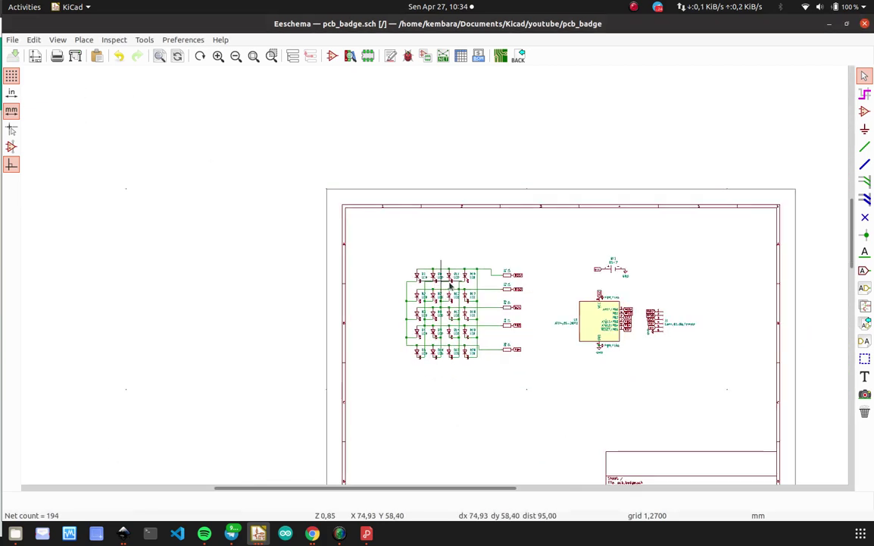
scroll(435, 279, up, 5)
double_click(390, 184)
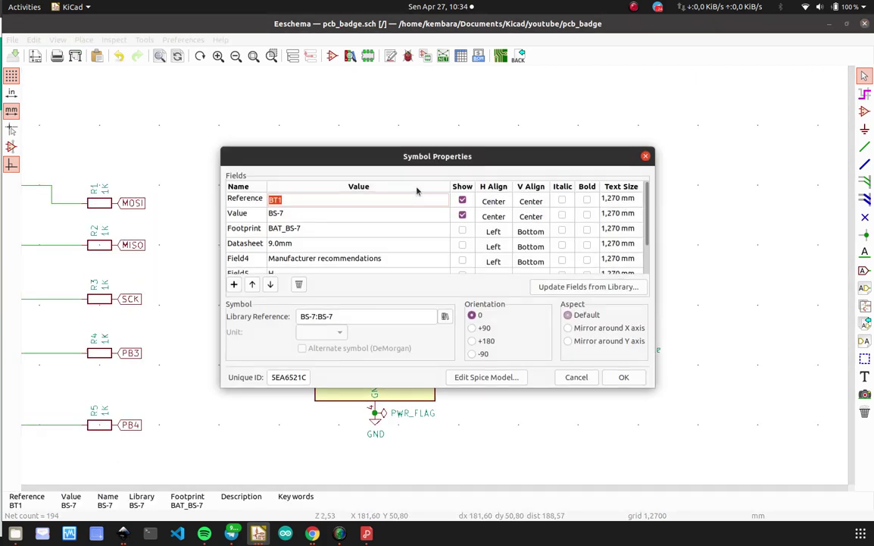
click(356, 229)
click(444, 228)
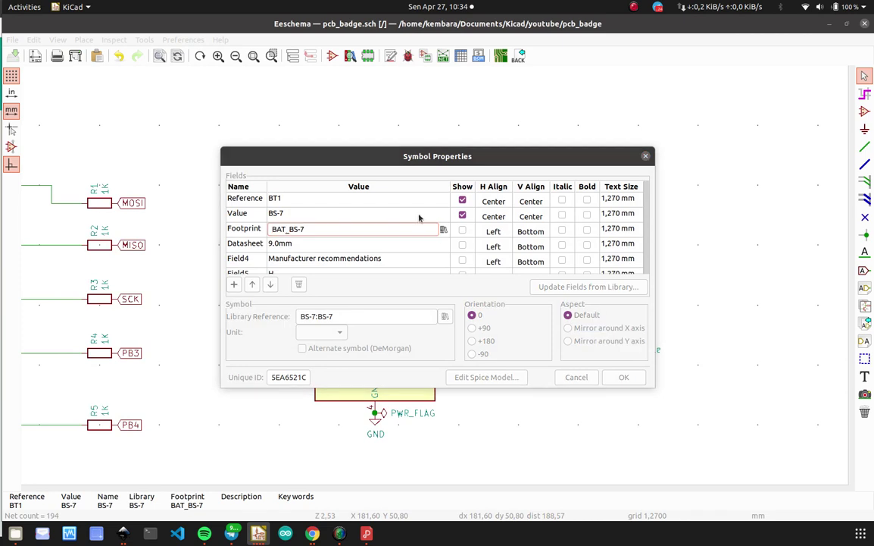
scroll(161, 203, up, 18)
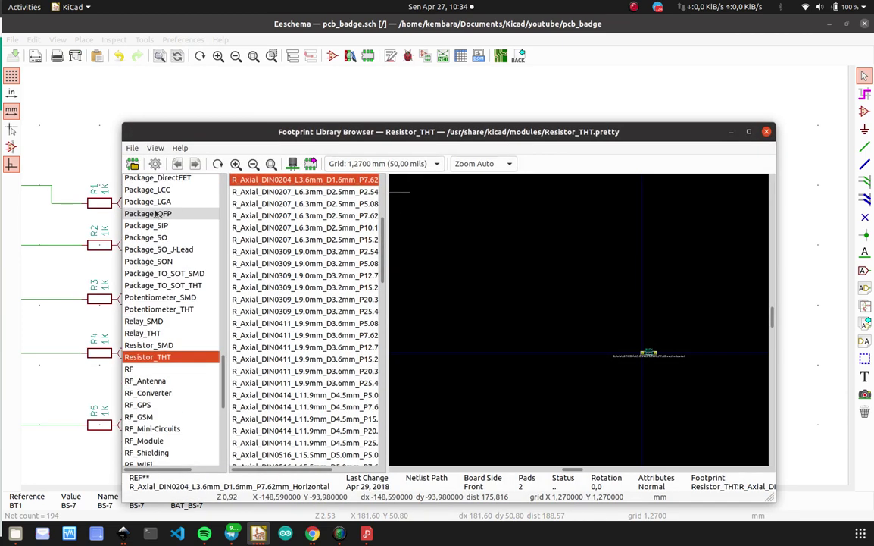
scroll(190, 246, up, 10)
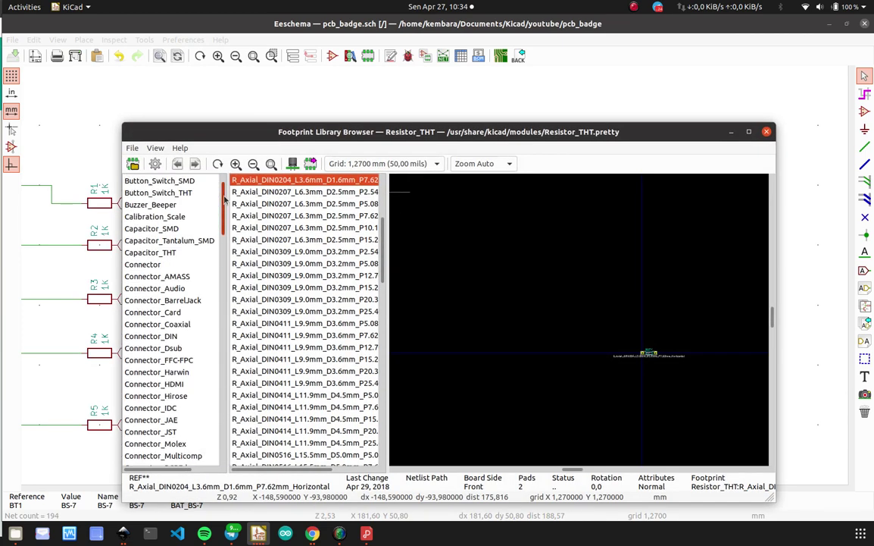
click(165, 192)
click(271, 182)
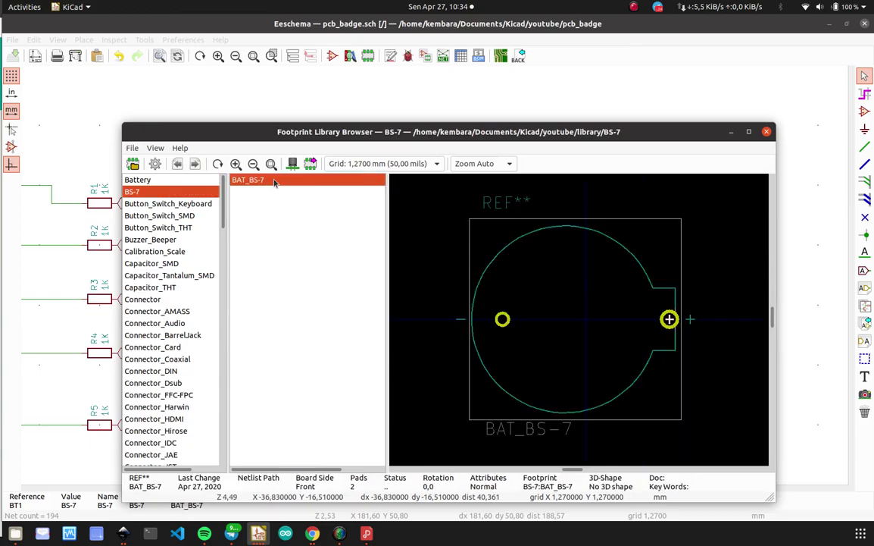
double_click(271, 182)
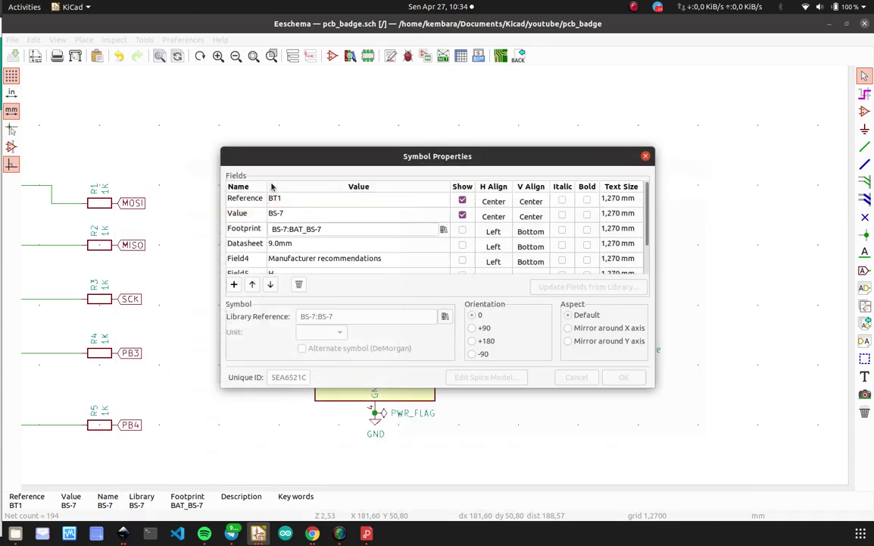
key(Return)
key(ctrl+s)
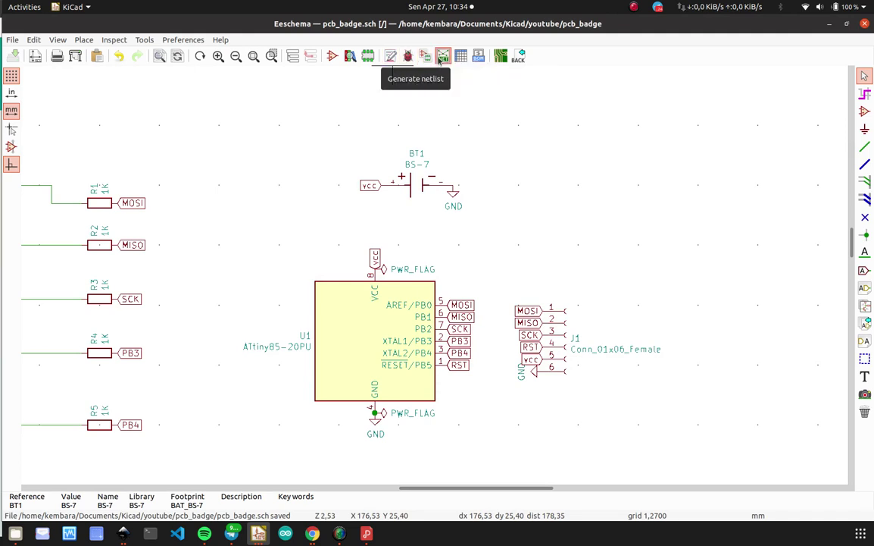
Generate the Pcbnew netlist and save it over the existing pcb_badge.net file.
click(441, 57)
click(538, 230)
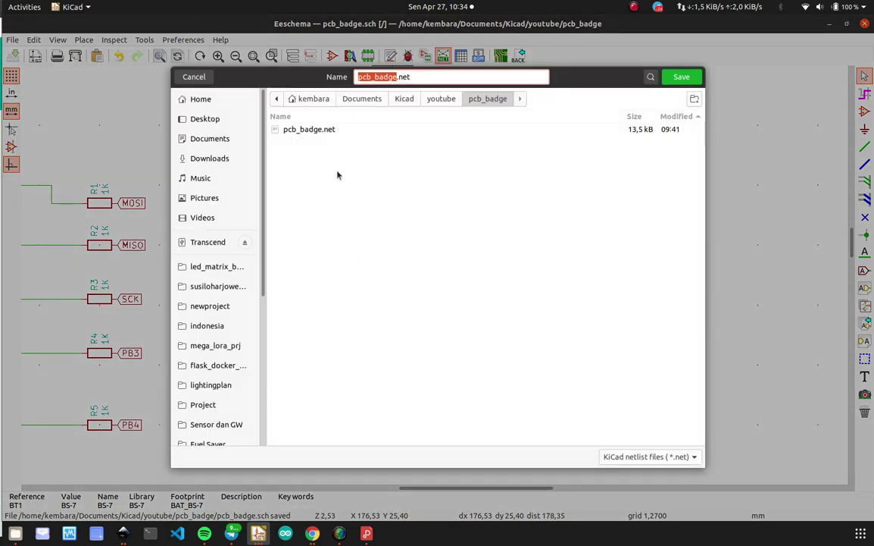
double_click(311, 131)
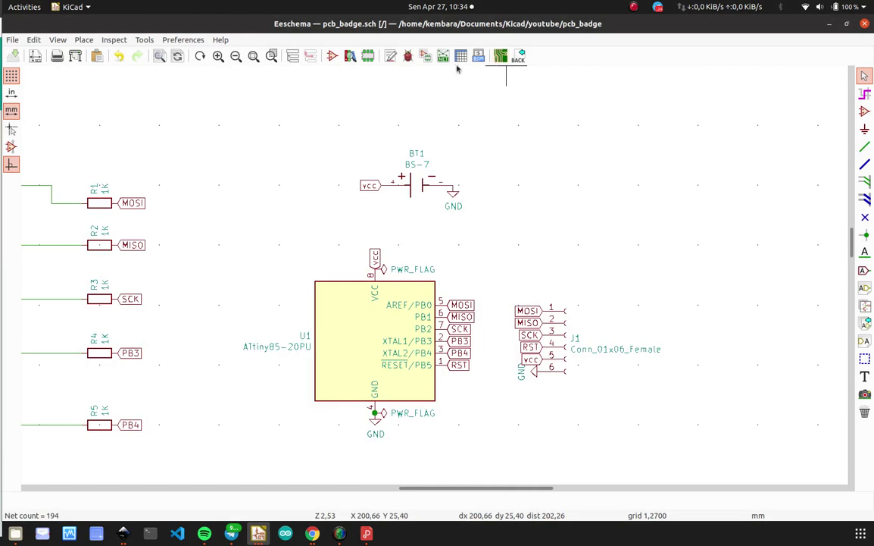
Look over the schematic and regenerate the default-format Pcbnew netlist, overwriting pcb_badge.net again.
scroll(434, 279, down, 2)
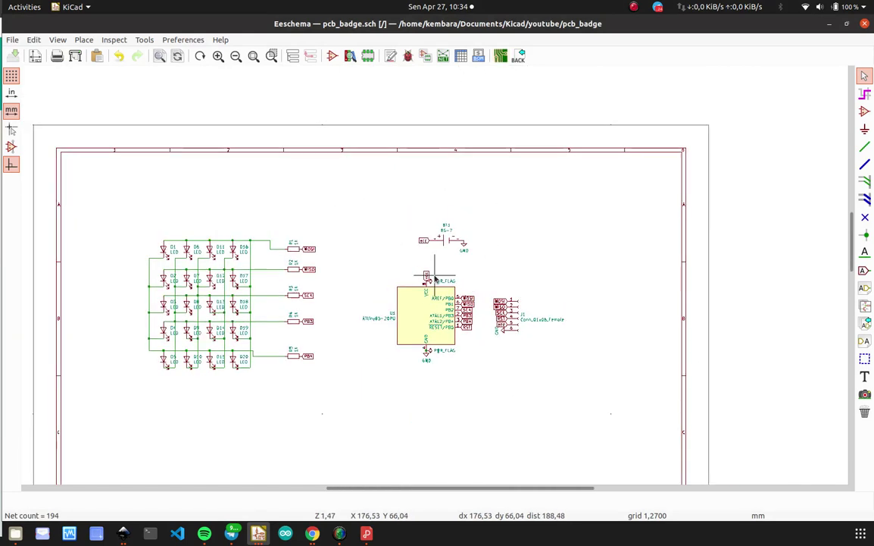
scroll(434, 279, up, 2)
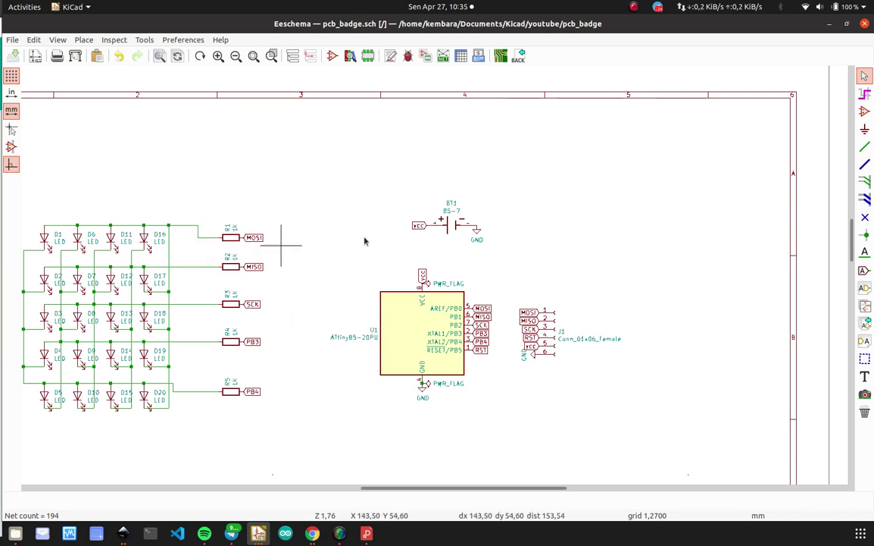
click(442, 58)
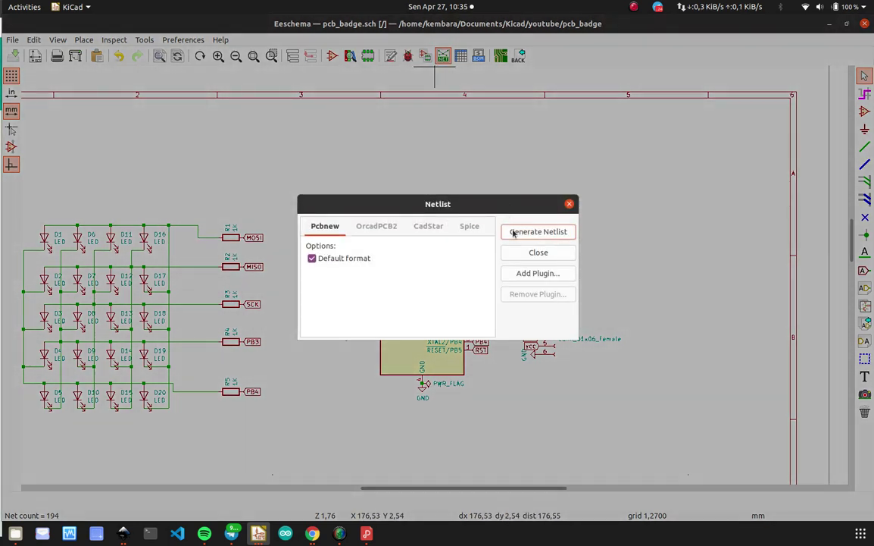
click(511, 230)
double_click(310, 129)
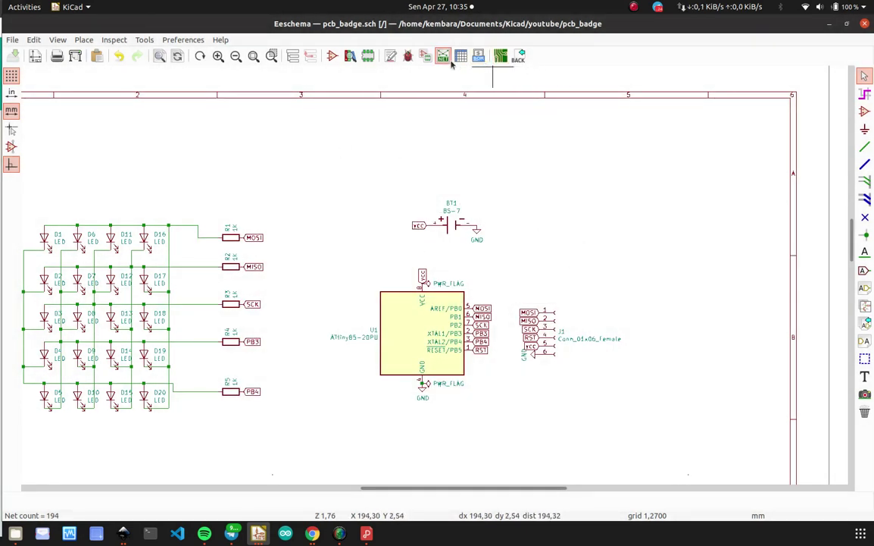
Switch to the board layout and update the PCB from the schematic, keeping existing symbol-to-footprint associations, to add BT1.
click(500, 56)
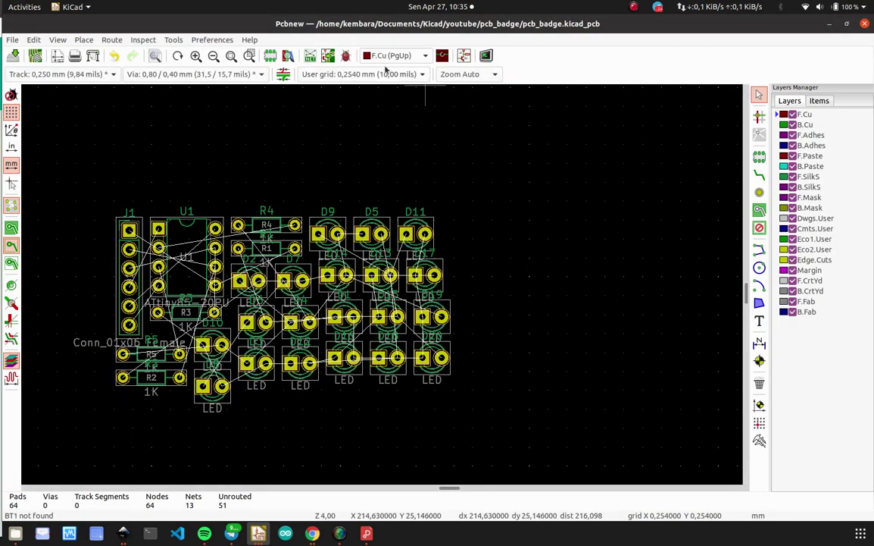
click(328, 57)
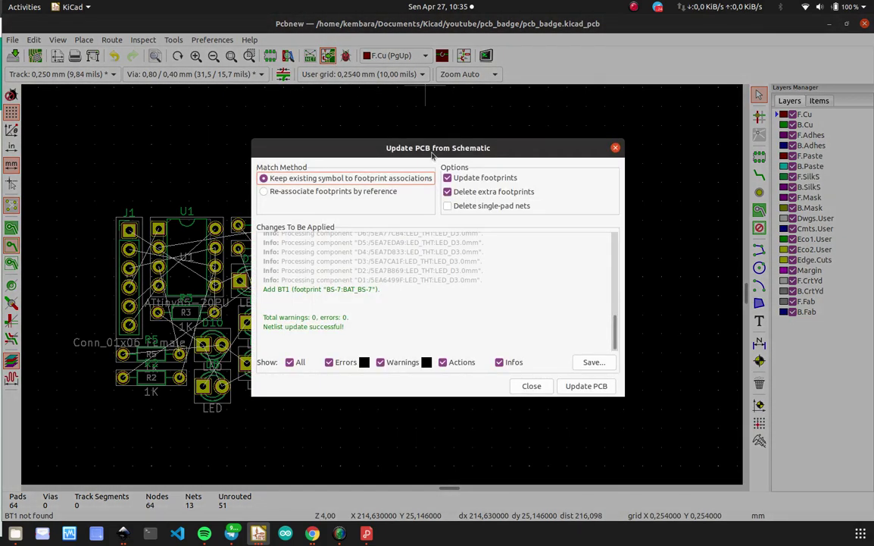
click(587, 386)
click(531, 386)
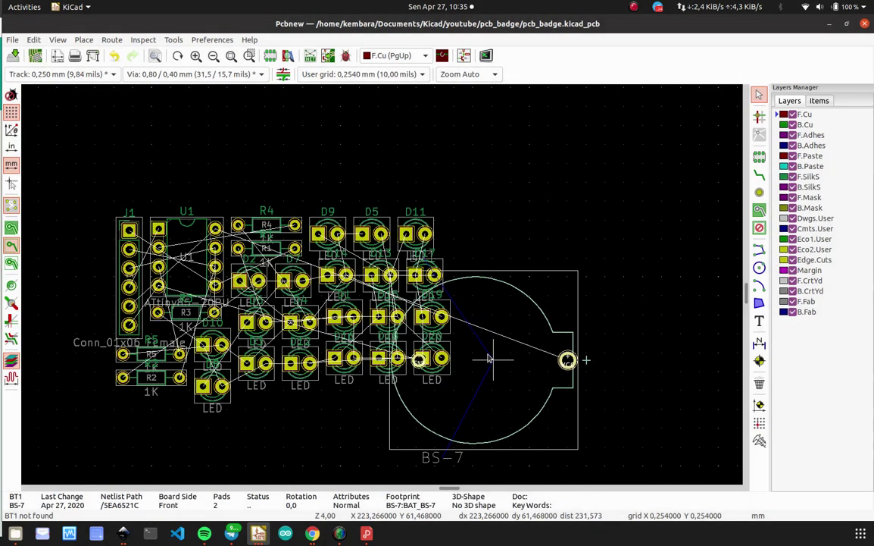
Place BT1's BS-7 battery footprint to the right of the LED cluster and save the board.
scroll(382, 285, down, 1)
scroll(383, 285, up, 1)
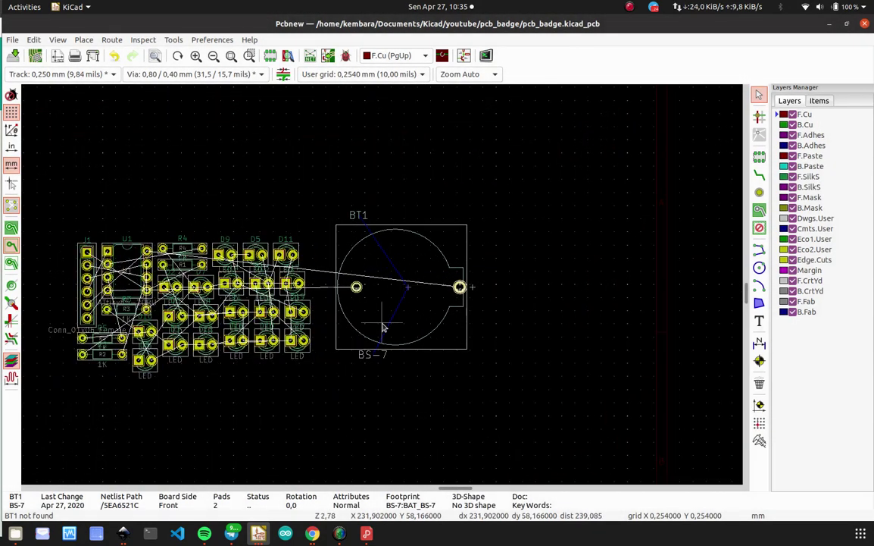
scroll(384, 327, down, 3)
scroll(383, 289, up, 2)
key(ctrl+s)
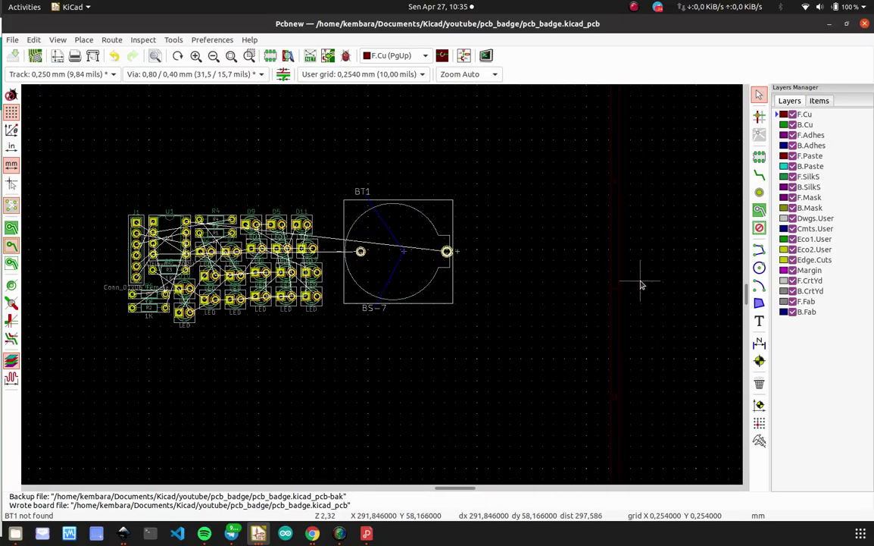
Draw a closed four-sided board outline around all components on the Edge.Cuts layer, about 95 mm wide and 38 mm high.
click(823, 261)
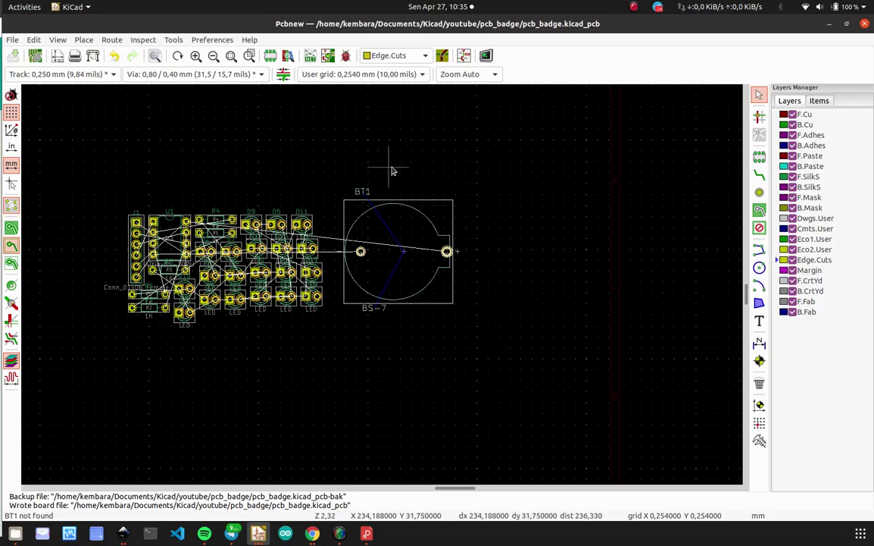
click(759, 249)
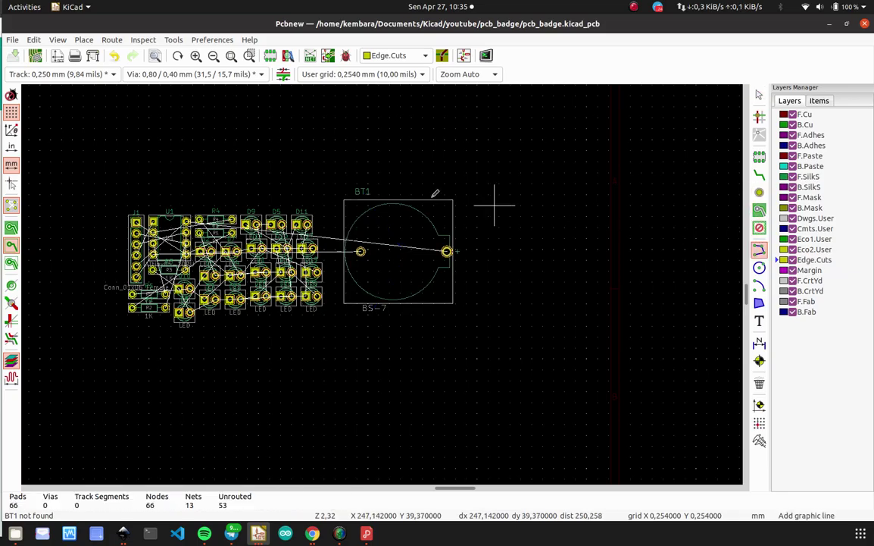
click(112, 176)
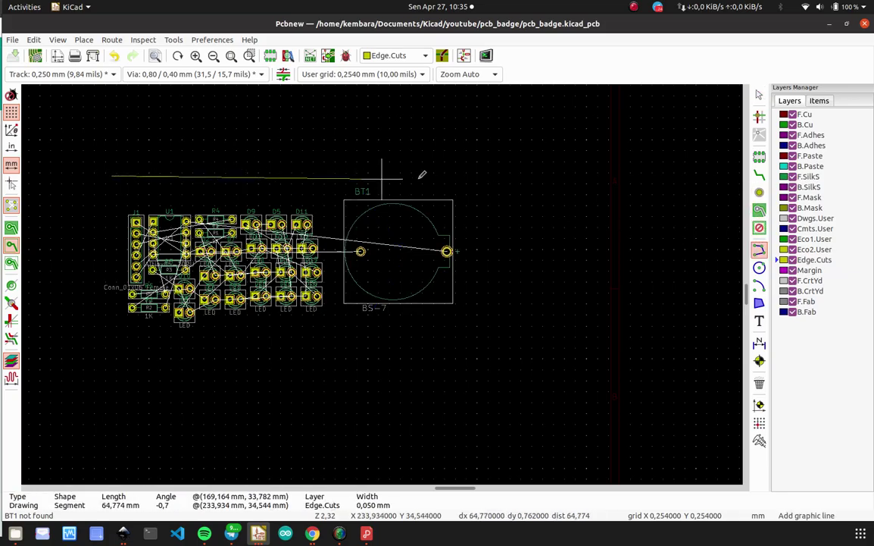
click(496, 173)
click(496, 344)
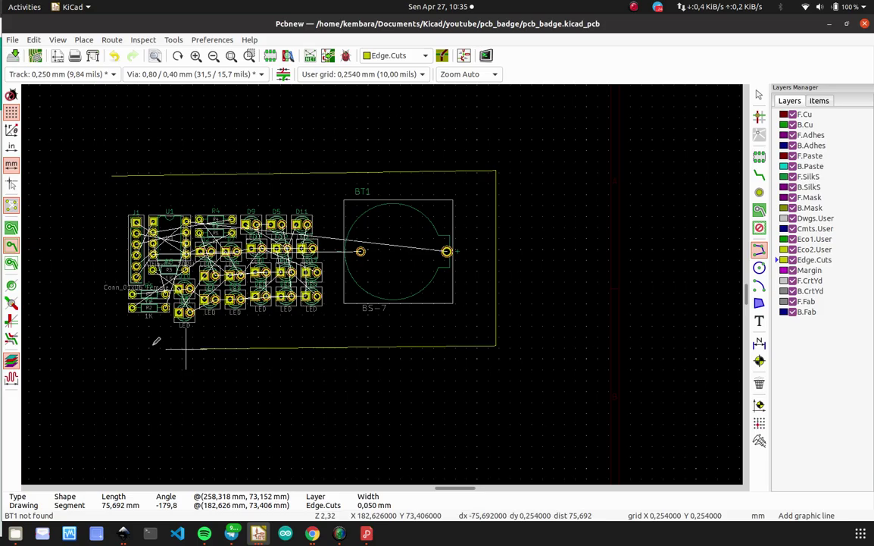
click(89, 337)
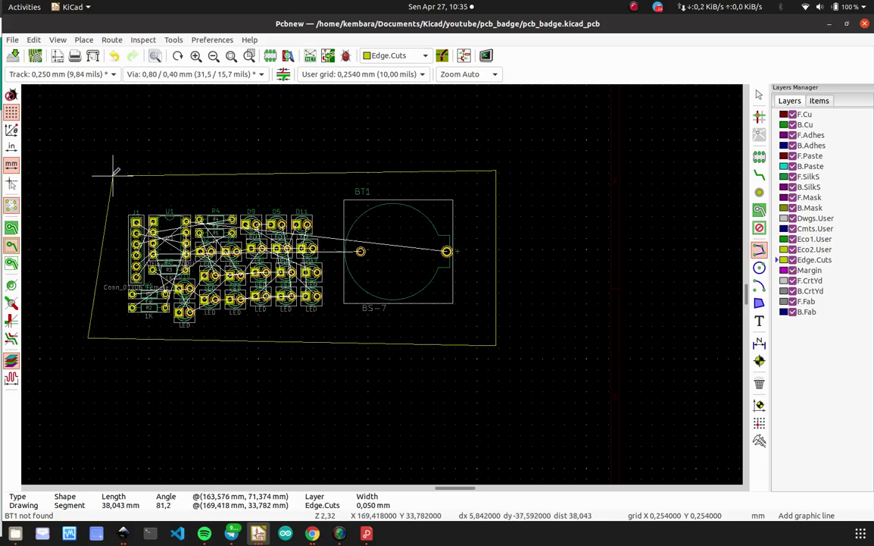
scroll(114, 173, up, 8)
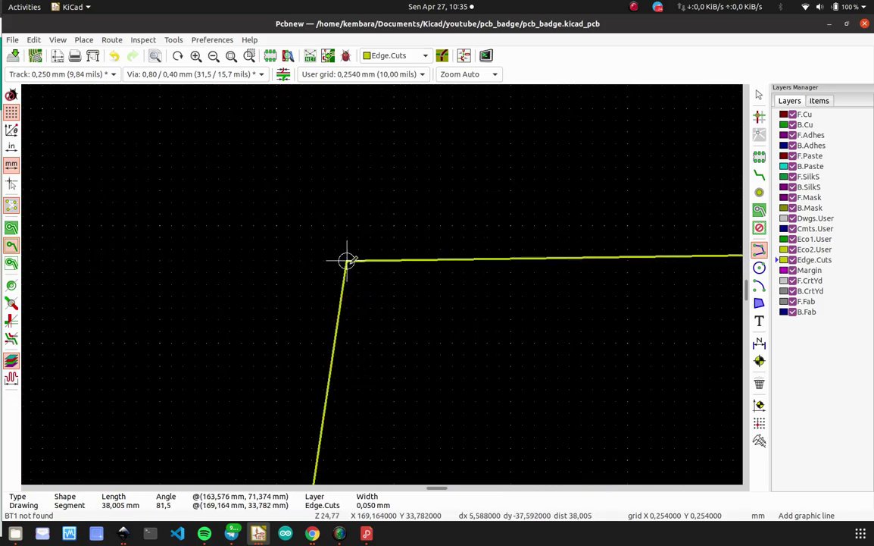
click(347, 259)
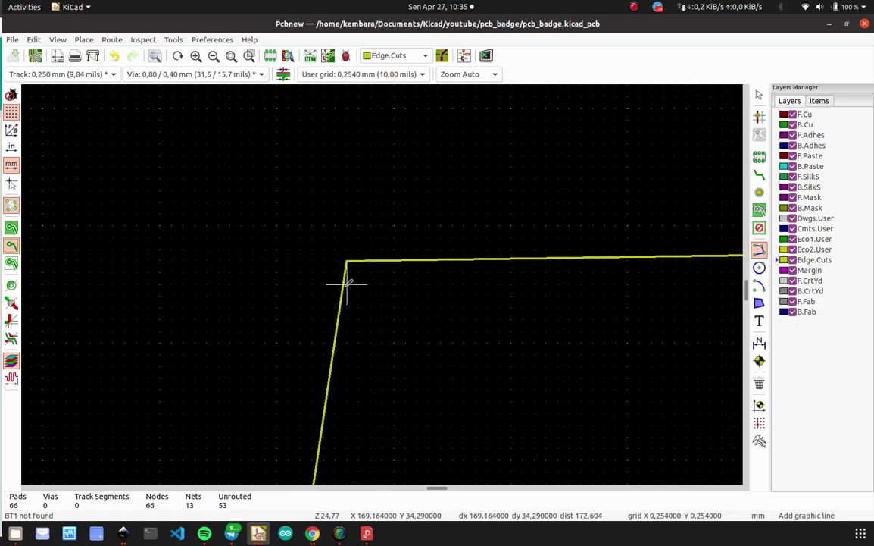
Examine the outlined board from several angles in the 3D Viewer and close the viewer.
scroll(378, 284, down, 10)
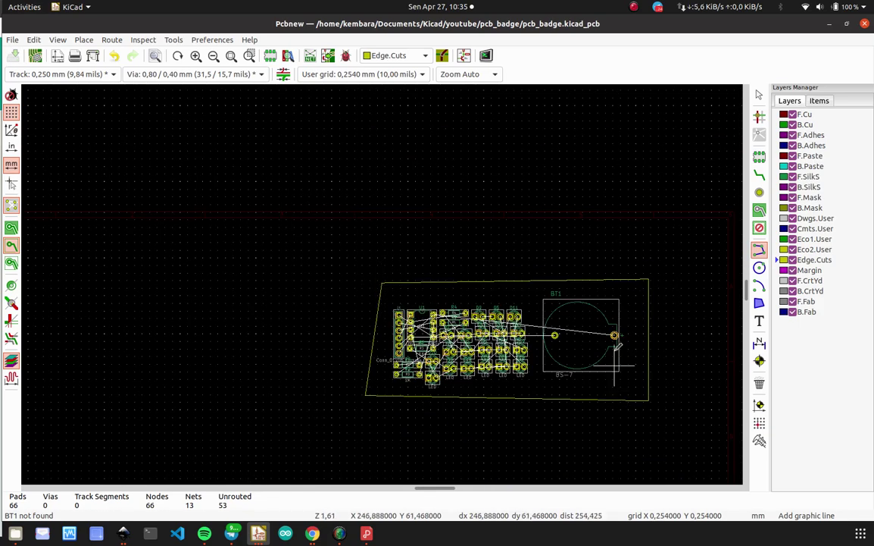
click(57, 40)
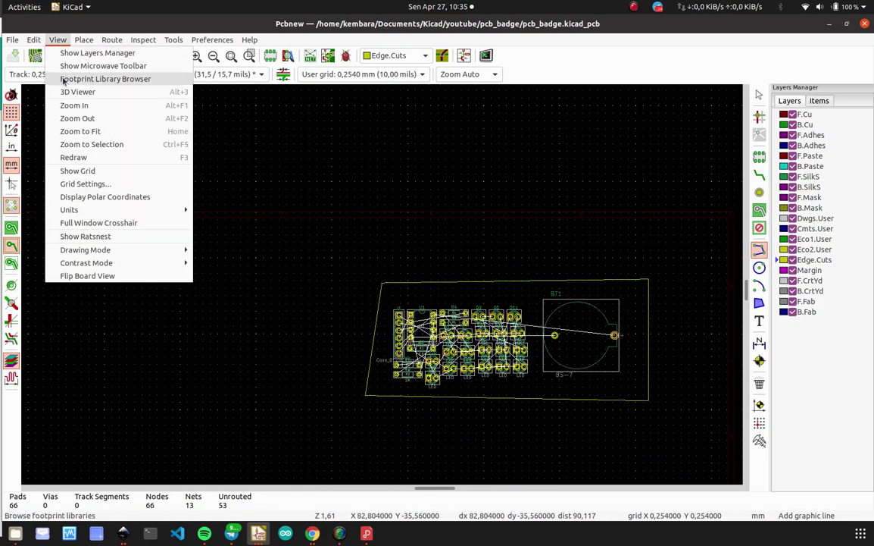
click(64, 90)
drag(432, 314, 447, 249)
scroll(496, 291, up, 8)
drag(494, 291, 429, 304)
scroll(428, 305, down, 8)
drag(622, 323, 578, 299)
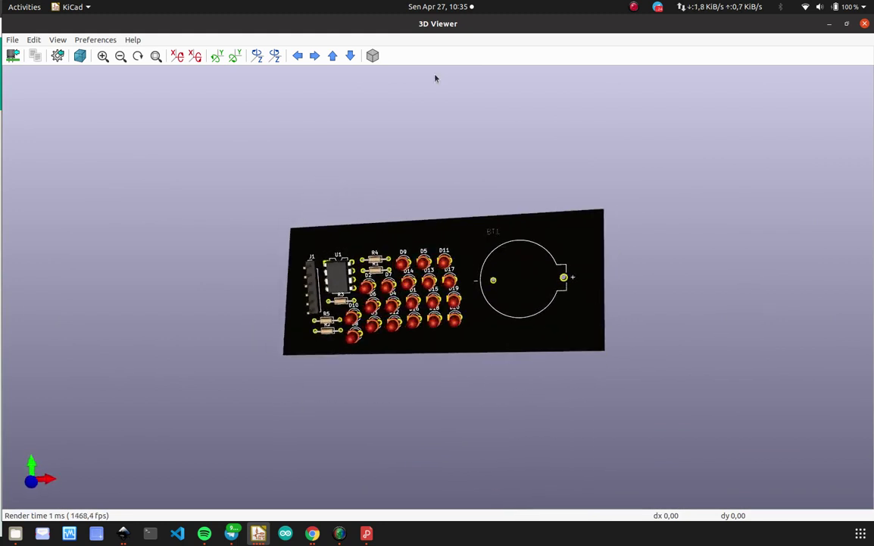
drag(561, 242, 610, 250)
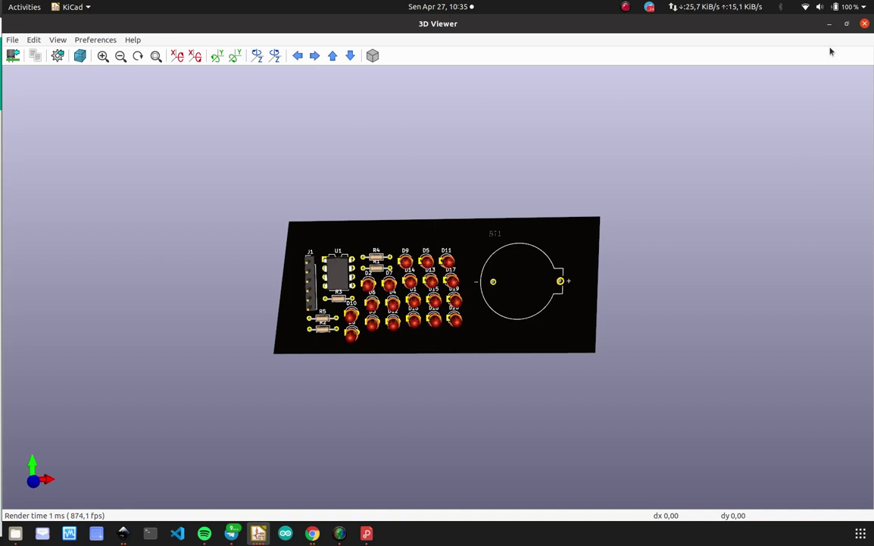
click(864, 23)
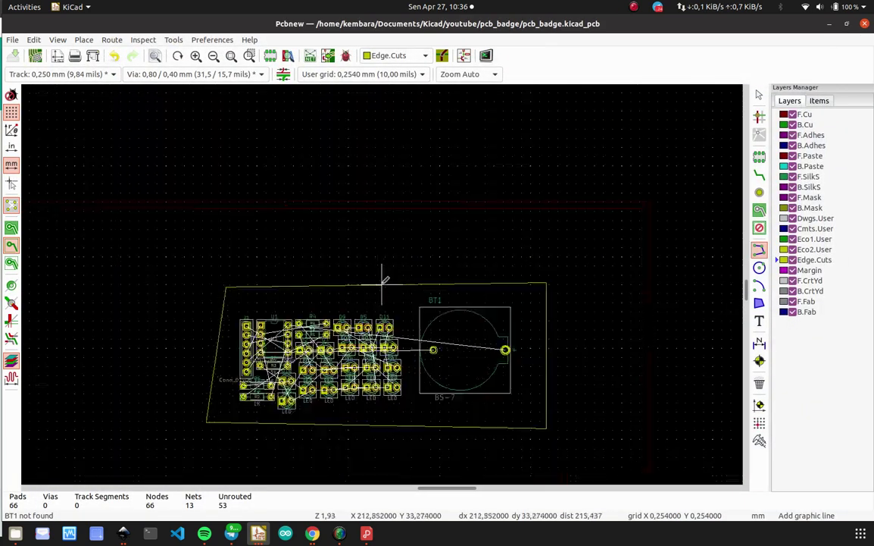
Delete all the Edge.Cuts outline segments around the components.
scroll(382, 281, up, 1)
drag(670, 302, 525, 248)
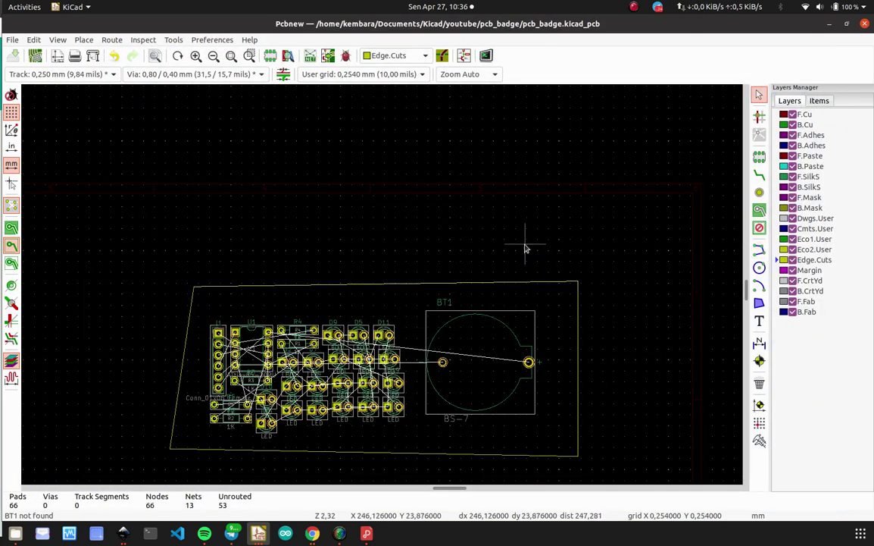
key(Delete)
drag(209, 464, 139, 418)
key(Delete)
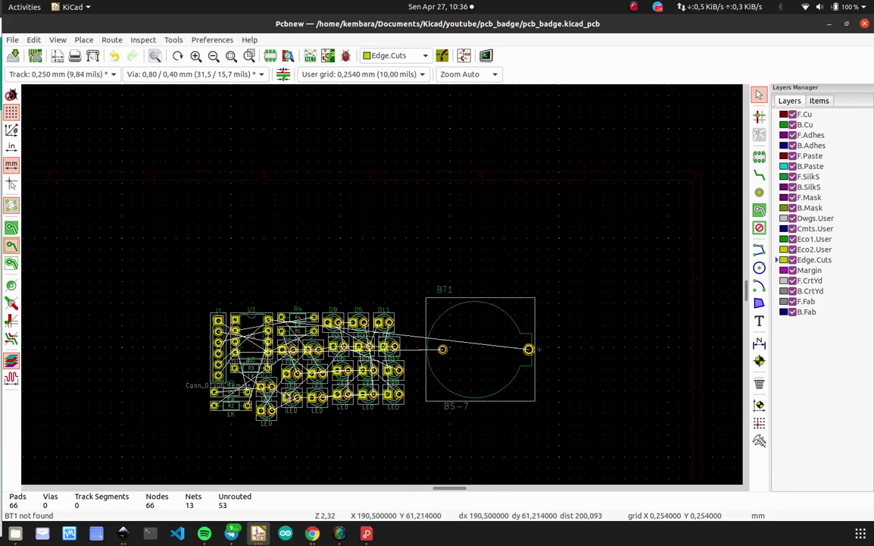
Switch to Inkscape, select all four paths of the penguin below the page, and move them farther down to Y -492,322 px.
key(alt+Tab)
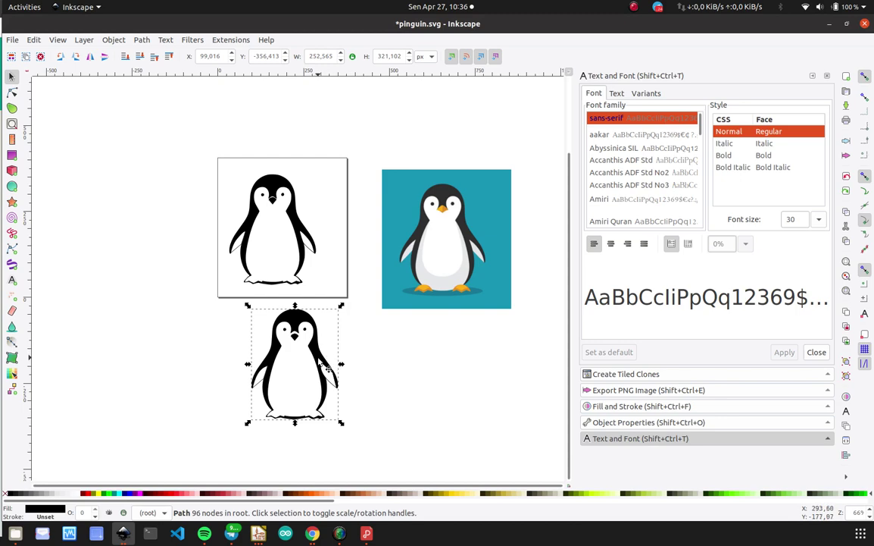
ctrl+scroll(322, 363, up, 1)
ctrl+scroll(318, 341, down, 2)
ctrl+scroll(318, 331, up, 2)
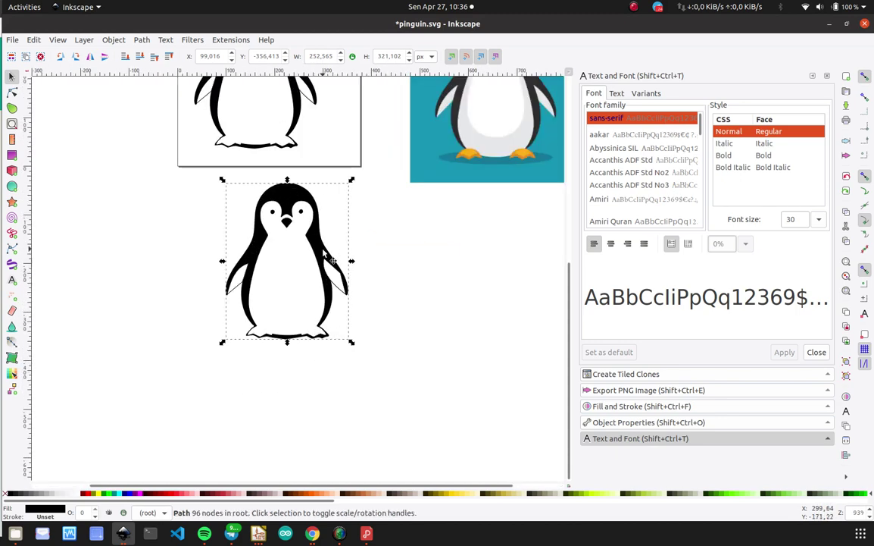
drag(325, 371, 321, 257)
click(407, 370)
drag(407, 370, 213, 214)
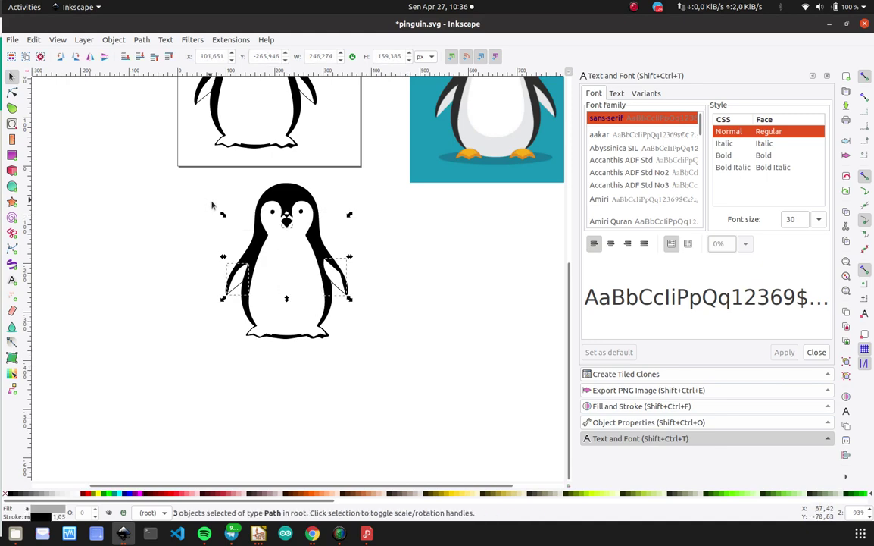
click(193, 179)
drag(192, 178, 454, 375)
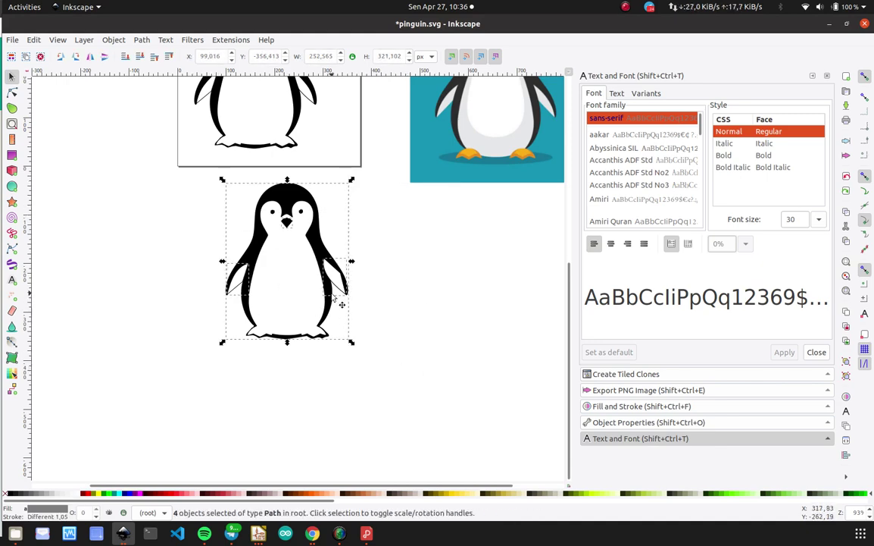
drag(339, 314, 340, 380)
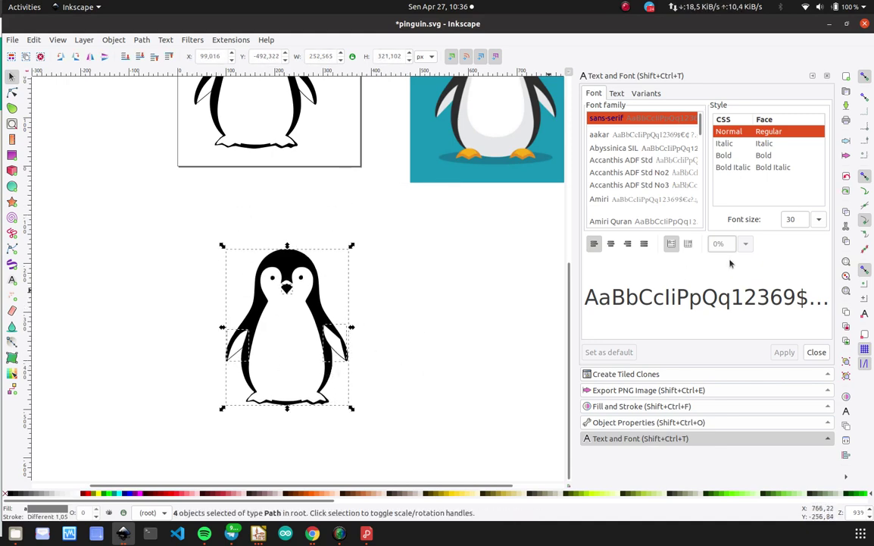
Set the PNG export file for the selected penguin to pinguin.png in the Kicad/youtube/pict folder.
click(645, 389)
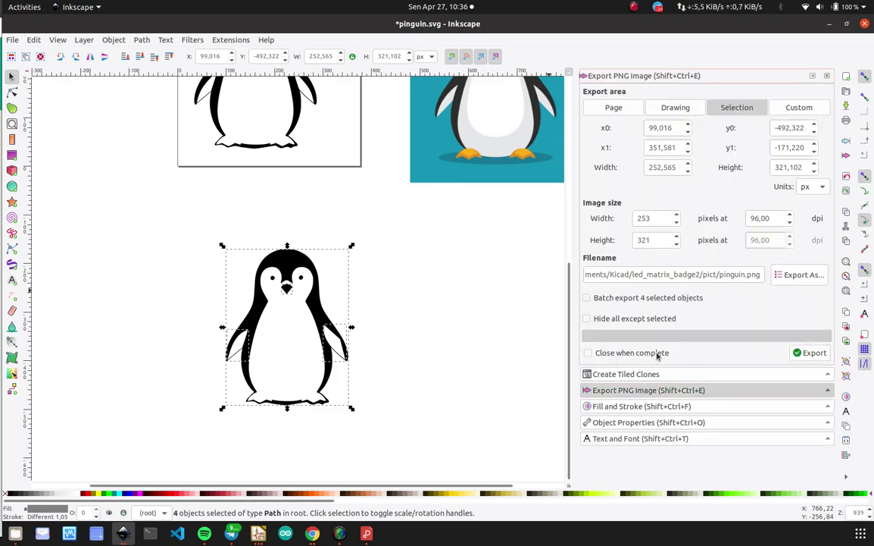
click(784, 279)
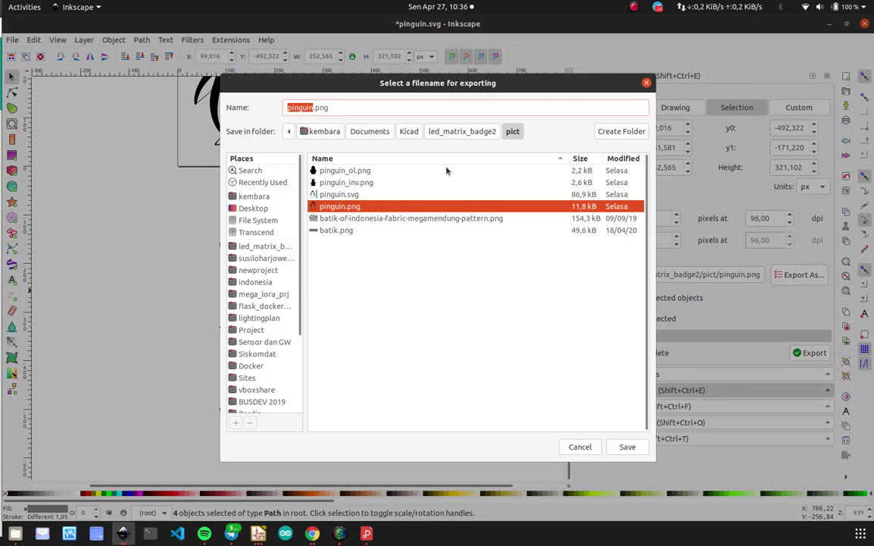
click(407, 132)
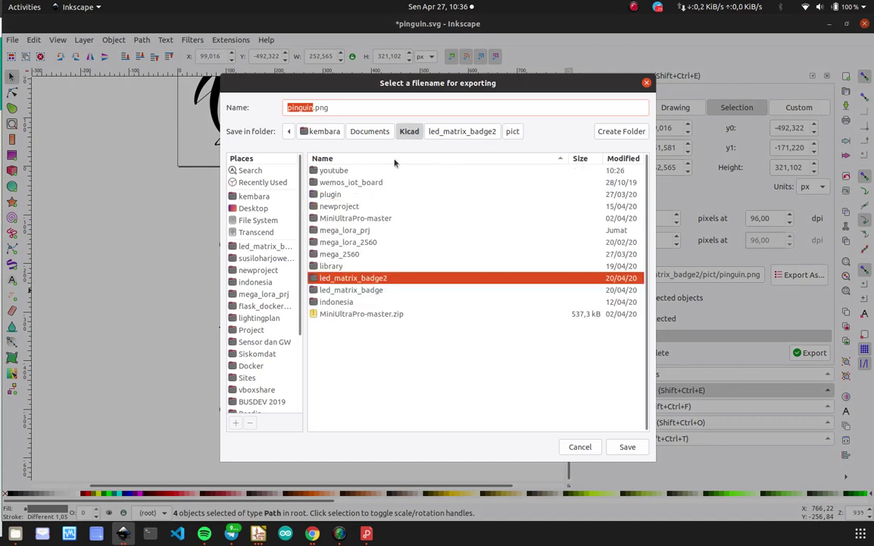
double_click(334, 172)
double_click(333, 182)
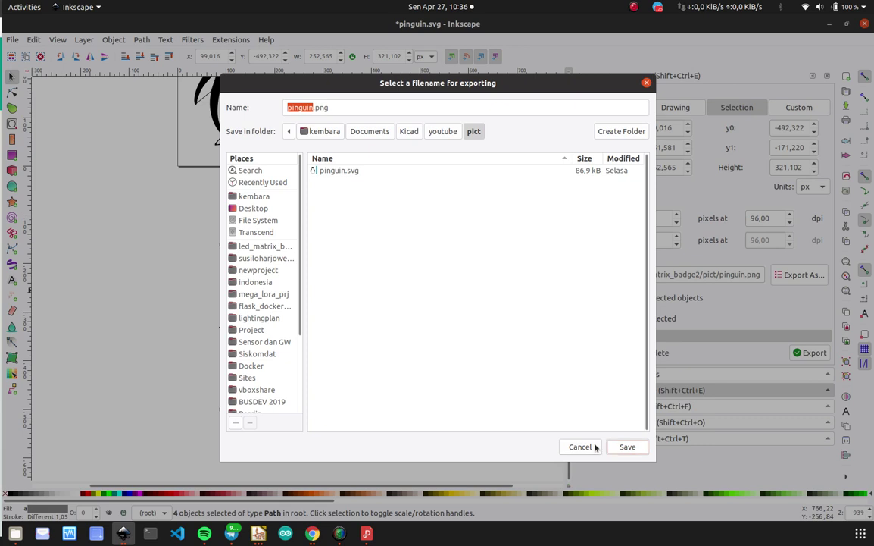
click(627, 447)
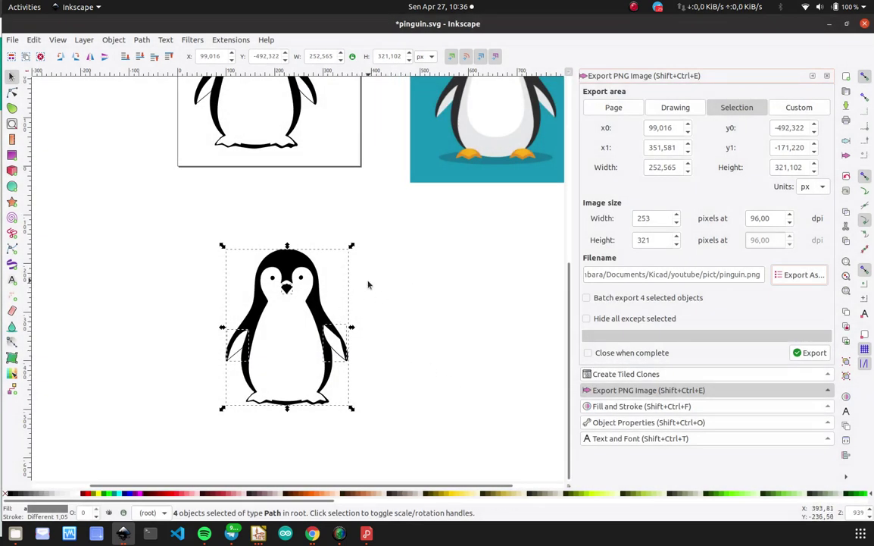
Copy all four paths of the lower penguin and paste a duplicate at its lower right.
click(419, 303)
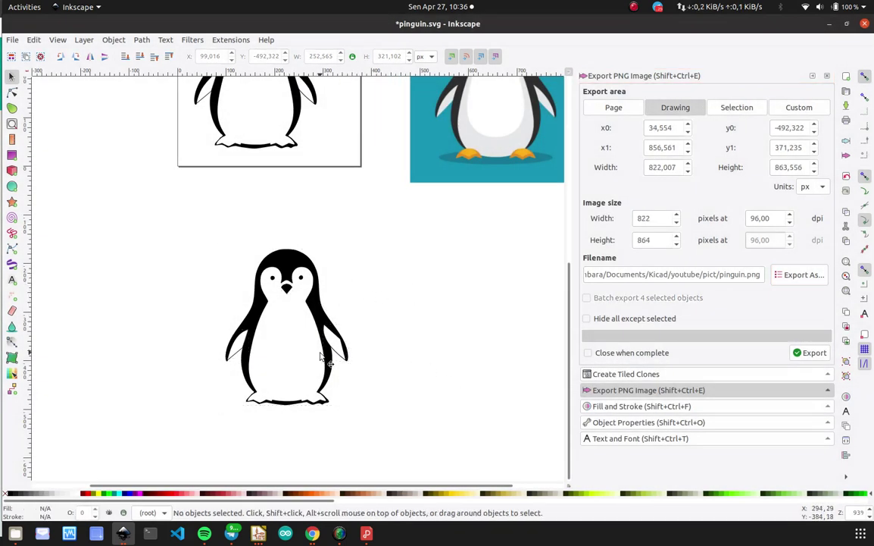
scroll(341, 355, up, 1)
ctrl+scroll(341, 394, up, 3)
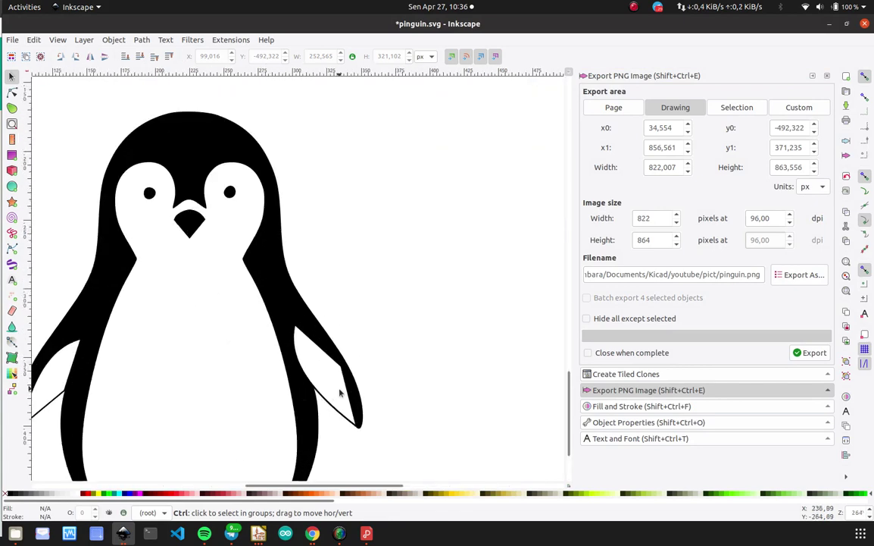
ctrl+scroll(338, 393, down, 2)
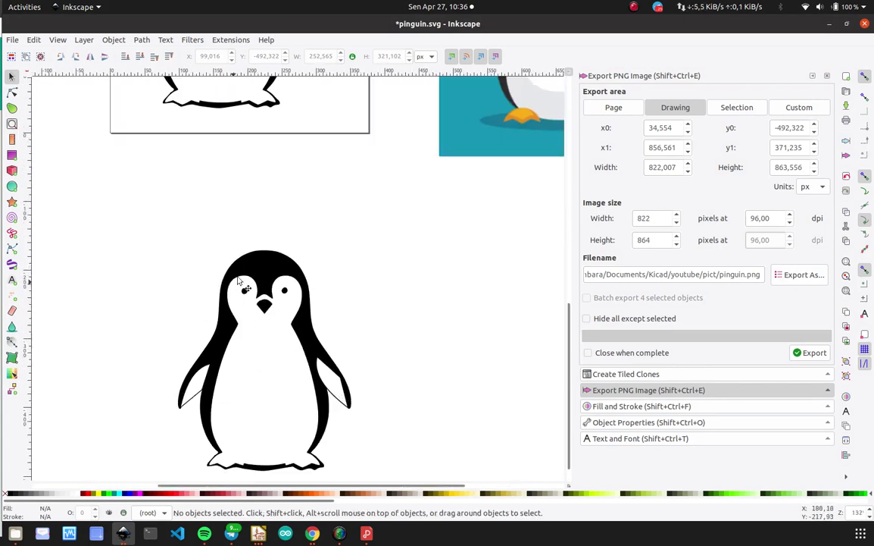
ctrl+scroll(175, 258, down, 2)
ctrl+scroll(148, 242, up, 1)
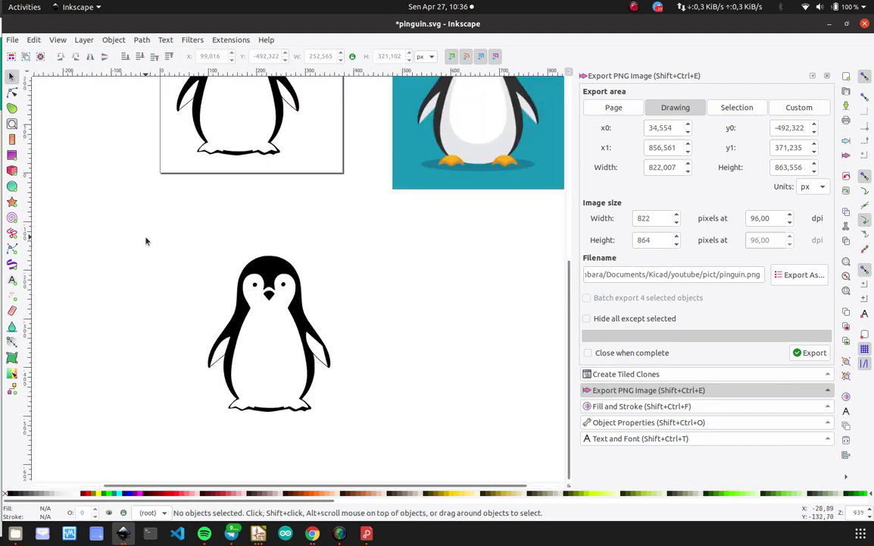
drag(146, 241, 381, 433)
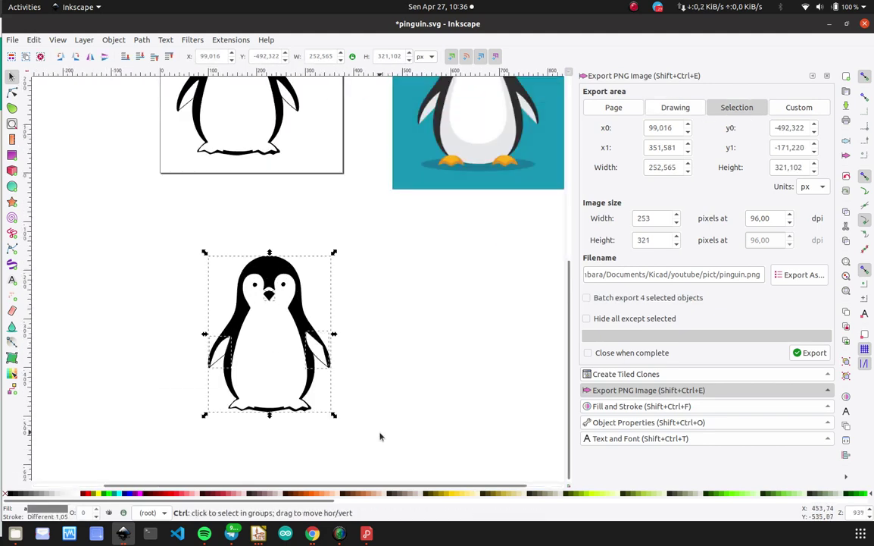
key(ctrl+c)
key(ctrl+v)
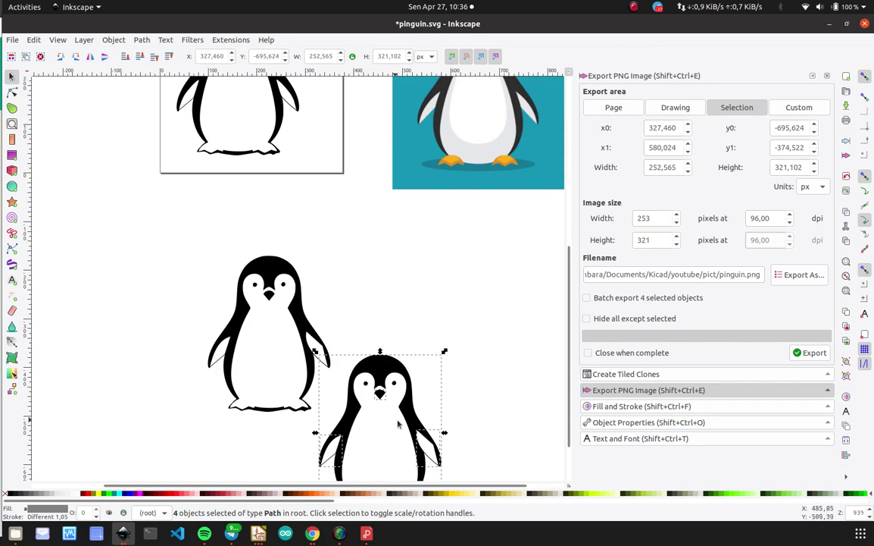
Move the duplicated penguin beside the original to X 436,614 and Y -447,350 px, and fill all four paths black.
drag(413, 389, 467, 269)
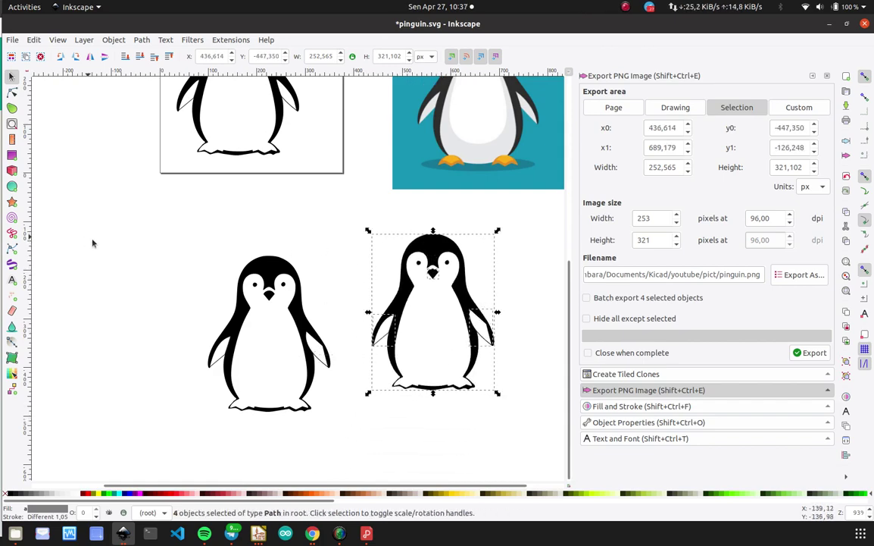
click(9, 494)
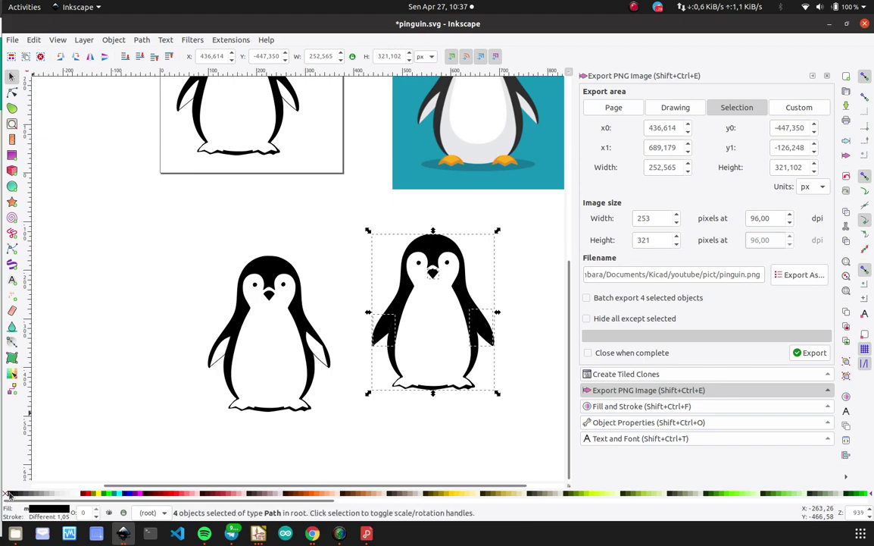
click(372, 402)
drag(346, 221, 531, 409)
ctrl+scroll(526, 390, up, 2)
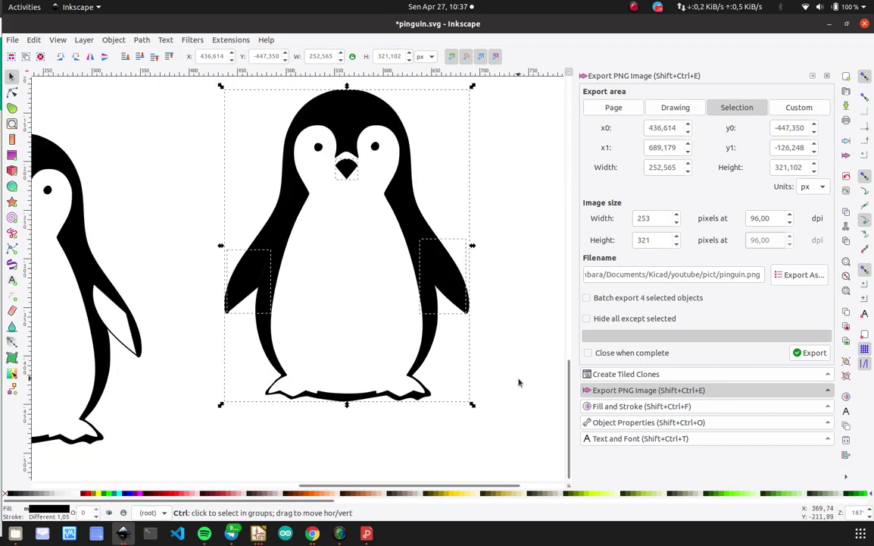
ctrl+scroll(519, 383, down, 1)
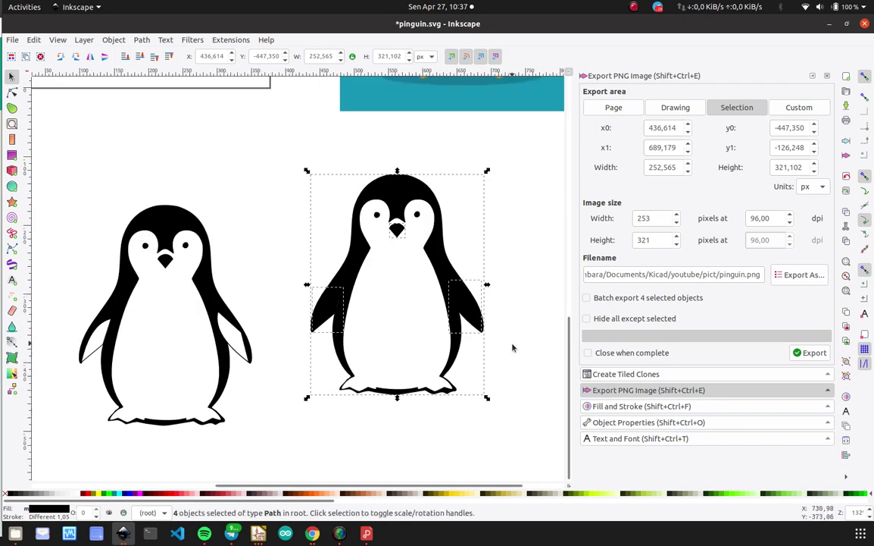
ctrl+scroll(448, 251, up, 2)
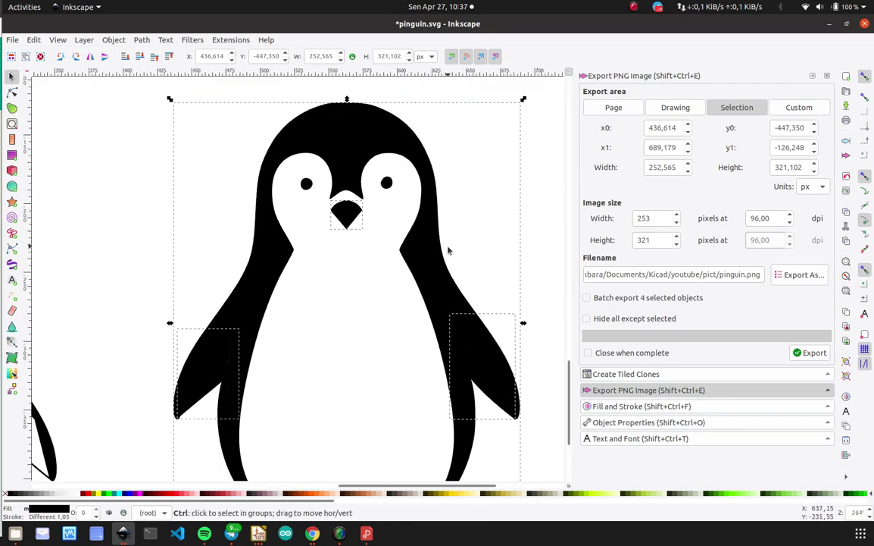
ctrl+scroll(448, 250, down, 1)
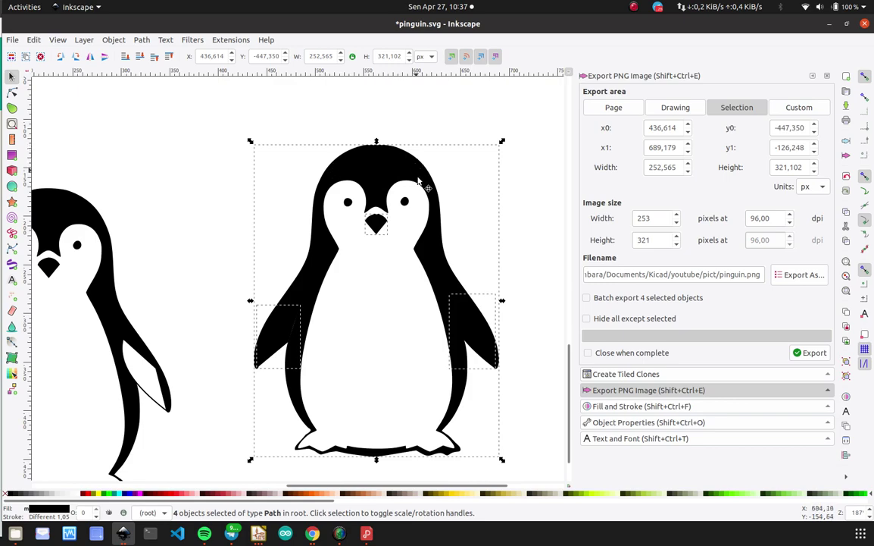
Select only the body path of the black-winged penguin, move it aside onto the other penguin, and undo the move.
click(344, 250)
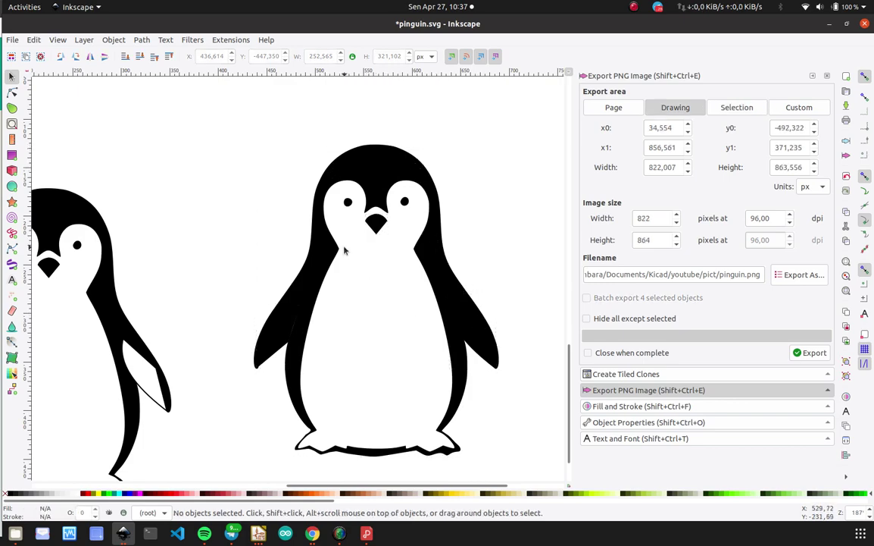
click(335, 255)
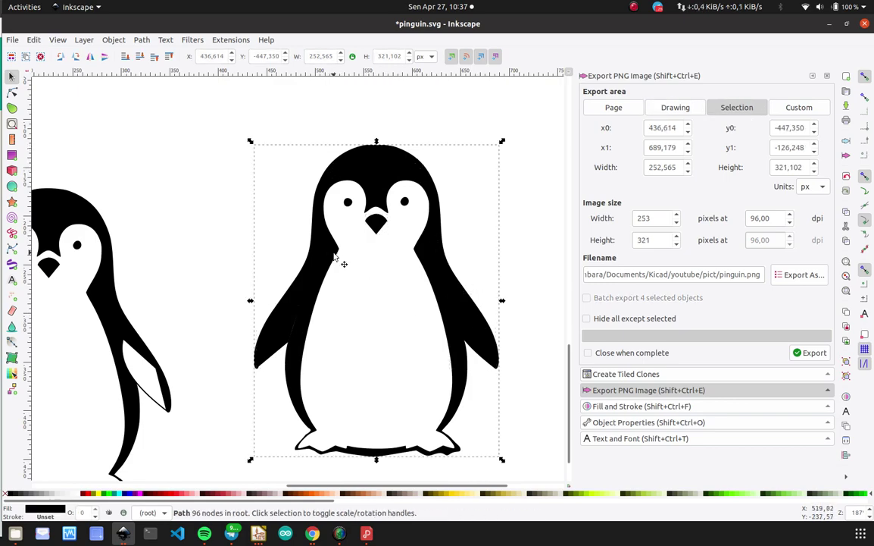
drag(321, 265, 71, 300)
key(ctrl+z)
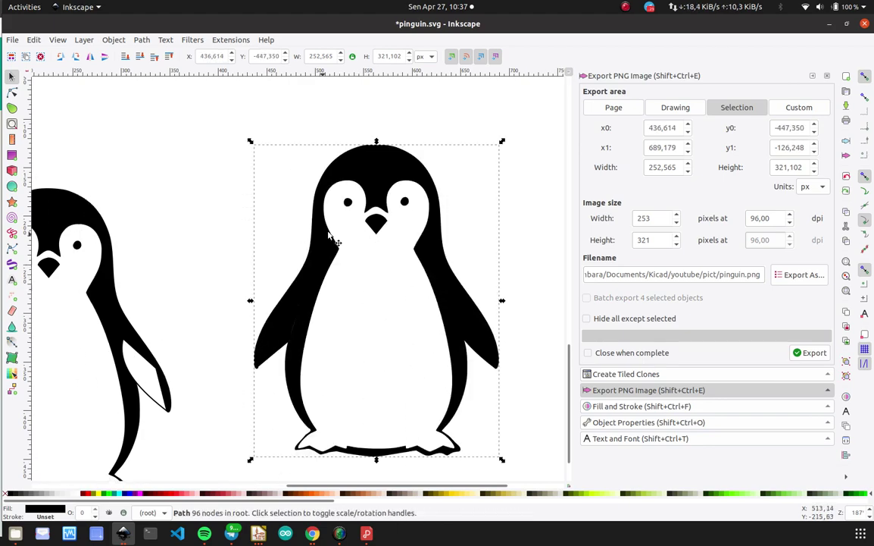
Save the penguin drawing as pinguin.svg.
key(ctrl+s)
scroll(335, 238, down, 6)
ctrl+scroll(333, 241, down, 2)
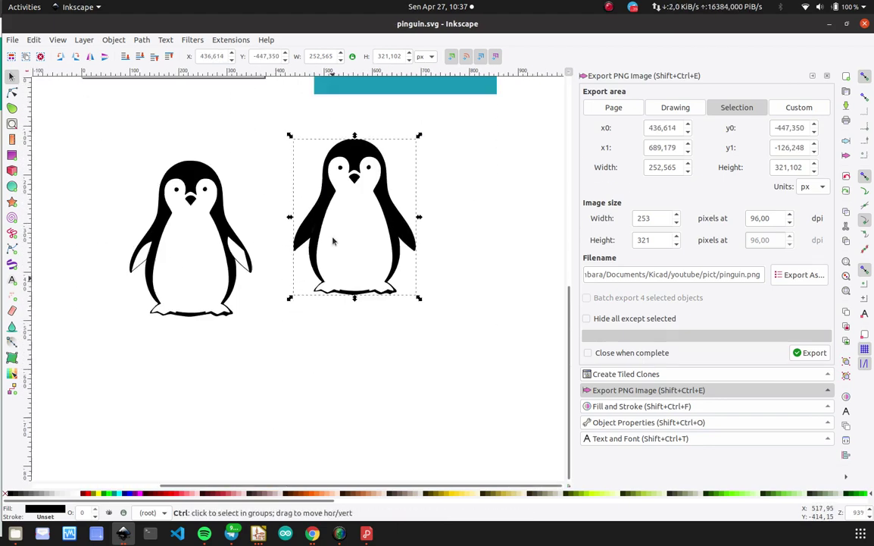
ctrl+scroll(333, 241, down, 1)
ctrl+scroll(333, 241, up, 3)
ctrl+scroll(333, 240, down, 2)
ctrl+scroll(359, 194, up, 2)
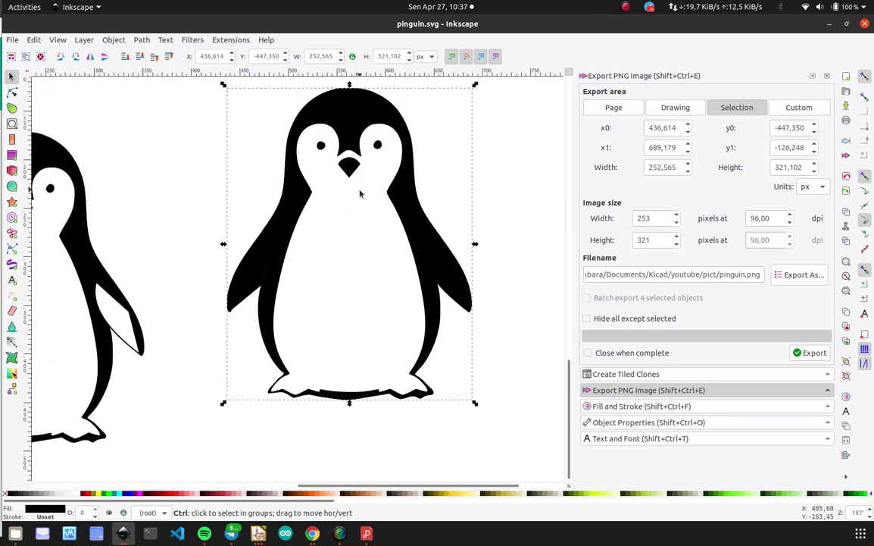
Try shifting the black-winged penguin's body path slightly down, restore its position, and save the drawing again.
drag(279, 246, 284, 278)
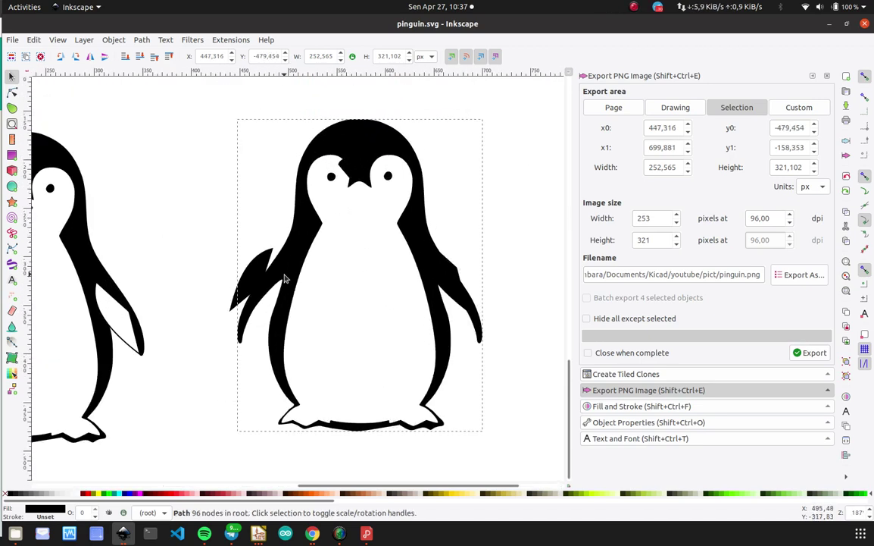
scroll(284, 278, down, 1)
key(ctrl+a)
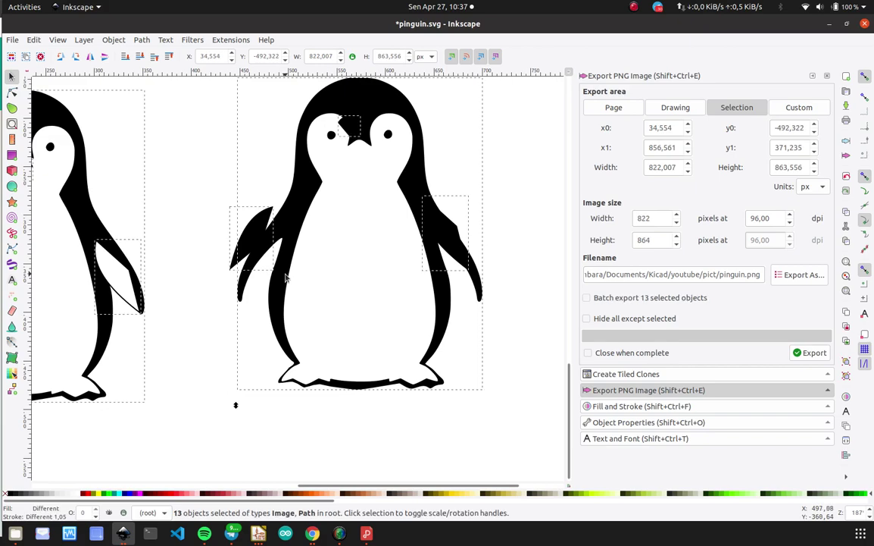
key(ctrl+s)
ctrl+scroll(285, 278, down, 2)
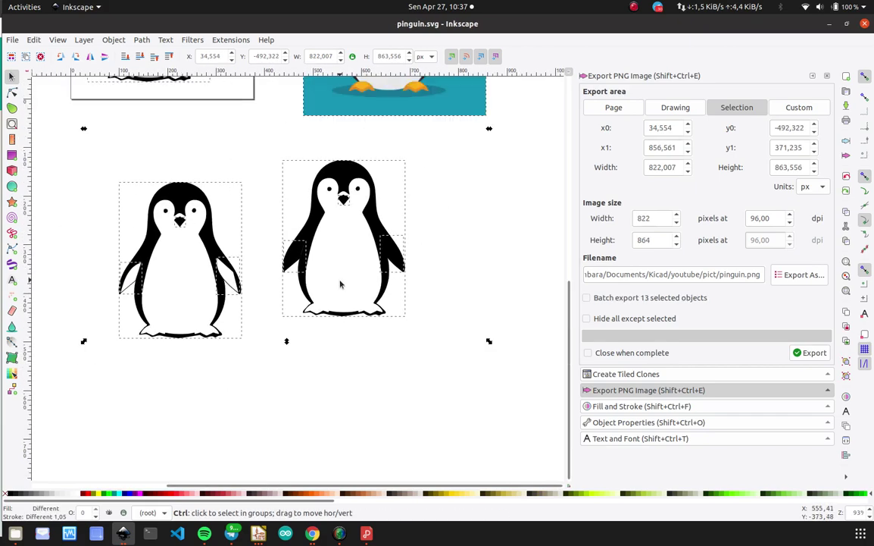
ctrl+scroll(369, 251, up, 2)
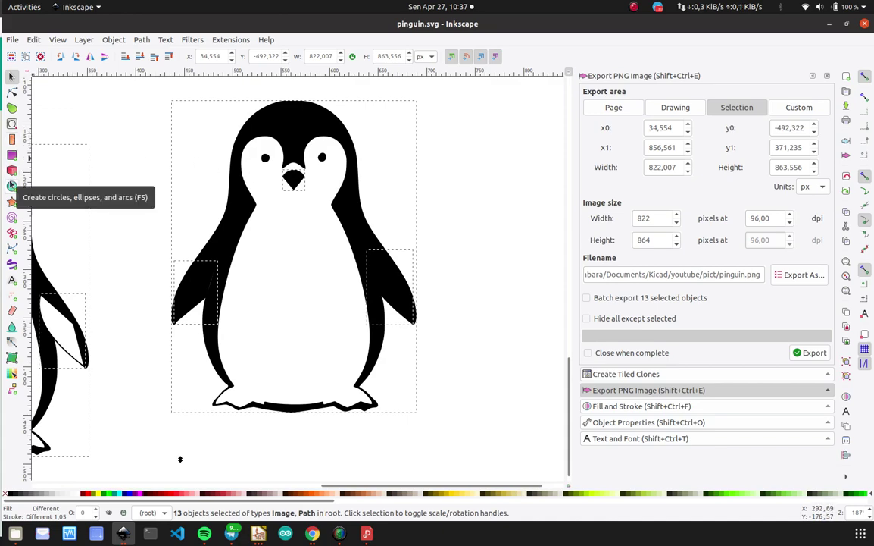
Draw a black rectangle about 109 × 267 px over the face and belly of the black-winged penguin.
click(12, 155)
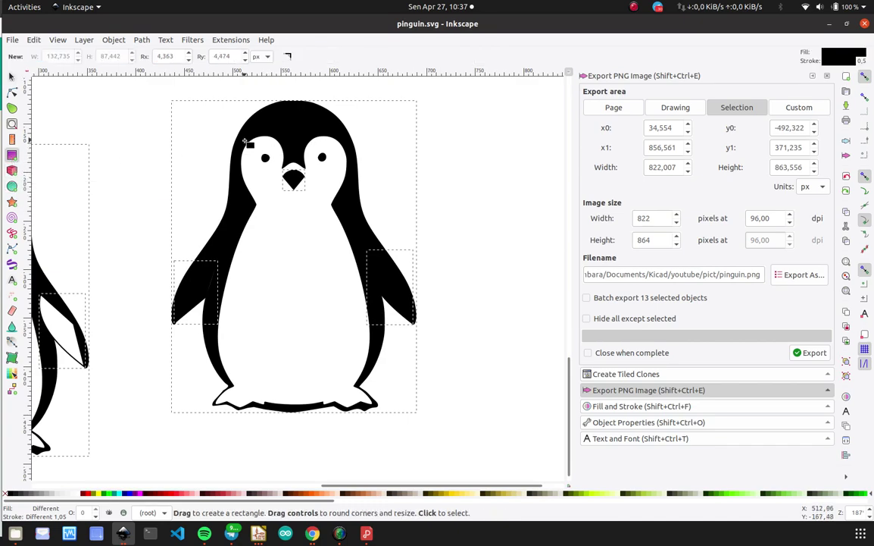
drag(242, 139, 348, 395)
ctrl+scroll(311, 158, up, 2)
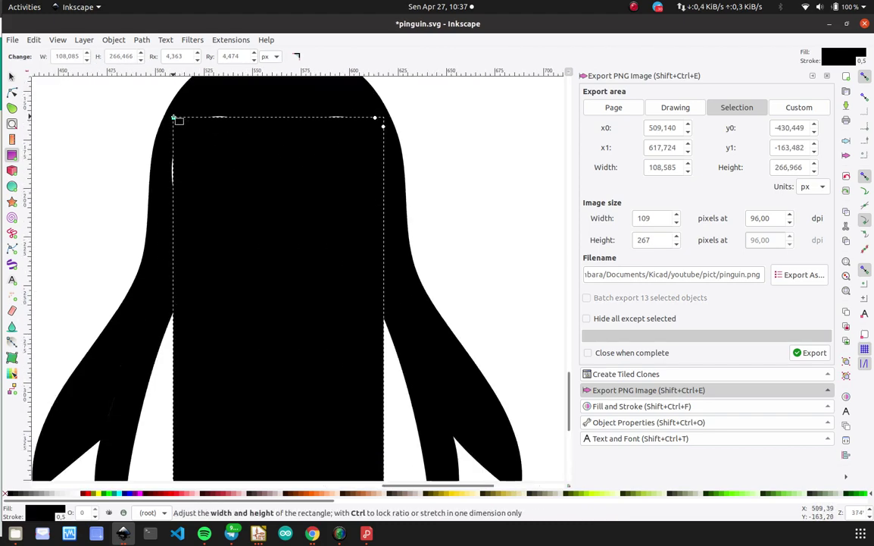
Stretch the rectangle's side, upper and lower edges to enlarge it to about 112 × 279 px.
click(12, 76)
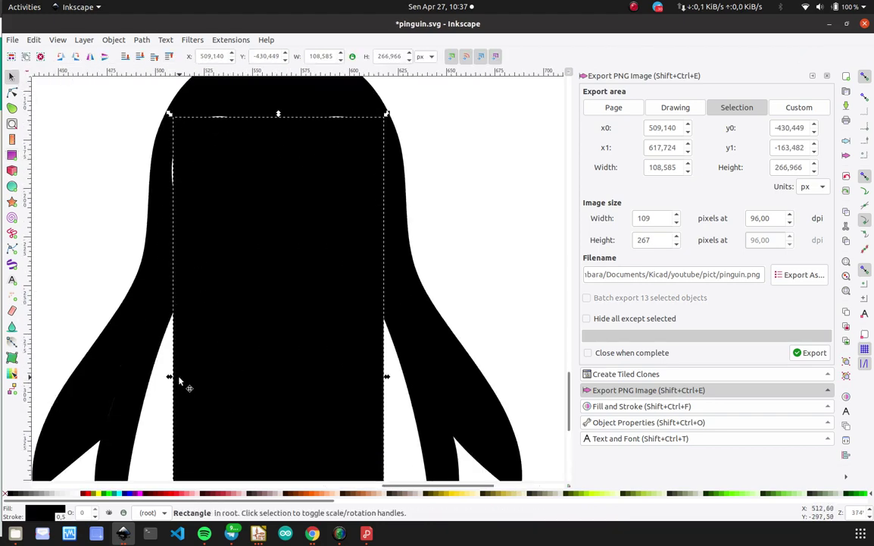
drag(169, 376, 162, 376)
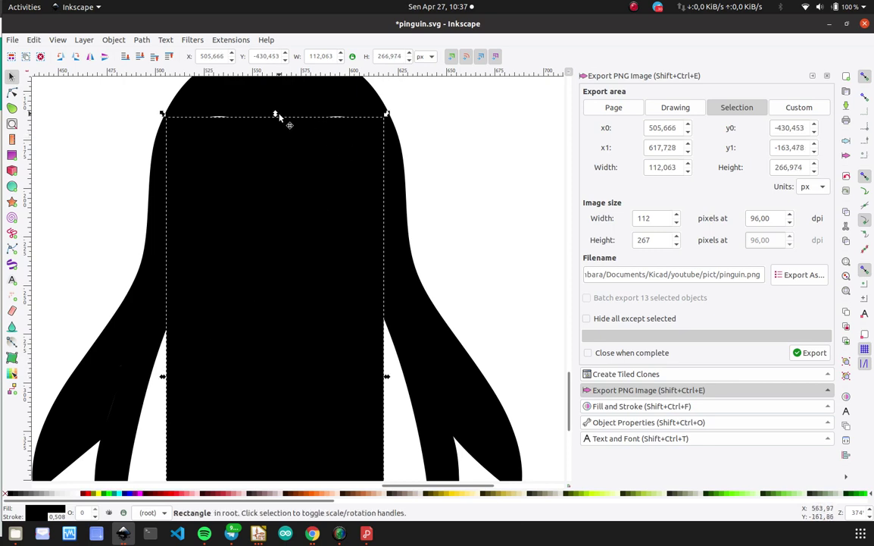
drag(275, 114, 277, 107)
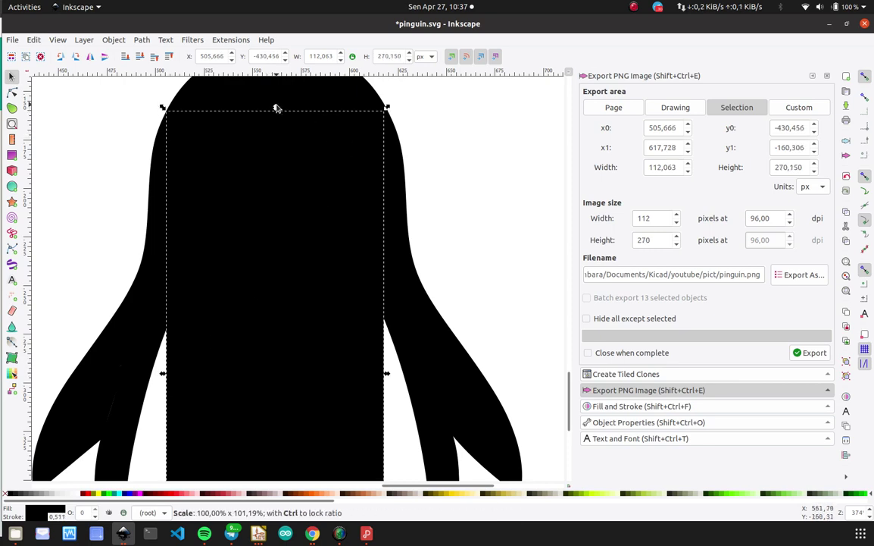
ctrl+scroll(279, 107, down, 3)
ctrl+scroll(306, 246, up, 2)
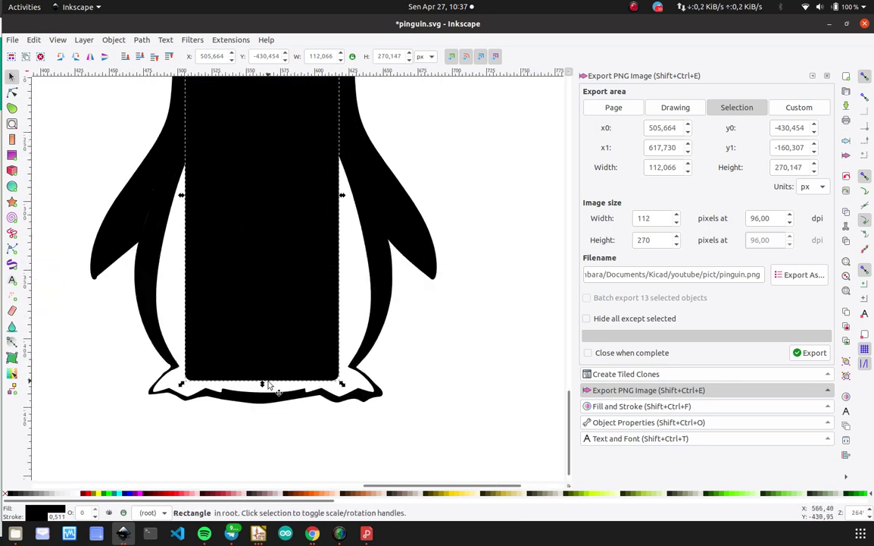
drag(262, 387, 261, 397)
Draw a second rectangle about 100 × 170 px over the lower belly, and undo both rectangles.
click(12, 155)
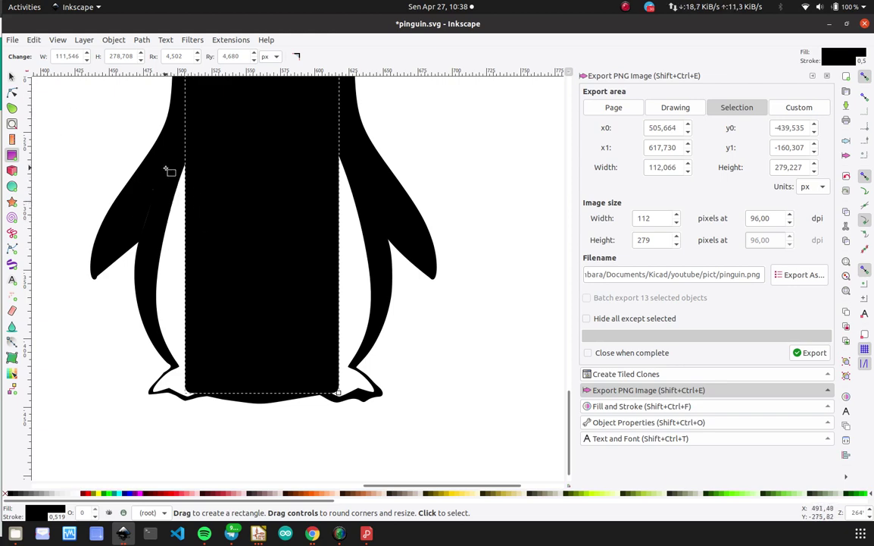
mouse_move(175, 161)
mouse_down()
mouse_move(288, 258)
mouse_move(344, 342)
mouse_move(316, 371)
mouse_move(311, 396)
mouse_up()
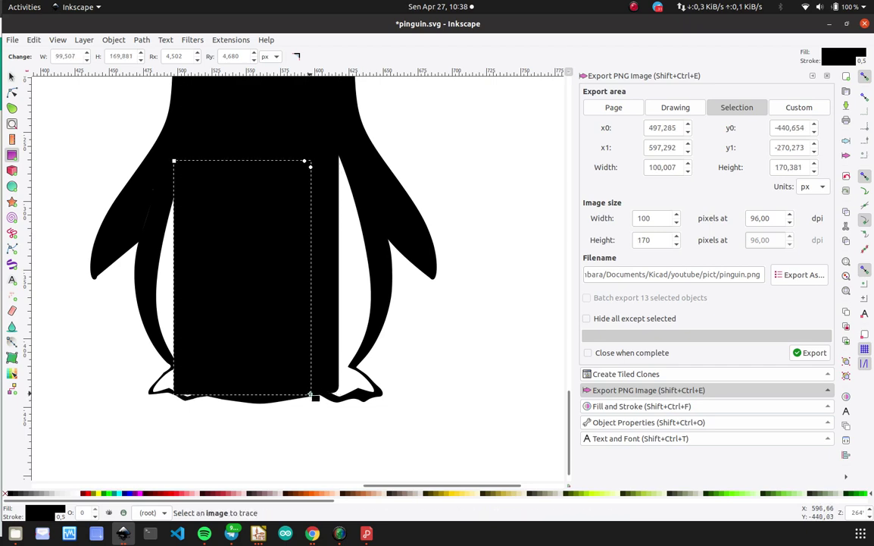
key(ctrl+z)
key(ctrl+z)
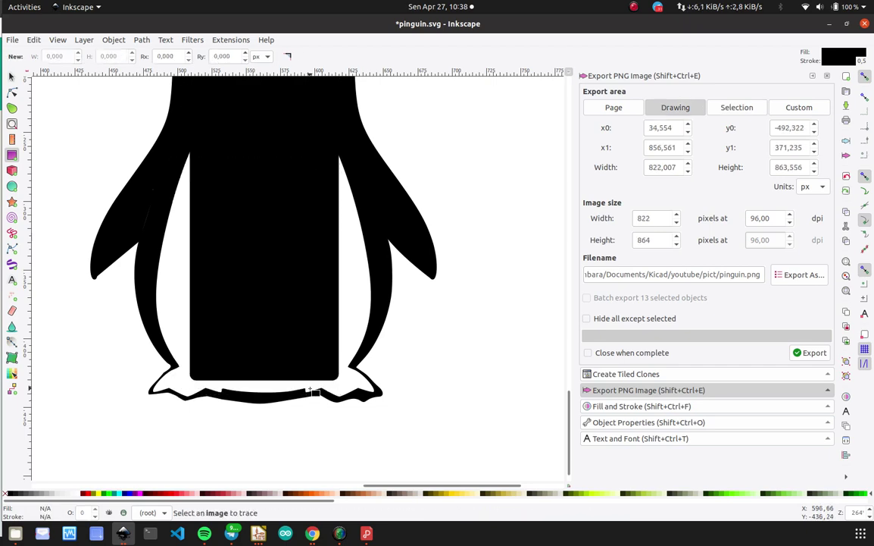
key(ctrl+z)
ctrl+scroll(310, 390, down, 3)
ctrl+scroll(315, 392, up, 1)
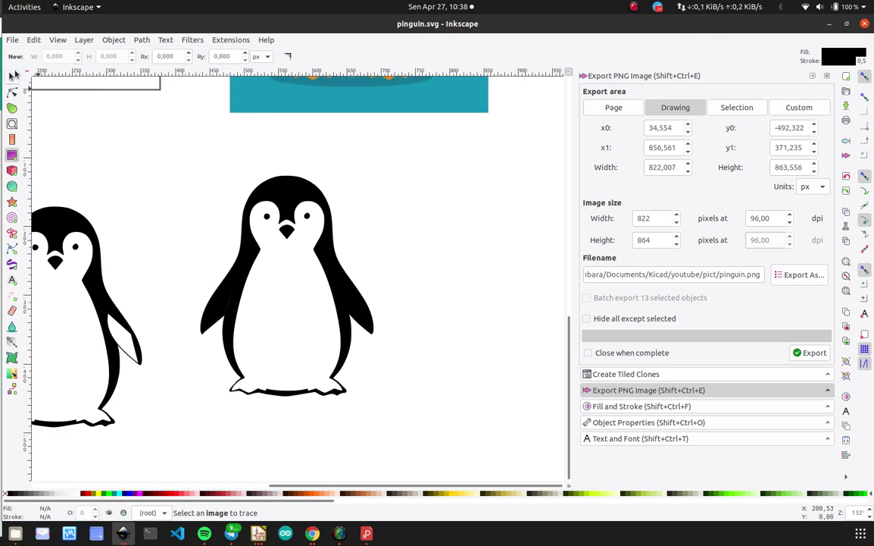
Switch to Files and check the youtube/pict folder for the exported penguin image.
click(15, 533)
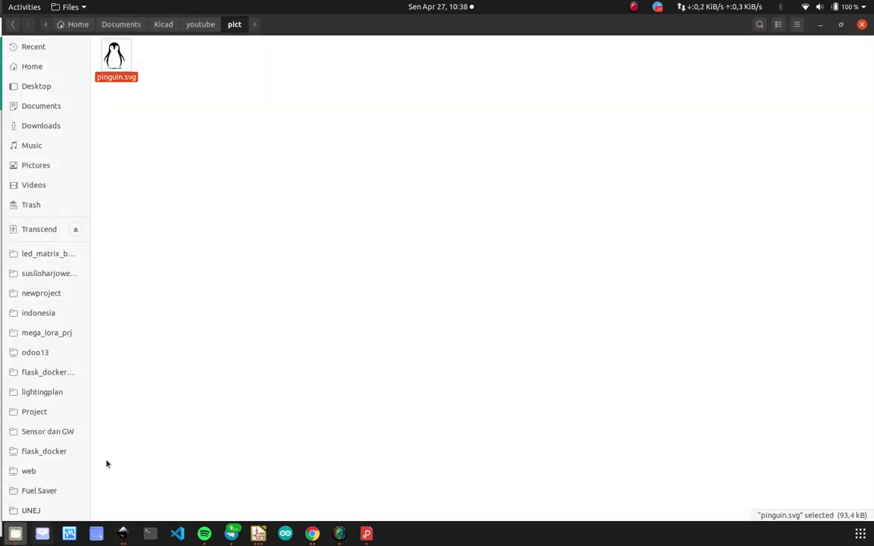
click(400, 295)
click(200, 24)
double_click(210, 55)
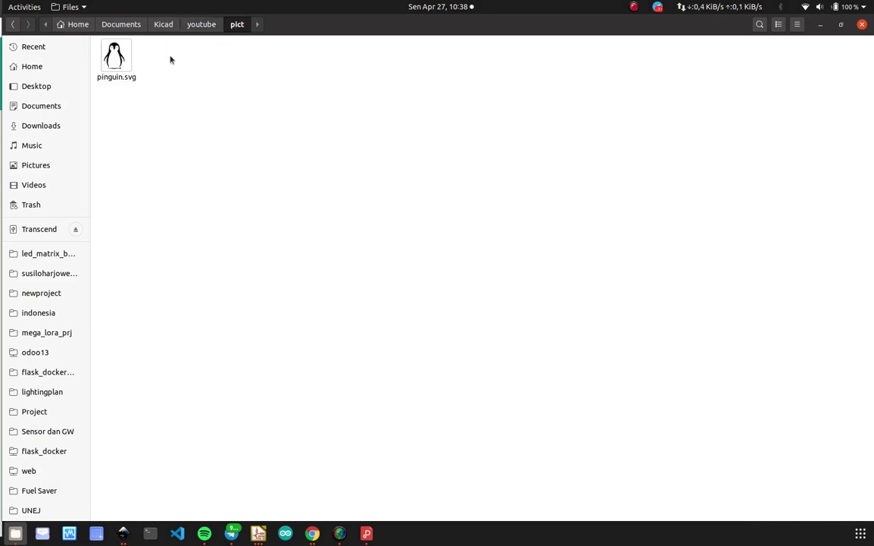
click(115, 61)
click(161, 79)
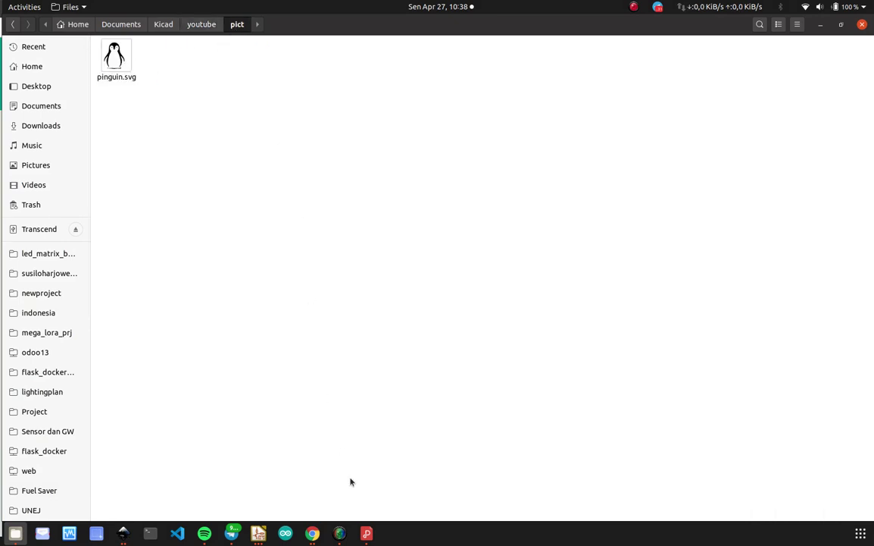
Return to the pinguin.svg window in Inkscape and export the whole drawing to pinguin.png at 822 × 864 pixels.
click(312, 533)
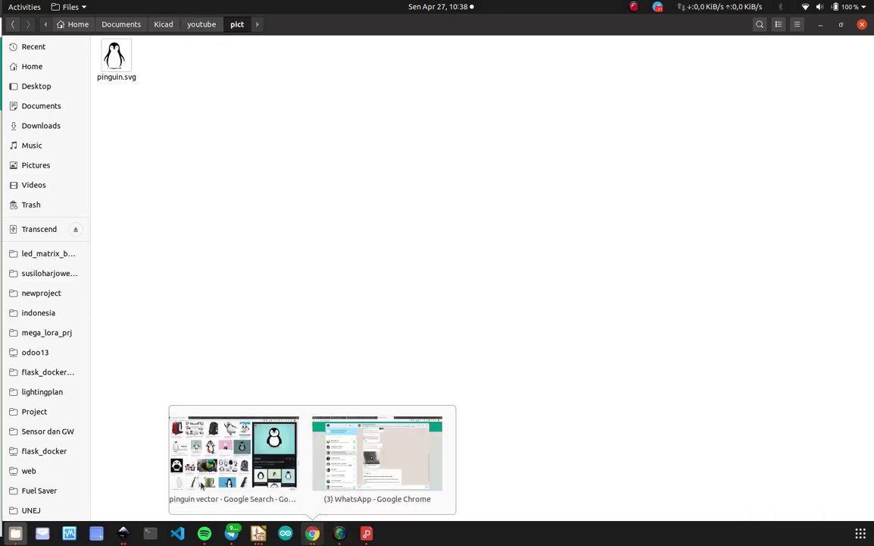
click(123, 533)
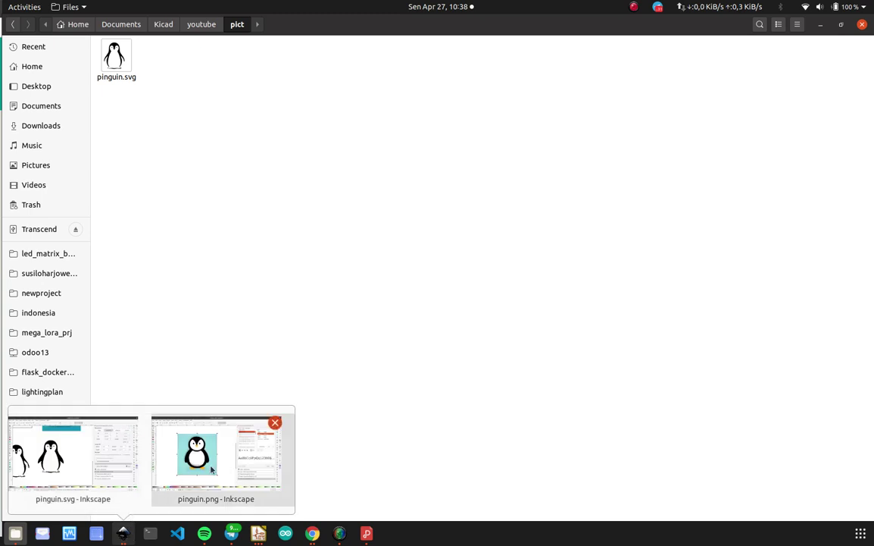
click(76, 429)
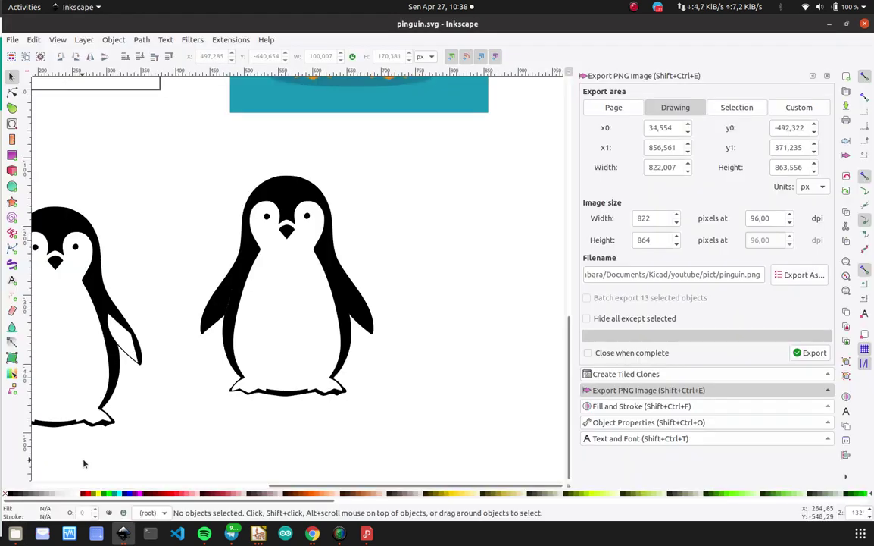
click(809, 353)
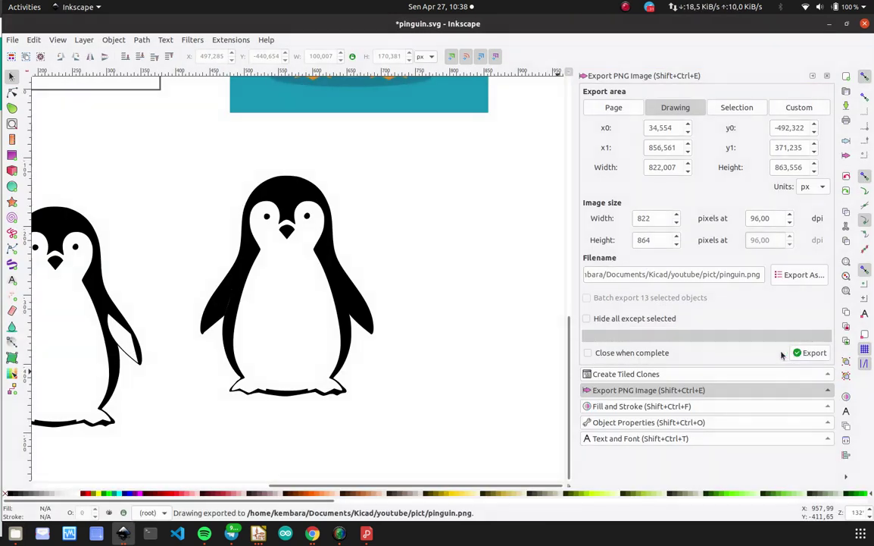
Switch to Files and open pinguin.png from the pict folder in GNU Image Manipulation Program.
click(17, 533)
right_click(125, 62)
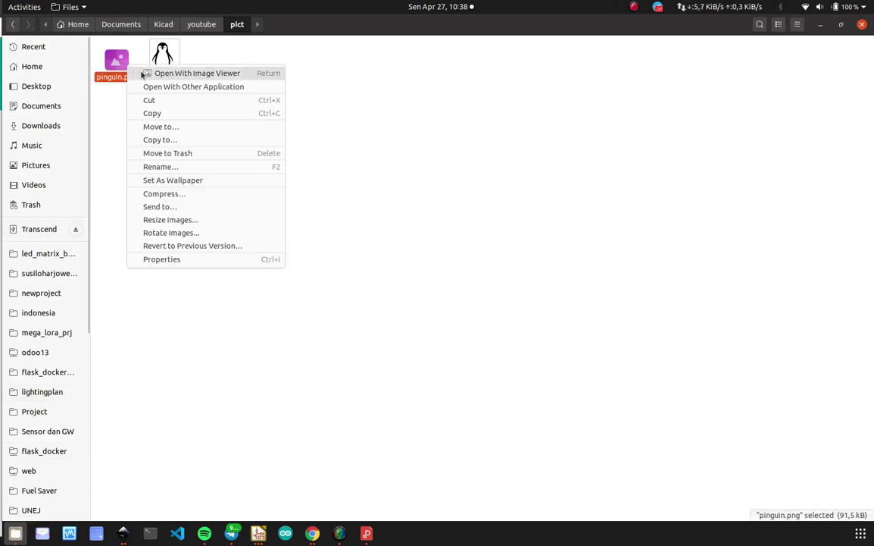
click(188, 88)
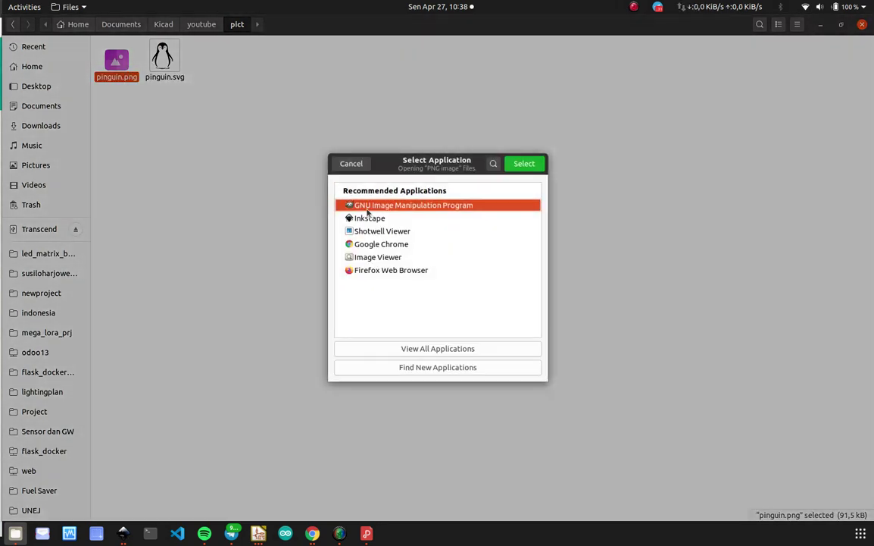
double_click(369, 211)
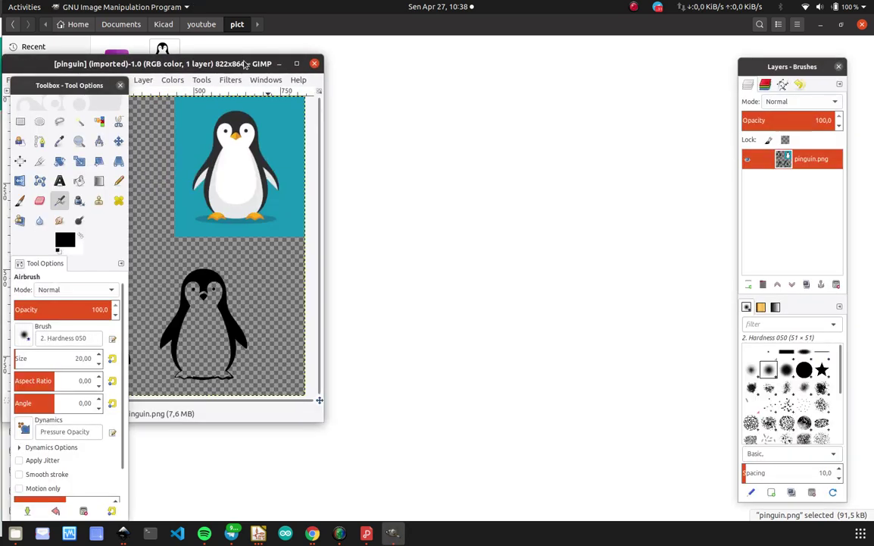
Close the full-drawing penguin image and return to the pinguin.svg window in Inkscape.
click(315, 63)
click(389, 169)
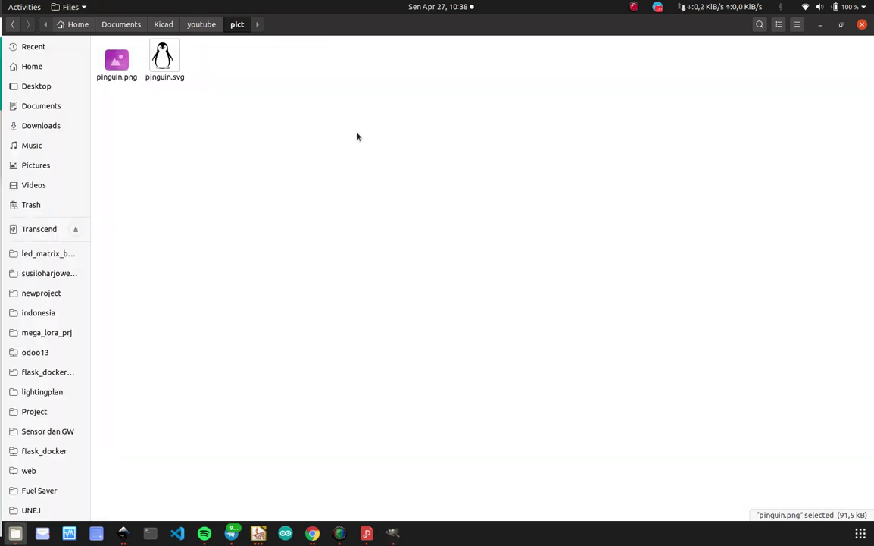
key(alt+Tab)
key(alt+Tab)
key(alt+Tab)
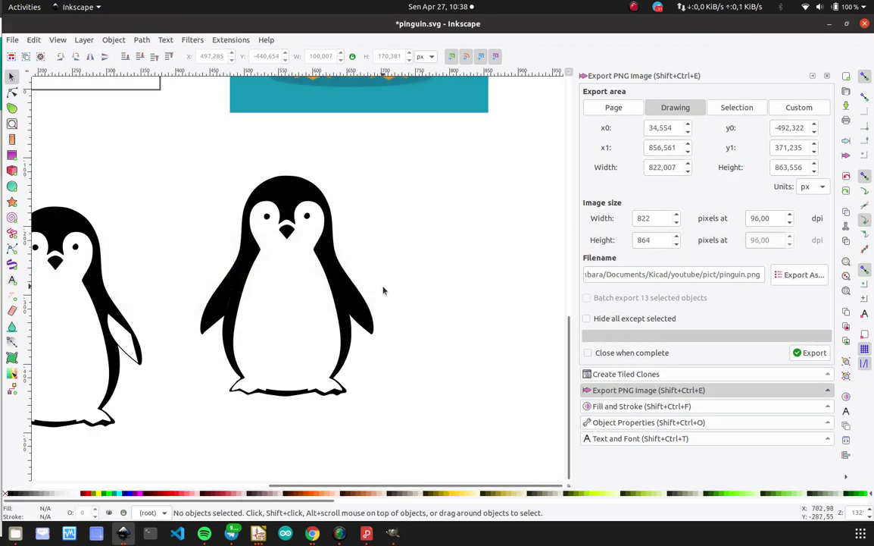
Export only the lower penguin with solid black wings as a 253 × 321 pixel selection, replacing pinguin.png in Kicad/youtube/pict.
ctrl+scroll(382, 288, down, 1)
drag(243, 181, 462, 416)
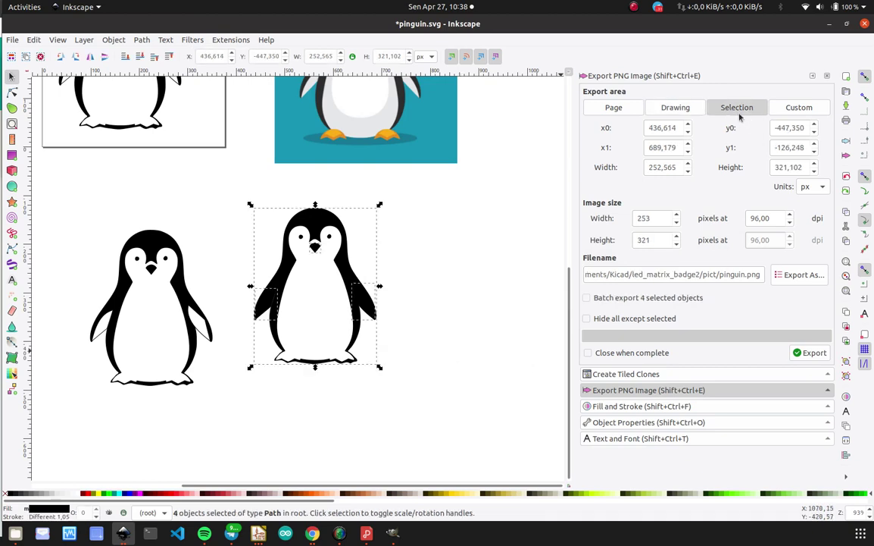
click(790, 276)
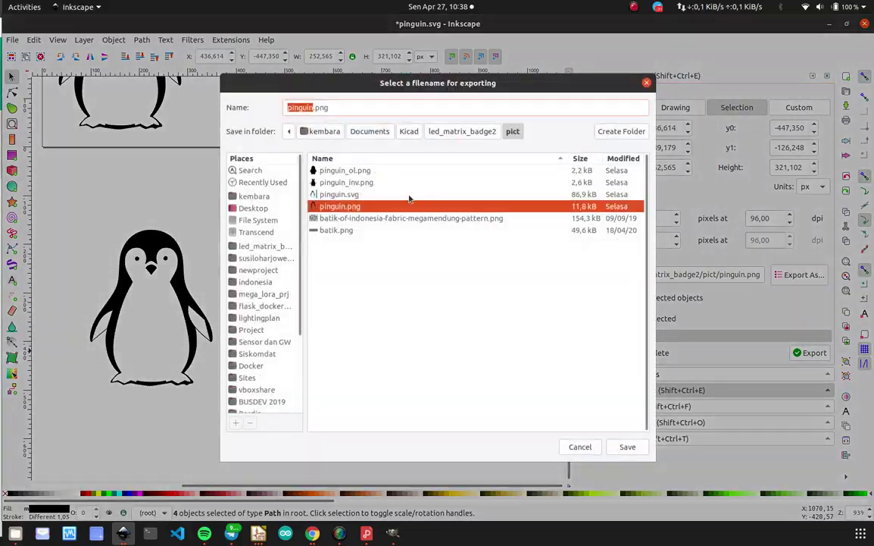
click(409, 131)
double_click(333, 172)
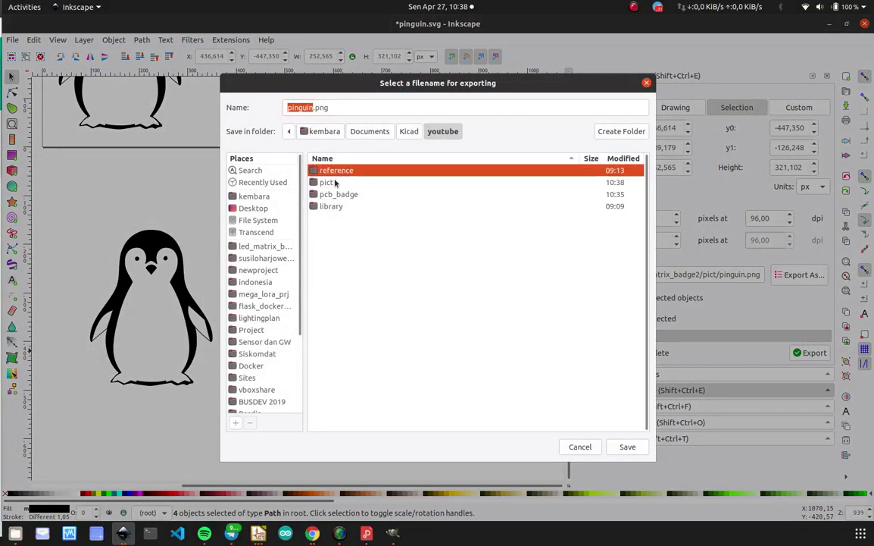
double_click(329, 183)
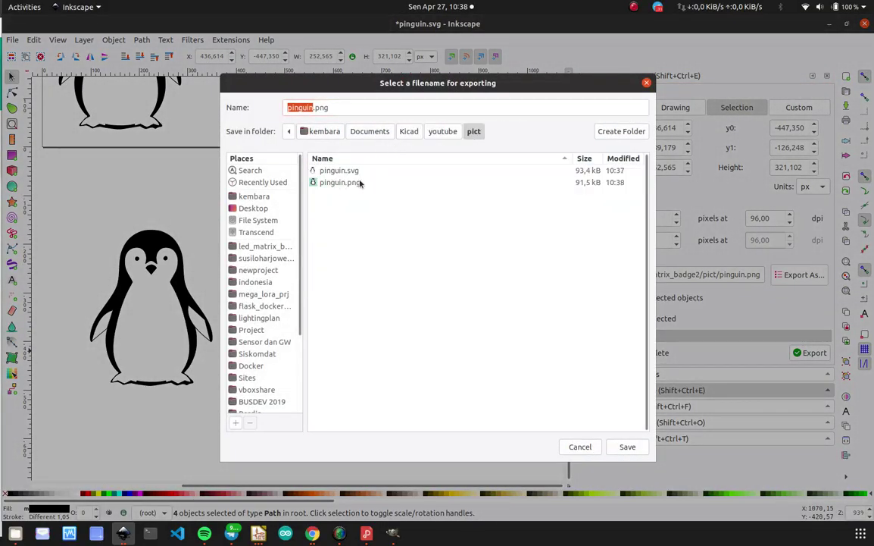
click(626, 447)
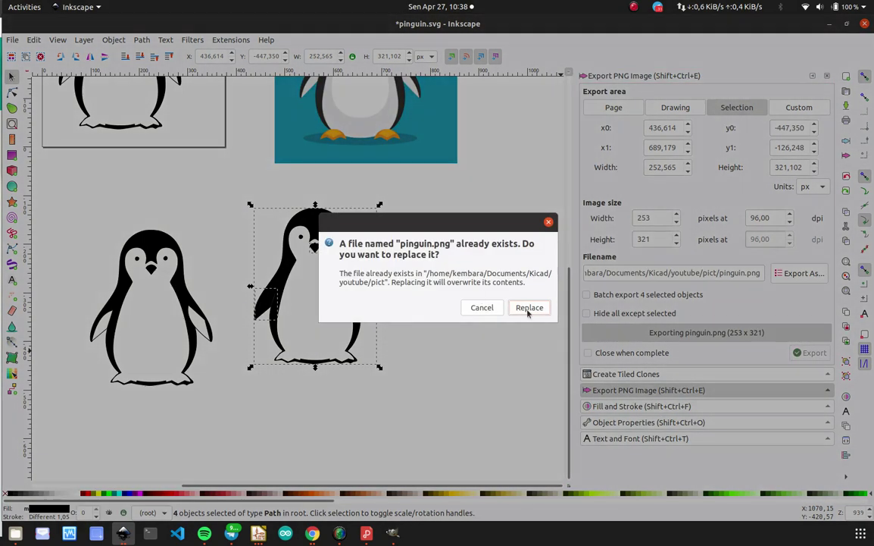
click(529, 306)
Switch to Files and open the re-exported pinguin.png from the pict folder in GNU Image Manipulation Program.
click(15, 532)
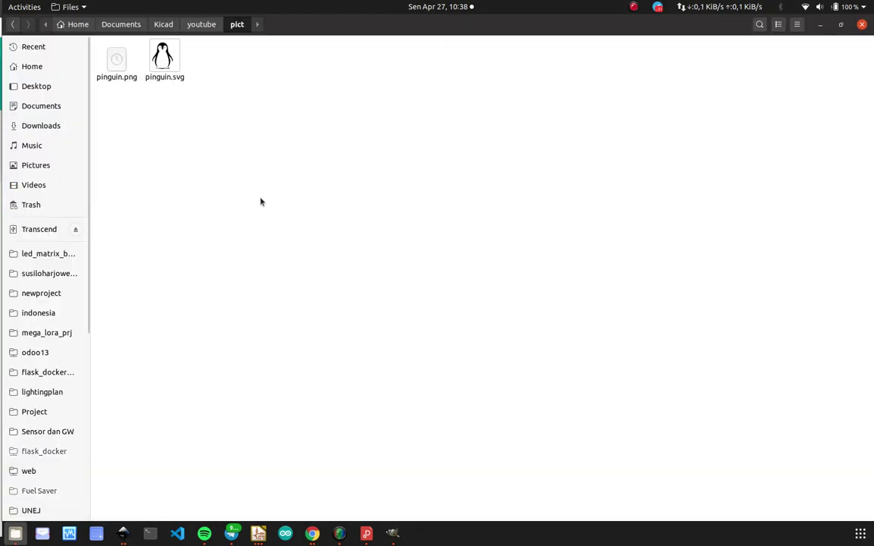
right_click(122, 62)
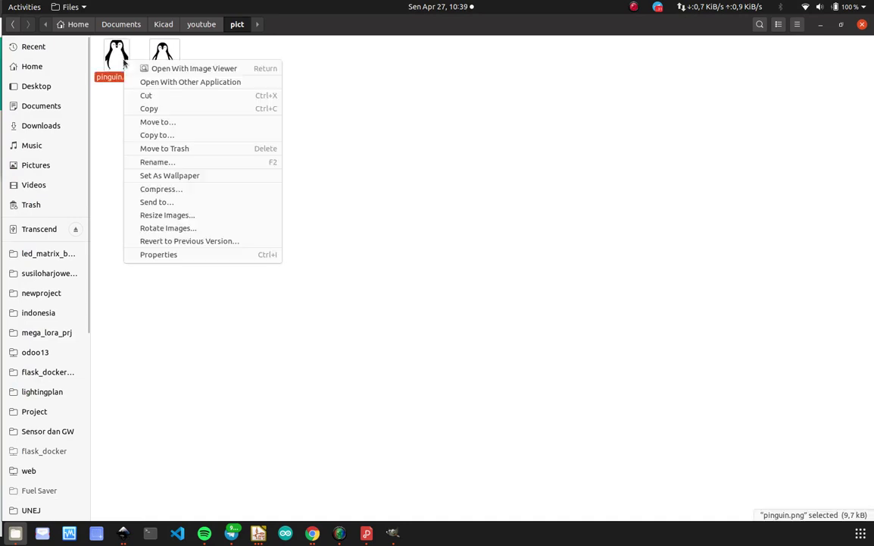
click(213, 82)
double_click(377, 205)
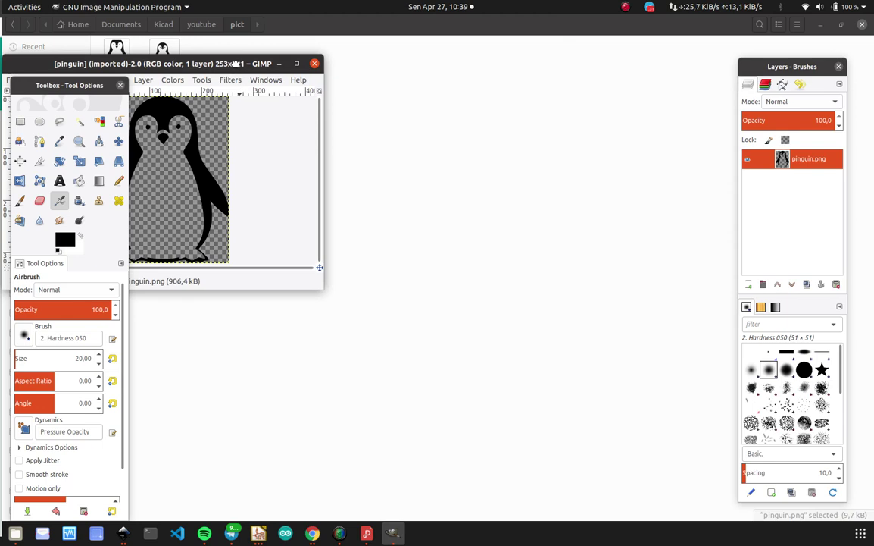
Maximize the penguin image window and examine the outline and transparent areas of the artwork.
drag(236, 63, 461, 82)
ctrl+scroll(429, 179, up, 3)
ctrl+scroll(429, 179, down, 3)
ctrl+scroll(441, 162, up, 1)
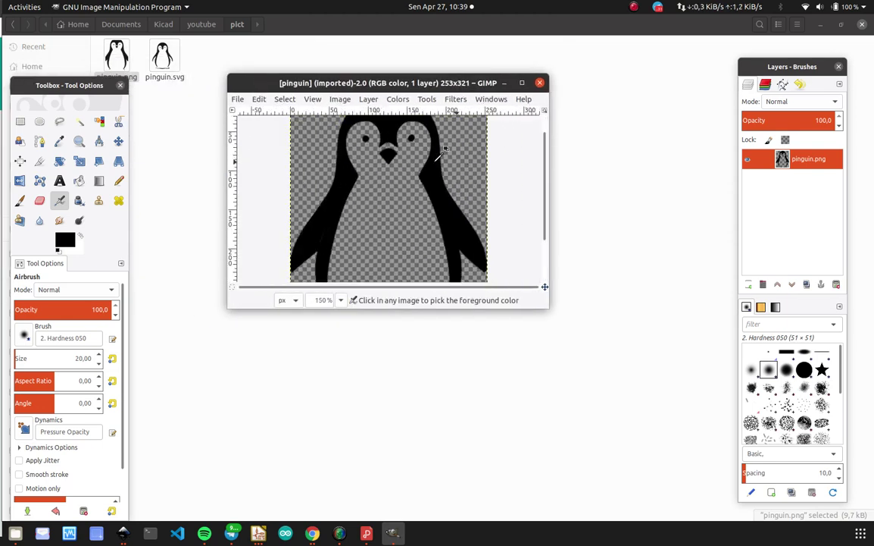
ctrl+scroll(441, 159, down, 2)
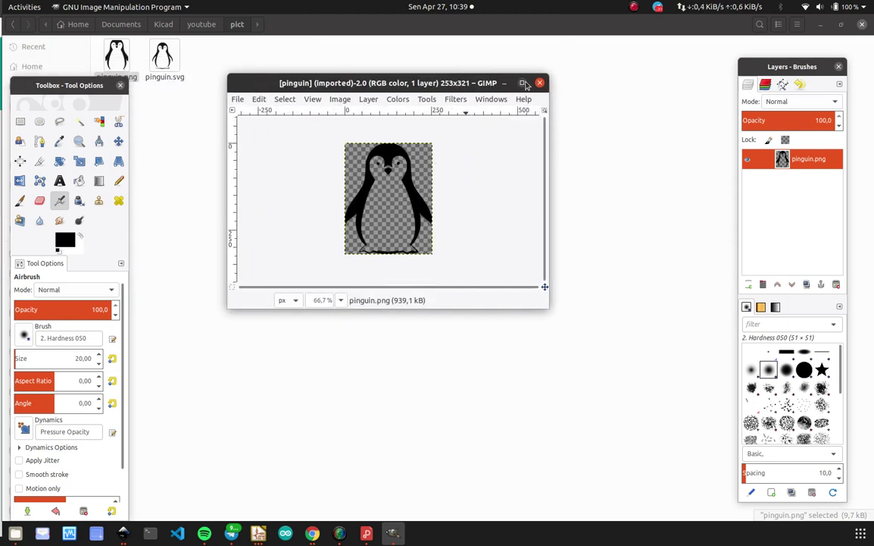
click(523, 83)
ctrl+scroll(455, 274, up, 2)
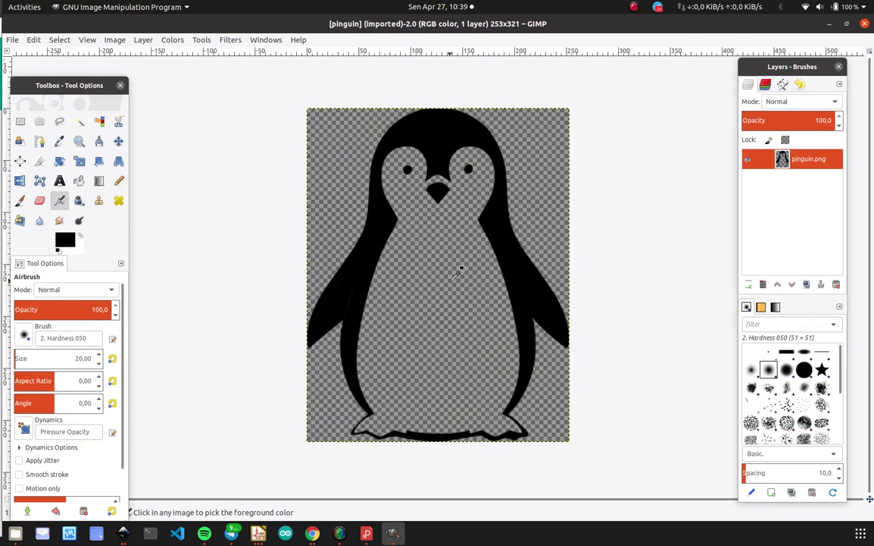
ctrl+scroll(455, 278, down, 1)
ctrl+scroll(454, 277, up, 1)
ctrl+scroll(455, 277, down, 1)
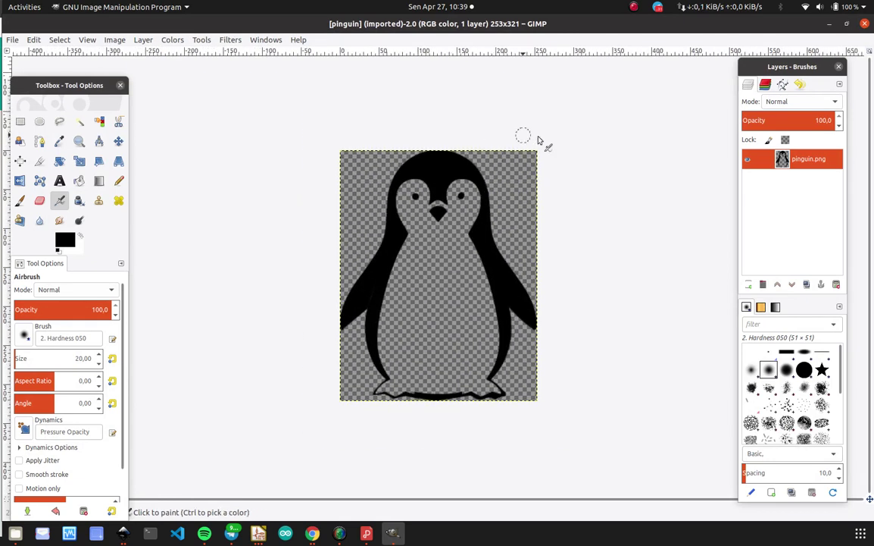
Add a new transparent layer of 253 × 321 px and place it below the pinguin.png layer.
click(748, 284)
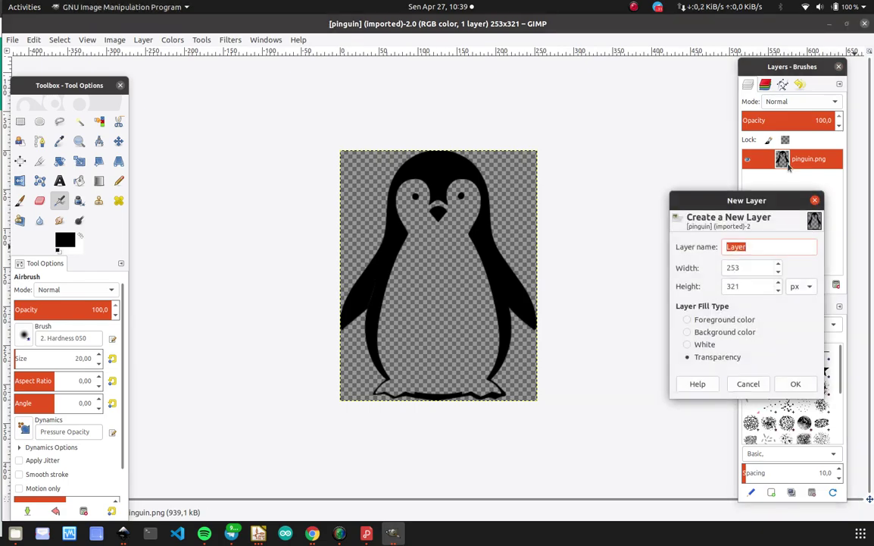
click(804, 384)
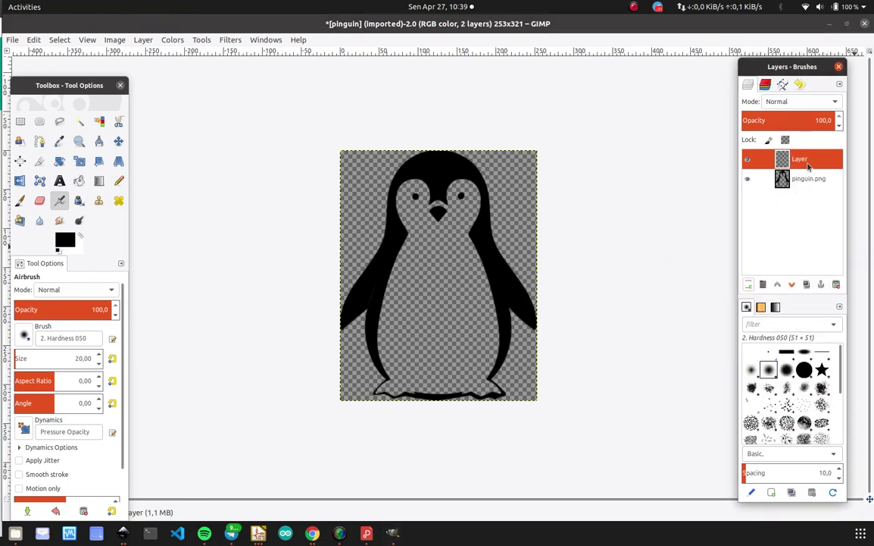
drag(803, 159, 808, 198)
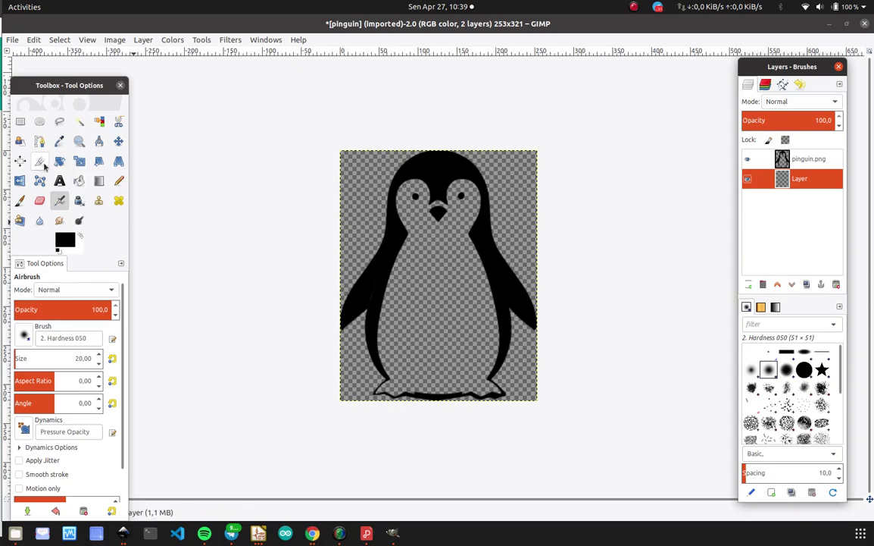
Try filling the new lower layer with black using Bucket Fill, and undo the fill.
click(79, 180)
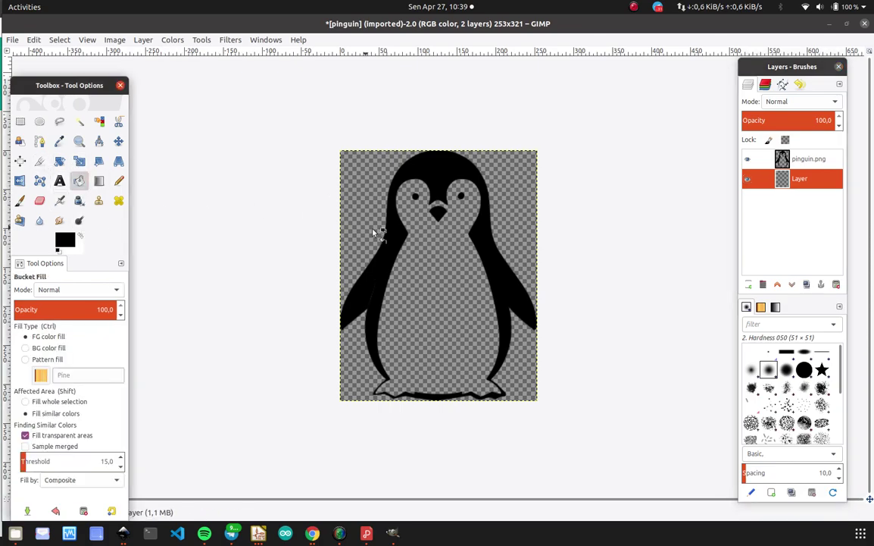
click(421, 251)
key(ctrl)
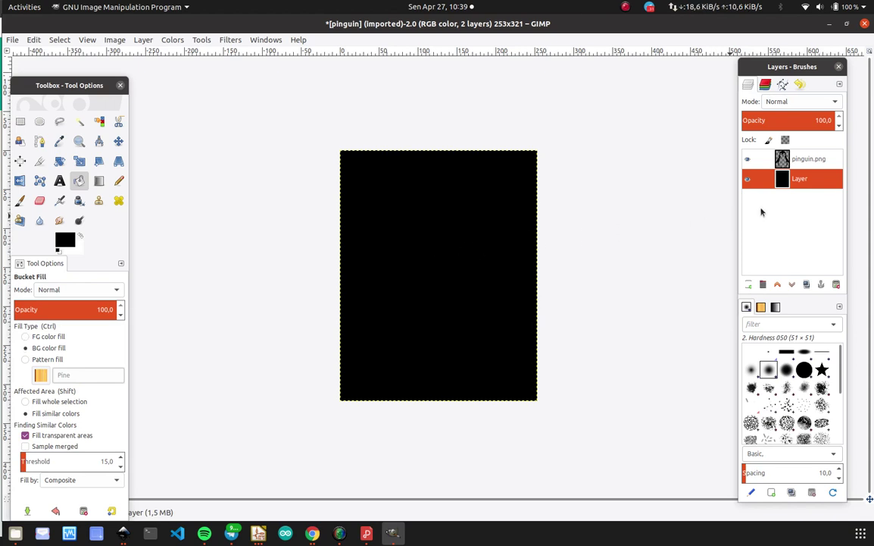
key(ctrl+x)
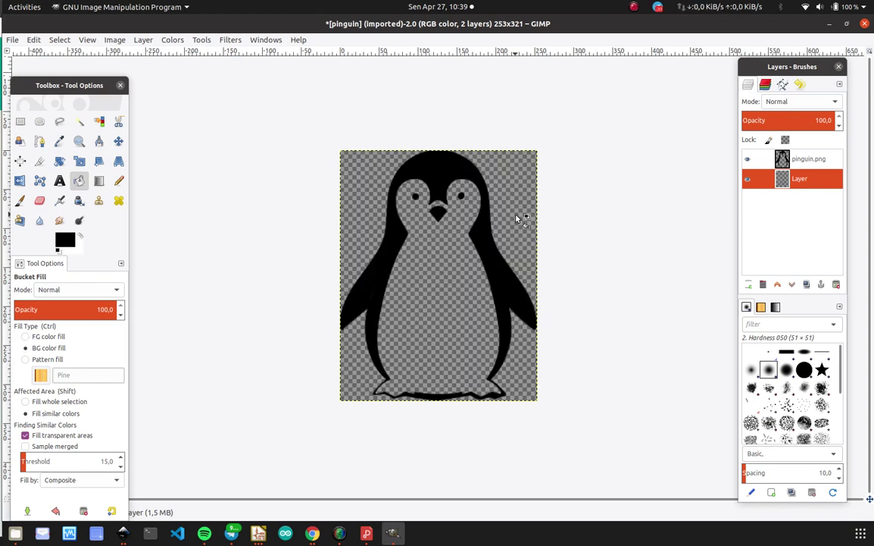
Make white the foreground color and fill the lower layer with it.
click(79, 238)
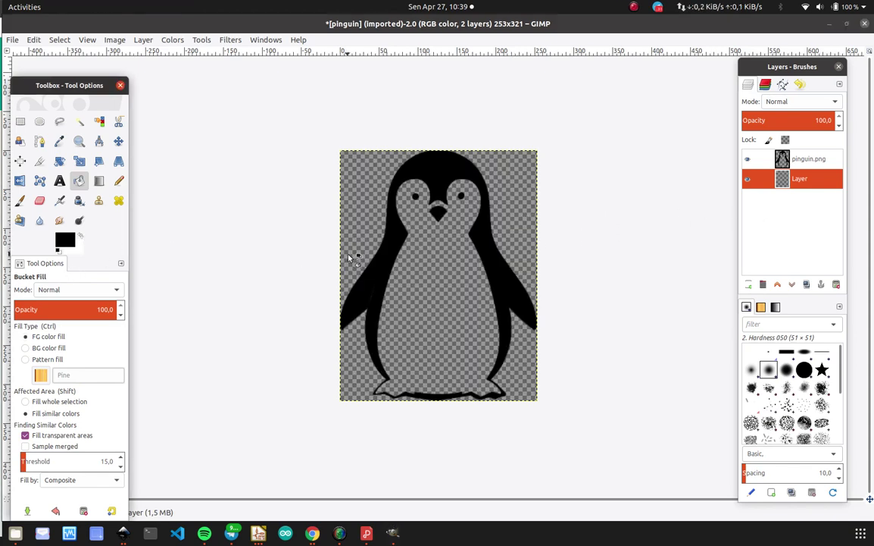
click(80, 238)
click(441, 269)
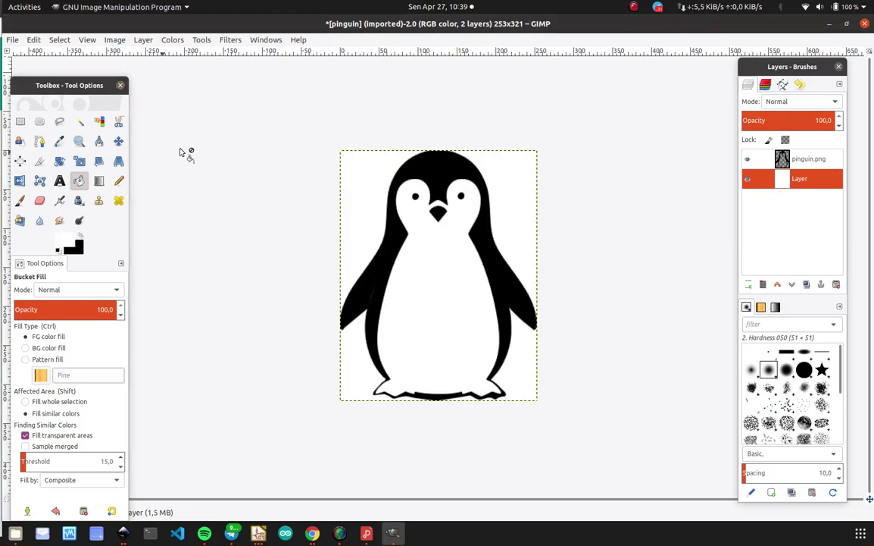
Fill the transparent belly area on the pinguin.png layer with white using Bucket Fill.
click(808, 159)
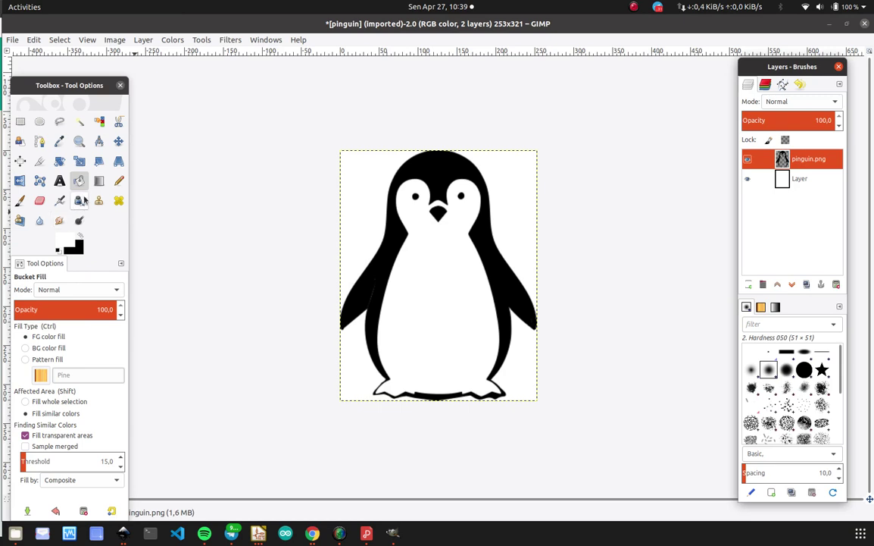
click(80, 180)
click(444, 259)
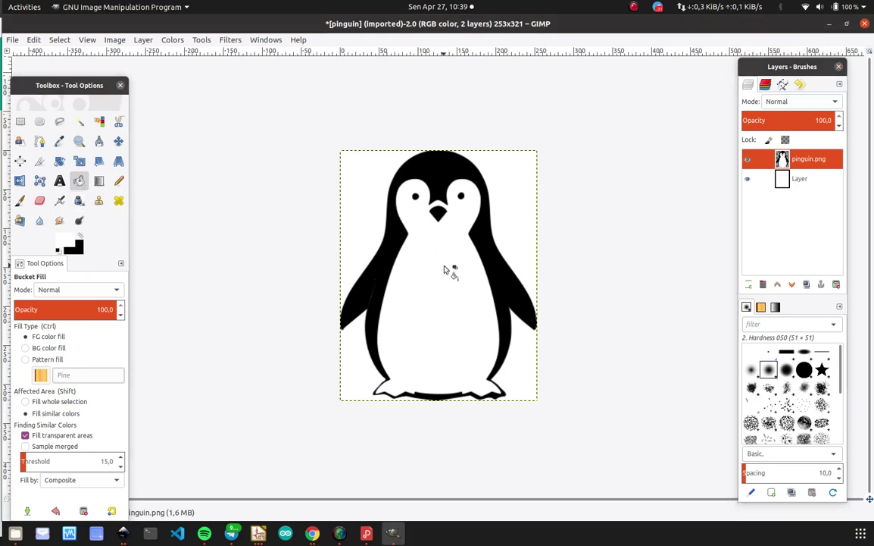
click(81, 237)
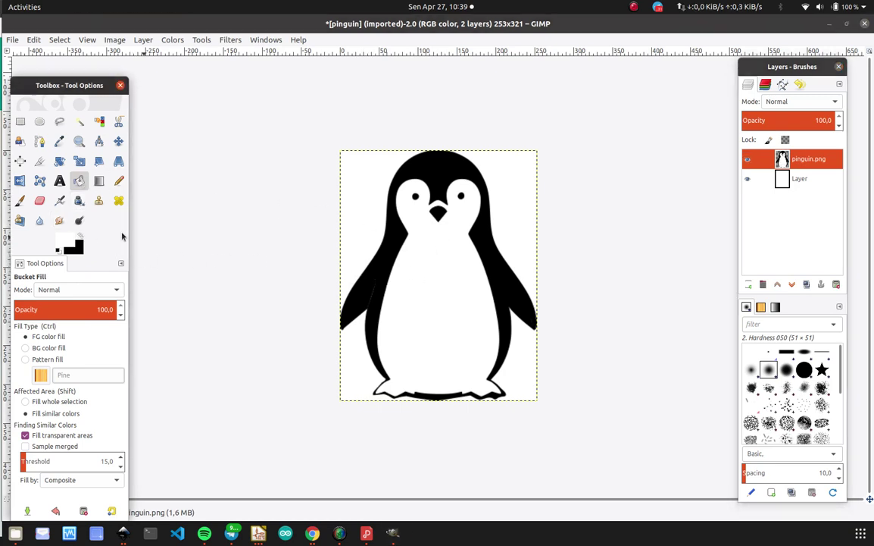
Swap the foreground colour to black and bucket-fill the penguin's white face, eye, beak, belly and foot areas.
click(79, 236)
click(447, 295)
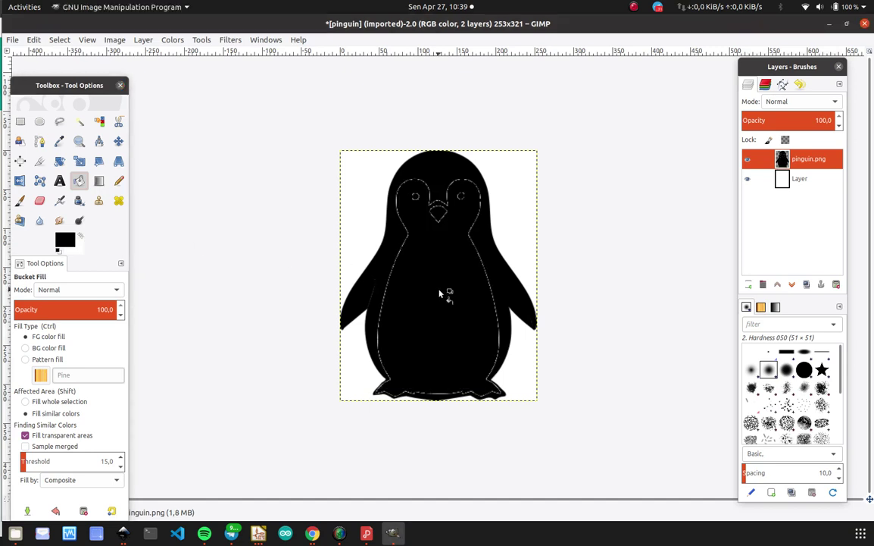
Paint with the black Paintbrush at size 20 over the white outlines around the penguin's face and upper belly.
ctrl+scroll(453, 302, up, 3)
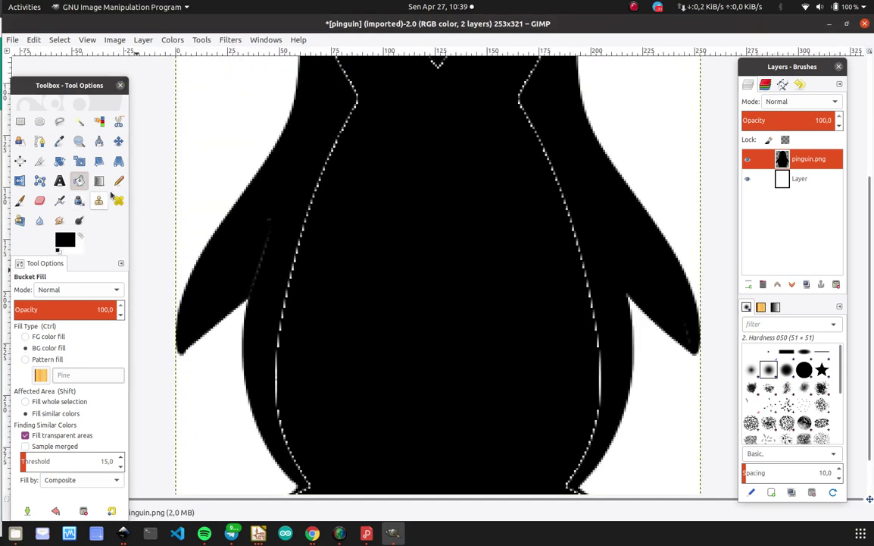
click(20, 200)
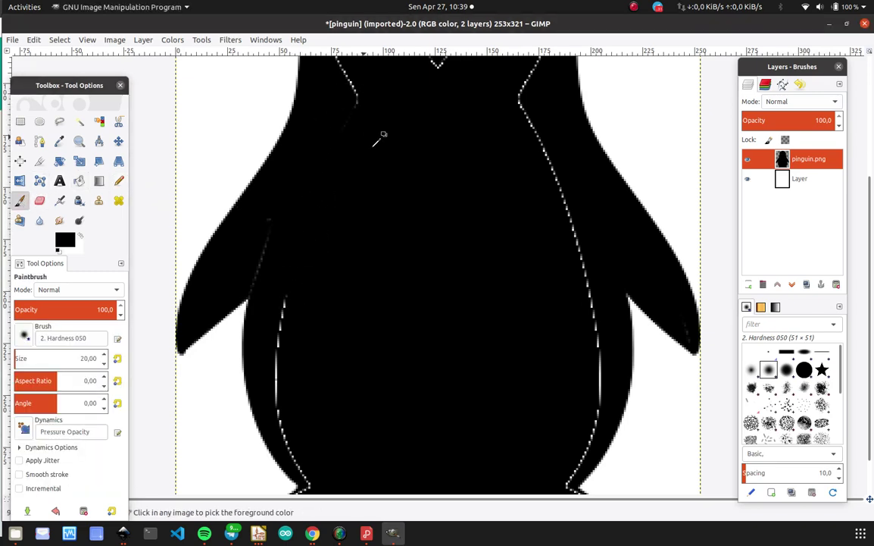
ctrl+scroll(381, 144, down, 3)
ctrl+scroll(381, 144, up, 3)
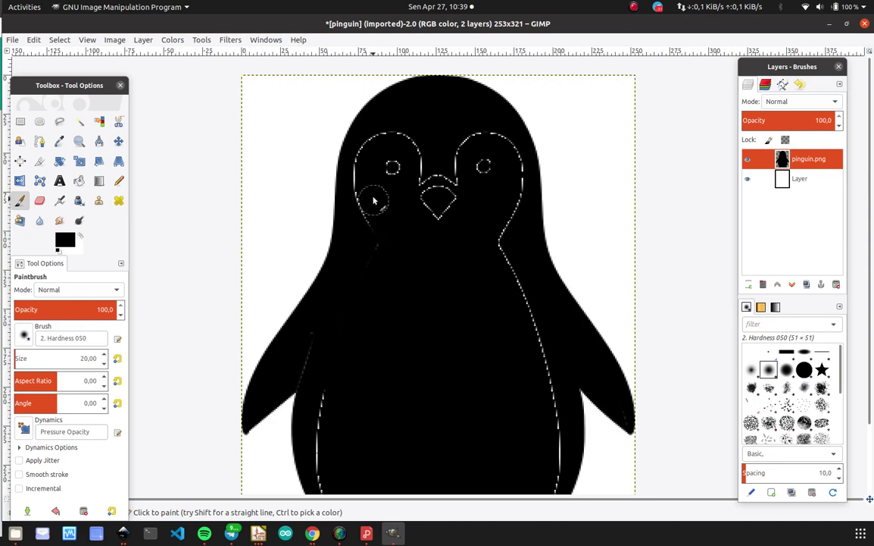
mouse_move(367, 160)
mouse_down()
mouse_move(371, 216)
mouse_move(365, 160)
mouse_move(362, 176)
mouse_move(428, 134)
mouse_move(371, 163)
mouse_move(390, 148)
mouse_move(434, 178)
mouse_move(403, 203)
mouse_move(462, 181)
mouse_move(441, 150)
mouse_move(514, 171)
mouse_move(500, 245)
mouse_move(518, 175)
mouse_move(502, 239)
mouse_move(531, 345)
mouse_up()
Paint black over the white outlines along both sides of the penguin's lower belly, down to the feet.
ctrl+scroll(535, 337, down, 2)
ctrl+scroll(539, 333, up, 2)
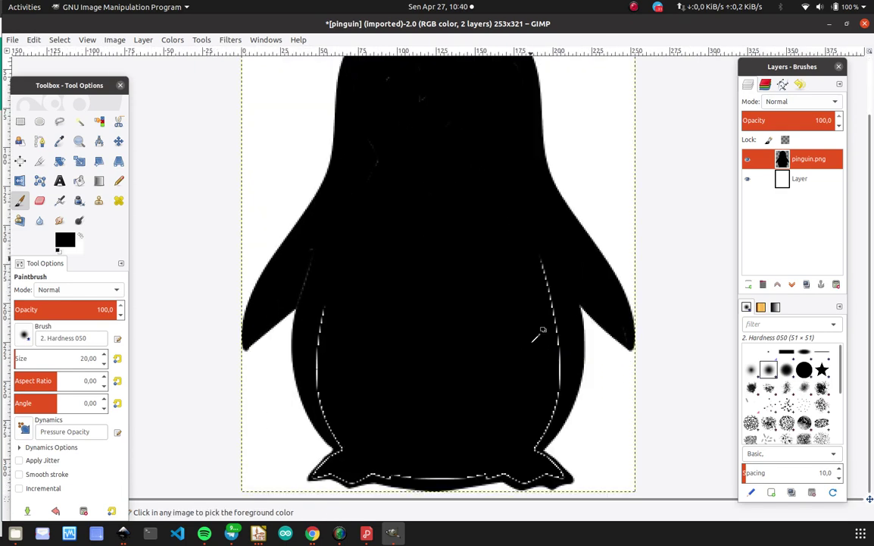
mouse_move(535, 288)
mouse_down()
mouse_move(539, 268)
mouse_move(548, 396)
mouse_move(551, 331)
mouse_move(556, 398)
mouse_move(531, 454)
mouse_move(546, 416)
mouse_up()
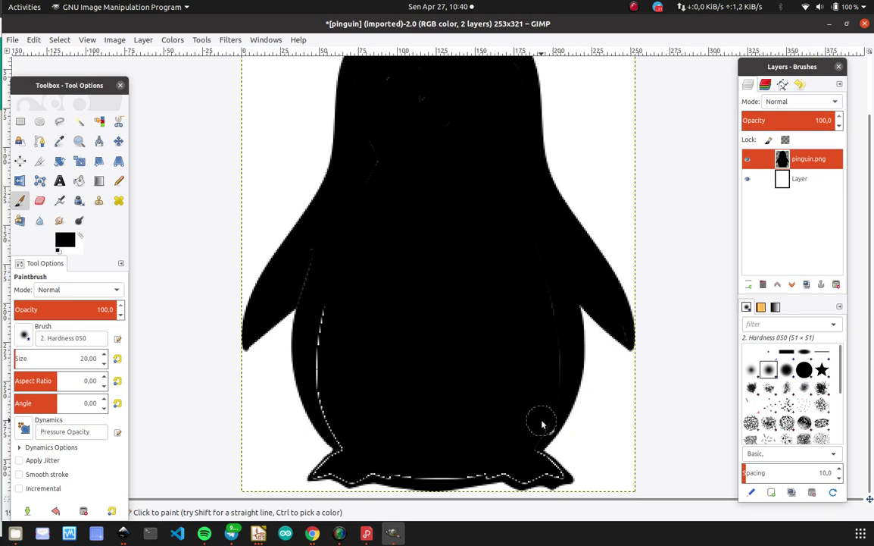
mouse_move(324, 310)
mouse_down()
mouse_move(313, 347)
mouse_move(306, 270)
mouse_move(314, 289)
mouse_up()
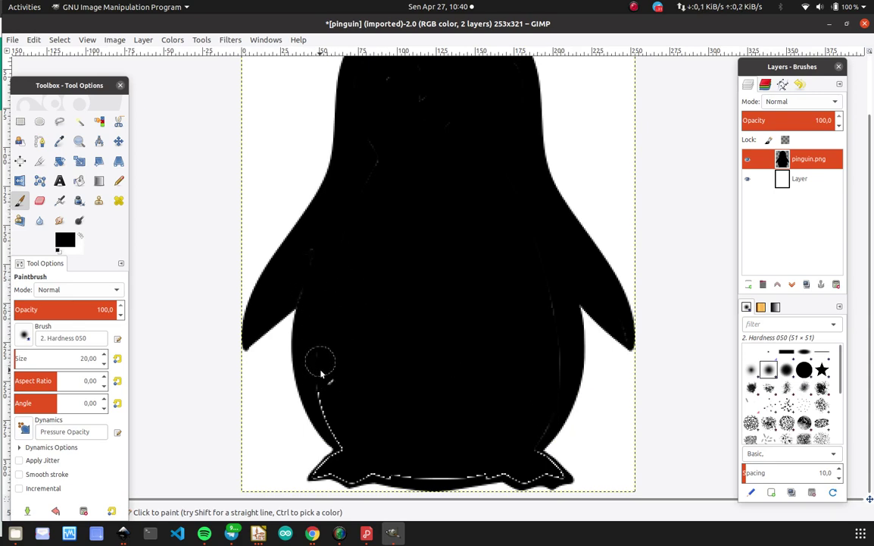
mouse_move(319, 357)
mouse_down()
mouse_move(331, 425)
mouse_move(353, 460)
mouse_move(469, 471)
mouse_move(371, 470)
mouse_up()
Reduce the brush size to 13 and paint black over the white outline along the bottom edge between the feet.
ctrl+scroll(425, 471, up, 3)
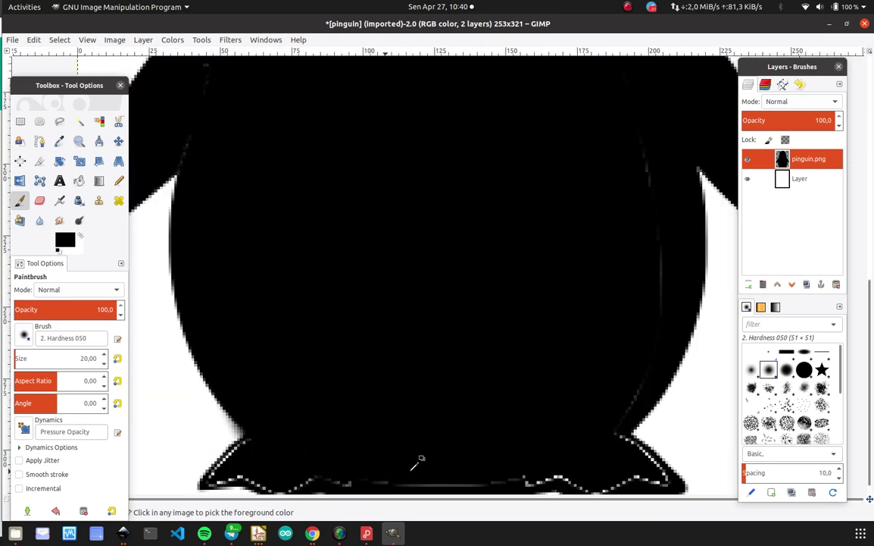
scroll(401, 397, down, 1)
right_click(399, 371)
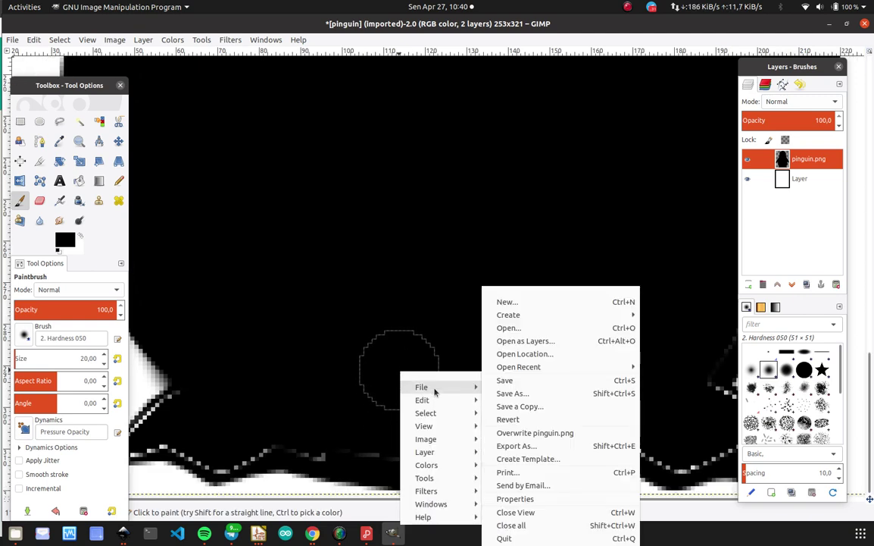
click(357, 289)
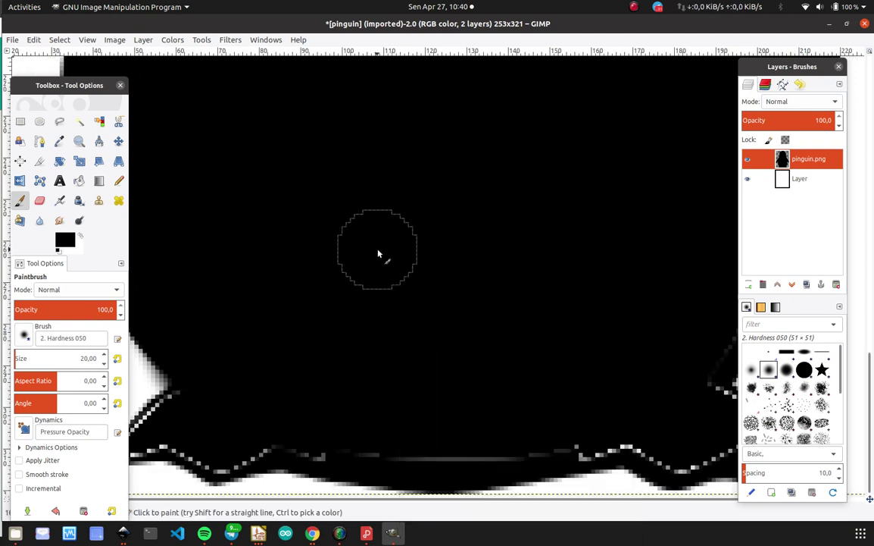
click(105, 365)
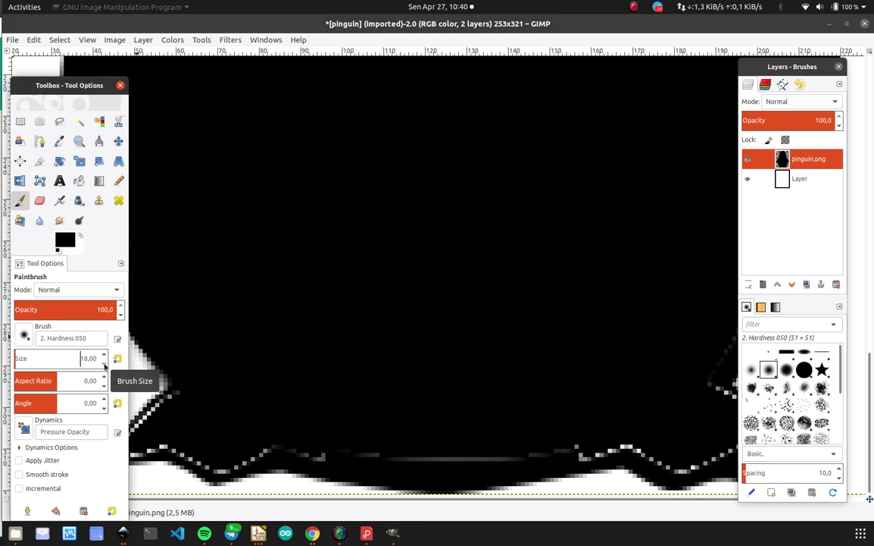
click(105, 366)
click(104, 365)
click(104, 365)
click(105, 364)
click(104, 365)
click(104, 365)
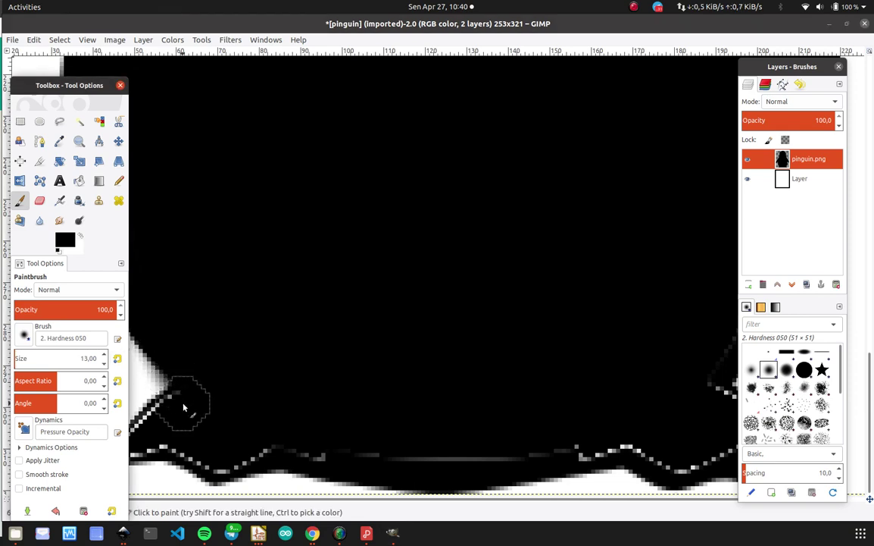
mouse_move(175, 421)
mouse_down()
mouse_move(216, 444)
mouse_move(636, 452)
mouse_up()
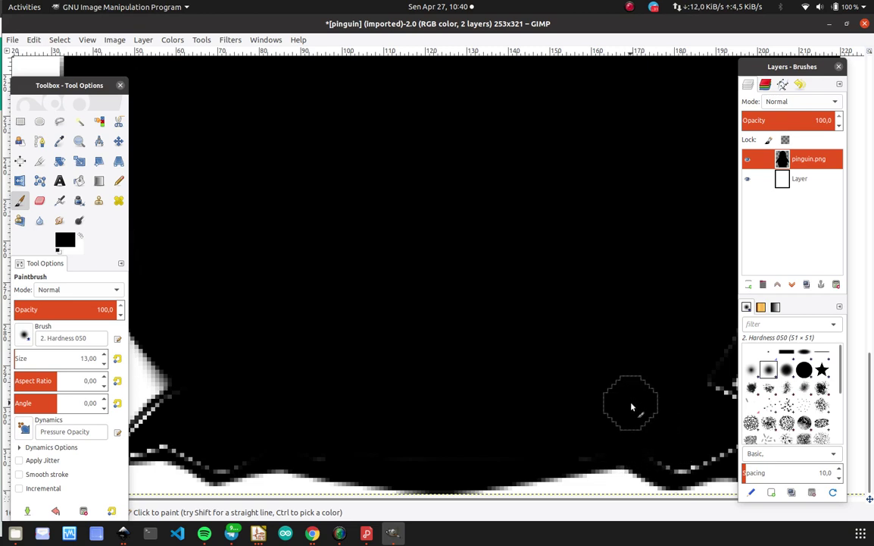
Paint black over the white outlines inside the right foot and along the inner toes of the left foot.
middle_drag(630, 404, 474, 381)
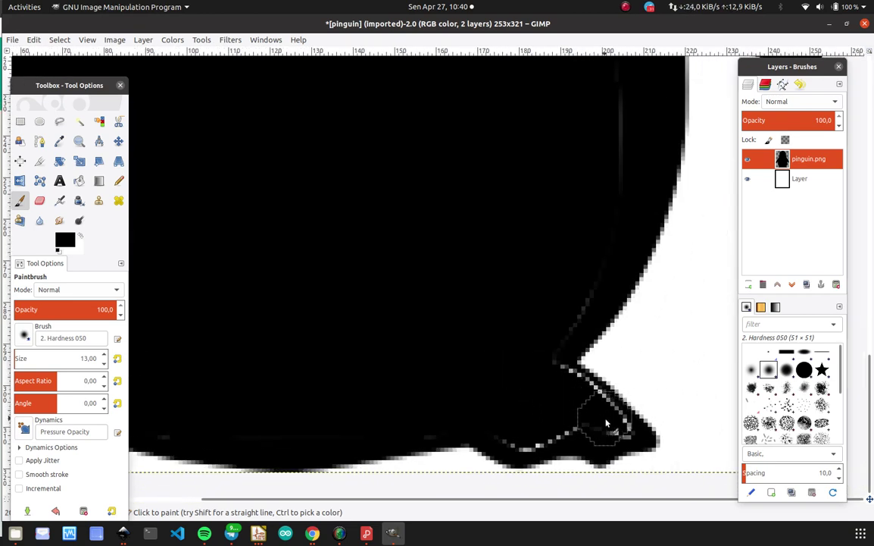
mouse_move(596, 414)
mouse_down()
mouse_move(552, 359)
mouse_move(620, 420)
mouse_move(506, 435)
mouse_move(614, 435)
mouse_move(530, 435)
mouse_up()
ctrl+scroll(530, 435, down, 4)
ctrl+scroll(390, 392, up, 6)
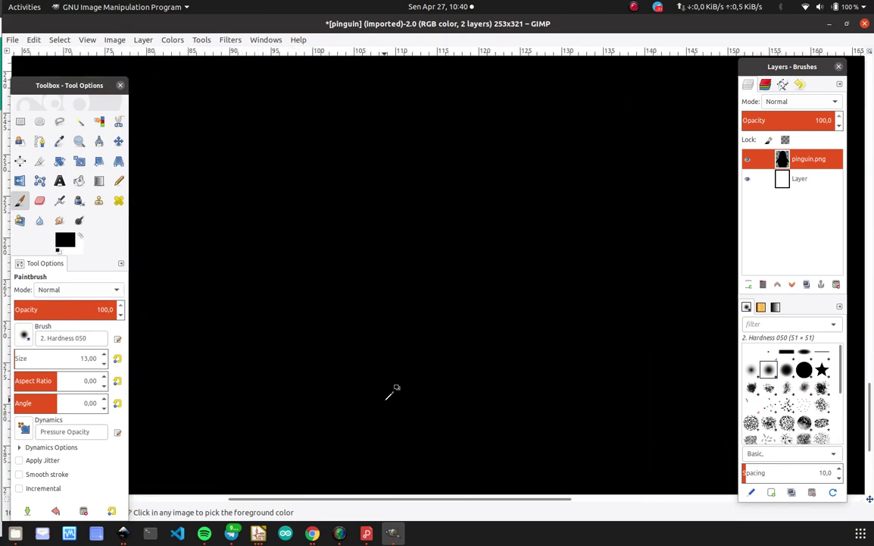
ctrl+scroll(345, 424, down, 3)
scroll(325, 440, up, 5)
scroll(319, 441, down, 5)
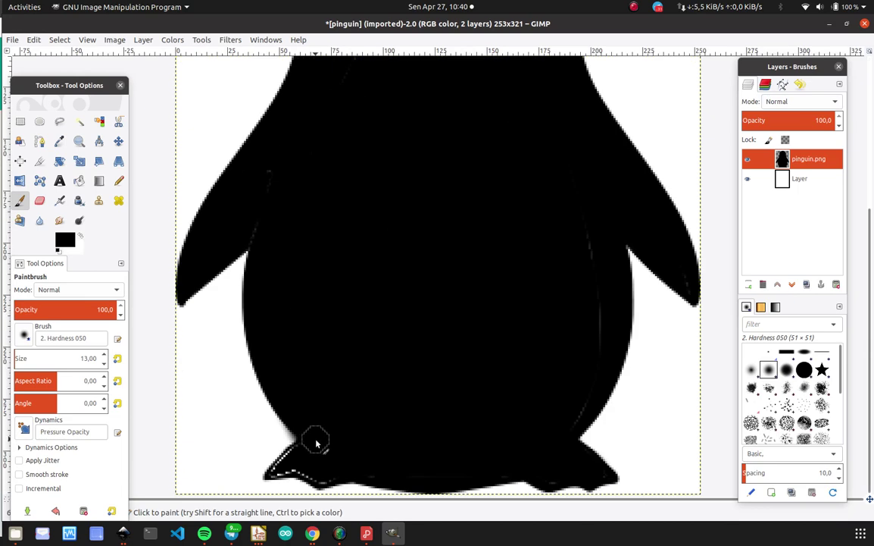
ctrl+scroll(318, 445, up, 2)
ctrl+scroll(316, 449, up, 1)
scroll(309, 459, down, 2)
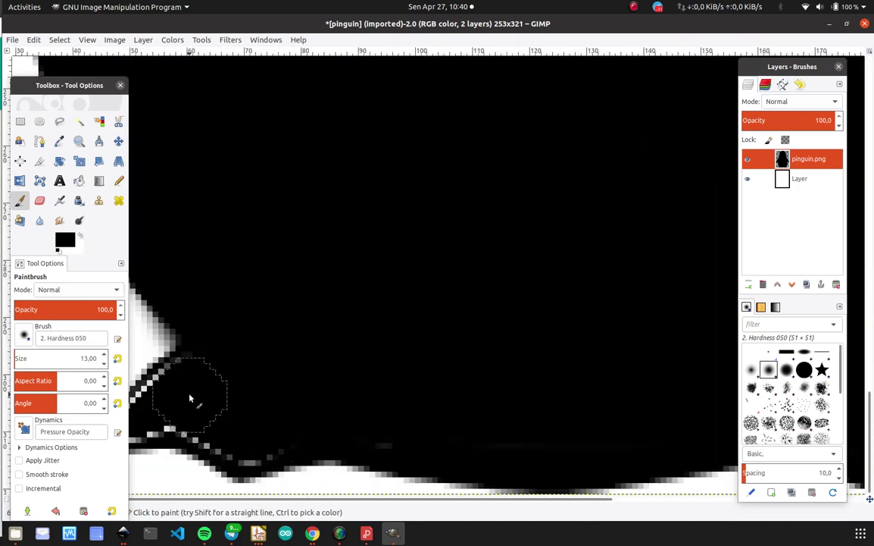
mouse_move(196, 425)
mouse_down()
mouse_move(255, 452)
mouse_move(303, 442)
mouse_up()
ctrl+scroll(319, 427, down, 1)
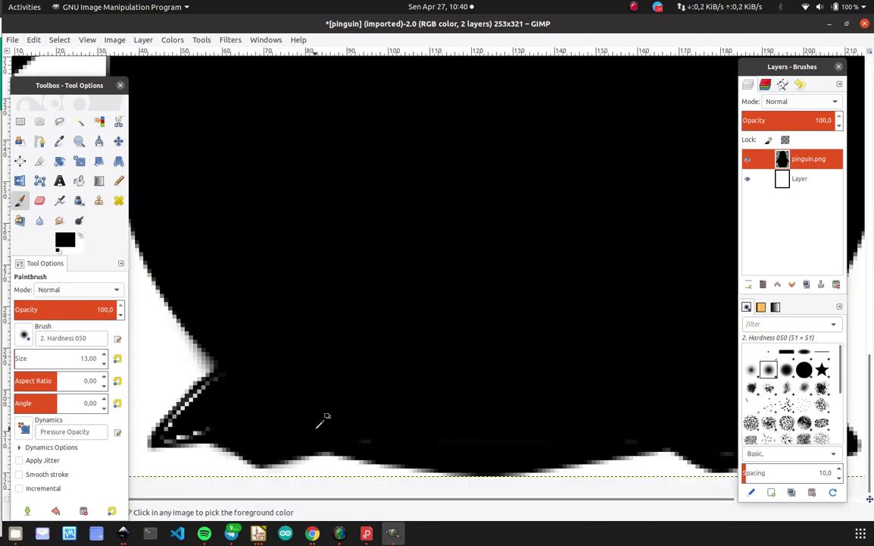
Reduce the brush size to 8 and paint over the remaining white outline at the tip of the left foot.
ctrl+scroll(197, 428, down, 2)
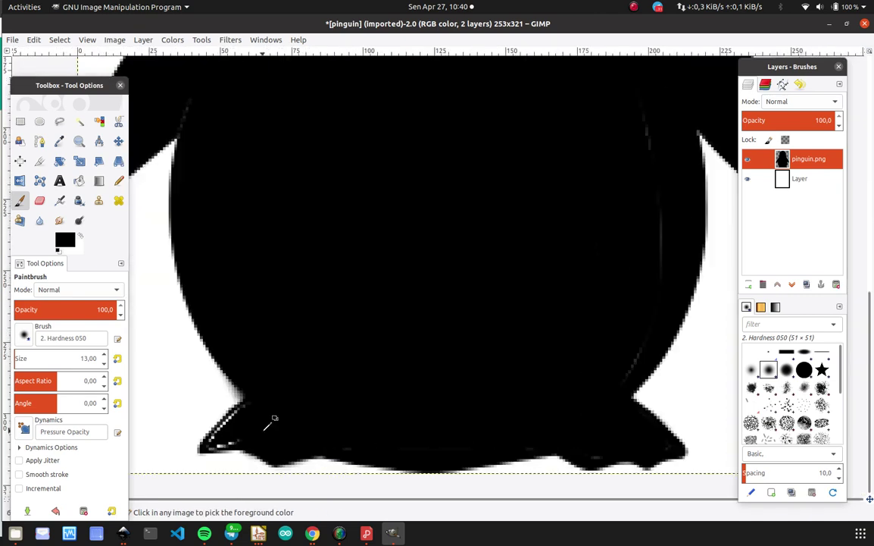
ctrl+scroll(269, 435, up, 2)
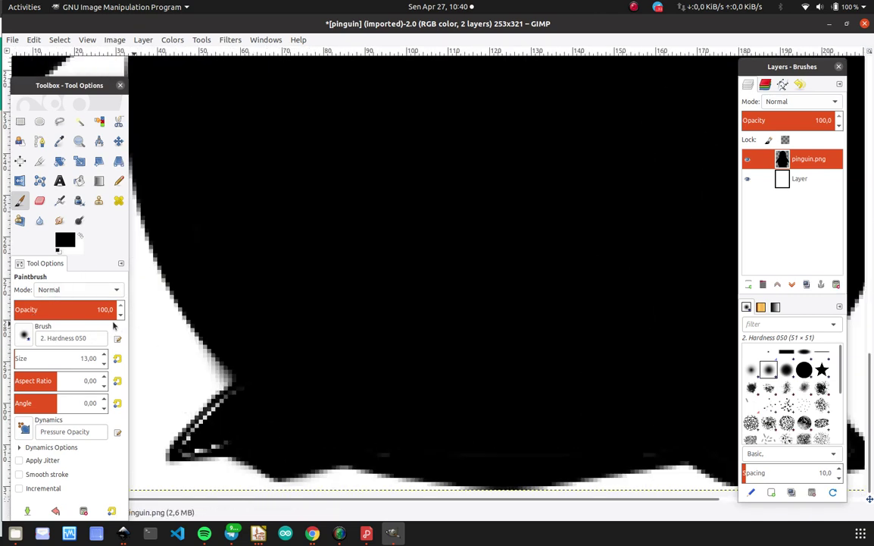
click(104, 364)
click(104, 363)
click(104, 364)
click(103, 364)
click(104, 363)
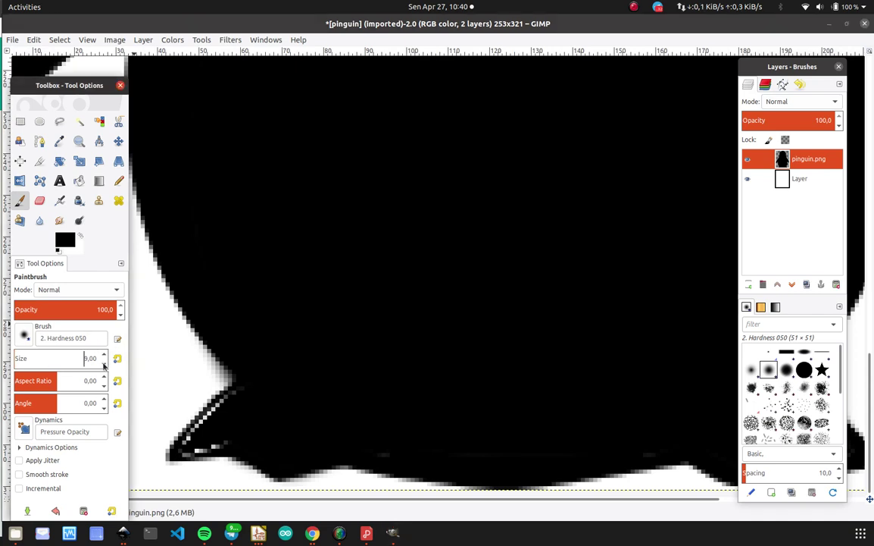
mouse_move(222, 403)
mouse_down()
mouse_move(230, 400)
mouse_move(196, 440)
mouse_move(345, 455)
mouse_up()
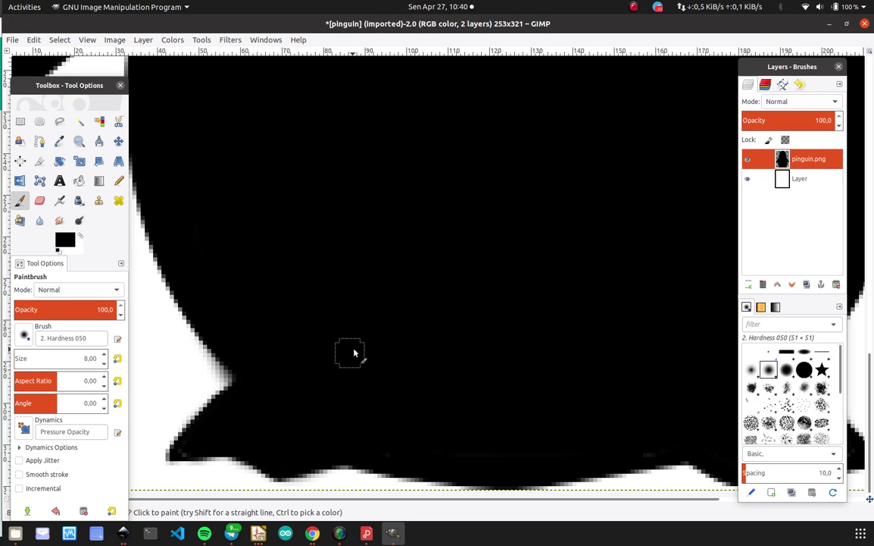
ctrl+scroll(359, 341, down, 3)
ctrl+scroll(421, 316, down, 2)
ctrl+scroll(430, 302, up, 2)
ctrl+scroll(445, 296, down, 2)
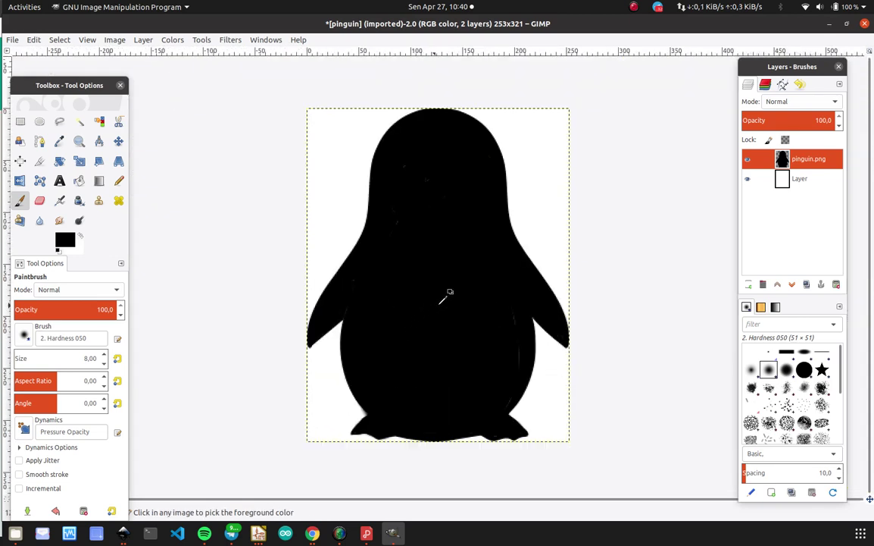
ctrl+scroll(480, 277, up, 2)
ctrl+scroll(482, 275, down, 2)
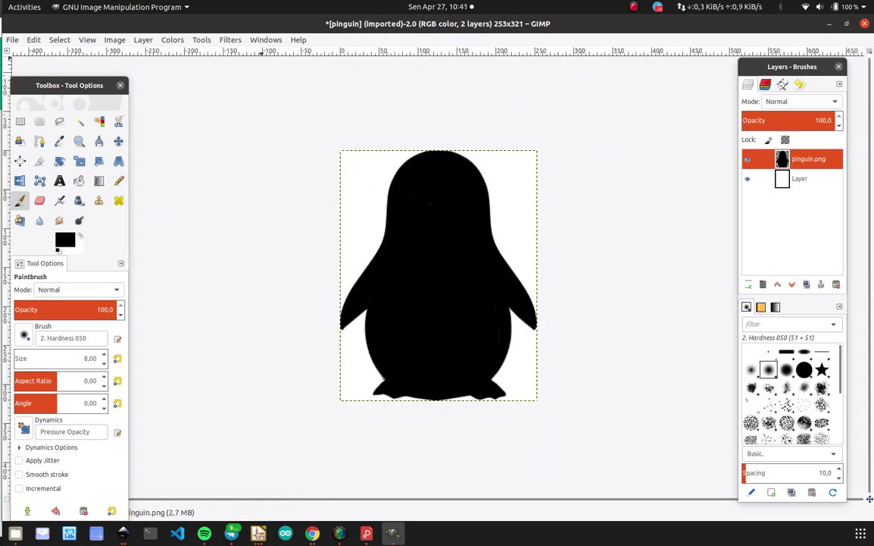
Export the silhouette as pinguin_ol.png into the pict folder with the default PNG options.
click(12, 39)
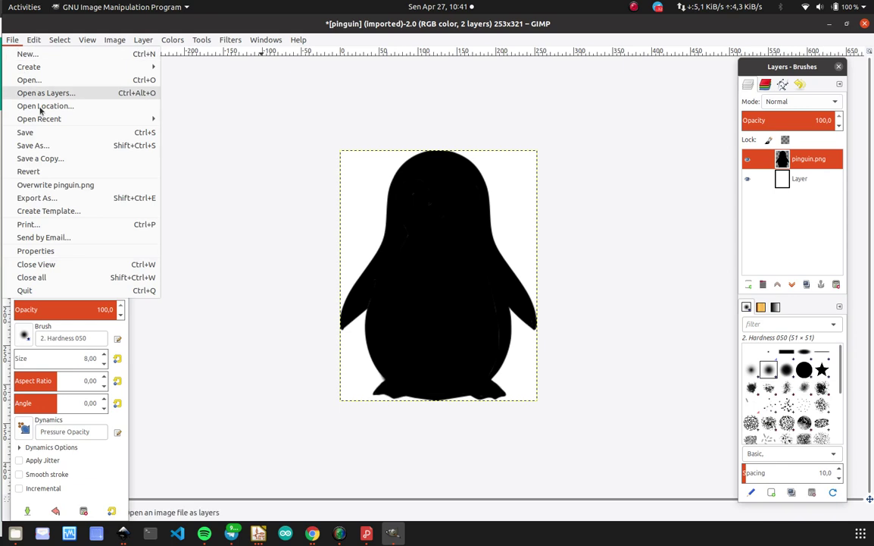
click(75, 200)
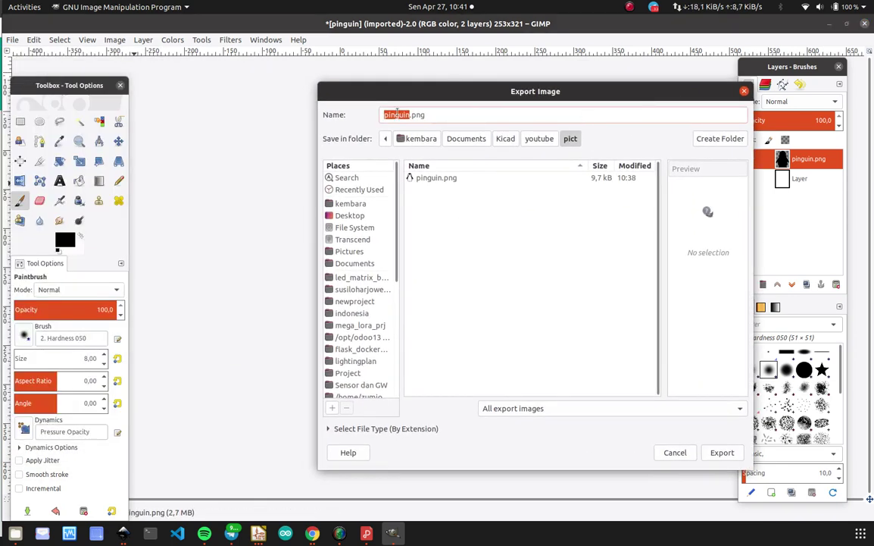
click(409, 114)
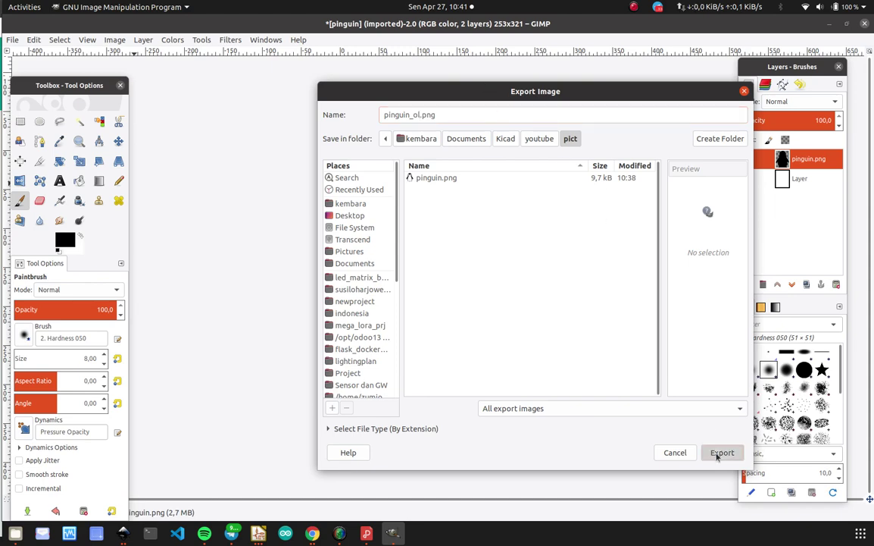
click(720, 453)
click(595, 341)
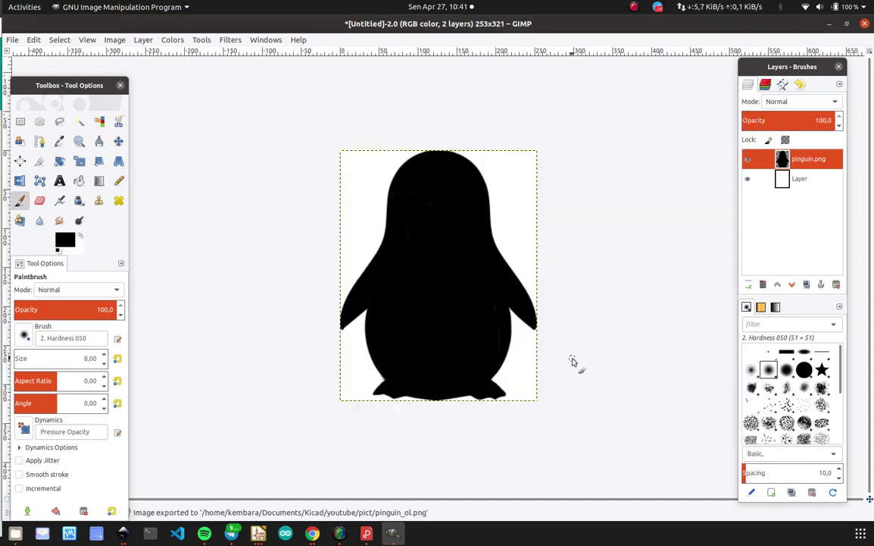
Switch to the file manager, view pinguin_ol.png in the image viewer, close it and return to GIMP.
click(16, 533)
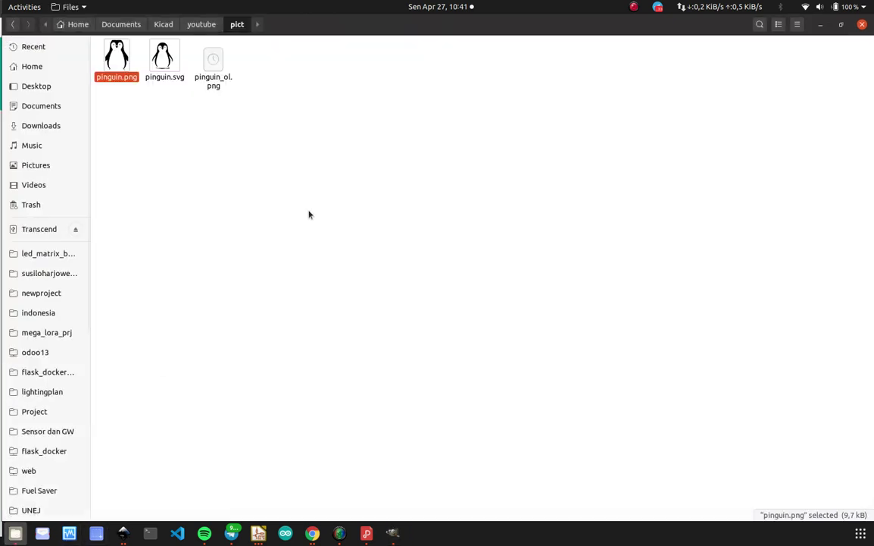
double_click(212, 59)
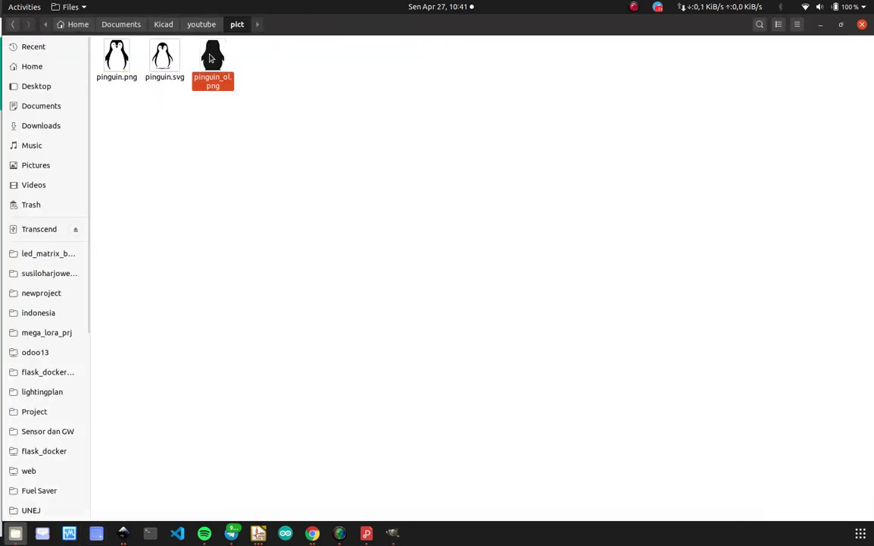
scroll(456, 325, down, 6)
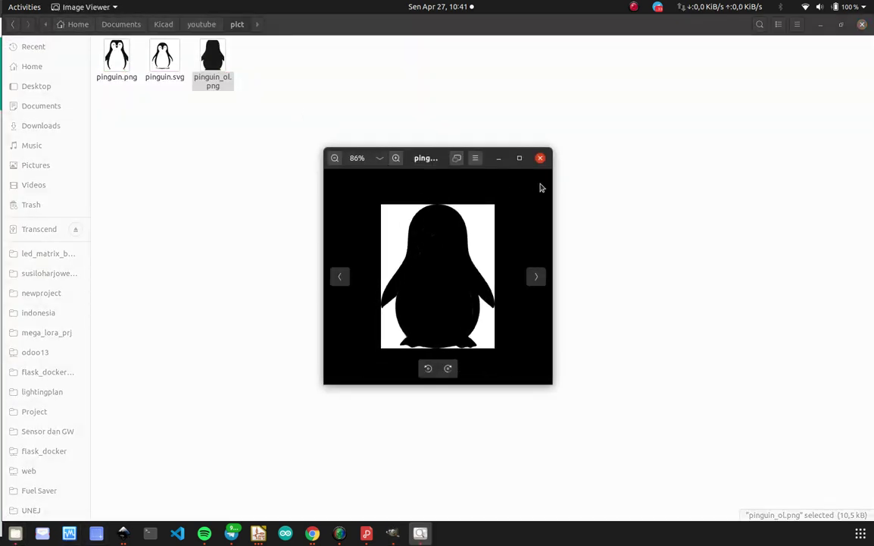
click(540, 157)
click(467, 210)
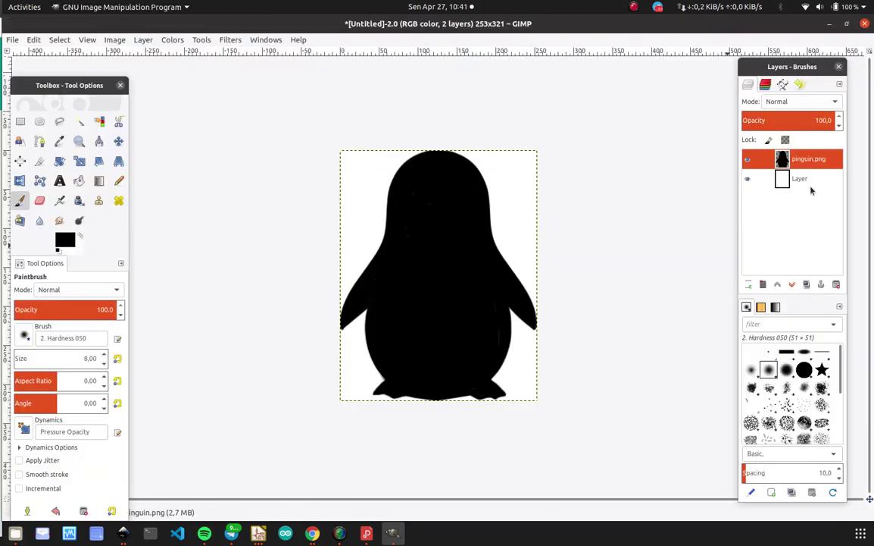
Clear the white content of the bottom layer named Layer to make the background transparent.
click(808, 180)
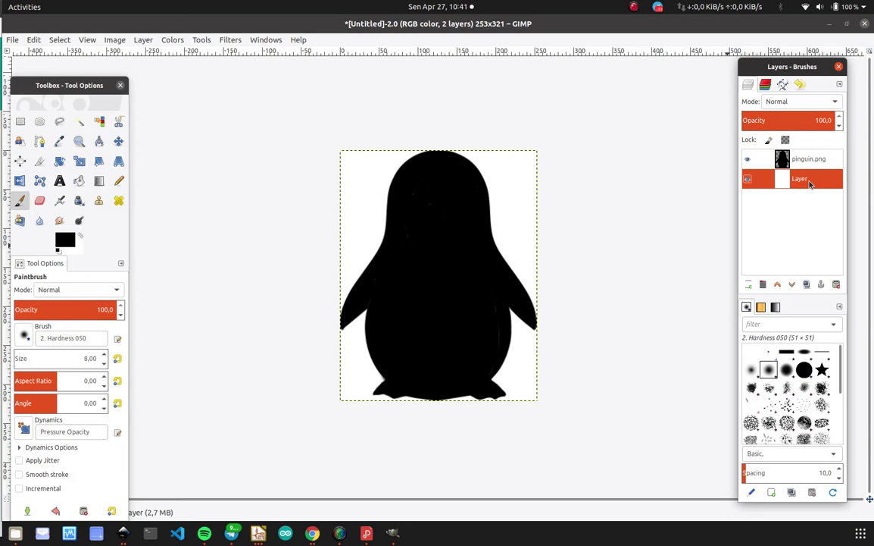
key(Delete)
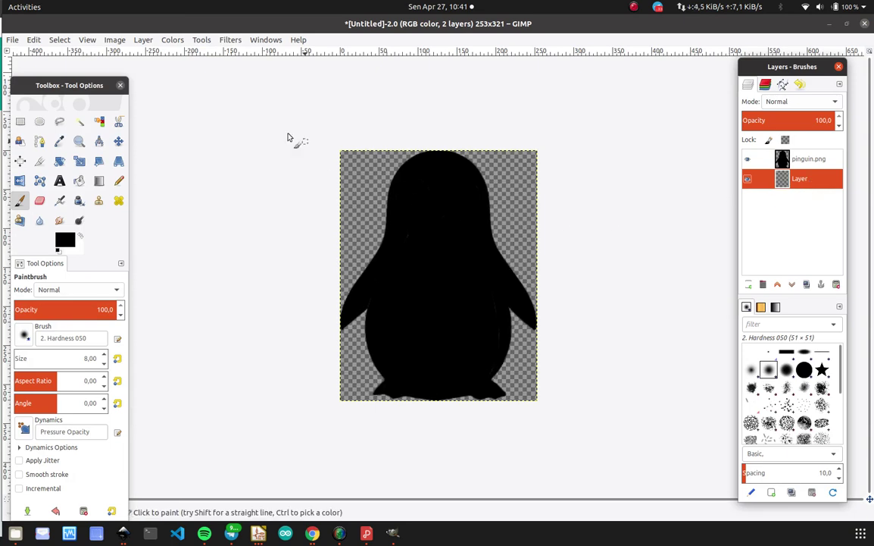
Export the transparent silhouette over the existing pinguin_ol.png in the pict folder, keeping the default PNG options.
click(12, 39)
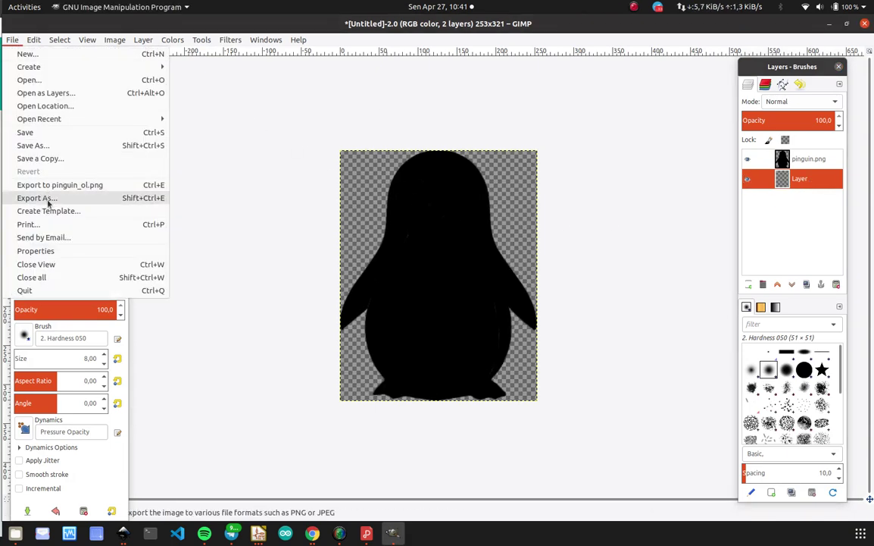
click(48, 202)
double_click(446, 178)
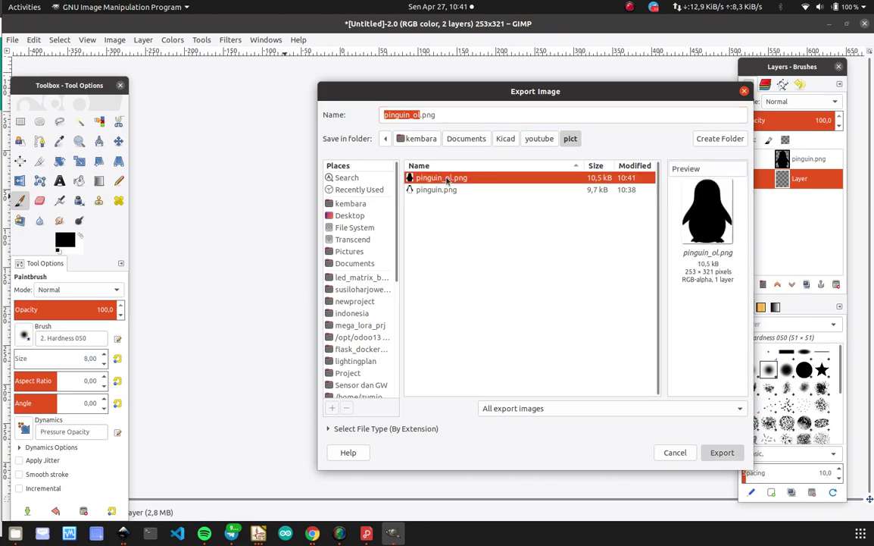
click(611, 314)
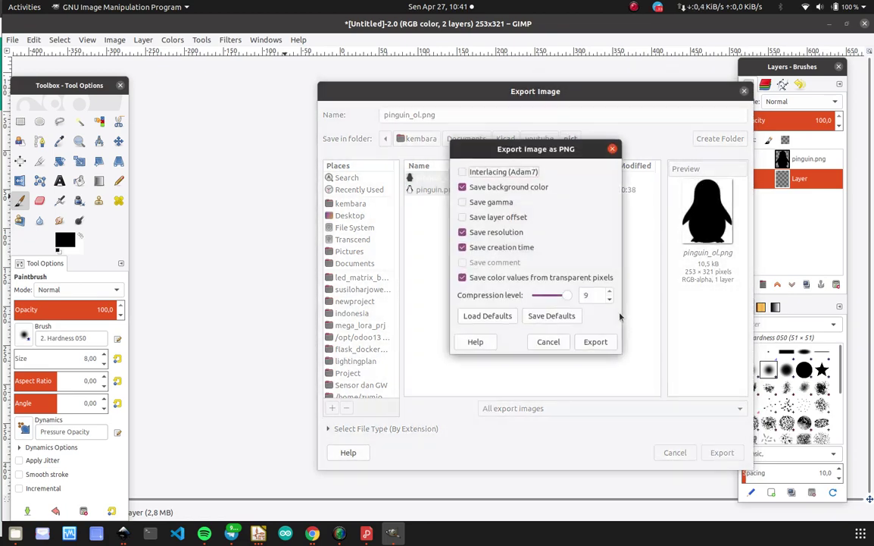
click(593, 341)
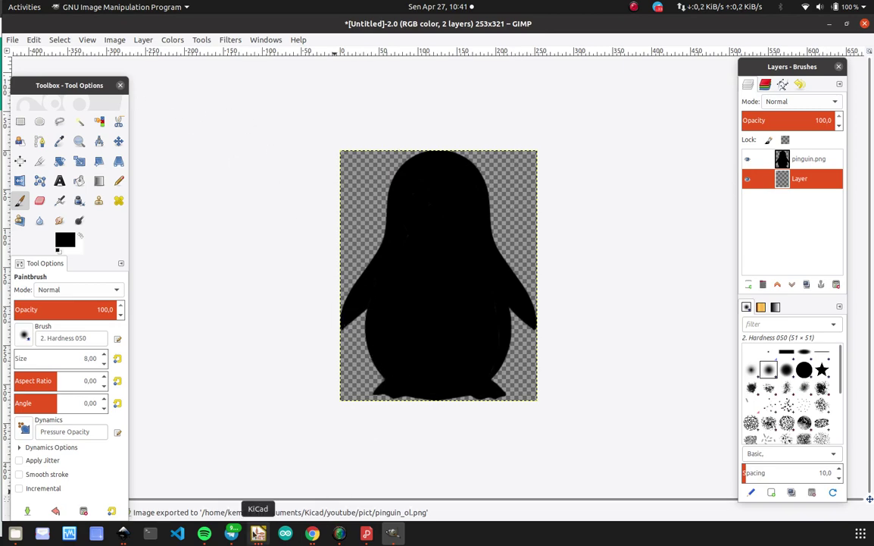
Switch to the KiCad project manager and open the Bitmap to Component Converter.
click(258, 532)
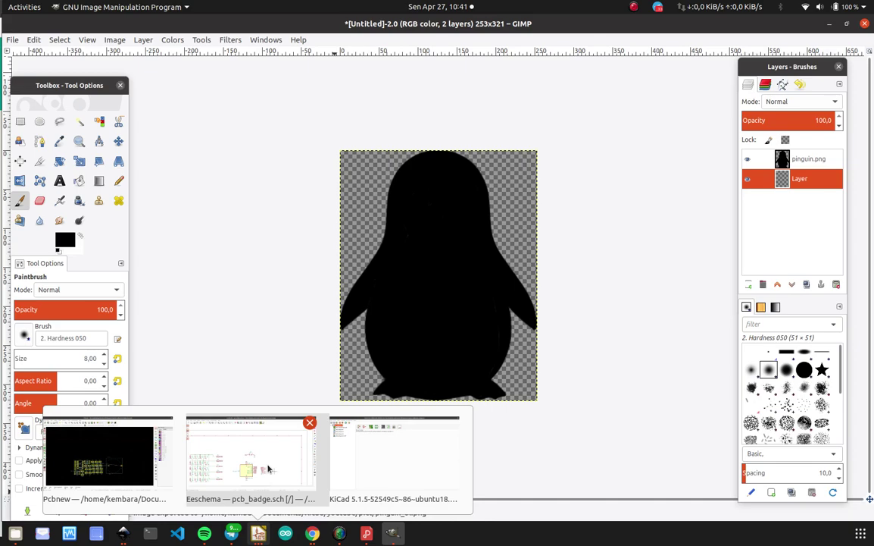
click(432, 447)
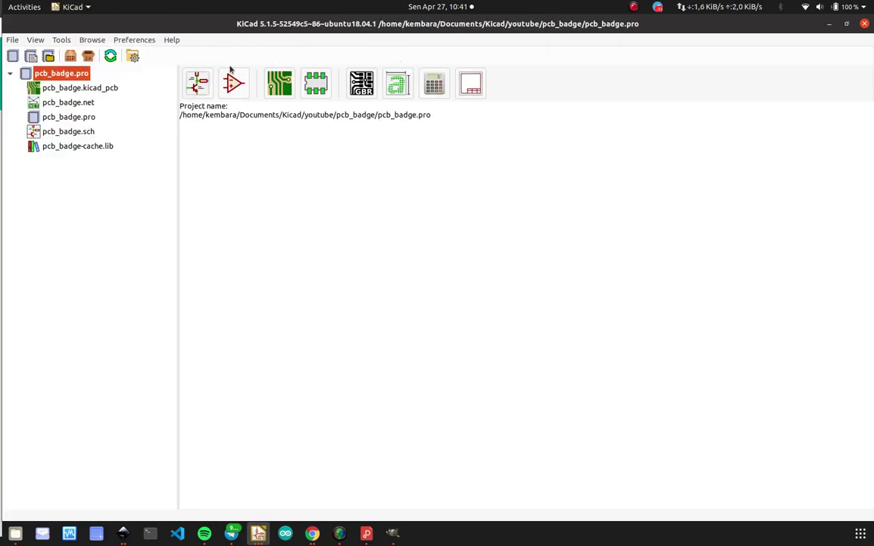
click(394, 87)
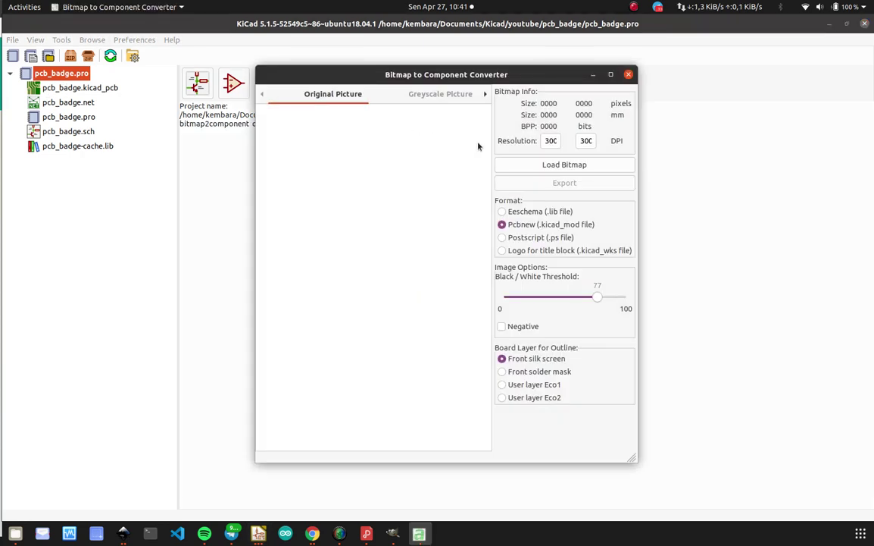
Load the bitmap pinguin_ol.png from the Kicad/youtube/pict folder into the converter.
click(531, 166)
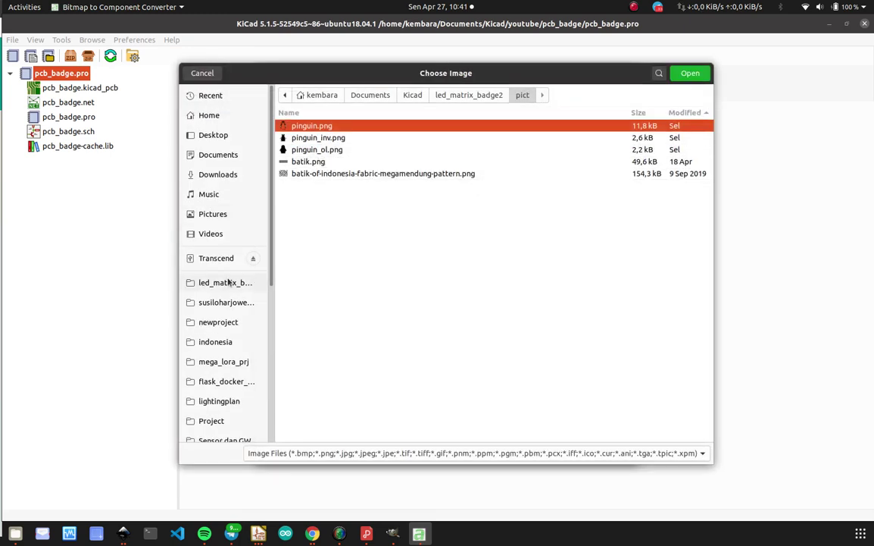
click(385, 95)
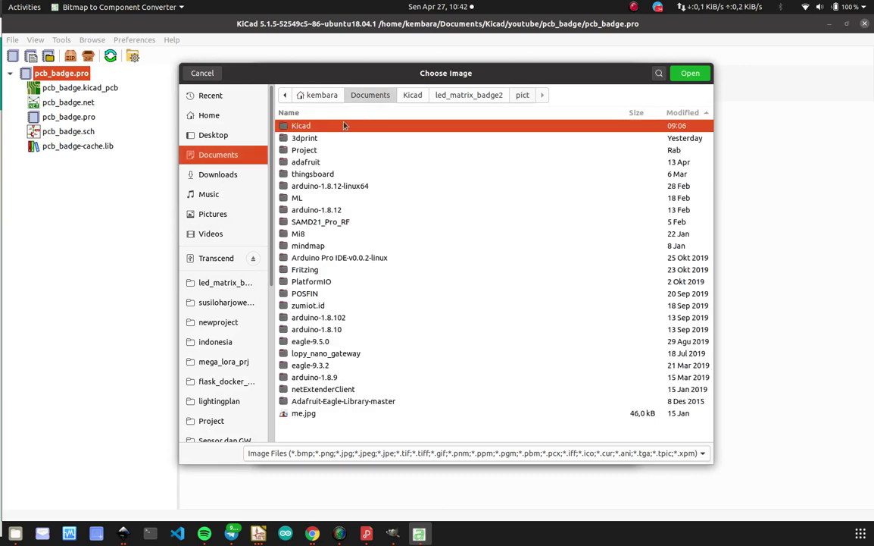
double_click(332, 125)
double_click(332, 126)
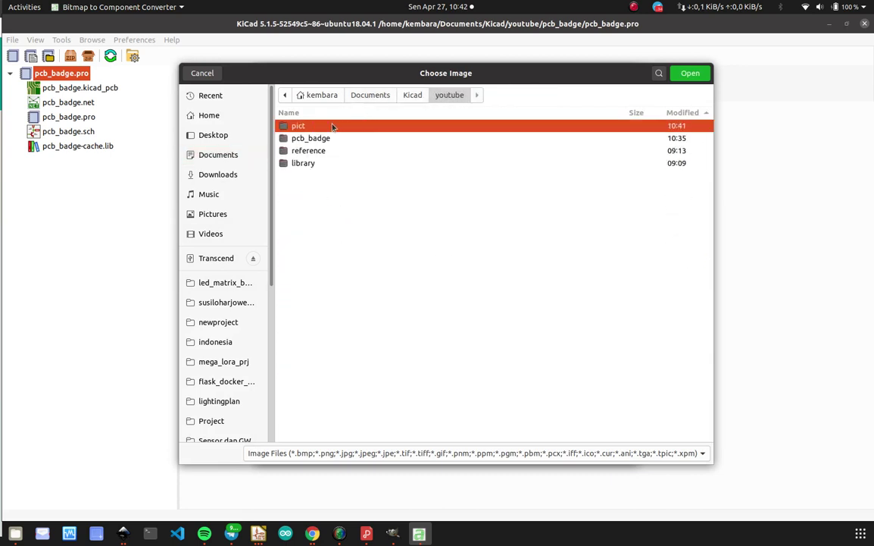
double_click(331, 126)
double_click(333, 126)
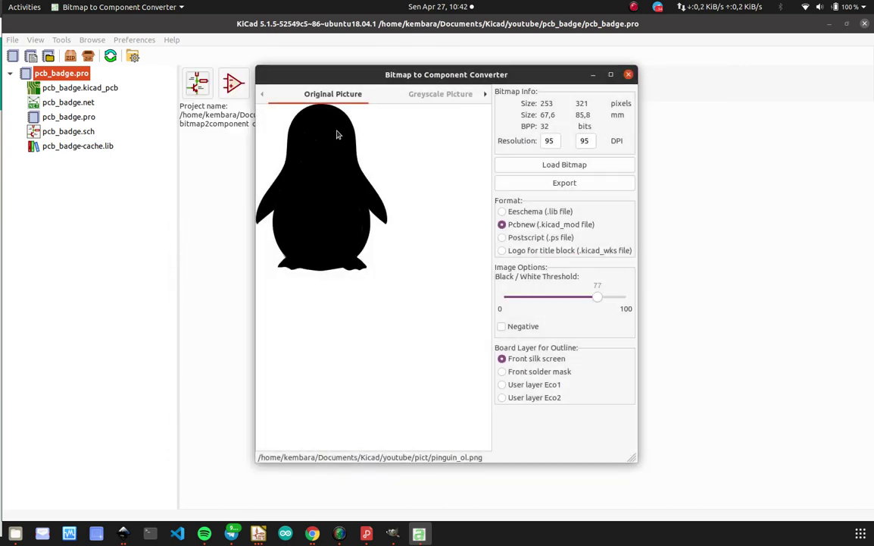
Compare the original, greyscale and black-and-white previews of the penguin bitmap.
double_click(550, 140)
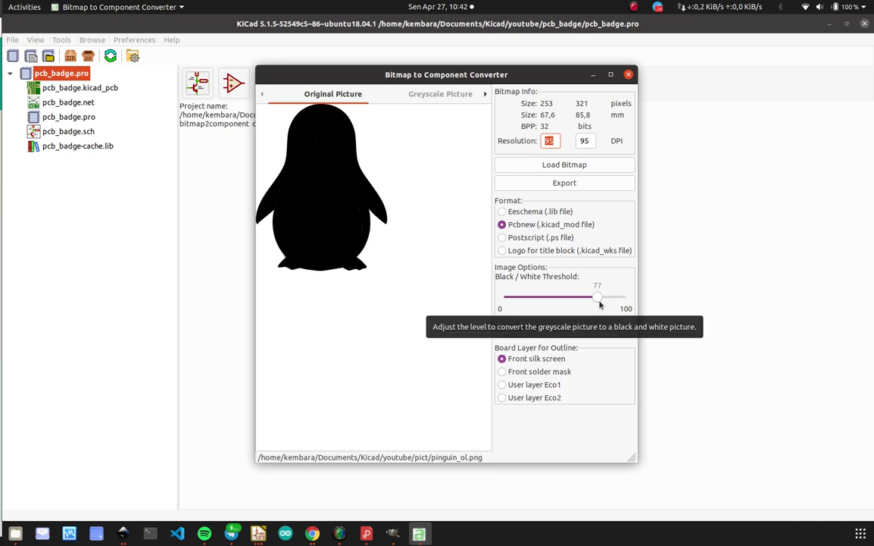
click(432, 93)
click(485, 94)
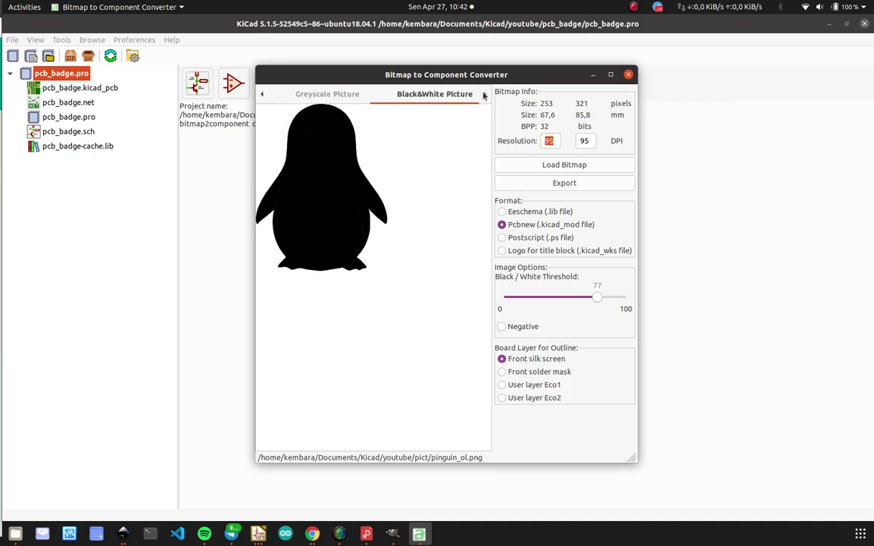
click(262, 94)
click(263, 94)
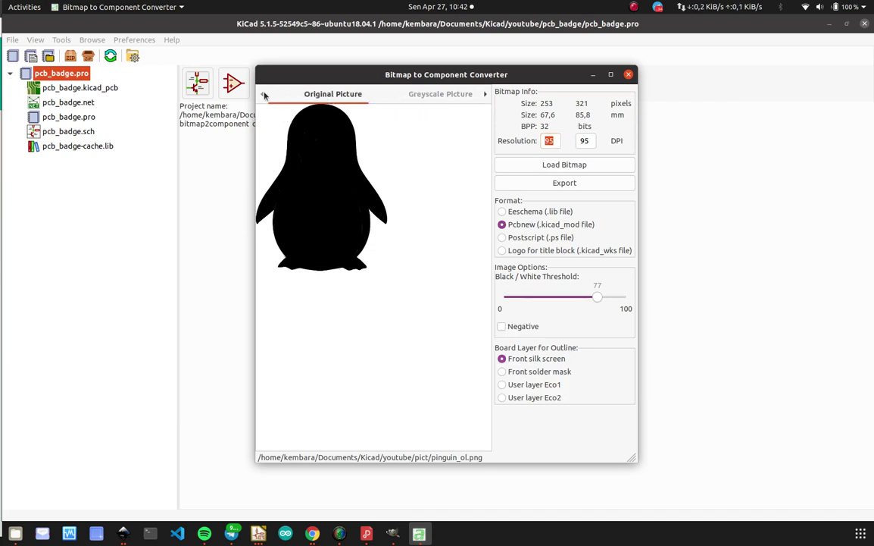
click(425, 94)
click(485, 95)
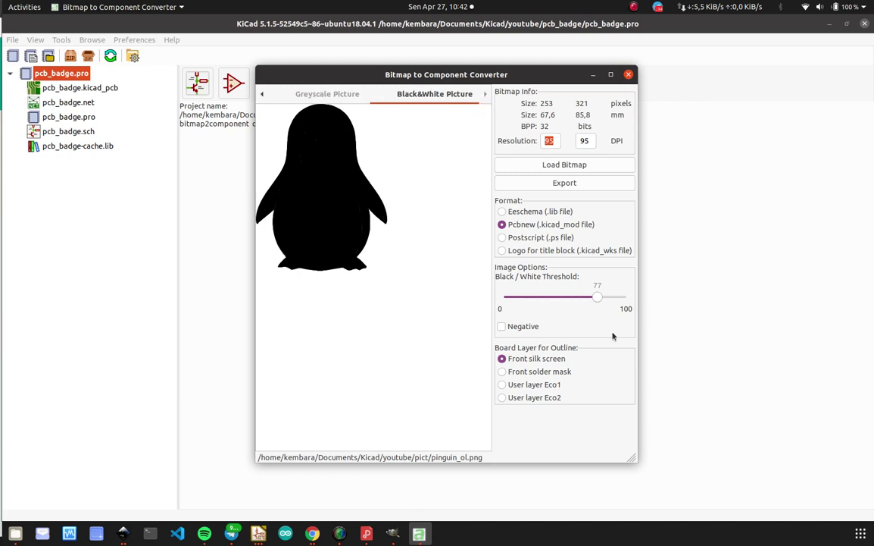
Set the black/white threshold to 72 and return to the original picture preview.
mouse_move(565, 302)
mouse_down()
mouse_move(530, 297)
mouse_move(681, 307)
mouse_move(588, 306)
mouse_move(622, 312)
mouse_move(574, 304)
mouse_up()
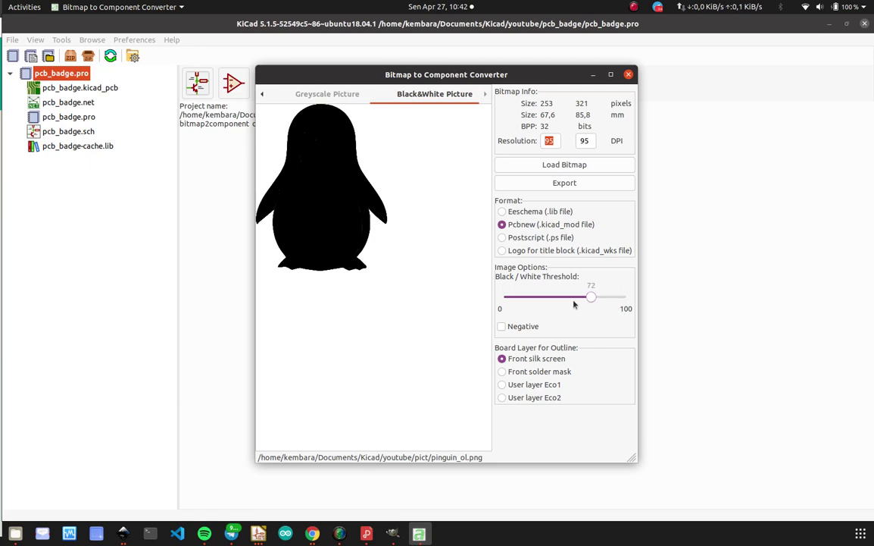
click(334, 94)
click(263, 94)
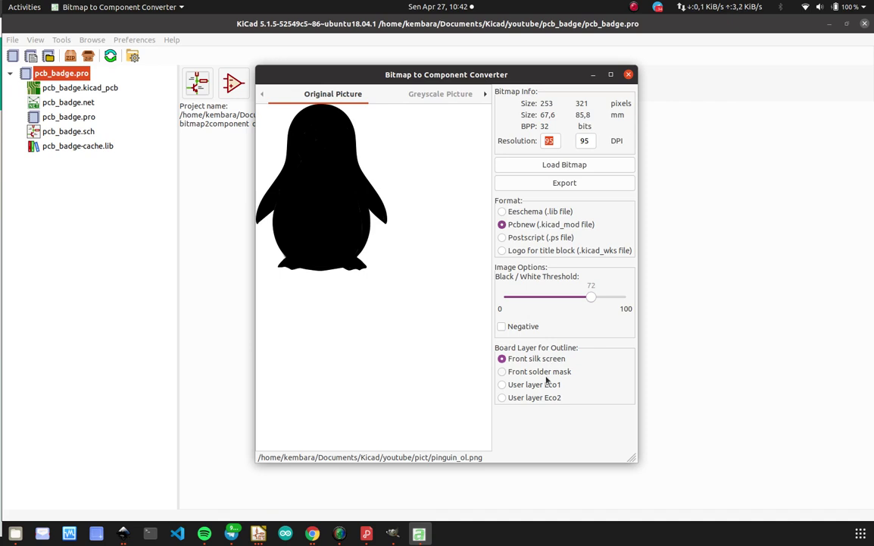
Export the bitmap as a Pcbnew footprint named pinguin_ol in the Kicad/youtube/pict folder, with front silk screen as the outline layer.
click(547, 184)
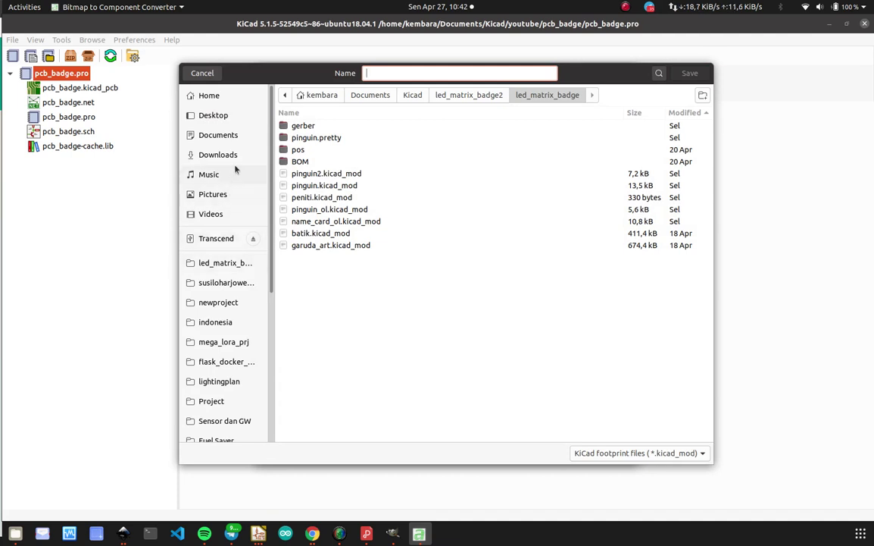
click(411, 94)
double_click(337, 127)
click(337, 129)
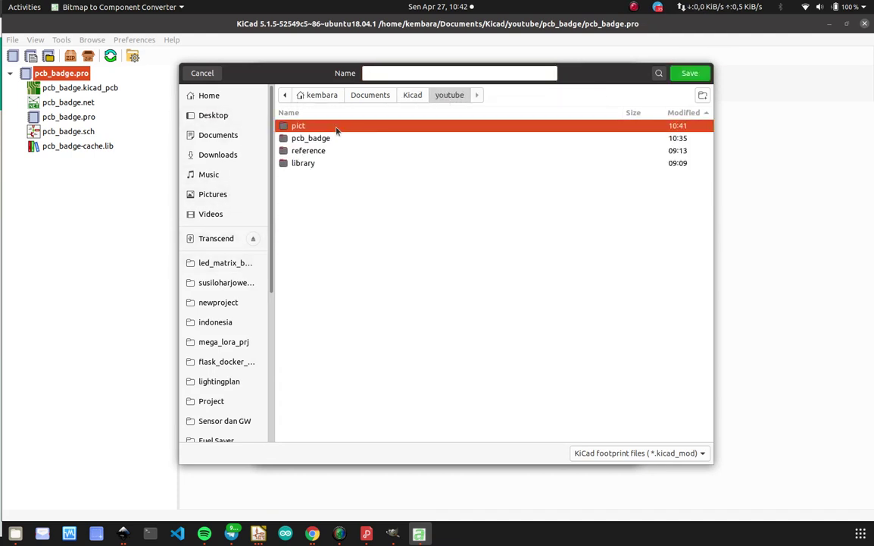
double_click(336, 128)
click(498, 73)
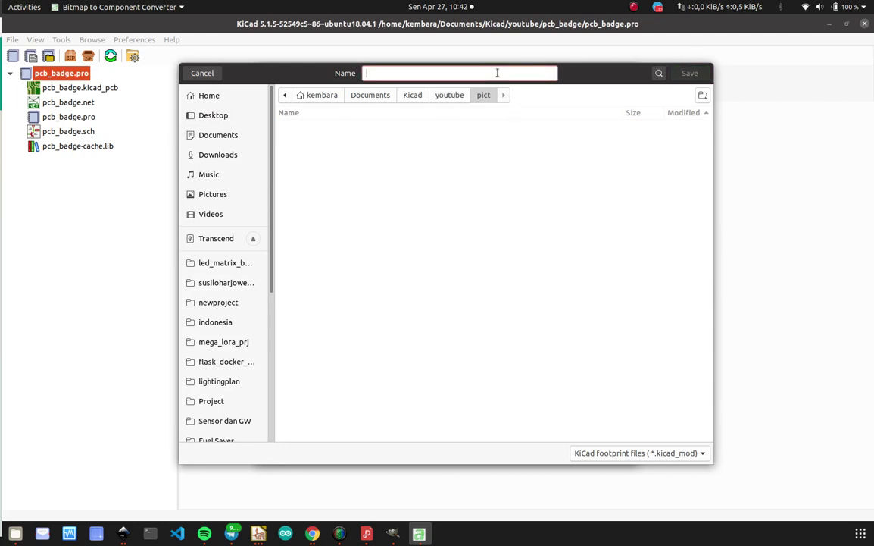
text(pinguin_ol)
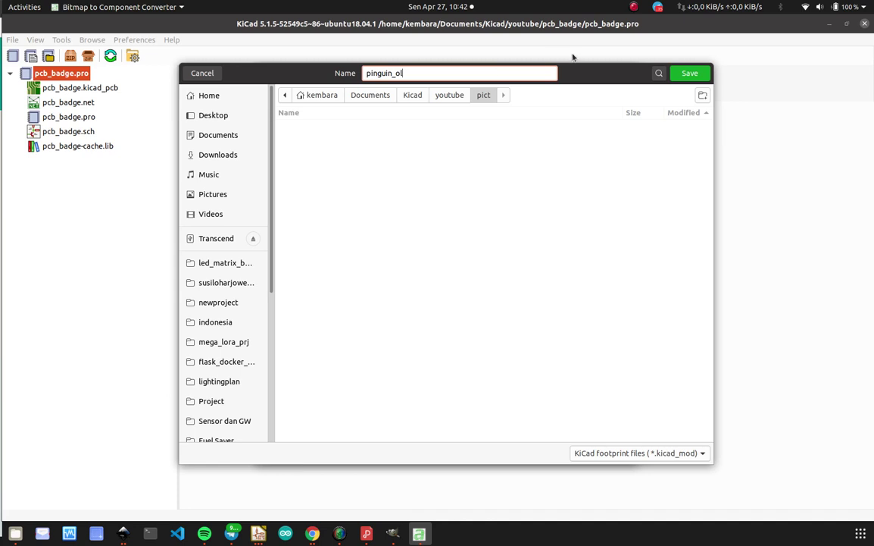
click(687, 76)
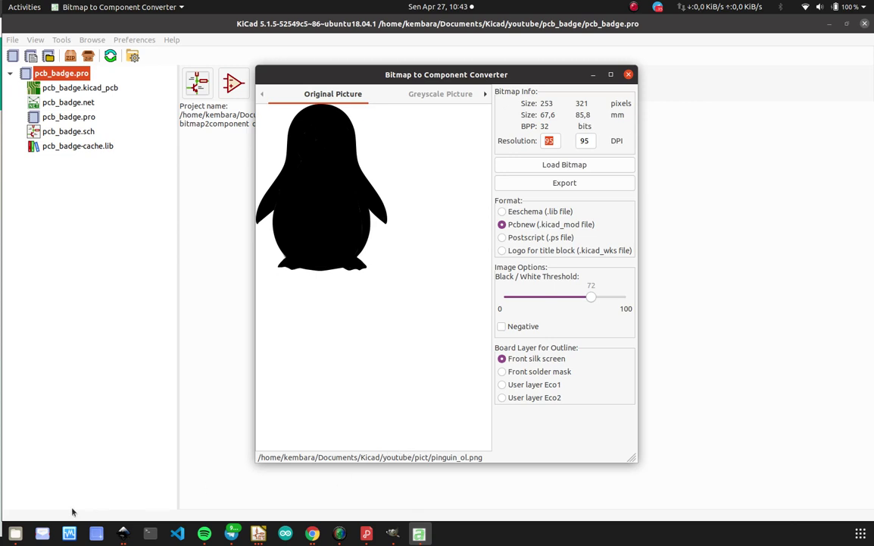
Switch to the file manager and open pinguin_ol.kicad_mod from the pict folder in Visual Studio Code.
click(15, 533)
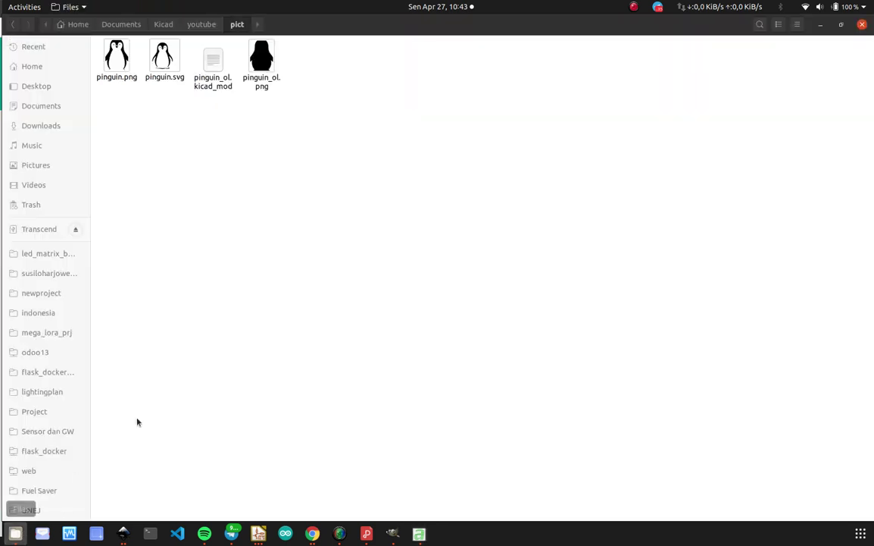
click(216, 64)
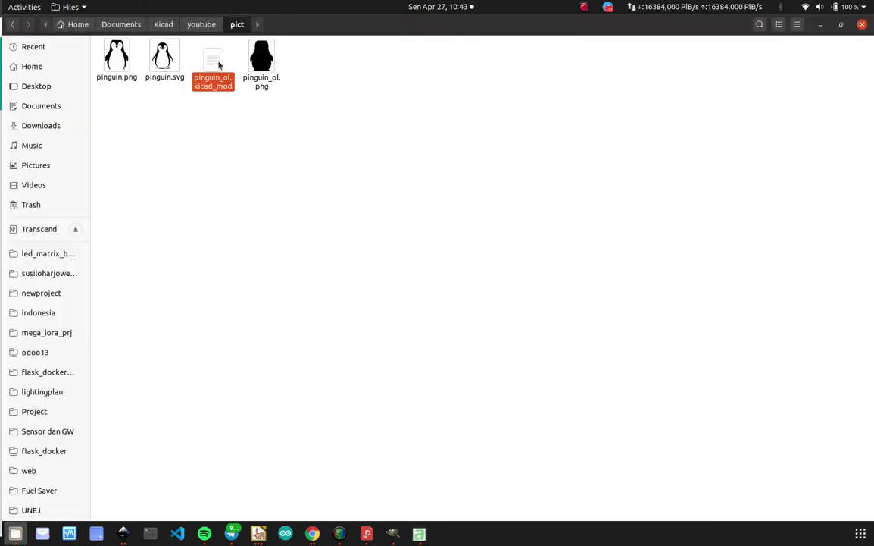
click(218, 132)
click(214, 66)
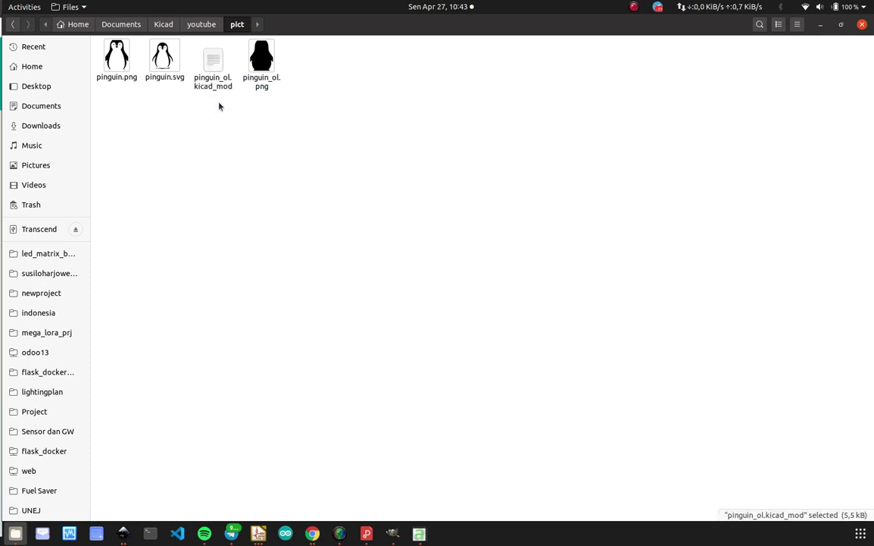
click(213, 72)
click(225, 145)
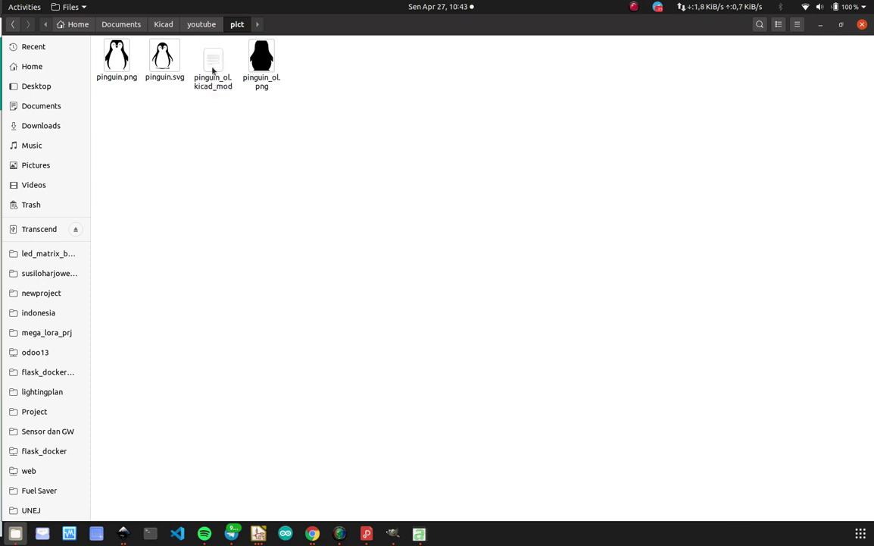
right_click(212, 71)
click(196, 124)
right_click(211, 49)
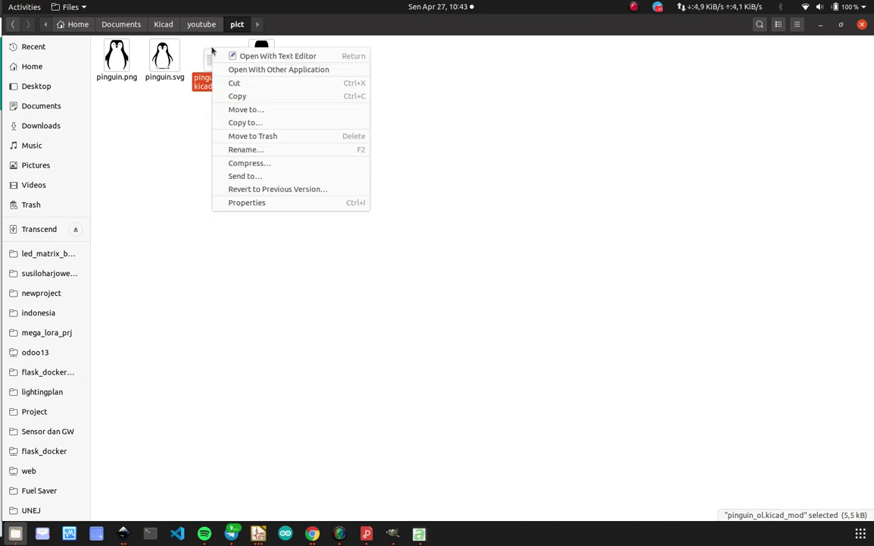
click(202, 88)
right_click(212, 64)
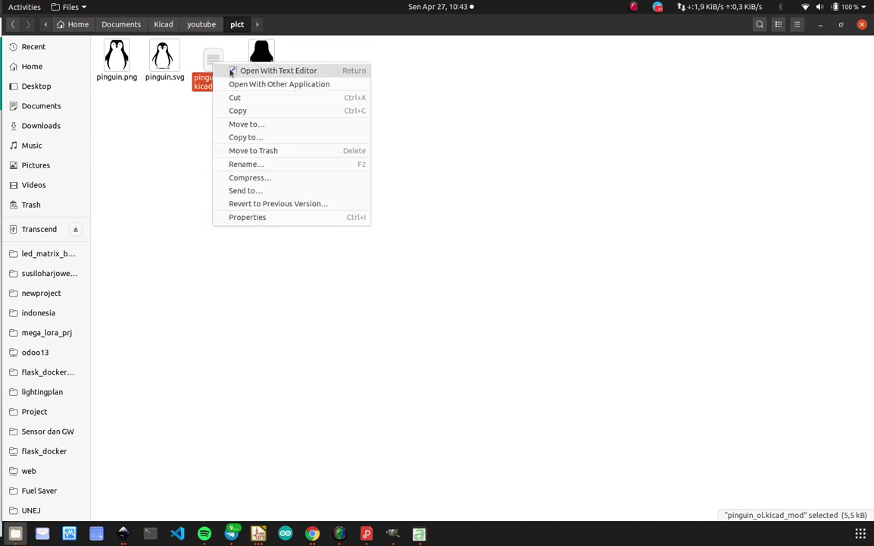
click(236, 86)
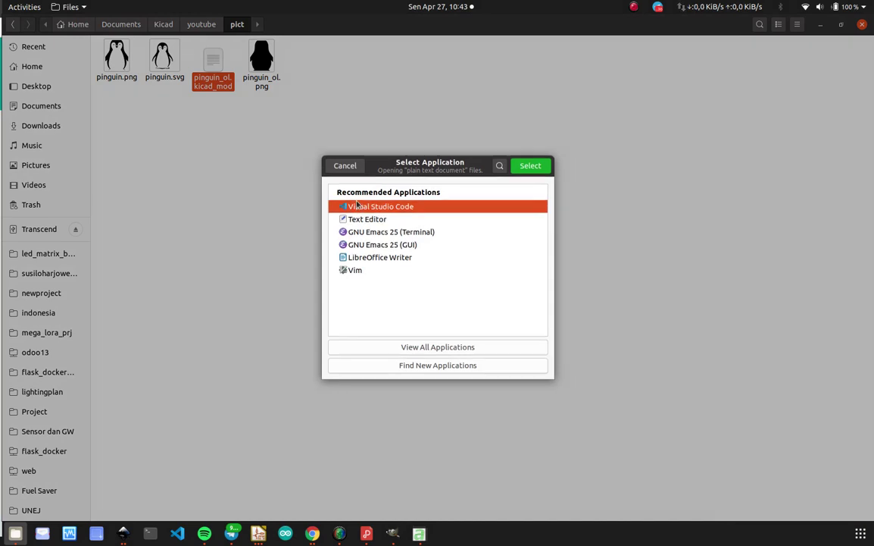
key(Escape)
drag(400, 150, 471, 102)
double_click(471, 102)
Examine the layer assignment at the end of the polygon definition in pinguin_ol.kicad_mod.
scroll(486, 273, down, 5)
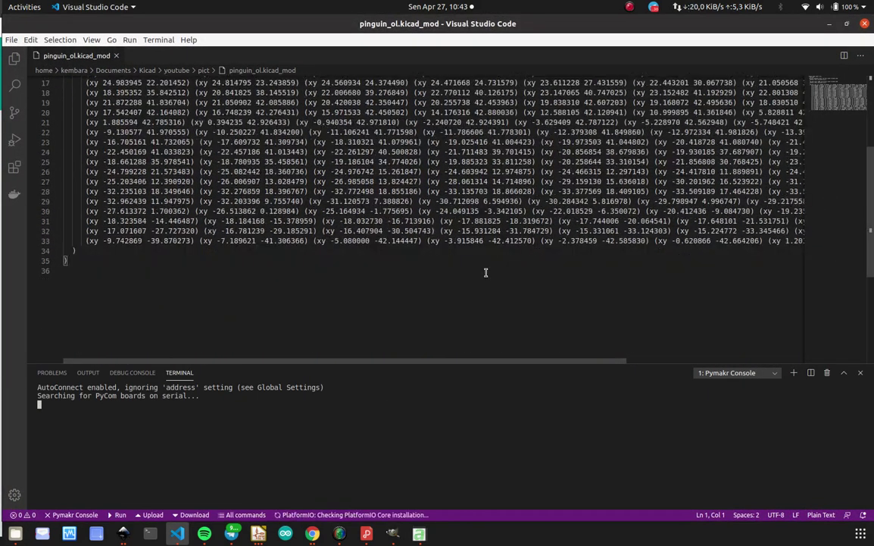
click(593, 342)
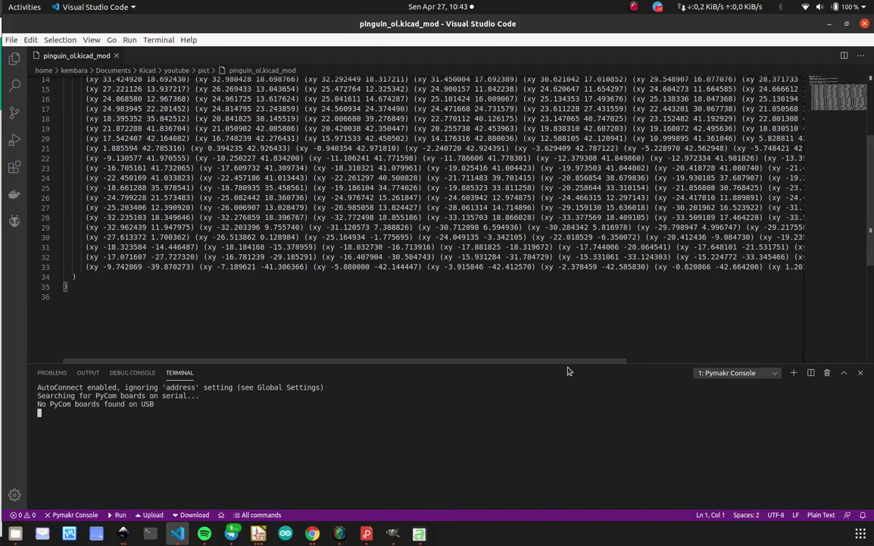
drag(585, 364, 764, 365)
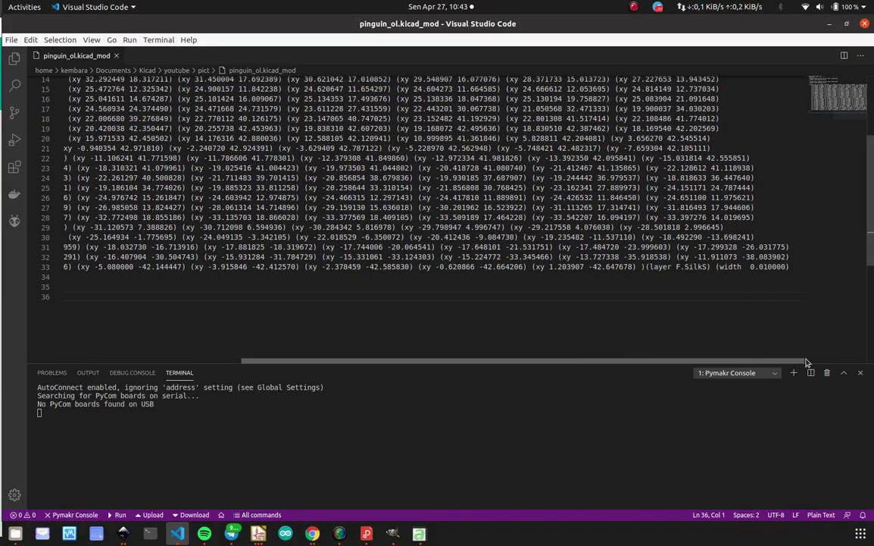
drag(693, 267, 678, 267)
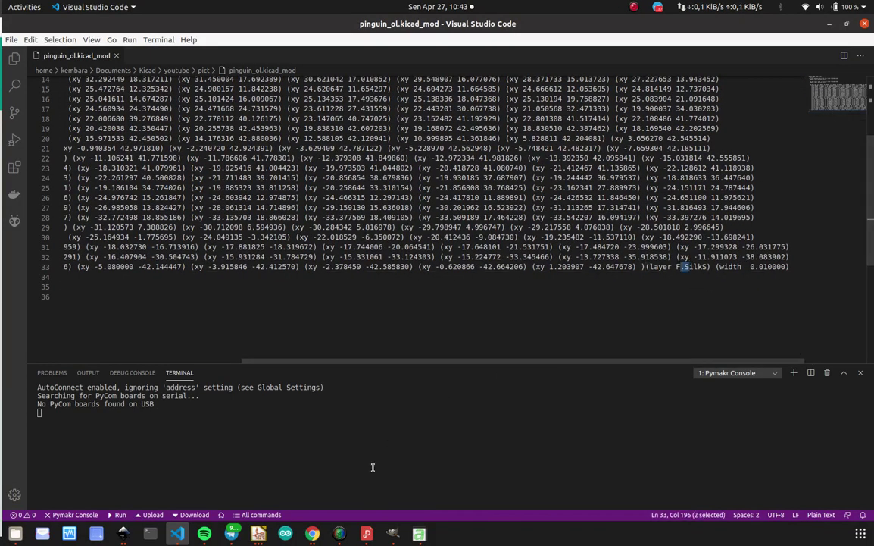
Switch to the Pcbnew window with the pcb_badge board.
click(261, 530)
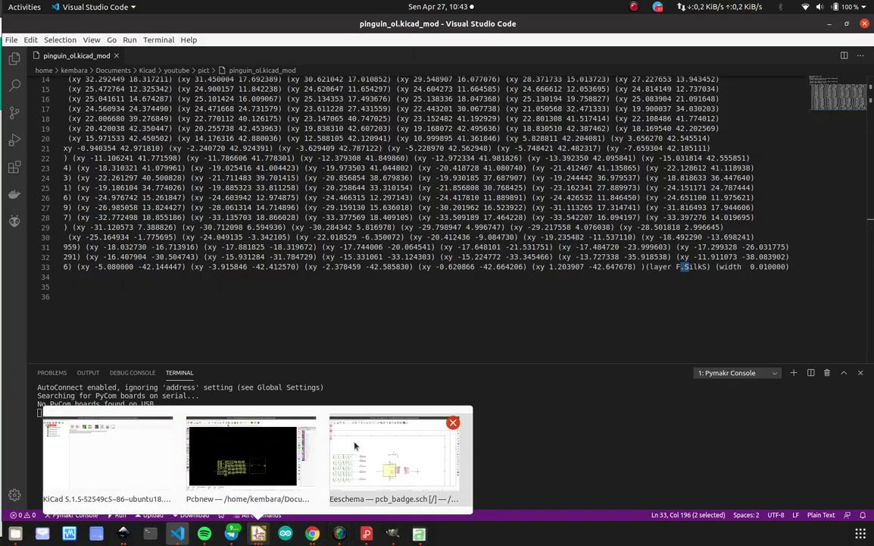
click(227, 428)
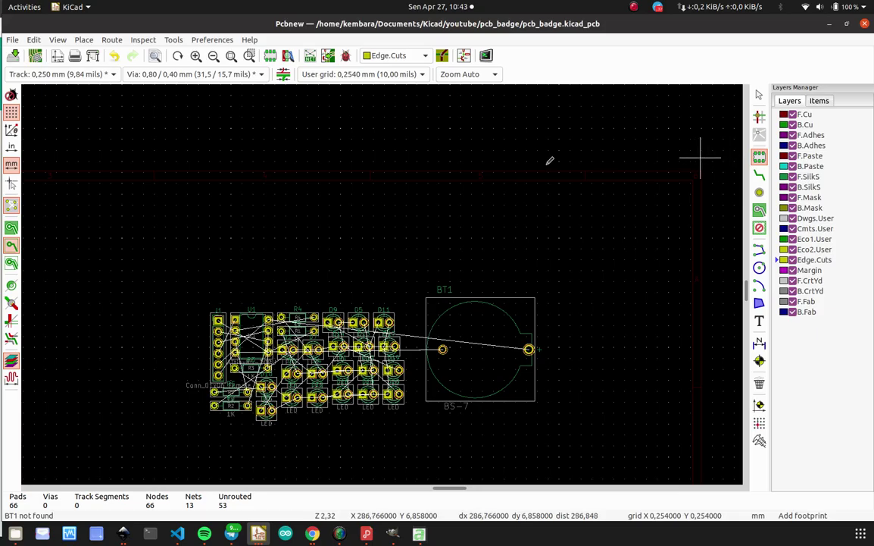
Add the Kicad/youtube/pict folder to the project-specific footprint libraries.
click(212, 39)
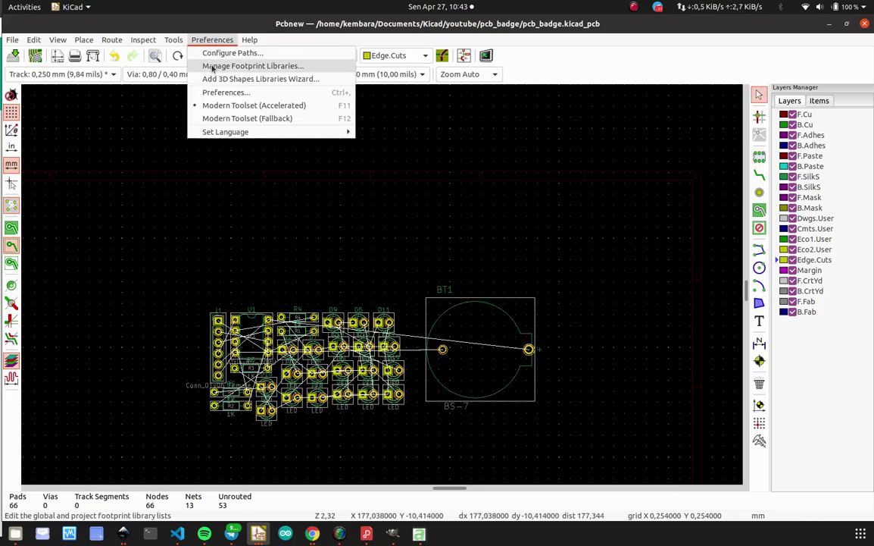
click(209, 65)
click(267, 132)
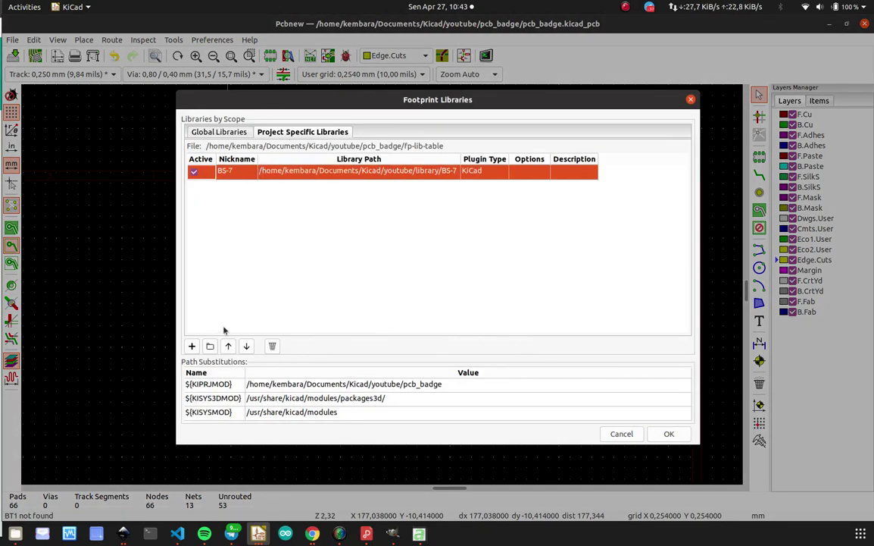
click(210, 346)
scroll(409, 197, up, 2)
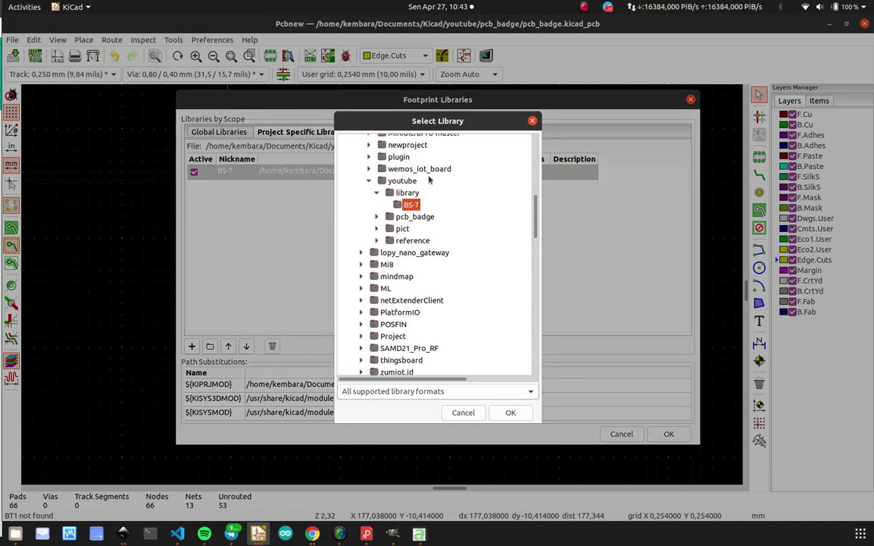
scroll(406, 194, up, 2)
scroll(402, 203, down, 1)
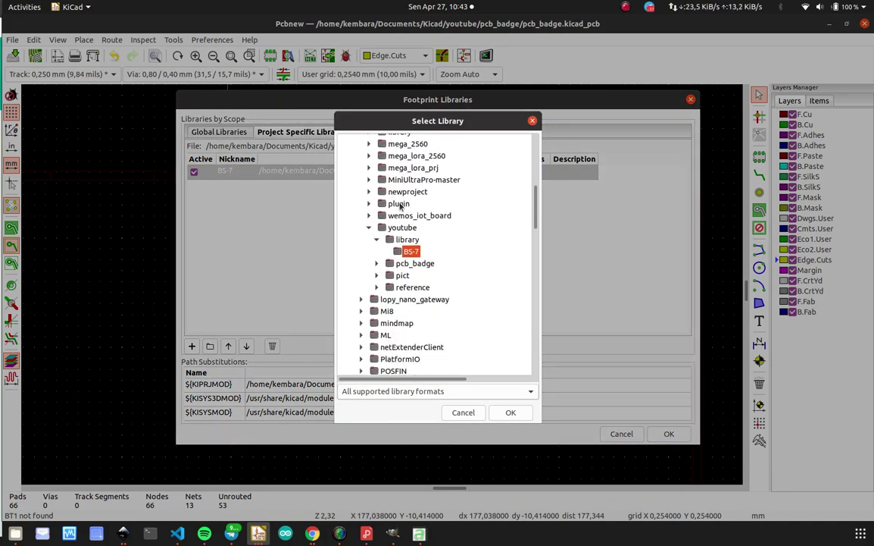
click(394, 277)
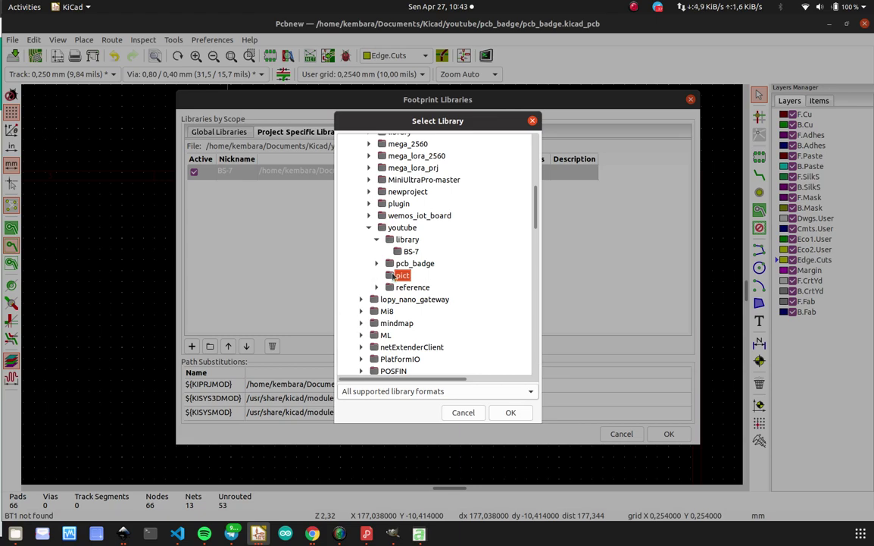
click(510, 413)
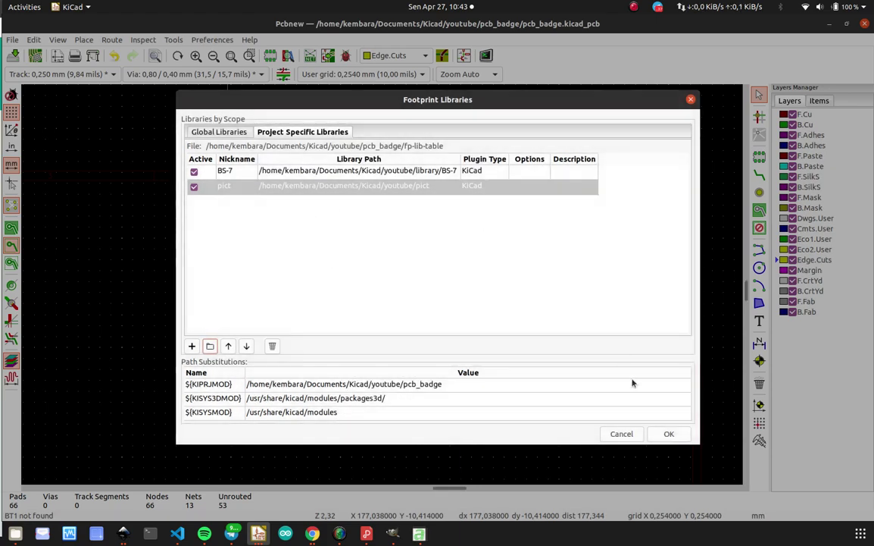
click(667, 435)
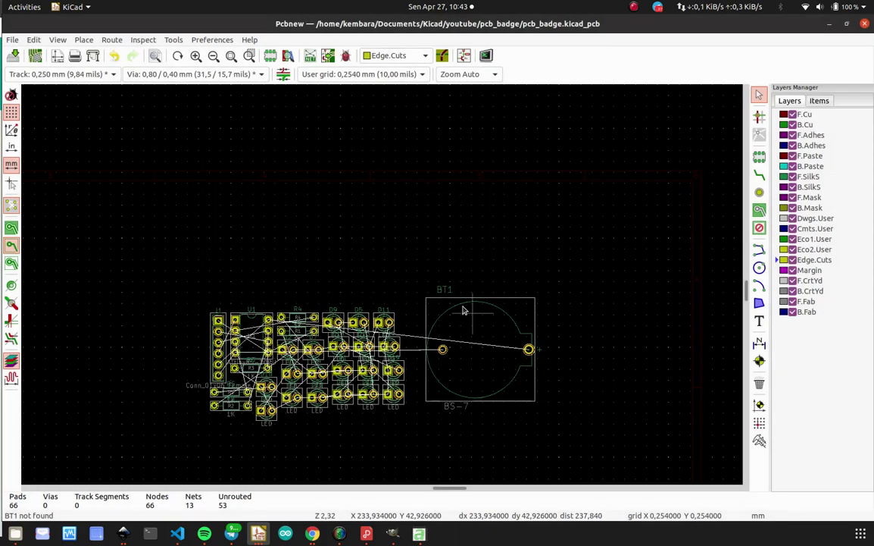
Find the pinguin_ol footprint by searching for "pingu" and place it on the empty area beside the component cluster.
click(762, 159)
click(510, 205)
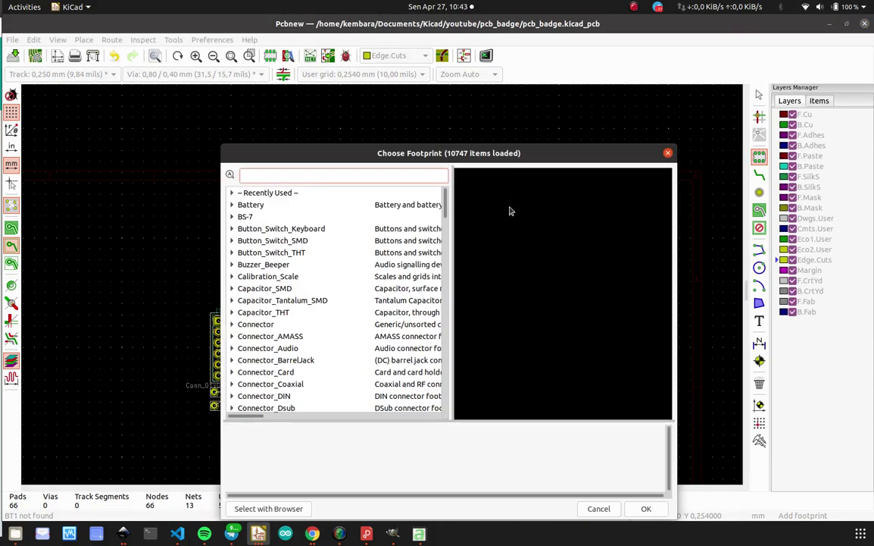
text(pingu)
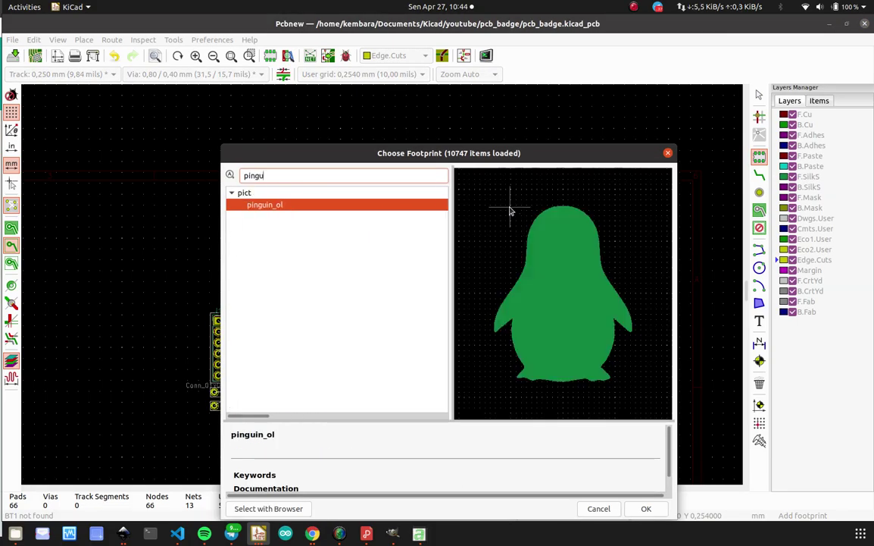
double_click(297, 207)
scroll(333, 286, down, 4)
scroll(385, 291, up, 3)
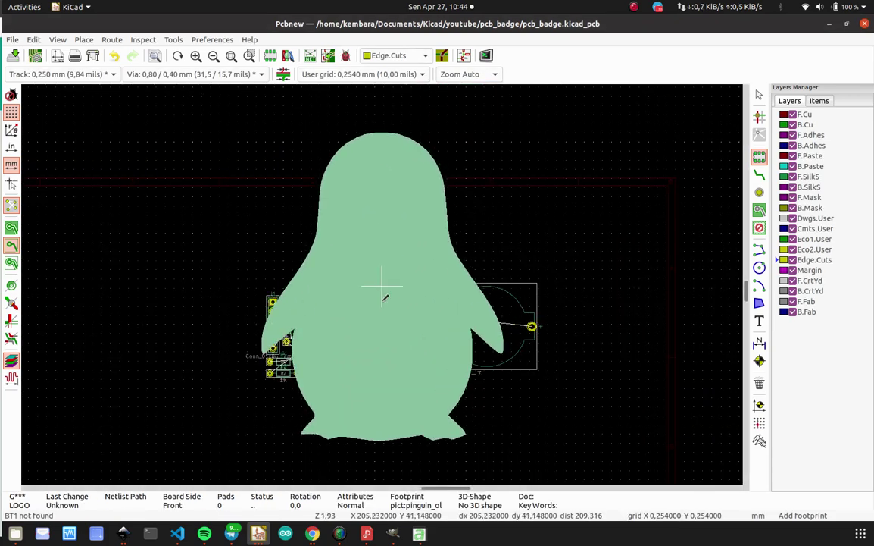
scroll(383, 295, down, 3)
click(295, 352)
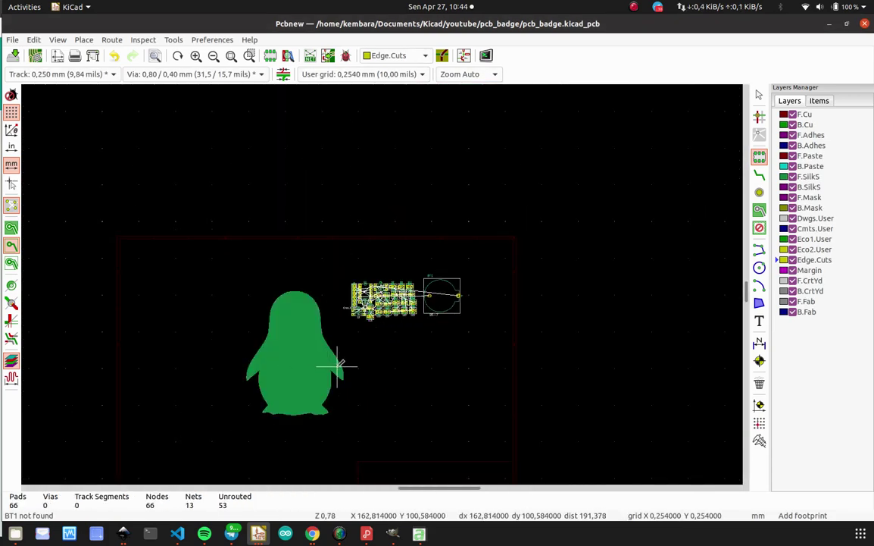
scroll(338, 365, up, 3)
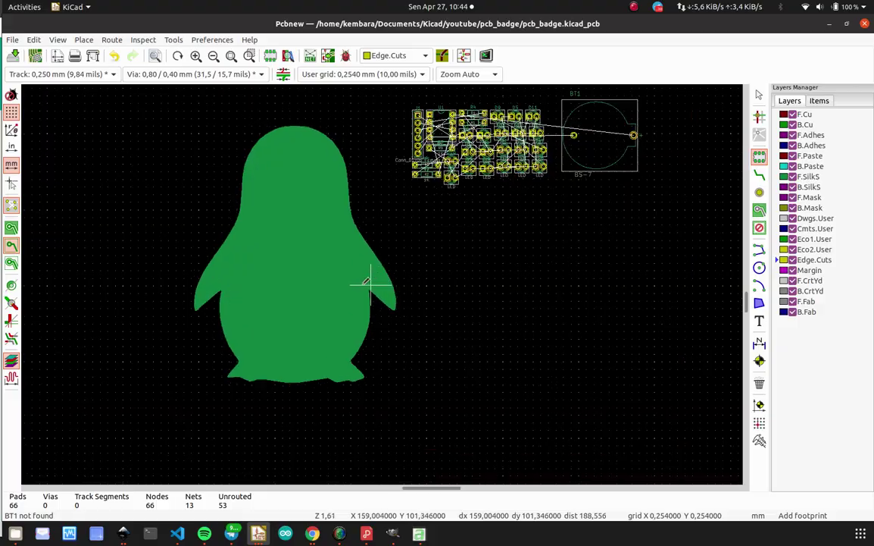
Inspect the board with the penguin silhouette in the 3D viewer, and close the viewer.
click(59, 40)
click(68, 89)
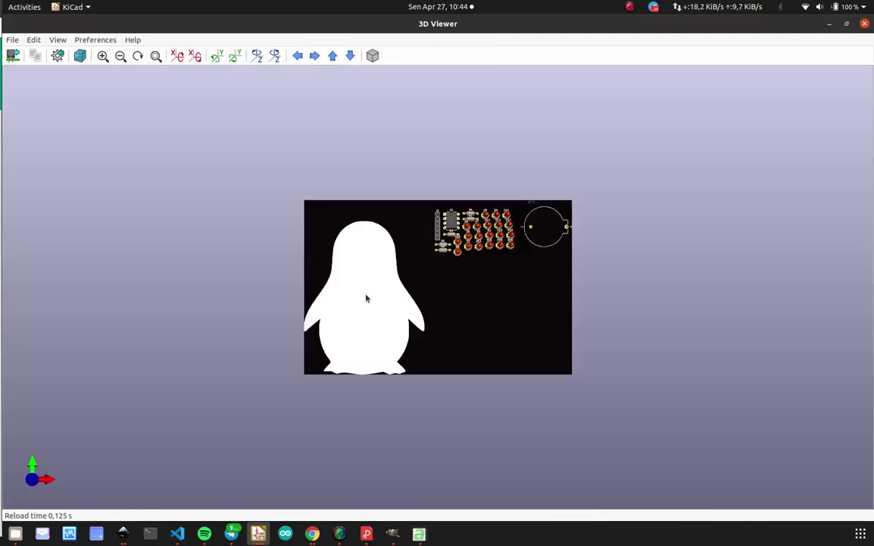
scroll(367, 315, up, 5)
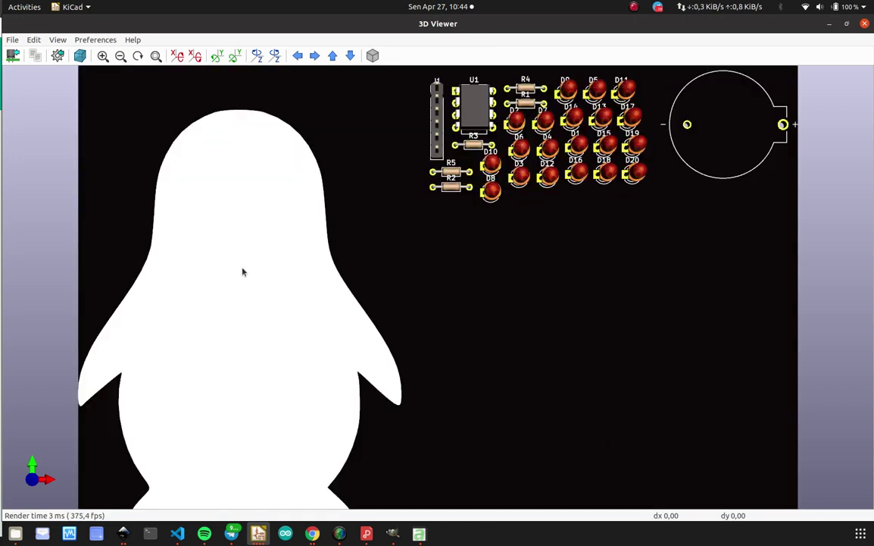
scroll(242, 271, down, 3)
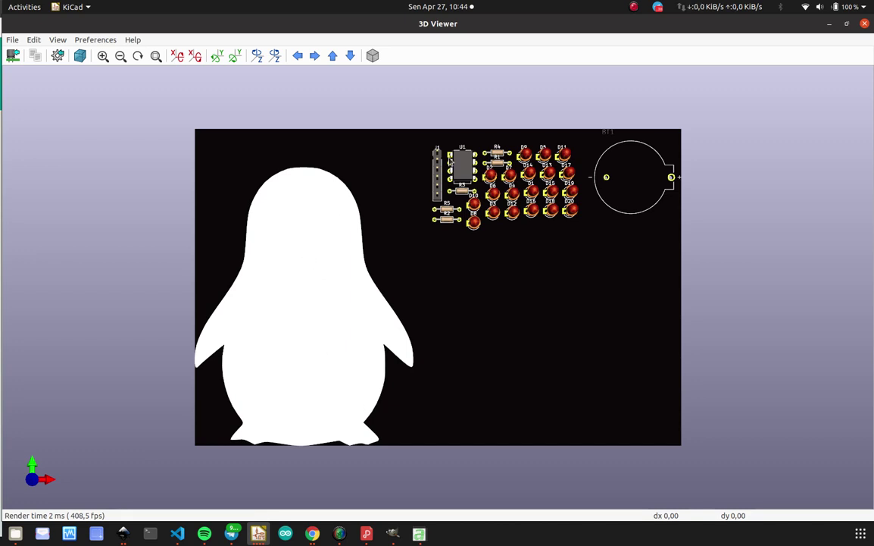
click(866, 23)
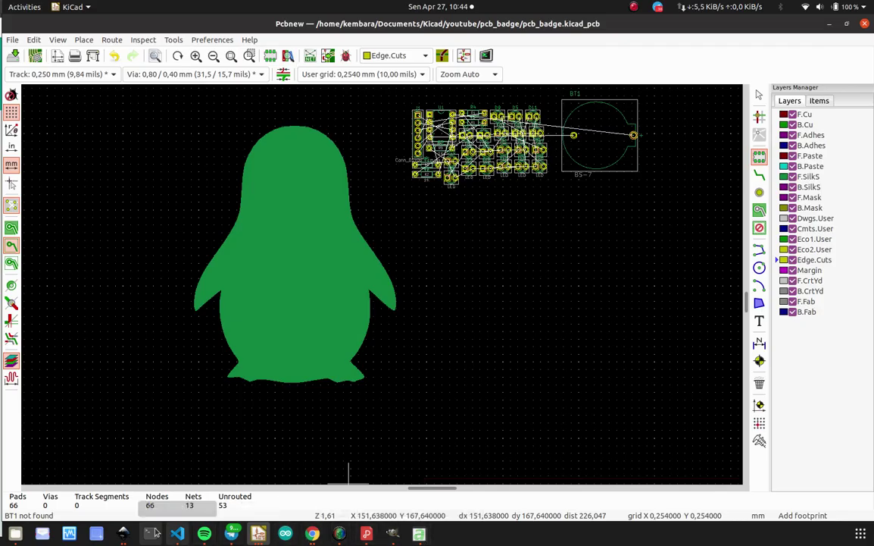
Switch to pinguin_ol.kicad_mod in Visual Studio Code, set the polygon's layer to Edge.Cuts to match the Pcbnew layer name, and save the file.
click(178, 534)
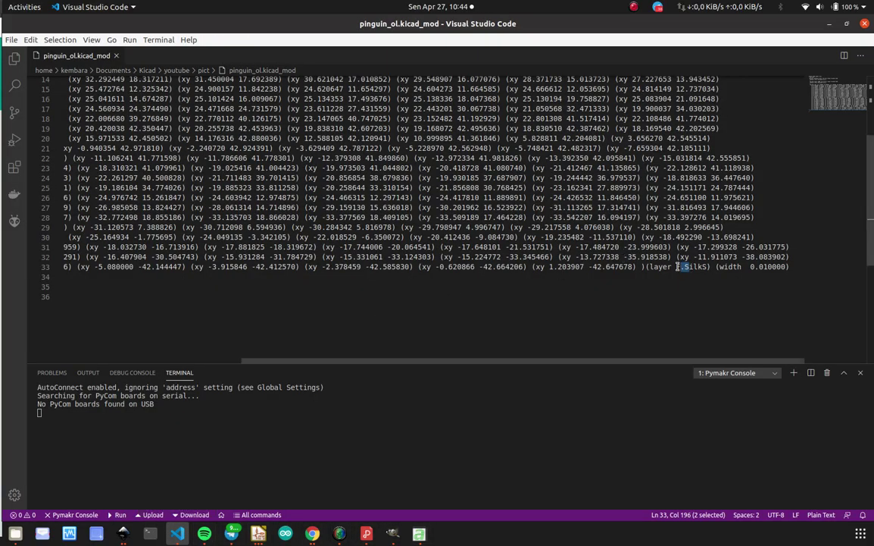
drag(677, 266, 694, 263)
click(259, 534)
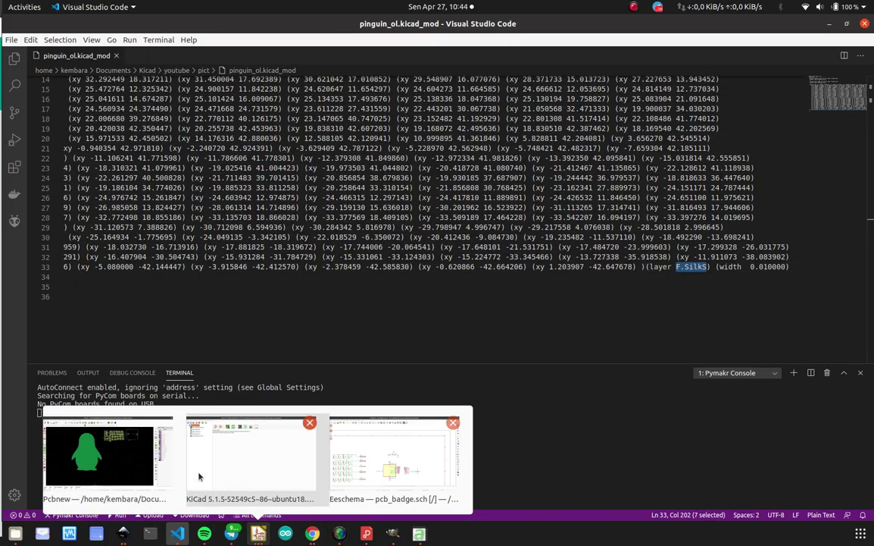
click(106, 455)
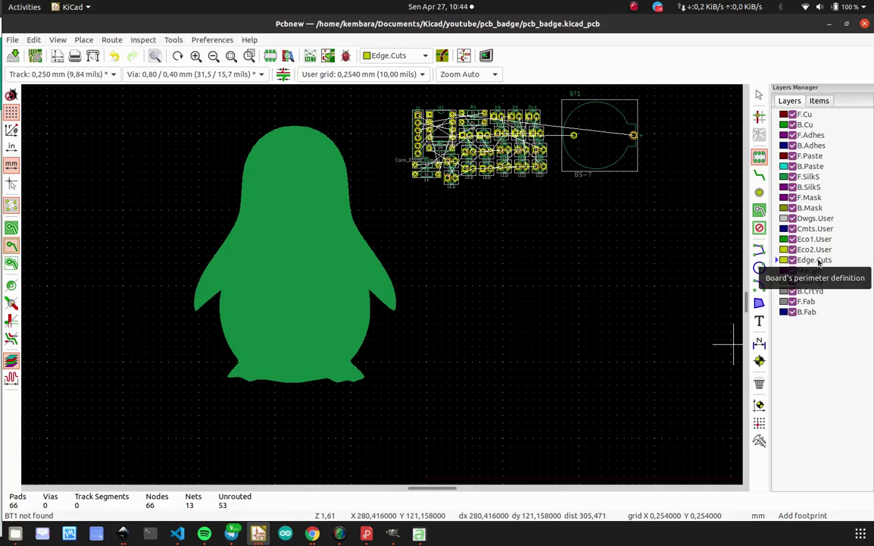
middle_drag(560, 228, 464, 265)
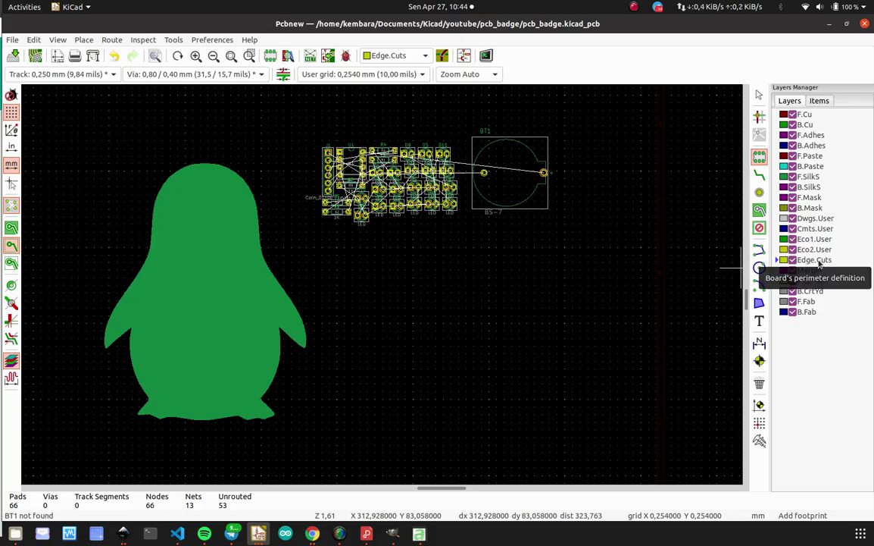
key(alt+Tab)
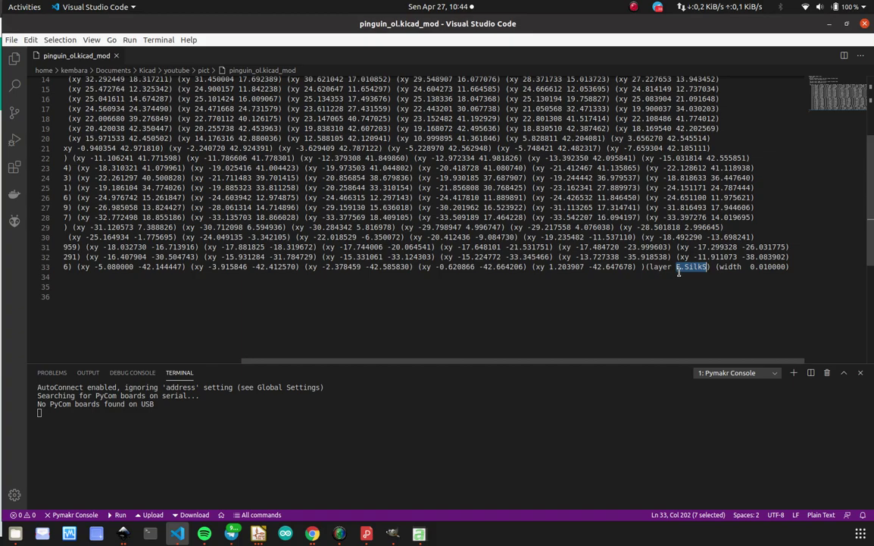
text(Edge)
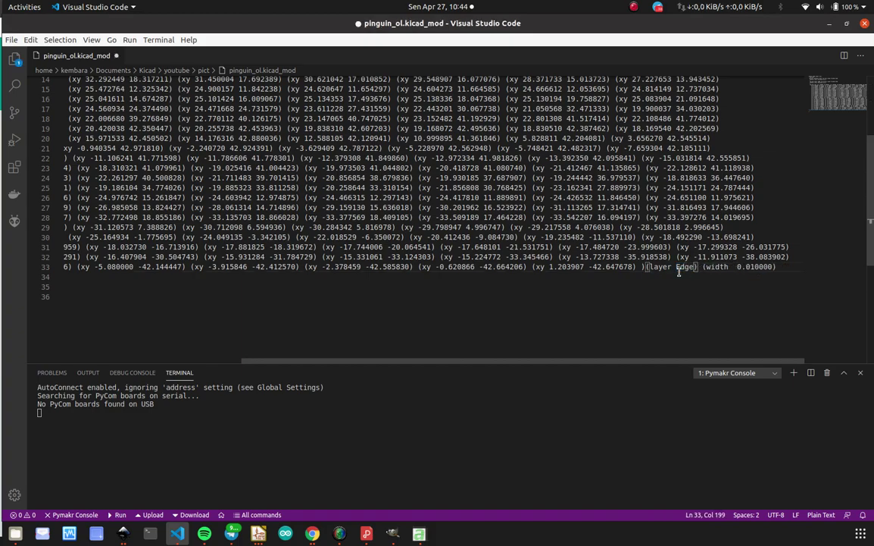
text(.C)
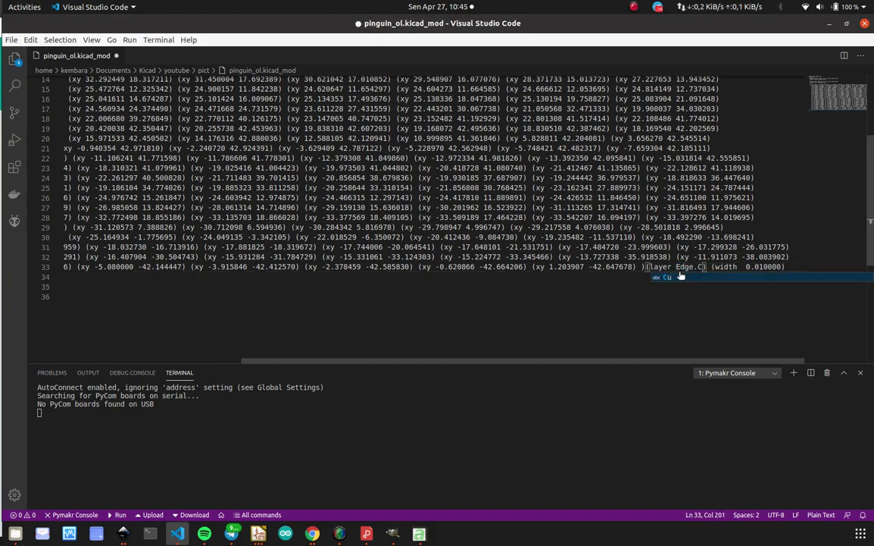
text(uts)
key(ctrl+s)
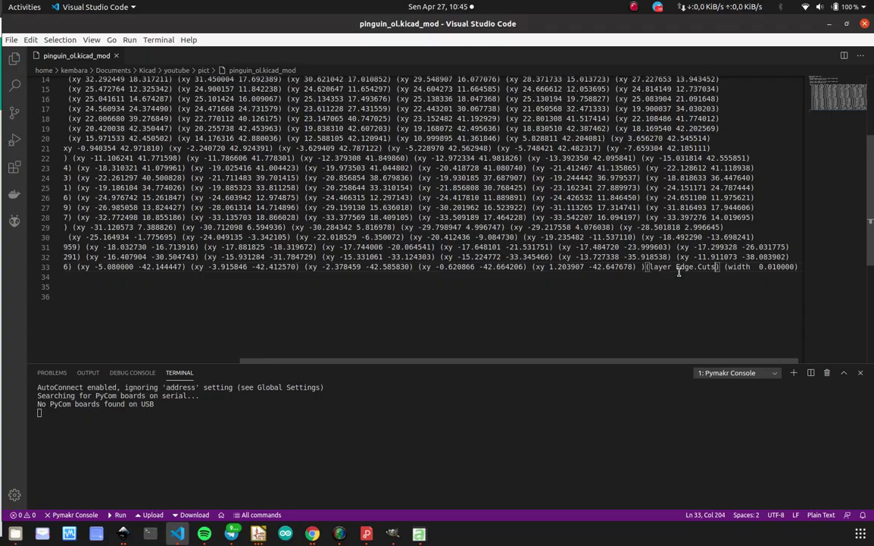
Close Visual Studio Code and delete the silk screen penguin footprint from the board in Pcbnew.
key(alt+Tab)
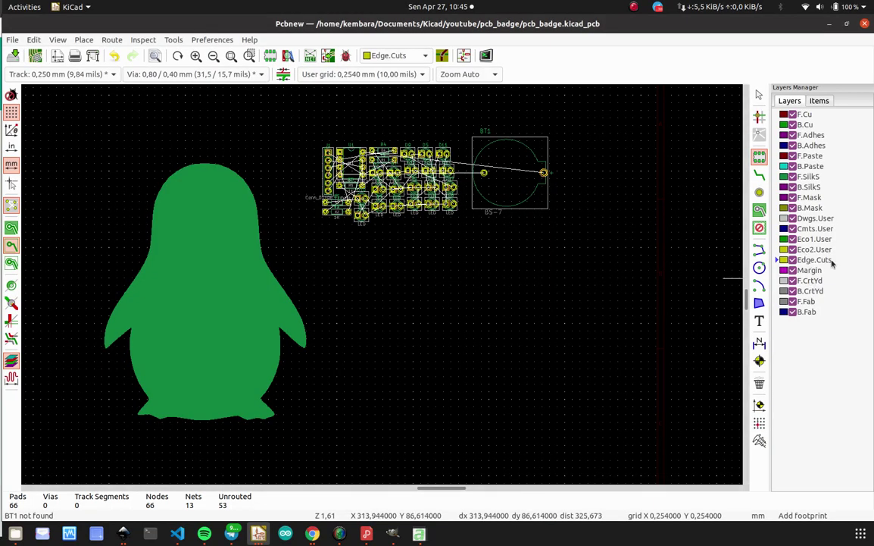
key(alt+Tab)
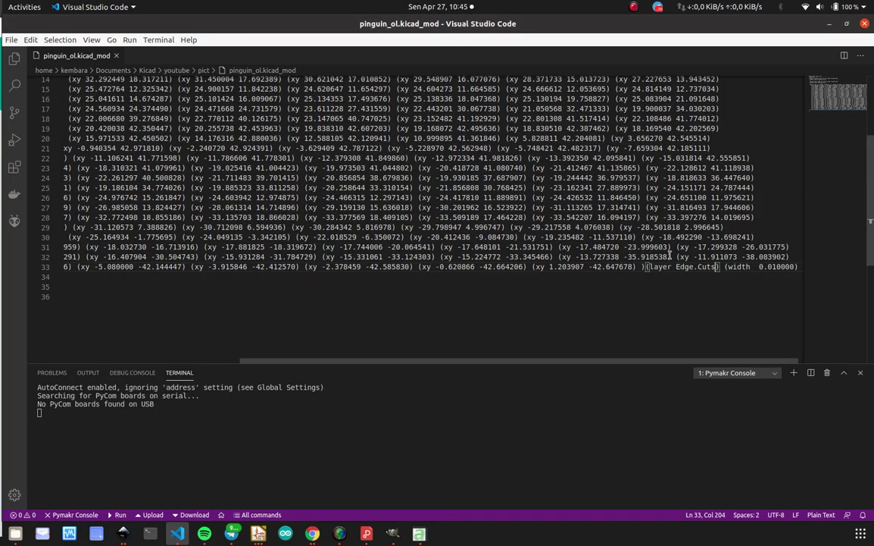
click(866, 27)
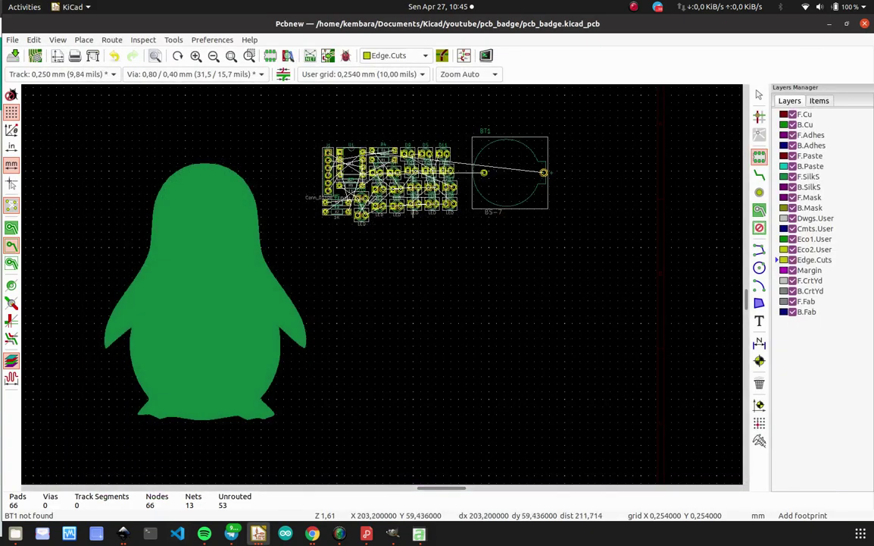
key(alt+Tab)
key(alt+Tab)
click(247, 253)
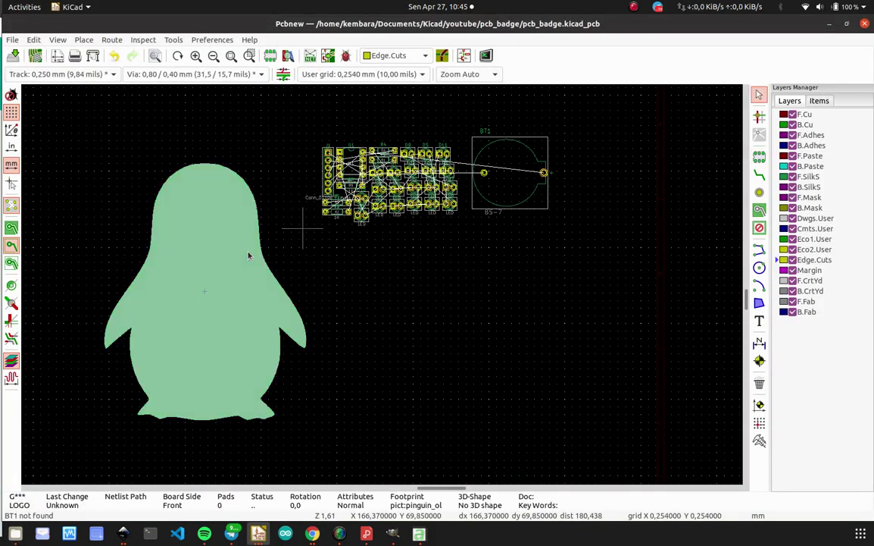
key(Delete)
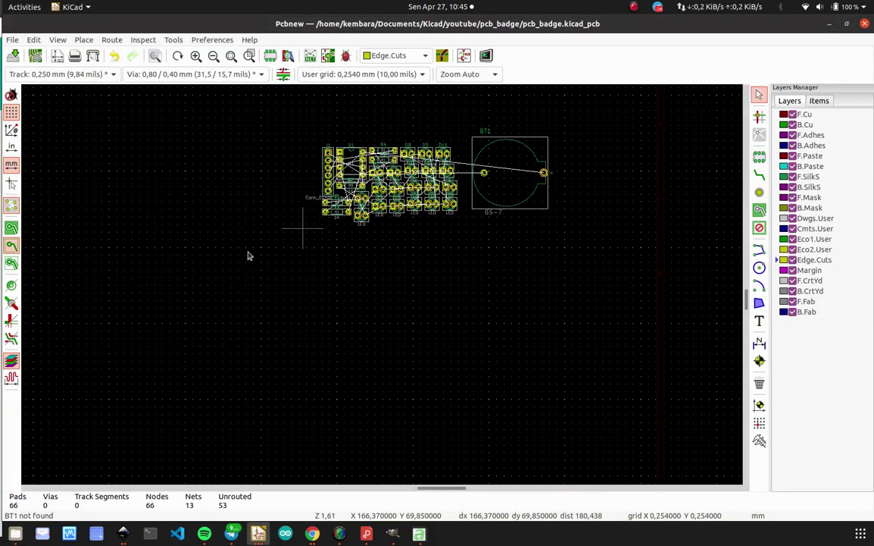
Place the edited pinguin_ol footprint from the recently used footprints on the empty area beside the component cluster.
click(760, 156)
click(461, 270)
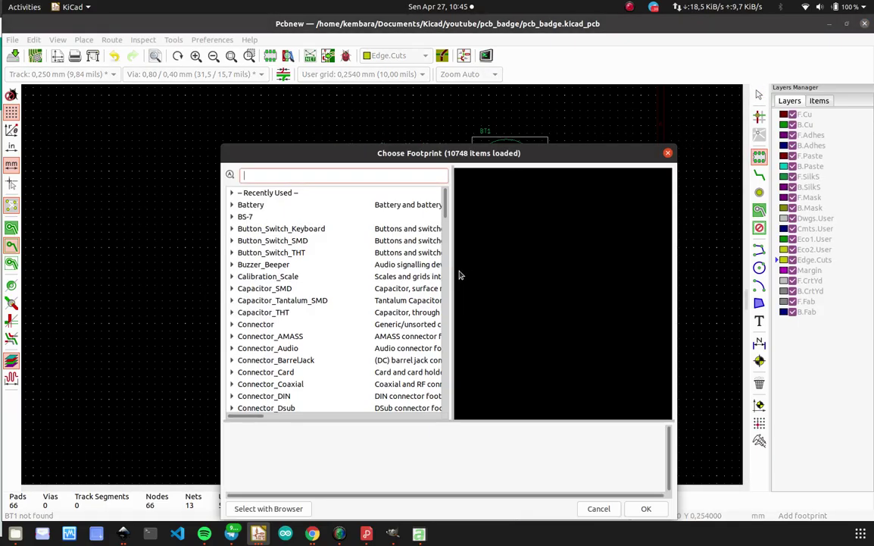
double_click(267, 193)
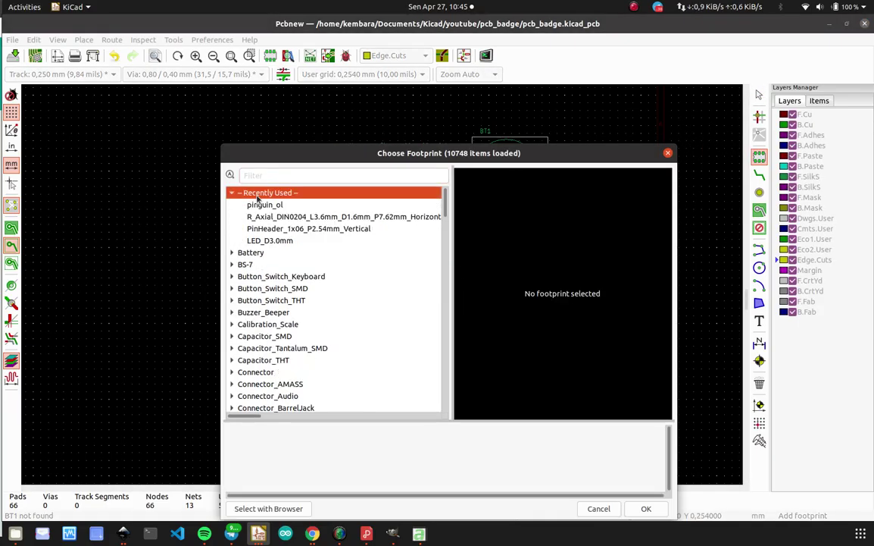
click(262, 206)
double_click(258, 206)
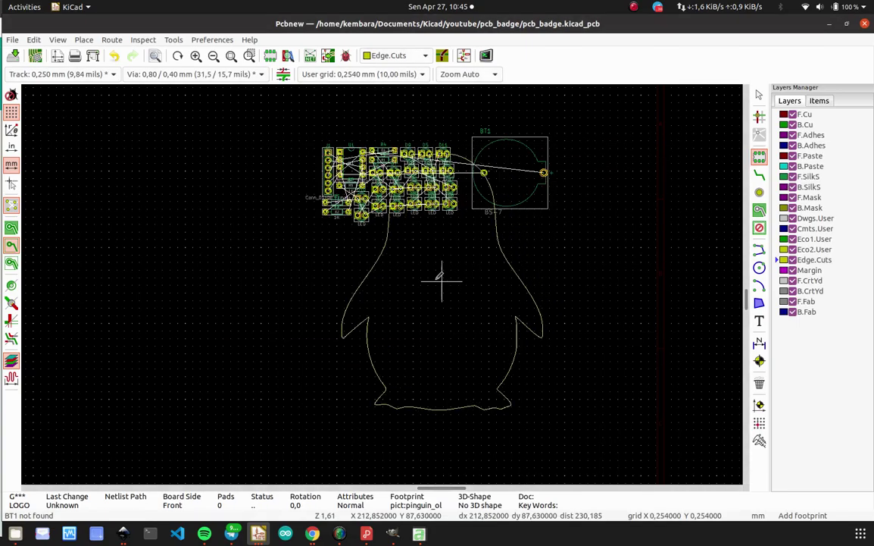
scroll(382, 293, down, 3)
scroll(380, 293, up, 2)
scroll(250, 338, down, 2)
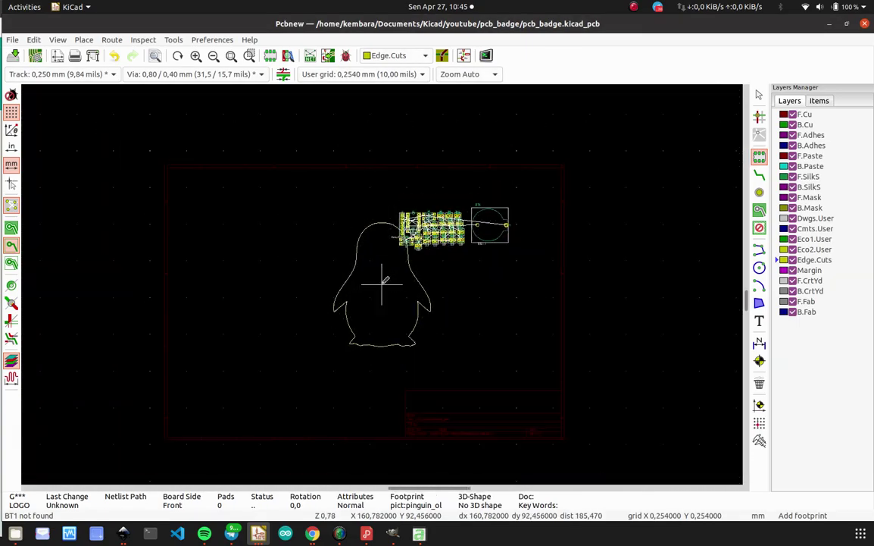
scroll(391, 308, up, 1)
click(303, 290)
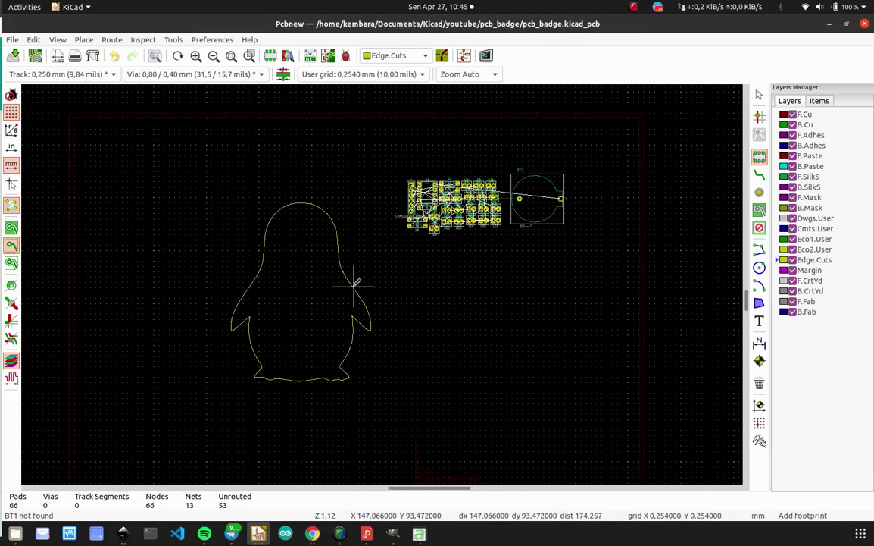
scroll(372, 280, down, 2)
scroll(381, 282, up, 1)
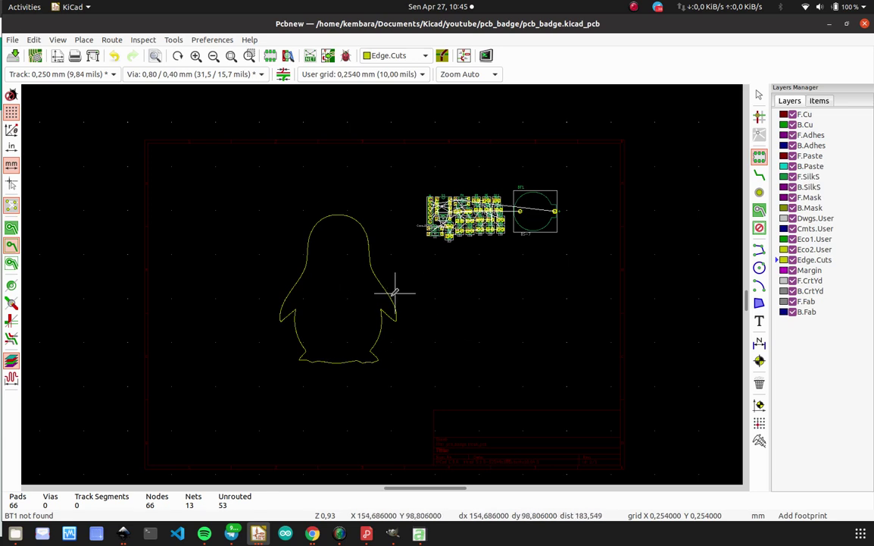
Open the 3D viewer and orbit the board to inspect the placed penguin outline.
key(Escape)
drag(419, 181, 601, 250)
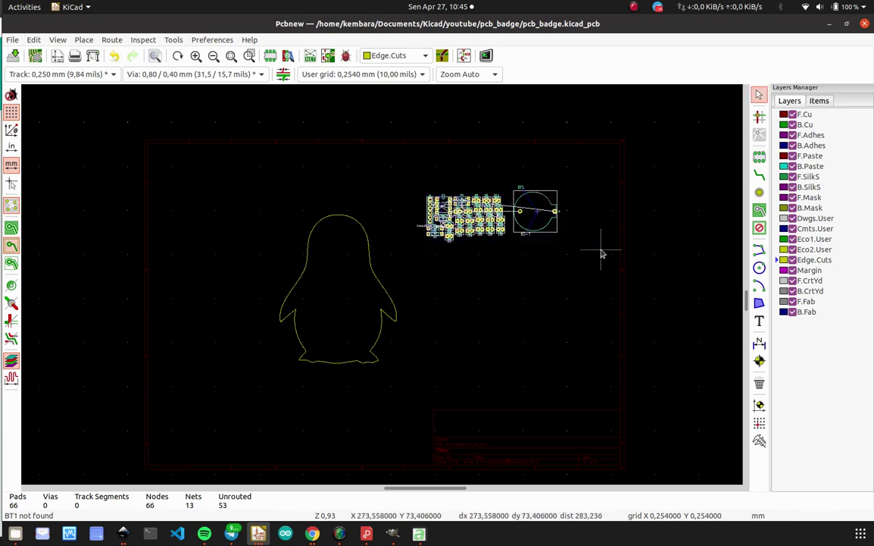
click(562, 254)
scroll(403, 309, up, 3)
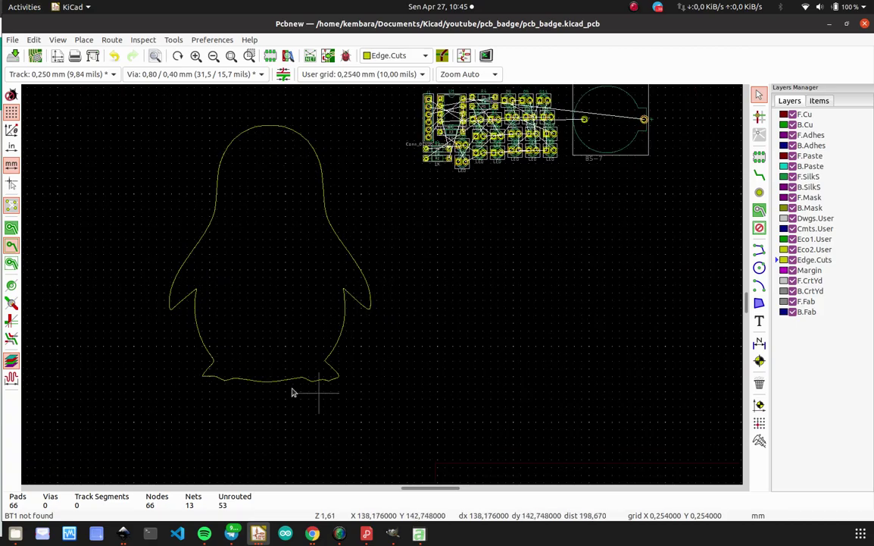
click(58, 40)
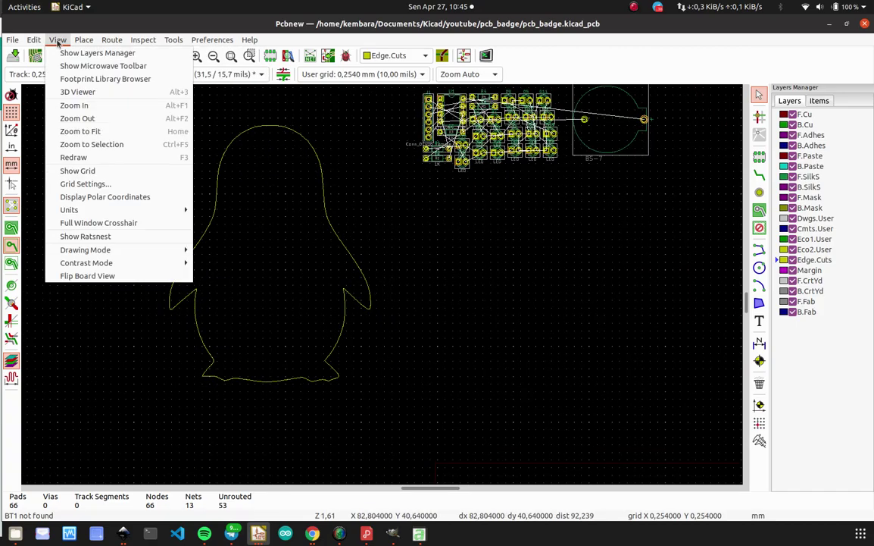
click(63, 89)
drag(383, 249, 534, 257)
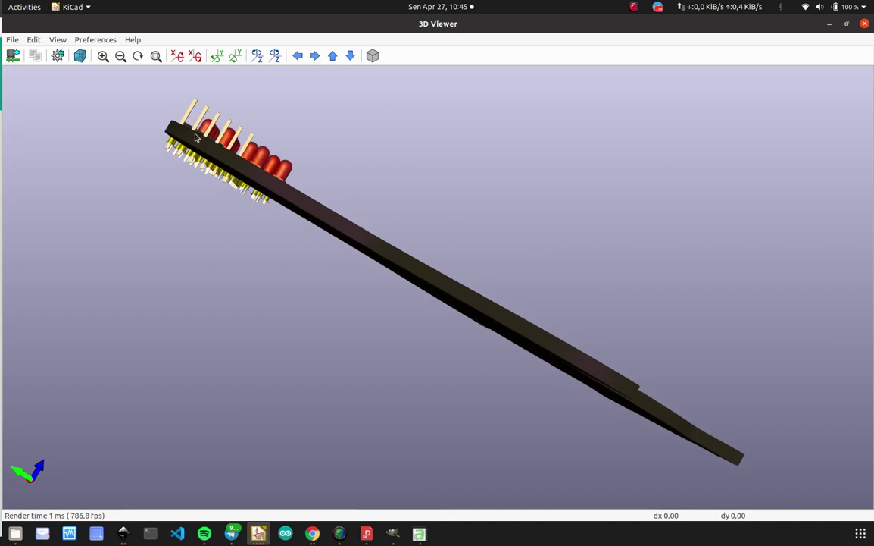
Hide the board body in the 3D display options, inspect the penguin shape, and show the board body again.
click(58, 59)
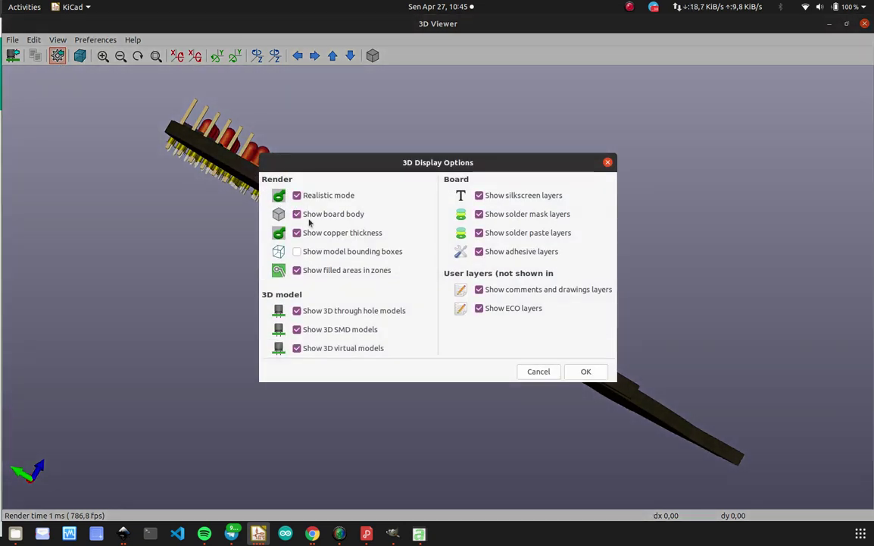
click(586, 370)
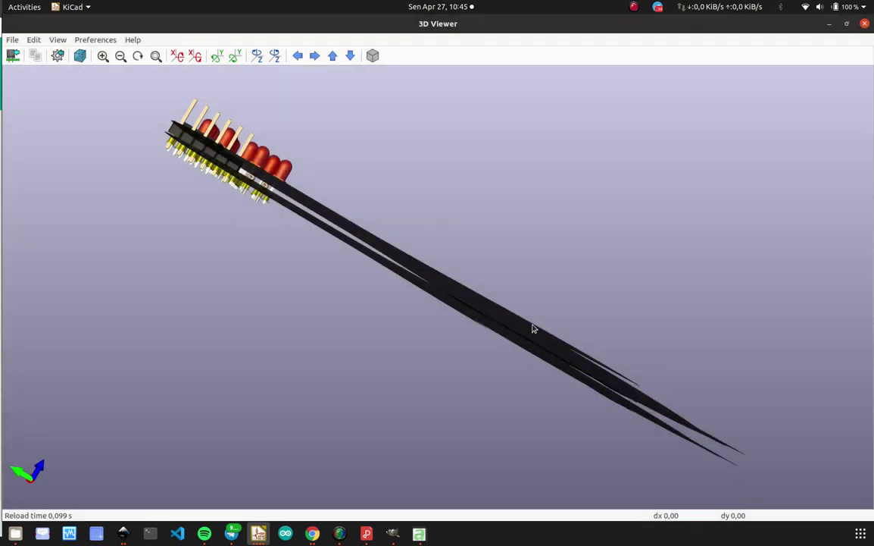
drag(533, 329, 143, 100)
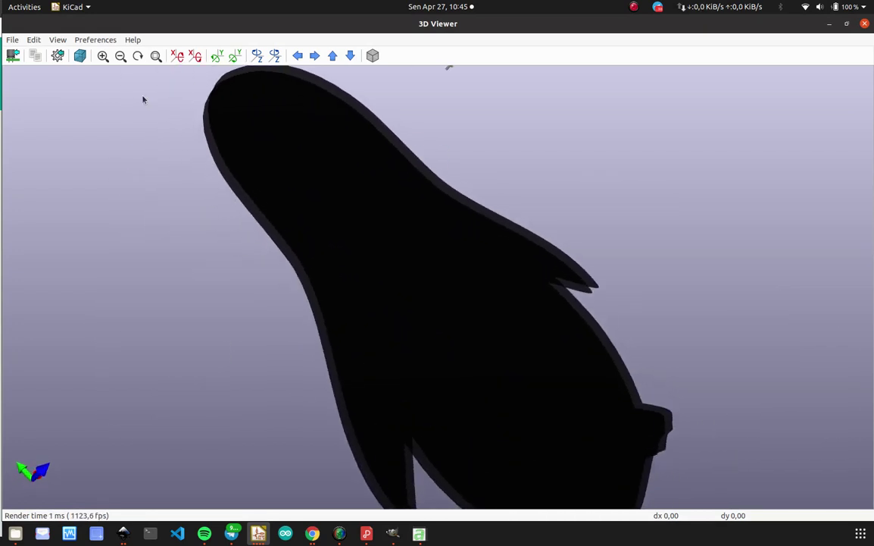
click(57, 56)
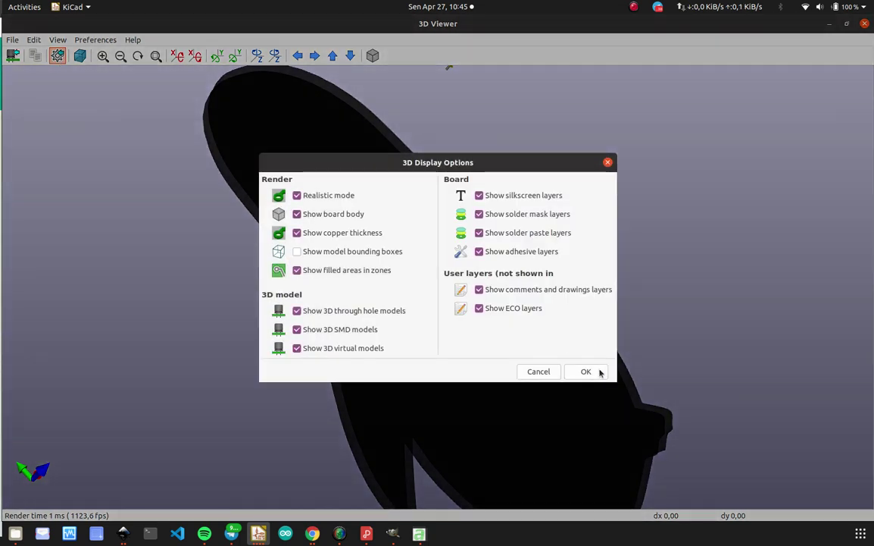
click(598, 371)
key(Home)
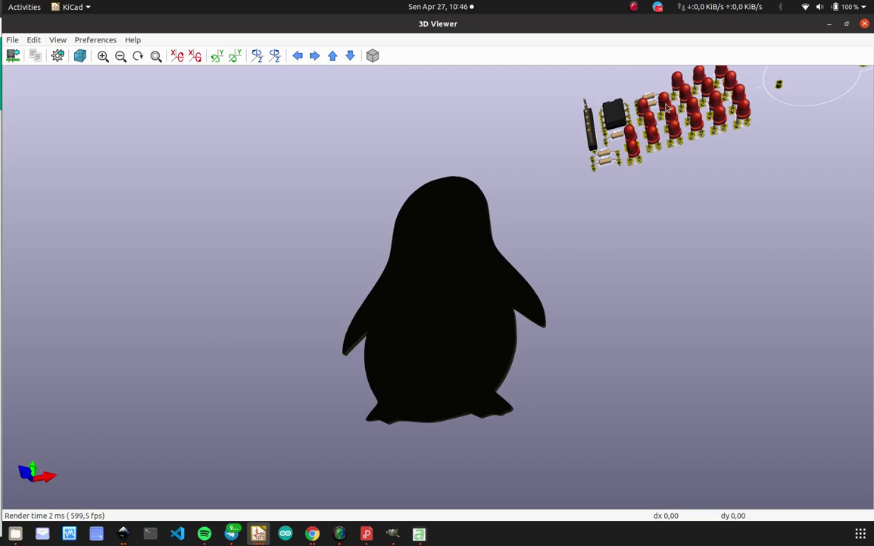
Examine the LED and component cluster and the battery holder BT1 in the 3D viewer, and return to Pcbnew.
drag(683, 106, 465, 324)
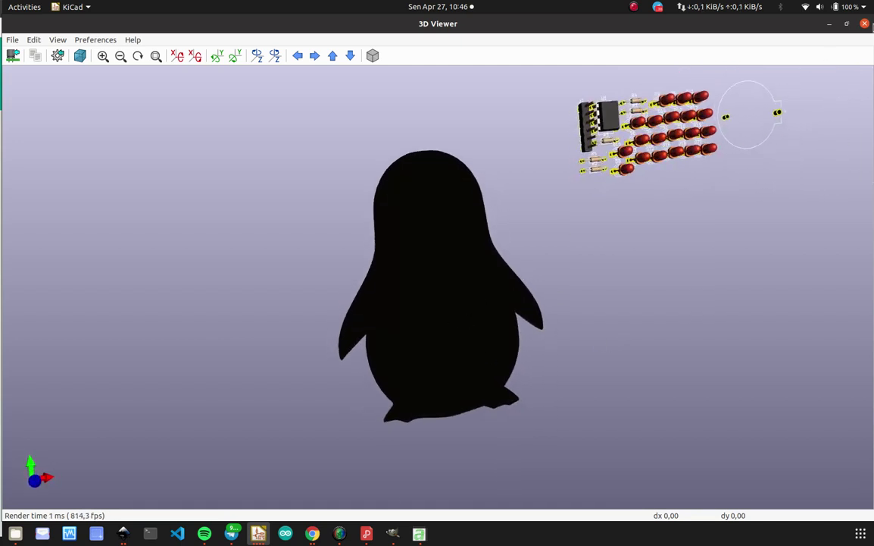
drag(544, 211, 472, 246)
middle_drag(630, 179, 287, 322)
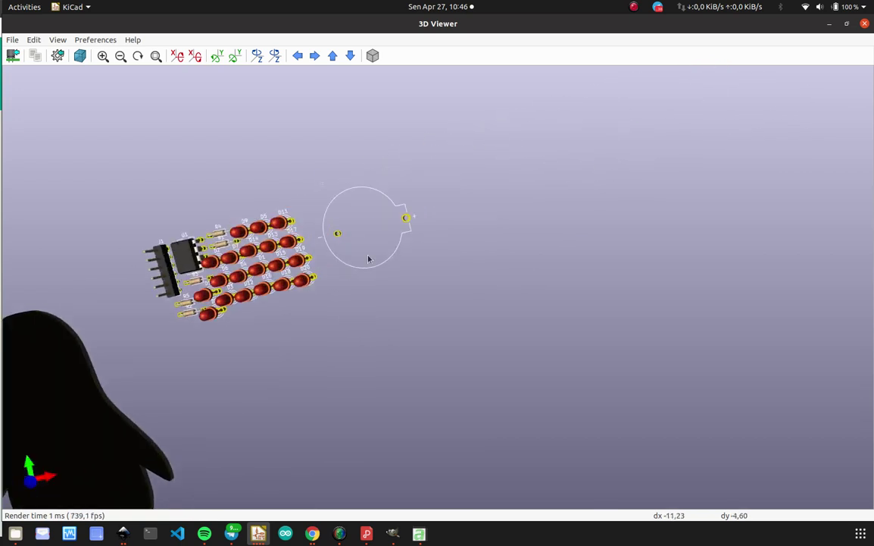
scroll(366, 254, up, 7)
middle_drag(302, 258, 314, 263)
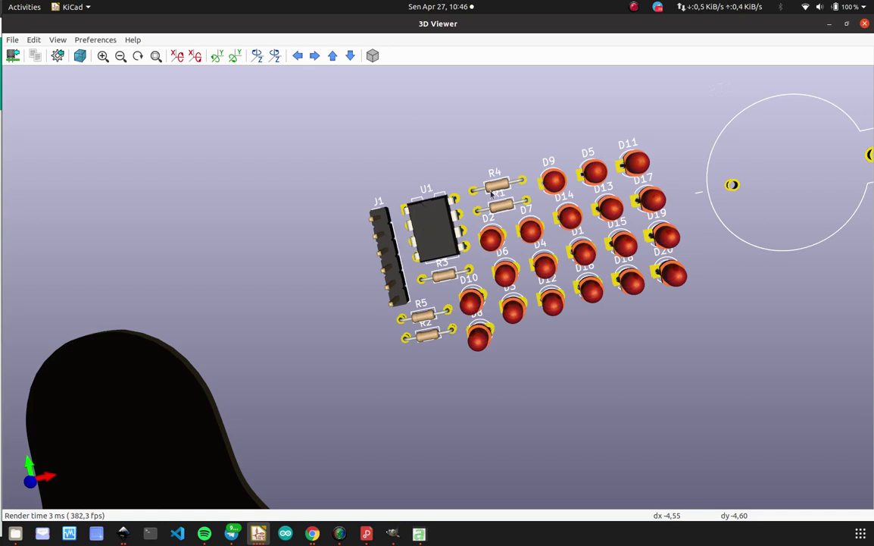
drag(429, 416, 441, 357)
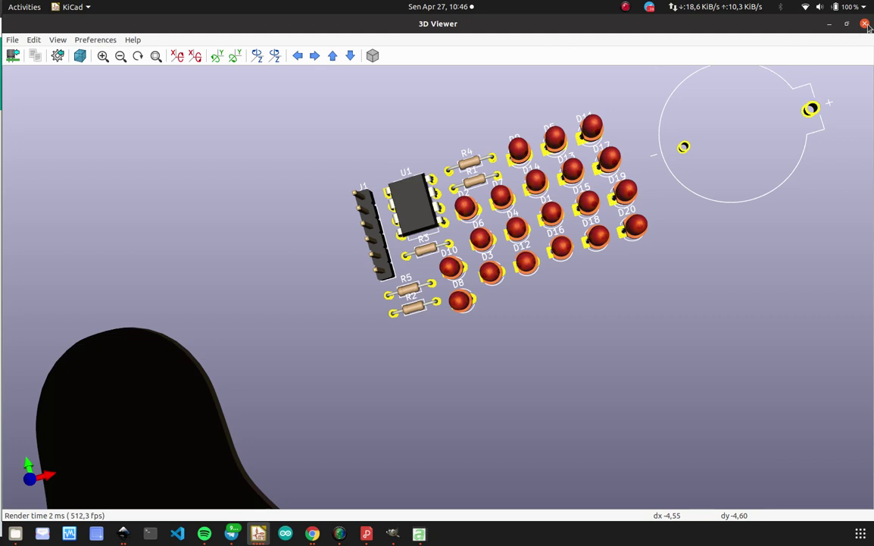
key(alt+Tab)
Open the 3D settings of the BT1 battery holder footprint and start choosing a 3D model file.
scroll(383, 291, up, 4)
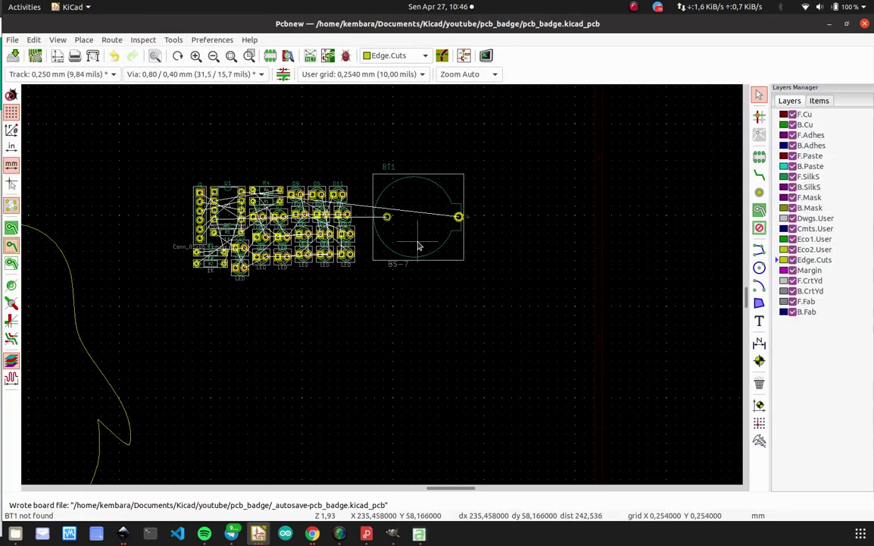
double_click(392, 265)
click(424, 126)
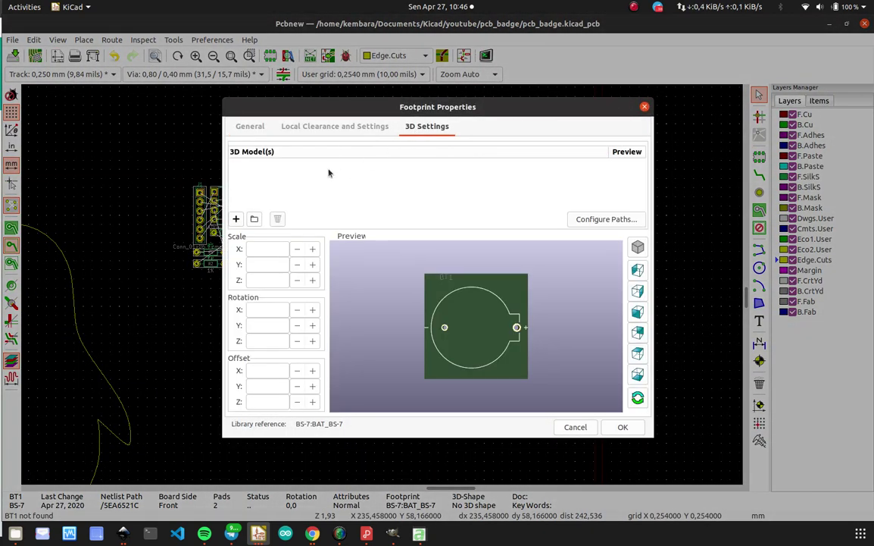
click(254, 220)
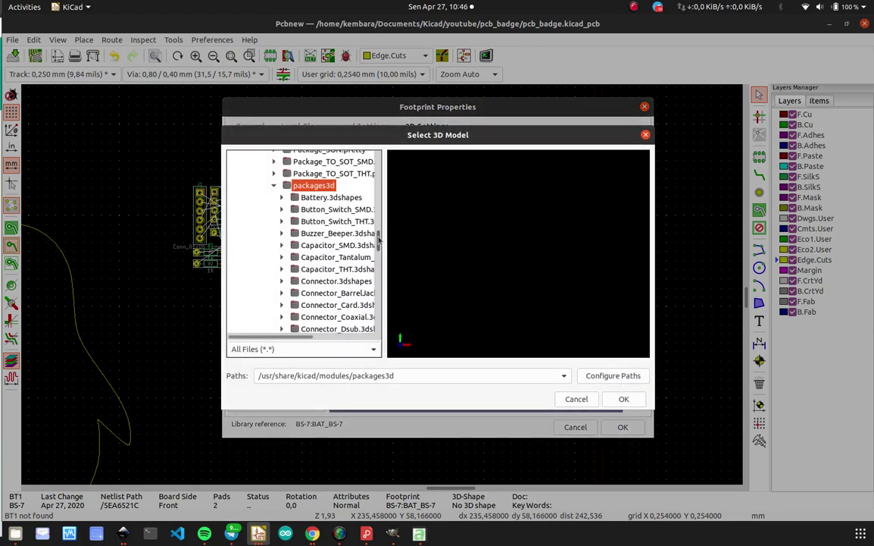
Browse to the Documents/Kicad/youtube/library folder in the home directory in the 3D model selector.
drag(378, 239, 388, 159)
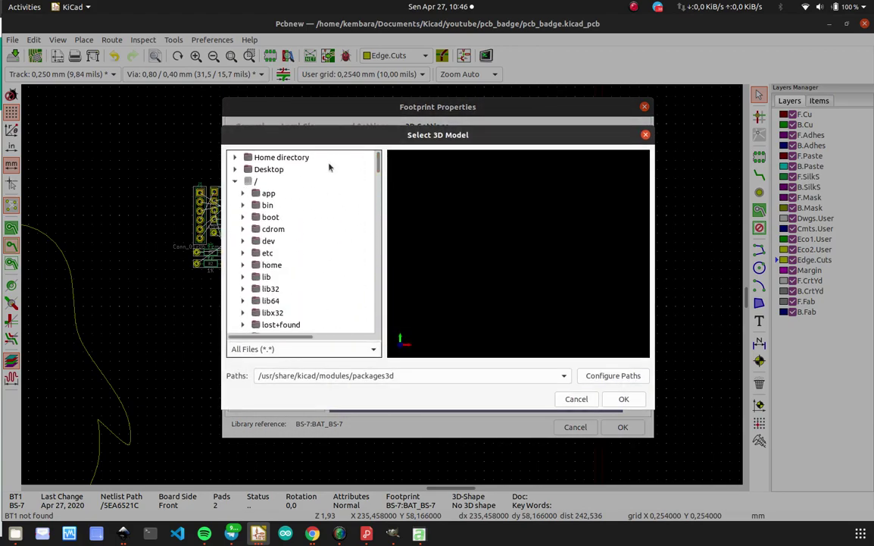
click(235, 158)
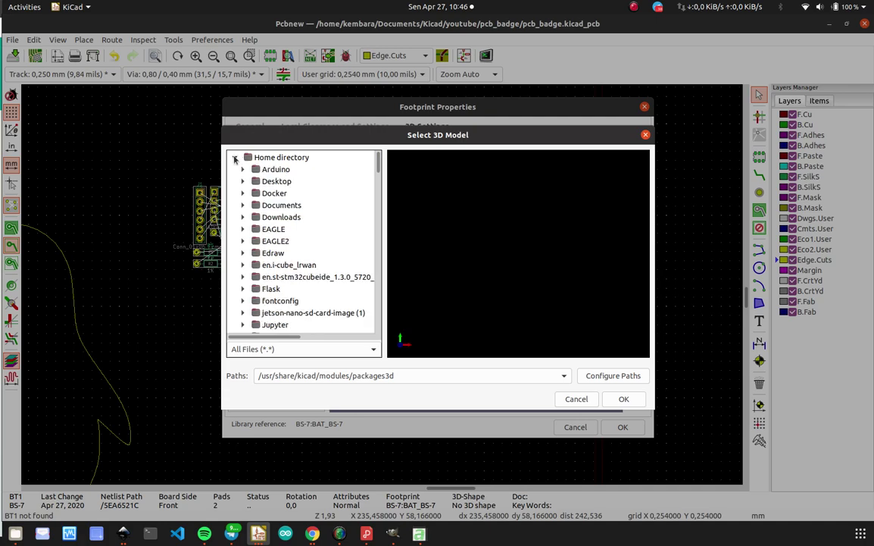
click(242, 207)
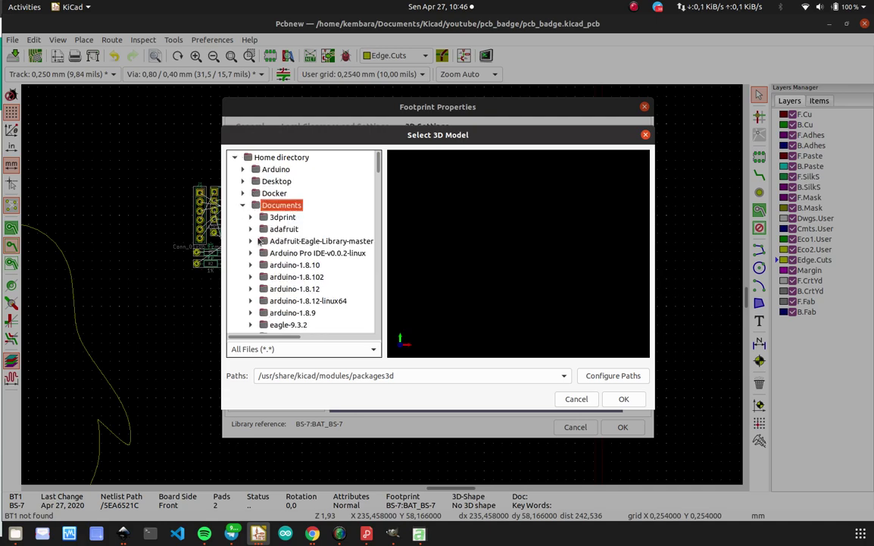
scroll(260, 241, down, 2)
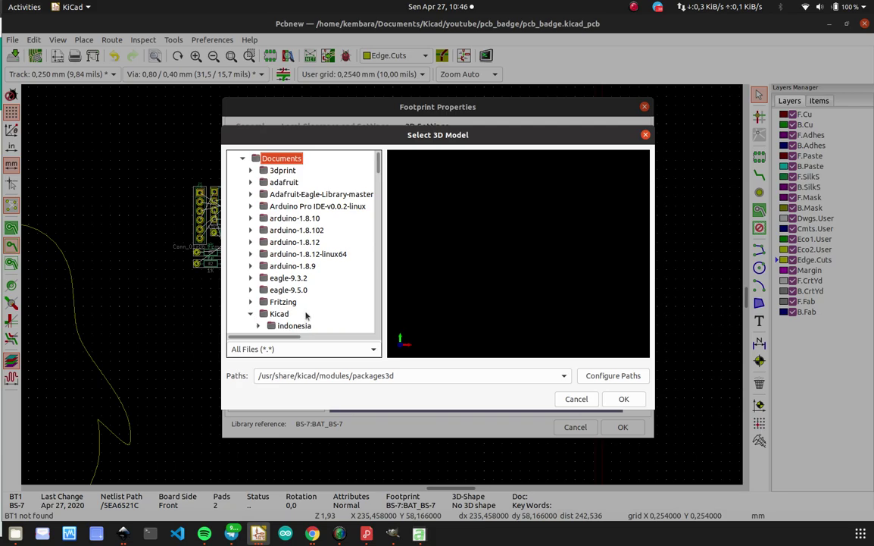
click(250, 313)
scroll(281, 312, down, 4)
scroll(302, 311, down, 2)
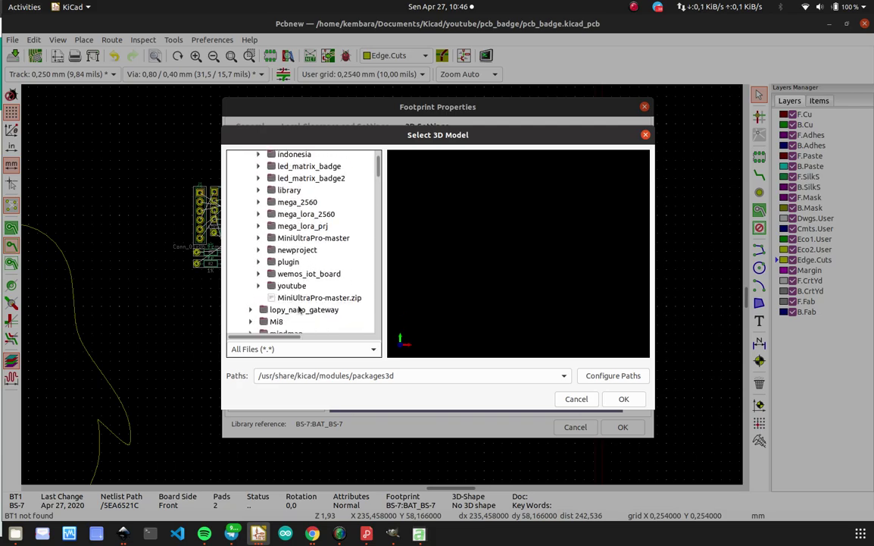
click(258, 287)
scroll(267, 303, down, 1)
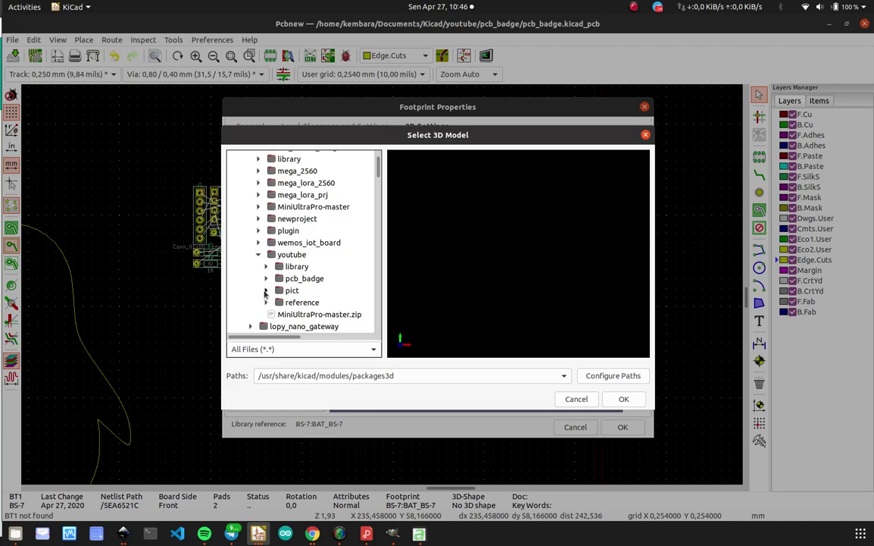
click(265, 291)
click(266, 292)
double_click(295, 265)
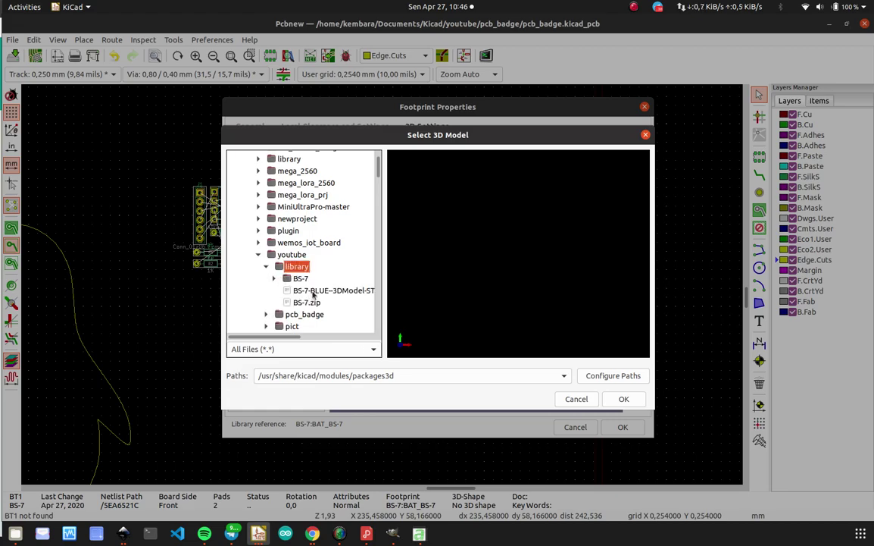
Preview BS-7-BLUE--3DModel-STEP-231308.STEP and add it as the BT1 footprint's 3D model.
click(326, 290)
drag(299, 341, 331, 340)
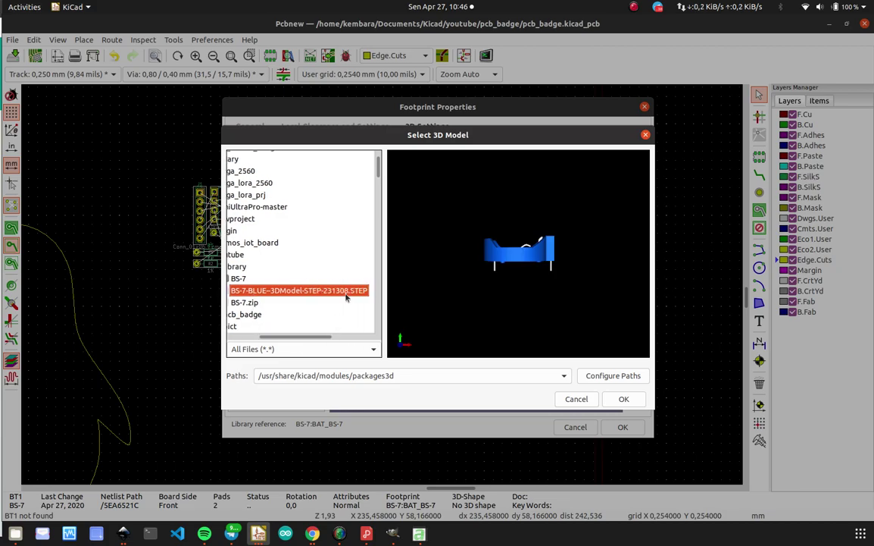
drag(516, 282, 609, 410)
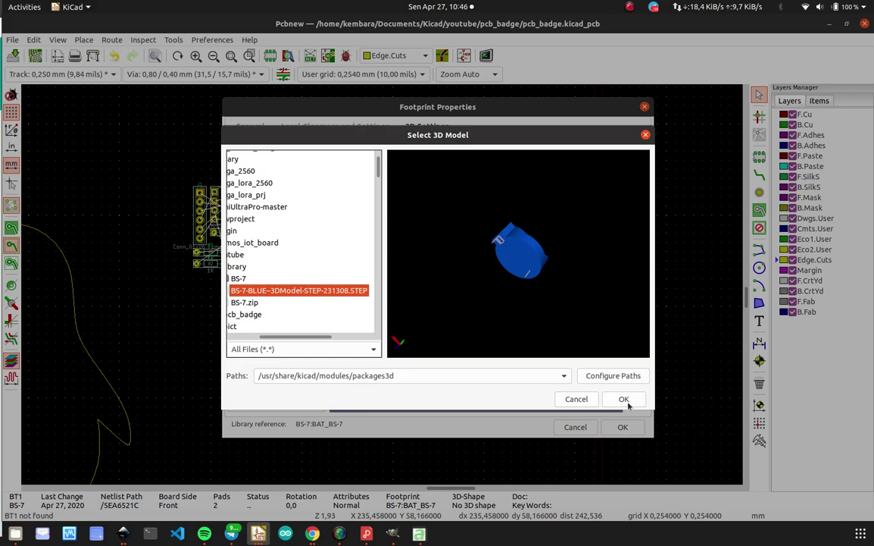
click(623, 399)
Check the battery holder model against the footprint in the preview and set its X offset to -2 mm.
drag(531, 382, 339, 310)
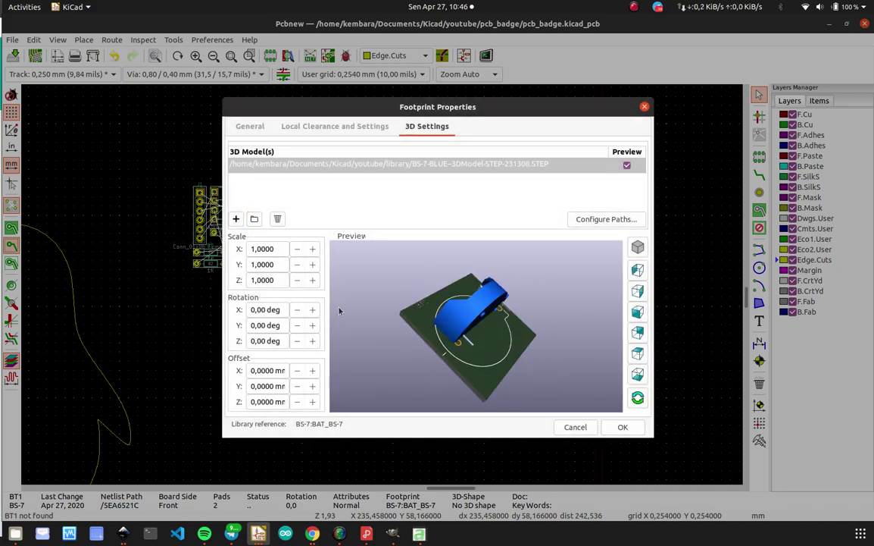
drag(480, 360, 454, 322)
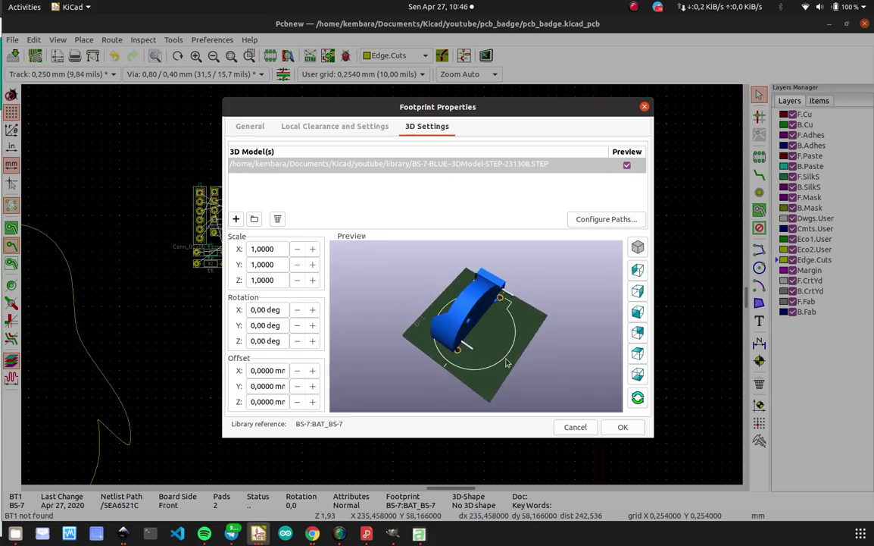
drag(492, 371, 457, 315)
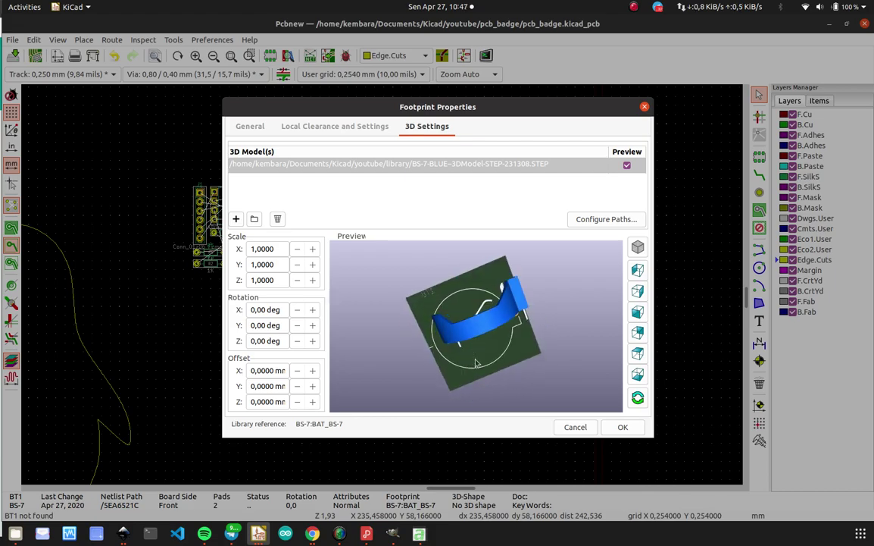
mouse_move(476, 364)
mouse_down()
mouse_move(421, 246)
mouse_move(454, 318)
mouse_move(491, 360)
mouse_up()
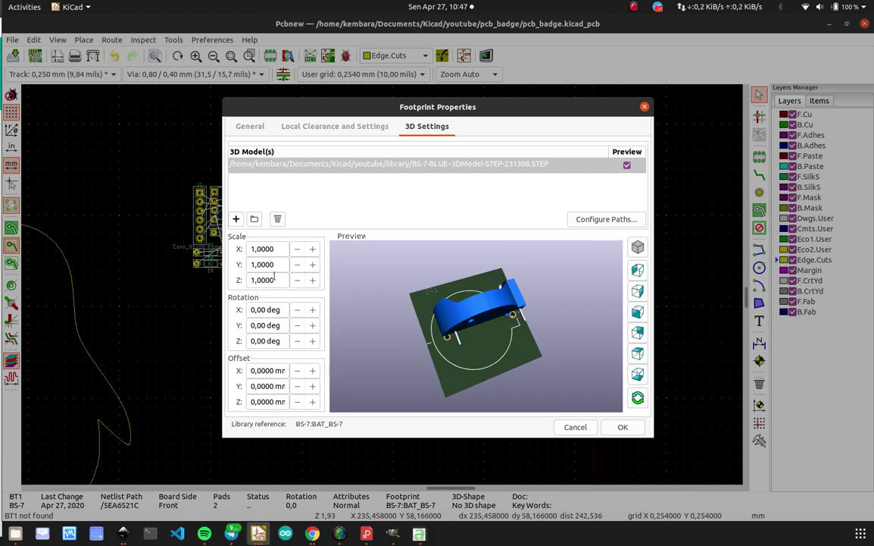
click(297, 373)
click(297, 372)
click(297, 373)
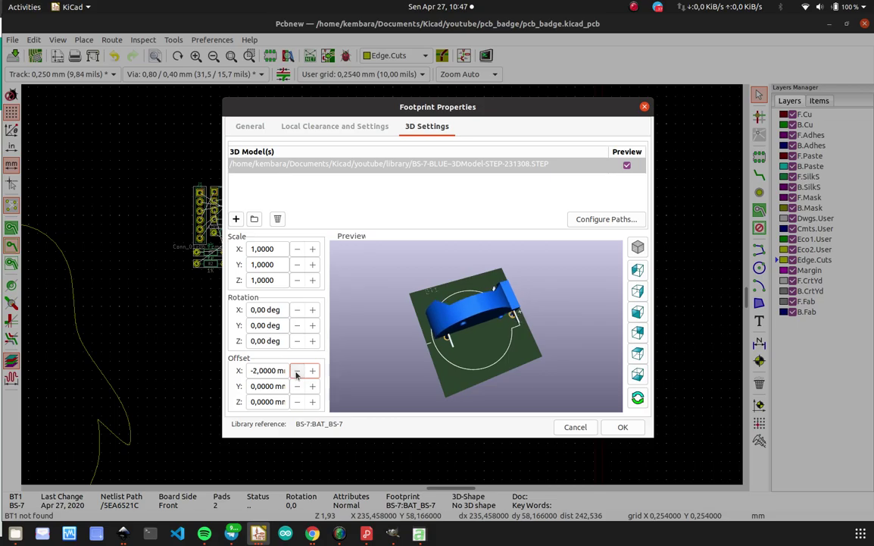
Set the battery holder model's X rotation to -90 degrees so it lies flat on the footprint.
drag(493, 388, 474, 345)
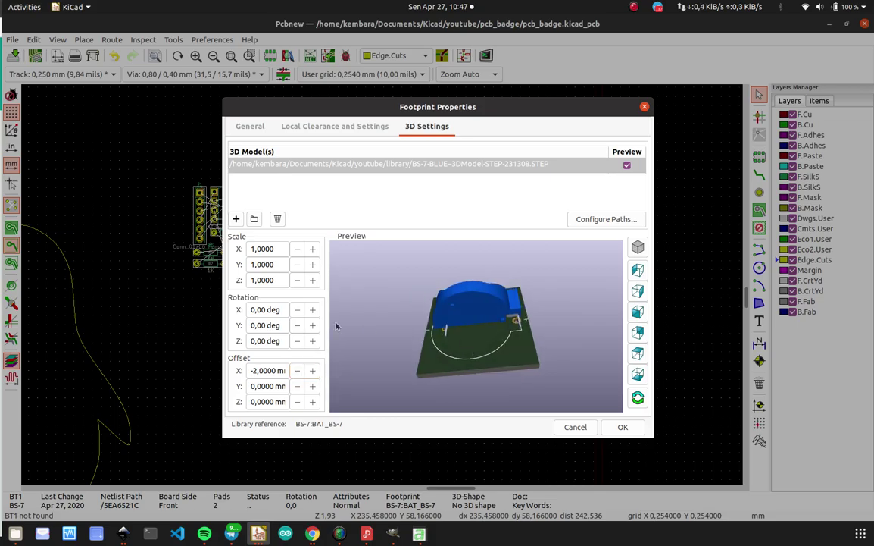
click(312, 310)
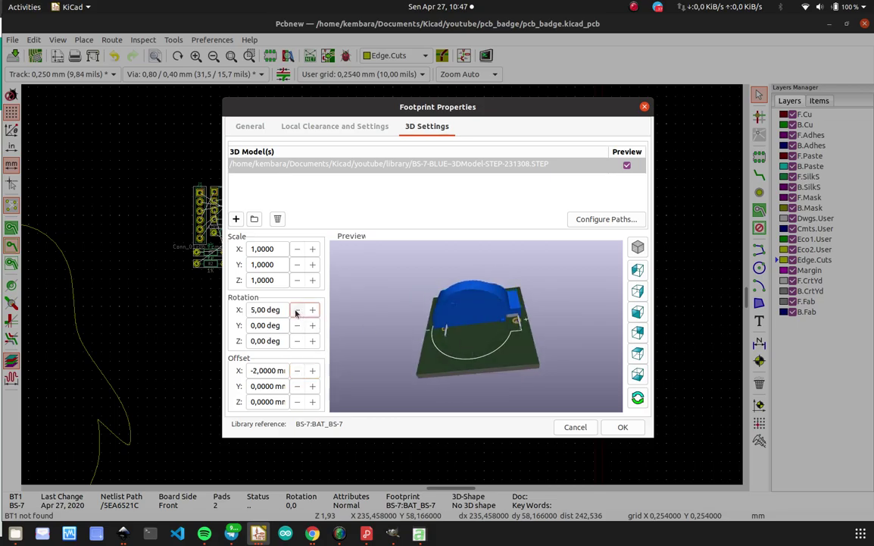
click(296, 309)
click(296, 310)
click(296, 310)
click(297, 310)
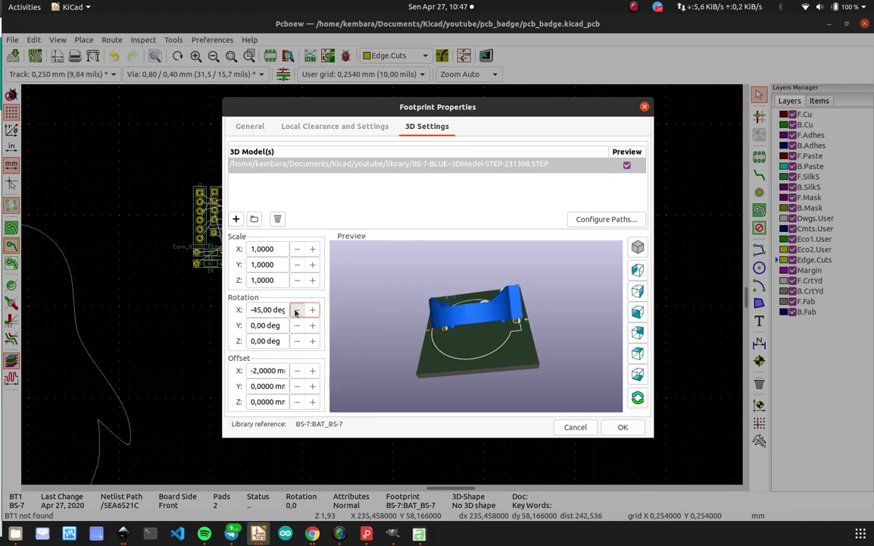
click(296, 310)
click(296, 310)
click(296, 310)
click(296, 310)
click(297, 310)
click(296, 310)
click(296, 310)
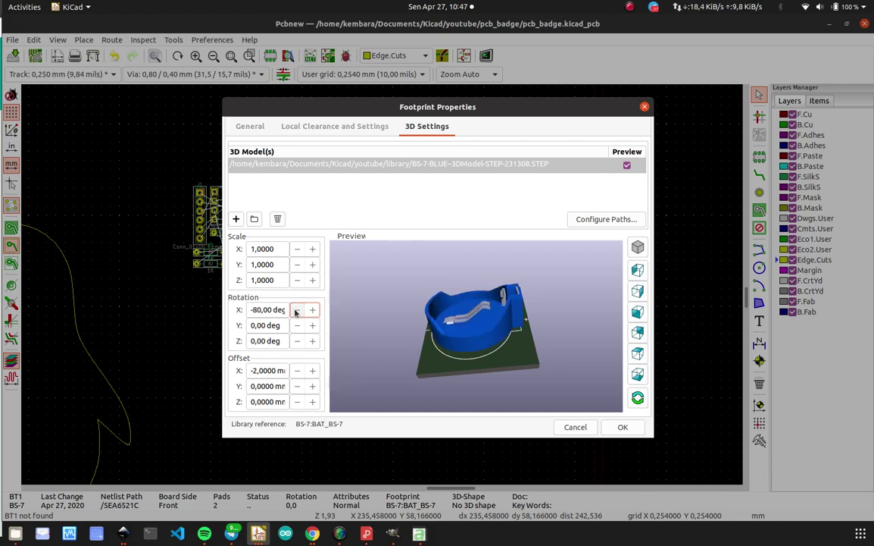
click(296, 310)
click(296, 310)
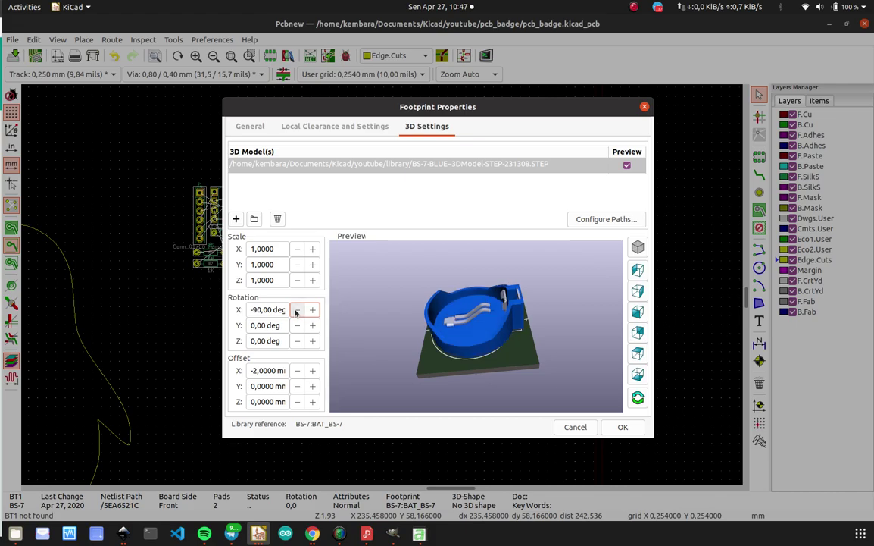
Set the battery holder model's X offset to -2.5 mm, accept the footprint properties and save the board.
drag(460, 350, 488, 289)
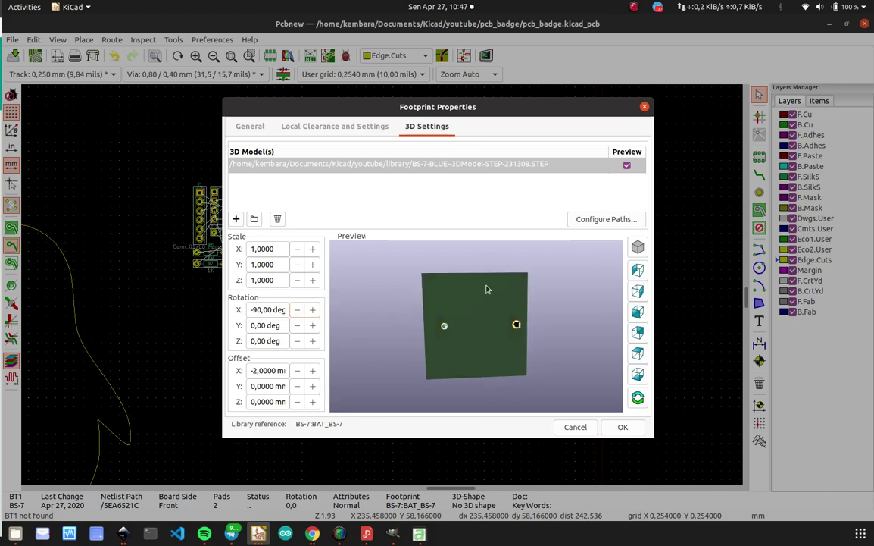
click(297, 371)
drag(505, 344, 451, 307)
scroll(509, 338, up, 5)
scroll(510, 337, up, 2)
scroll(485, 345, down, 5)
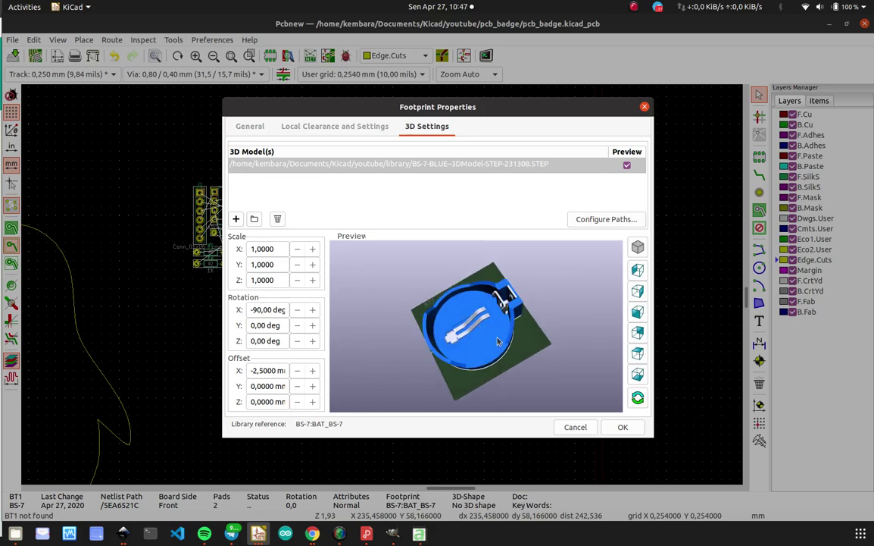
click(622, 428)
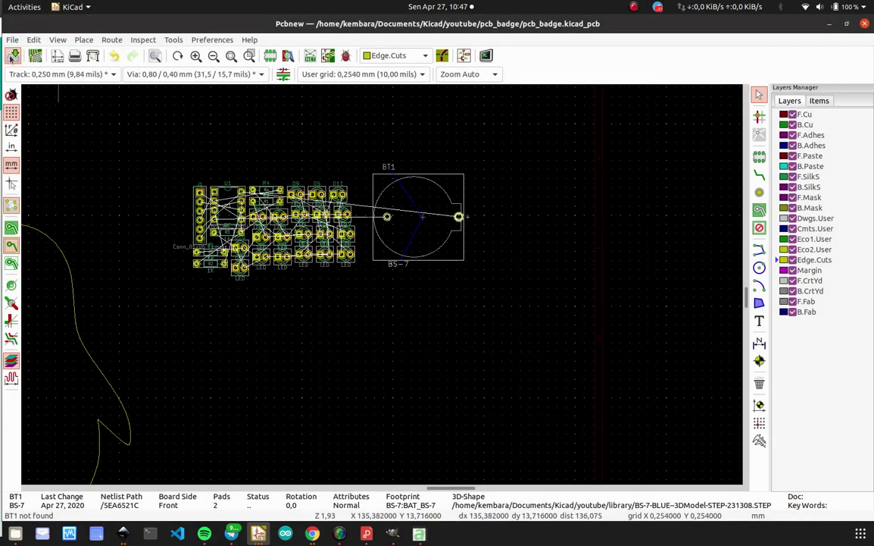
click(13, 55)
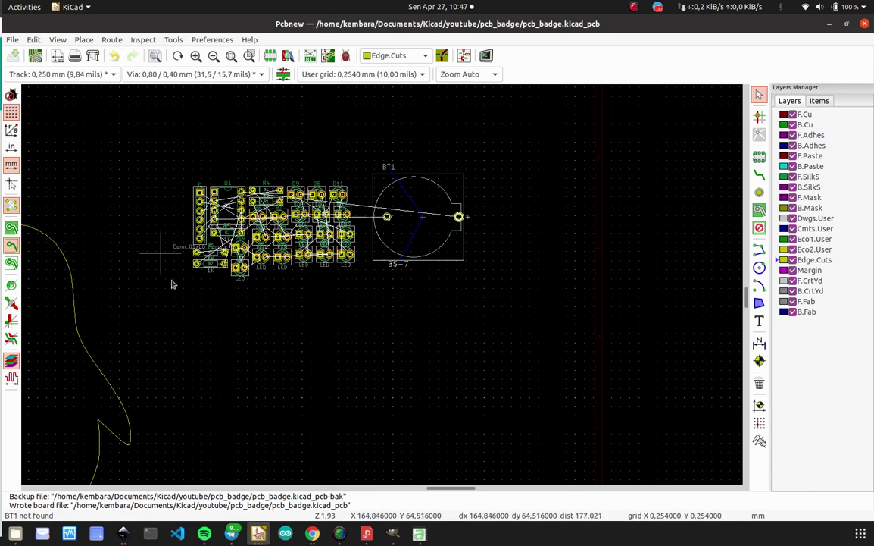
Inspect the penguin board, the components and the BT1 battery holder model in the 3D viewer.
click(84, 39)
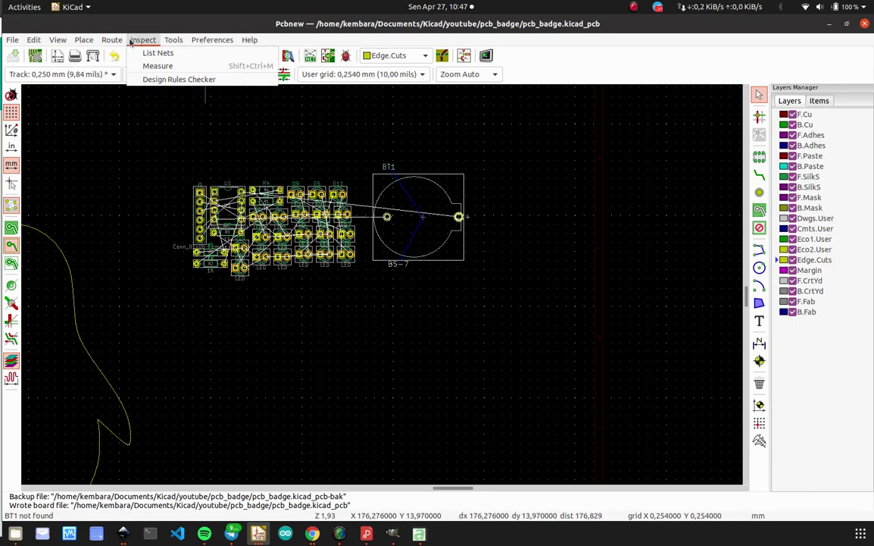
click(76, 92)
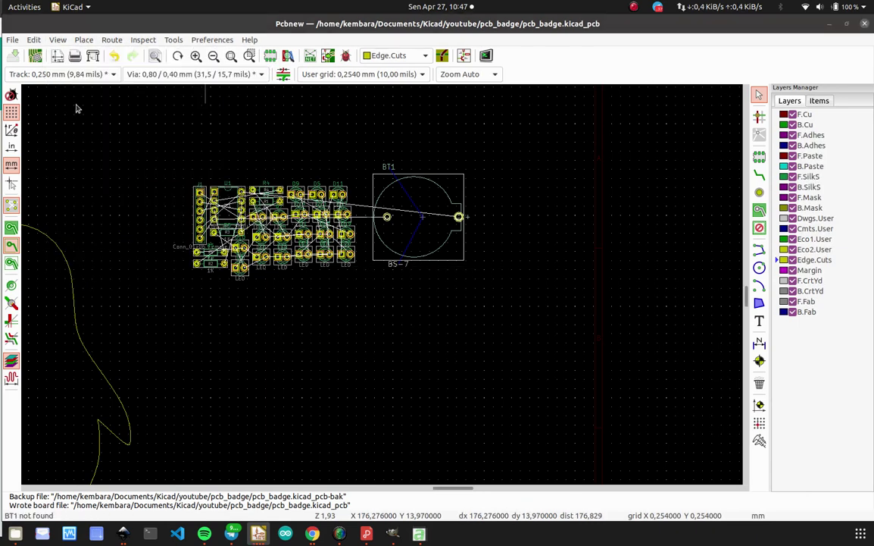
drag(640, 360, 667, 191)
scroll(670, 193, down, 2)
scroll(670, 192, up, 3)
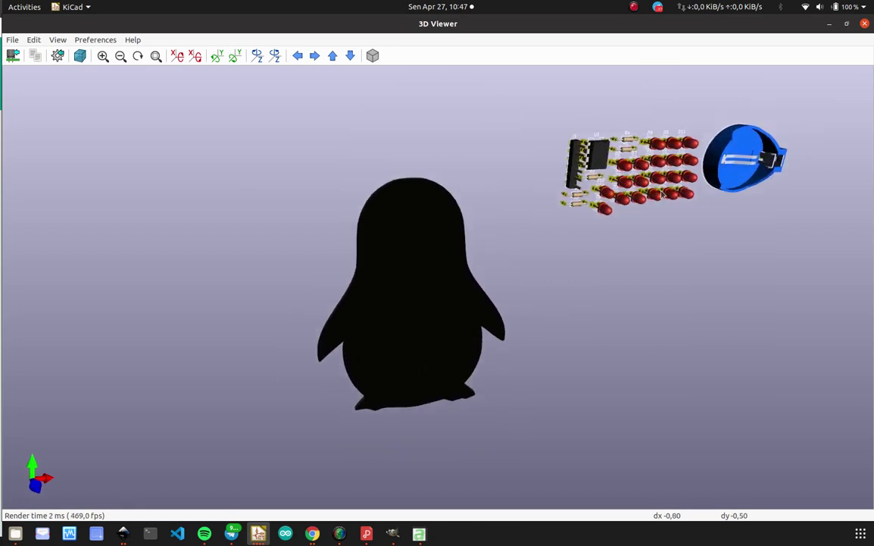
drag(338, 242, 304, 229)
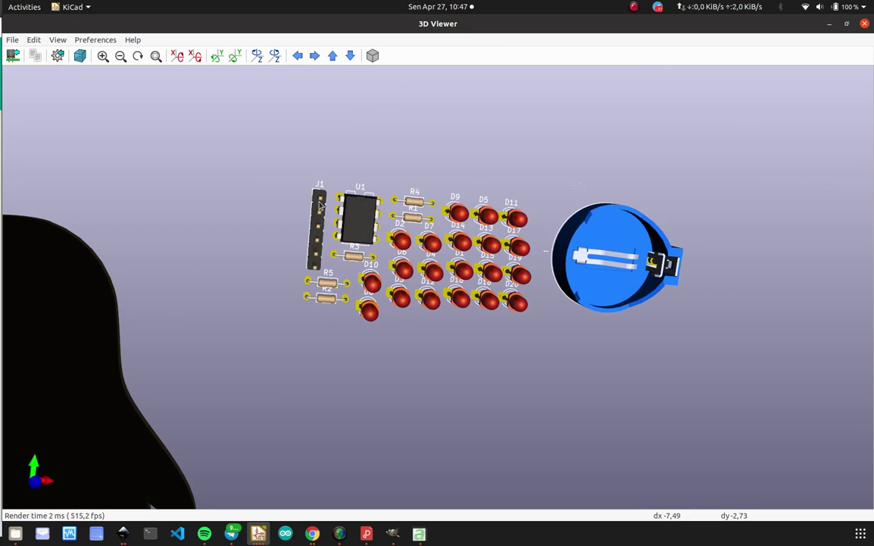
mouse_move(314, 199)
mouse_down()
mouse_move(310, 218)
mouse_move(310, 208)
mouse_up()
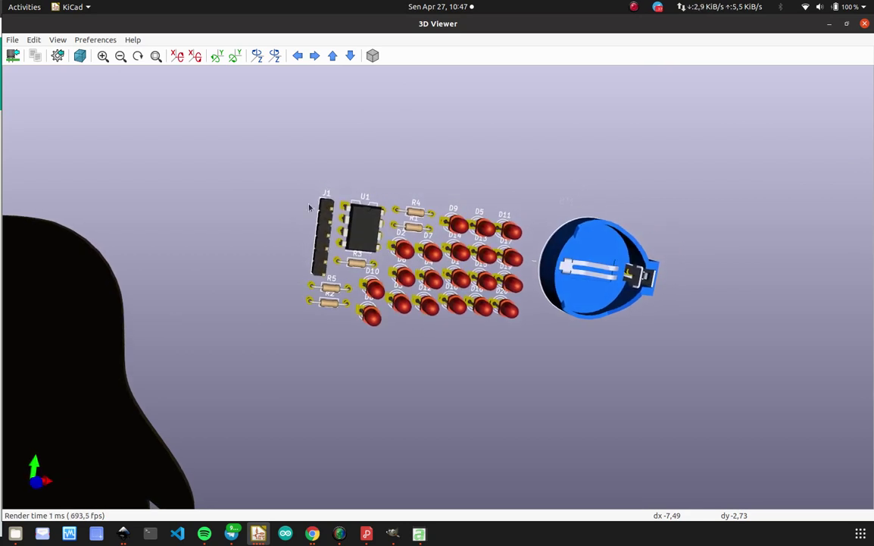
click(865, 24)
Review the J1 header footprint's general, clearance and 3D model settings without changing them.
scroll(181, 234, up, 2)
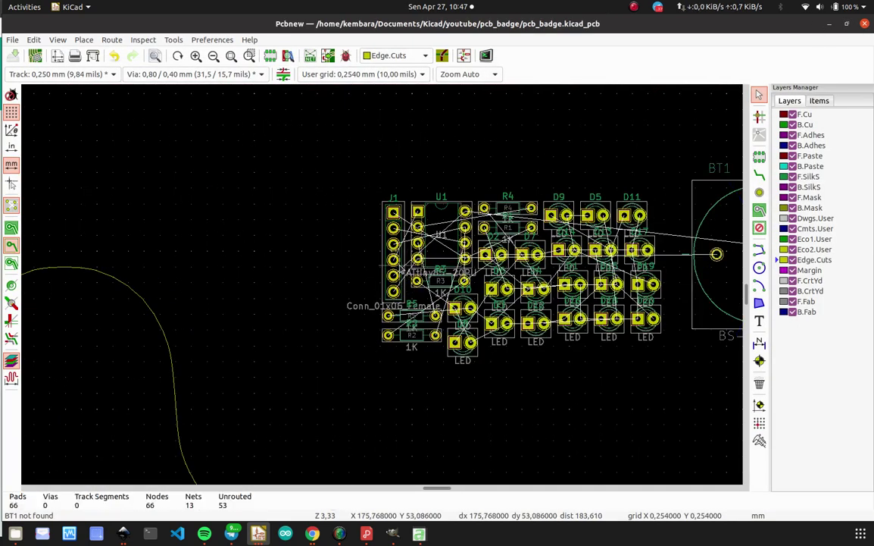
double_click(360, 235)
click(254, 218)
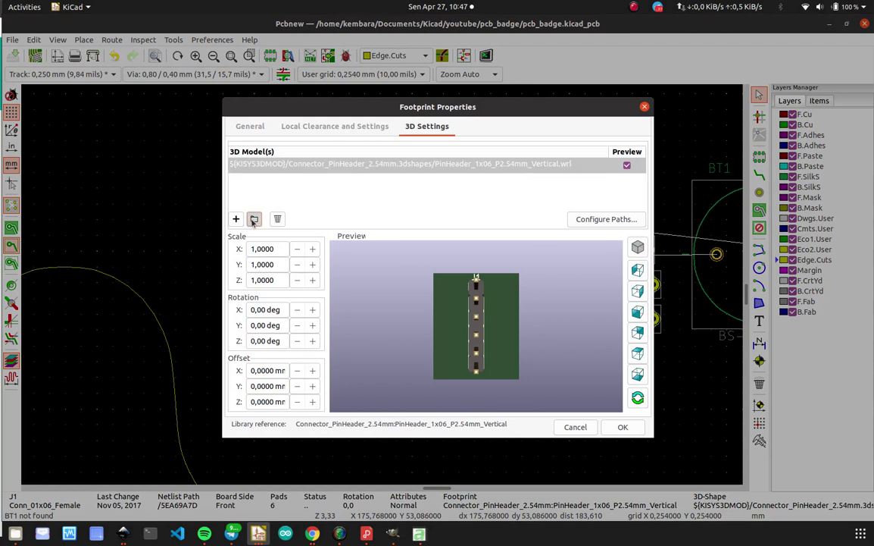
key(Escape)
click(256, 127)
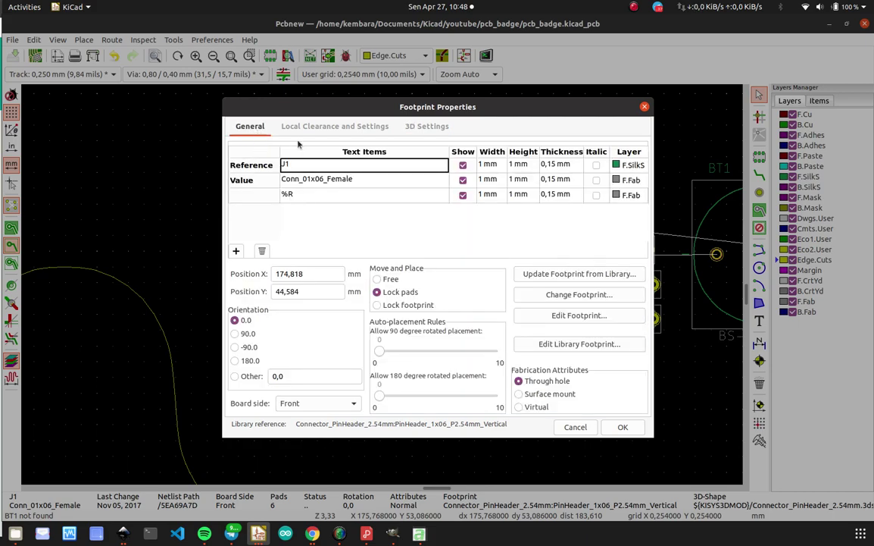
click(326, 127)
click(425, 128)
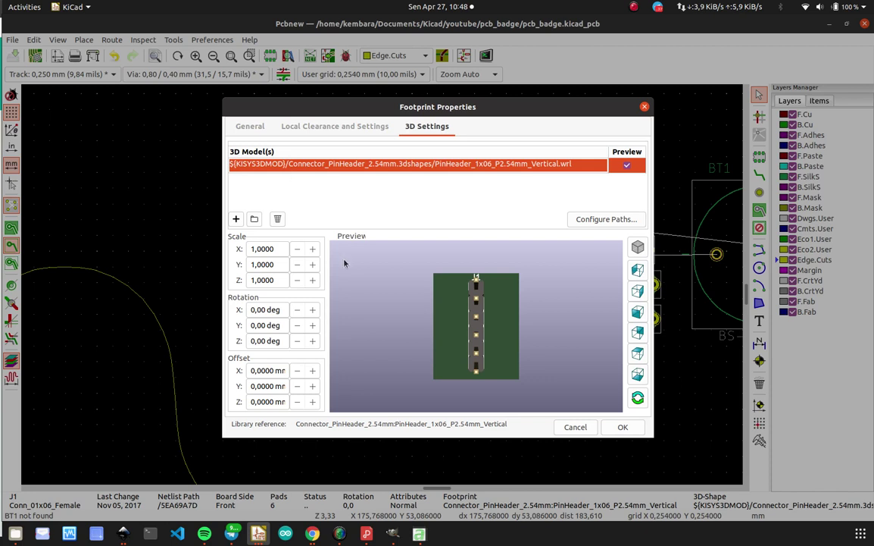
key(Escape)
Look up the KISYS3DMOD path among the path substitutions of the footprint library manager.
click(212, 39)
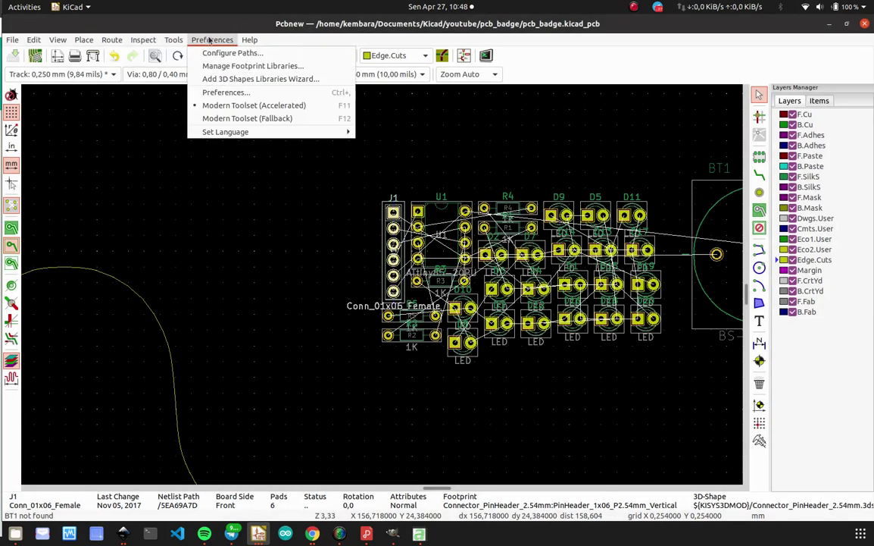
click(228, 66)
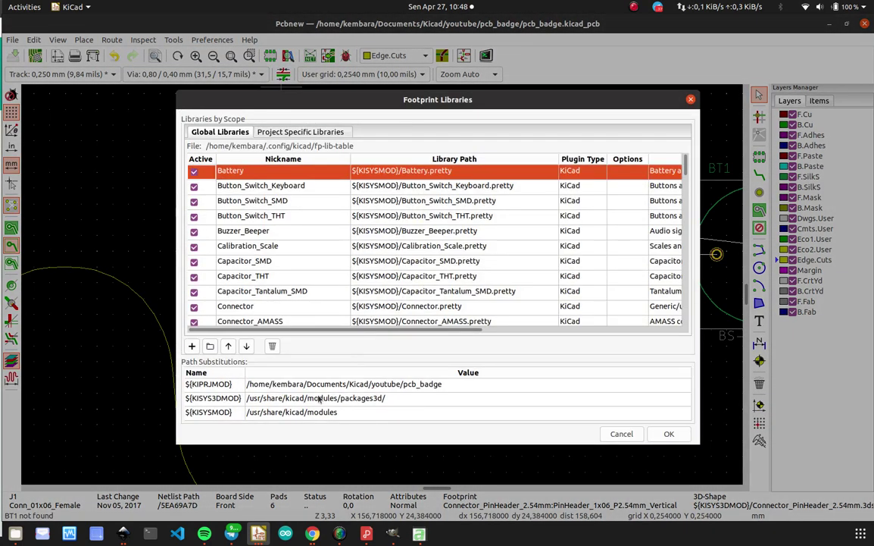
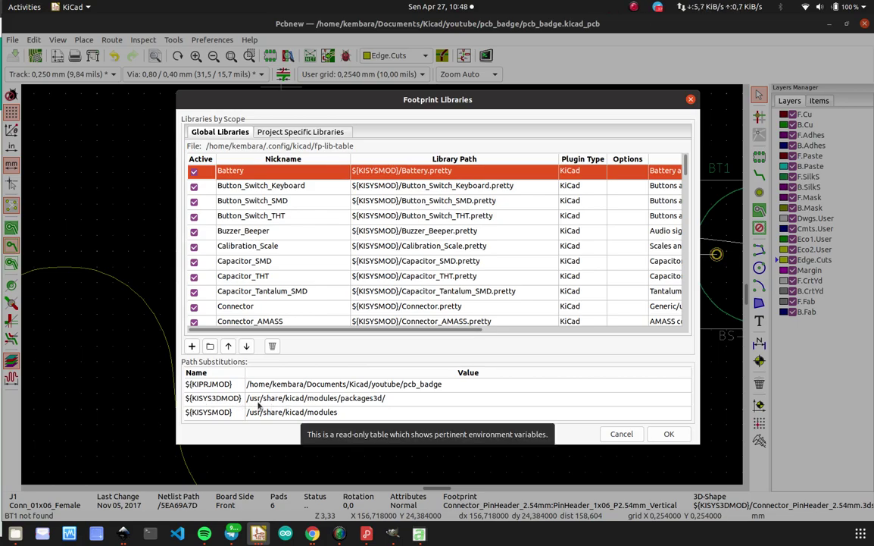
double_click(311, 399)
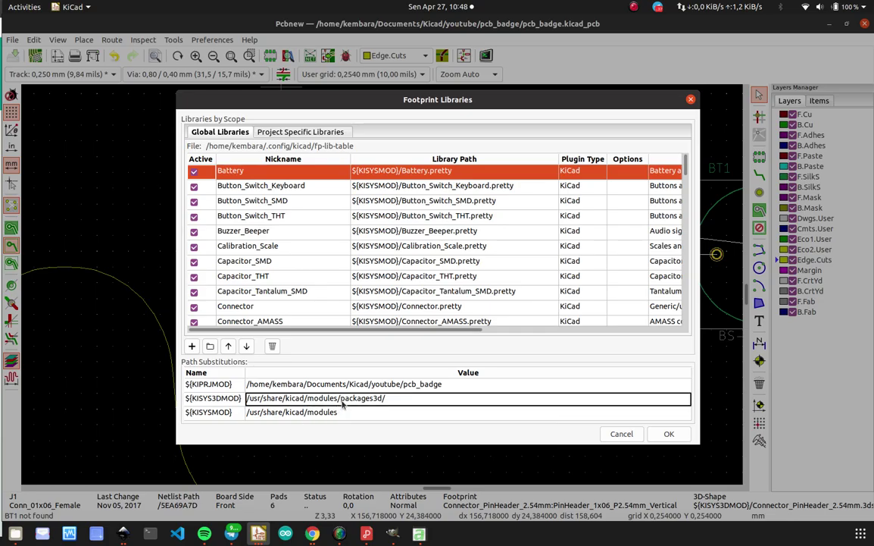
right_click(350, 415)
click(356, 423)
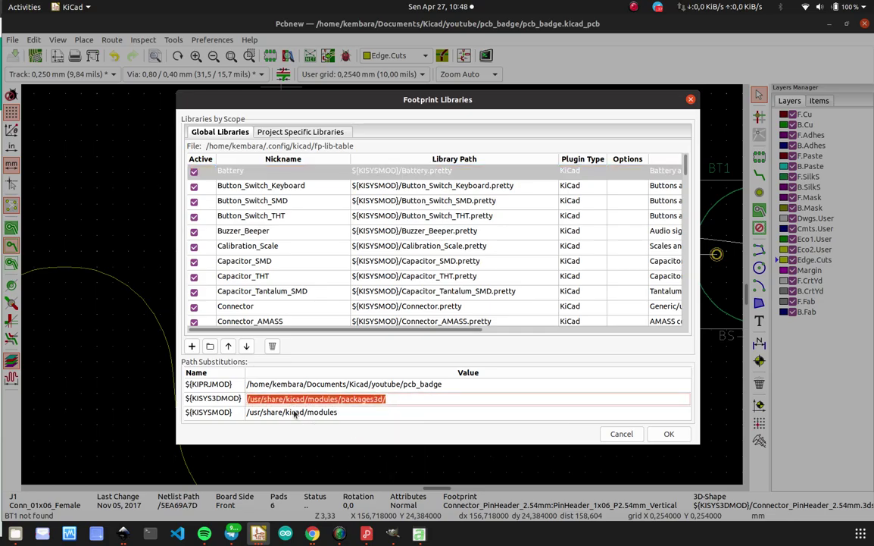
click(667, 434)
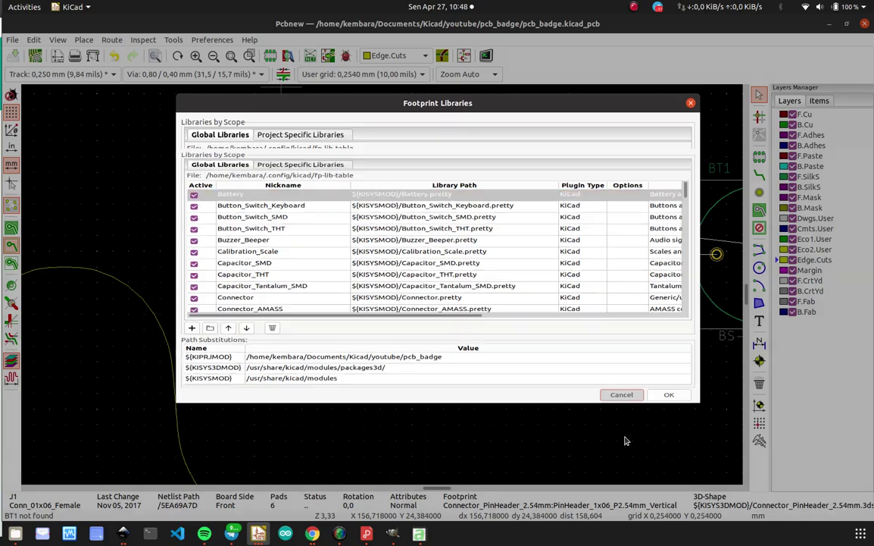
Remove the PinHeader_1x06_P2.54mm_Vertical.wrl model from the J1 footprint's 3D settings.
double_click(393, 231)
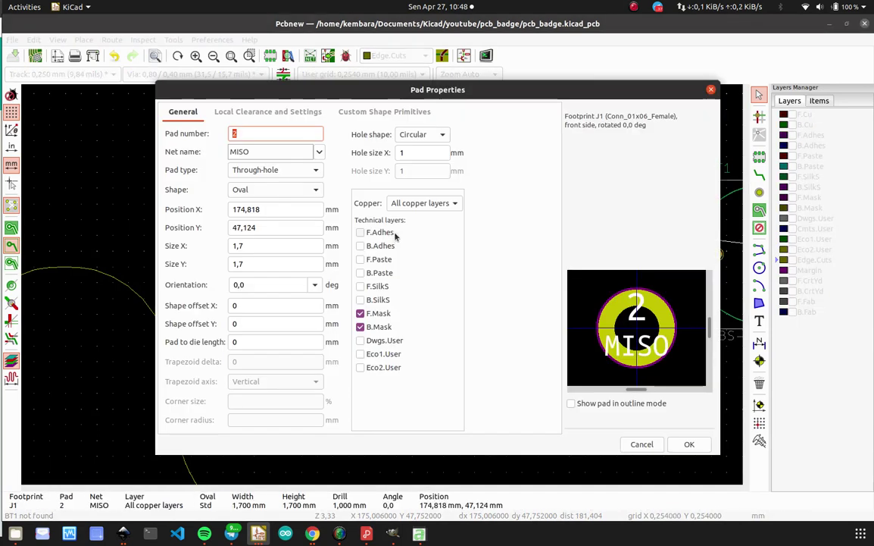
key(Escape)
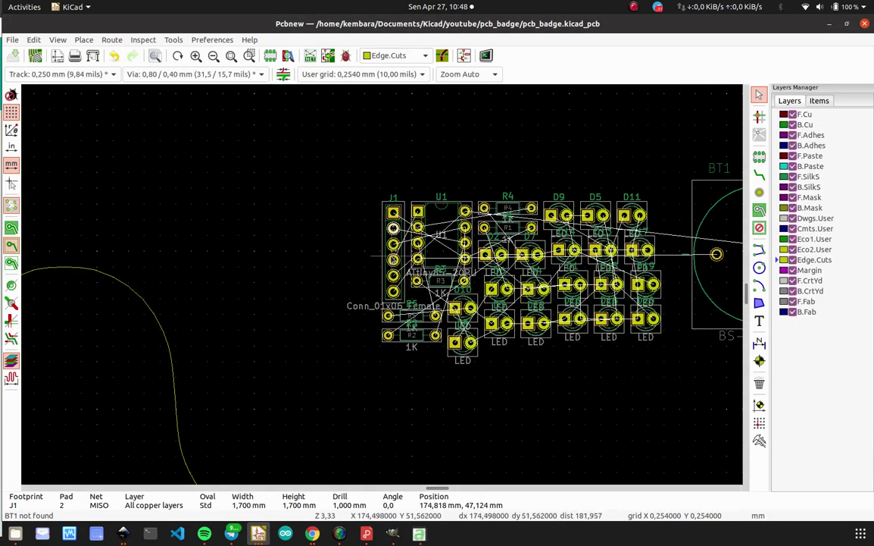
double_click(400, 239)
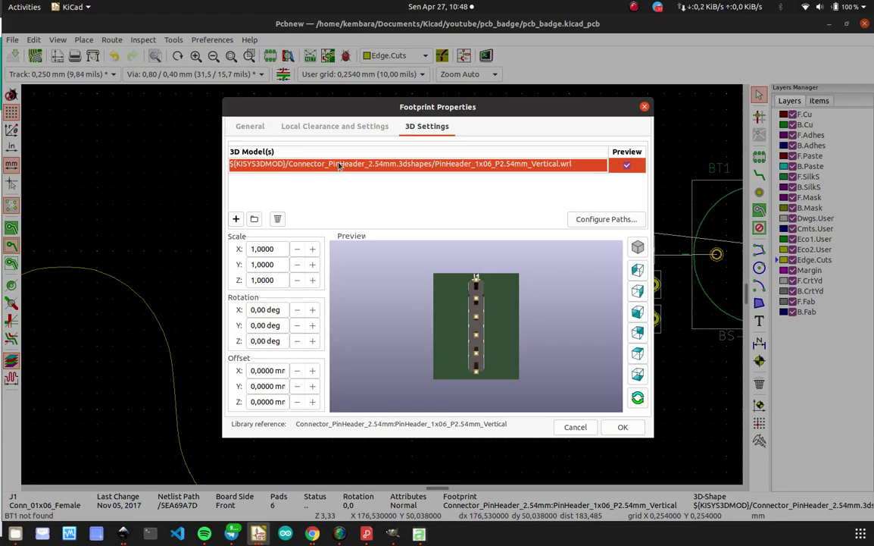
click(255, 219)
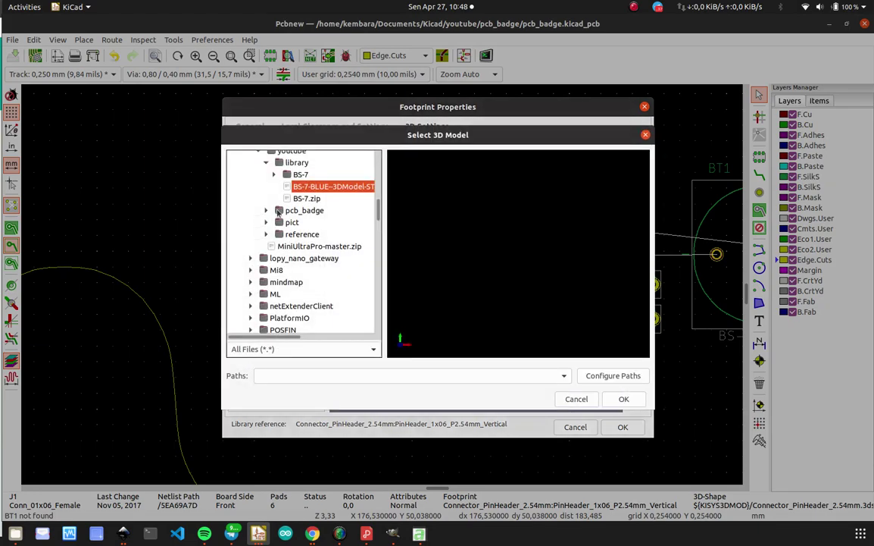
key(Escape)
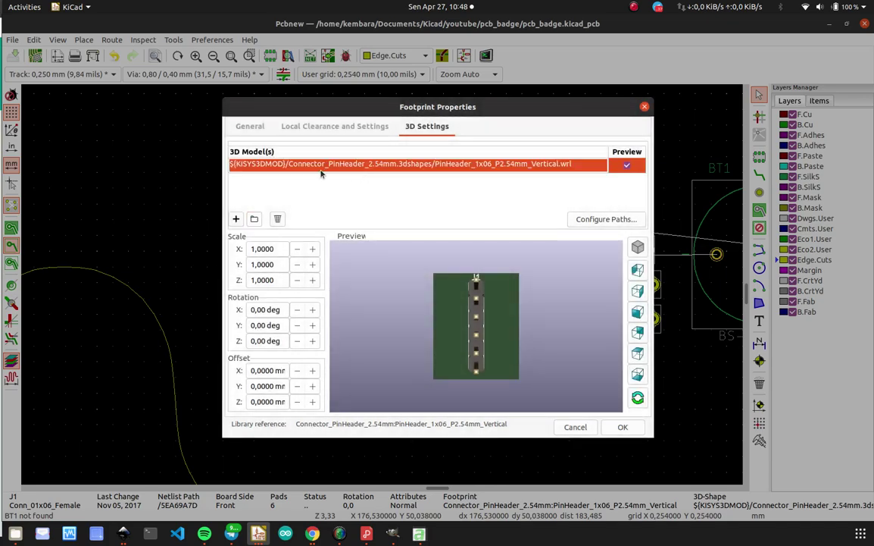
click(278, 219)
Browse from the file system root to the usr/share folder in the 3D model selector for J1.
click(254, 219)
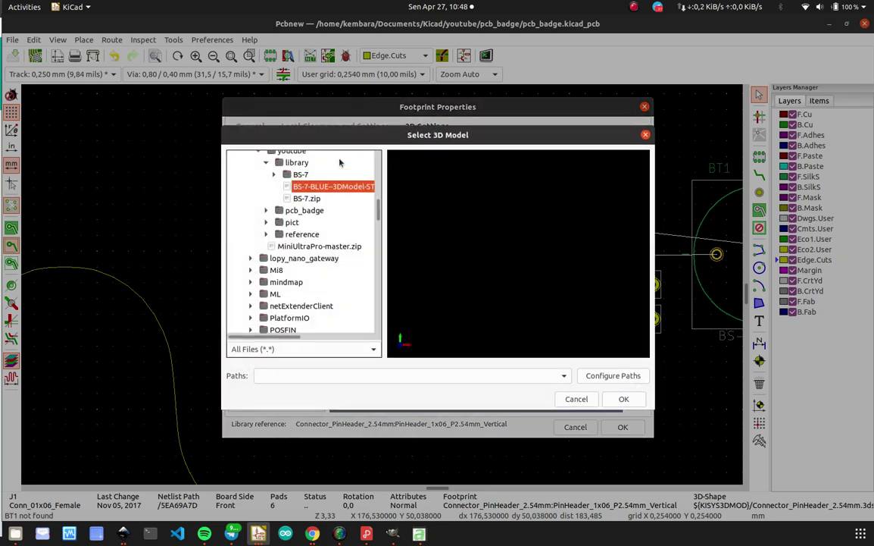
scroll(302, 231, up, 2)
scroll(303, 235, down, 6)
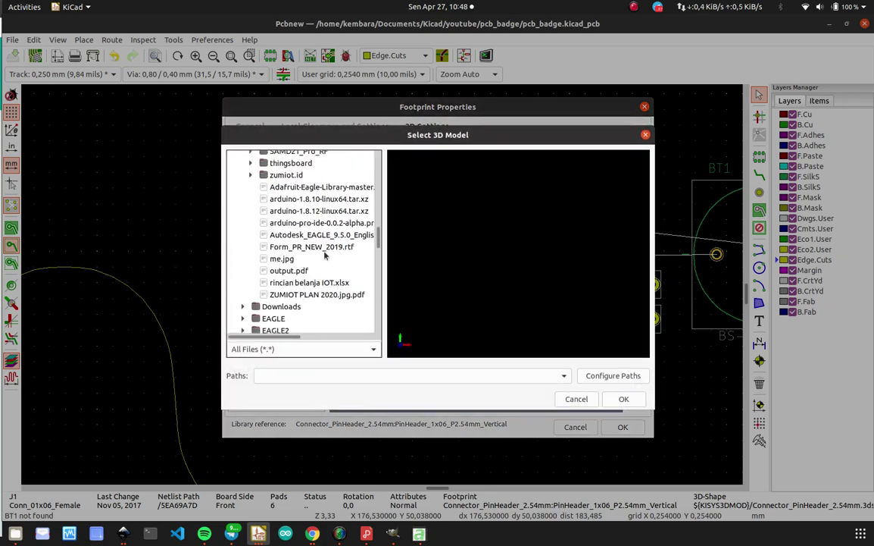
scroll(324, 255, up, 5)
scroll(324, 255, up, 10)
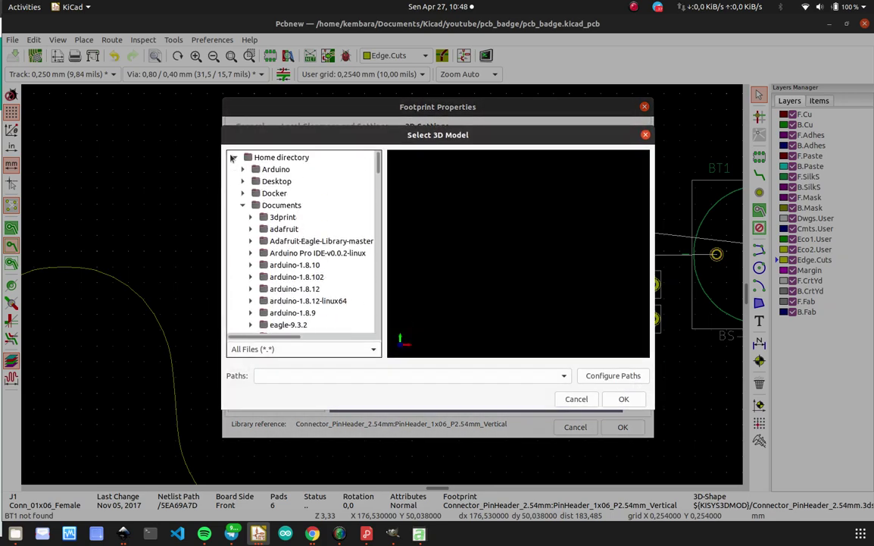
click(232, 157)
click(235, 181)
scroll(249, 246, down, 2)
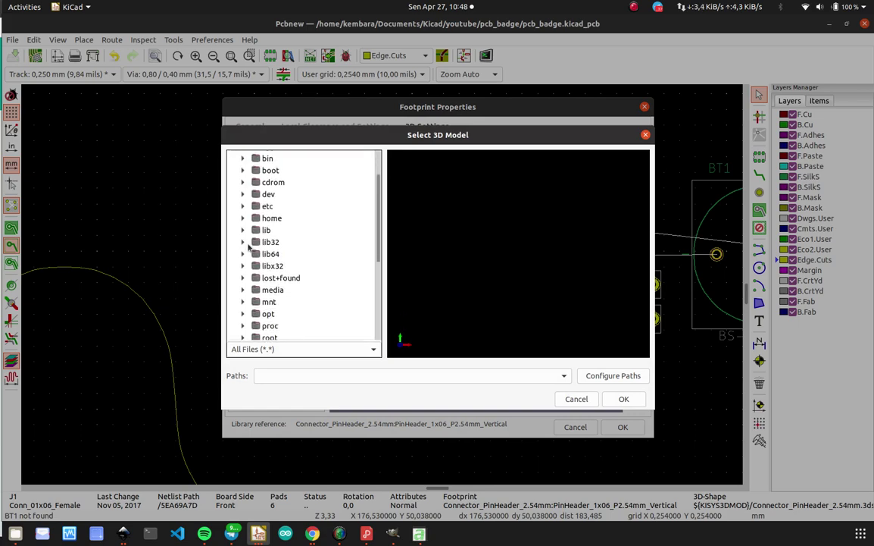
scroll(249, 246, down, 2)
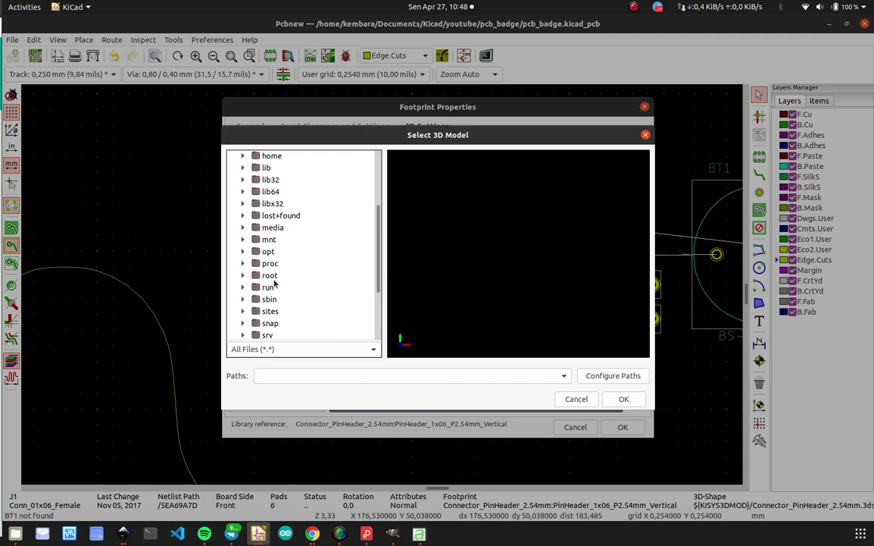
scroll(274, 283, down, 2)
click(244, 308)
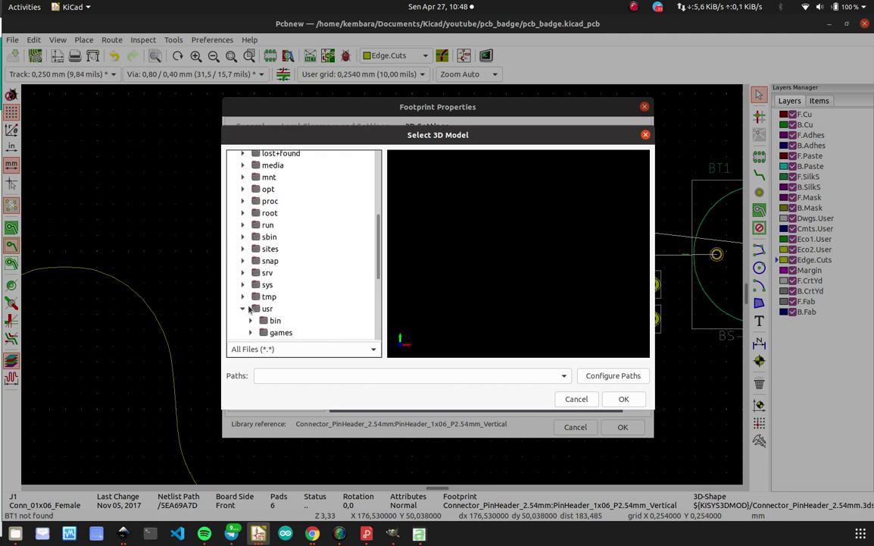
scroll(247, 307, down, 4)
click(250, 303)
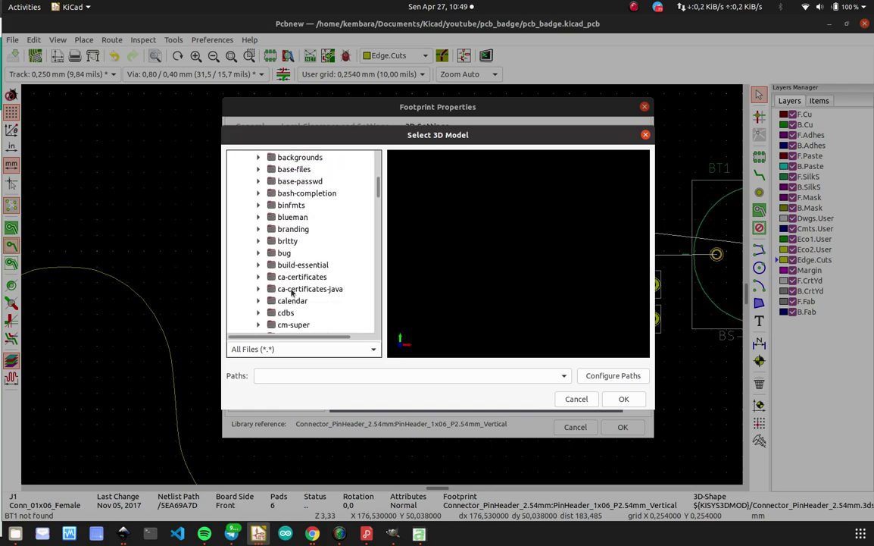
Find the kicad folder within usr/share in the 3D model selector and expand it.
scroll(291, 294, down, 10)
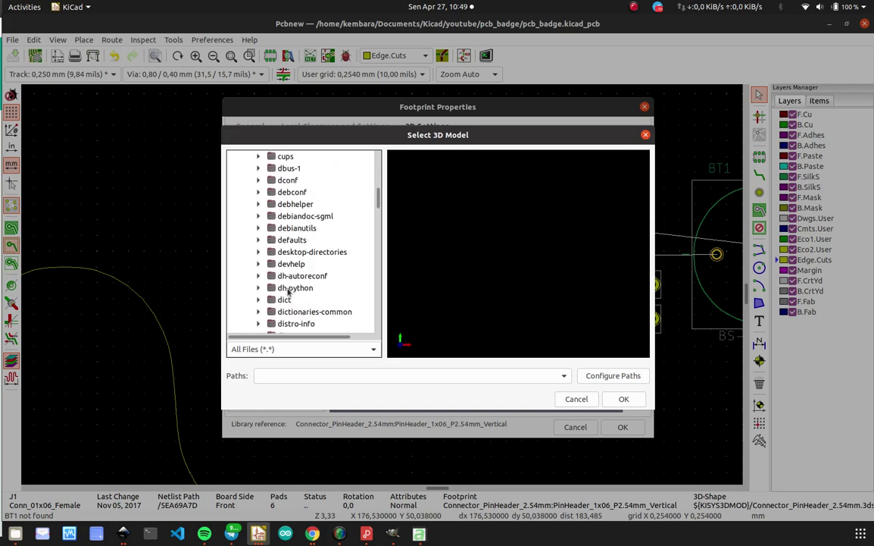
scroll(289, 291, down, 5)
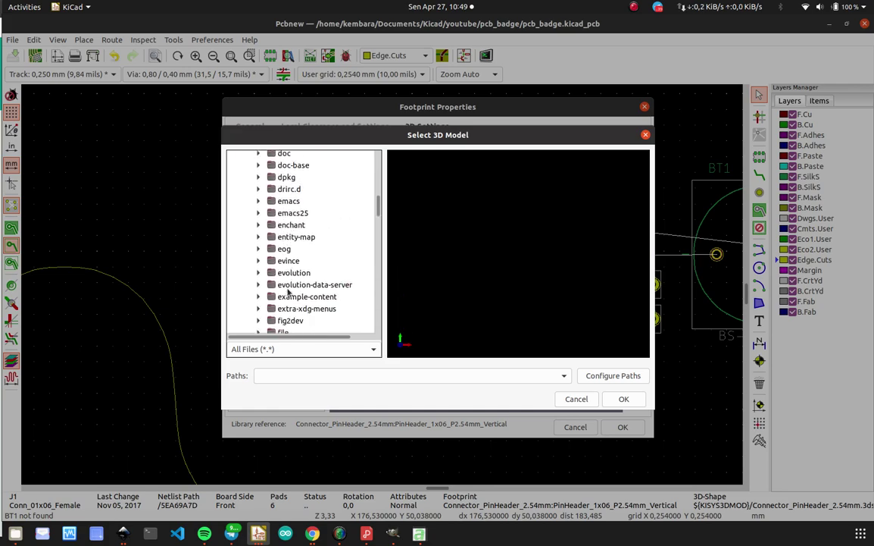
scroll(288, 291, up, 15)
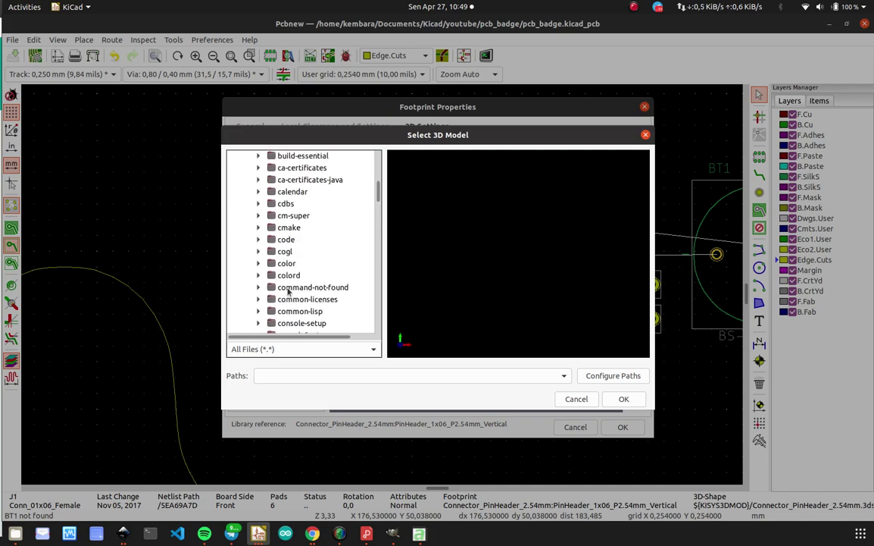
scroll(288, 292, up, 9)
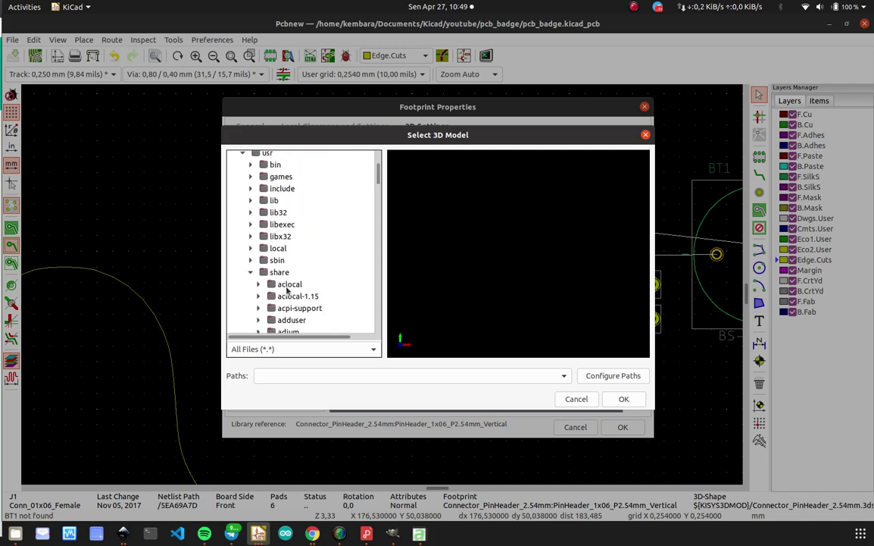
scroll(287, 291, down, 13)
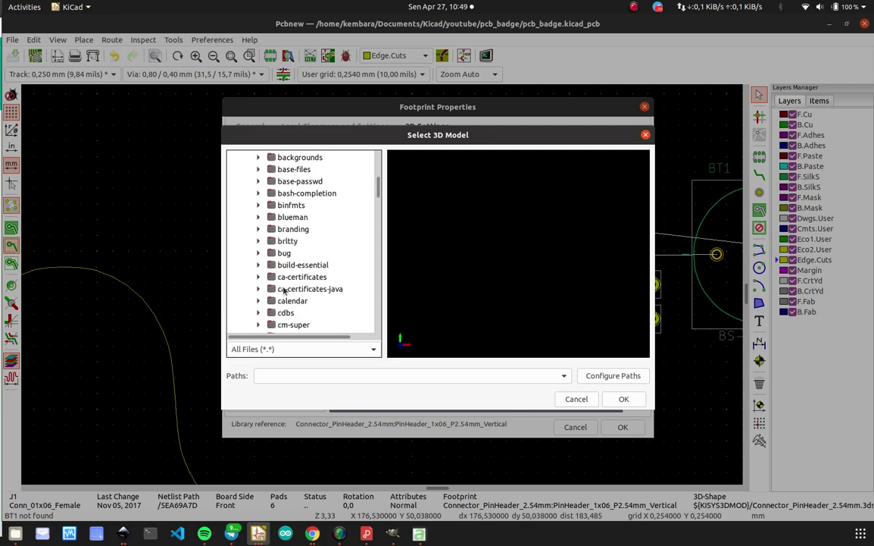
scroll(282, 291, down, 18)
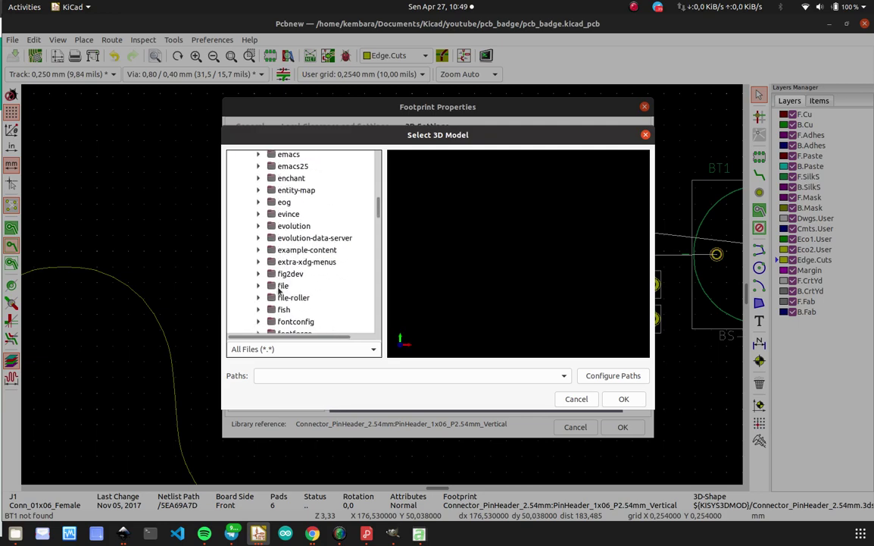
scroll(279, 291, down, 7)
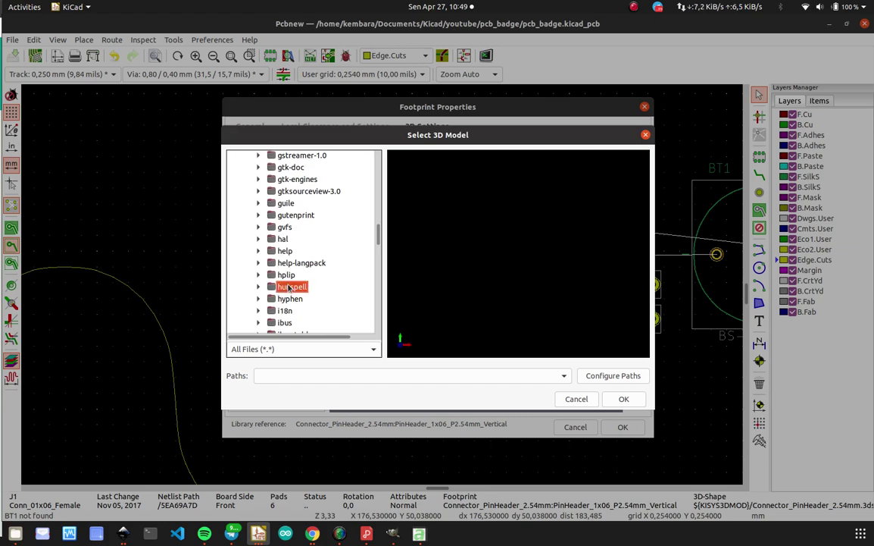
scroll(287, 288, down, 8)
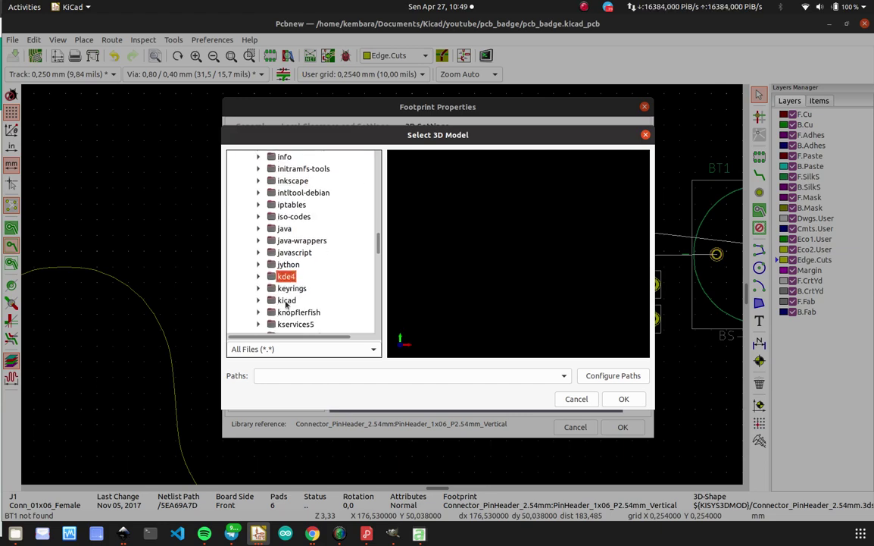
click(265, 285)
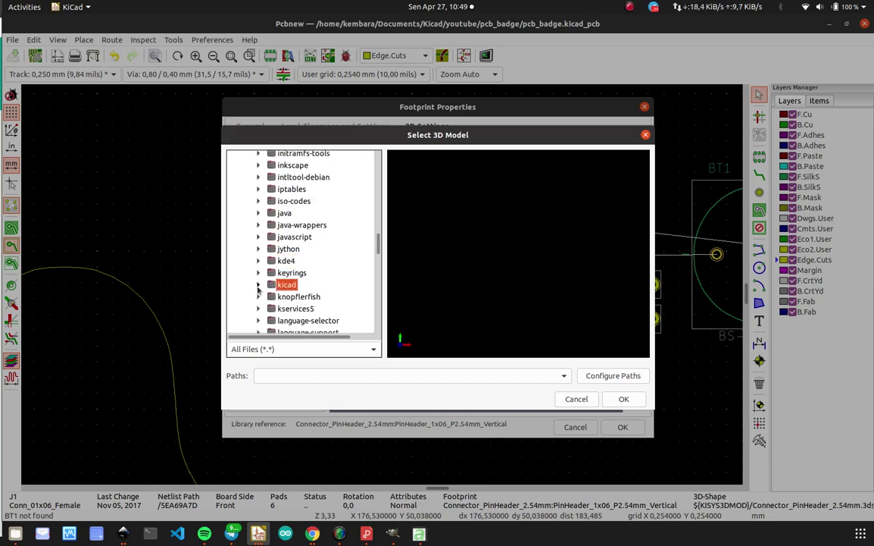
click(259, 285)
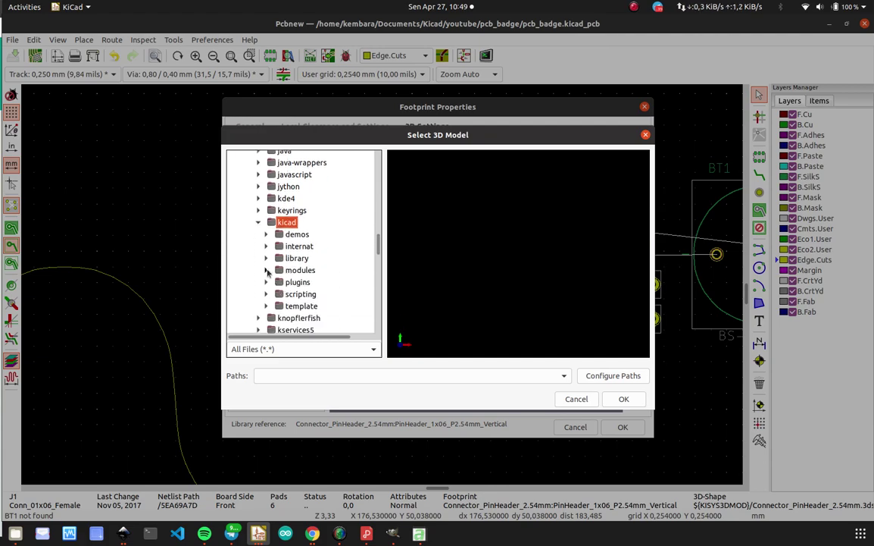
Expand the modules folder inside kicad and its packages3d subfolder.
click(267, 270)
scroll(299, 273, down, 2)
scroll(299, 277, down, 10)
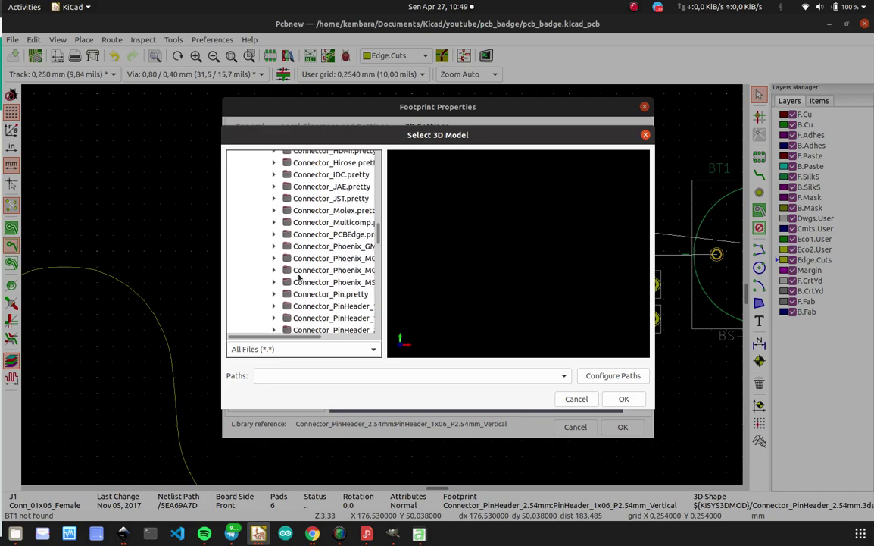
scroll(298, 277, down, 10)
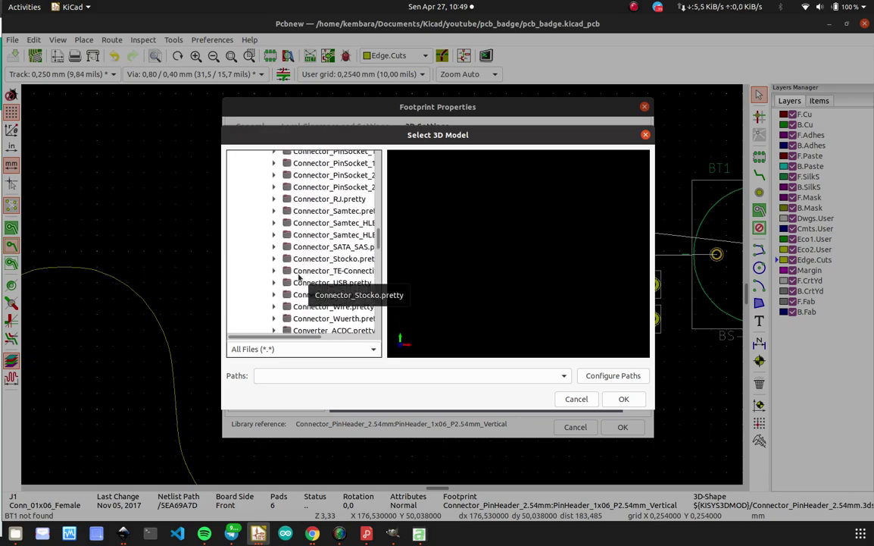
scroll(299, 279, down, 2)
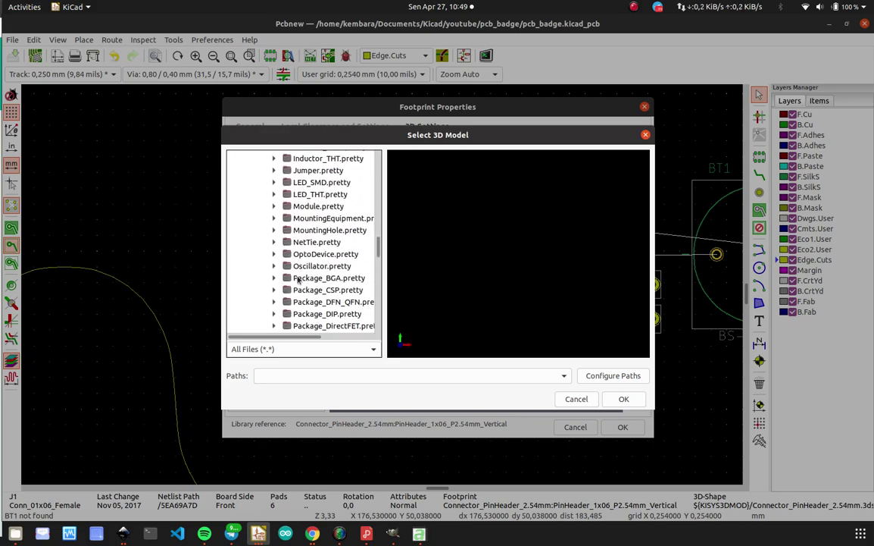
scroll(298, 289, down, 2)
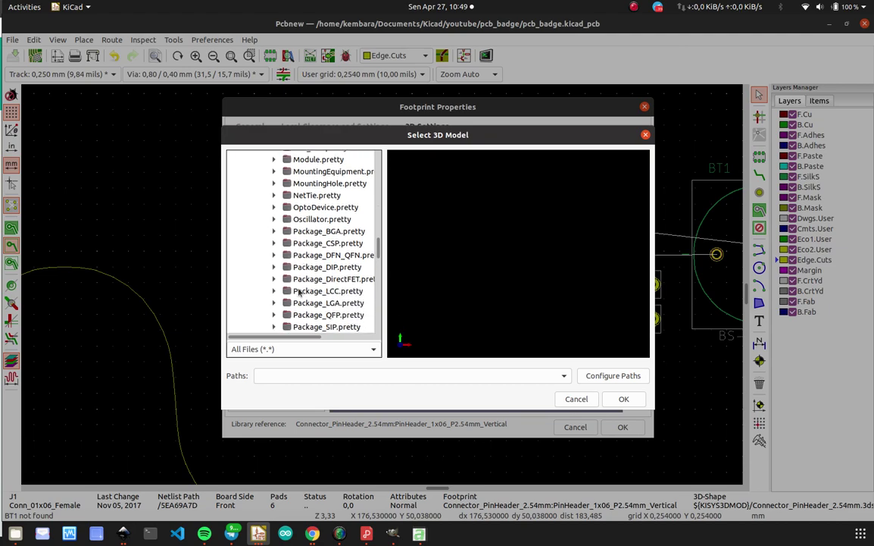
scroll(298, 292, up, 2)
scroll(299, 292, down, 8)
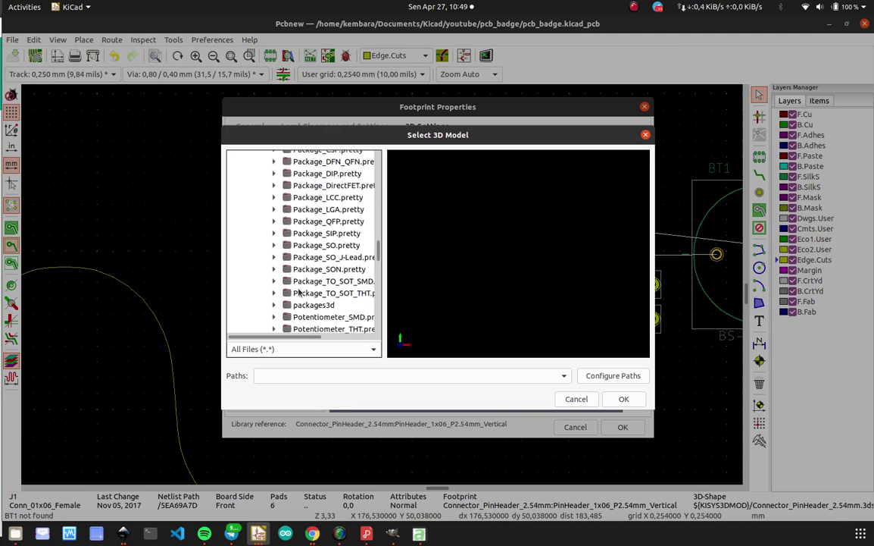
click(274, 259)
scroll(301, 300, down, 4)
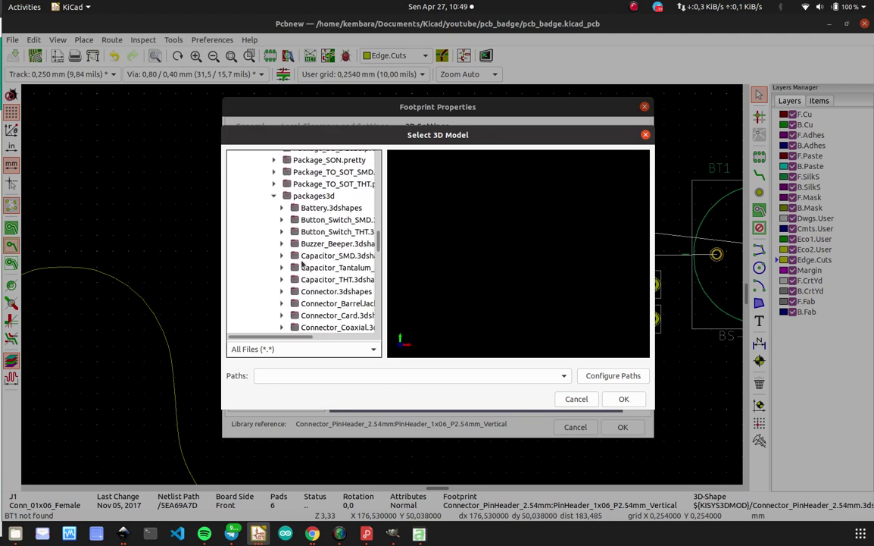
Expand the Connector_PinSocket_2.54mm.3dshapes folder inside packages3d to list its socket models.
drag(284, 336, 306, 338)
scroll(312, 312, down, 8)
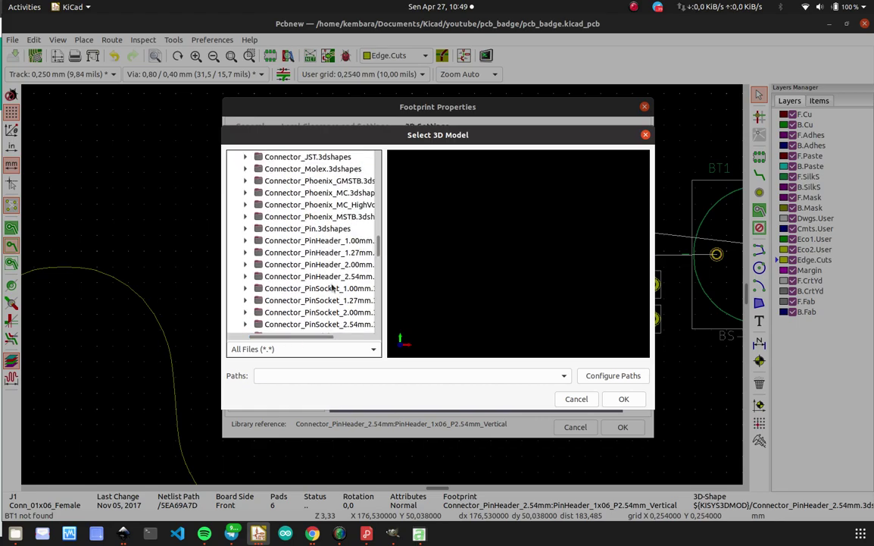
scroll(283, 285, down, 1)
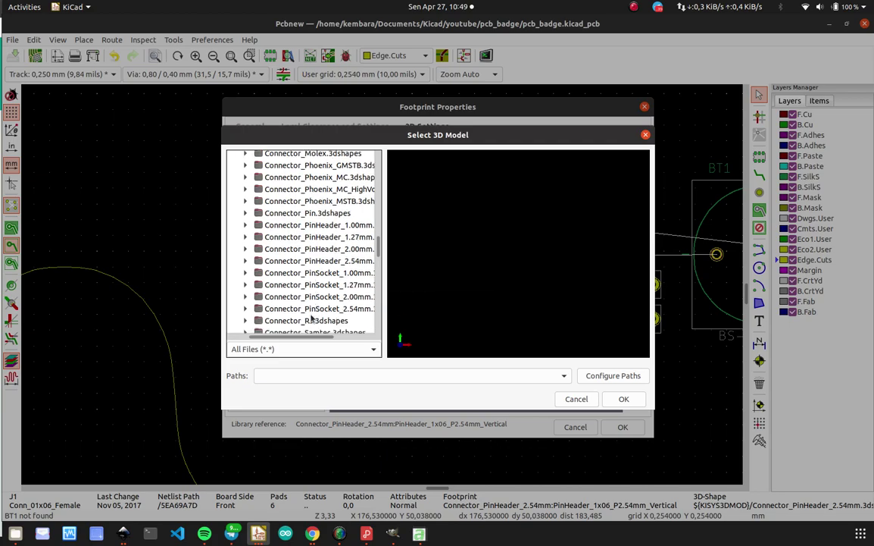
click(245, 309)
scroll(318, 294, down, 4)
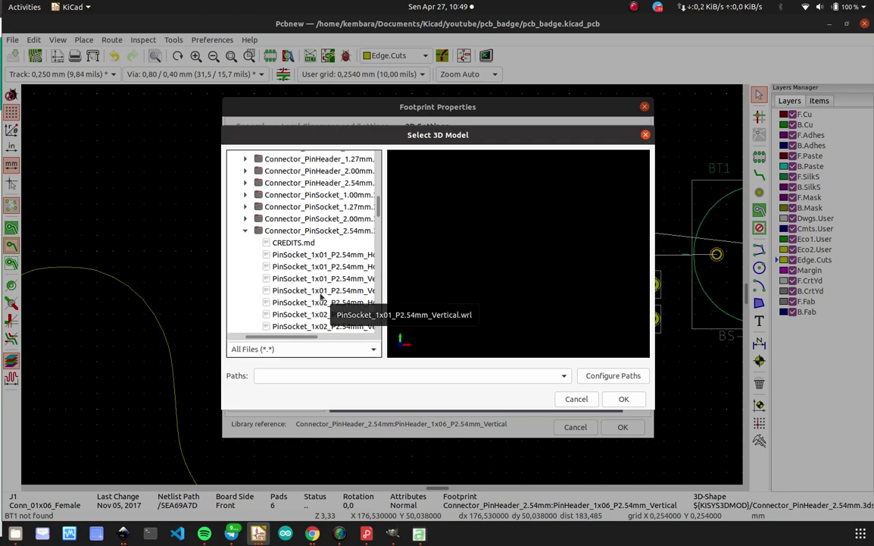
Compare the previews of the vertical PinSocket_1x06_P2.54mm models, including the SMD_Pin1Left and SMD_Pin1Right variants.
click(320, 291)
click(321, 299)
scroll(319, 318, down, 5)
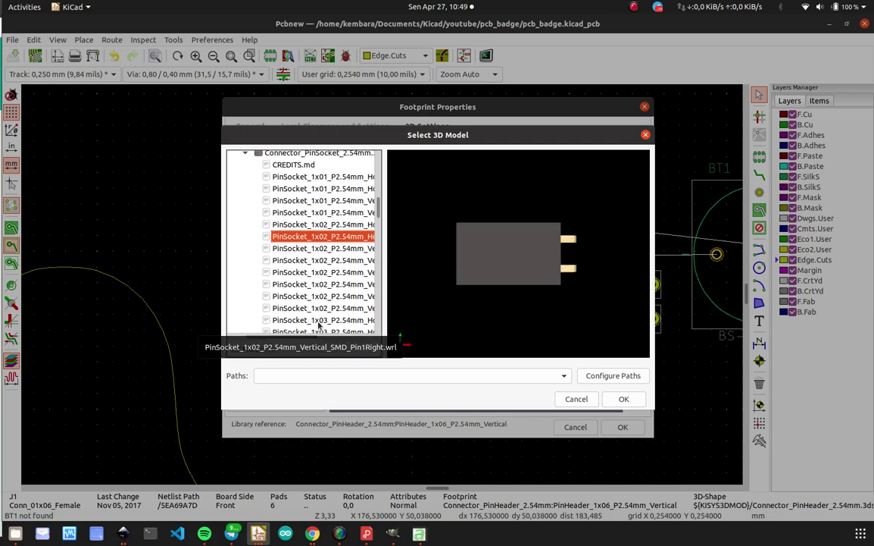
scroll(319, 322, down, 6)
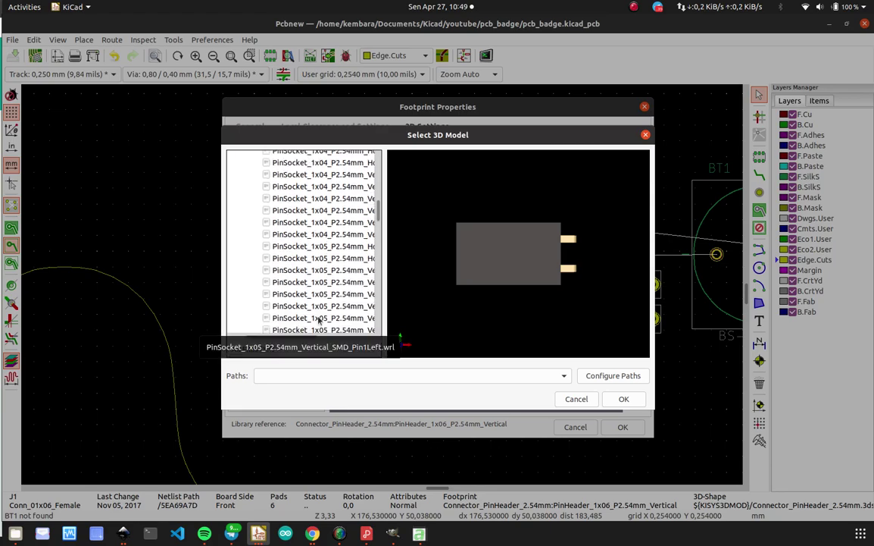
scroll(319, 320, down, 1)
click(323, 303)
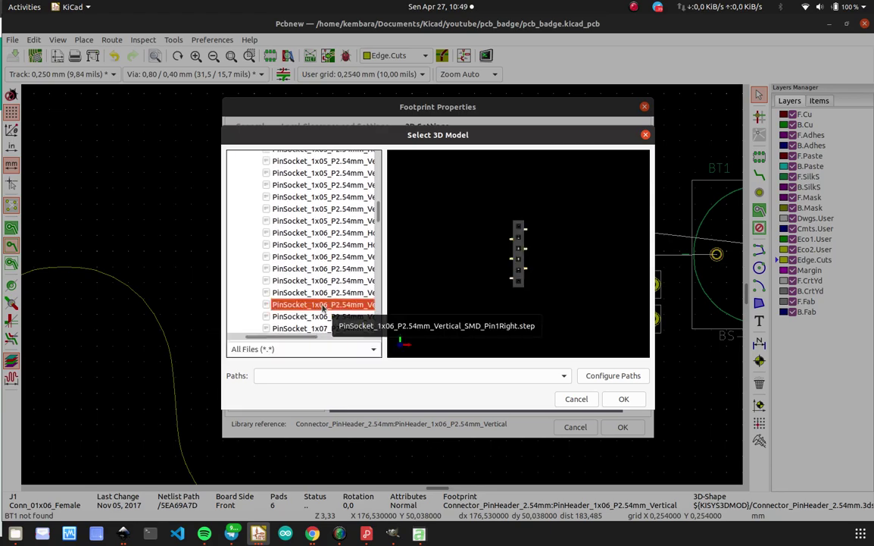
click(324, 293)
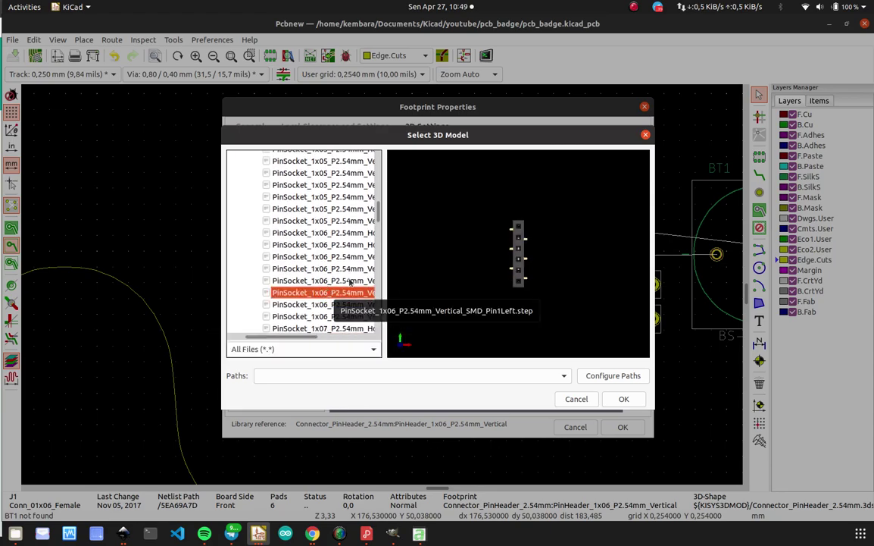
click(348, 280)
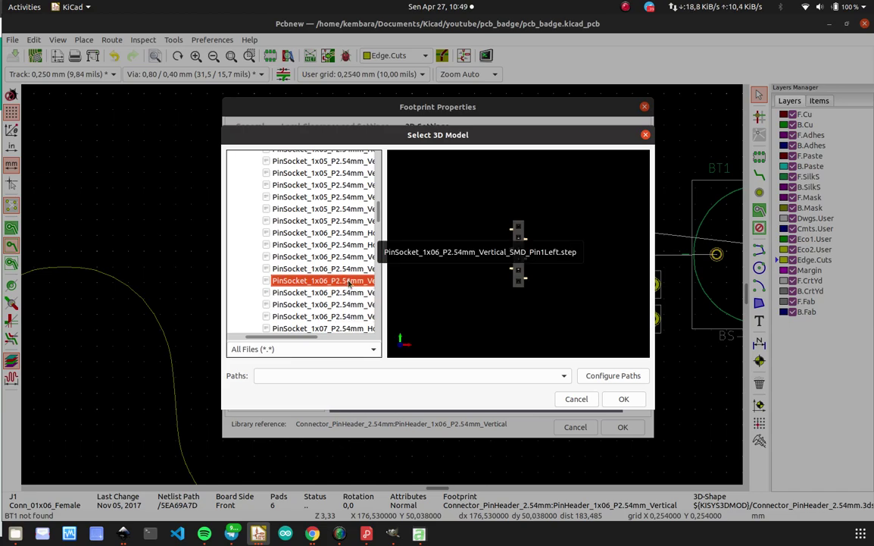
click(346, 269)
click(344, 259)
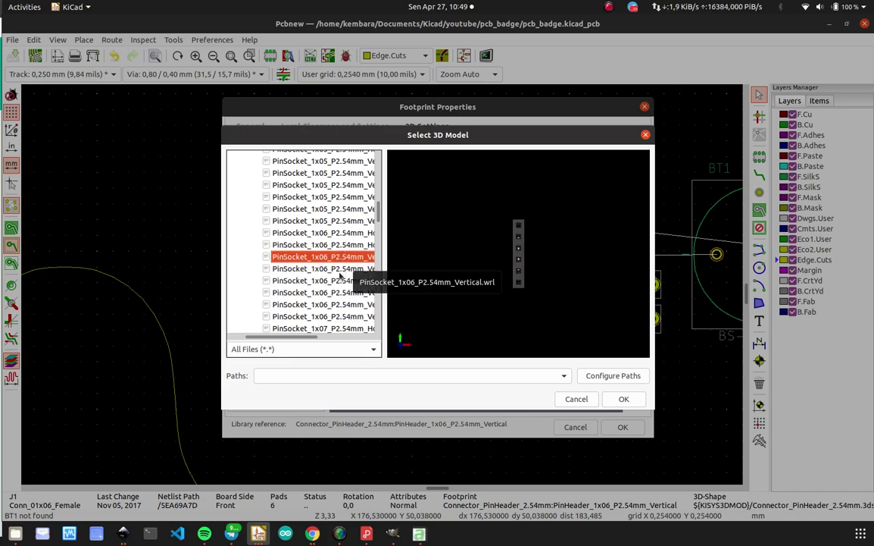
click(339, 271)
click(338, 259)
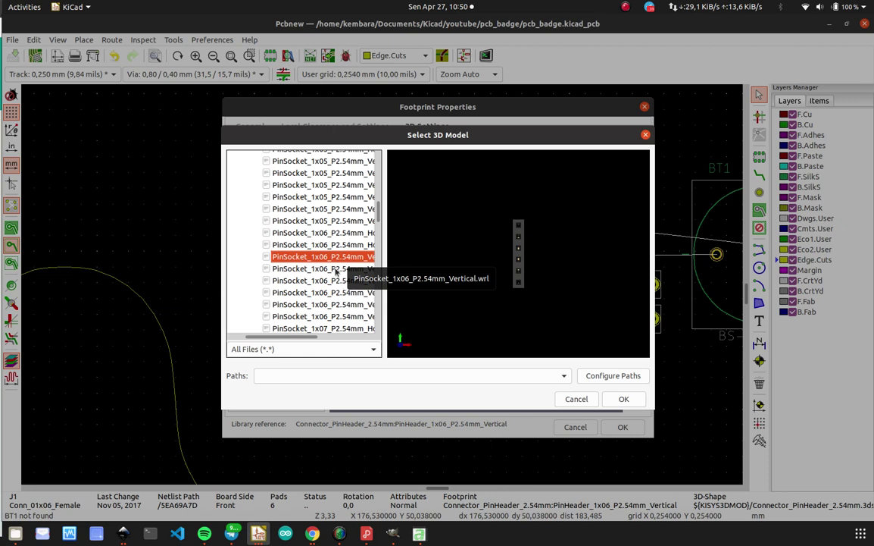
click(341, 269)
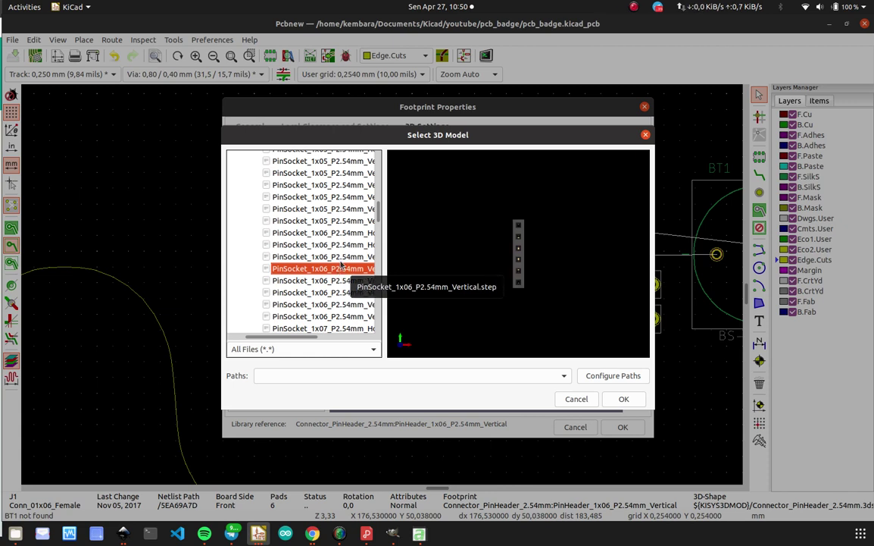
Assign PinSocket_1x06_P2.54mm_Vertical.wrl as J1's 3D model after inspecting it from several angles, apply the footprint properties and save the board.
click(342, 257)
drag(514, 270, 578, 228)
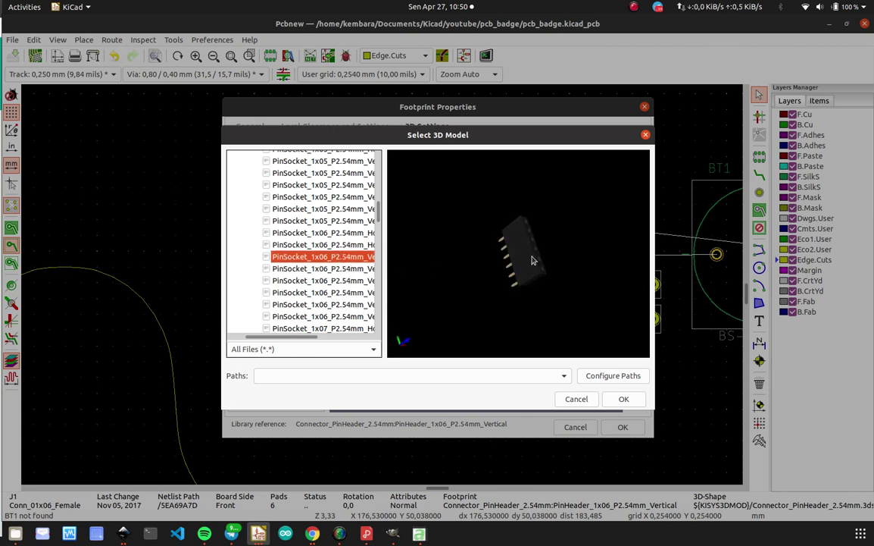
drag(532, 261, 525, 287)
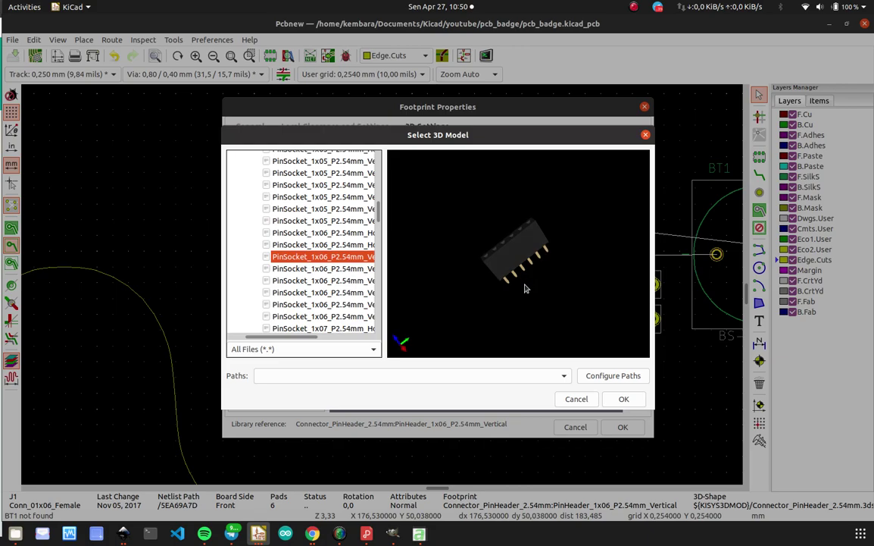
click(617, 400)
click(621, 425)
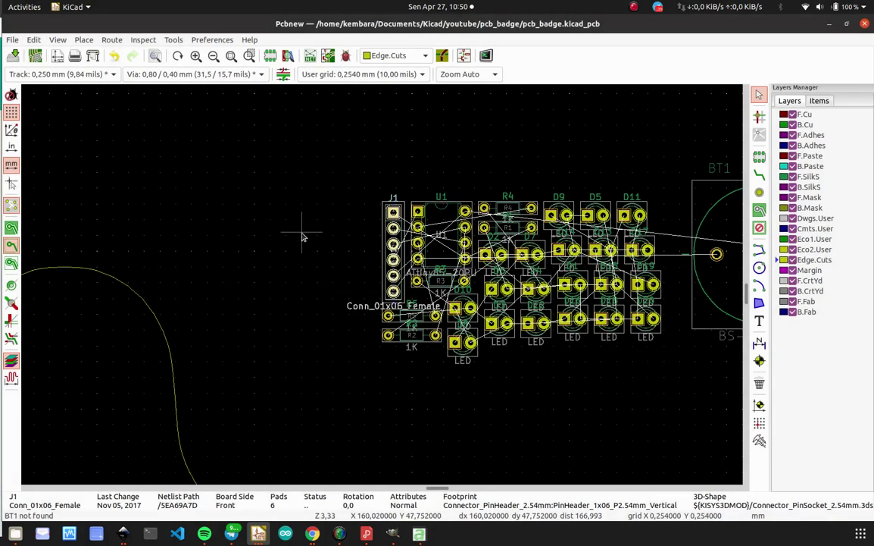
key(ctrl+s)
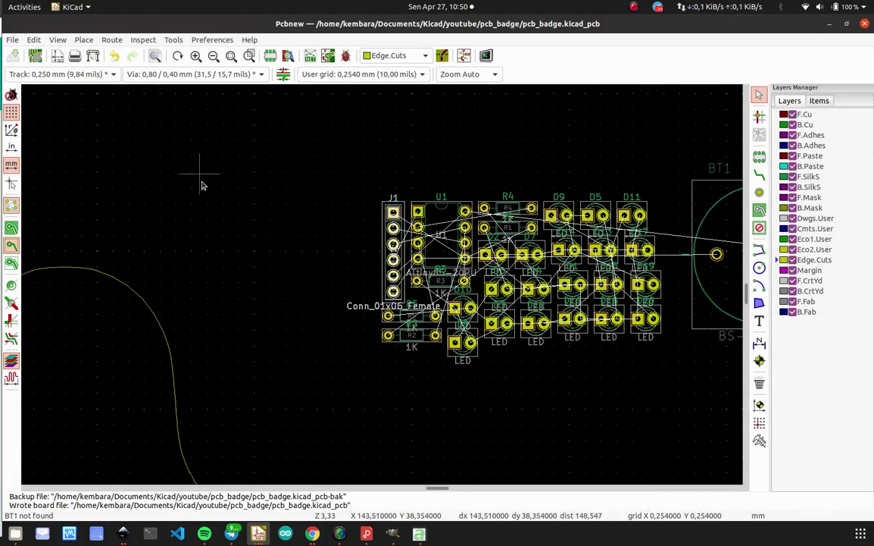
Show the board in the 3D viewer and examine the J1 socket, the other components and the penguin outline from different angles.
click(57, 39)
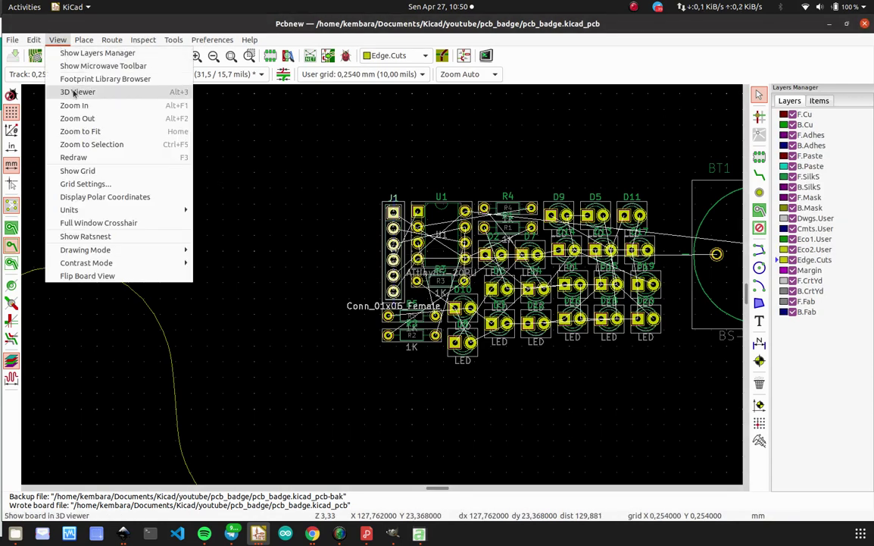
click(76, 91)
scroll(695, 185, down, 2)
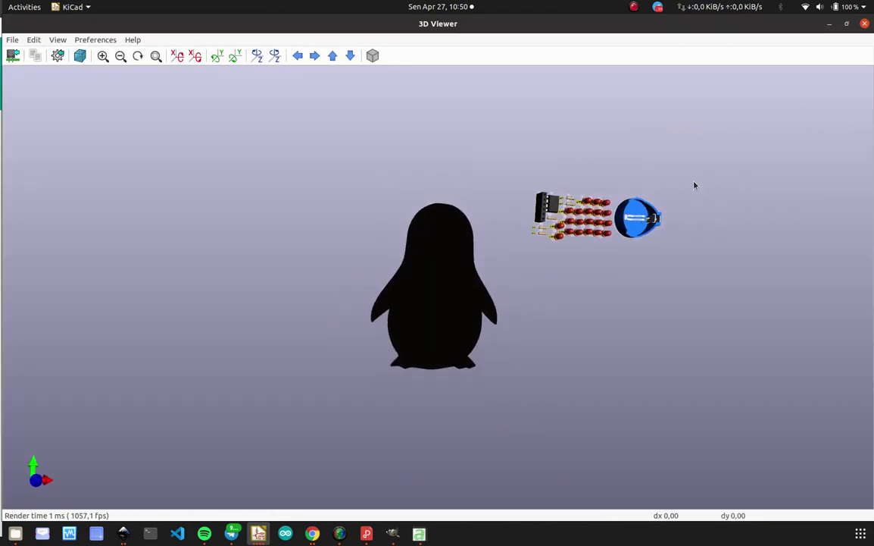
scroll(694, 185, up, 3)
middle_drag(684, 127, 320, 312)
scroll(303, 299, up, 3)
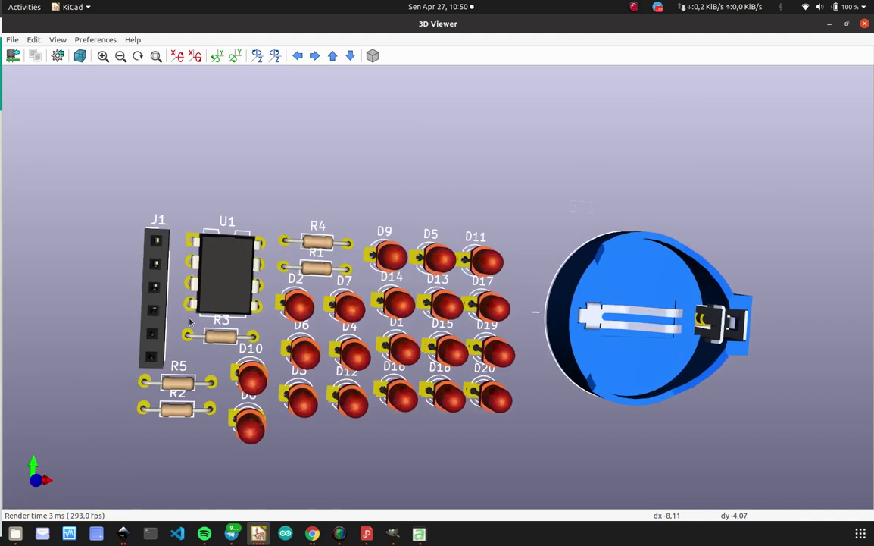
drag(140, 283, 3, 307)
drag(458, 298, 421, 113)
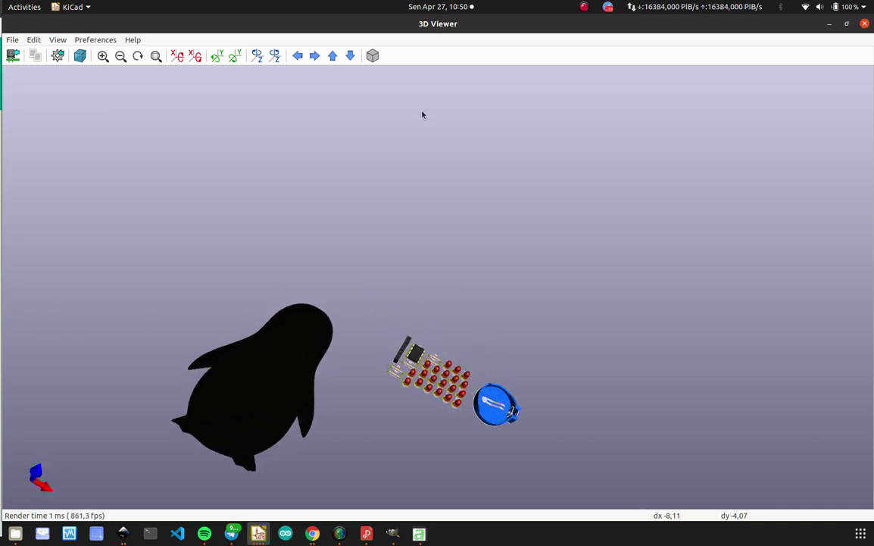
Close the 3D viewer and arrange the board editor and the schematic editor side by side.
click(864, 23)
scroll(384, 291, down, 3)
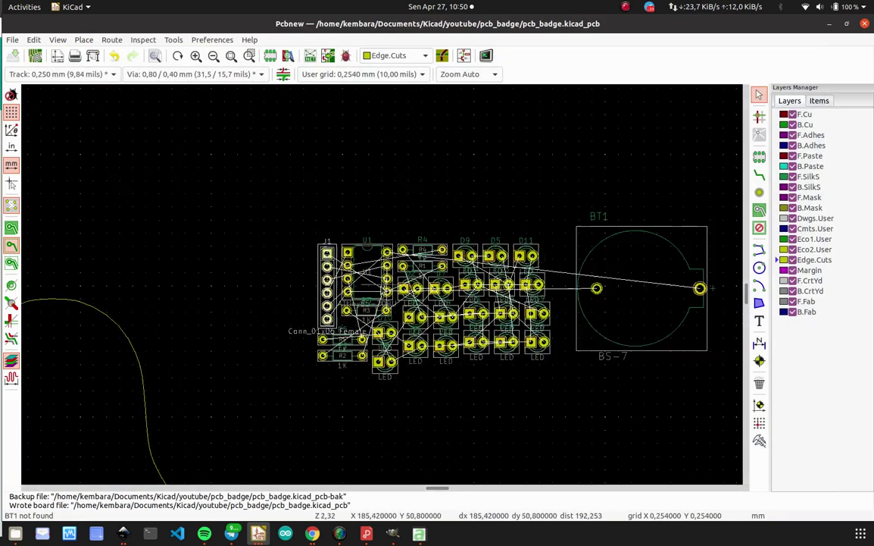
scroll(383, 290, up, 2)
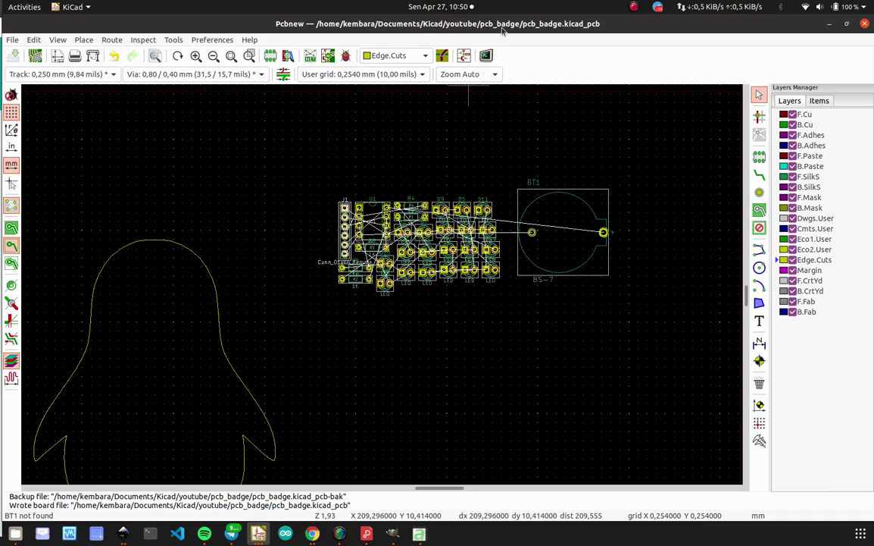
click(464, 56)
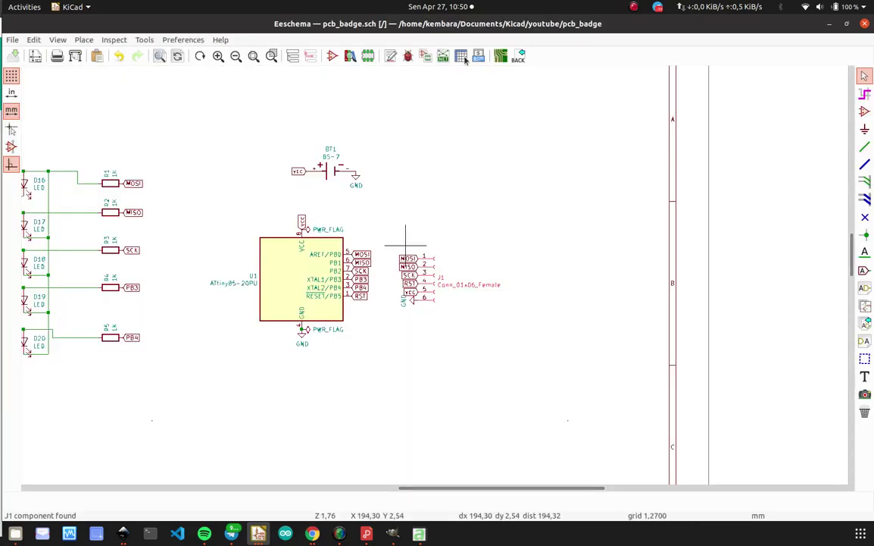
drag(616, 75, 873, 100)
drag(406, 25, 1, 66)
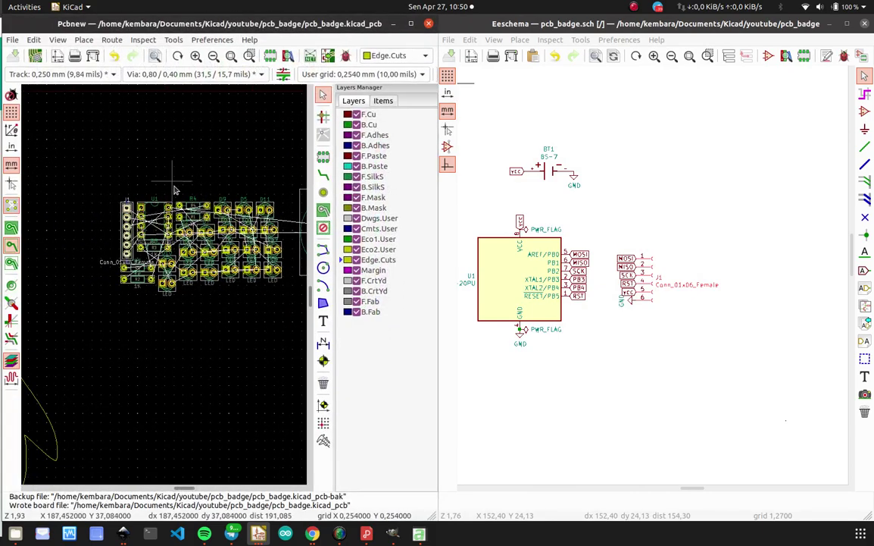
Examine the penguin outline on the board and the arrangement of LEDs D1 to D20 in the schematic.
scroll(176, 199, down, 4)
scroll(107, 362, up, 2)
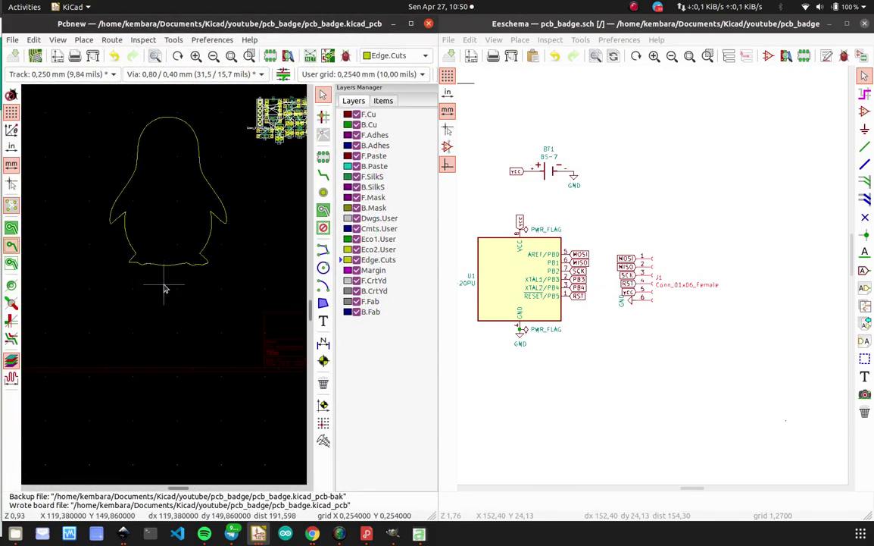
scroll(164, 288, down, 1)
scroll(623, 270, down, 4)
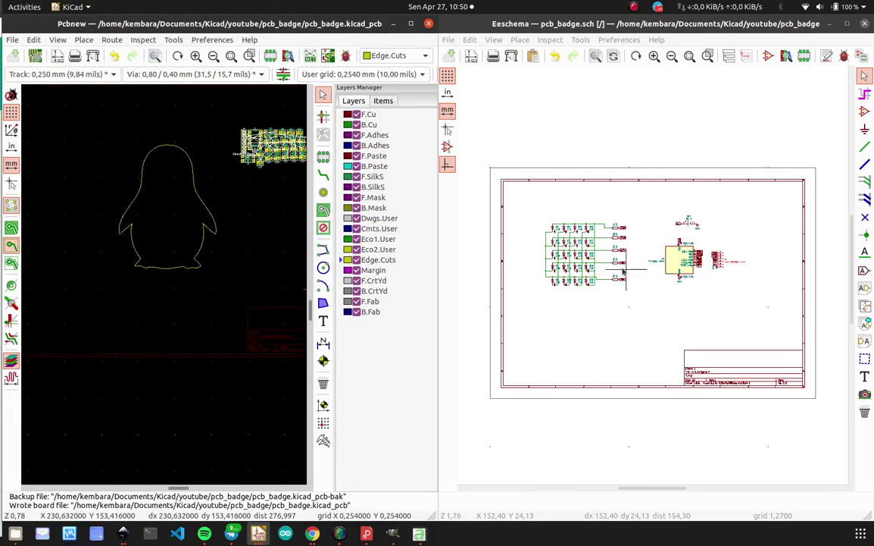
scroll(623, 271, up, 5)
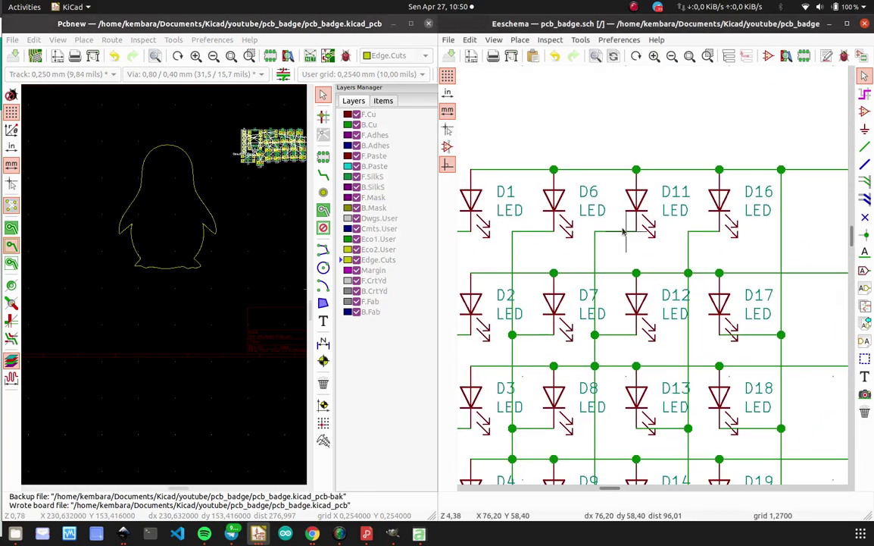
scroll(701, 364, down, 2)
scroll(653, 281, up, 1)
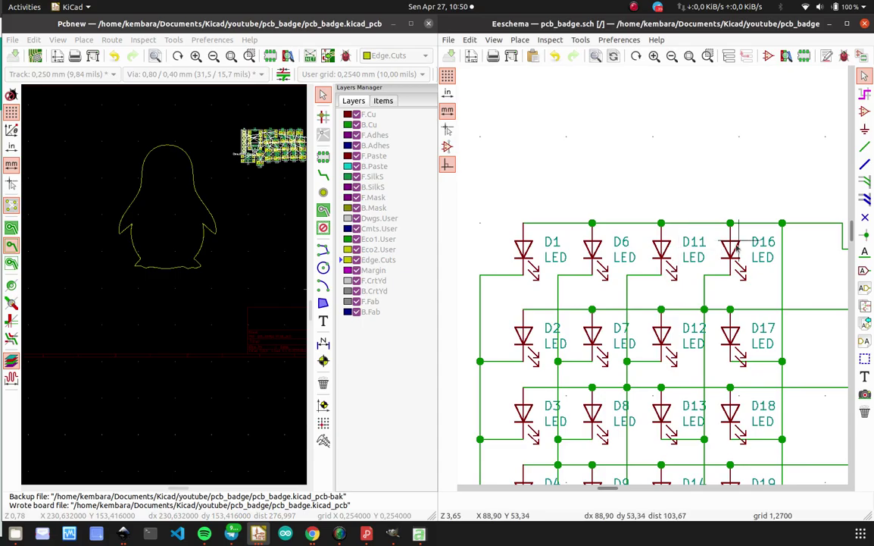
Move LED footprint D14 out of the component cluster into the empty area below it.
scroll(276, 221, up, 6)
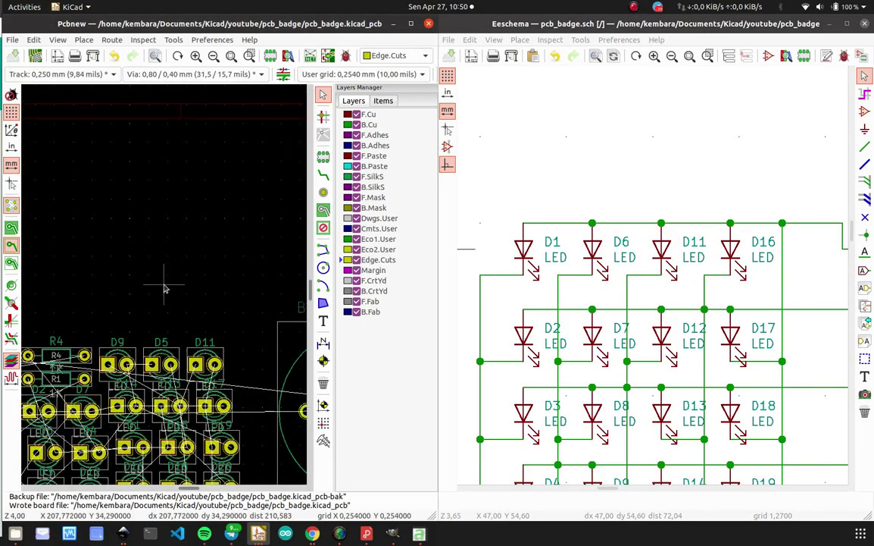
middle_drag(230, 221, 225, 154)
middle_drag(161, 250, 165, 289)
click(197, 283)
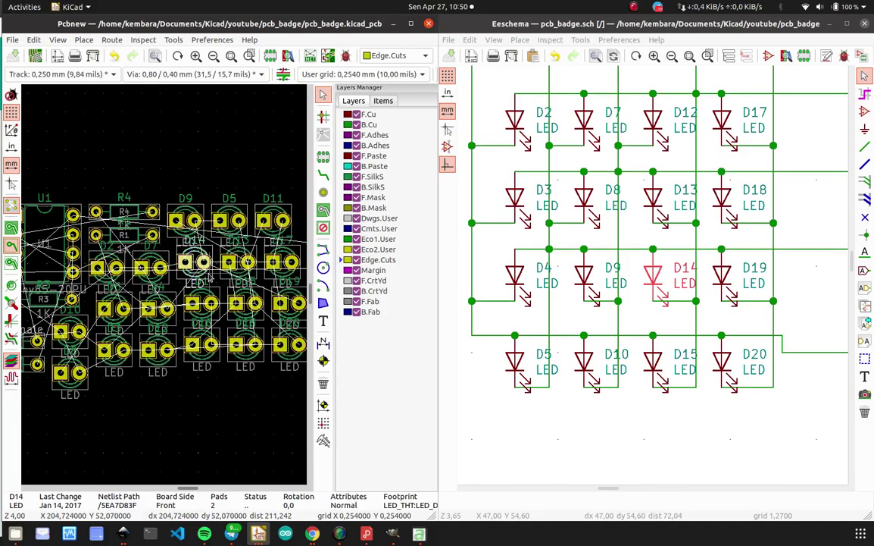
drag(209, 277, 152, 446)
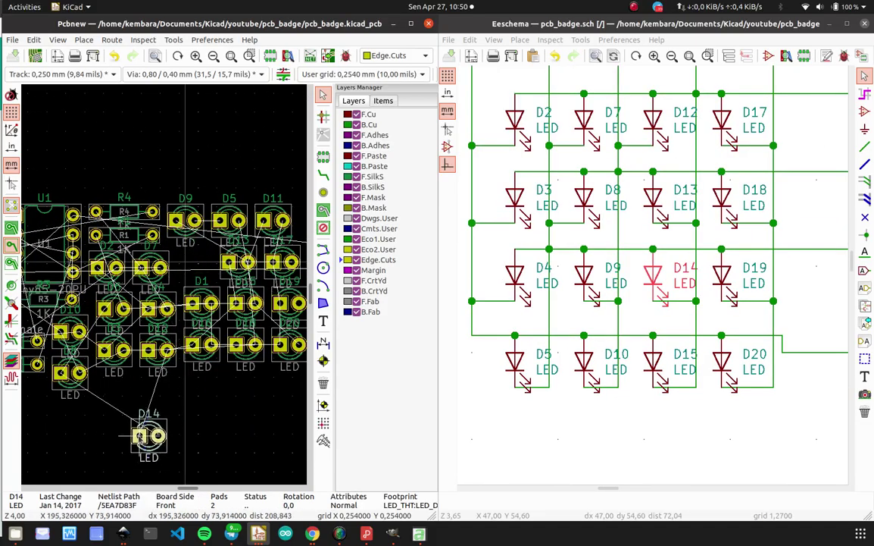
click(139, 438)
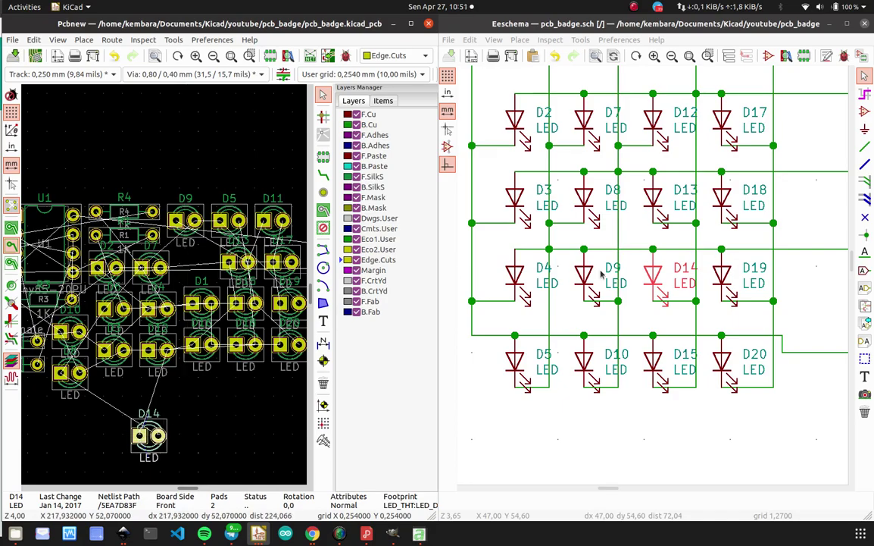
Cross-probe D1, D6 and D14 between the schematic and the board to locate the matching LED footprints.
shift+scroll(626, 242, up, 3)
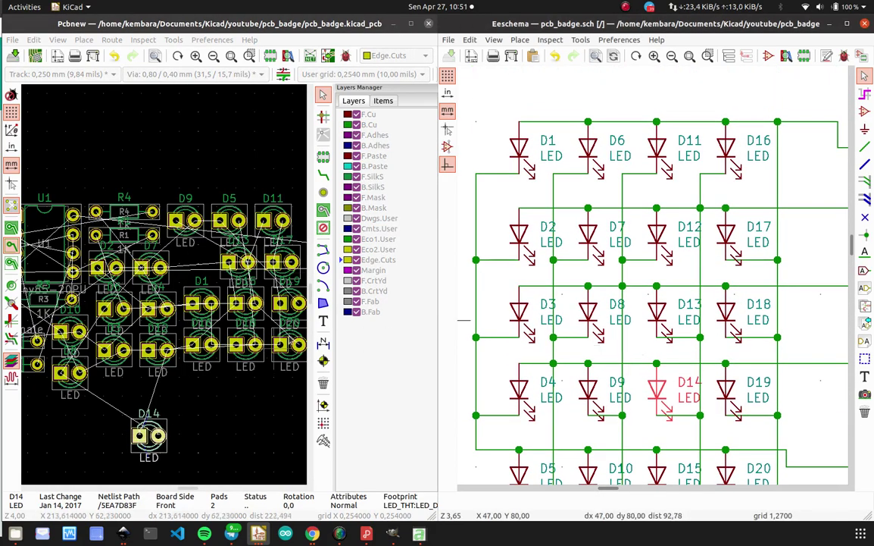
click(547, 158)
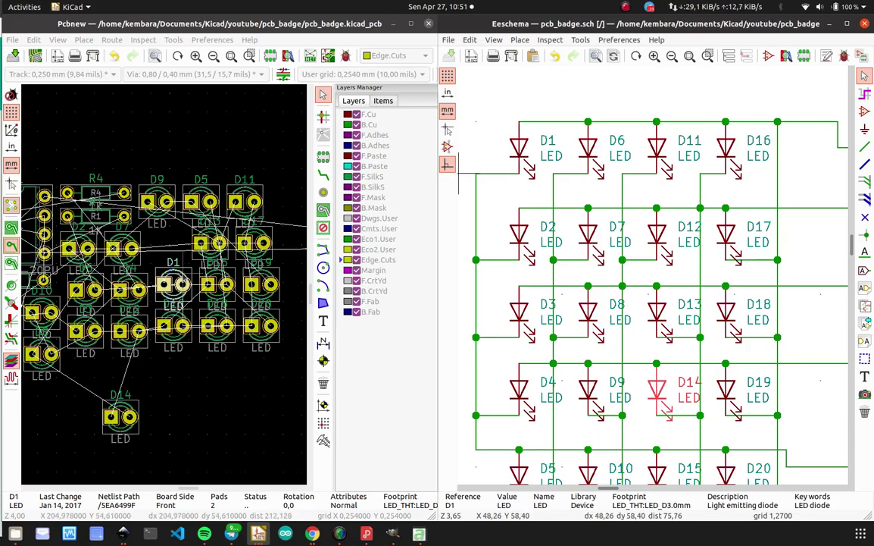
click(174, 283)
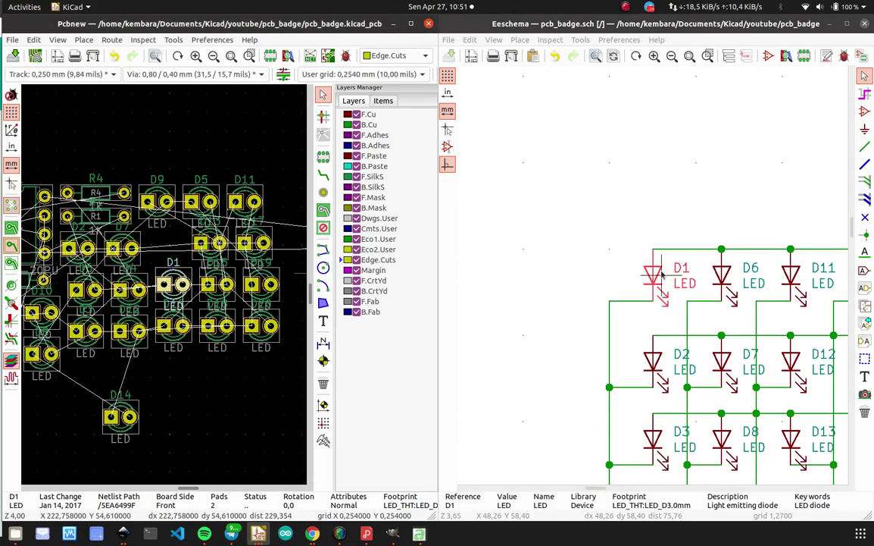
click(724, 275)
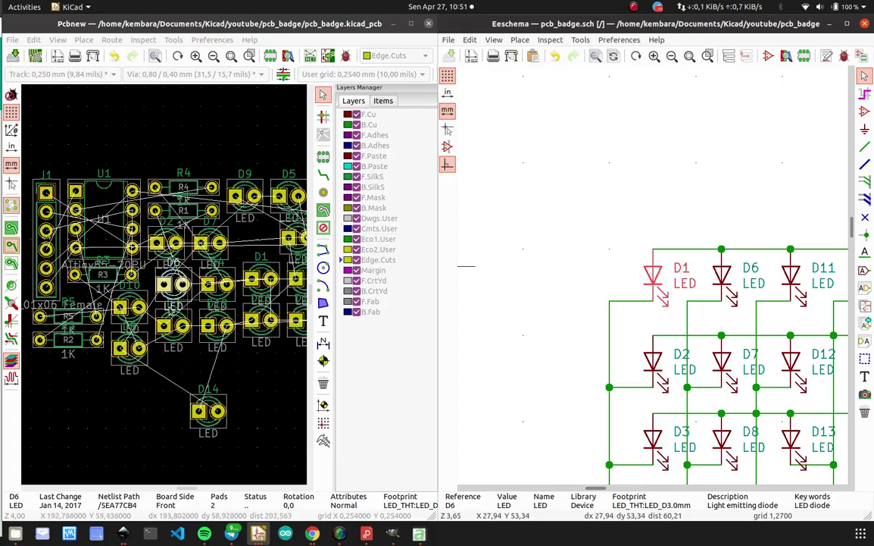
scroll(188, 220, up, 6)
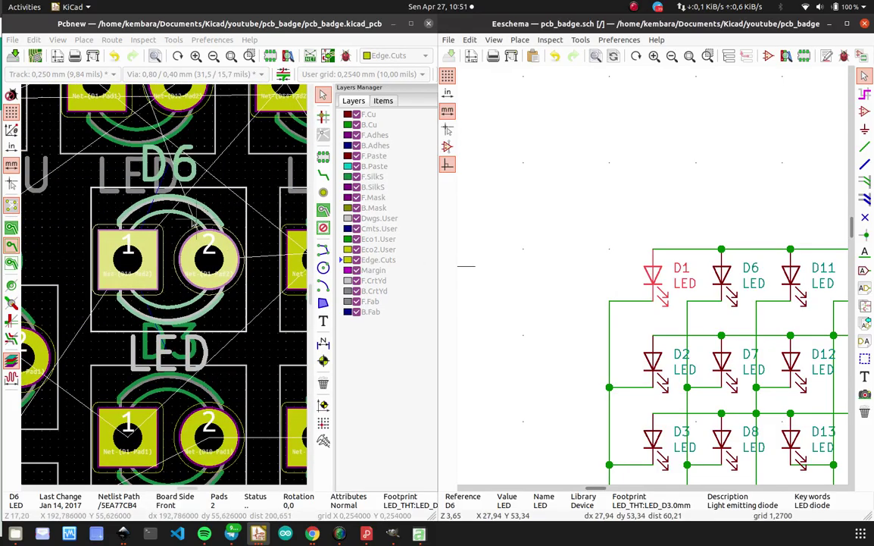
scroll(193, 224, down, 6)
scroll(188, 325, up, 2)
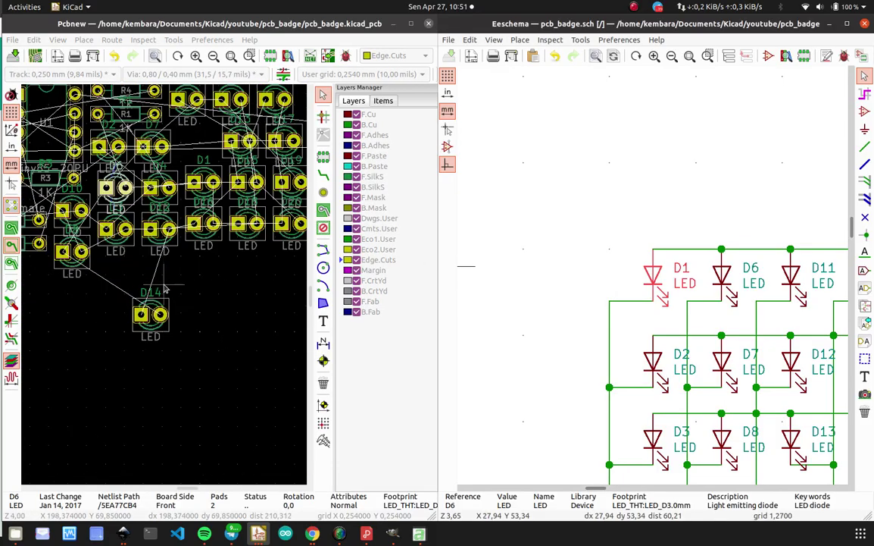
scroll(188, 325, down, 3)
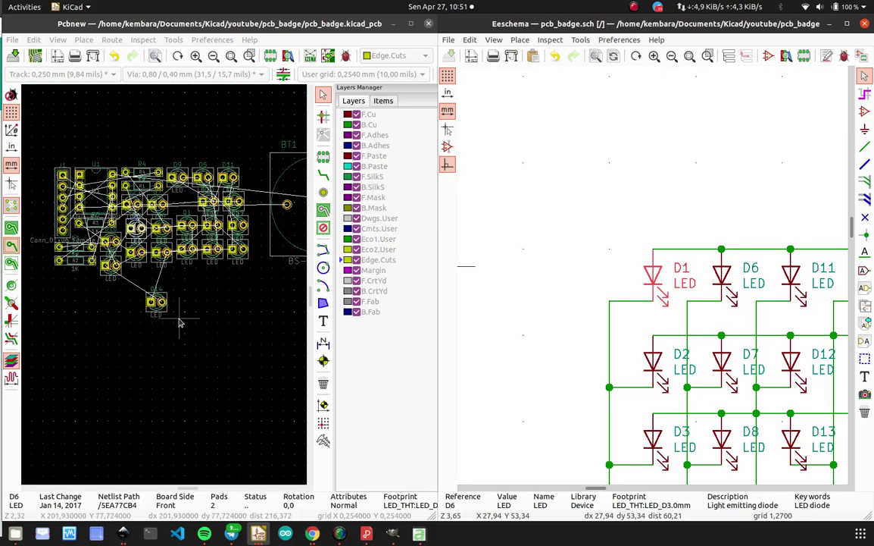
click(157, 301)
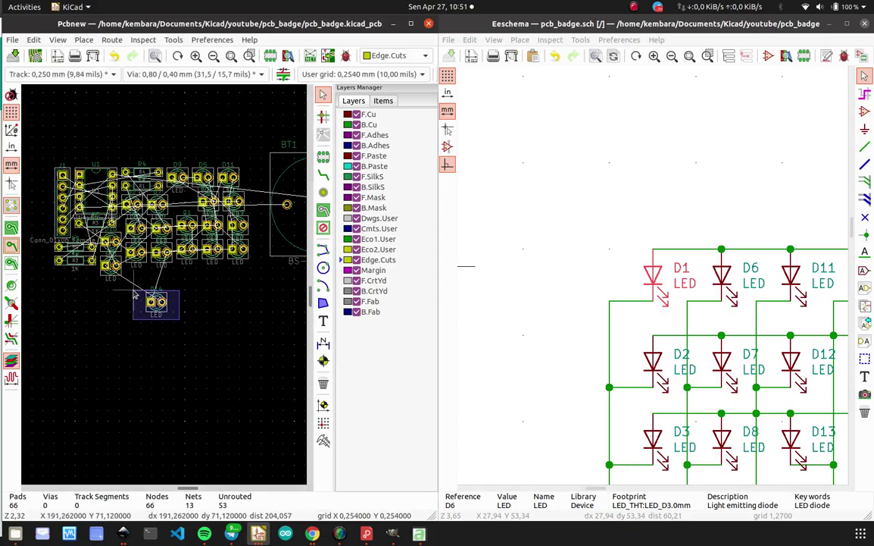
scroll(542, 273, down, 3)
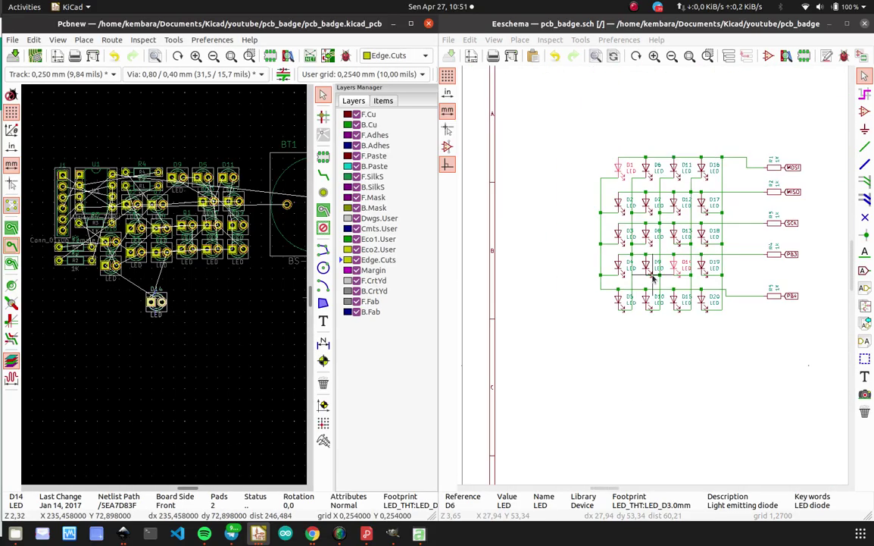
scroll(652, 279, up, 2)
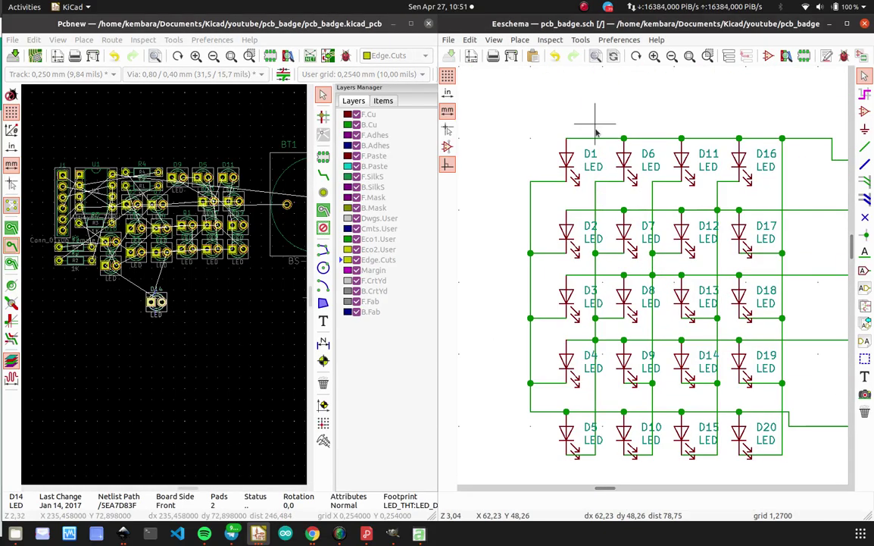
Locate LED D1 from the schematic and move its footprint to the empty area below D14 on the board.
click(568, 160)
click(614, 177)
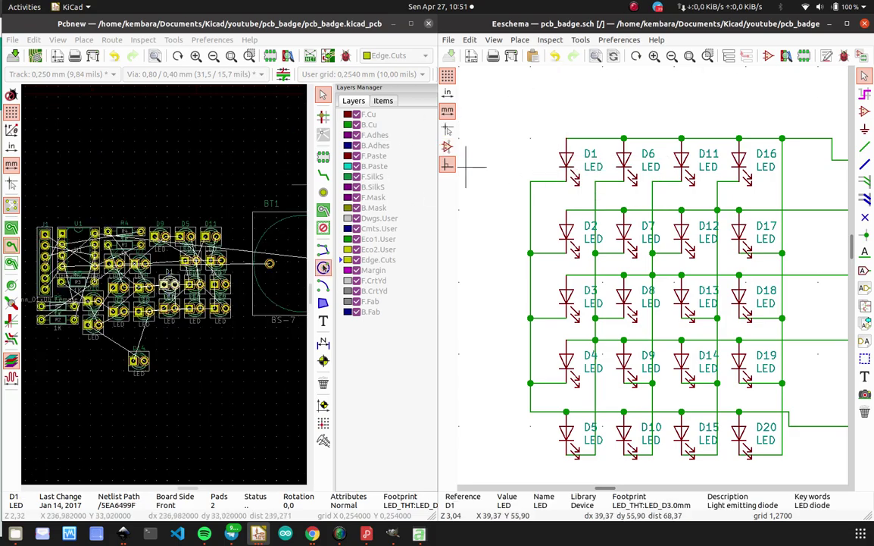
click(565, 166)
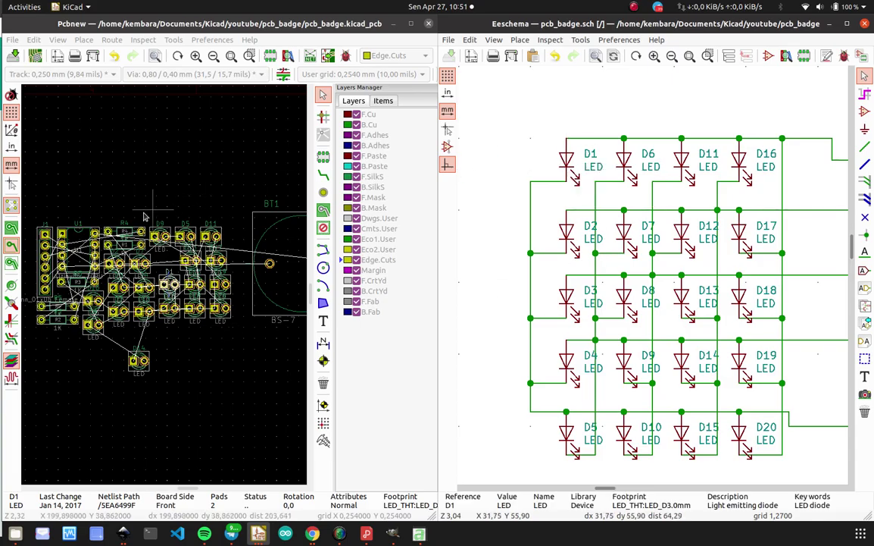
scroll(126, 265, up, 3)
scroll(168, 287, up, 1)
click(230, 284)
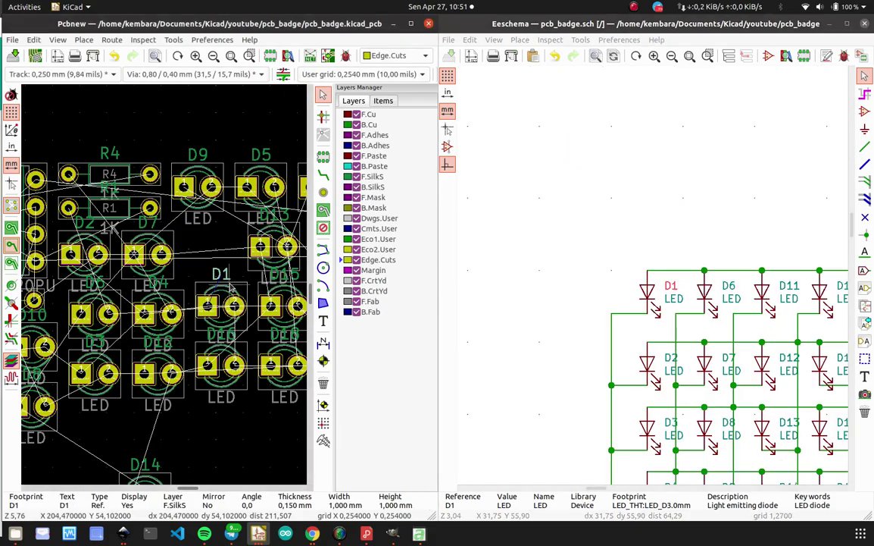
scroll(229, 286, down, 6)
scroll(165, 288, up, 3)
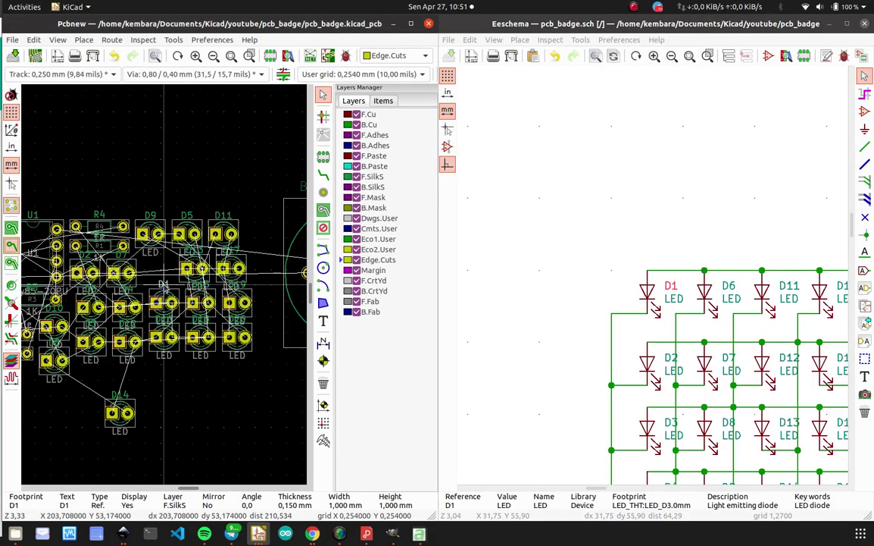
key(Escape)
click(163, 296)
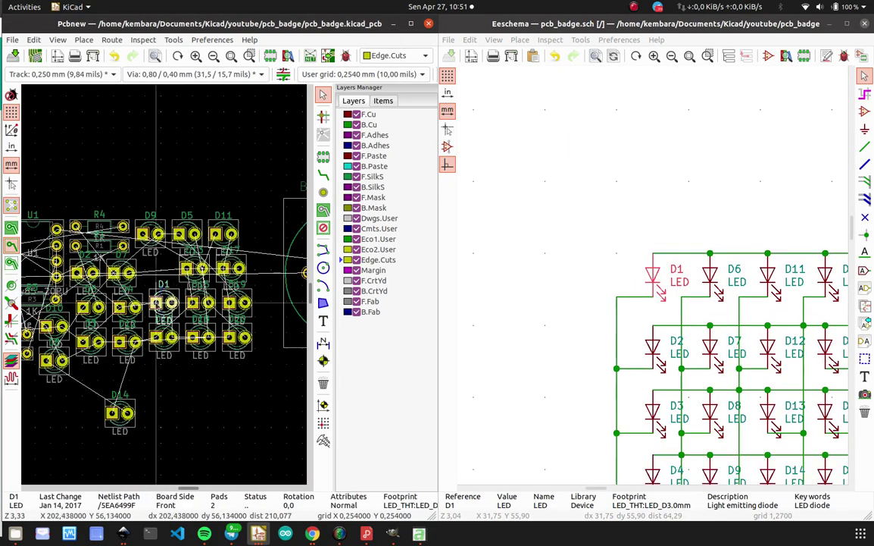
scroll(163, 285, down, 2)
scroll(163, 285, down, 5)
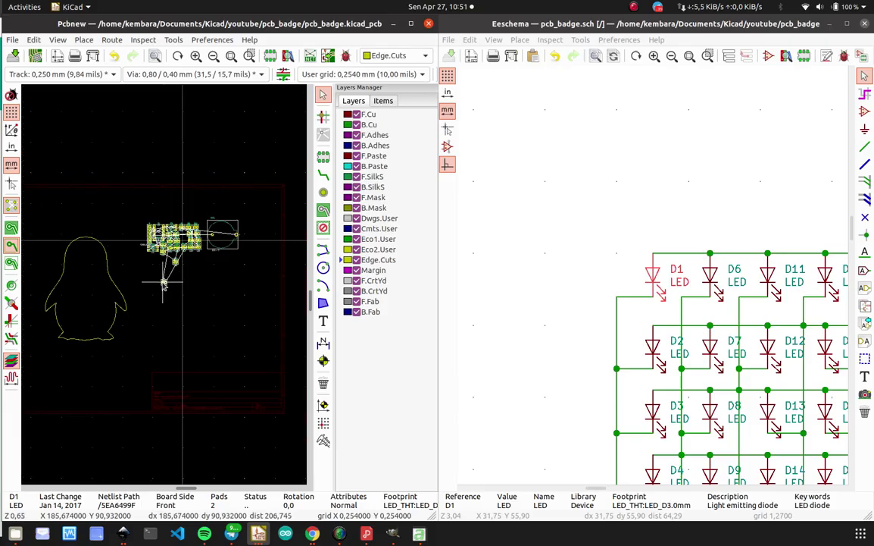
scroll(163, 283, up, 6)
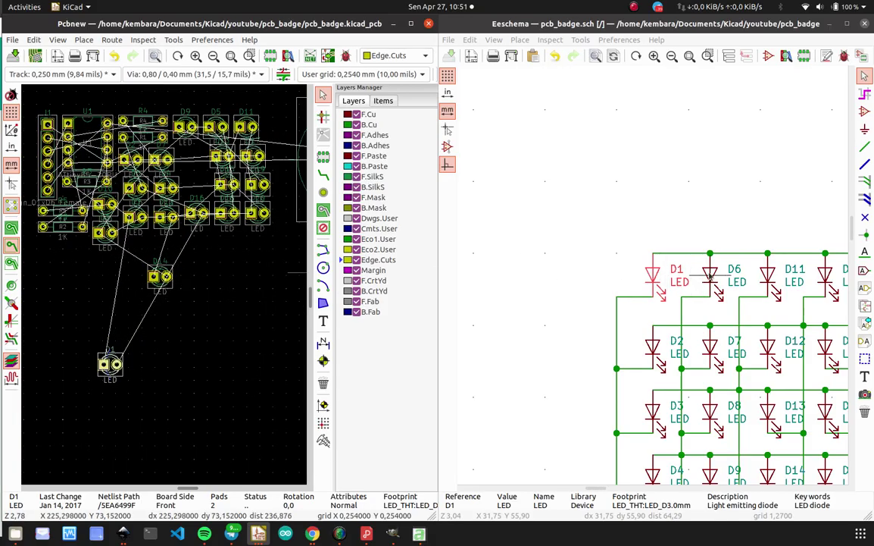
Locate LED D6 from the schematic and move its footprint directly to the right of D1, aligned in the same row.
click(710, 276)
scroll(222, 274, up, 2)
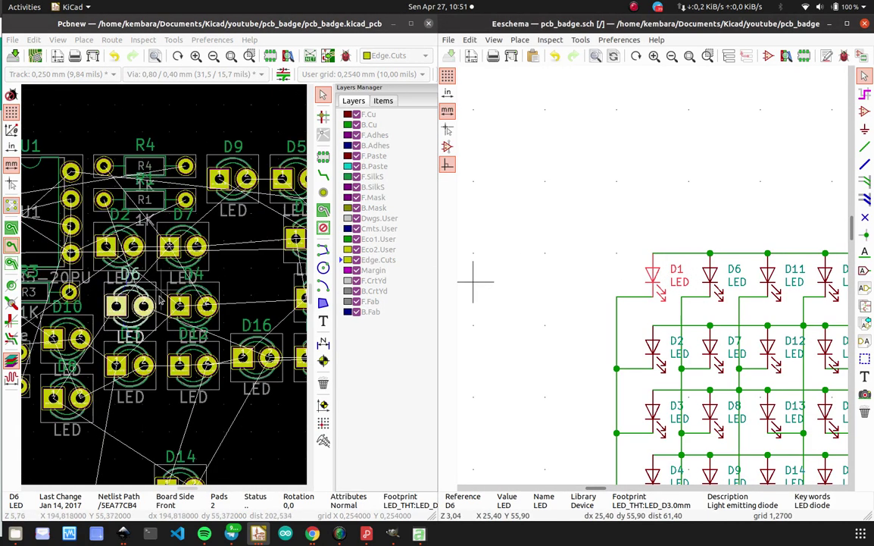
click(144, 306)
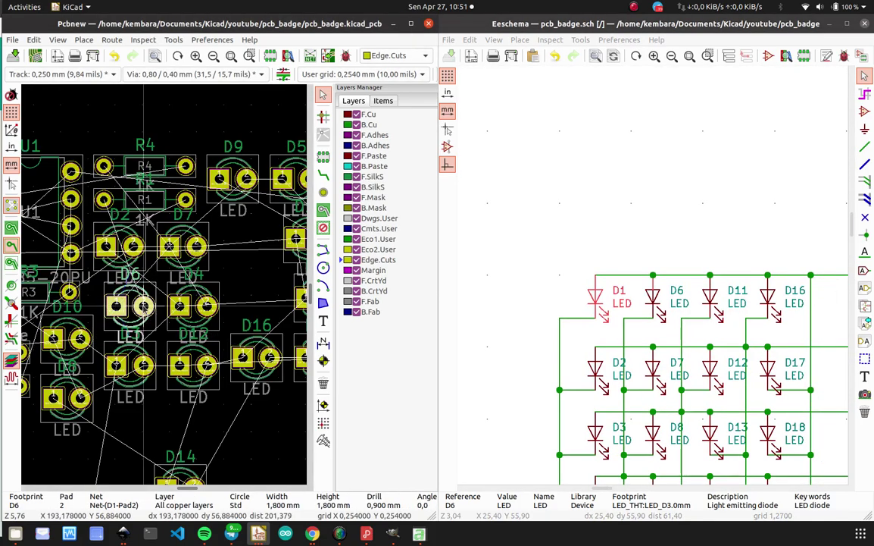
click(136, 309)
scroll(172, 425, down, 4)
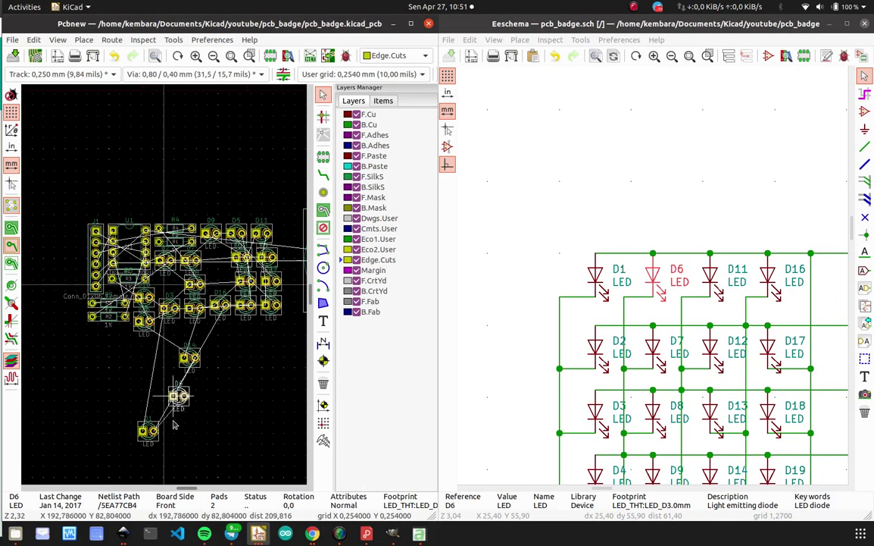
scroll(173, 425, up, 3)
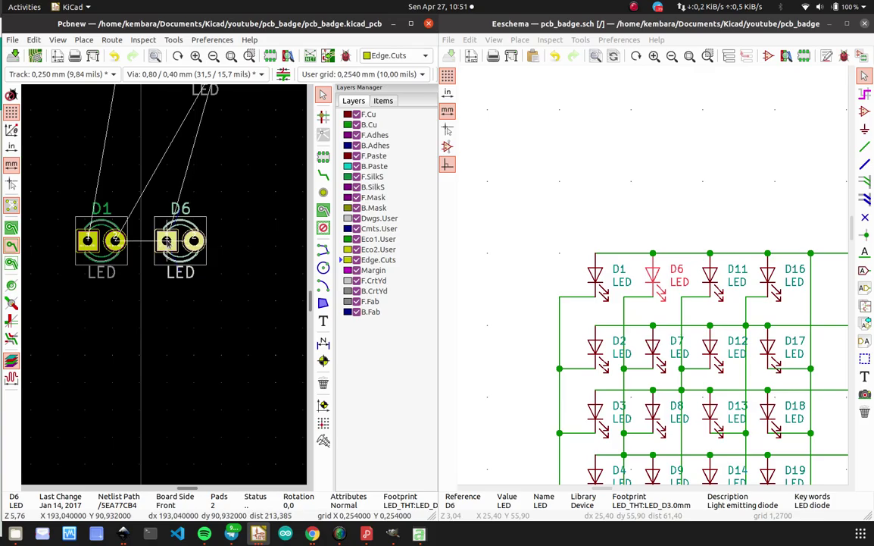
Locate LED D11 from the schematic and move its footprint to the right of D6, continuing the row.
scroll(165, 288, down, 4)
scroll(165, 288, up, 2)
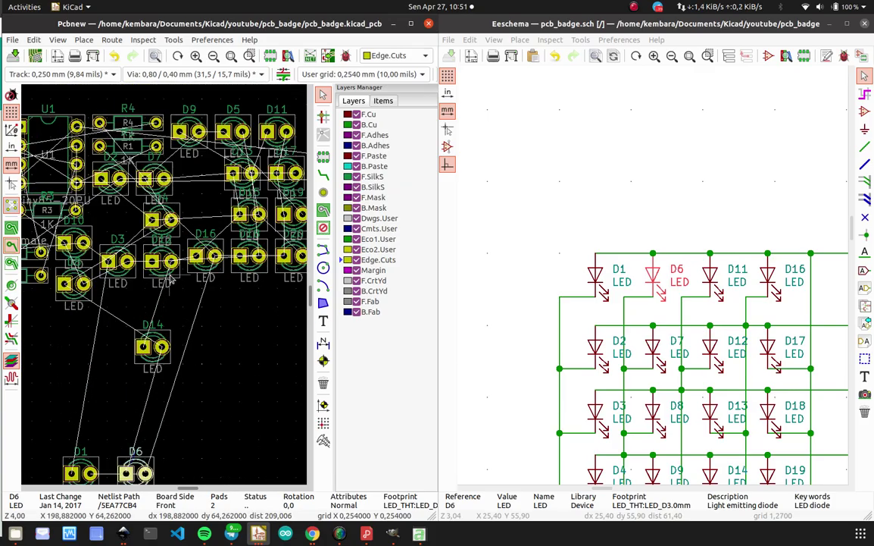
click(710, 276)
drag(175, 274, 115, 444)
scroll(168, 351, down, 2)
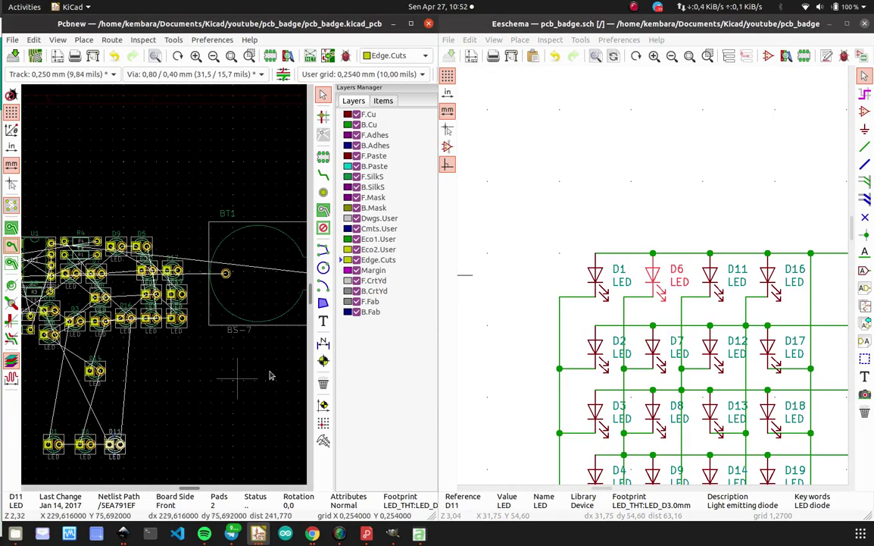
Locate LED D16 from the schematic and move its footprint to the right of D11, completing the first row.
click(768, 277)
scroll(176, 263, up, 3)
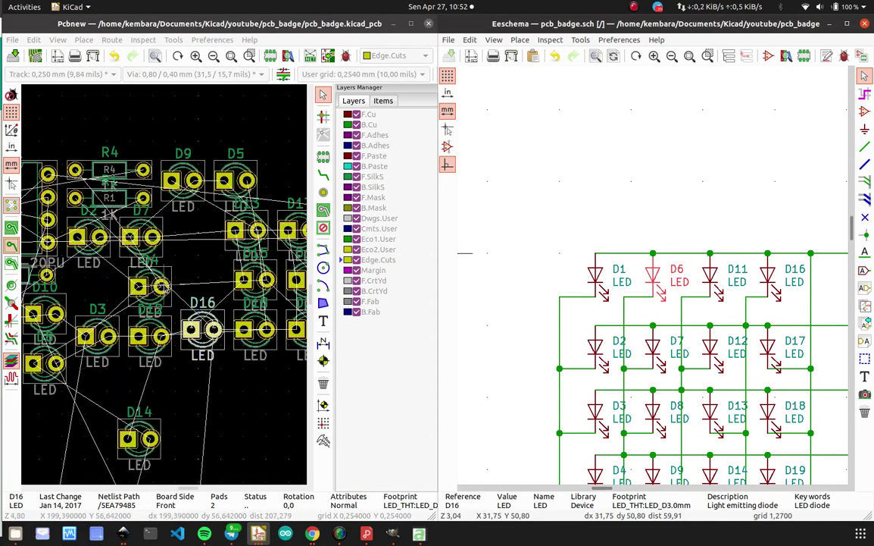
drag(225, 329, 191, 425)
scroll(191, 365, down, 4)
click(208, 334)
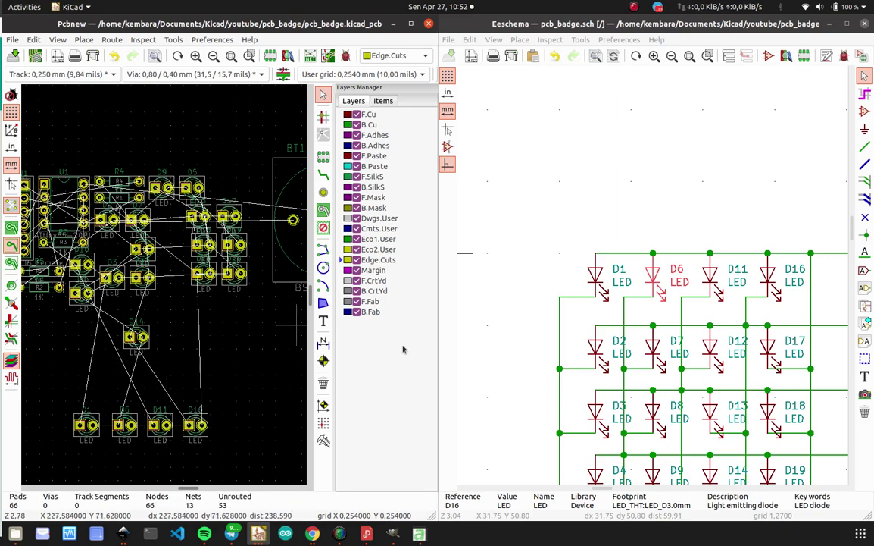
Locate LED D2 from the schematic and move its footprint directly below D1 to start the second row.
click(596, 347)
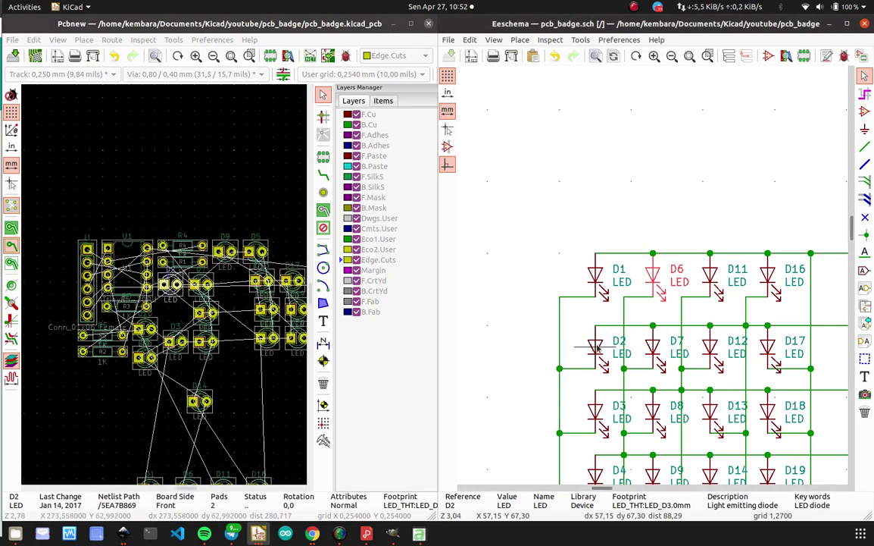
scroll(166, 287, up, 2)
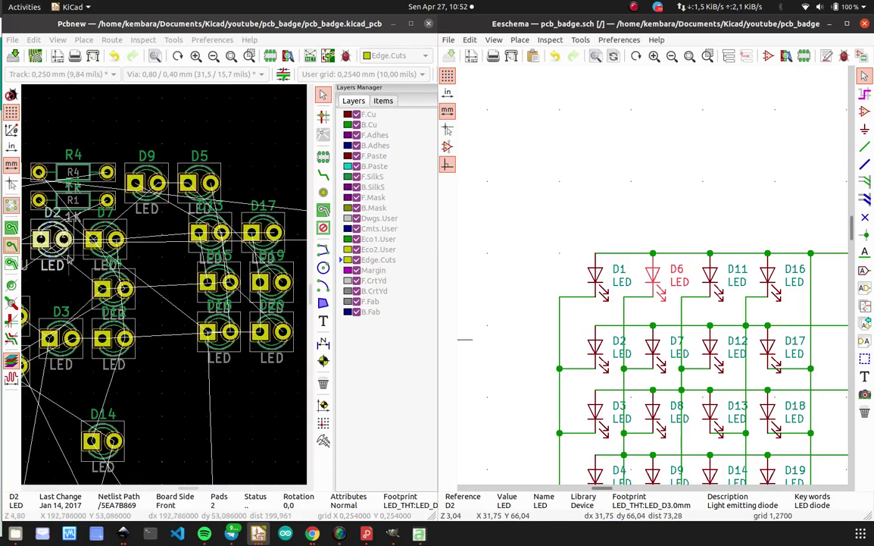
drag(67, 256, 121, 343)
scroll(79, 273, down, 2)
click(196, 391)
click(231, 437)
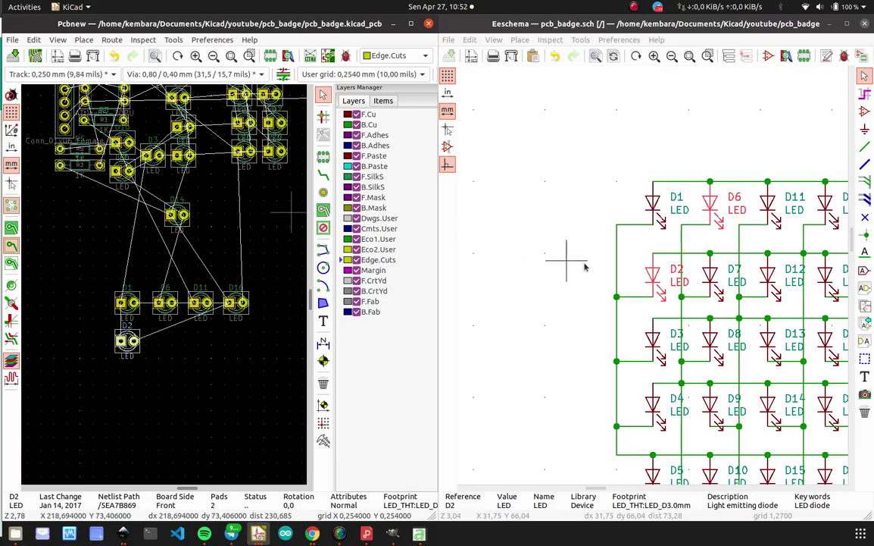
Locate LED D7 from the schematic and move its footprint to the right of D2, below D6.
click(708, 273)
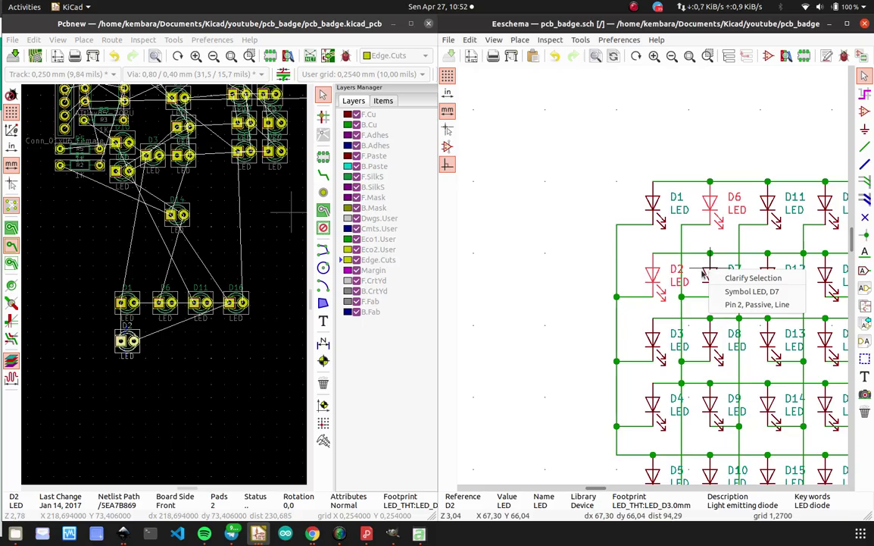
click(752, 291)
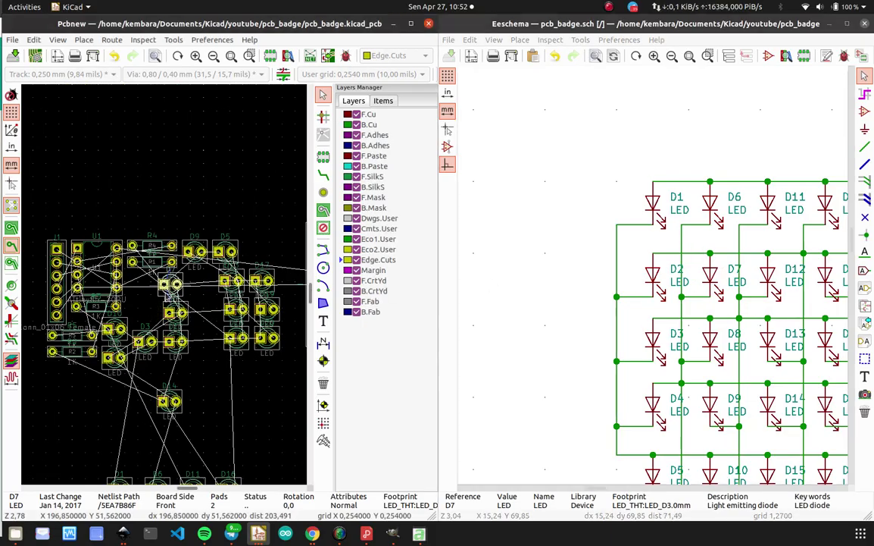
scroll(163, 361, down, 3)
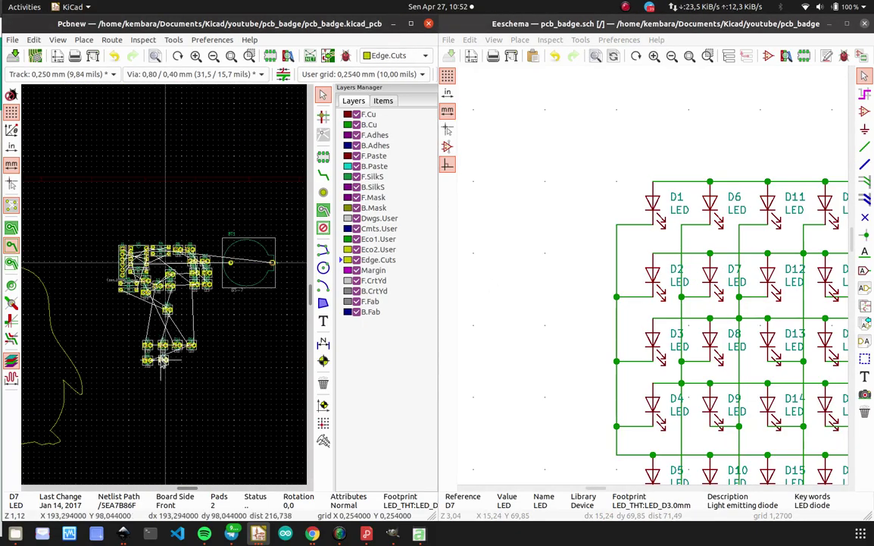
Locate LED D12 from the schematic and move its footprint to the right of D7, below D11.
click(773, 275)
scroll(121, 265, up, 3)
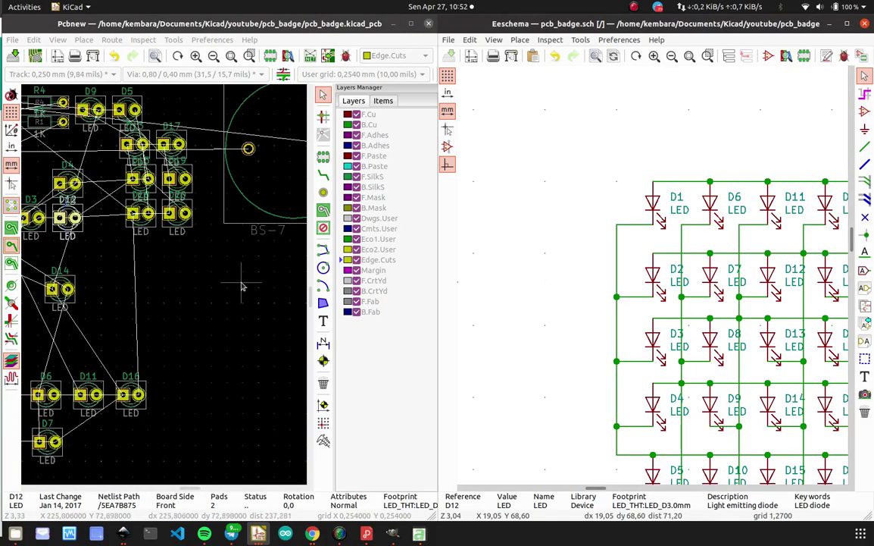
scroll(166, 288, down, 2)
scroll(173, 254, up, 4)
click(181, 219)
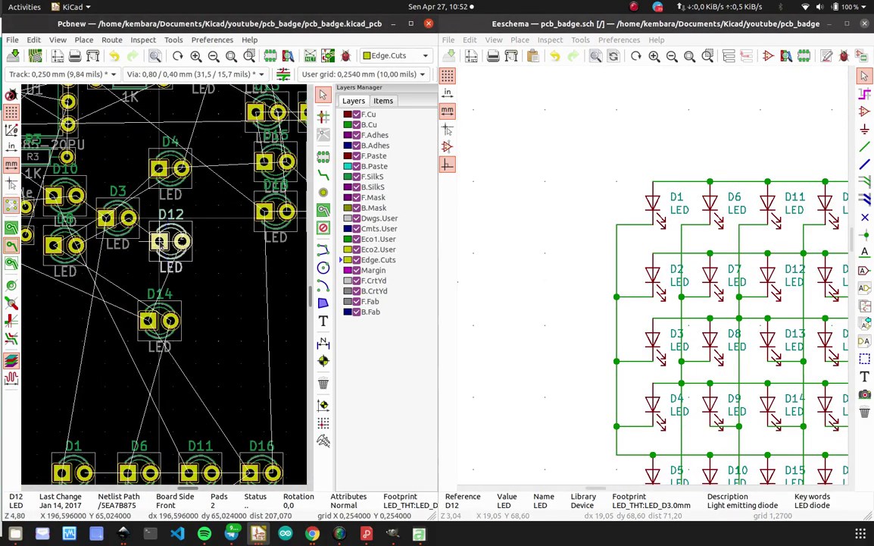
scroll(182, 218, down, 3)
drag(156, 269, 182, 432)
Locate LED D17 from the schematic and move its footprint to the right of D12, below D16.
middle_drag(760, 325, 696, 321)
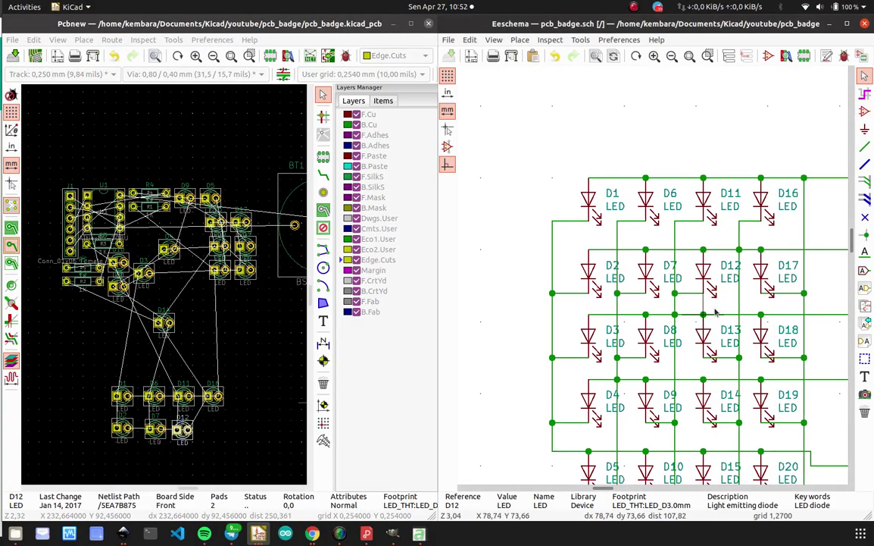
click(758, 280)
click(804, 298)
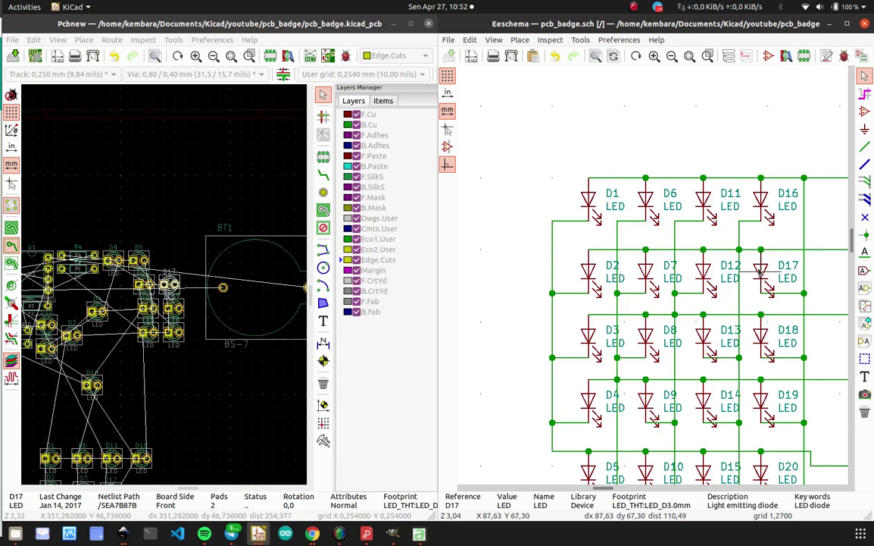
drag(175, 285, 165, 329)
scroll(172, 437, down, 3)
Move the footprint of LED D3 directly below D2 to start the third row.
scroll(157, 288, up, 5)
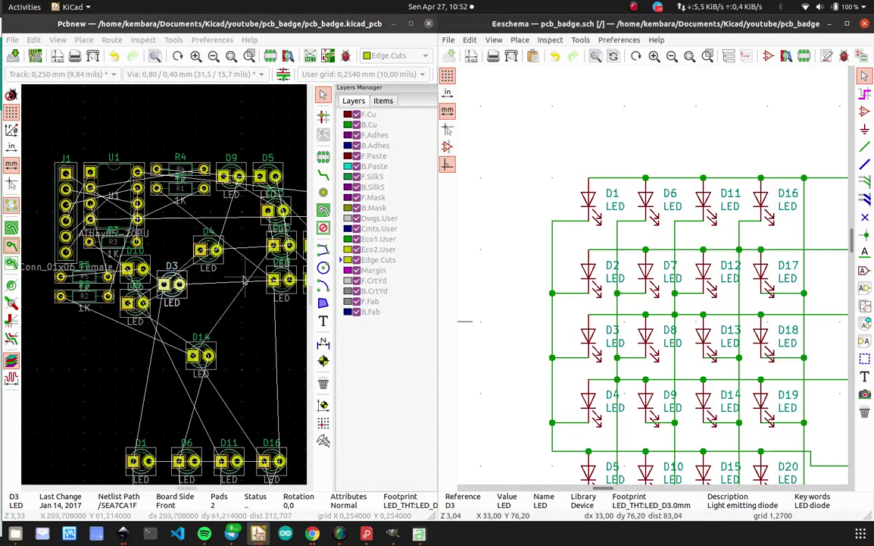
drag(180, 280, 138, 424)
scroll(179, 317, down, 2)
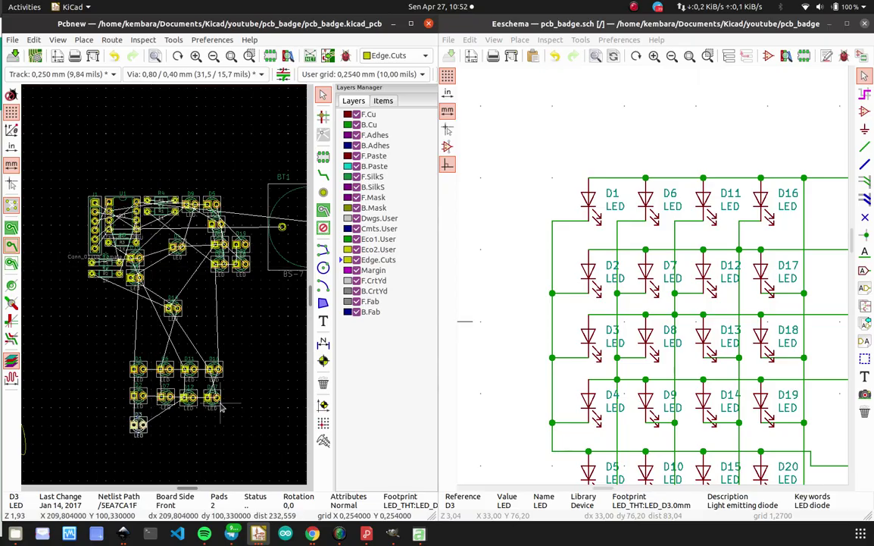
Locate LED D8 from the schematic and move its footprint to the right of D3, below D7.
click(644, 339)
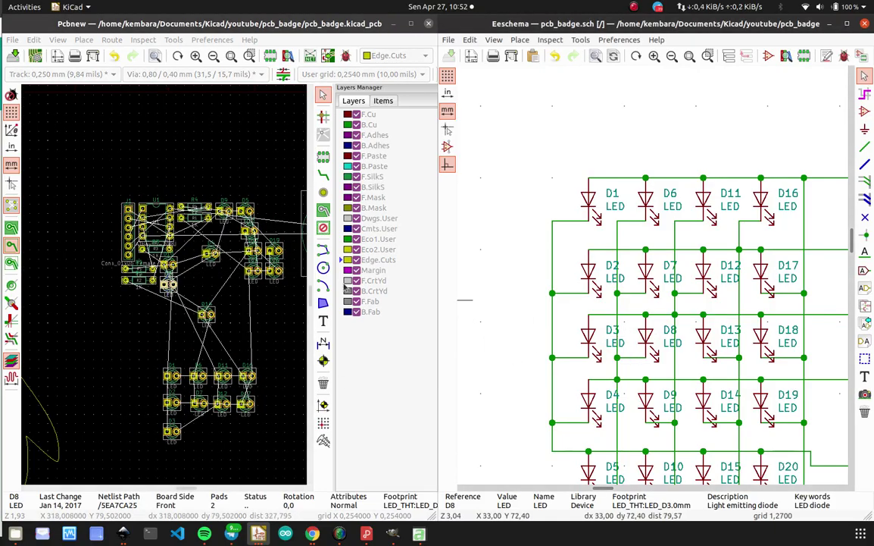
scroll(213, 301, up, 2)
drag(107, 271, 166, 377)
scroll(155, 324, down, 3)
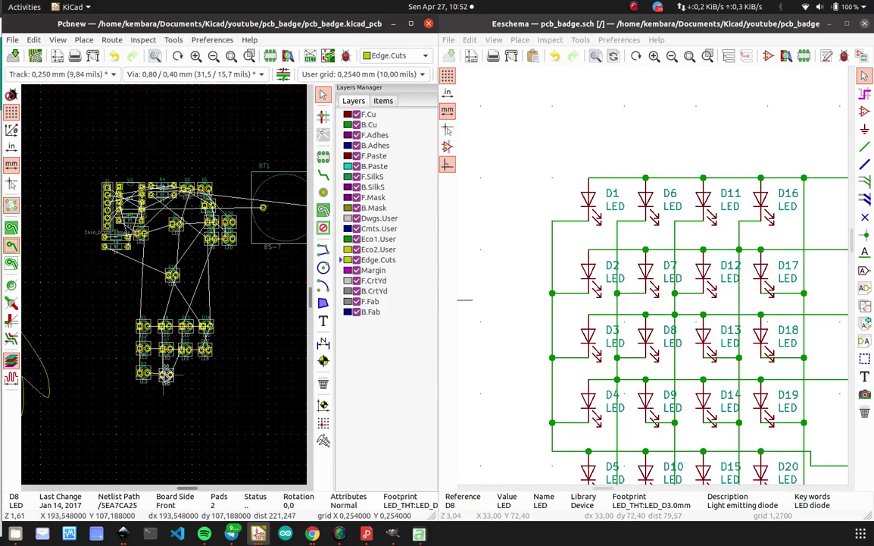
Locate LED D13 from the schematic and move its footprint to the right of D8, below D12.
click(697, 341)
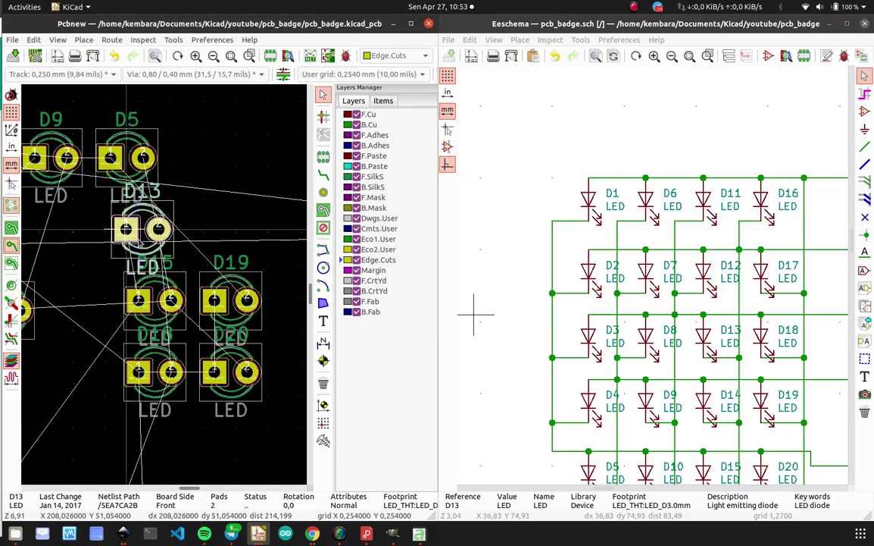
scroll(169, 290, down, 3)
drag(168, 290, 123, 368)
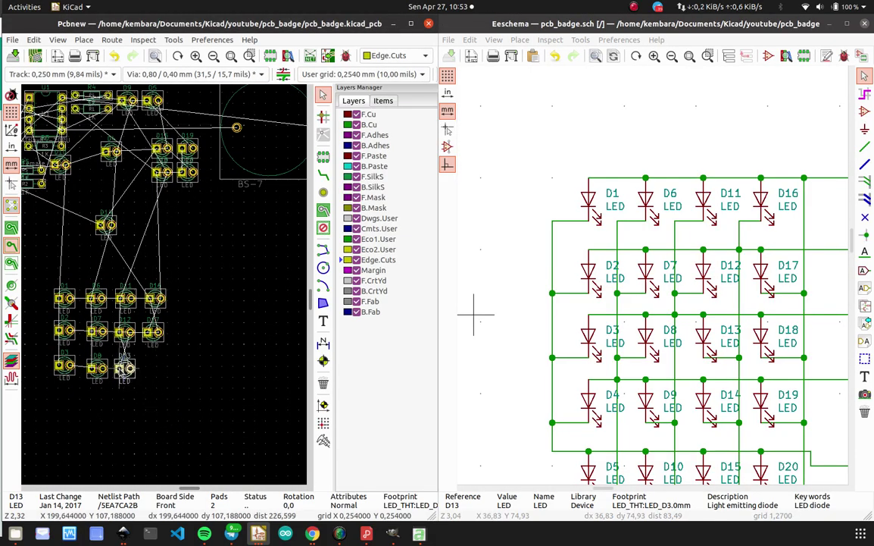
Locate LED D18 from the schematic and move its footprint to the right of D13, below D17.
click(755, 341)
click(805, 352)
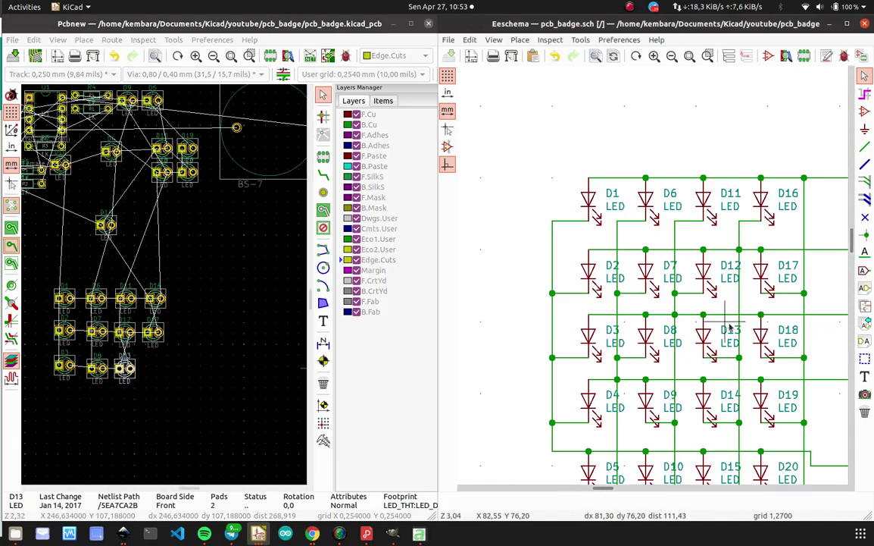
scroll(168, 284, up, 3)
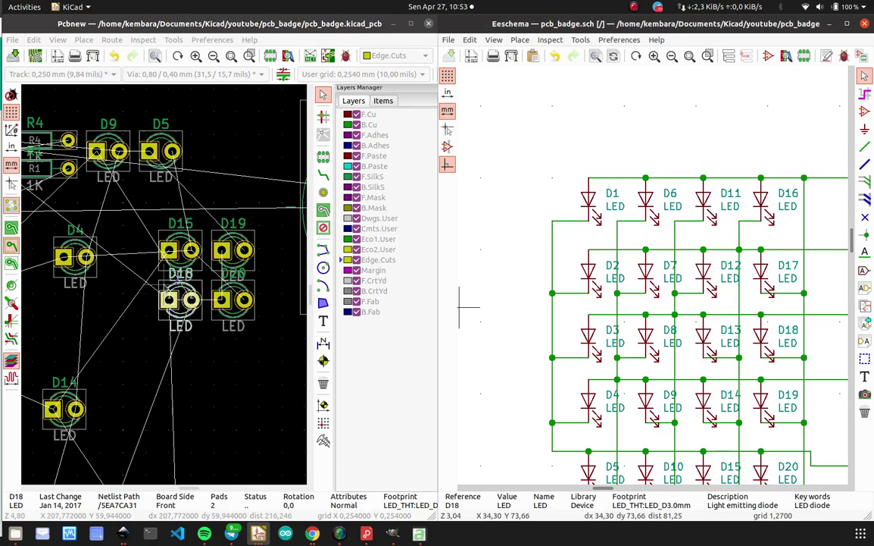
scroll(139, 370, down, 2)
key(m)
scroll(137, 372, down, 1)
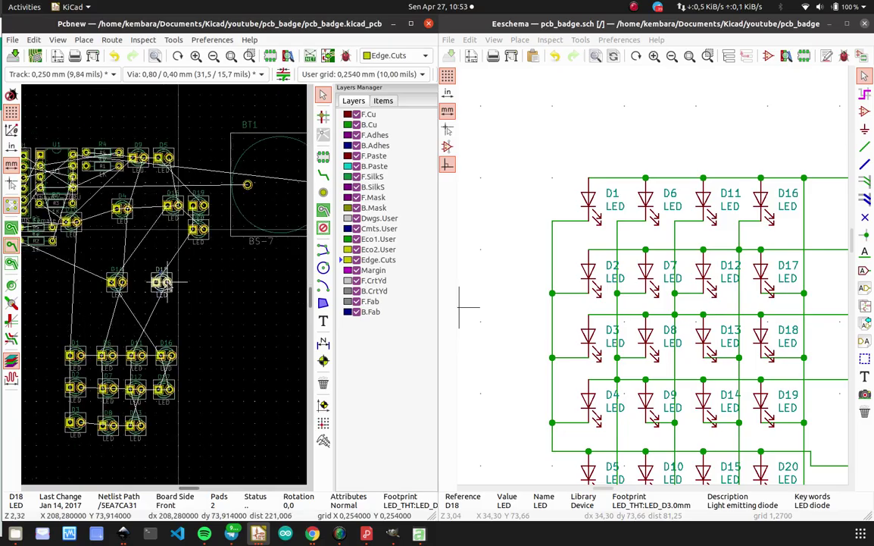
click(169, 429)
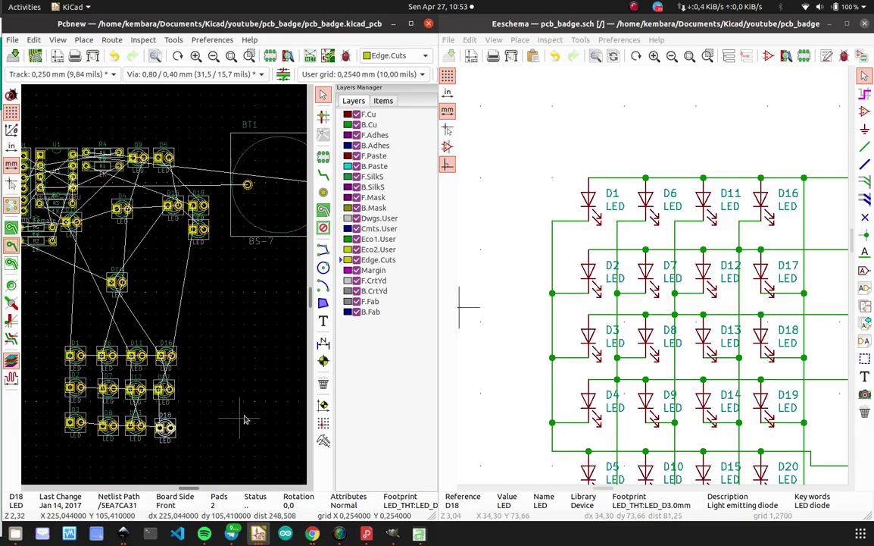
Locate LED D4 from the schematic and move its footprint directly below D3 to start the fourth row.
click(597, 401)
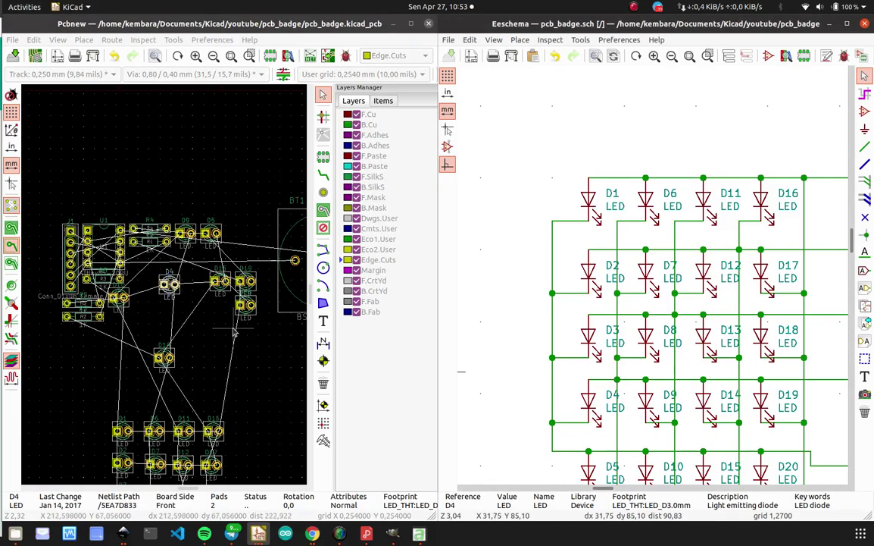
scroll(235, 333, up, 2)
click(42, 198)
key(m)
scroll(166, 243, down, 2)
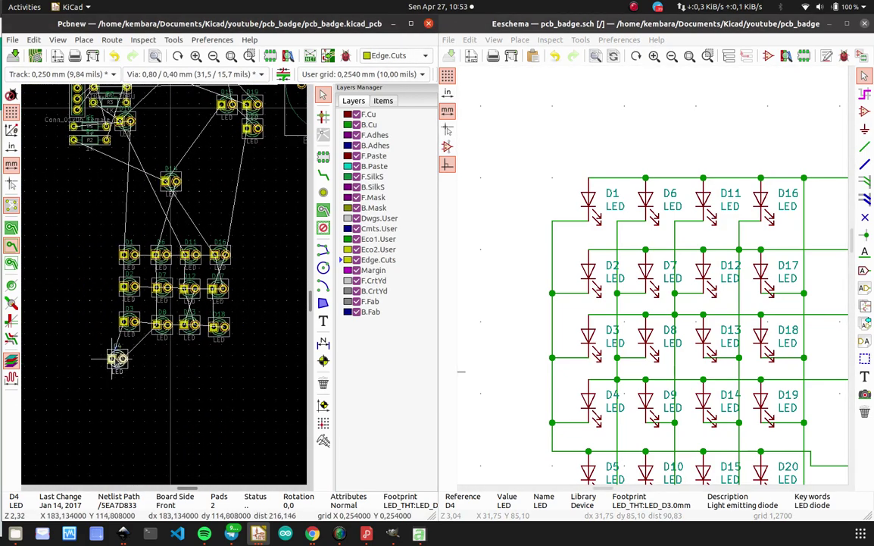
click(130, 354)
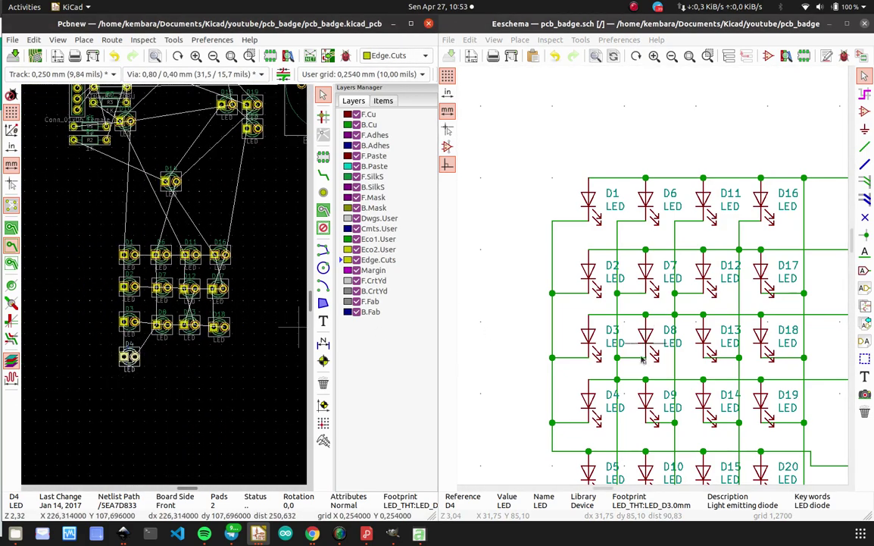
Locate LED D9 from the schematic and move its footprint to the right of D4, below D8.
click(652, 400)
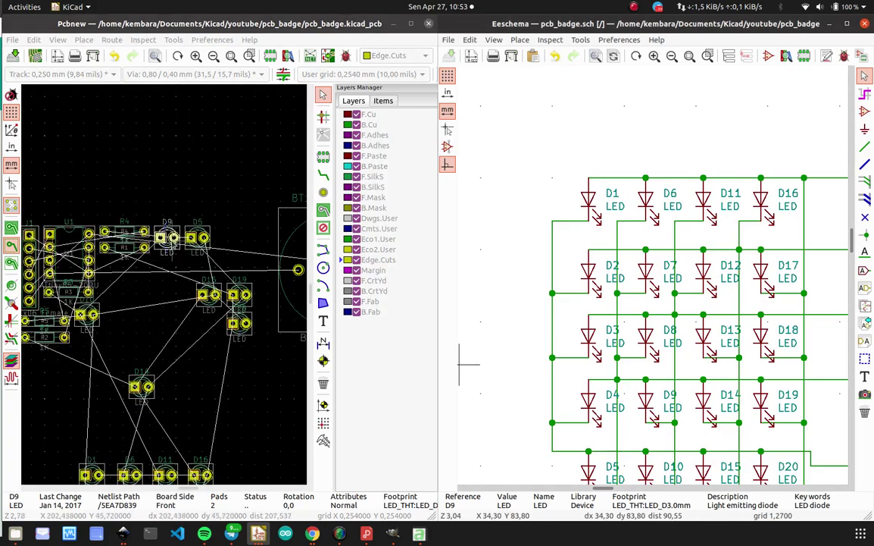
key(m)
scroll(163, 255, down, 2)
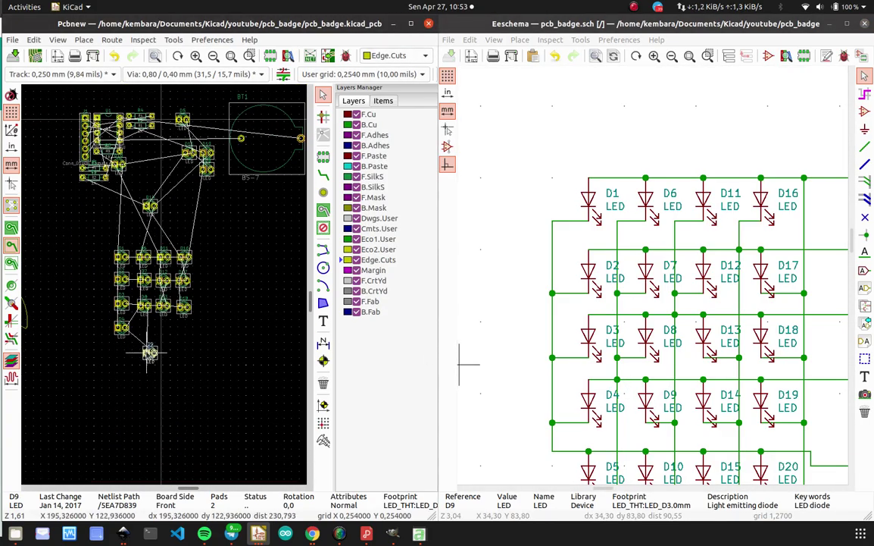
click(145, 332)
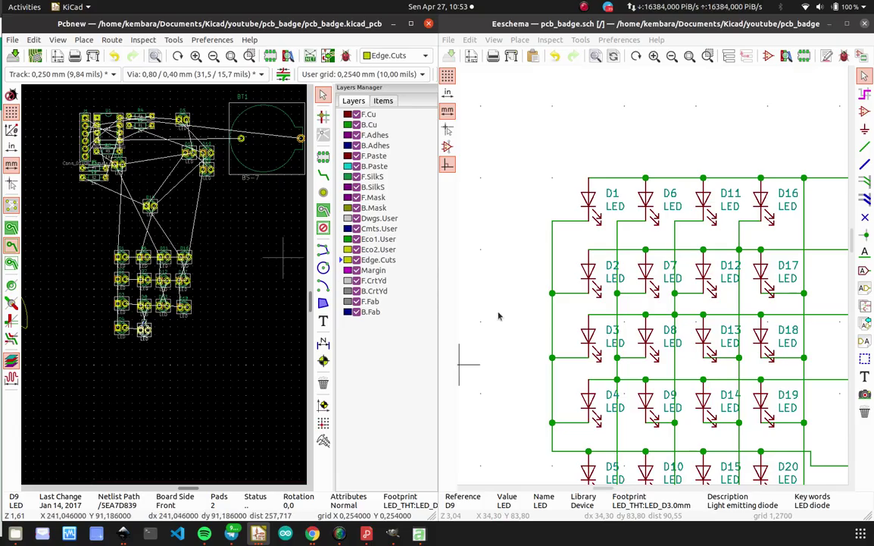
Locate LED D14 from the schematic and move its footprint to the right of D9, below D13.
click(720, 401)
scroll(166, 288, up, 3)
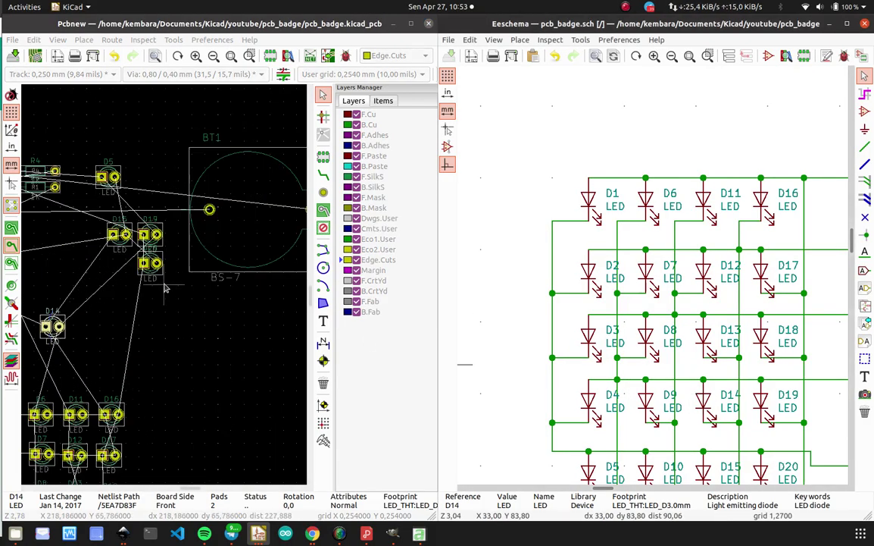
scroll(154, 260, down, 4)
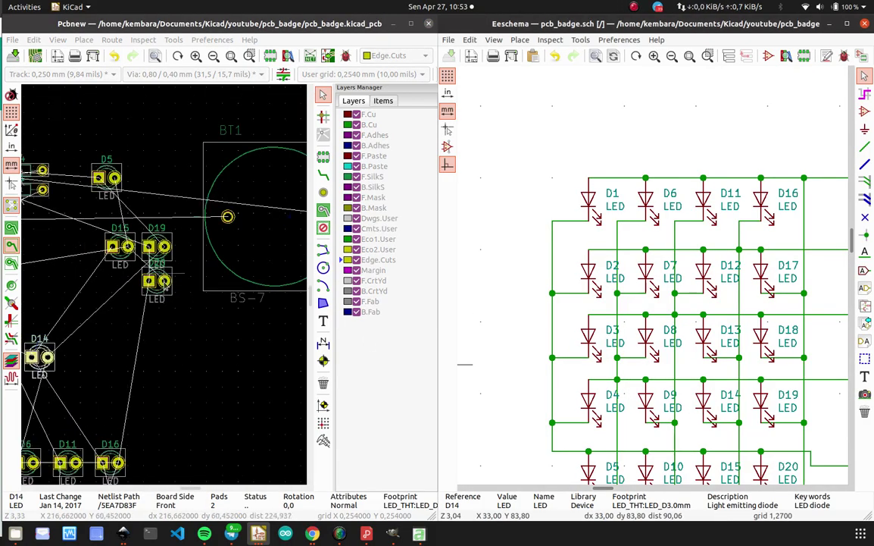
scroll(91, 335, up, 3)
scroll(174, 292, down, 3)
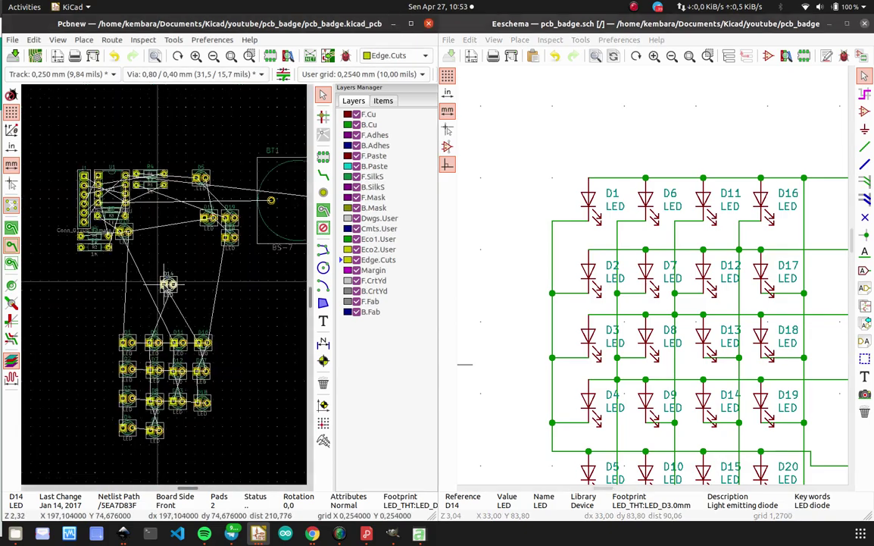
scroll(178, 292, up, 2)
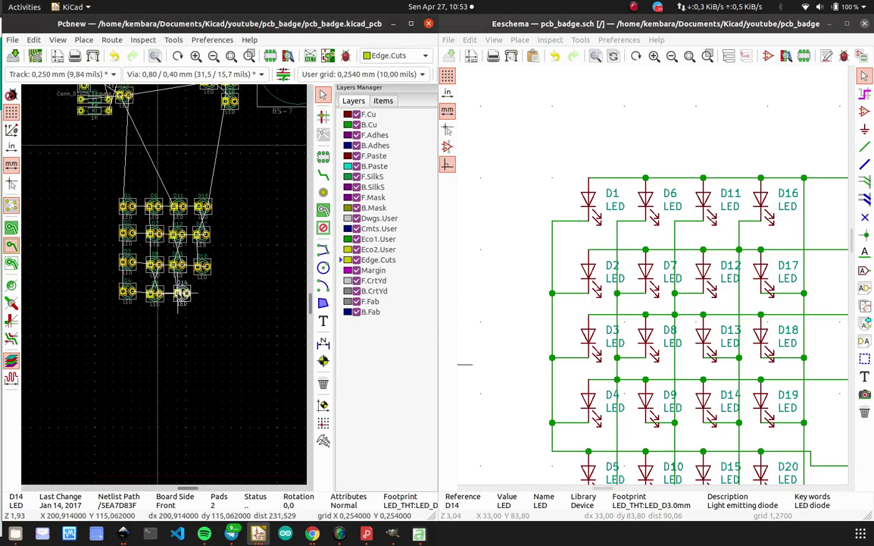
click(180, 294)
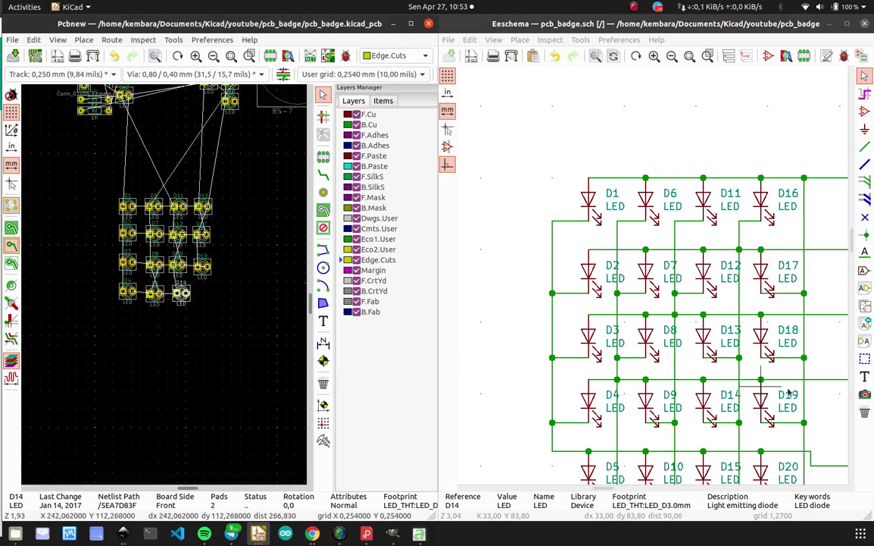
Locate LED D19 from the schematic and move its footprint to the right of D14, below D18.
click(762, 401)
click(648, 367)
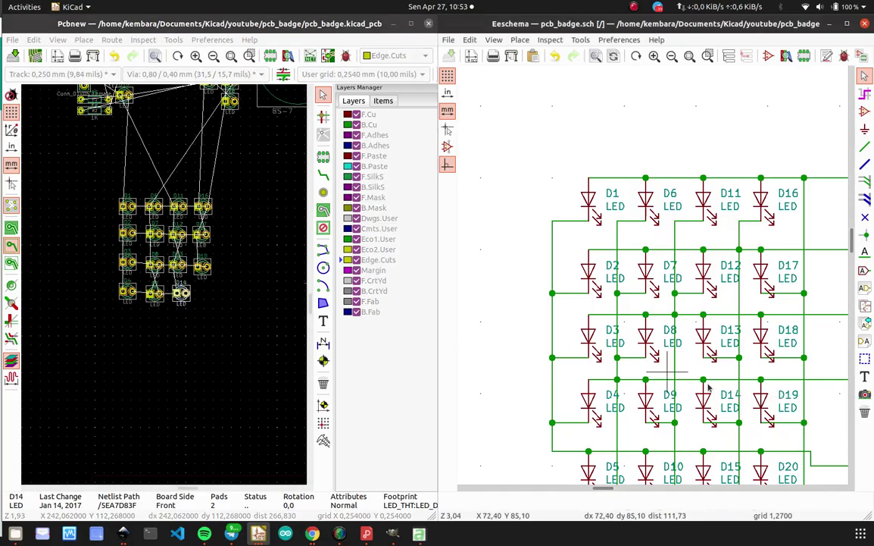
click(755, 398)
scroll(121, 274, up, 2)
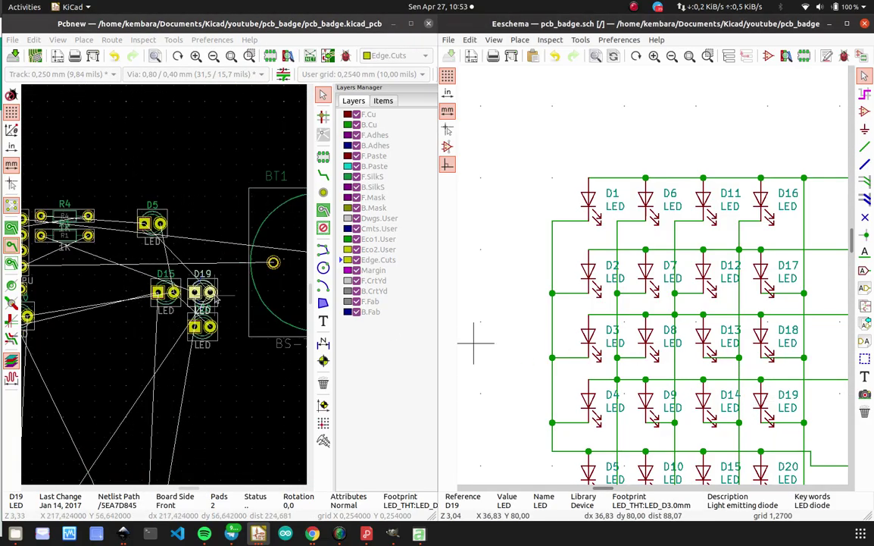
scroll(160, 247, down, 3)
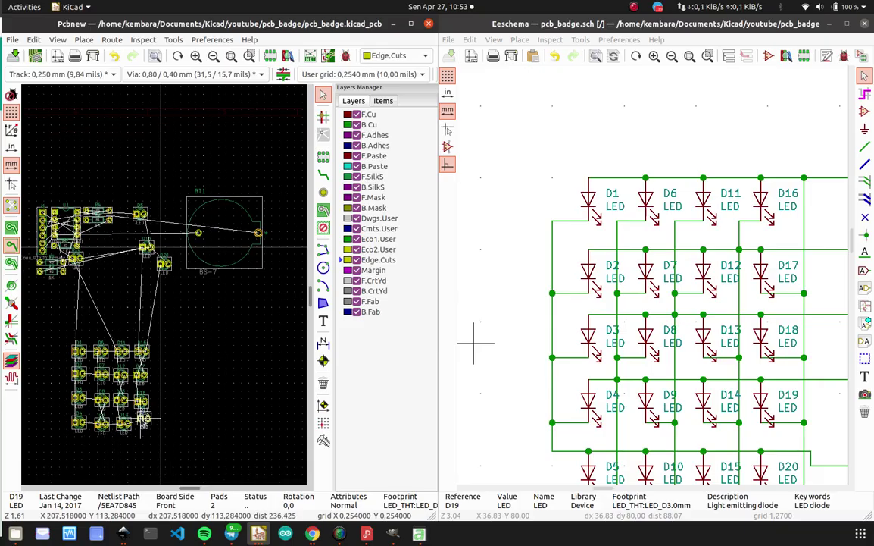
Locate LED D5 from the schematic and move its footprint directly below D4 to start the fifth row.
scroll(563, 356, down, 2)
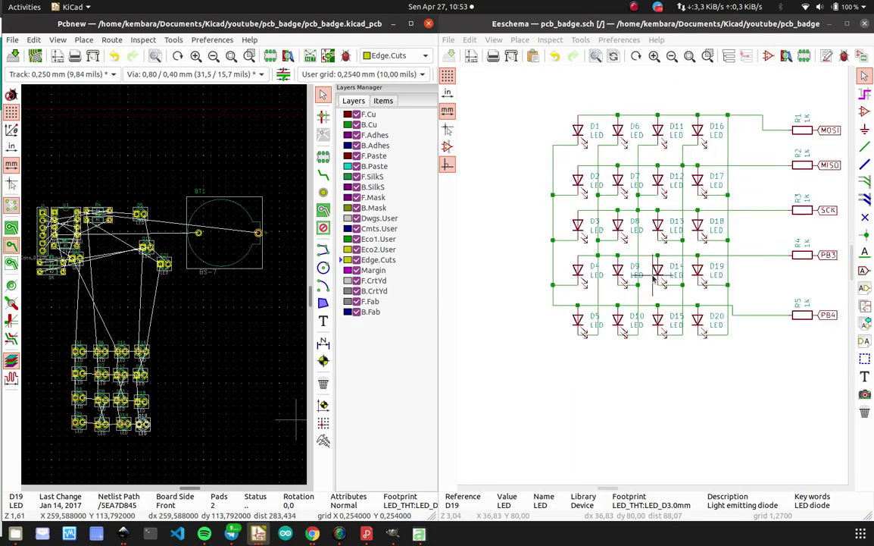
scroll(560, 343, up, 2)
click(567, 327)
click(563, 329)
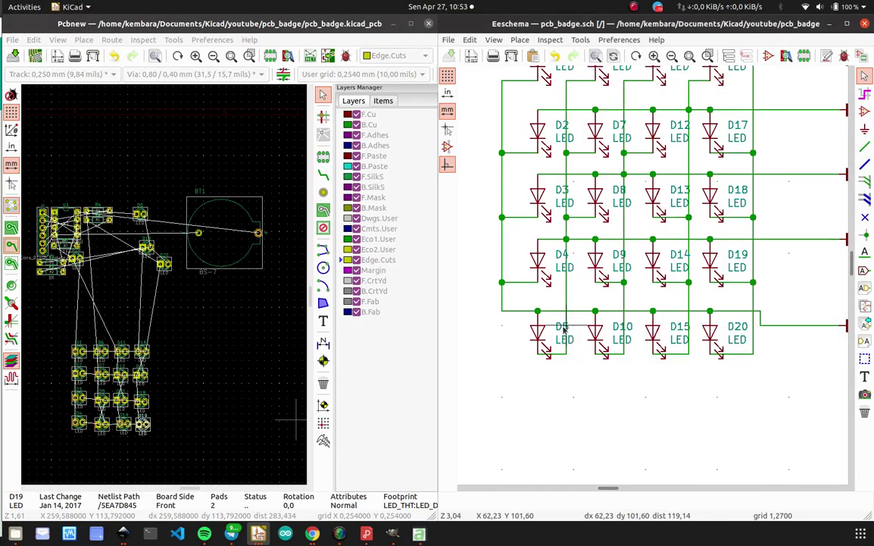
click(562, 329)
click(547, 330)
click(544, 330)
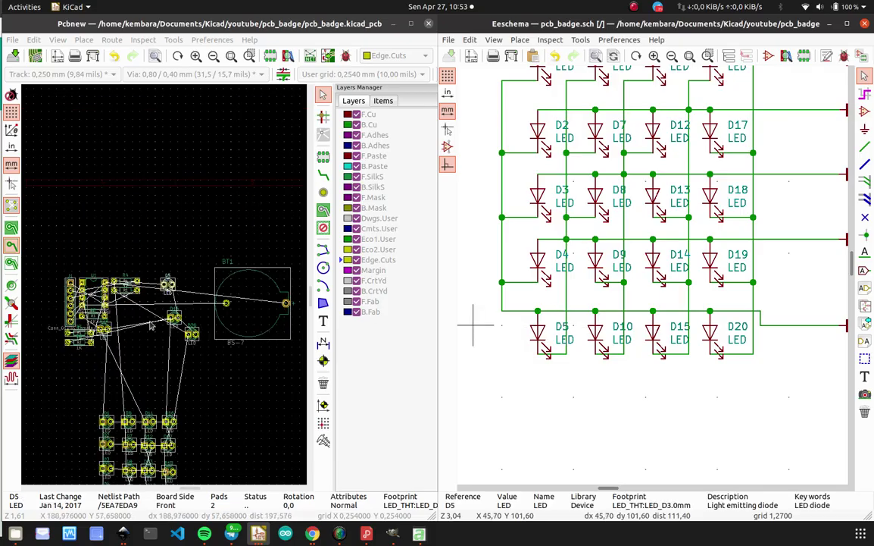
scroll(186, 322, up, 2)
drag(119, 219, 159, 281)
scroll(163, 298, down, 3)
scroll(98, 438, up, 1)
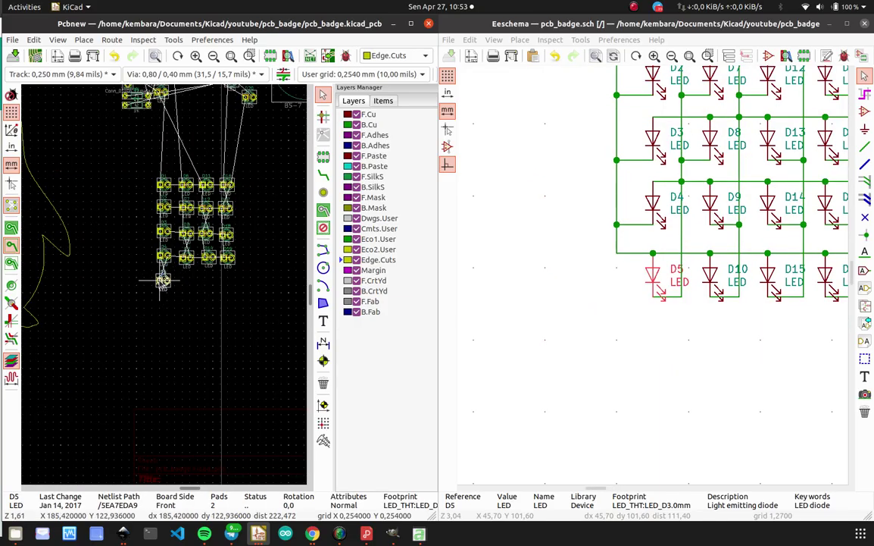
Move the D10 footprint from the unplaced components to the right of D5, below D9.
scroll(160, 284, down, 4)
scroll(179, 248, up, 4)
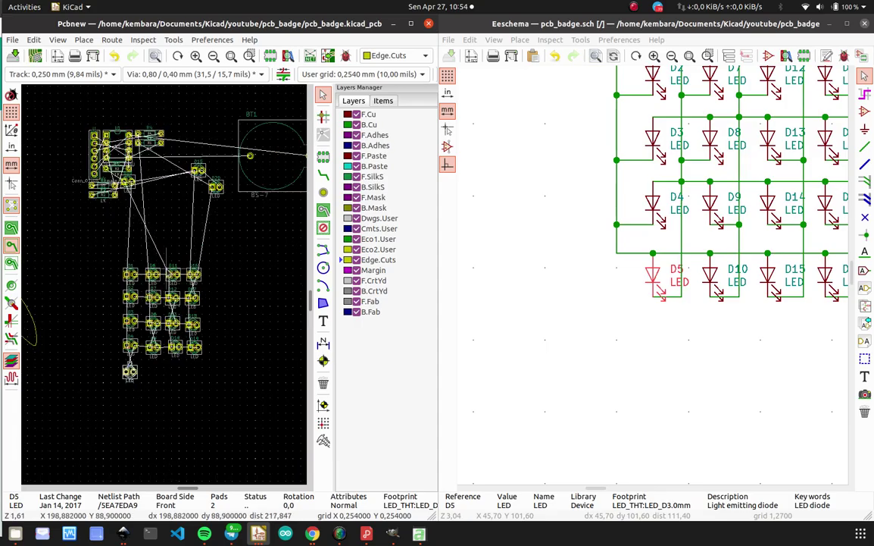
scroll(295, 252, up, 3)
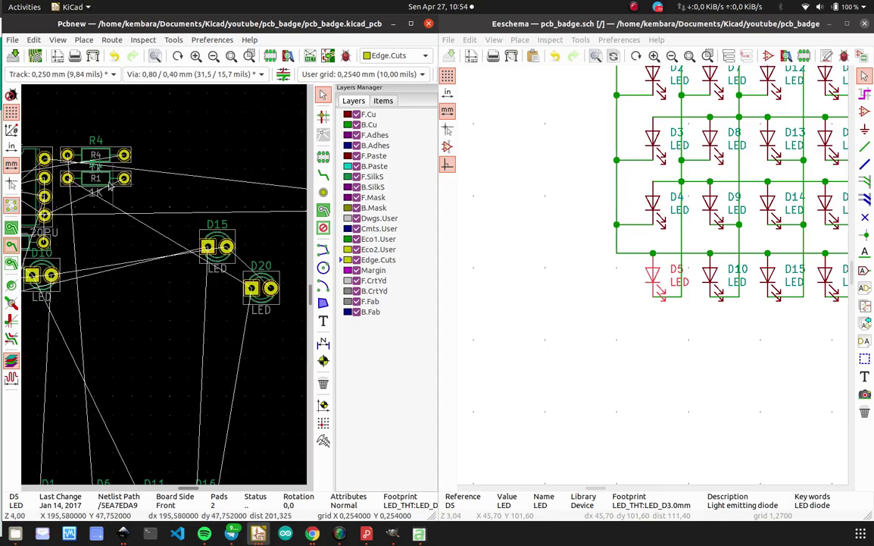
scroll(110, 185, down, 3)
scroll(156, 277, up, 3)
click(151, 259)
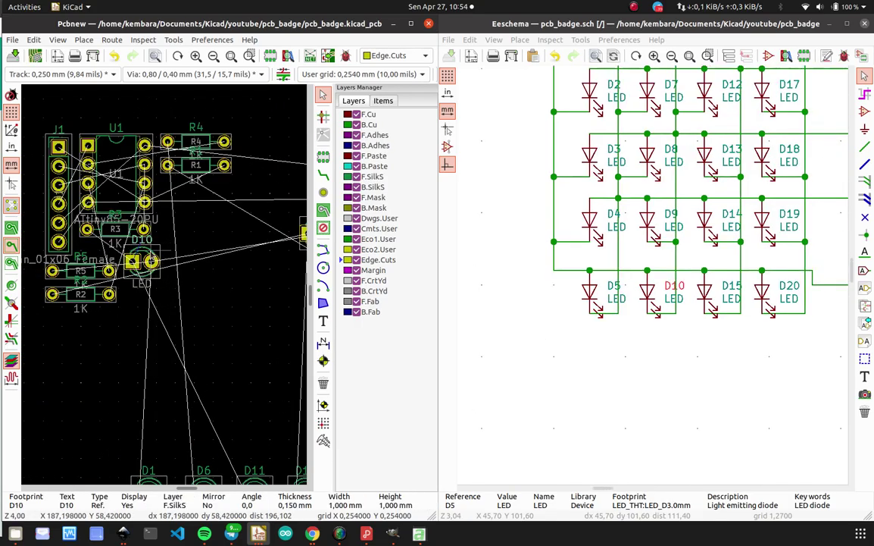
scroll(150, 259, down, 3)
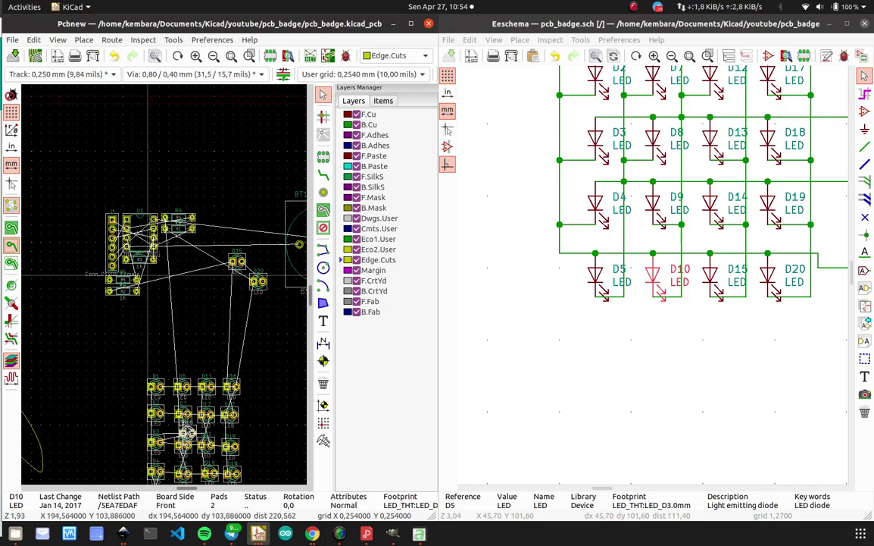
scroll(144, 187, down, 2)
scroll(145, 187, up, 1)
scroll(166, 286, up, 2)
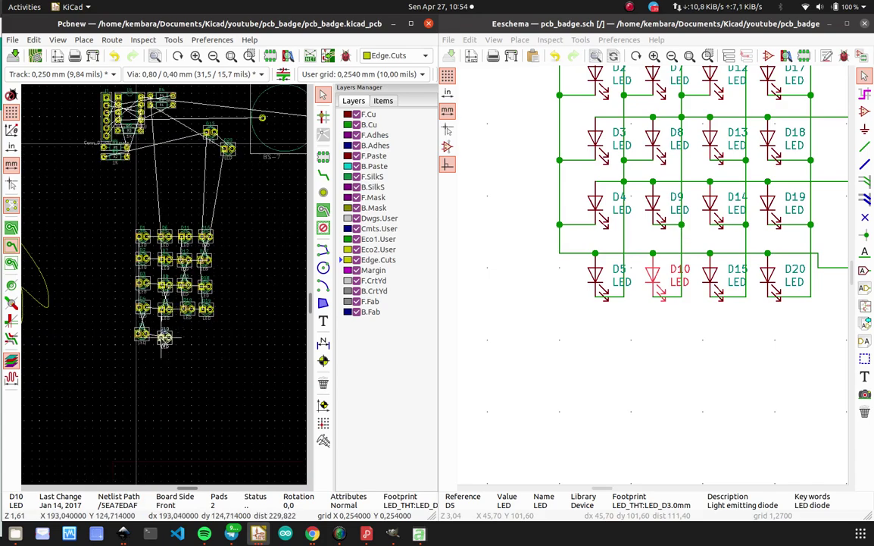
click(165, 338)
Move the D15 footprint from beside the battery holder to the right of D10, below D14.
scroll(167, 278, up, 4)
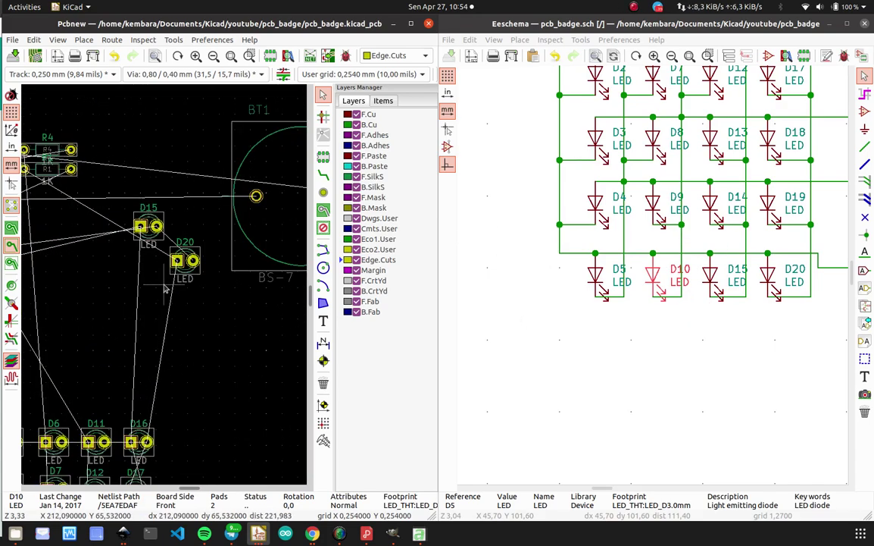
key(m)
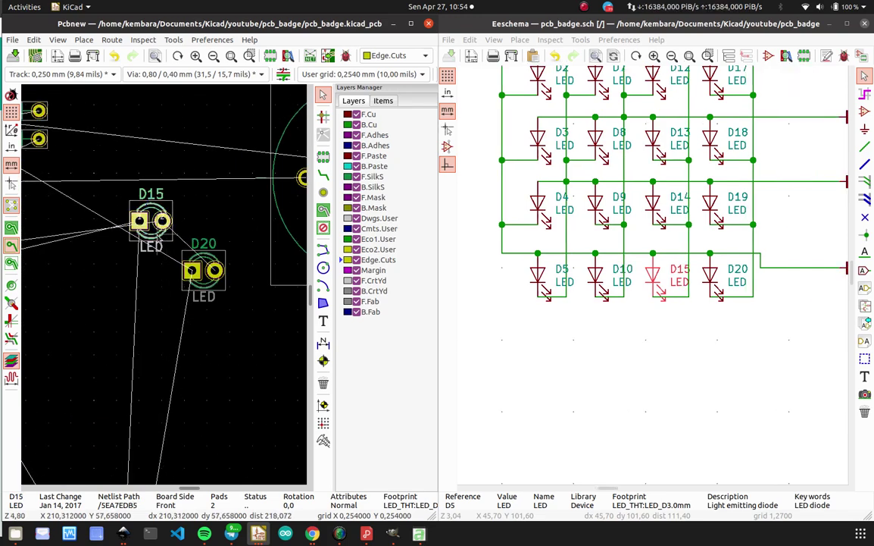
scroll(161, 280, down, 5)
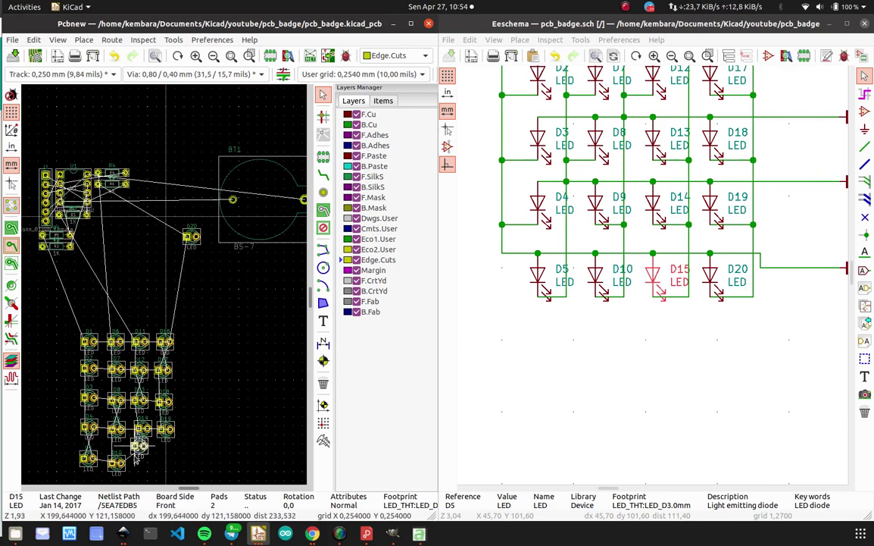
click(138, 426)
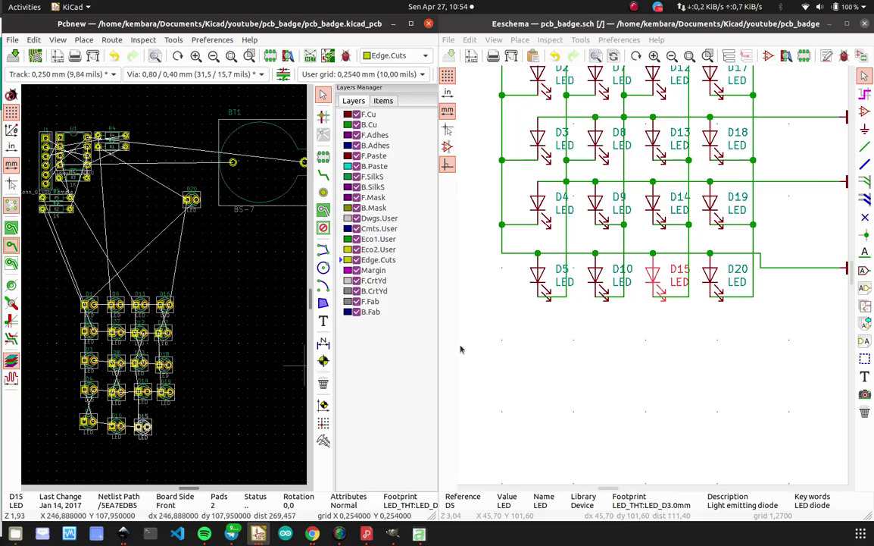
Locate LED D20 from the schematic and move its footprint to the right of D15, below D19.
click(703, 276)
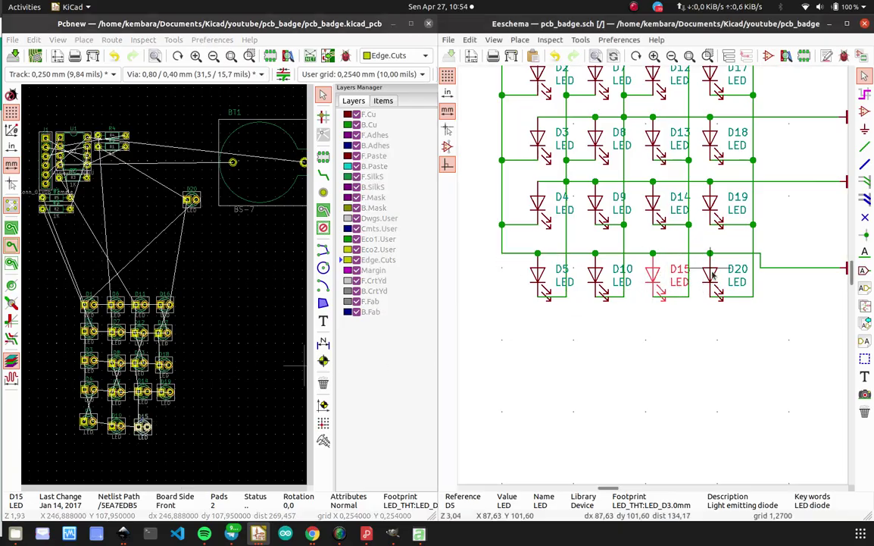
click(759, 293)
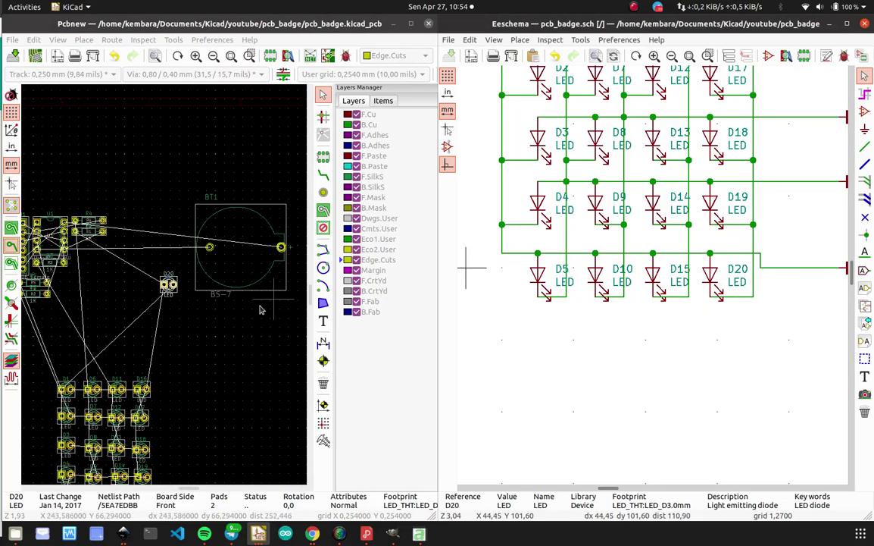
click(110, 284)
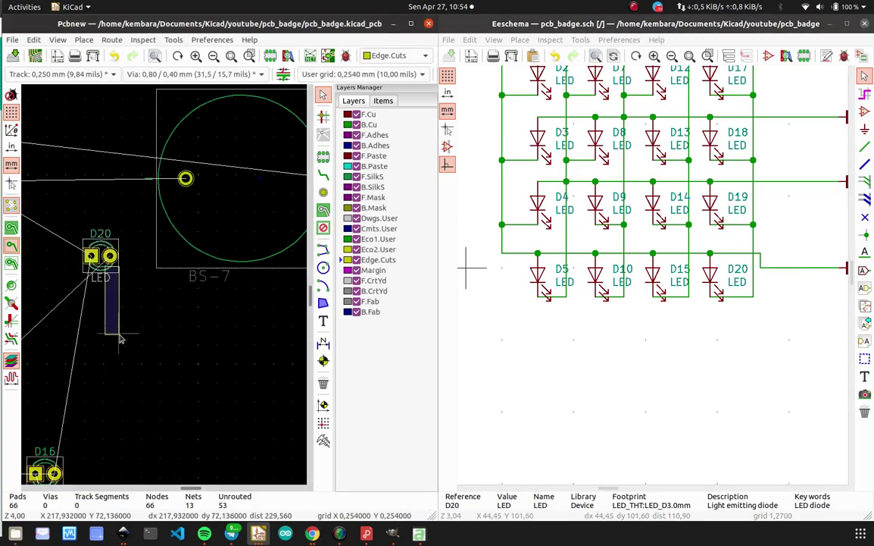
click(106, 273)
scroll(106, 273, down, 5)
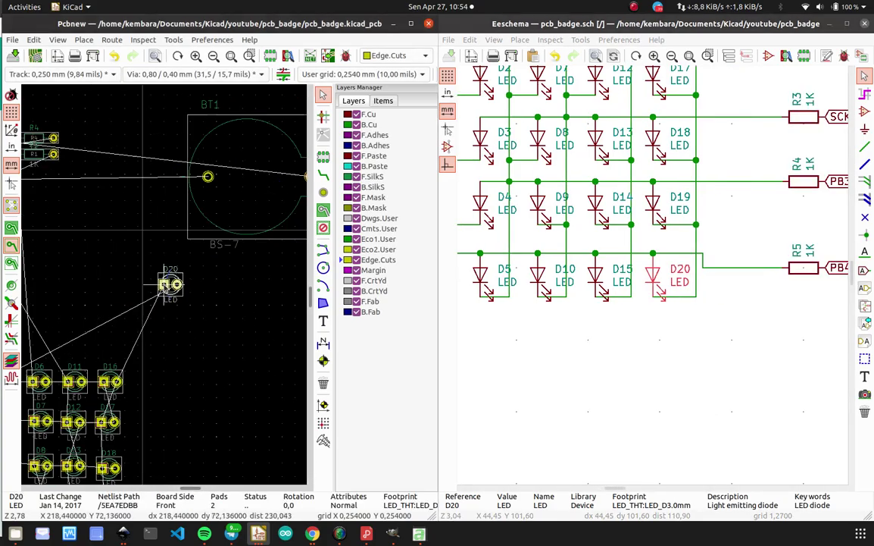
scroll(167, 280, up, 5)
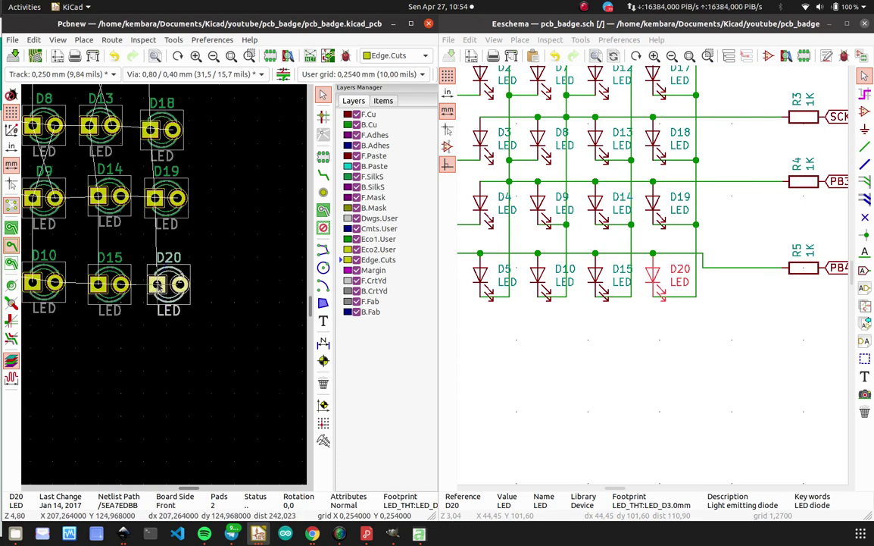
scroll(158, 285, down, 3)
Rotate the D9 footprint by 180 degrees and reposition it between D4 and D14, below D8.
scroll(159, 286, up, 2)
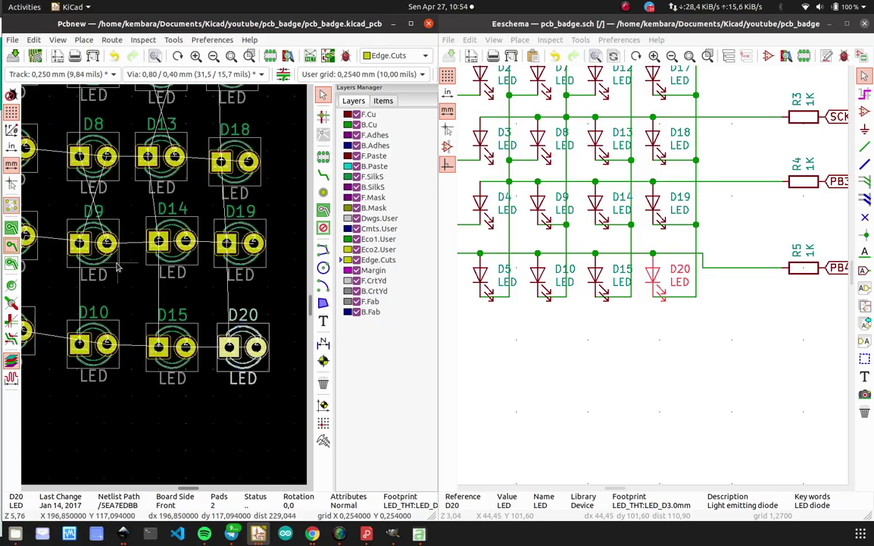
scroll(162, 286, down, 1)
scroll(162, 284, up, 2)
scroll(170, 297, down, 1)
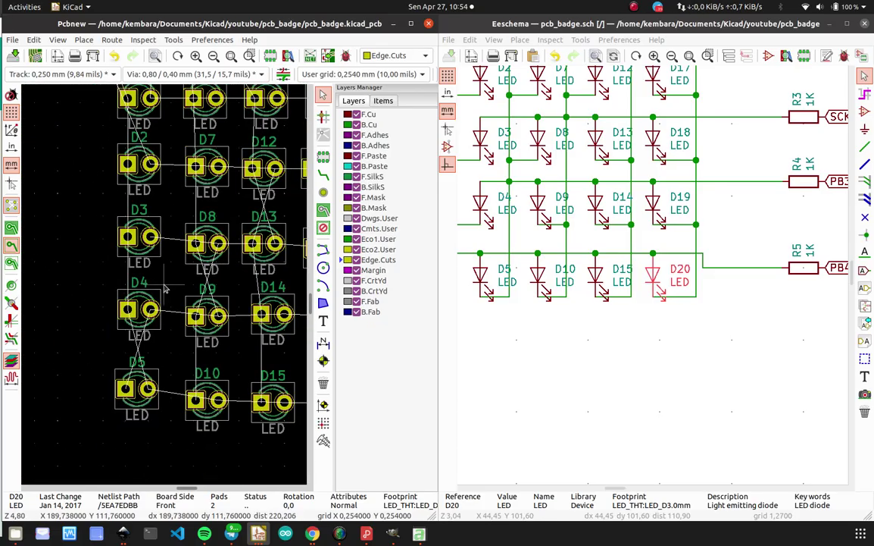
scroll(202, 295, up, 1)
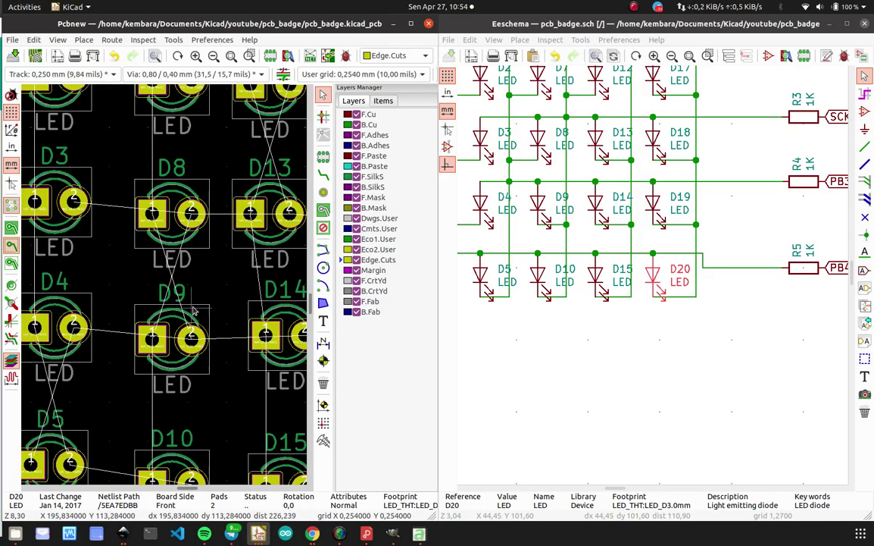
click(194, 310)
key(r)
key(r)
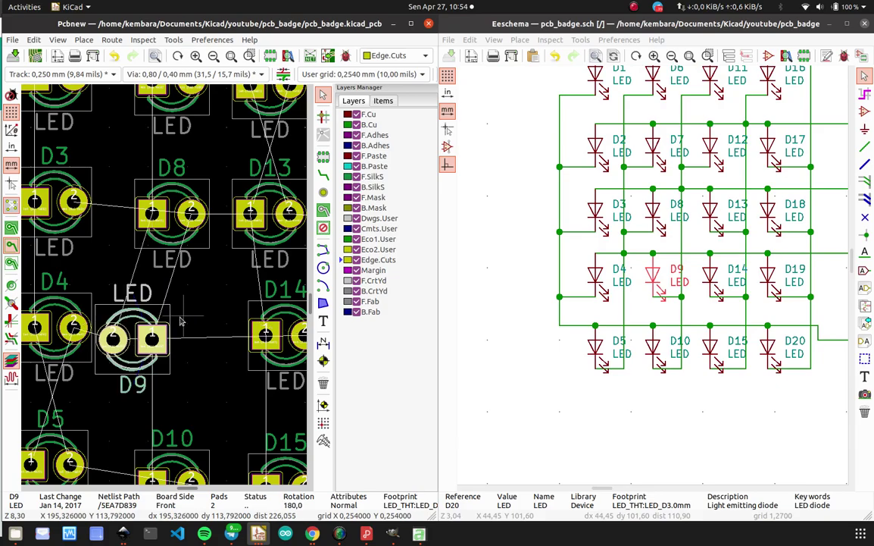
key(m)
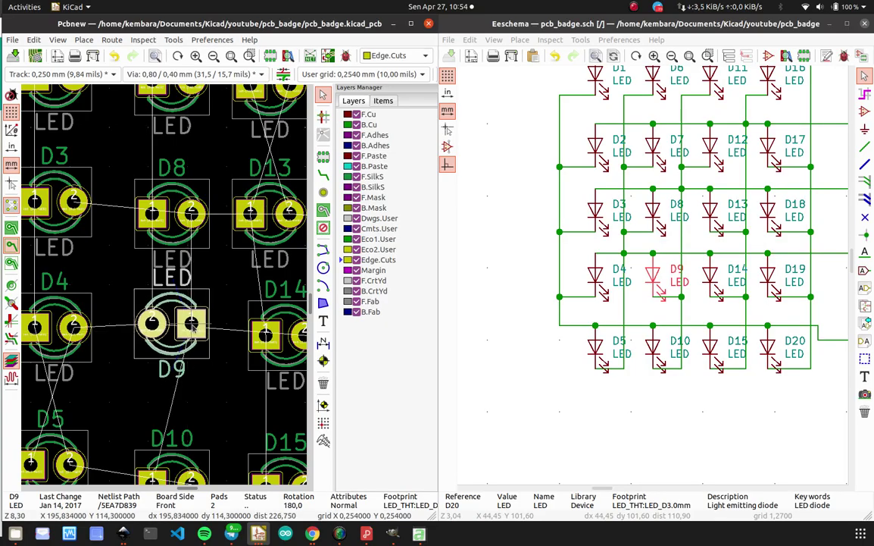
Examine the arranged LED matrix and its ratsnest lines to judge the footprint spacing and connections.
scroll(192, 324, down, 5)
scroll(165, 289, up, 2)
scroll(165, 289, down, 2)
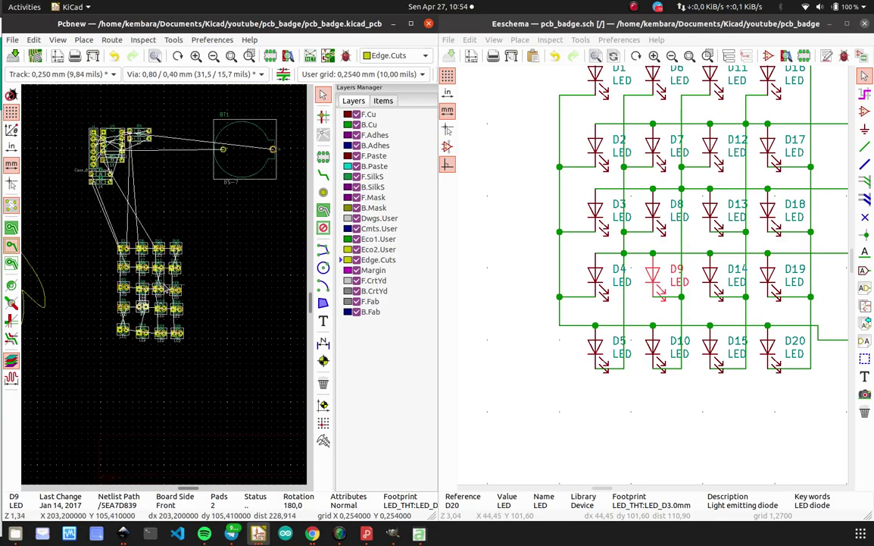
scroll(165, 289, up, 2)
scroll(165, 289, down, 2)
scroll(163, 286, up, 3)
scroll(165, 287, down, 1)
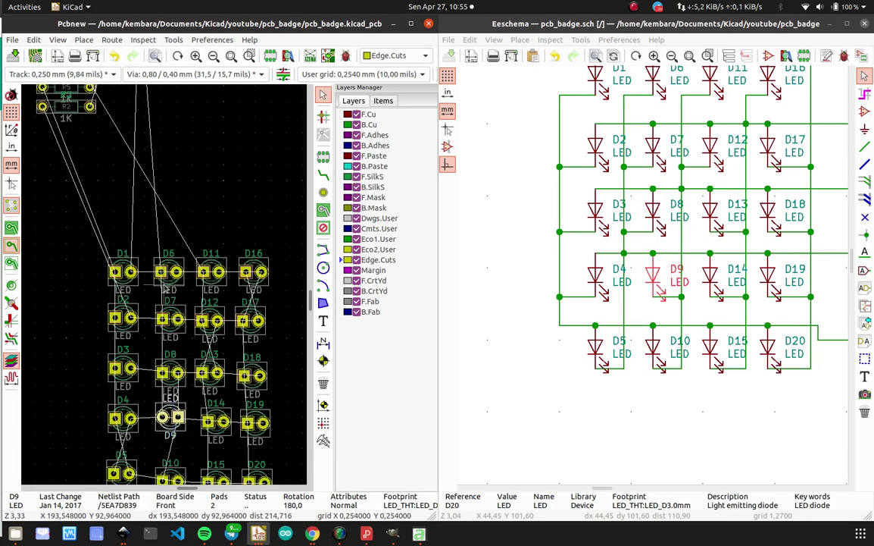
scroll(203, 301, down, 1)
scroll(163, 288, up, 1)
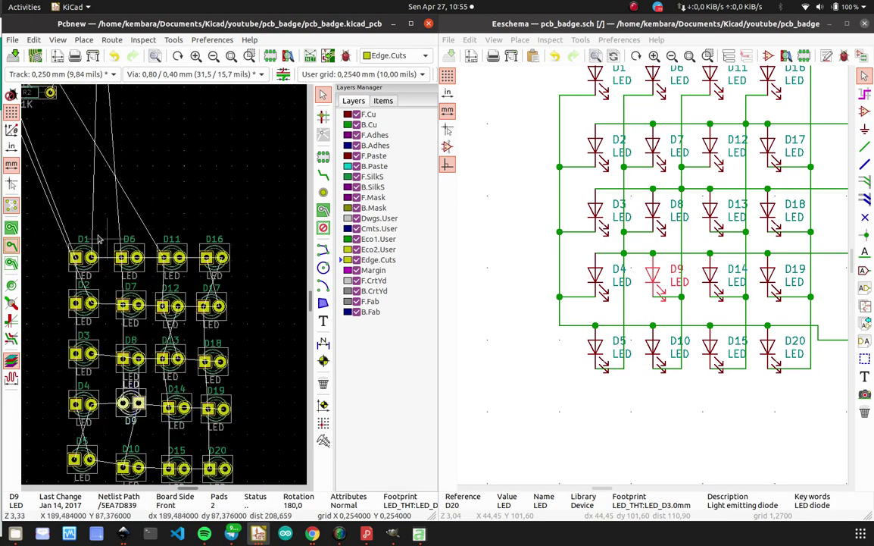
scroll(240, 325, up, 1)
scroll(239, 325, down, 2)
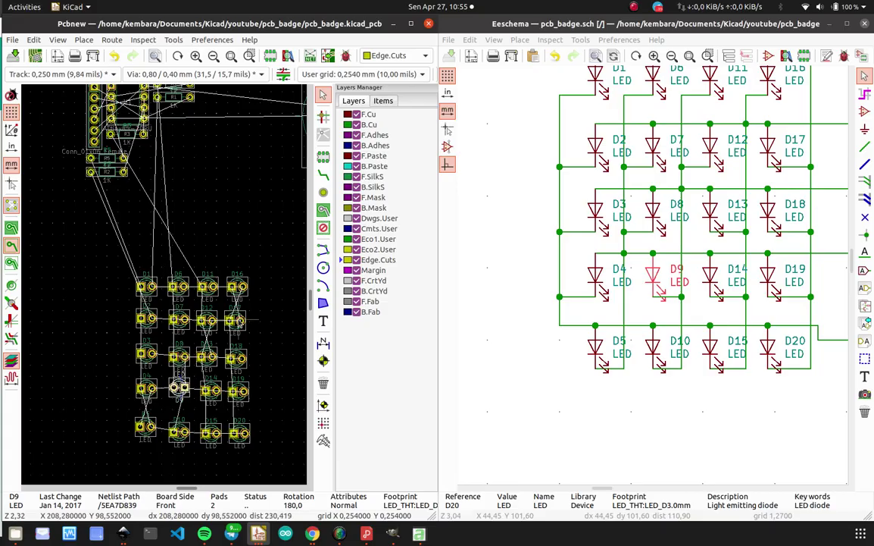
scroll(239, 321, up, 2)
scroll(152, 303, down, 2)
Tighten the top LED row by moving D6 close beside D1 and D11 close beside D6.
scroll(165, 289, up, 3)
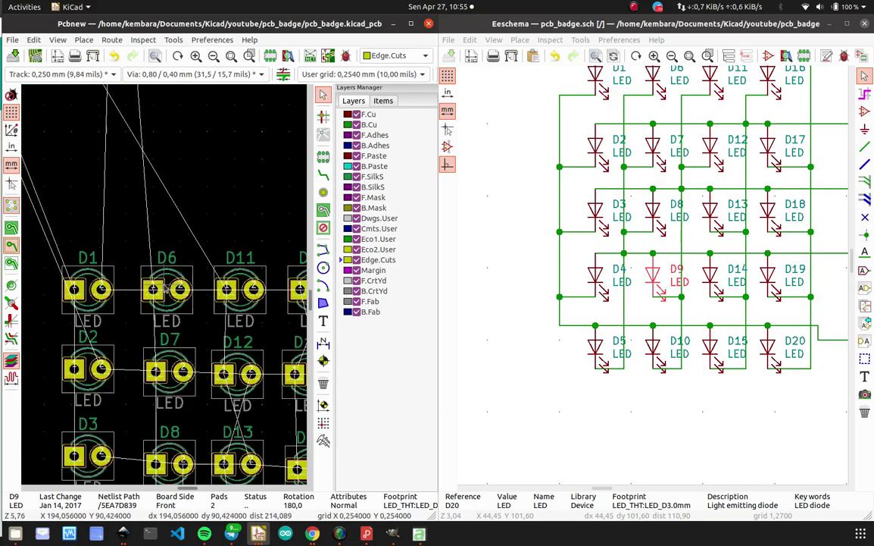
scroll(165, 288, up, 2)
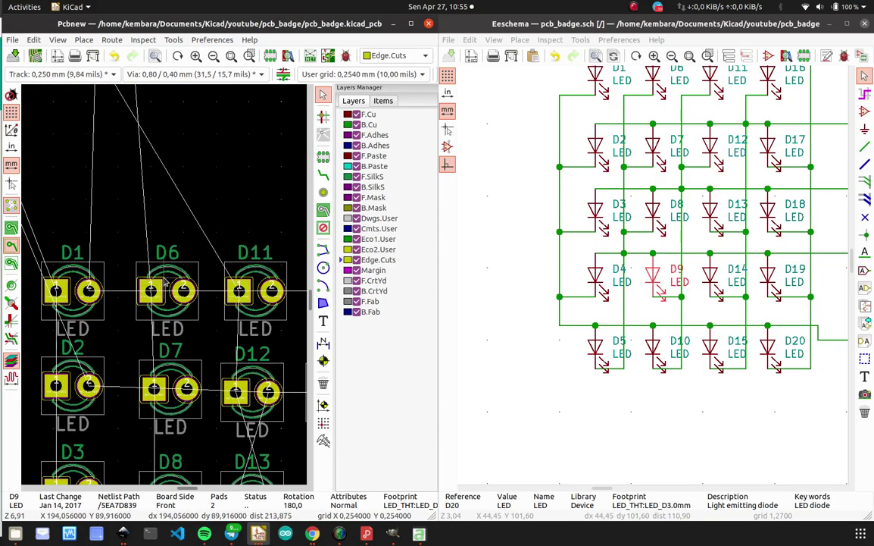
click(165, 282)
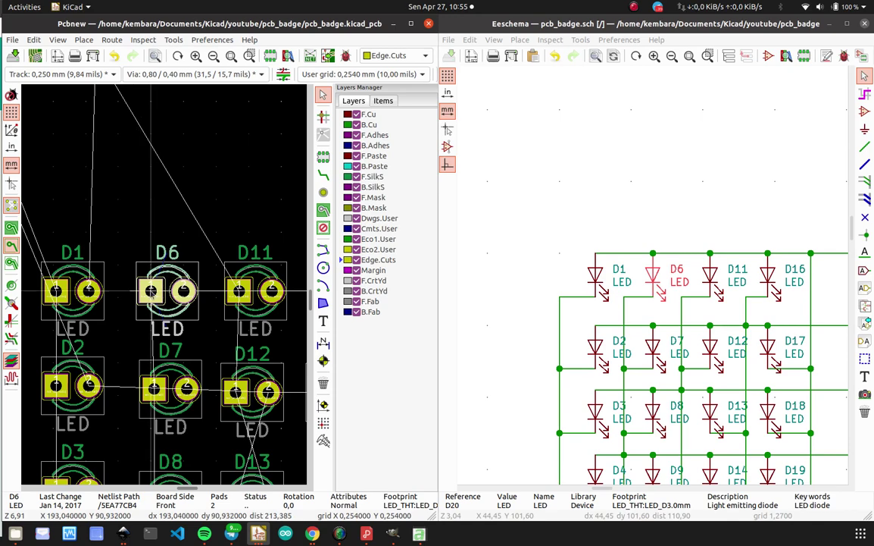
drag(165, 282, 135, 283)
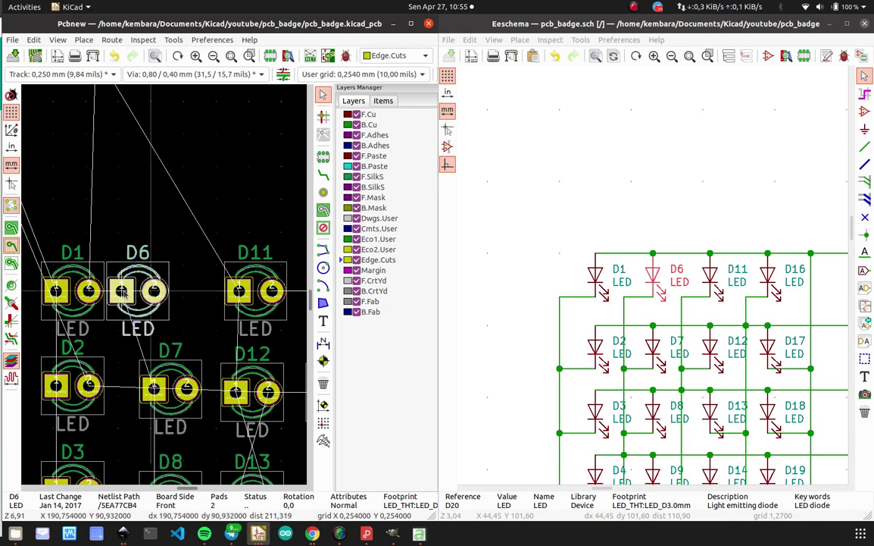
click(239, 290)
drag(239, 290, 187, 291)
scroll(187, 292, down, 3)
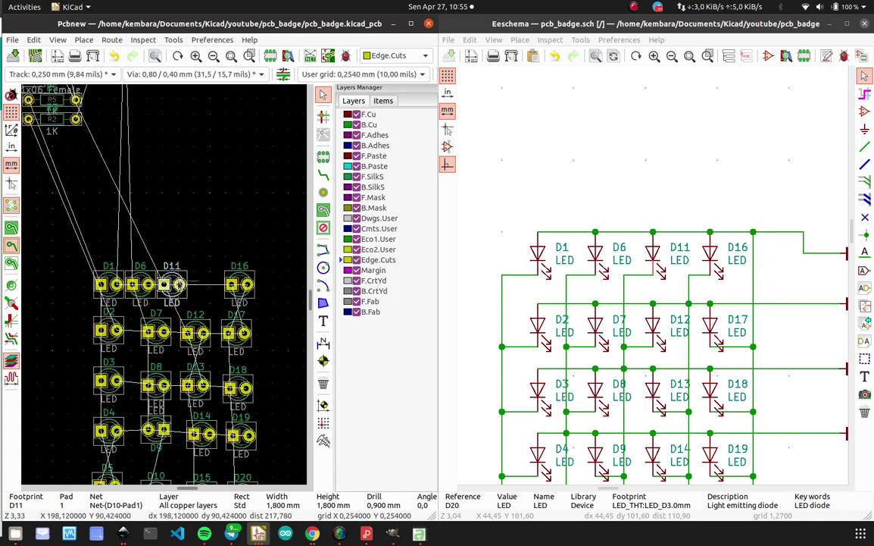
Move the D16 footprint close beside D11 to complete the compact top LED row.
scroll(250, 284, up, 3)
drag(266, 286, 198, 292)
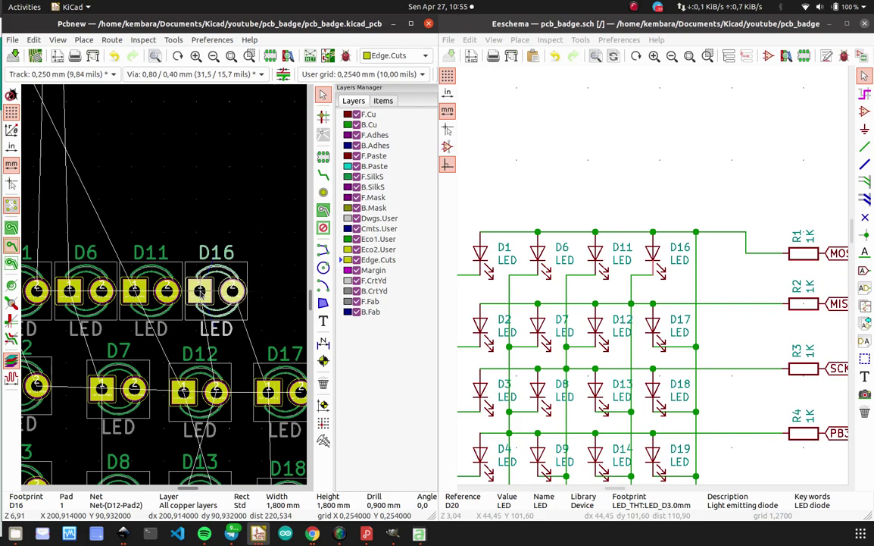
scroll(114, 265, down, 2)
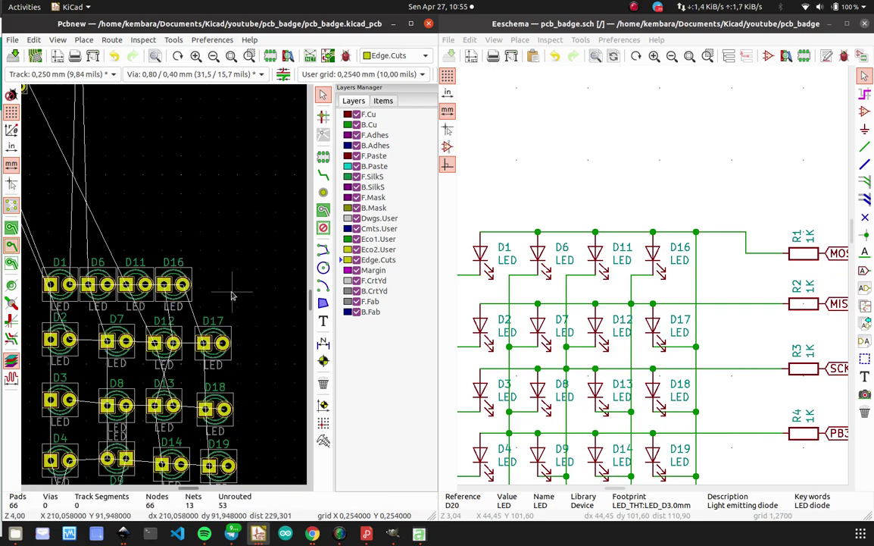
Distribute the top-row LED footprints D1, D6, D11 and D16 evenly in the horizontal direction.
drag(209, 288, 40, 260)
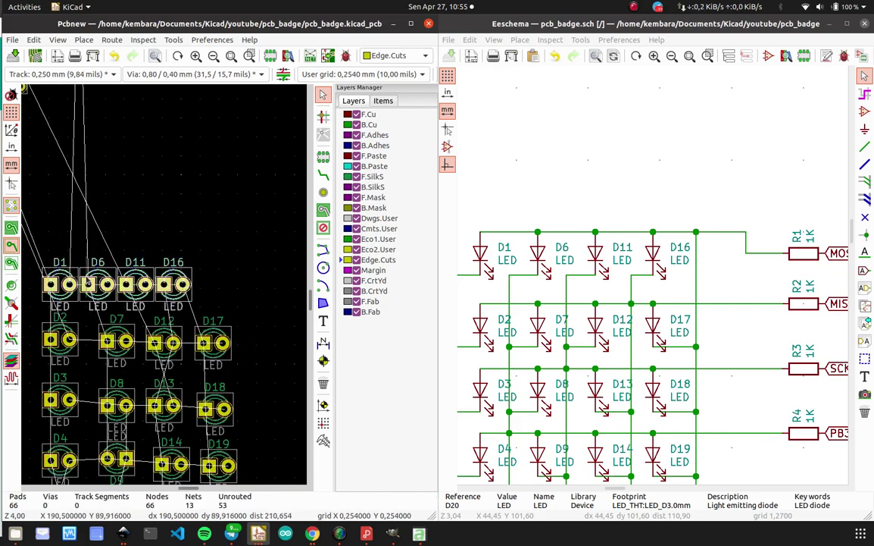
right_click(83, 252)
mouse_move(155, 198)
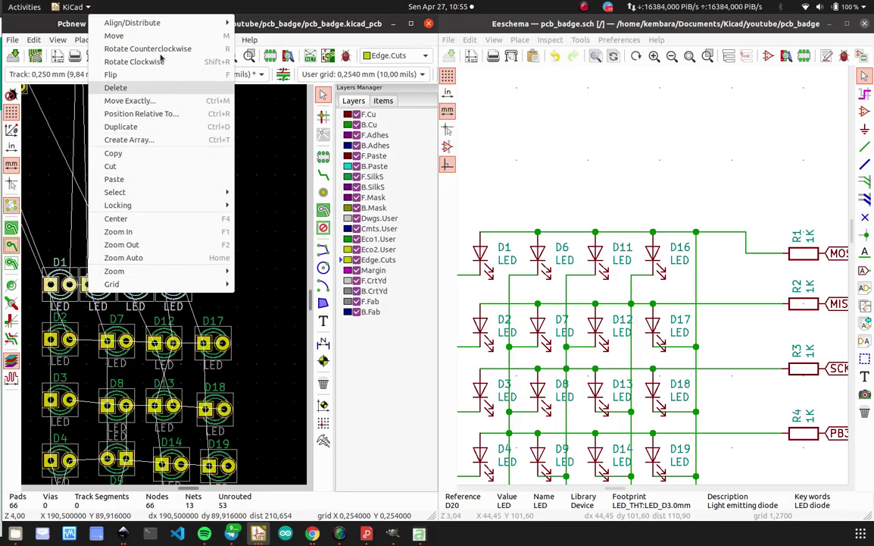
mouse_move(163, 28)
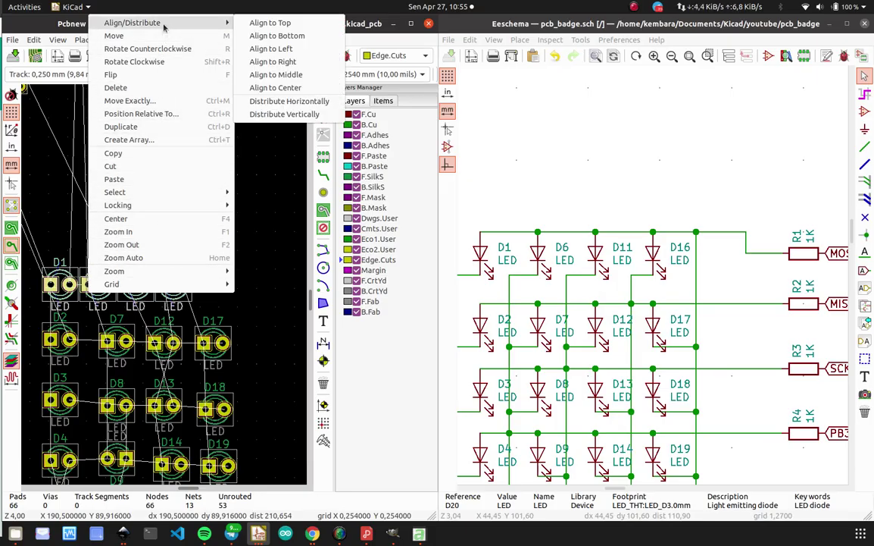
click(258, 103)
Tighten the second LED row by moving D7, D12 and D17 close together beside D2.
scroll(49, 292, up, 3)
scroll(192, 281, down, 4)
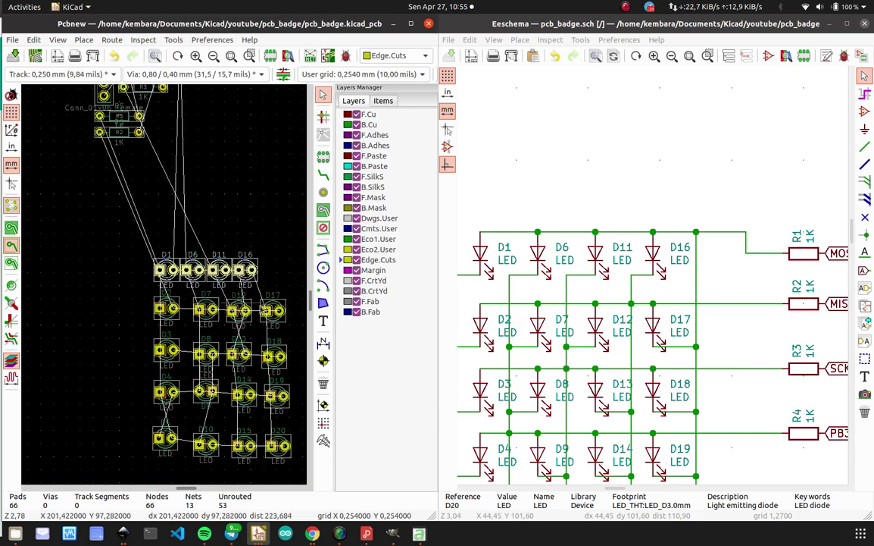
scroll(170, 285, up, 1)
scroll(166, 286, up, 3)
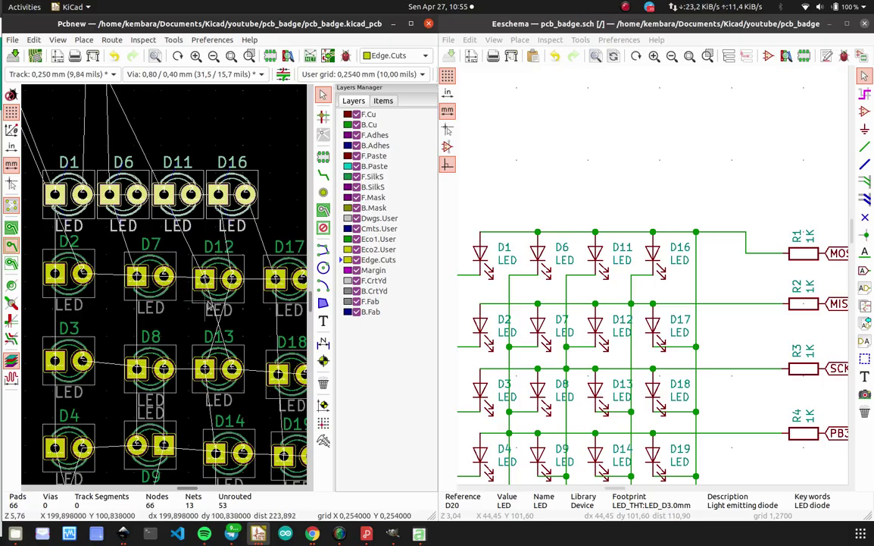
drag(200, 319, 123, 290)
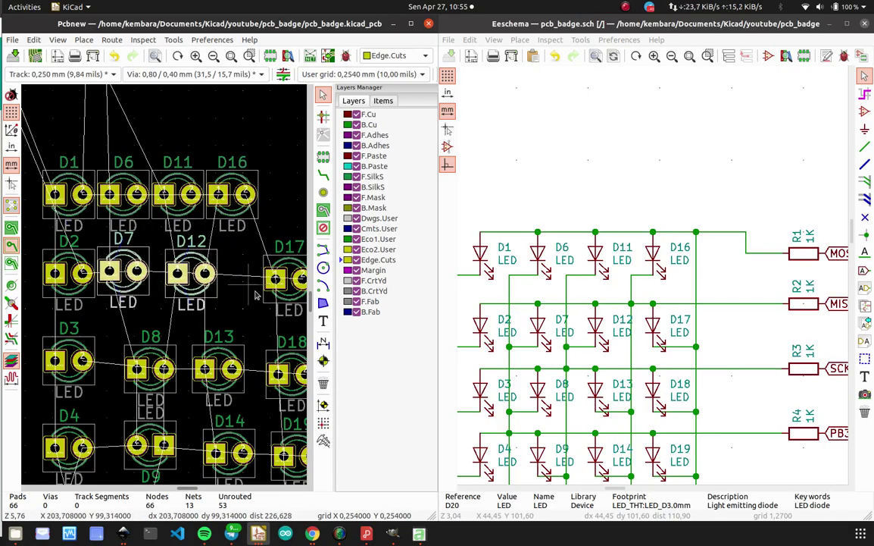
drag(271, 313, 219, 306)
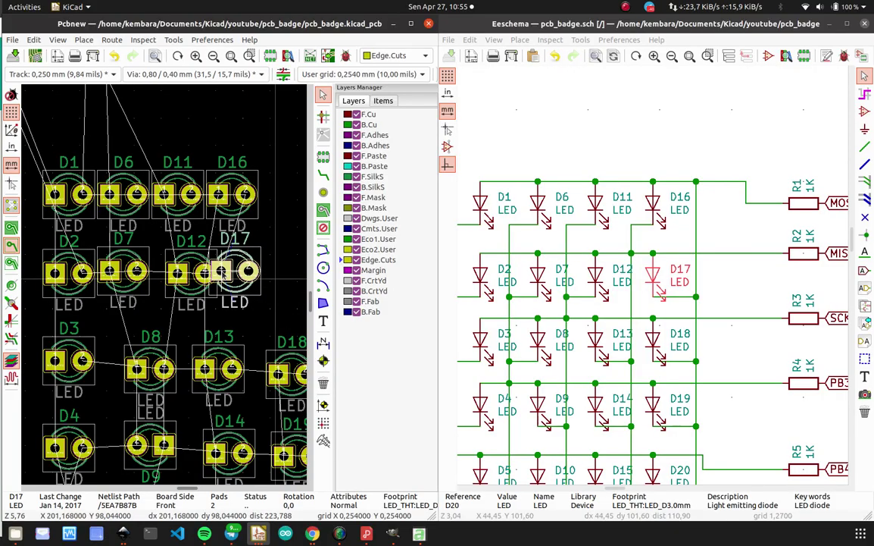
drag(221, 271, 219, 271)
Distribute the second-row LED footprints D2, D7, D12 and D17 evenly in the horizontal direction.
drag(275, 303, 45, 262)
right_click(151, 230)
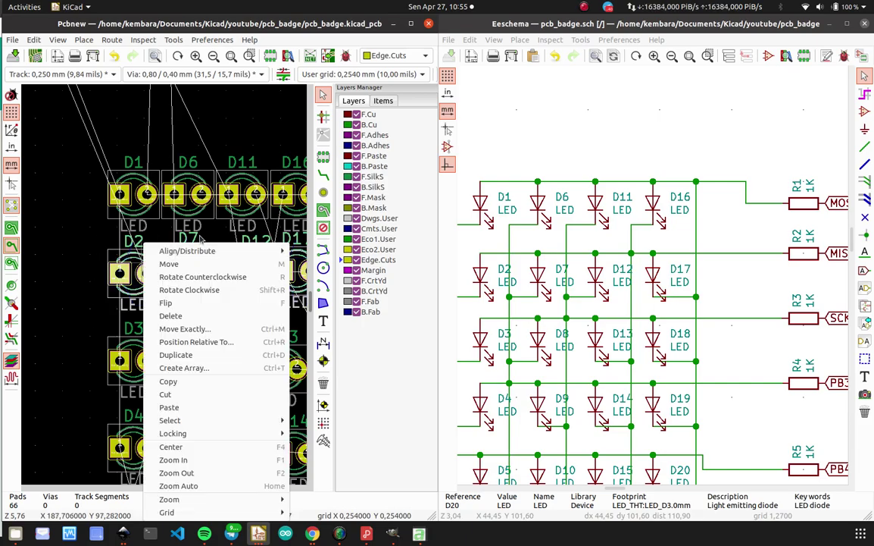
mouse_move(187, 251)
click(335, 329)
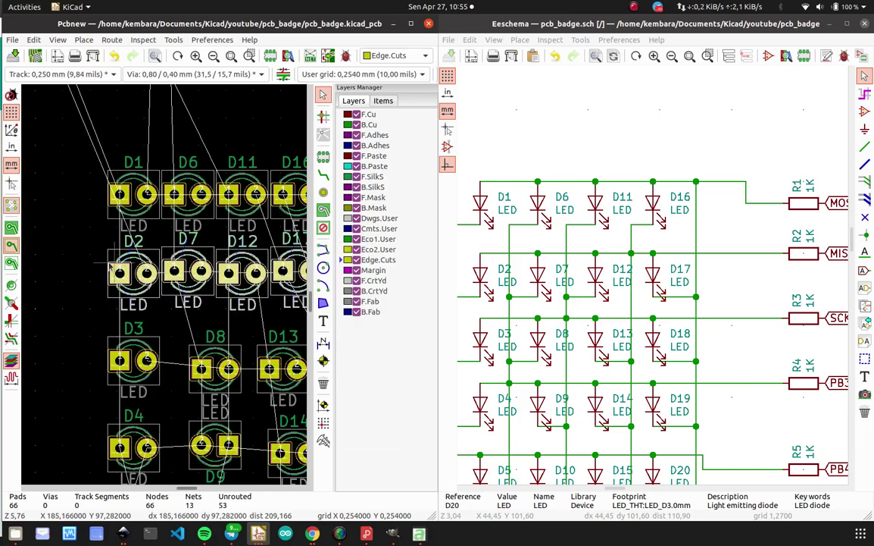
Try Align to Middle on the second-row footprints D2, D7, D12 and D17, and undo it.
scroll(166, 288, down, 3)
scroll(165, 288, up, 4)
scroll(193, 288, down, 2)
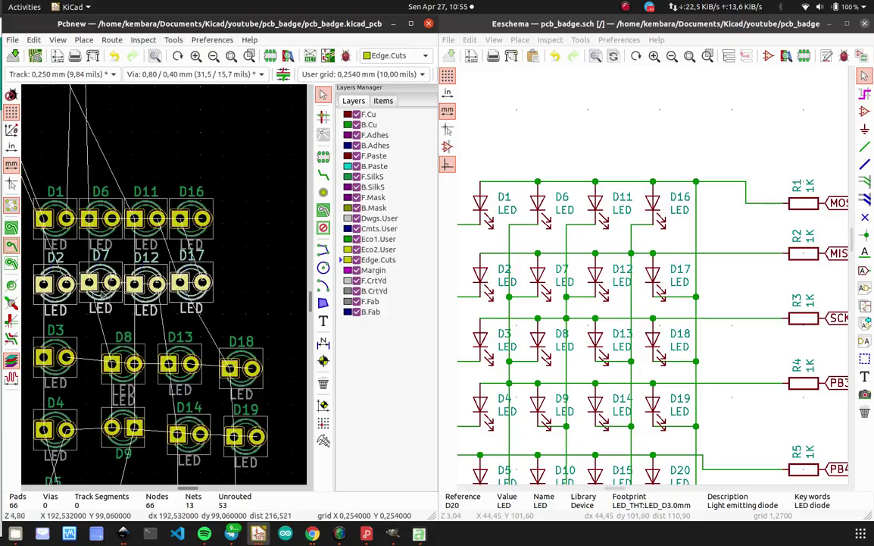
scroll(155, 278, up, 2)
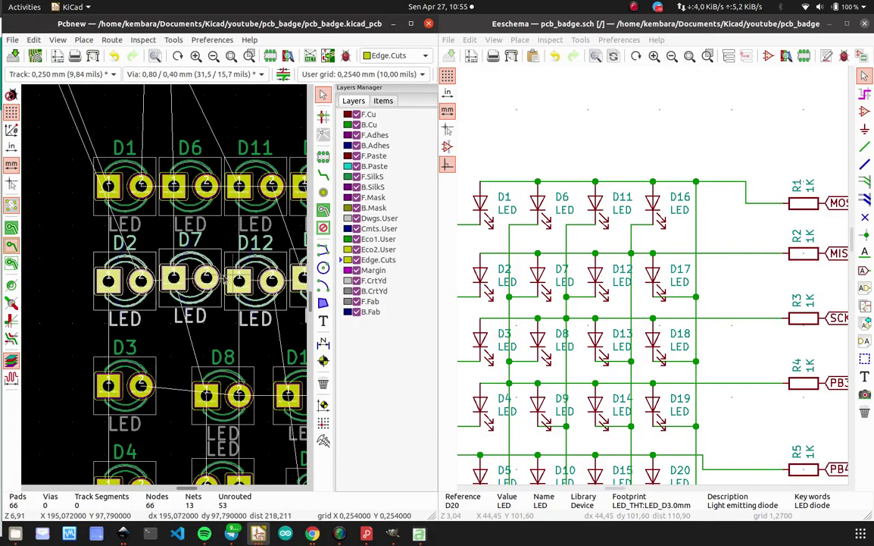
scroll(225, 279, down, 3)
scroll(158, 285, up, 2)
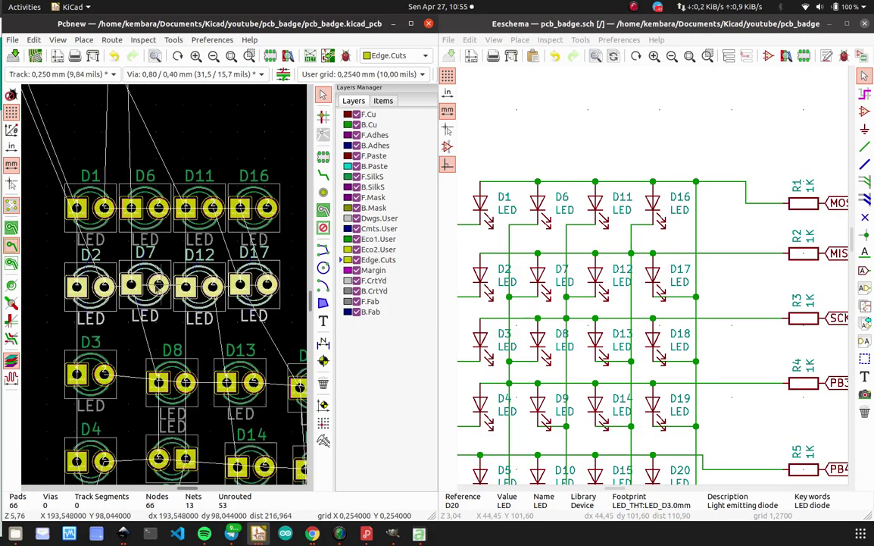
drag(261, 282, 243, 321)
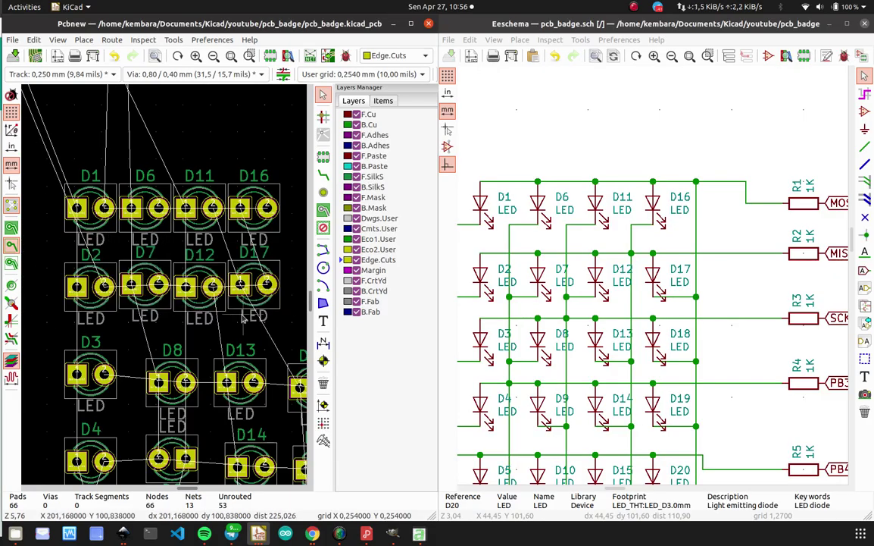
right_click(76, 281)
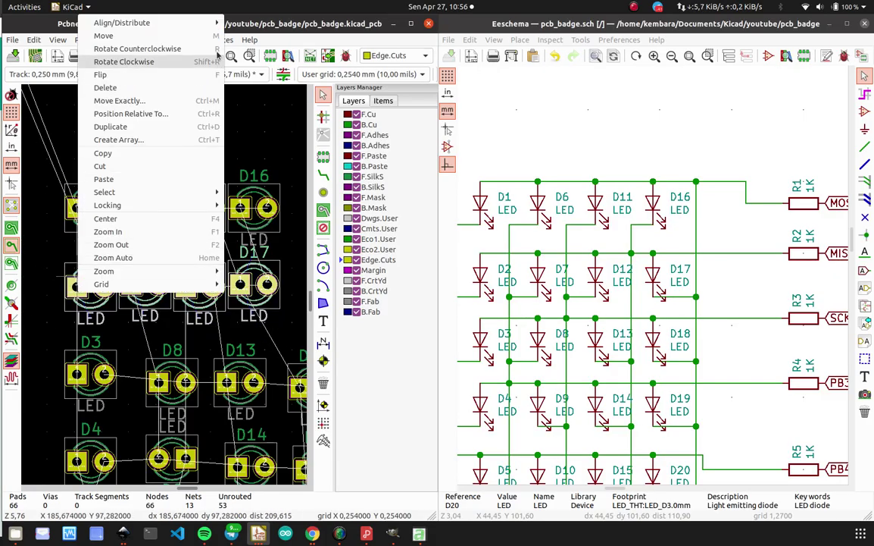
mouse_move(178, 23)
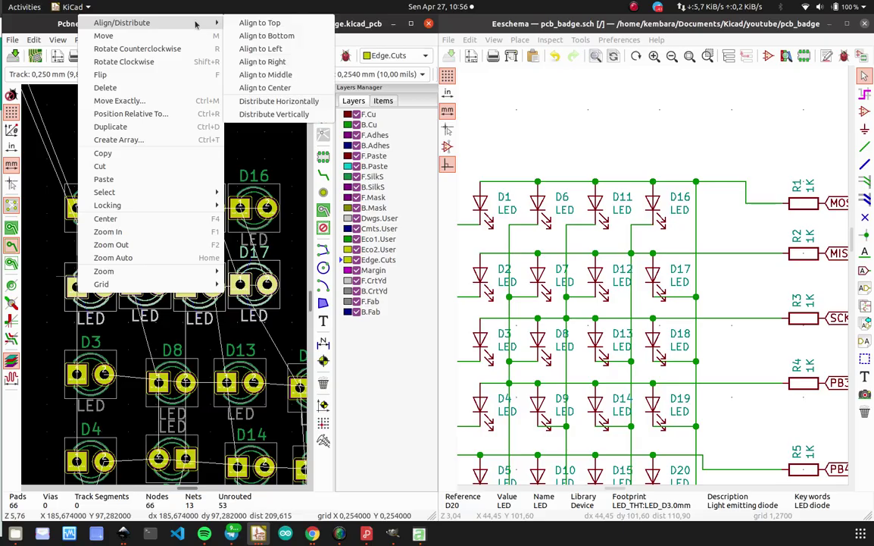
click(283, 77)
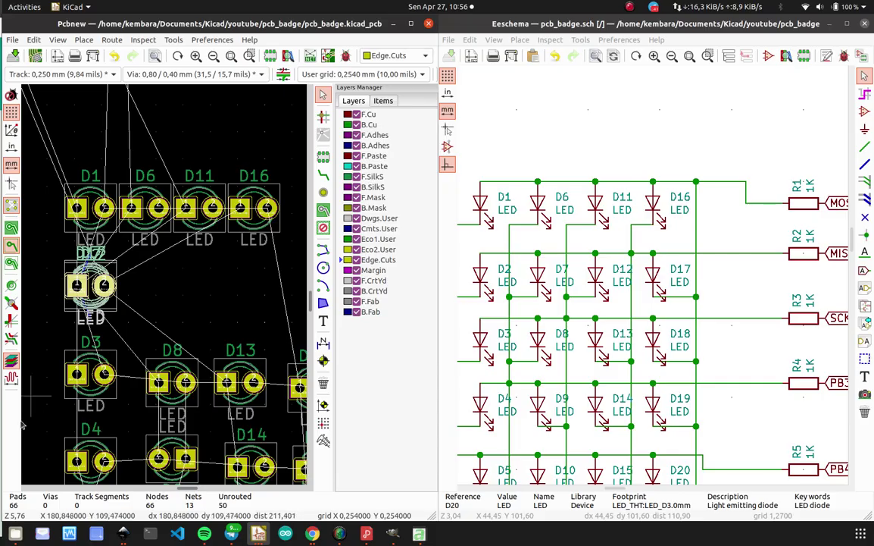
key(ctrl+z)
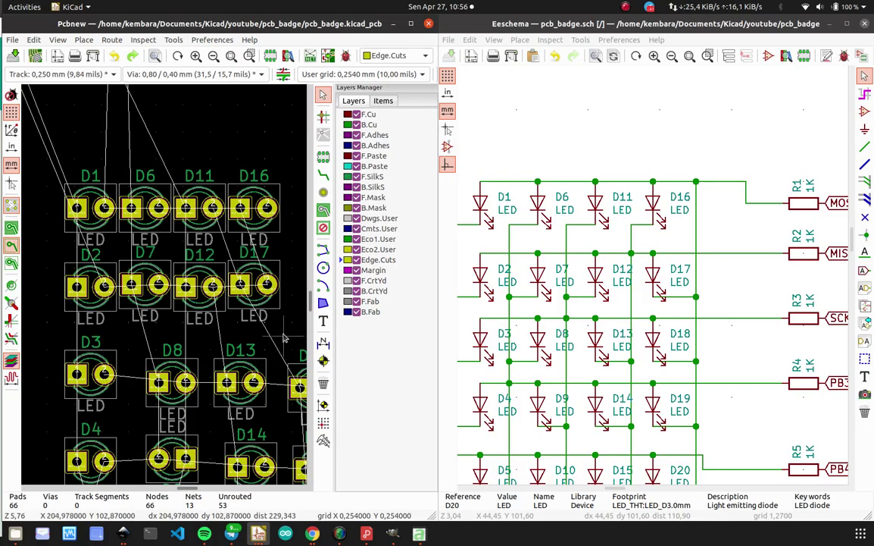
Apply Align to Center to D2, D7, D12 and D17 to level the second LED row.
drag(284, 337, 53, 254)
right_click(76, 265)
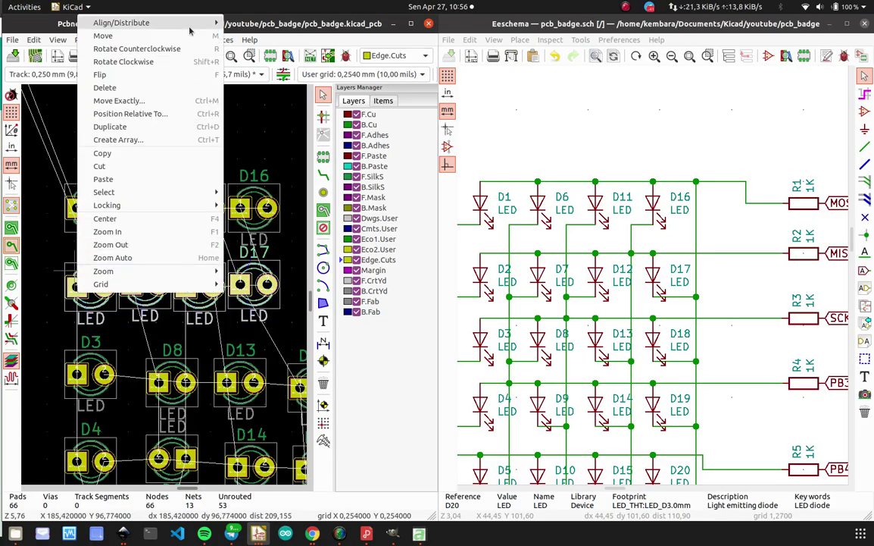
mouse_move(192, 22)
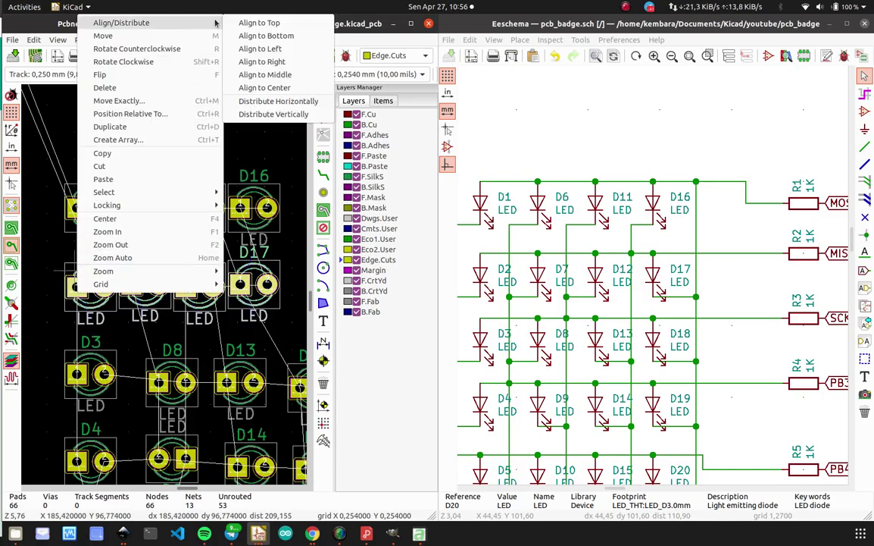
click(257, 87)
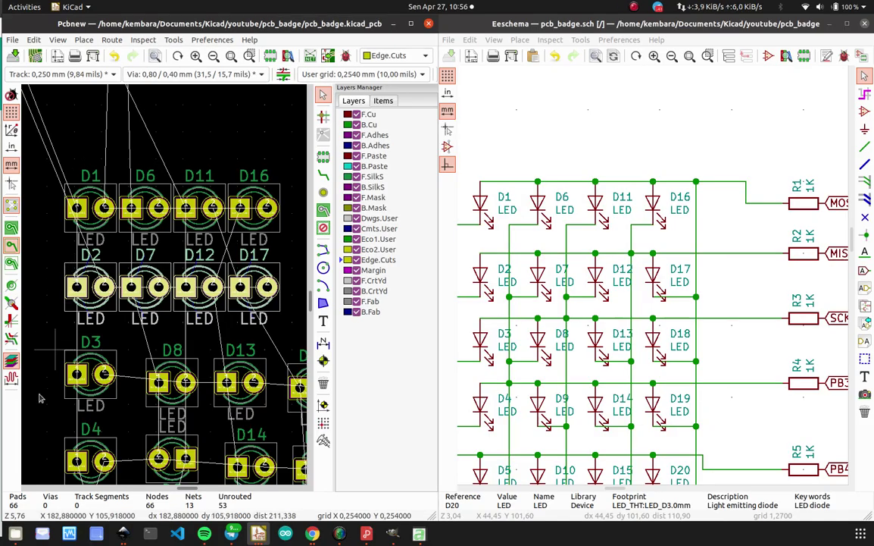
Move the whole D2, D7, D12 and D17 row up directly beneath the top LED row, keeping its columns aligned.
scroll(118, 303, up, 3)
scroll(166, 271, down, 2)
scroll(264, 252, up, 1)
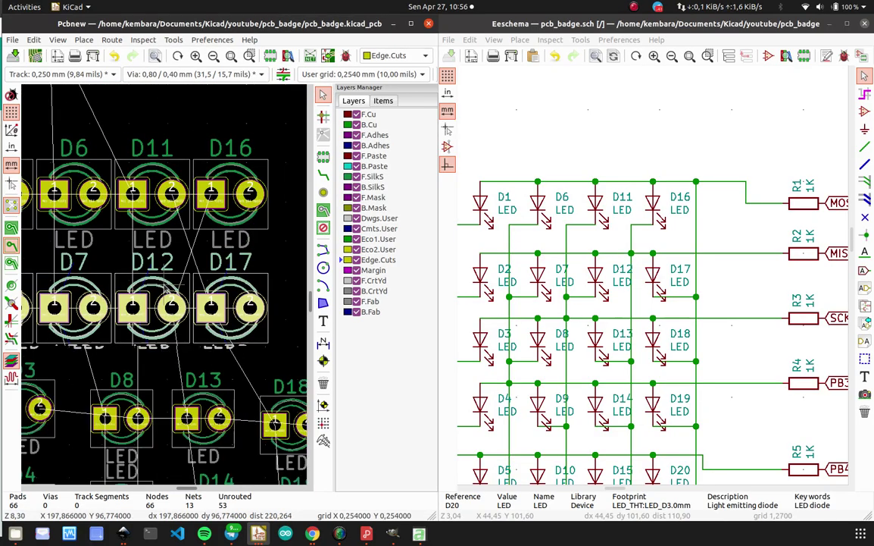
scroll(161, 287, down, 5)
scroll(153, 292, up, 1)
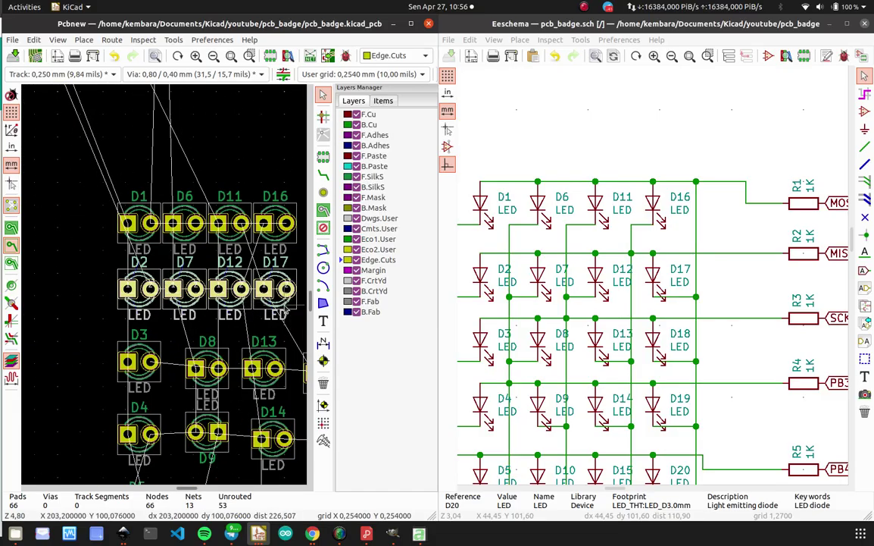
click(285, 310)
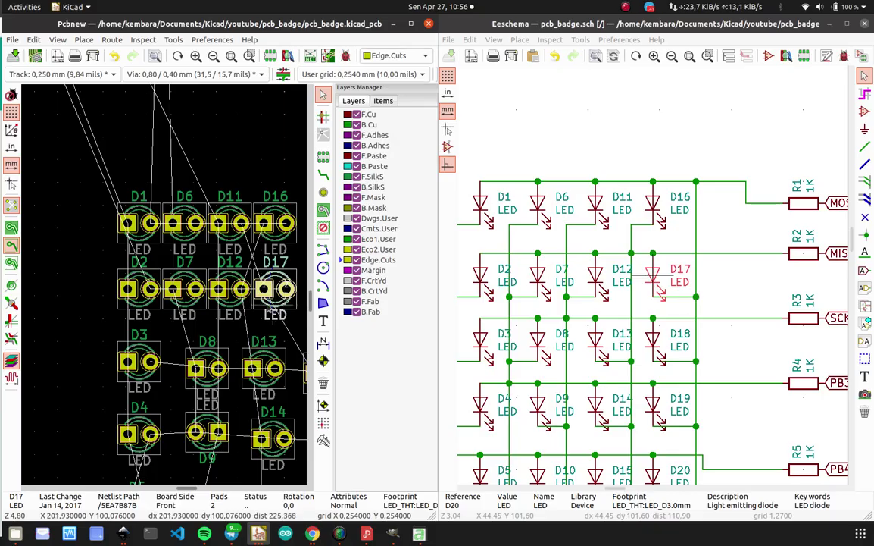
drag(302, 321, 79, 284)
key(m)
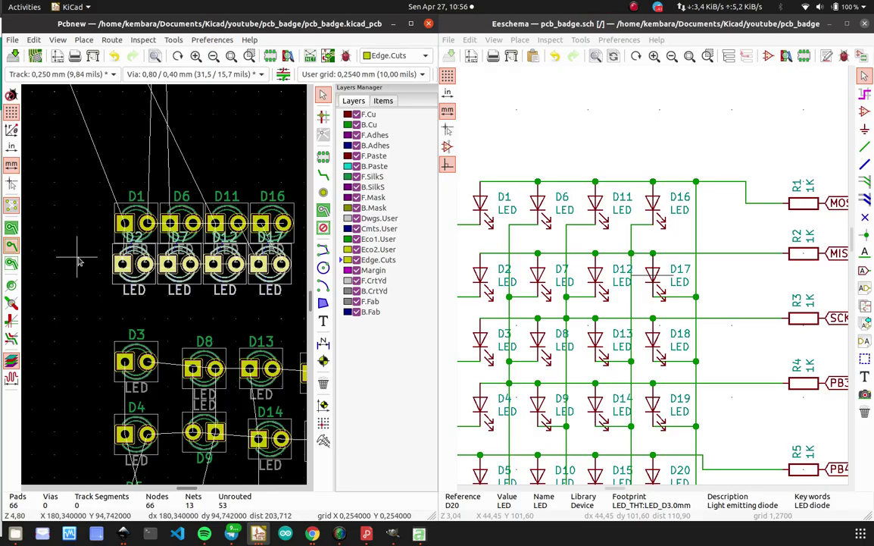
click(79, 262)
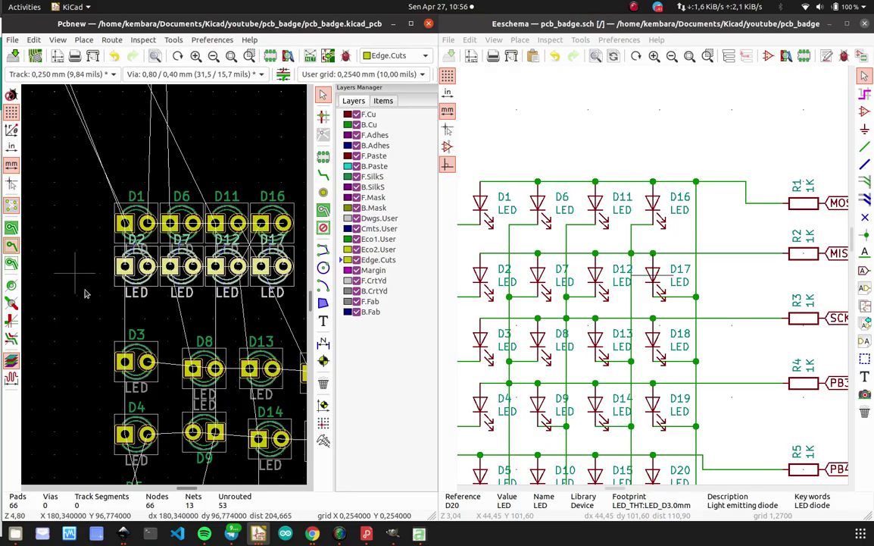
Move LED D3 directly below D2, with its pads lined up in the first column.
scroll(86, 240, down, 2)
scroll(165, 297, up, 3)
click(165, 297)
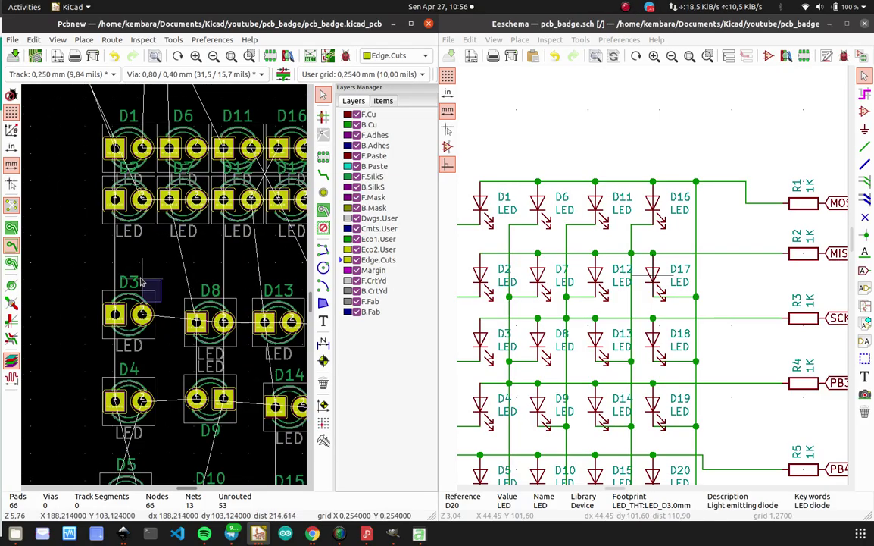
key(m)
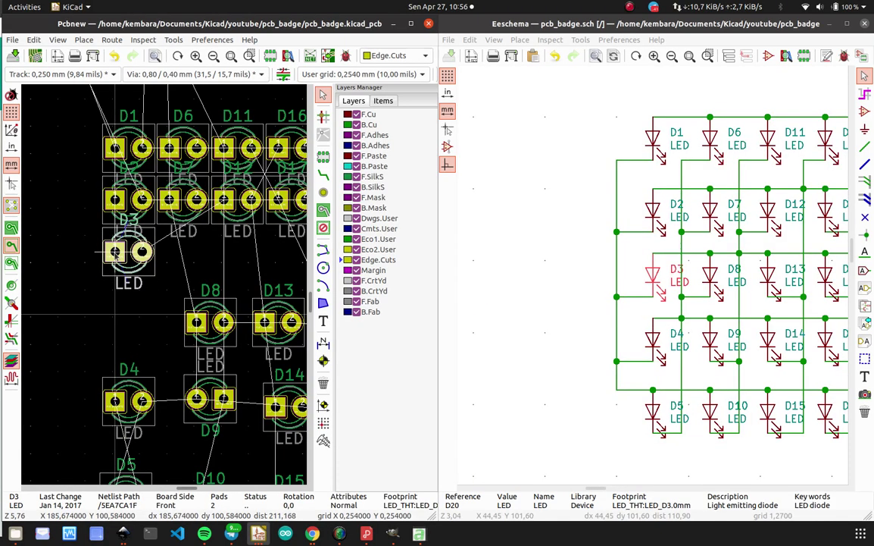
click(115, 252)
Move D8, D13 and D18 up together into the third row beside D3, placing D18 under D17.
scroll(221, 288, down, 2)
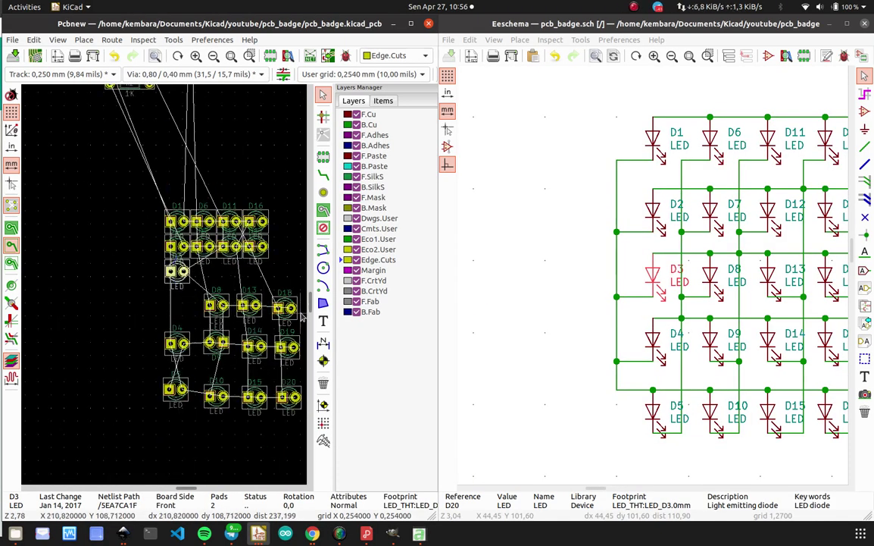
drag(301, 315, 197, 298)
key(m)
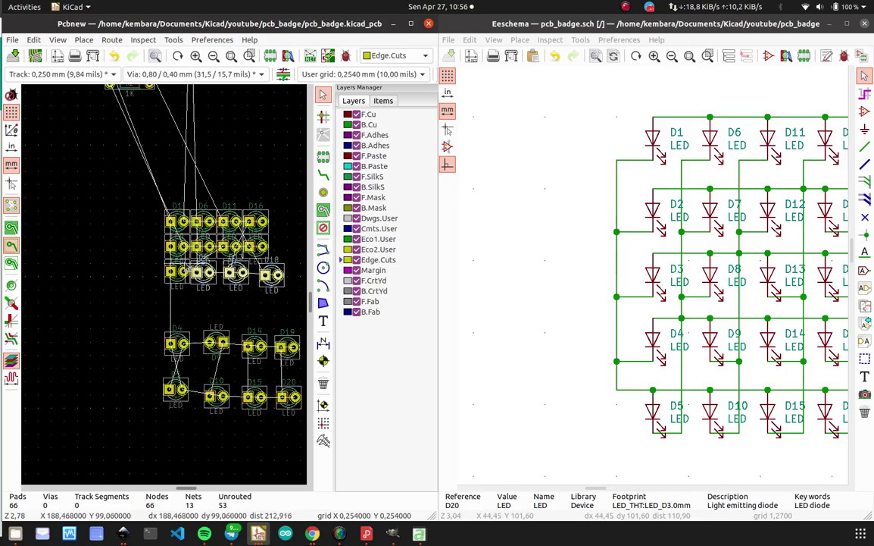
scroll(262, 258, up, 3)
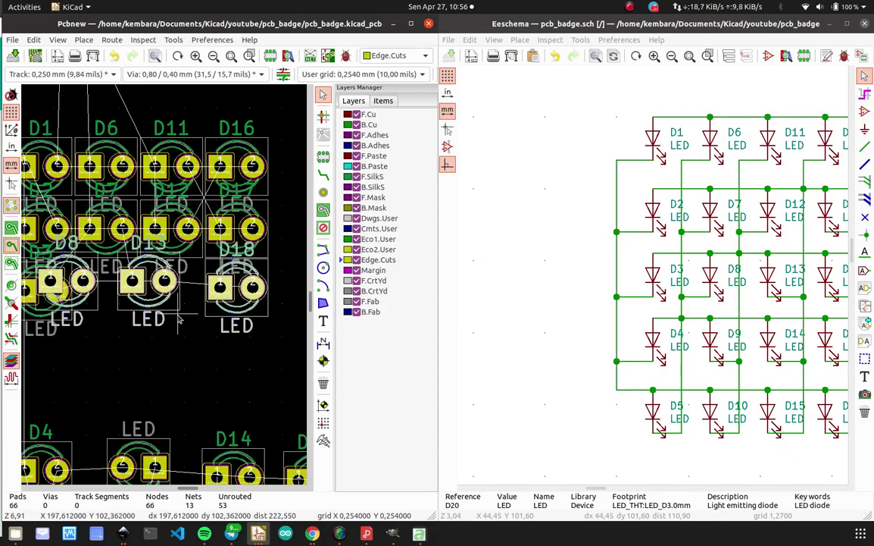
scroll(163, 288, down, 2)
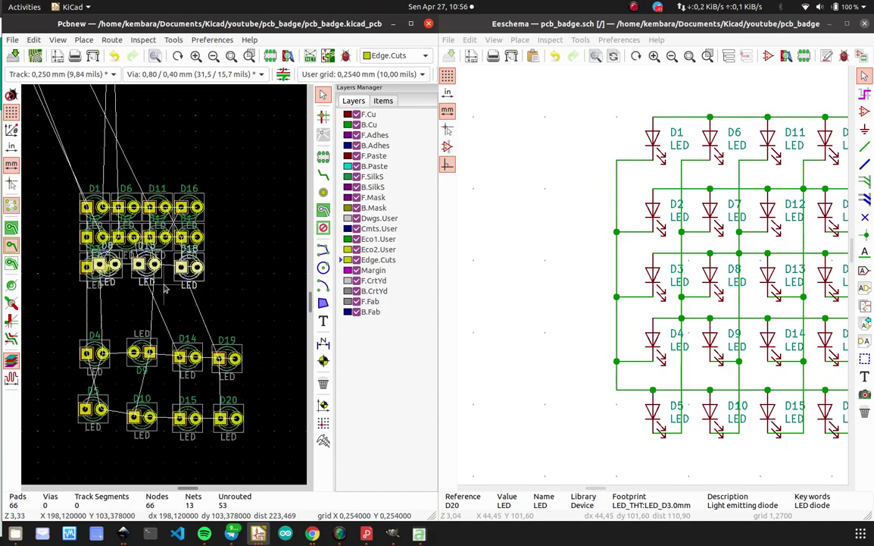
click(221, 298)
Distribute D3, D8, D13 and D18 horizontally.
drag(222, 298, 53, 265)
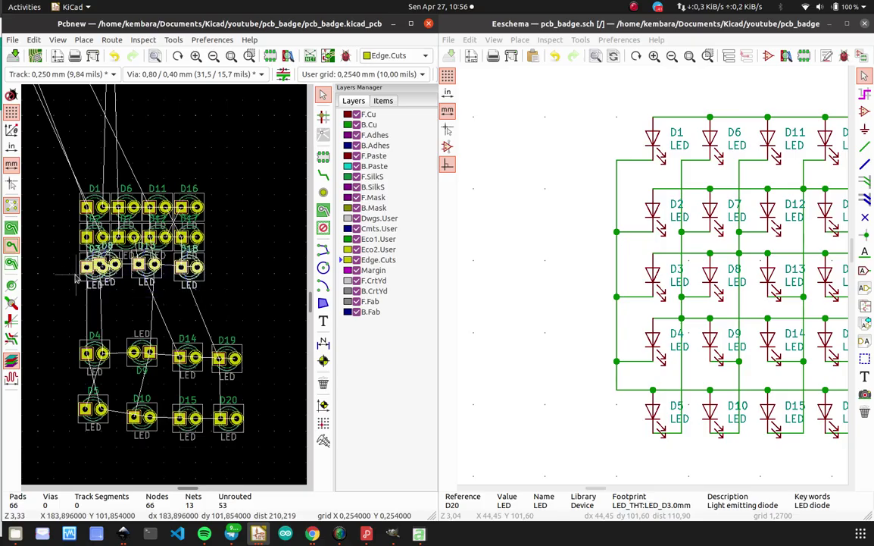
right_click(85, 266)
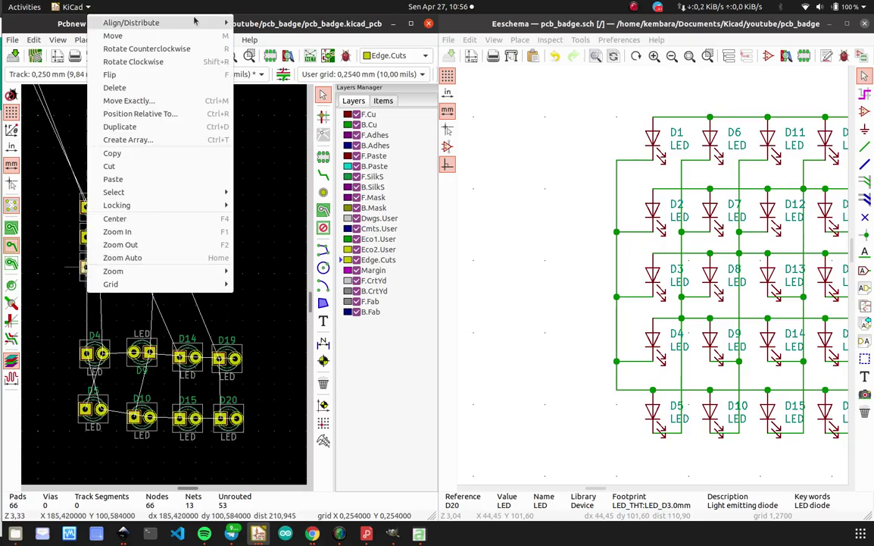
mouse_move(152, 23)
click(288, 103)
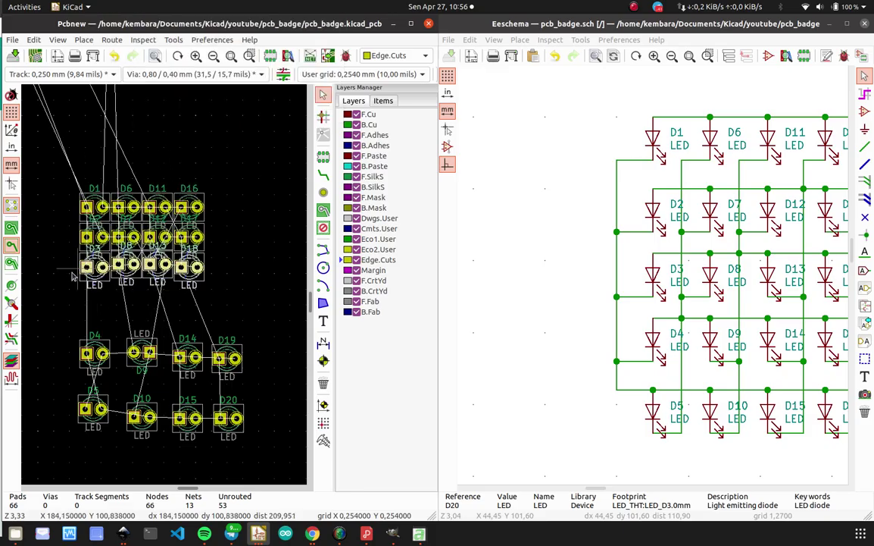
Align the third-row LEDs D3, D8, D13 and D18 to center.
scroll(88, 300, up, 2)
right_click(160, 241)
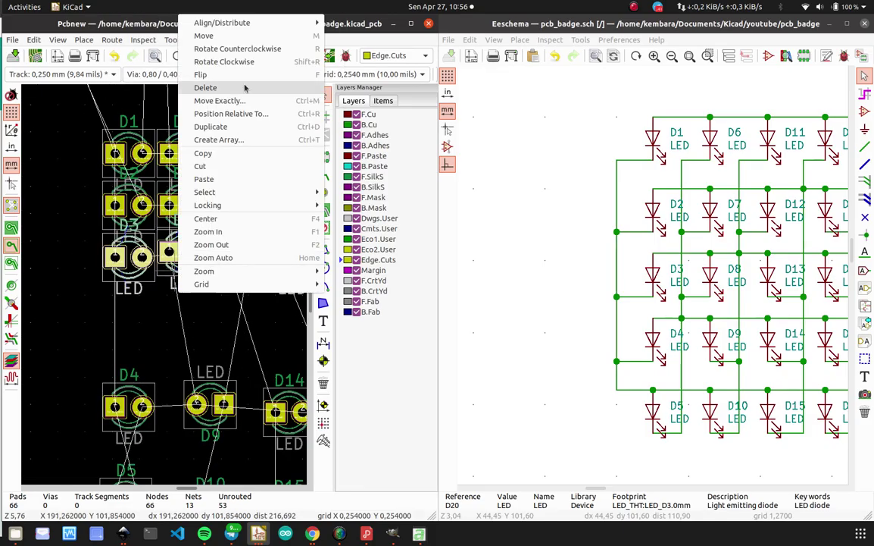
mouse_move(279, 22)
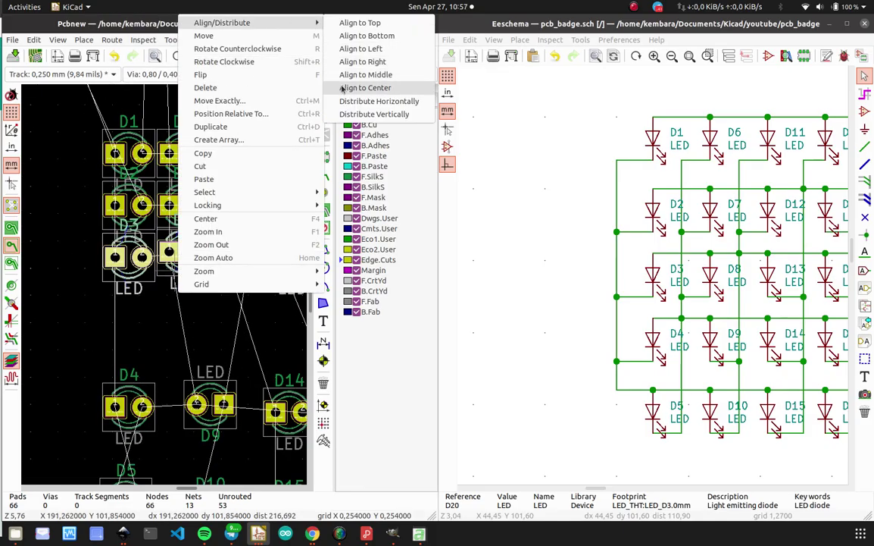
click(342, 89)
scroll(152, 257, down, 3)
scroll(165, 288, up, 4)
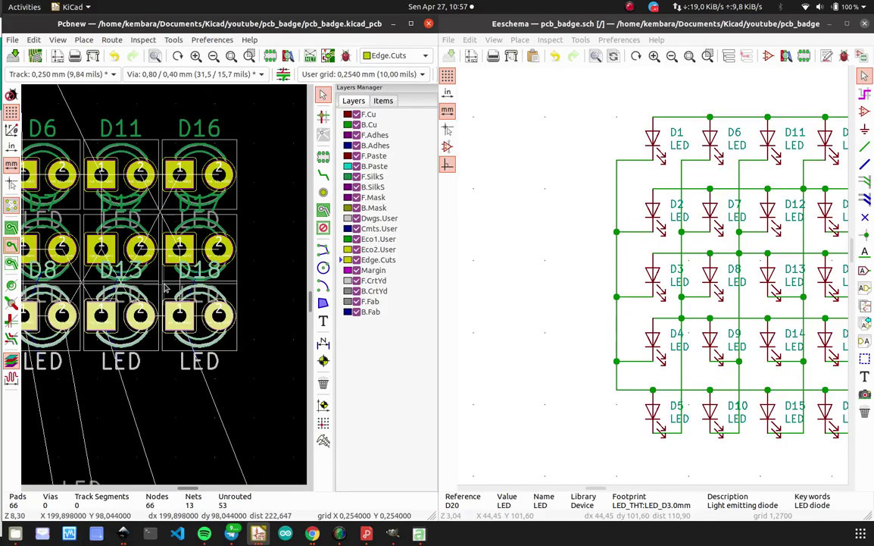
Move D4, D9, D14 and D19 up below the third row, and place D19 under D18.
scroll(116, 275, down, 3)
scroll(165, 288, up, 2)
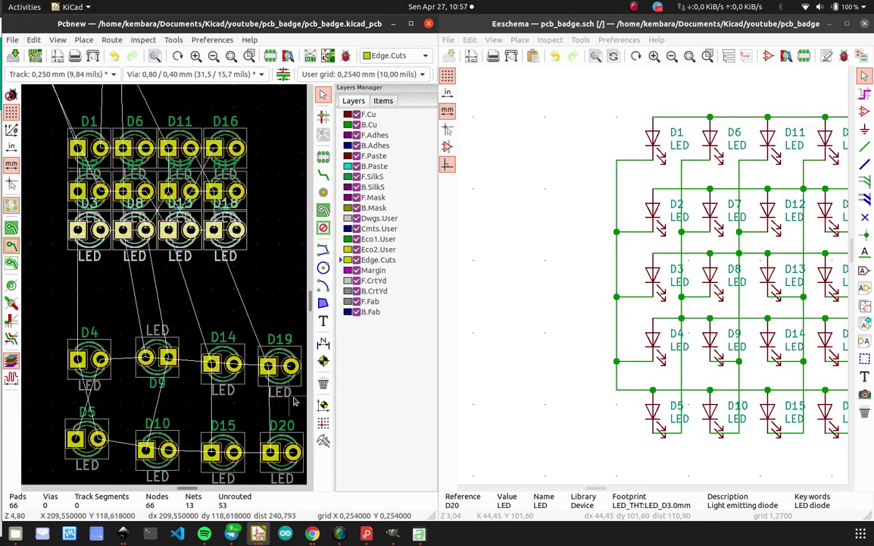
drag(282, 402, 99, 347)
drag(100, 345, 99, 258)
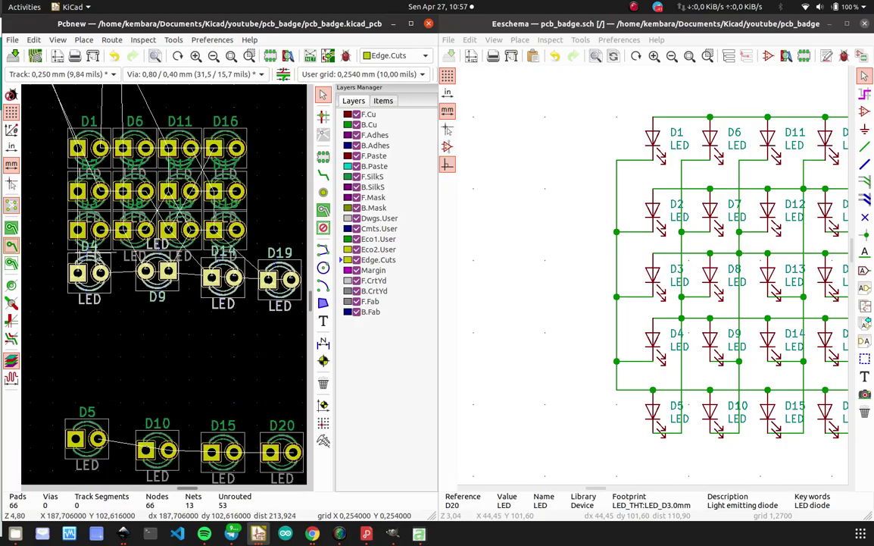
drag(280, 279, 219, 297)
click(203, 312)
Move D14 off D19 so it sits between D9 and D19 in the fourth row.
scroll(228, 307, up, 5)
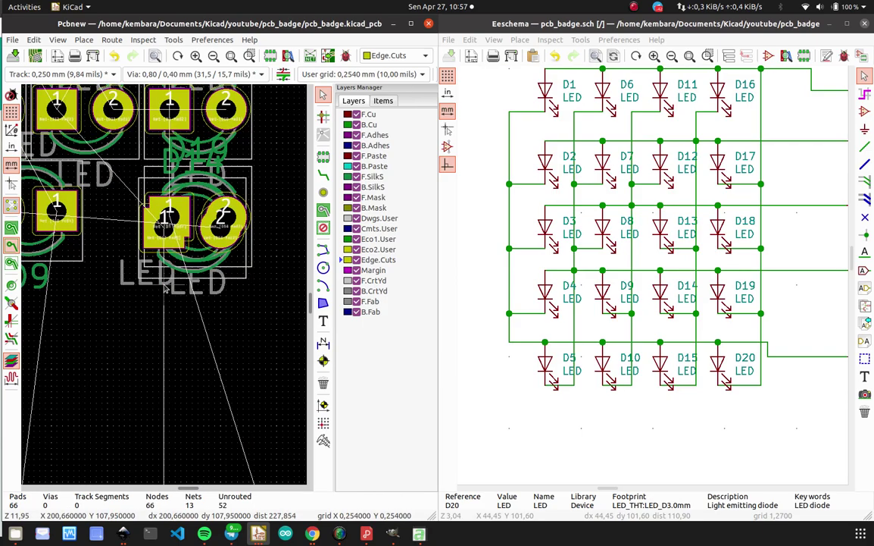
drag(146, 303, 118, 267)
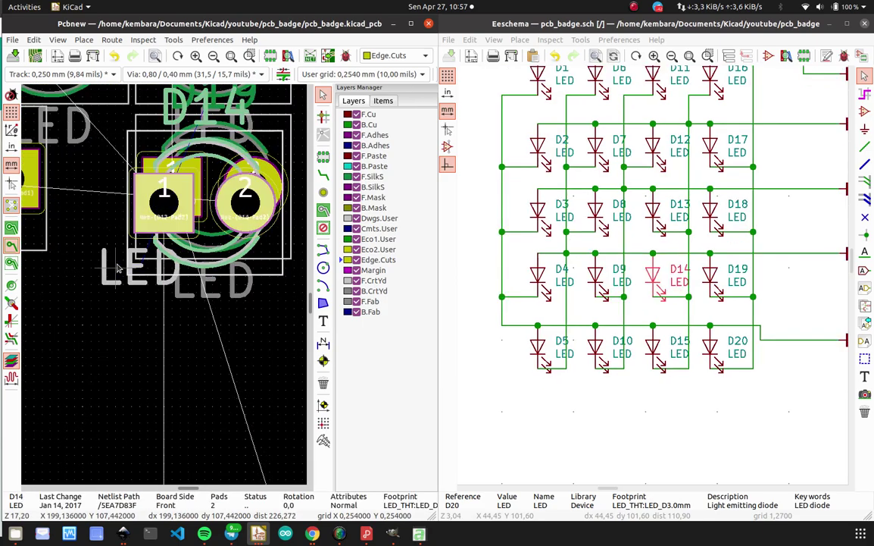
key(m)
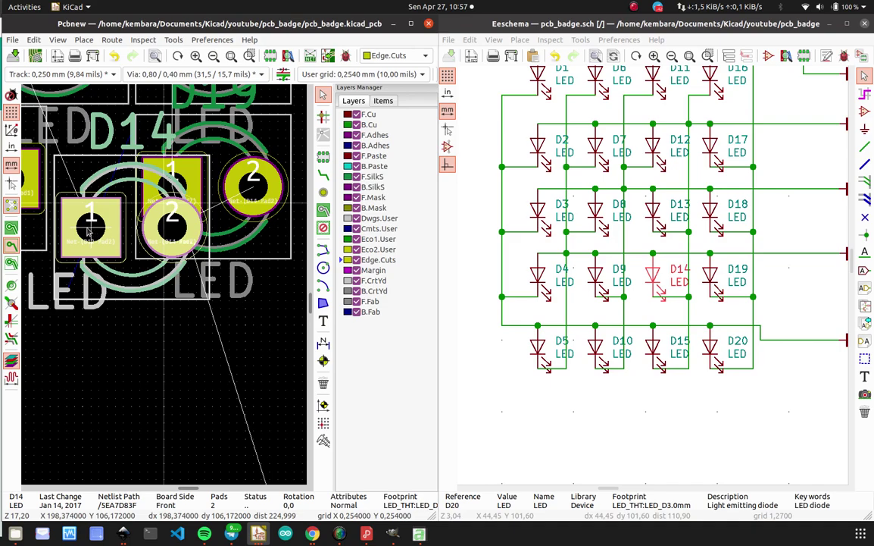
scroll(89, 230, down, 5)
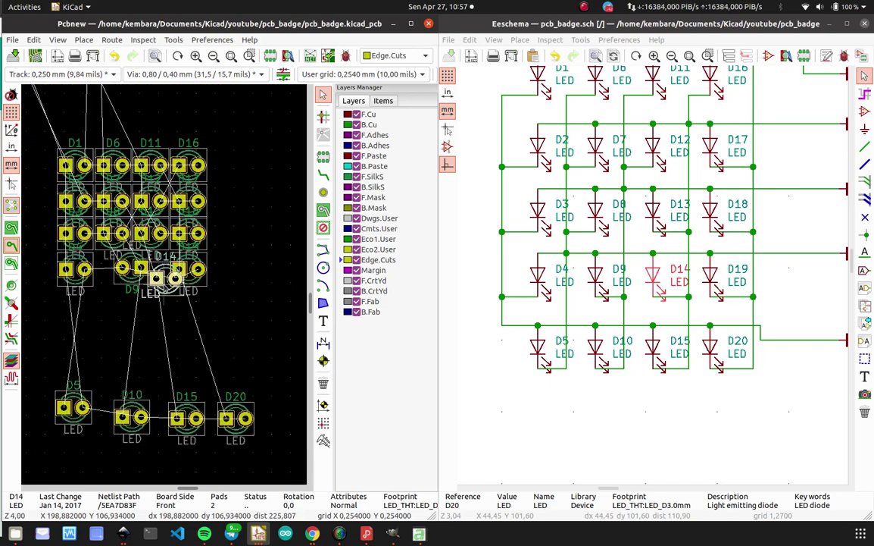
scroll(155, 278, up, 1)
click(164, 284)
Distribute D4, D9, D14 and D19 horizontally.
scroll(200, 321, up, 1)
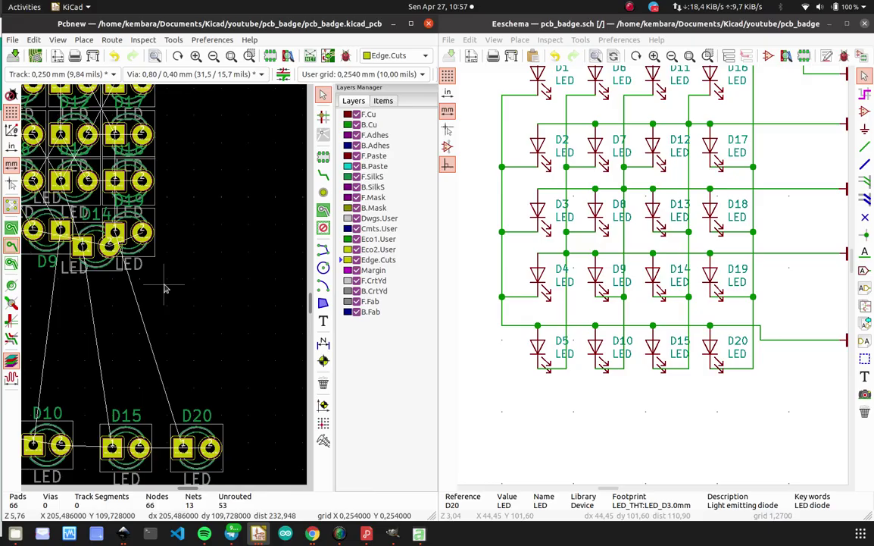
scroll(165, 288, down, 1)
middle_drag(166, 288, 270, 327)
drag(269, 326, 82, 288)
right_click(83, 290)
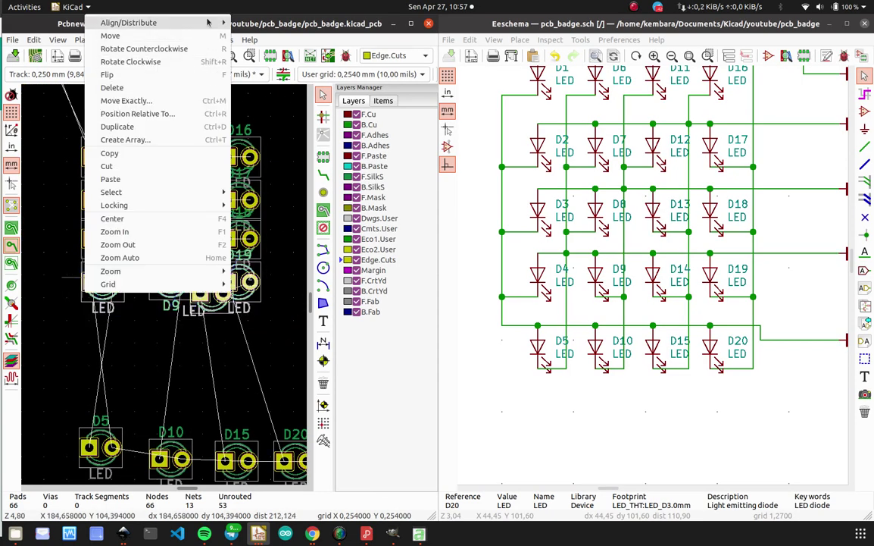
mouse_move(208, 23)
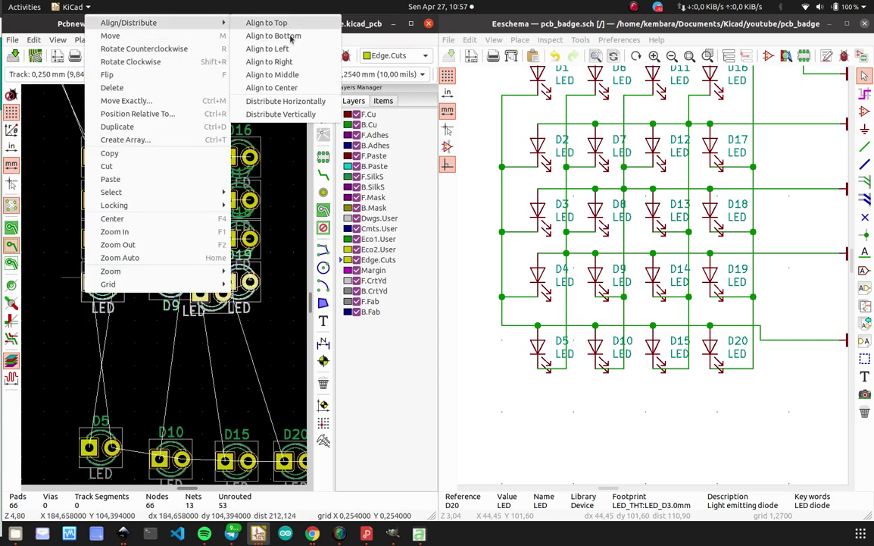
click(288, 100)
Align the fourth-row LEDs D4, D9, D14 and D19 to center.
right_click(128, 253)
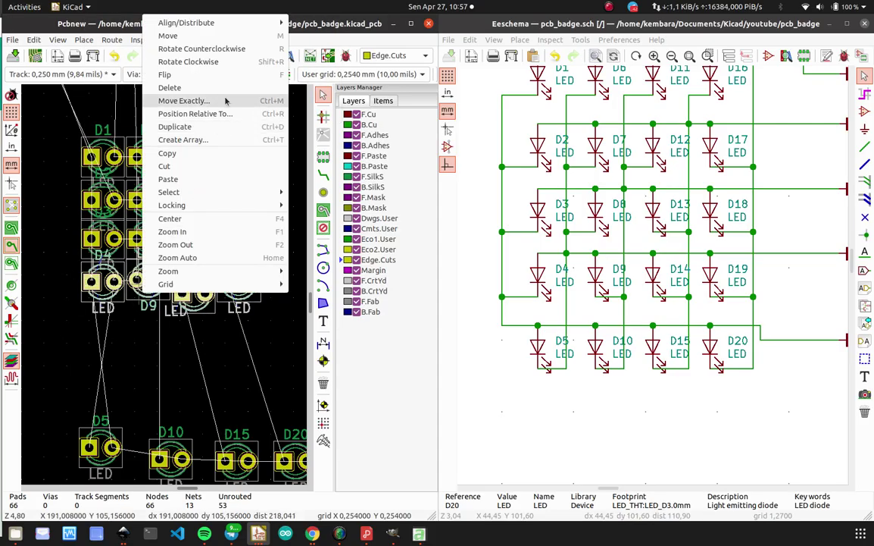
mouse_move(250, 23)
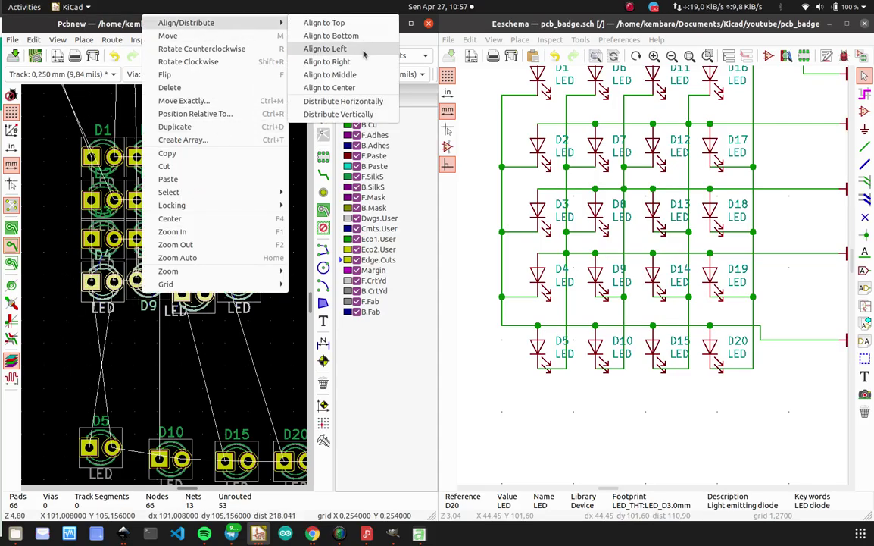
click(354, 88)
scroll(165, 286, up, 3)
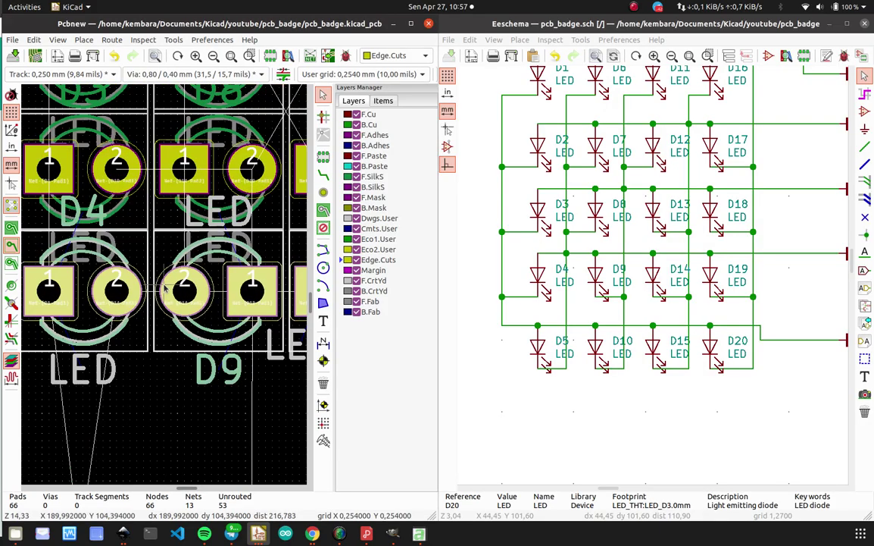
scroll(165, 286, down, 3)
scroll(233, 304, up, 1)
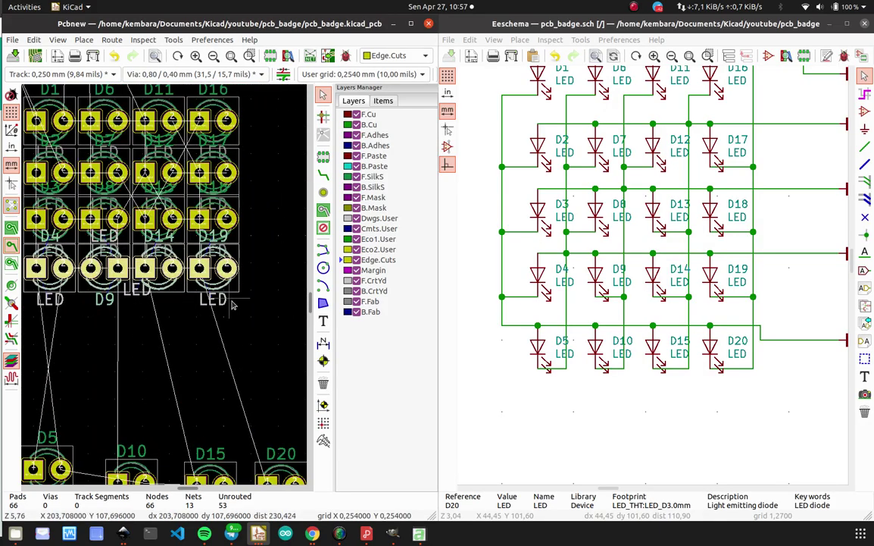
Reposition the fourth LED row slightly lower, keeping D4 lined up under D3, and clear the selection.
key(m)
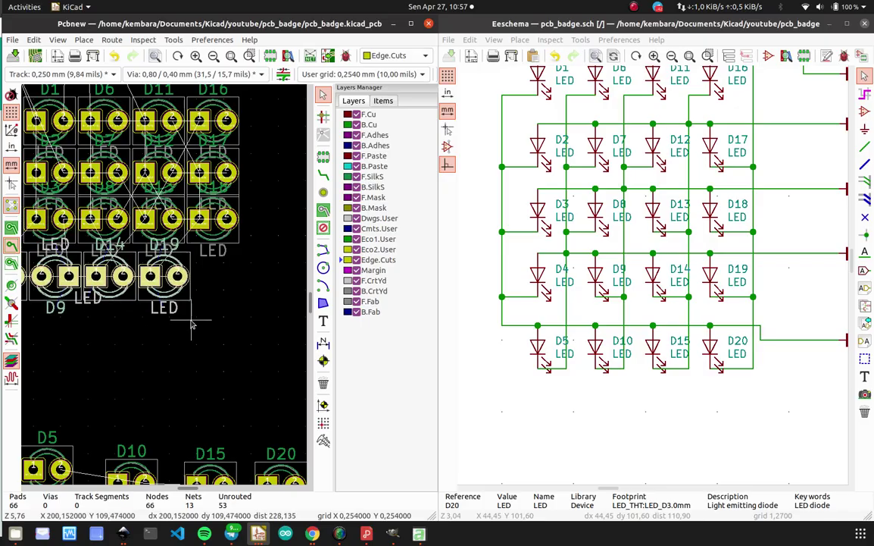
click(201, 321)
drag(237, 317, 82, 274)
scroll(141, 262, up, 4)
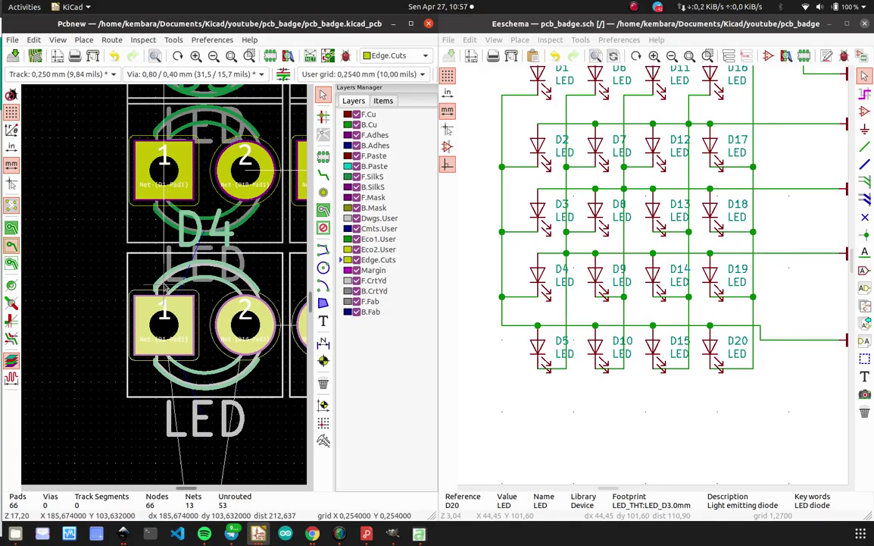
scroll(164, 288, down, 6)
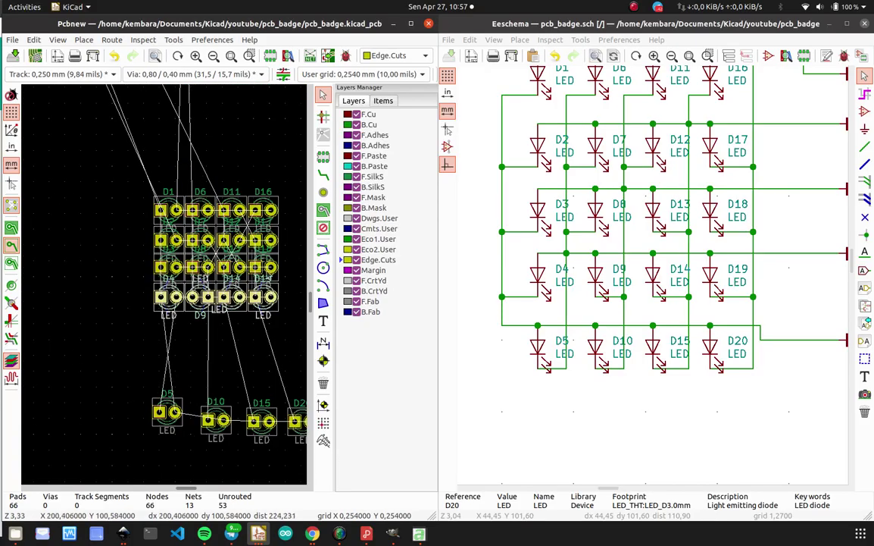
key(Escape)
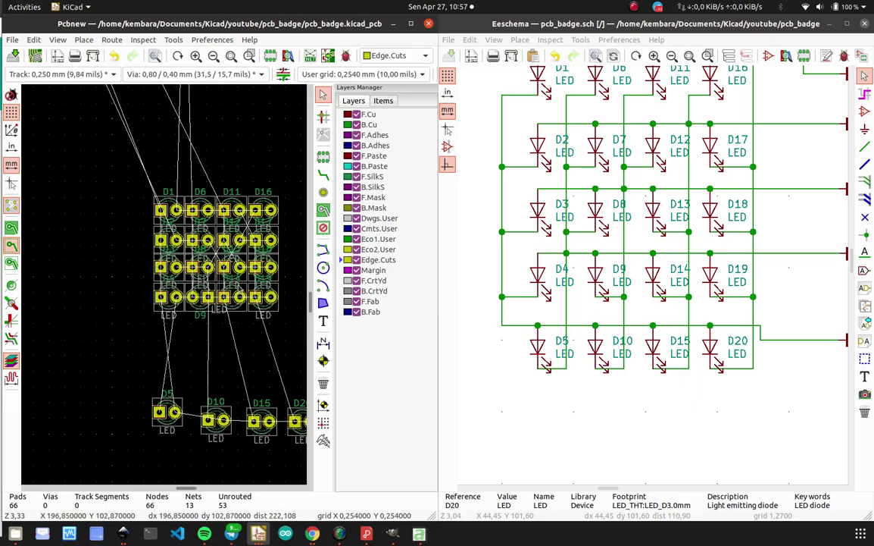
Move the third and fourth LED rows down together to match the spacing between the first two rows.
drag(292, 299, 164, 301)
scroll(164, 284, up, 5)
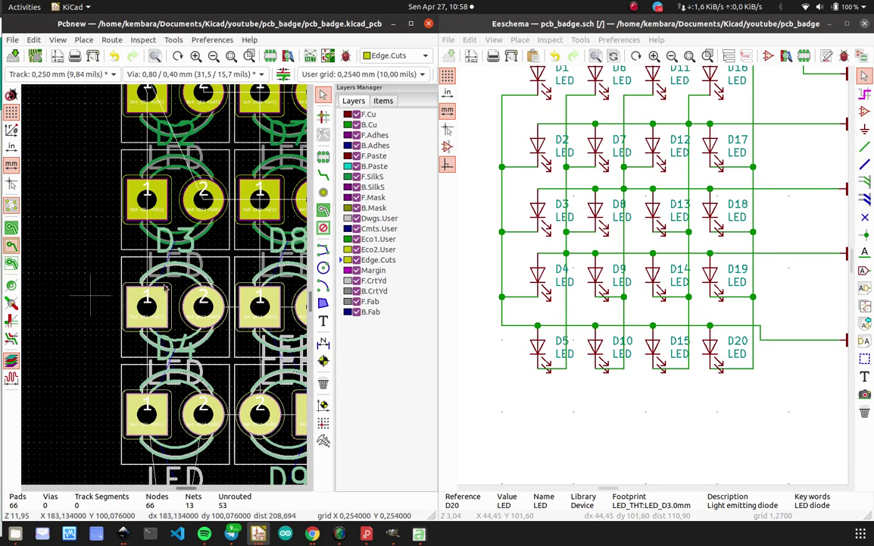
scroll(165, 289, down, 8)
scroll(221, 367, up, 1)
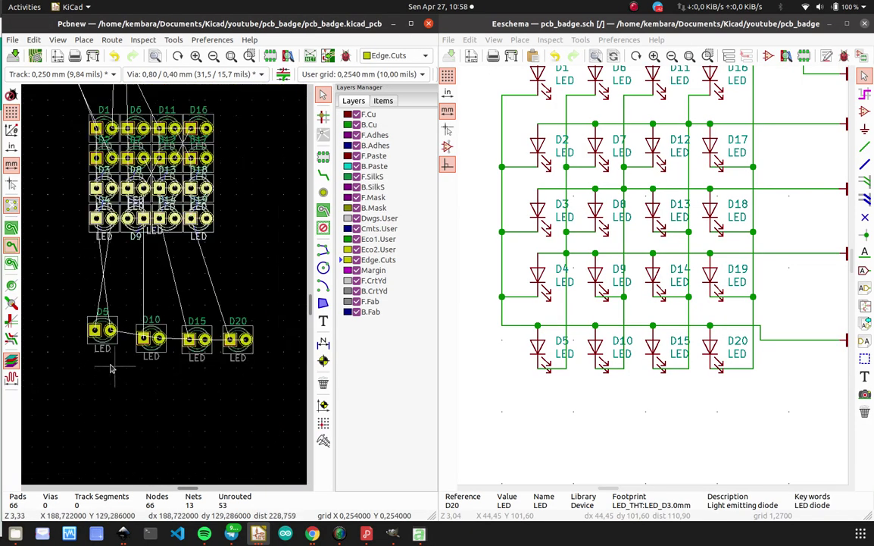
Move D5 directly below D4, and bring D10, D15 and D20 up beside it with D20 under D19.
drag(103, 333, 96, 249)
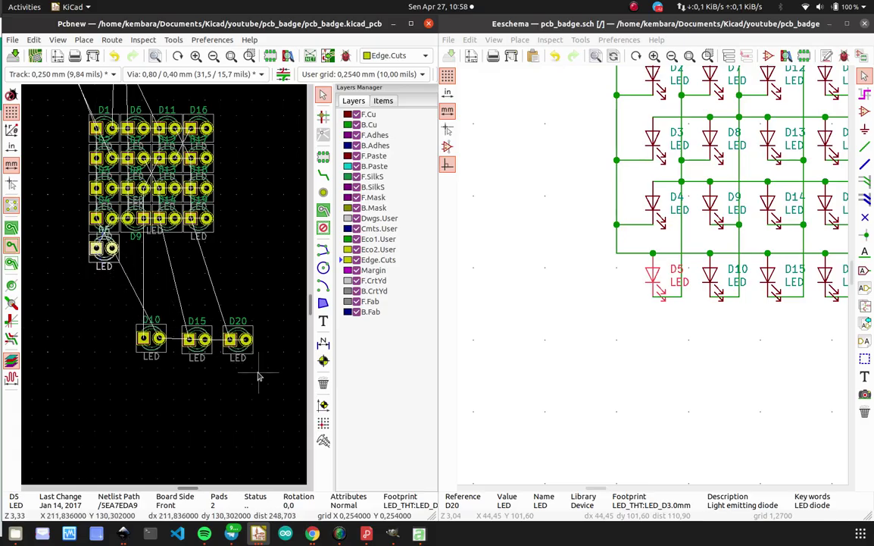
drag(259, 372, 131, 325)
key(m)
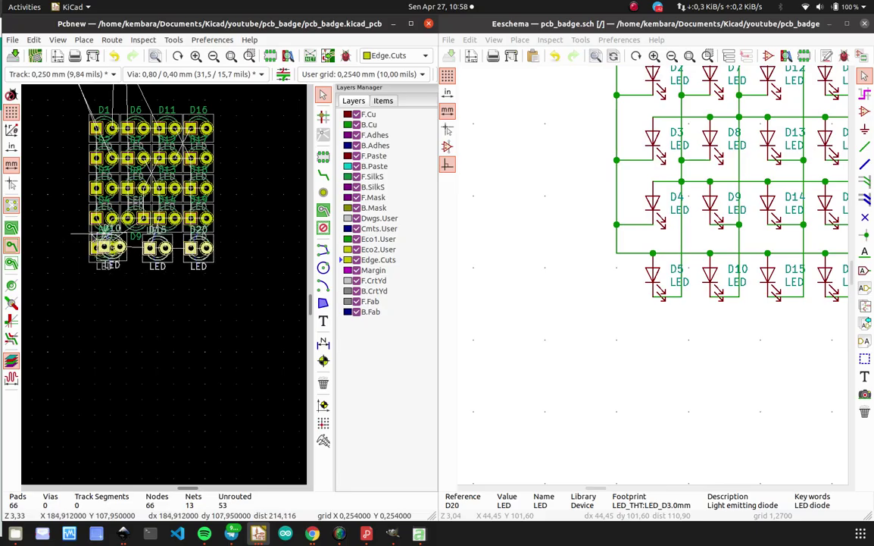
click(233, 291)
Distribute the fifth-row LEDs D5, D10, D15 and D20 horizontally.
drag(233, 290, 64, 242)
right_click(211, 241)
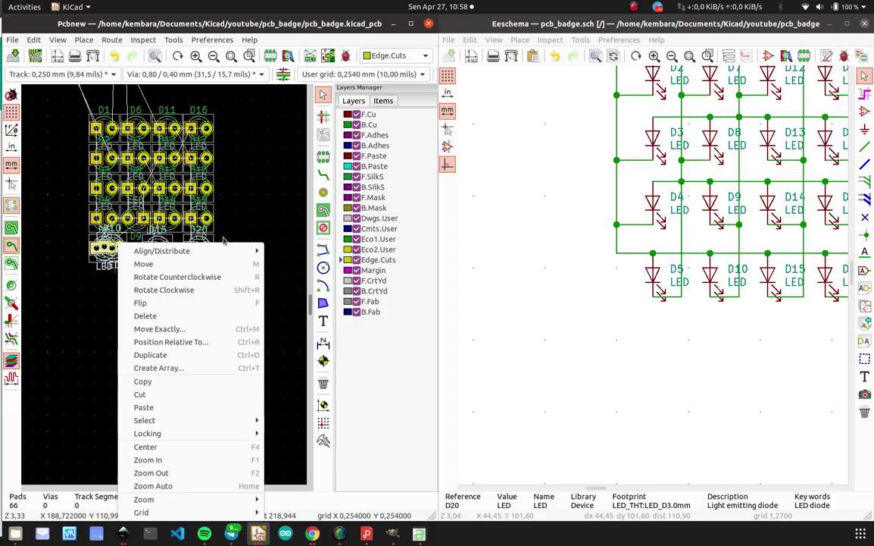
mouse_move(224, 250)
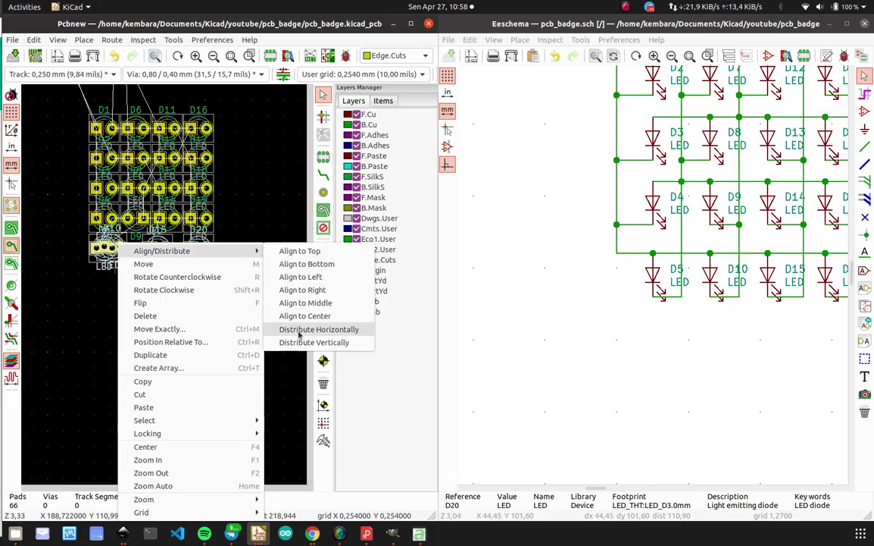
click(299, 329)
Align the fifth-row LEDs D5, D10, D15 and D20 to center.
scroll(166, 288, up, 3)
scroll(159, 279, down, 2)
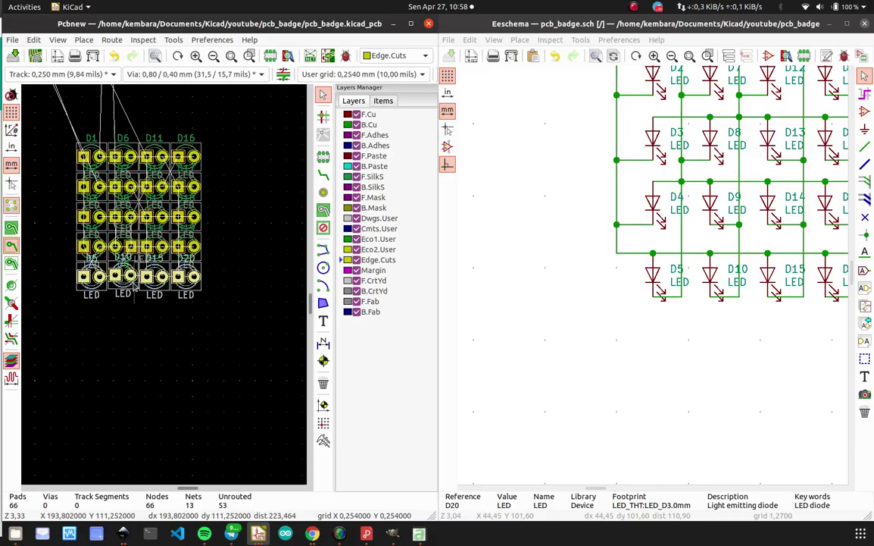
scroll(156, 279, up, 3)
scroll(150, 281, down, 1)
scroll(150, 291, up, 2)
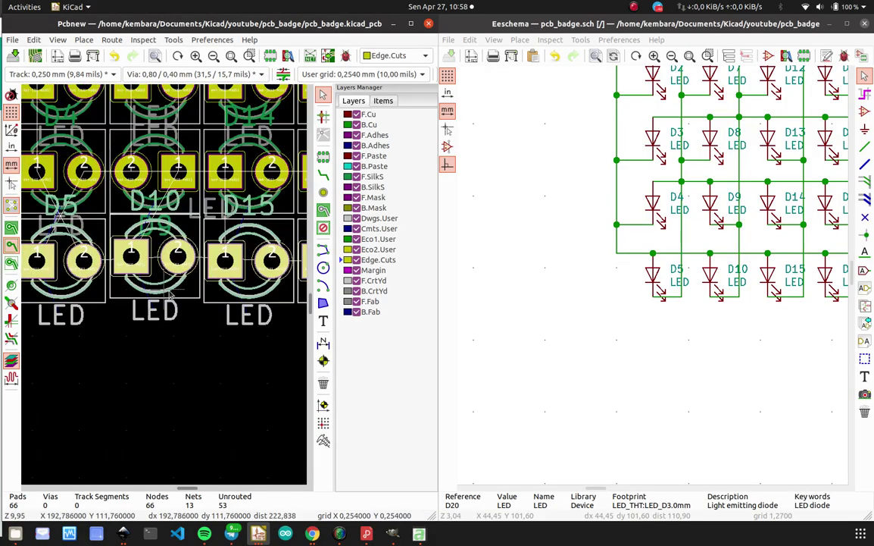
scroll(150, 291, down, 3)
scroll(151, 291, up, 2)
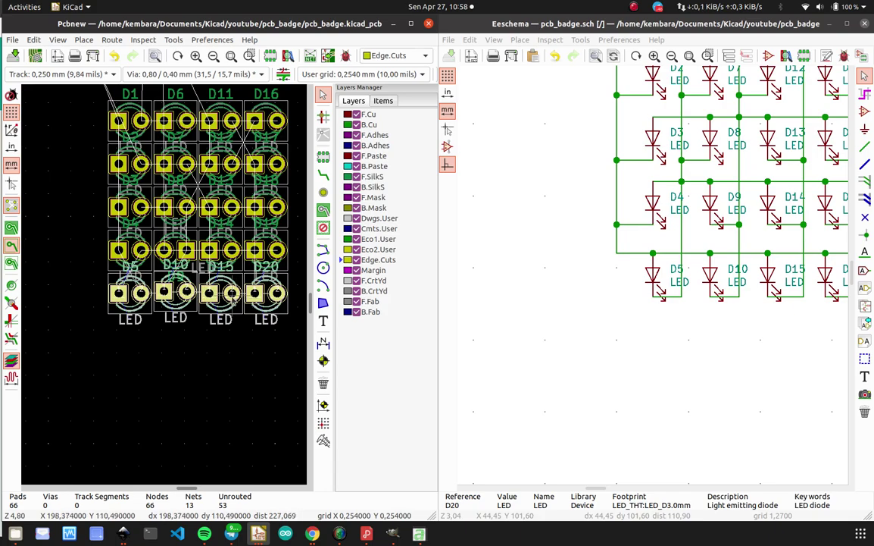
scroll(164, 288, up, 3)
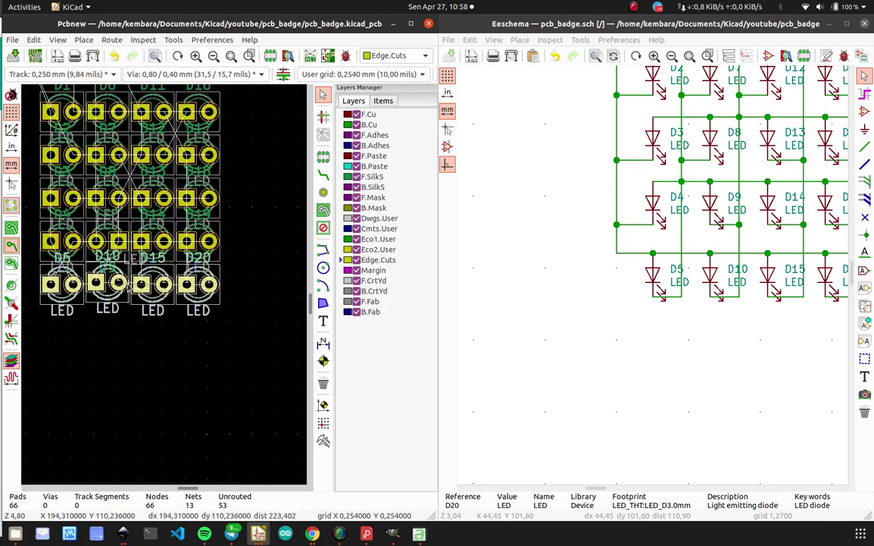
scroll(164, 287, down, 1)
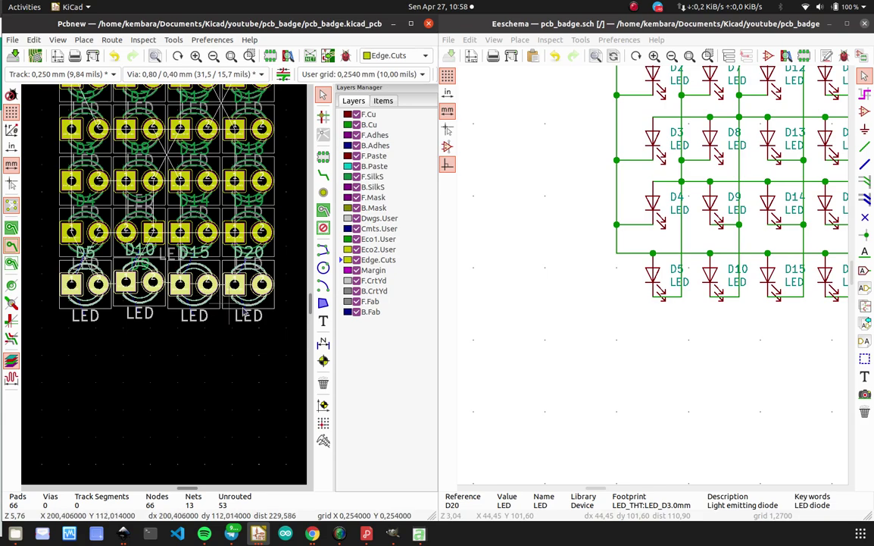
drag(277, 349, 60, 261)
right_click(66, 258)
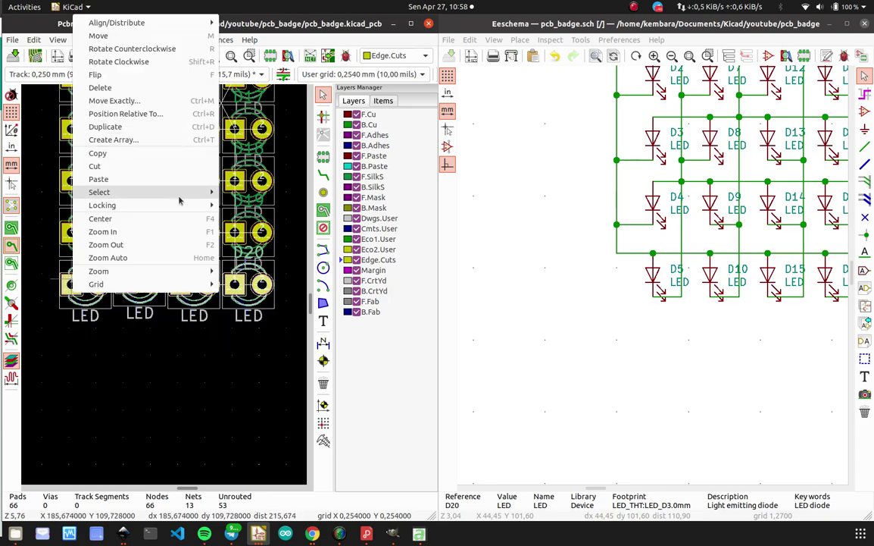
mouse_move(149, 24)
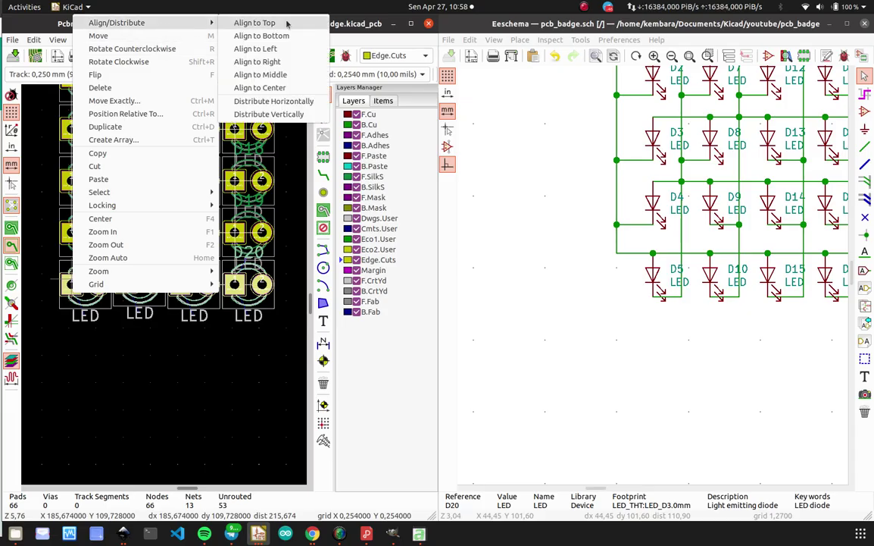
click(260, 88)
scroll(192, 279, up, 2)
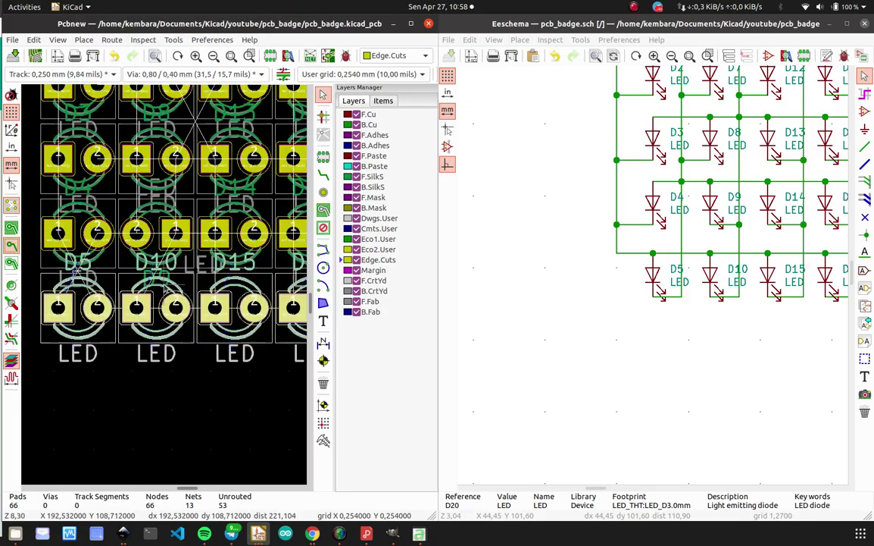
scroll(167, 289, down, 2)
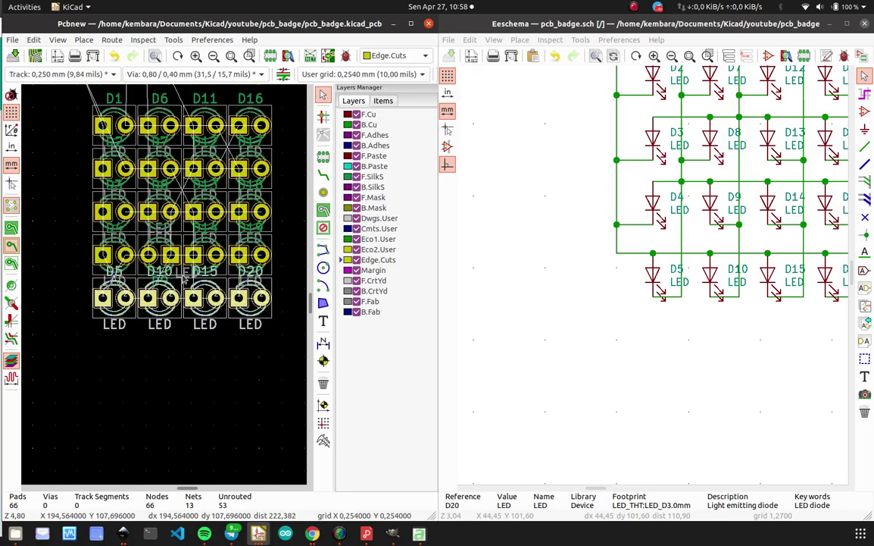
scroll(182, 279, down, 2)
Move the whole LED grid D1 to D20 into the middle of the penguin-shaped board outline.
drag(226, 337, 70, 138)
scroll(151, 223, down, 6)
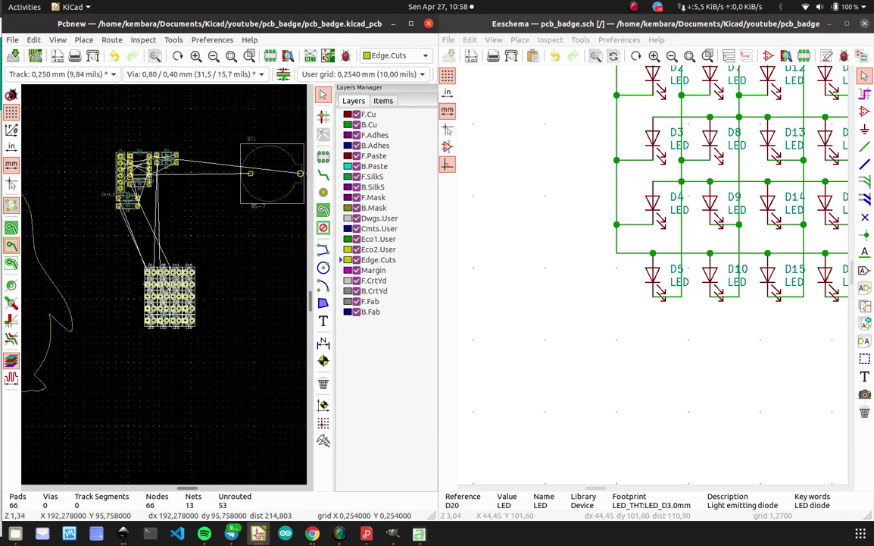
key(m)
scroll(37, 290, up, 3)
scroll(166, 282, up, 4)
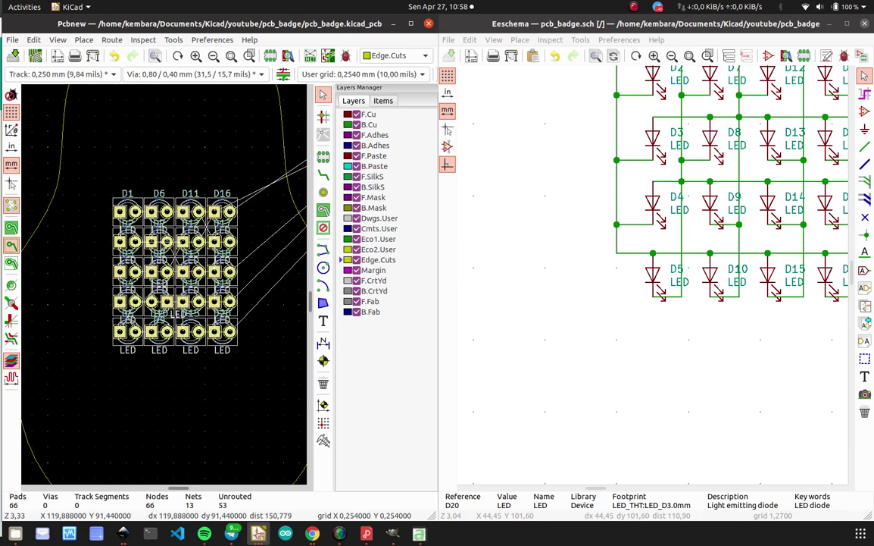
scroll(166, 282, down, 4)
scroll(166, 281, up, 2)
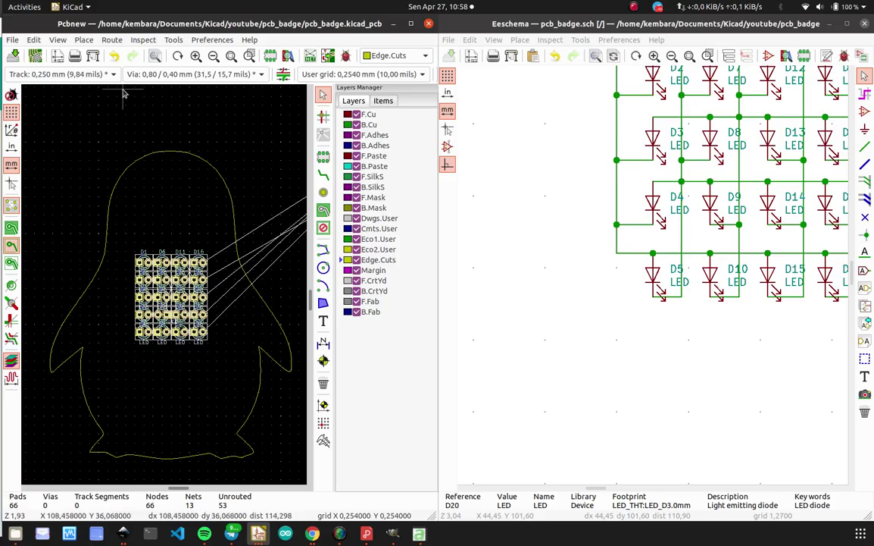
Examine the LED grid on the penguin board in the 3D Viewer from several angles, then close the viewer.
click(58, 40)
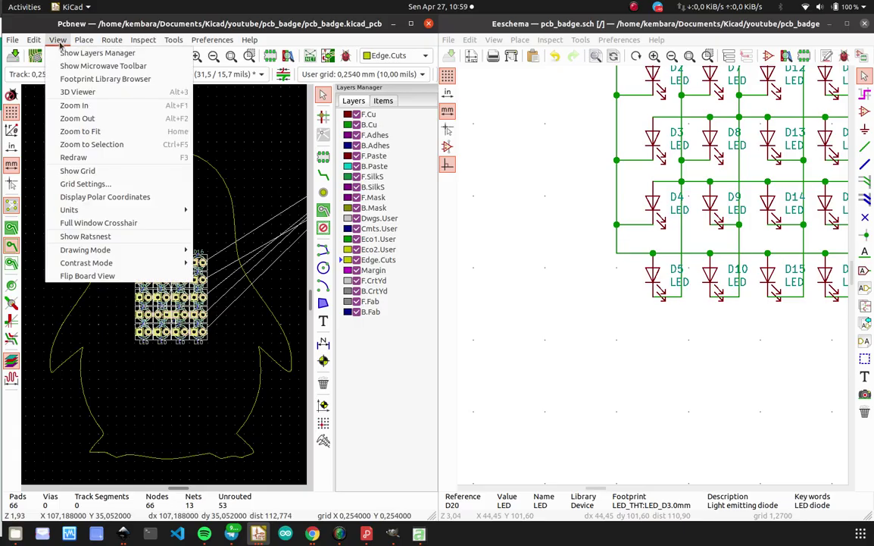
click(76, 89)
drag(478, 278, 677, 328)
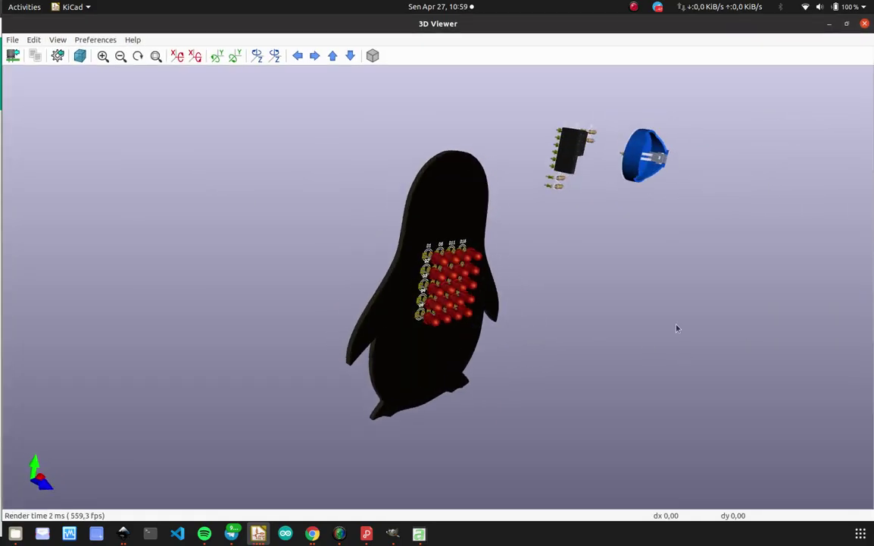
drag(467, 311, 234, 261)
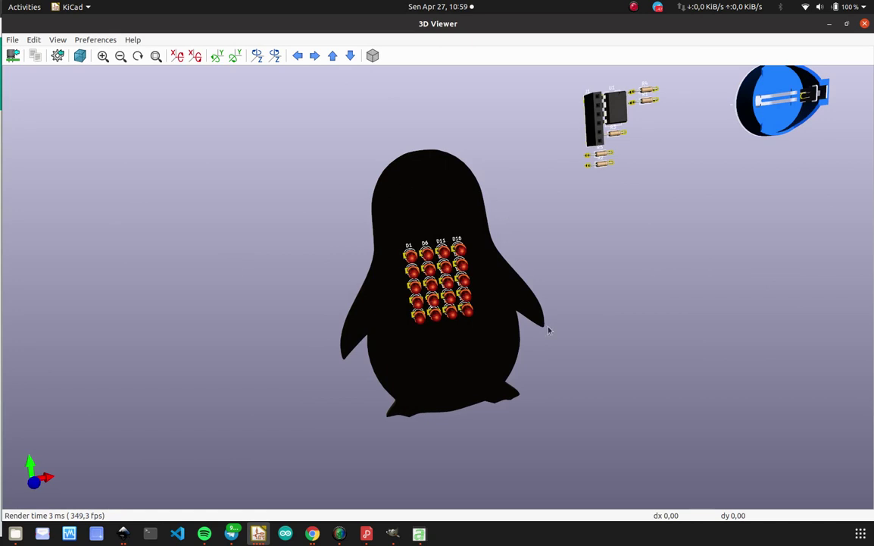
drag(468, 369, 443, 249)
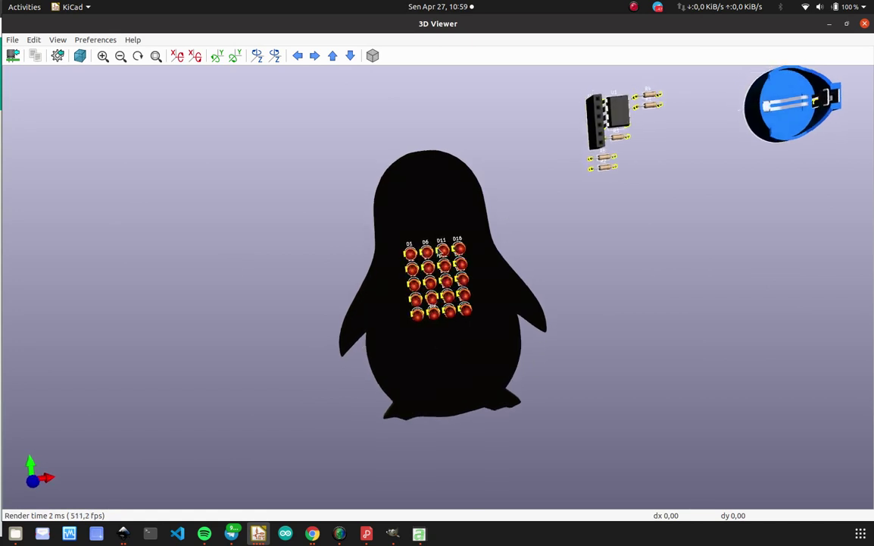
click(864, 23)
Maximize the PCB layout window and bring resistor R1 inside the penguin outline, below the LED grid.
scroll(279, 275, down, 4)
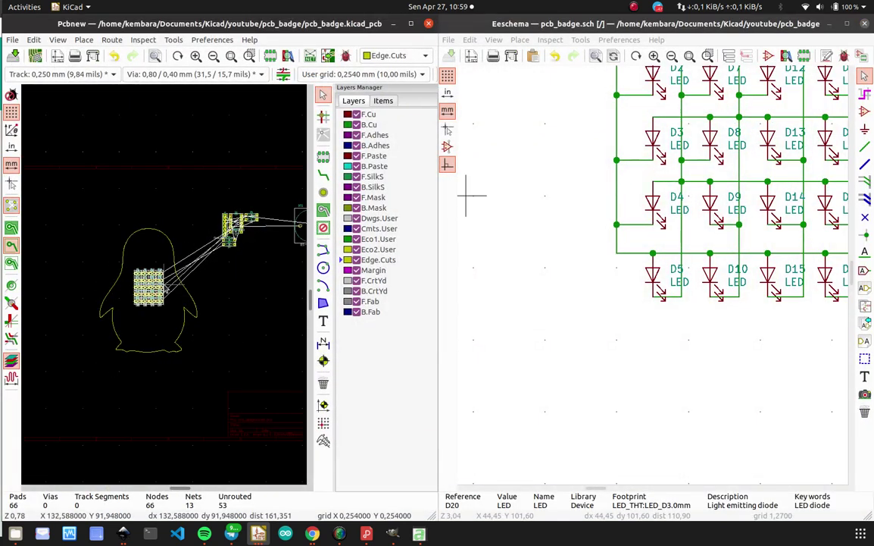
double_click(267, 23)
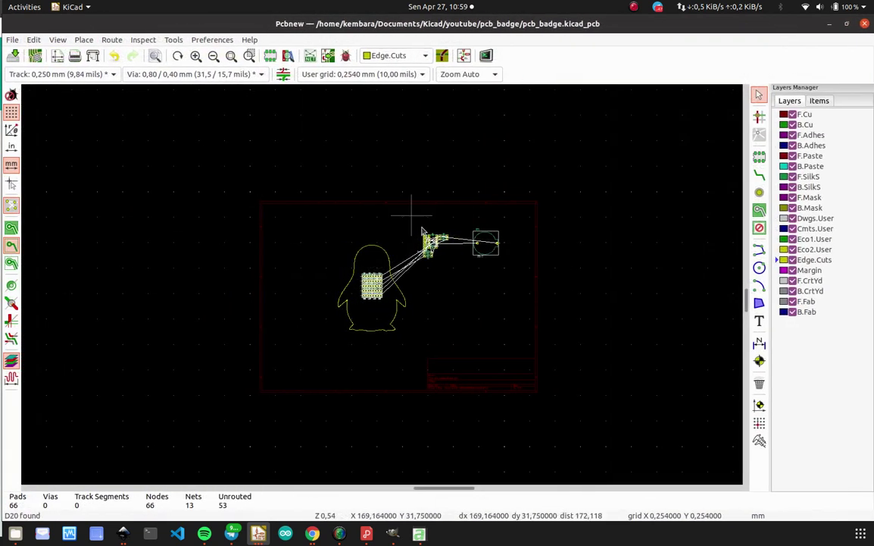
scroll(394, 228, up, 6)
scroll(425, 215, up, 2)
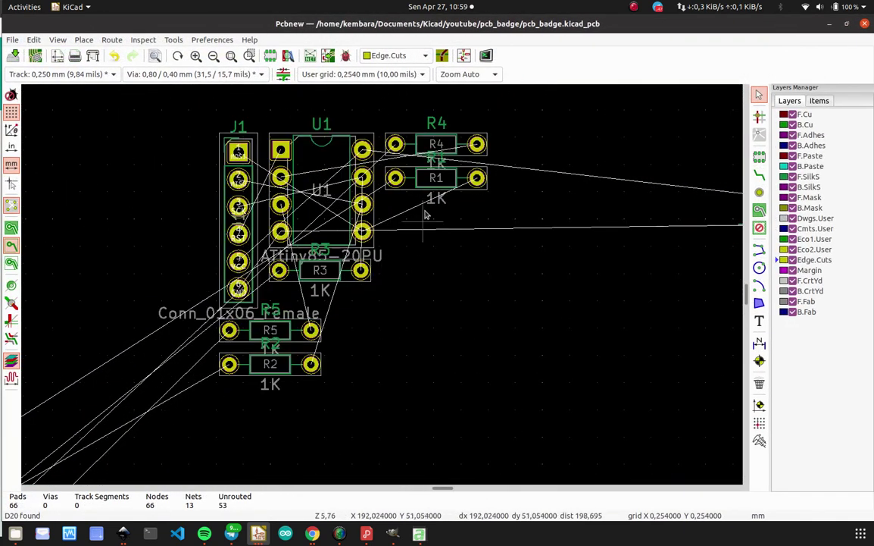
click(455, 200)
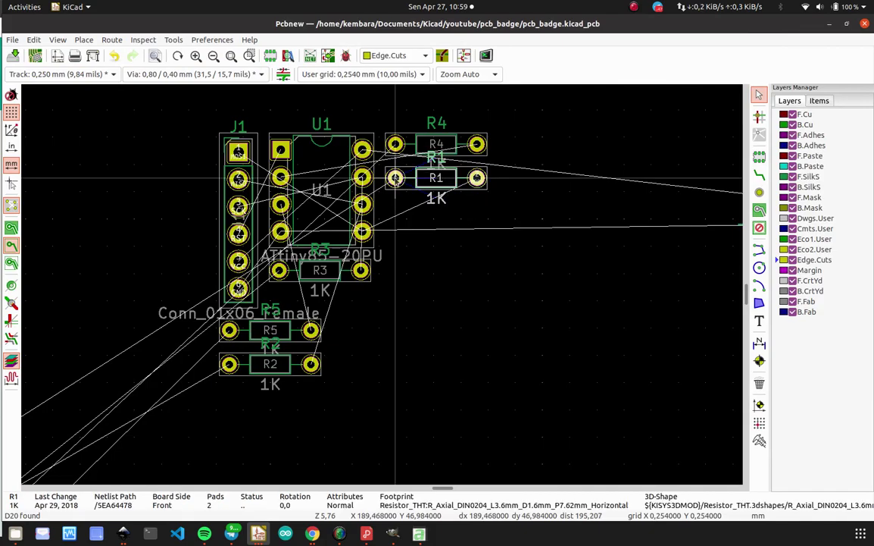
scroll(382, 281, down, 7)
scroll(325, 348, up, 6)
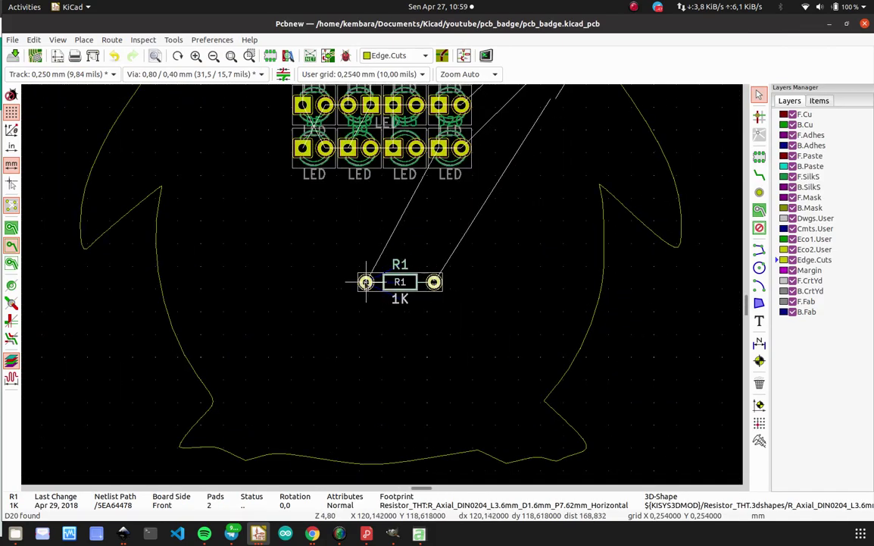
Rotate R1 to 270 degrees and place it vertically just below D20.
key(r)
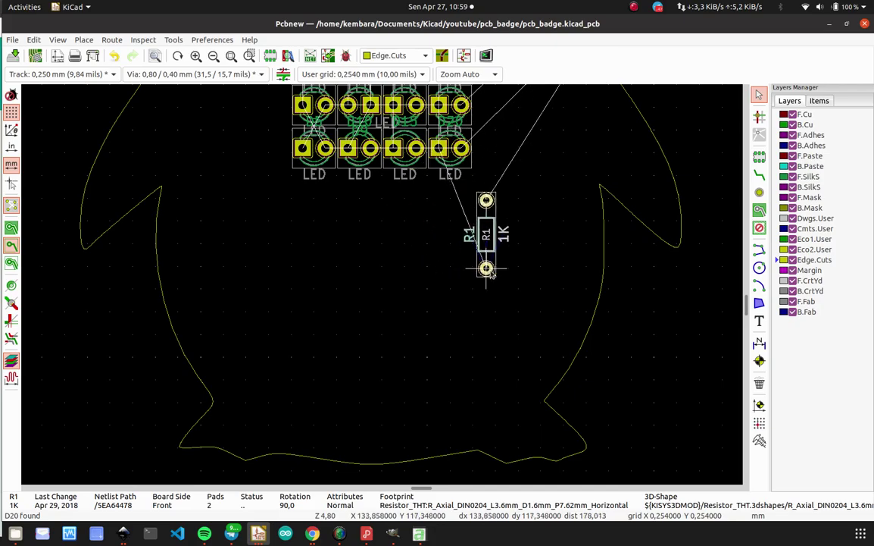
scroll(334, 282, up, 2)
key(r)
key(r)
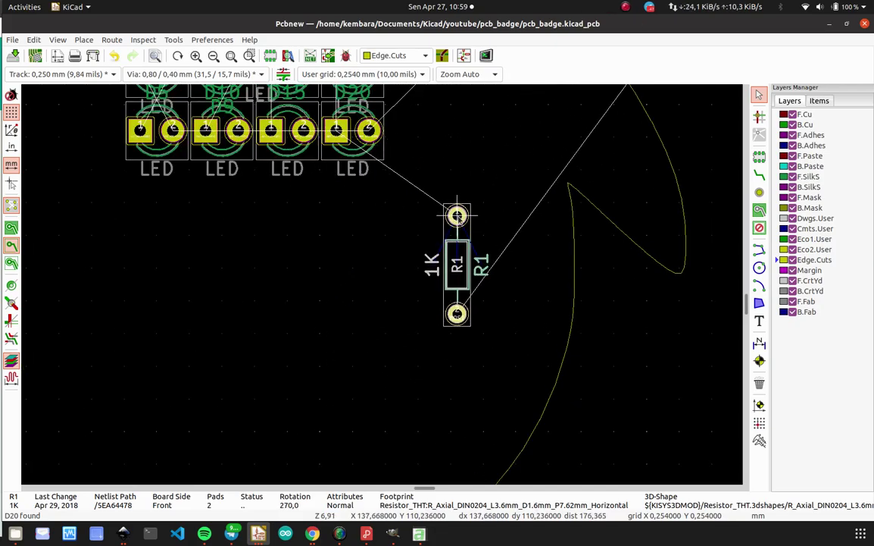
click(424, 244)
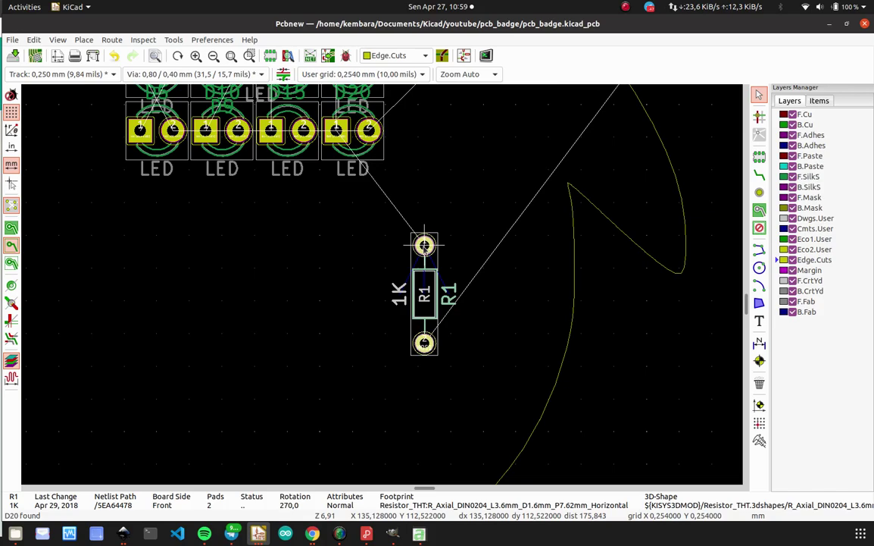
click(422, 249)
drag(378, 205, 356, 175)
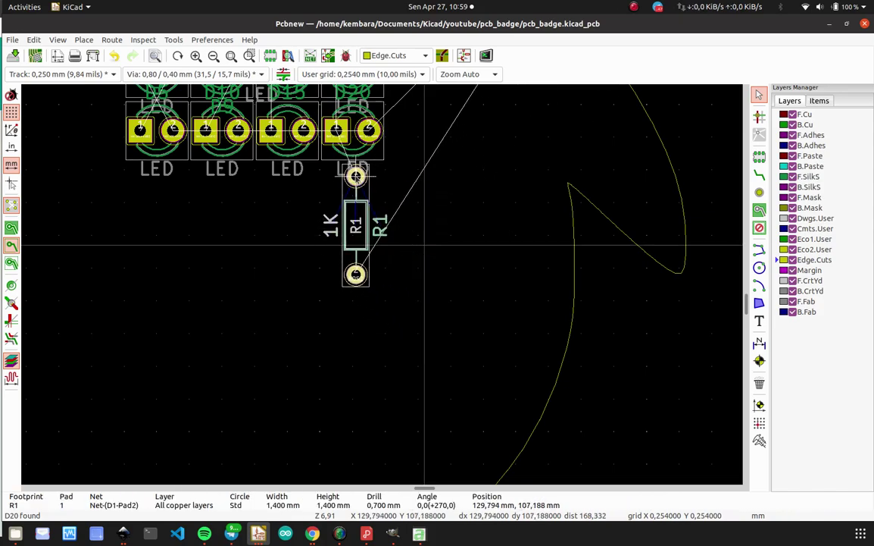
Move the ATtiny85 footprint U1 into the penguin outline and centre it below the LED grid, leaving room for the resistors.
scroll(356, 182, down, 3)
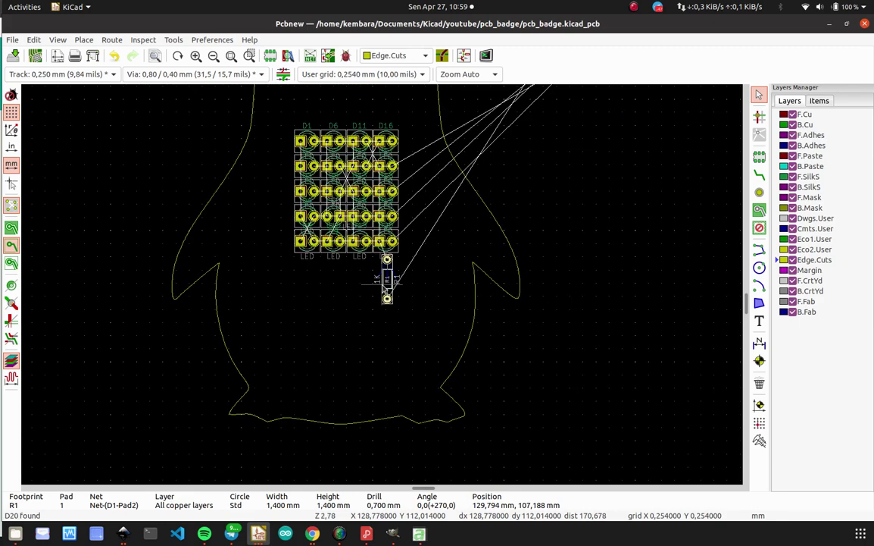
scroll(384, 286, down, 2)
scroll(384, 272, up, 4)
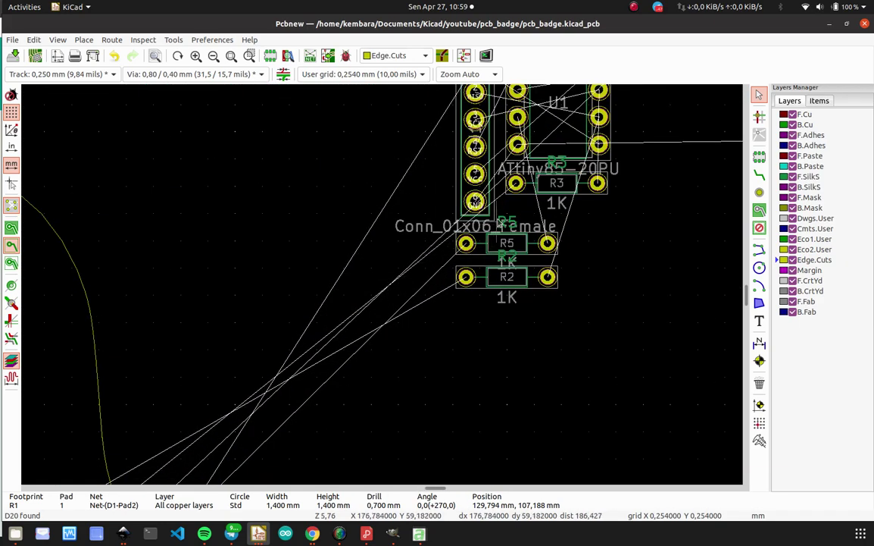
key(m)
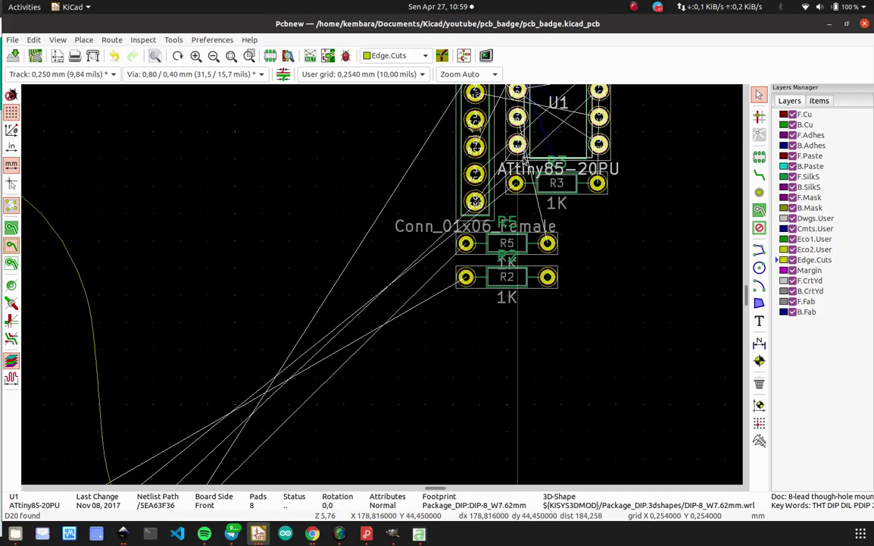
scroll(383, 284, down, 5)
scroll(279, 401, up, 5)
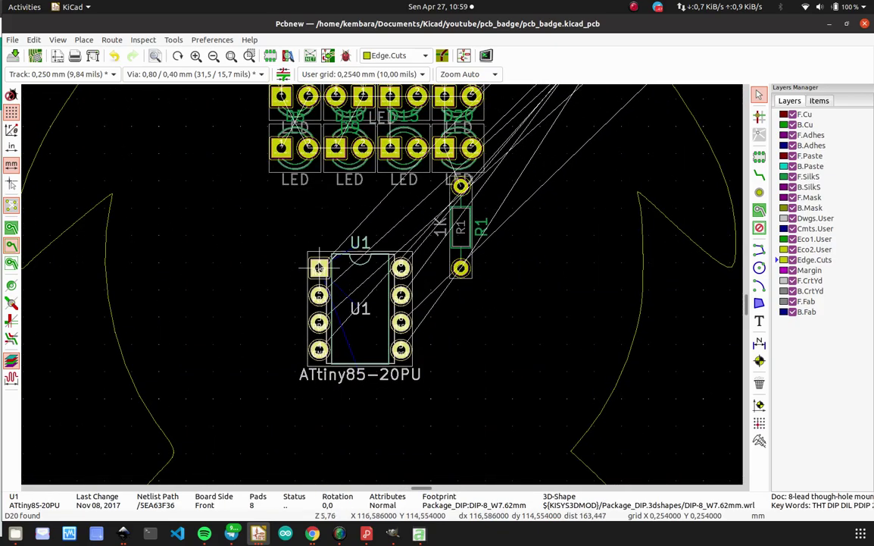
scroll(318, 318, down, 1)
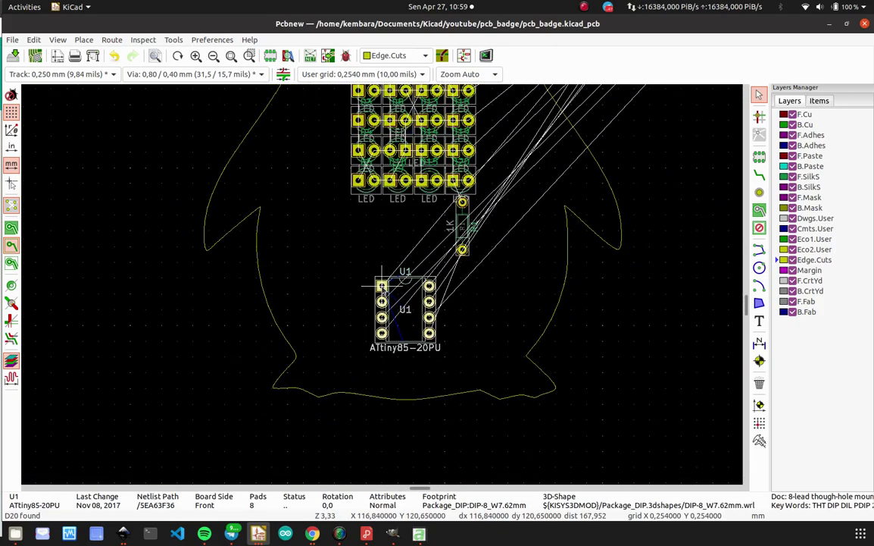
scroll(384, 274, up, 1)
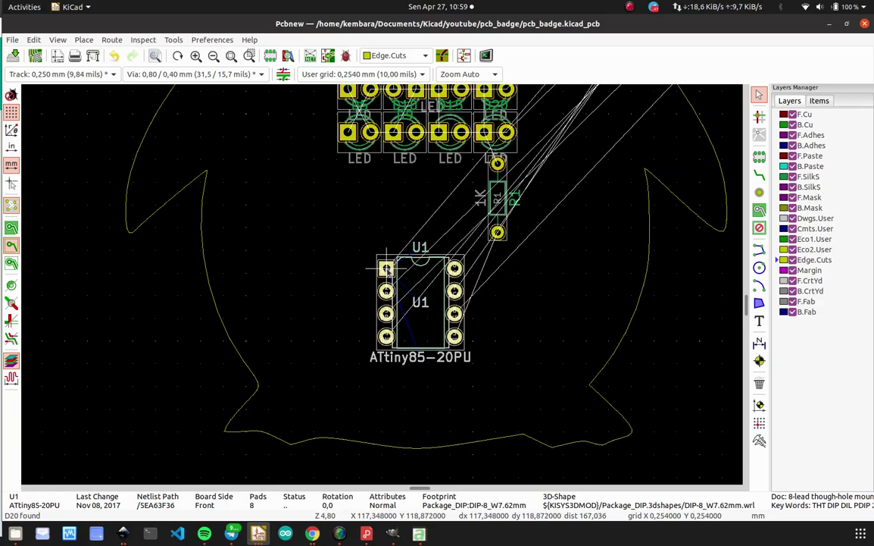
scroll(384, 271, up, 2)
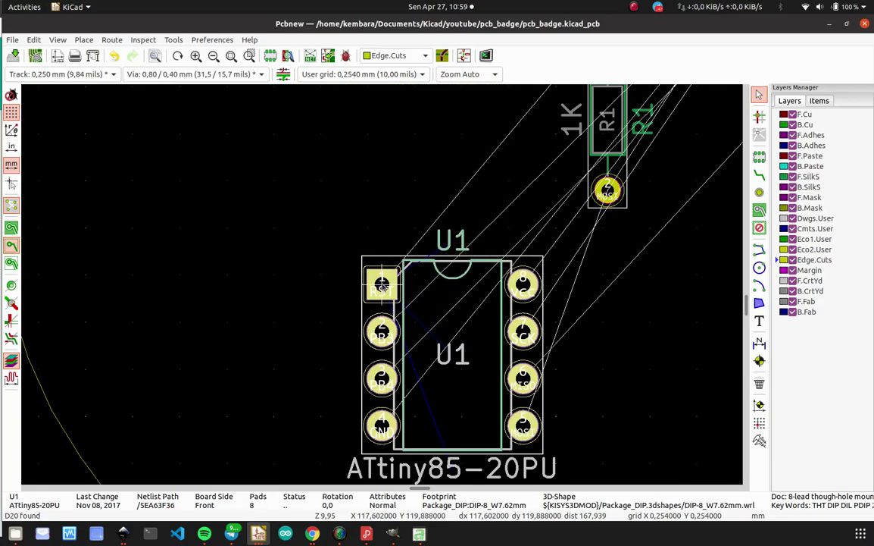
scroll(384, 271, down, 10)
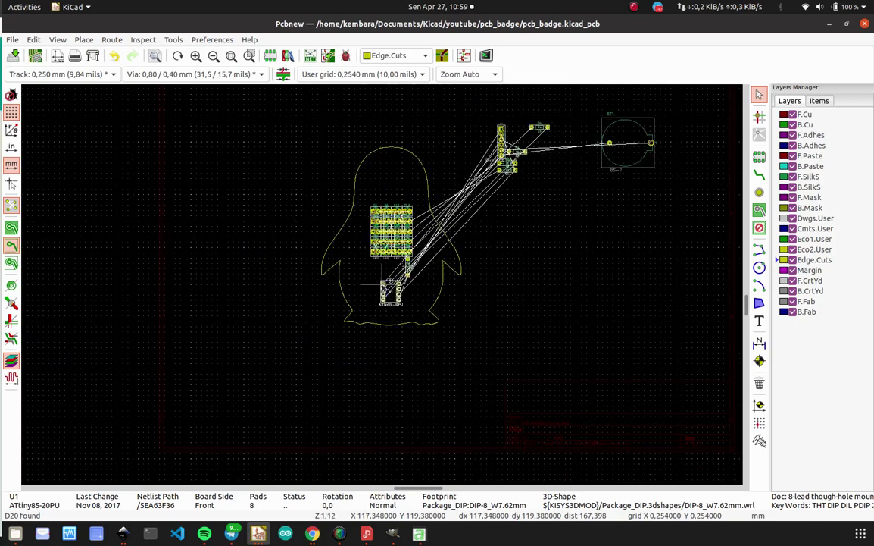
Move resistor R2 into the penguin outline, rotate it to 270 degrees and place it vertically just below D15.
scroll(540, 146, up, 7)
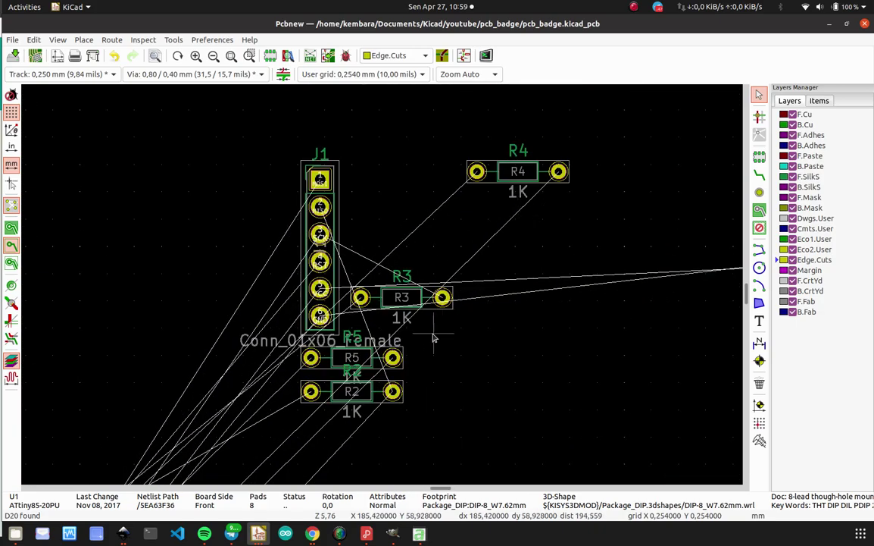
drag(416, 415, 323, 395)
key(m)
scroll(312, 391, down, 6)
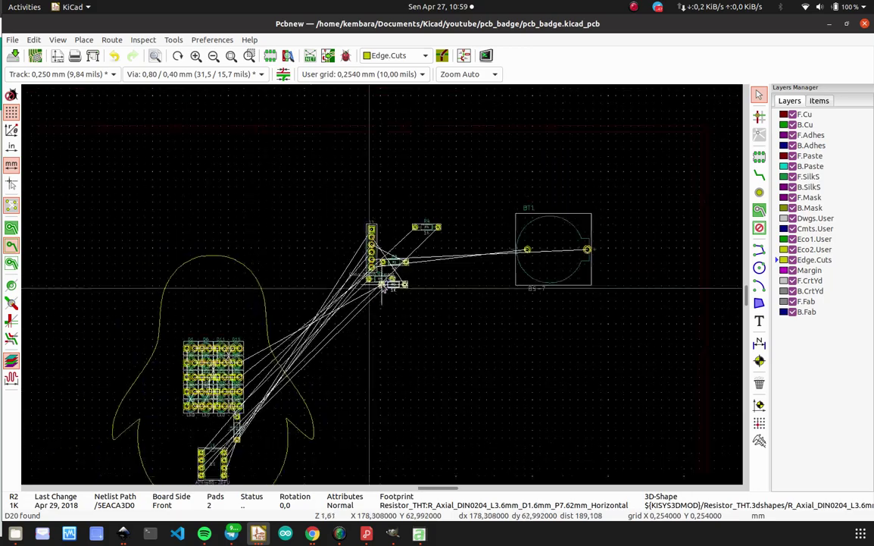
scroll(219, 397, up, 3)
scroll(385, 285, up, 5)
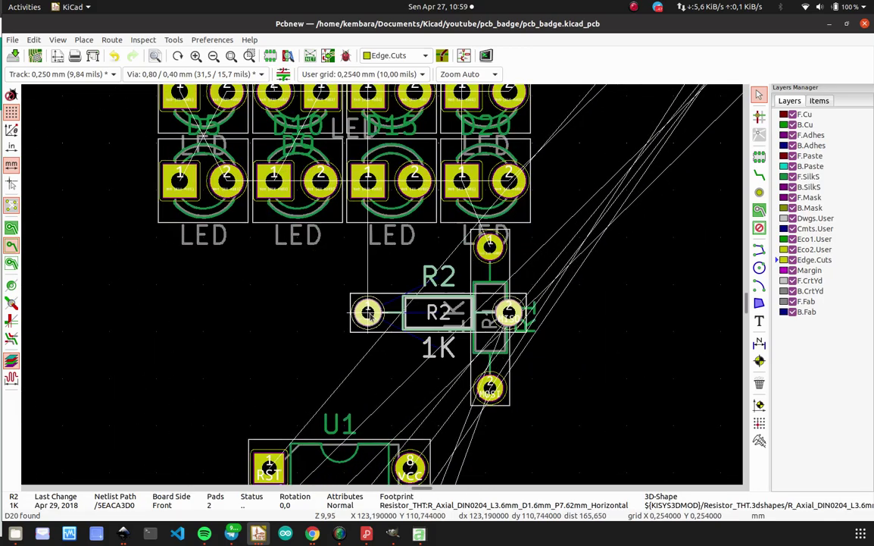
key(r)
key(r)
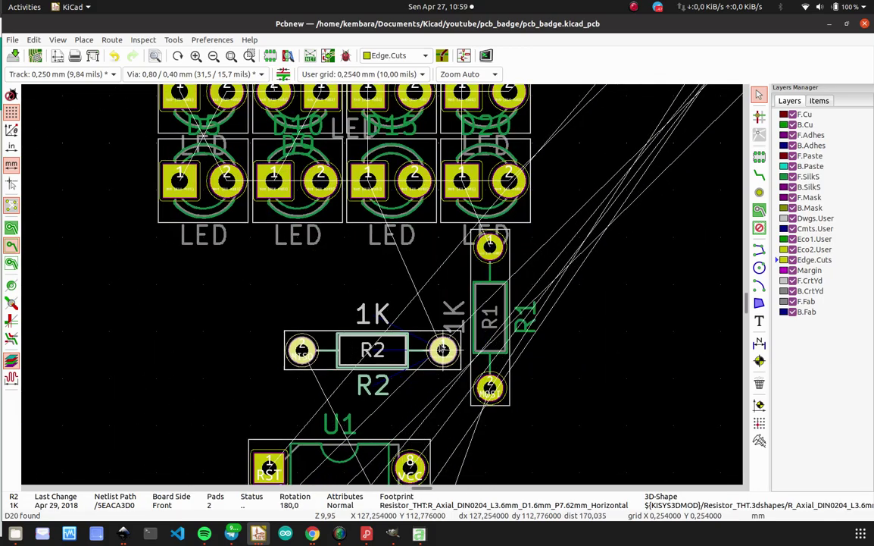
key(r)
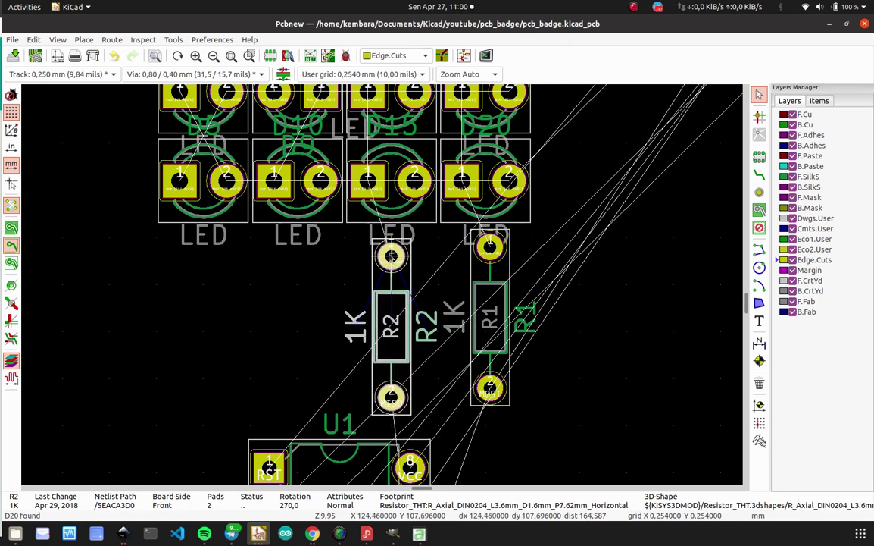
Bring resistor R3 inside the penguin outline, just below the LED grid.
scroll(391, 256, down, 5)
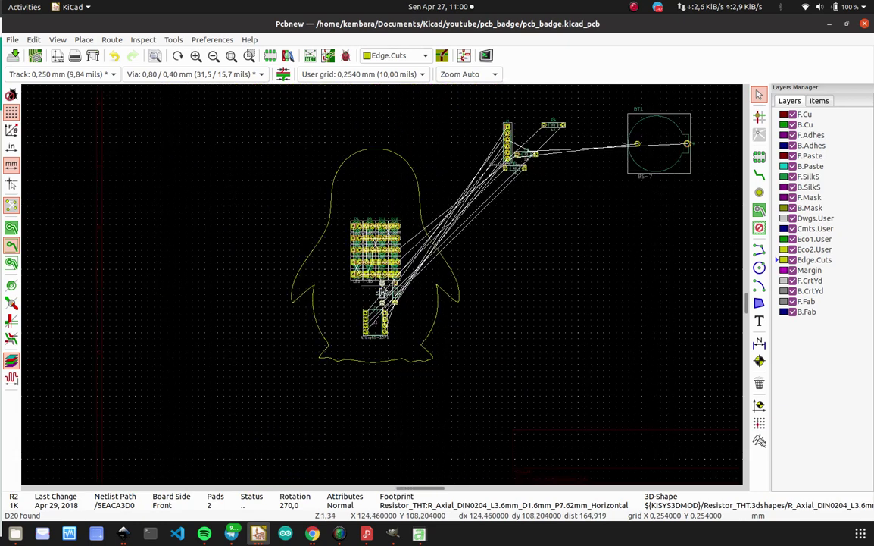
scroll(383, 282, up, 4)
scroll(383, 283, up, 2)
scroll(431, 244, down, 2)
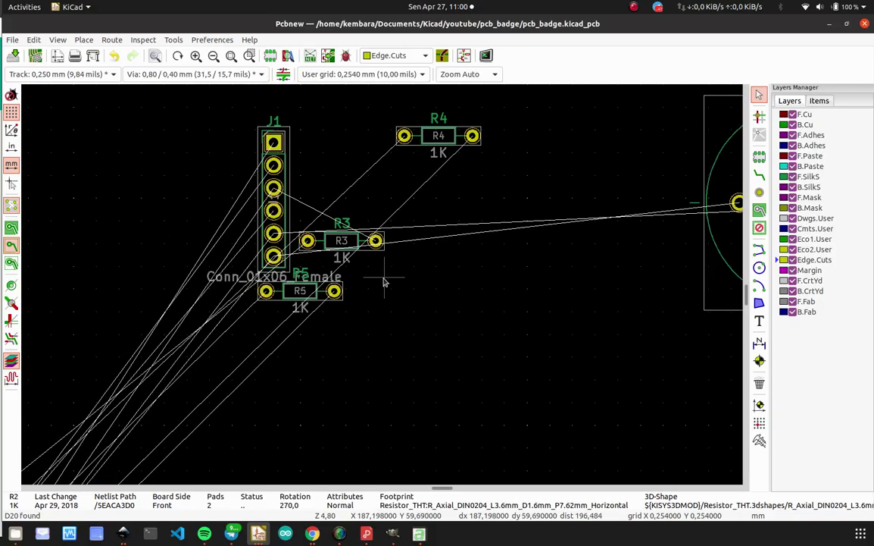
drag(388, 262, 296, 205)
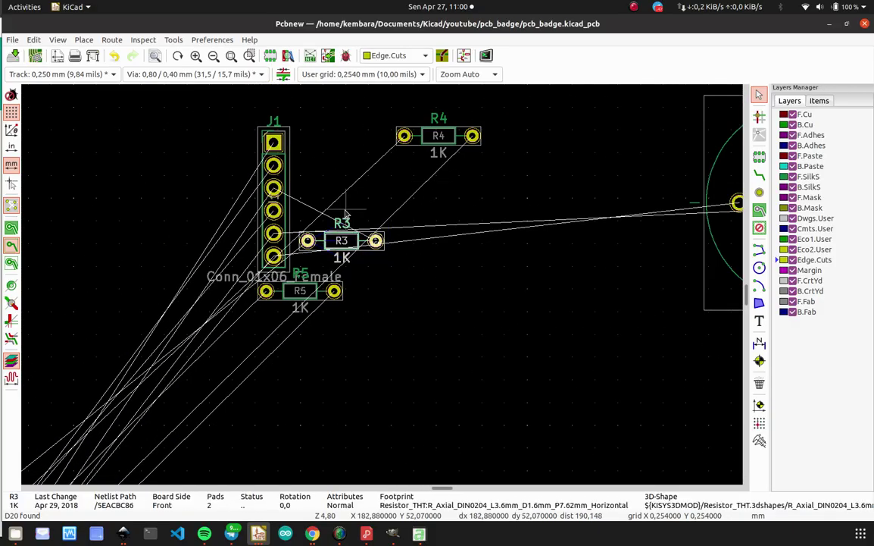
key(m)
scroll(310, 242, down, 5)
scroll(380, 285, up, 7)
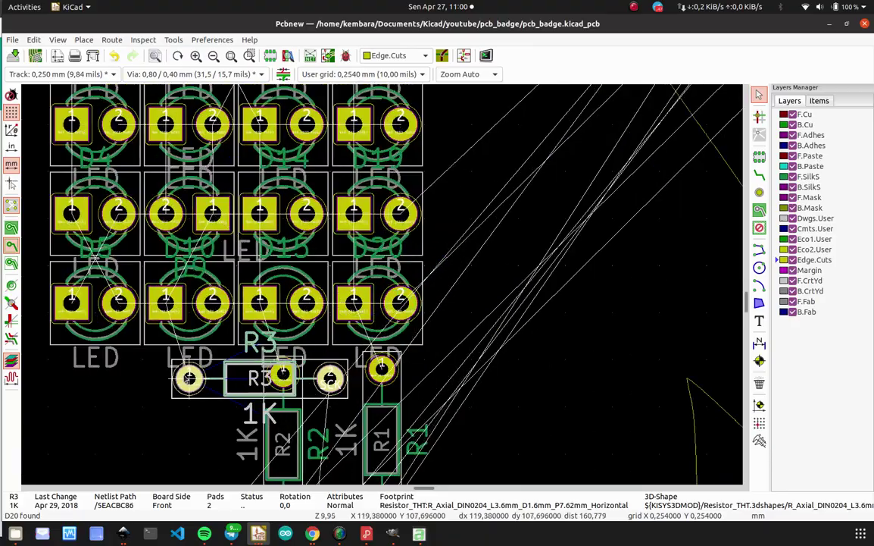
Rotate R3 to 270 degrees and place it vertically beside R2, between the LED grid and U1.
key(r)
scroll(174, 376, down, 5)
scroll(427, 349, up, 5)
key(r)
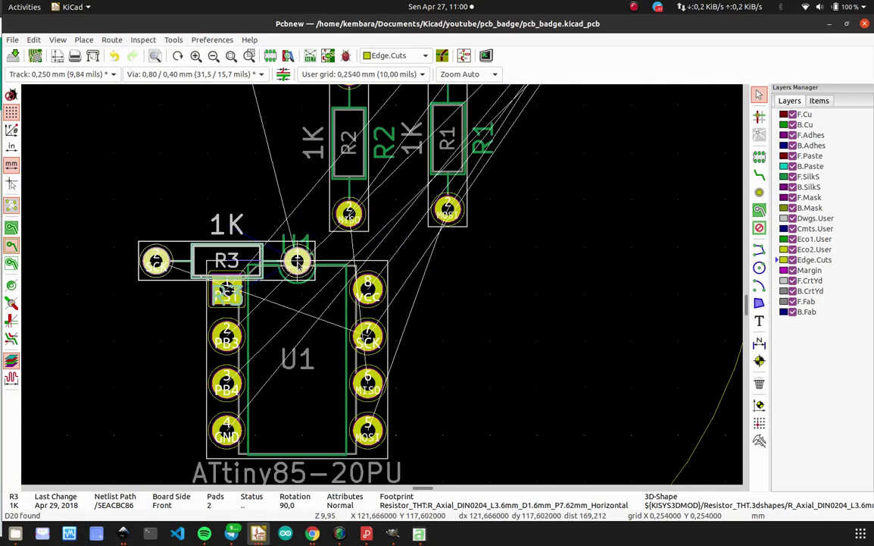
key(r)
scroll(356, 253, down, 5)
scroll(383, 304, up, 5)
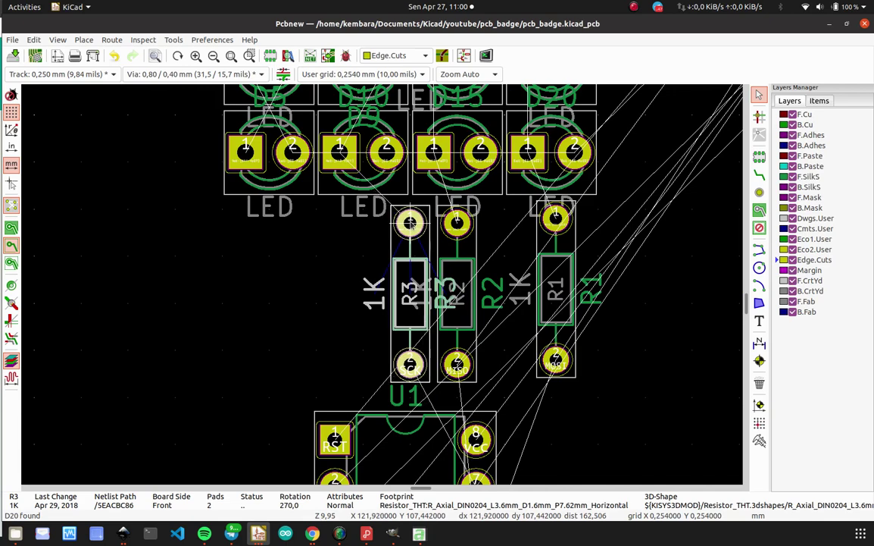
Move resistor R4 into the penguin outline, rotate it to 270 degrees and place it vertically just below D5.
scroll(410, 223, down, 6)
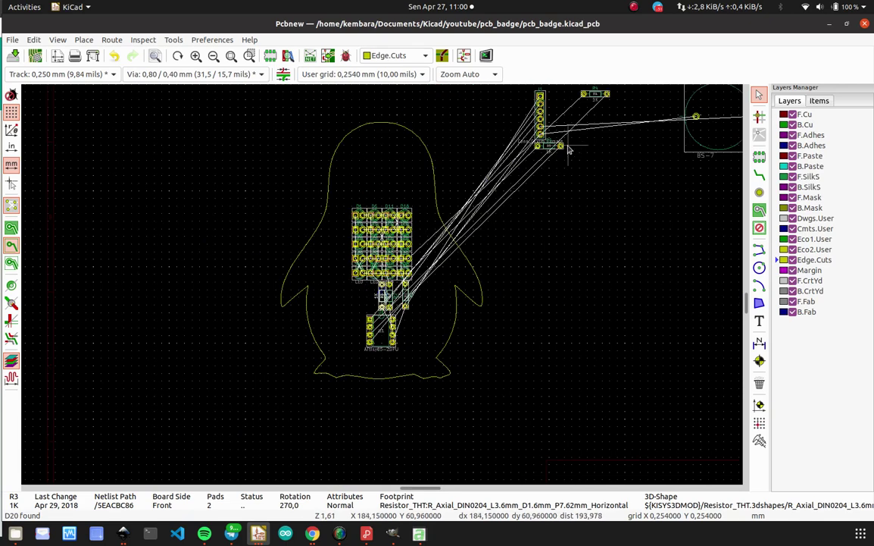
scroll(569, 149, up, 3)
key(r)
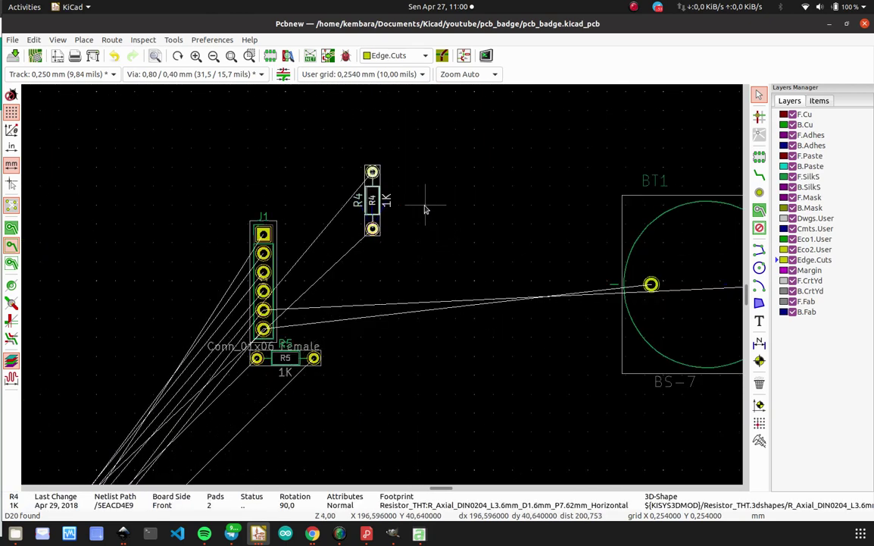
scroll(425, 210, down, 3)
scroll(342, 277, down, 3)
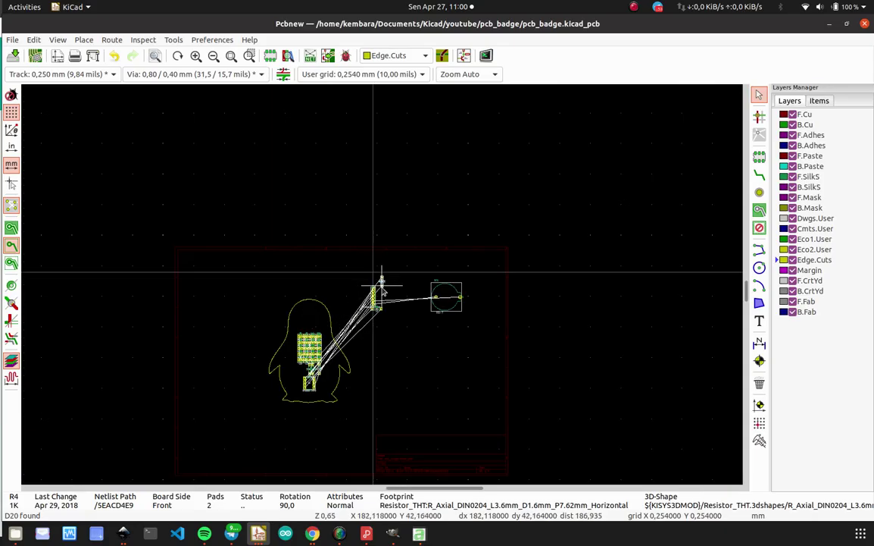
scroll(333, 392, up, 3)
scroll(334, 265, up, 6)
scroll(312, 279, down, 3)
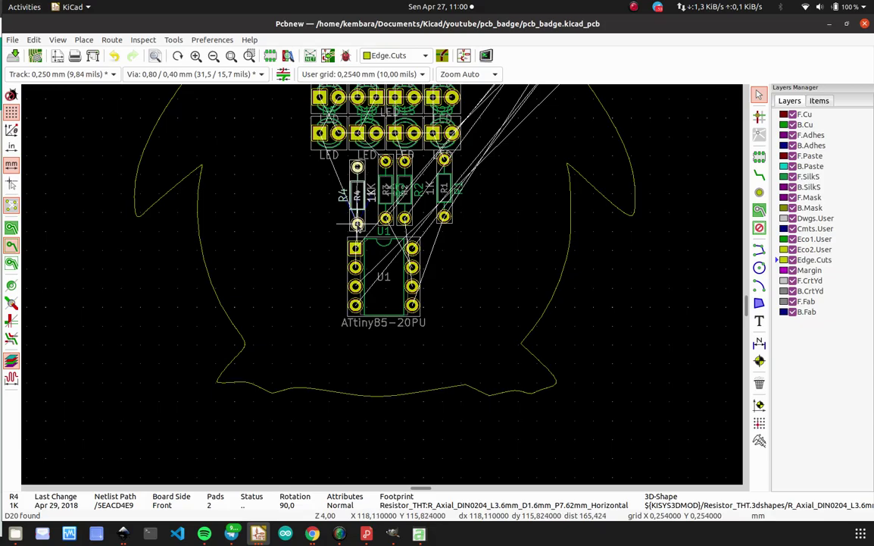
key(r)
key(r)
scroll(363, 197, up, 2)
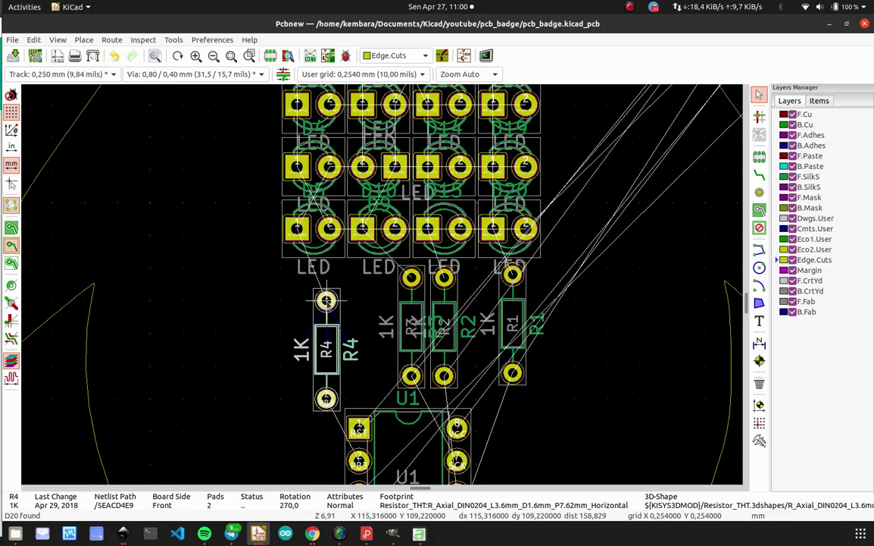
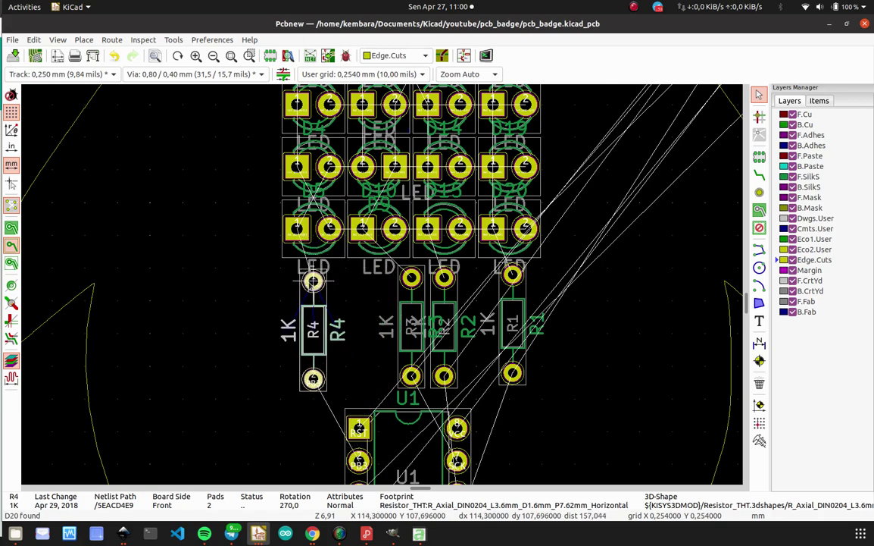
click(310, 278)
Move resistor R5 into the penguin outline, rotate it to 270 degrees and place it vertically between R4 and R3.
scroll(310, 278, down, 5)
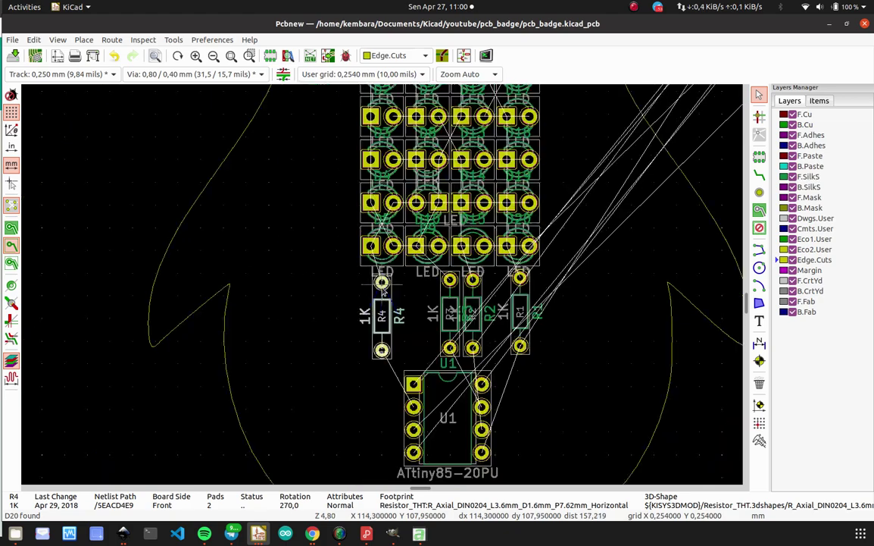
scroll(389, 278, up, 4)
scroll(437, 253, up, 2)
drag(434, 270, 433, 199)
key(m)
scroll(387, 210, down, 3)
scroll(390, 287, up, 5)
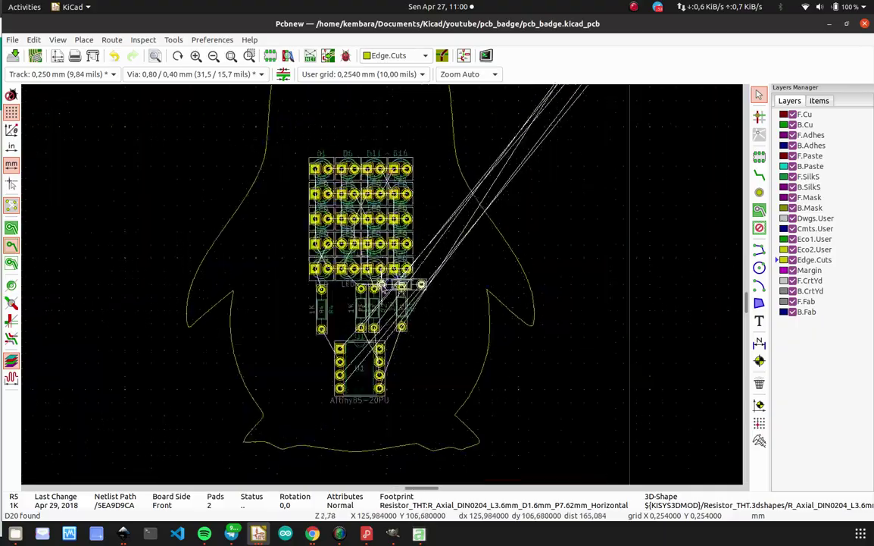
key(r)
key(r)
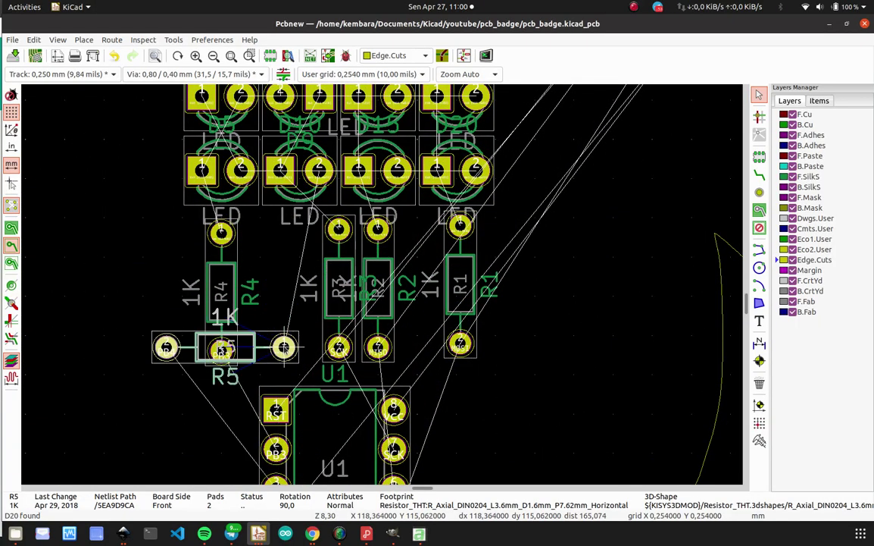
key(r)
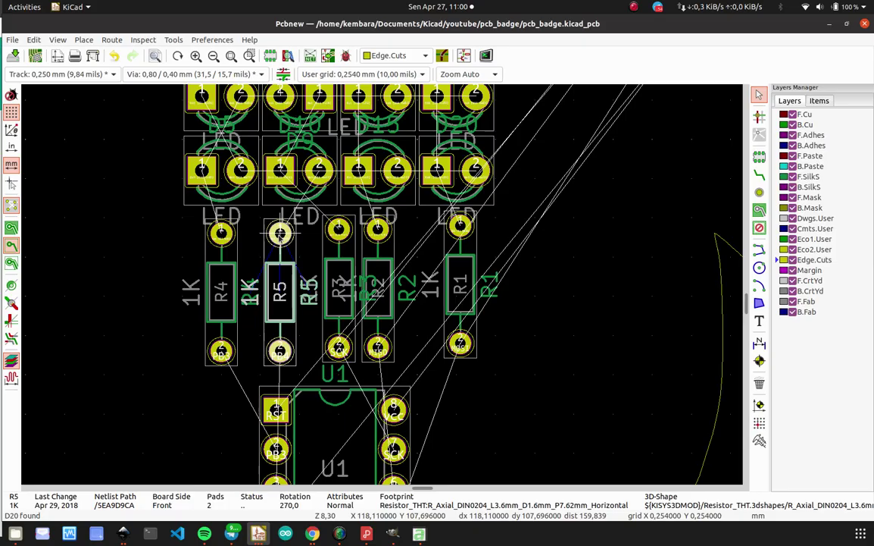
click(508, 323)
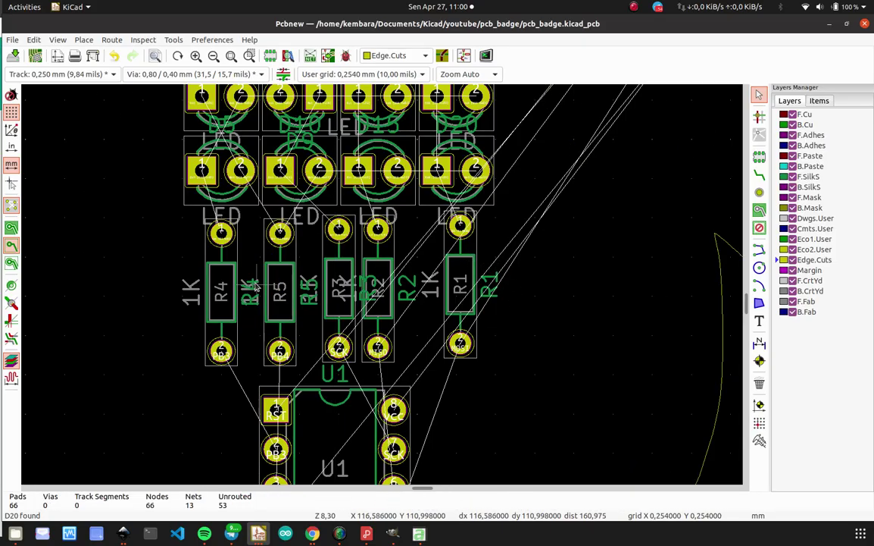
scroll(383, 288, down, 3)
scroll(382, 288, up, 2)
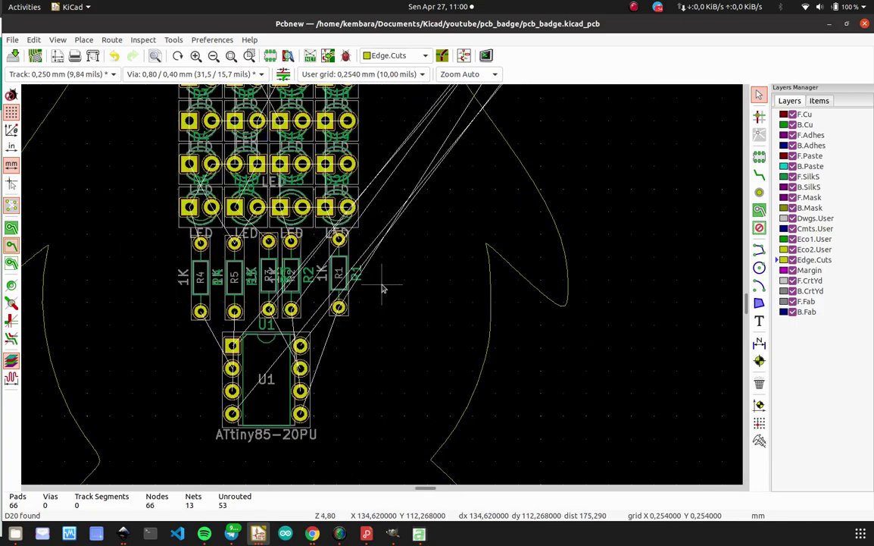
click(479, 309)
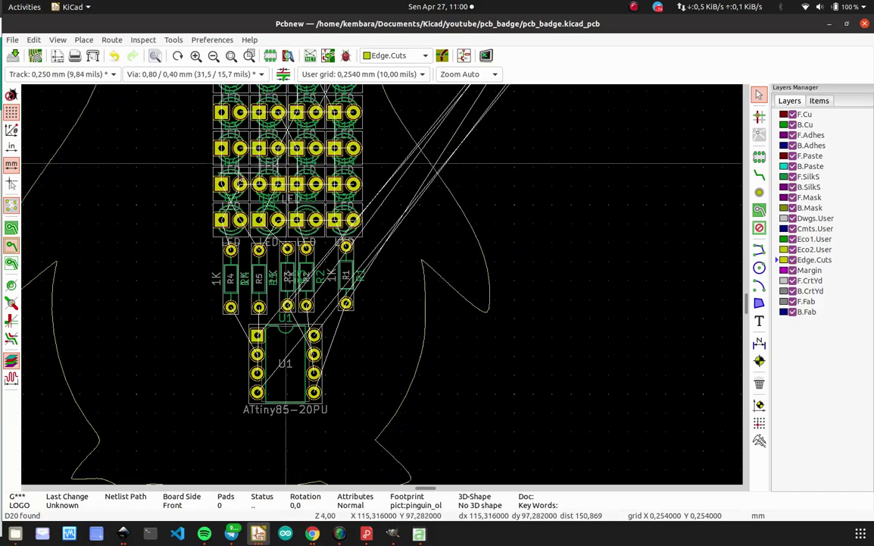
scroll(381, 289, down, 3)
scroll(379, 274, up, 3)
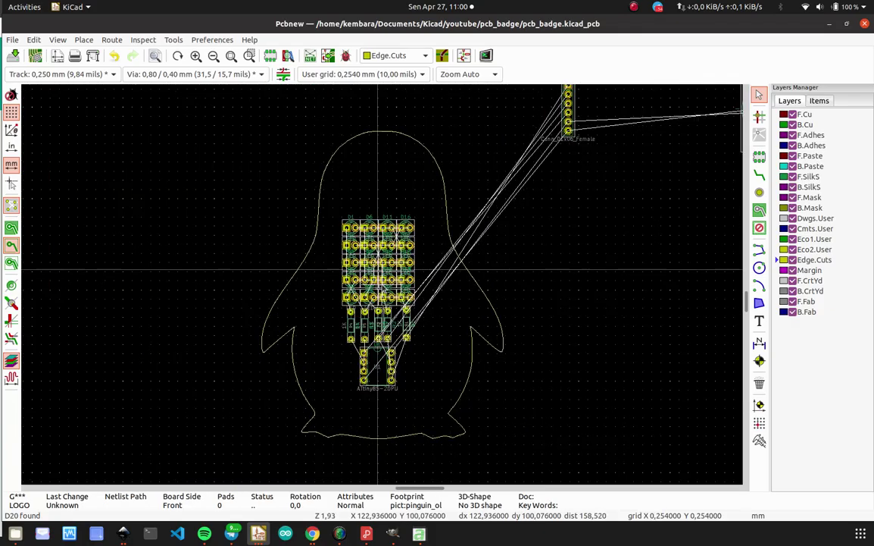
key(Escape)
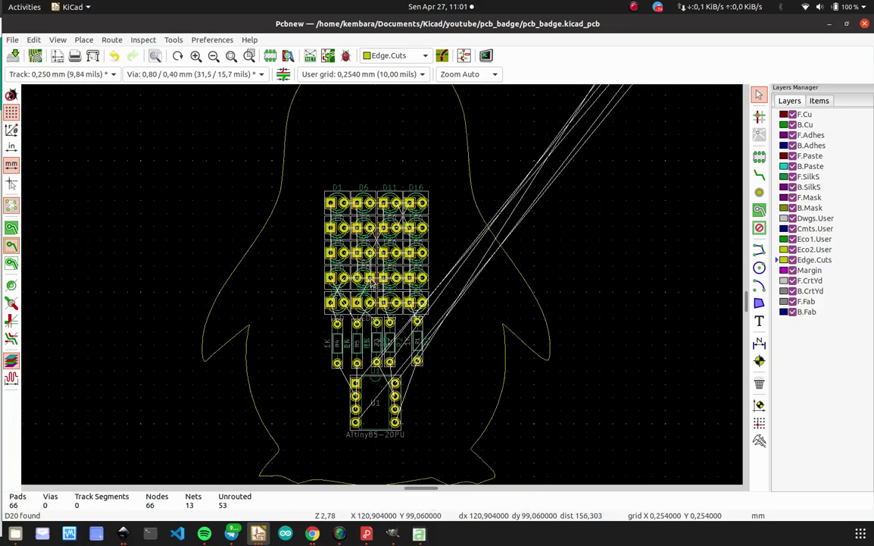
Lock the penguin outline footprint in place.
right_click(492, 381)
mouse_move(576, 290)
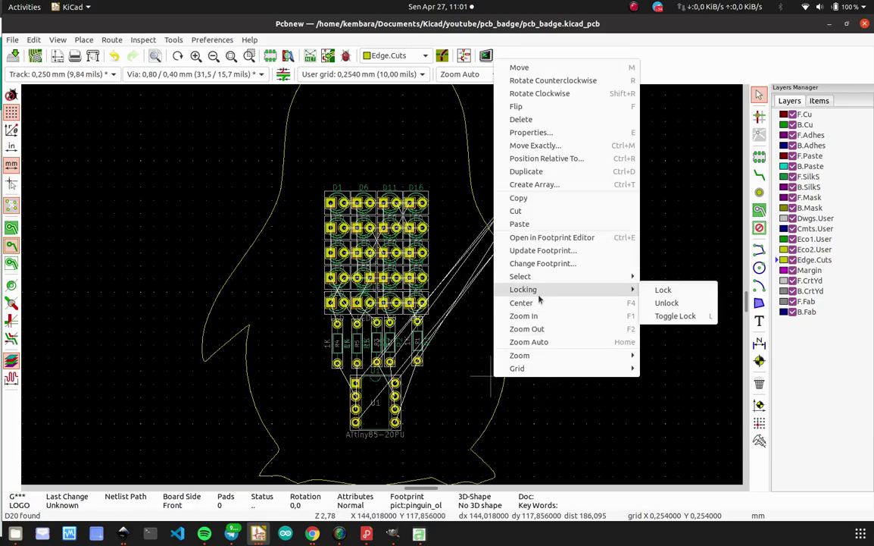
click(662, 290)
scroll(386, 287, down, 2)
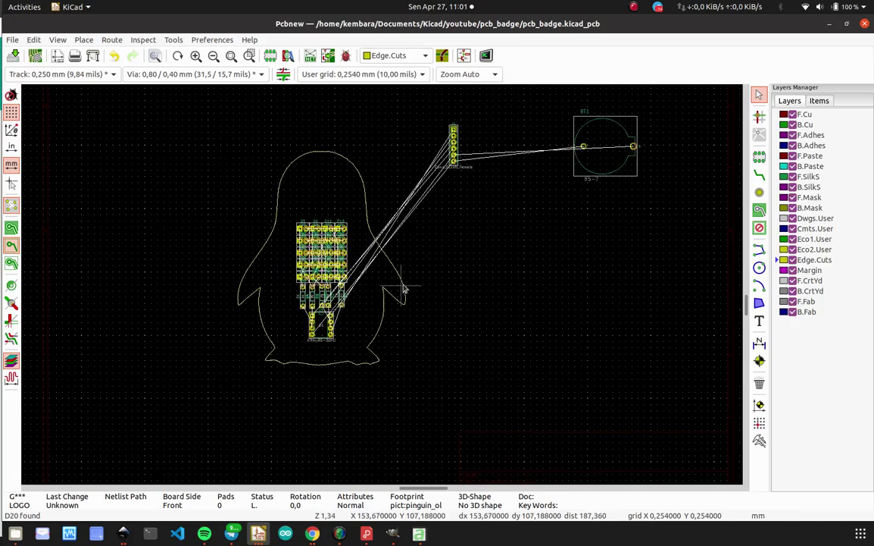
Bring connector J1 inside the penguin outline below U1 and rotate it to 270 degrees.
scroll(404, 288, up, 3)
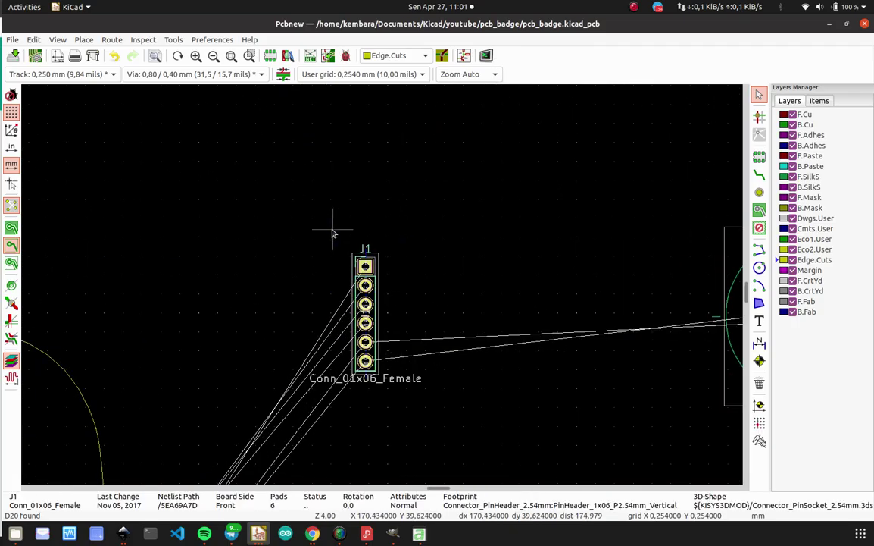
key(m)
scroll(365, 267, down, 5)
key(r)
scroll(312, 393, down, 3)
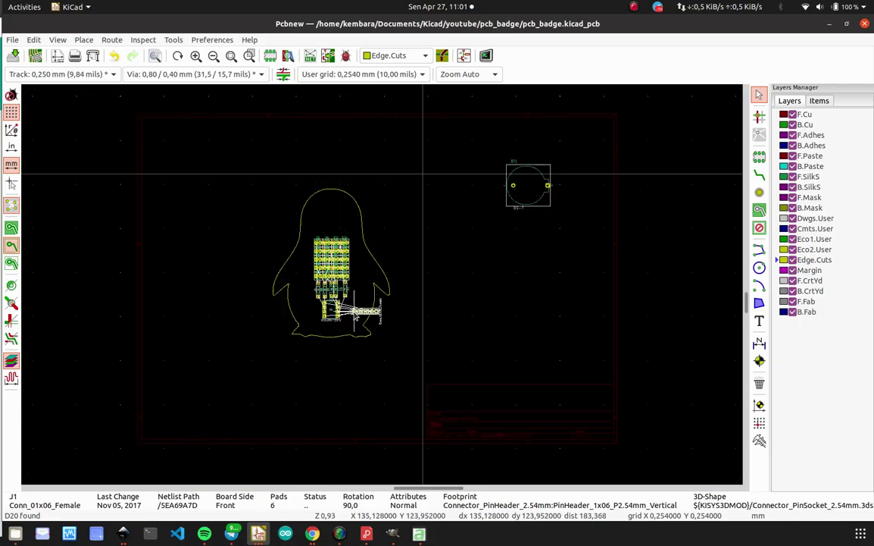
scroll(354, 317, up, 8)
key(r)
key(r)
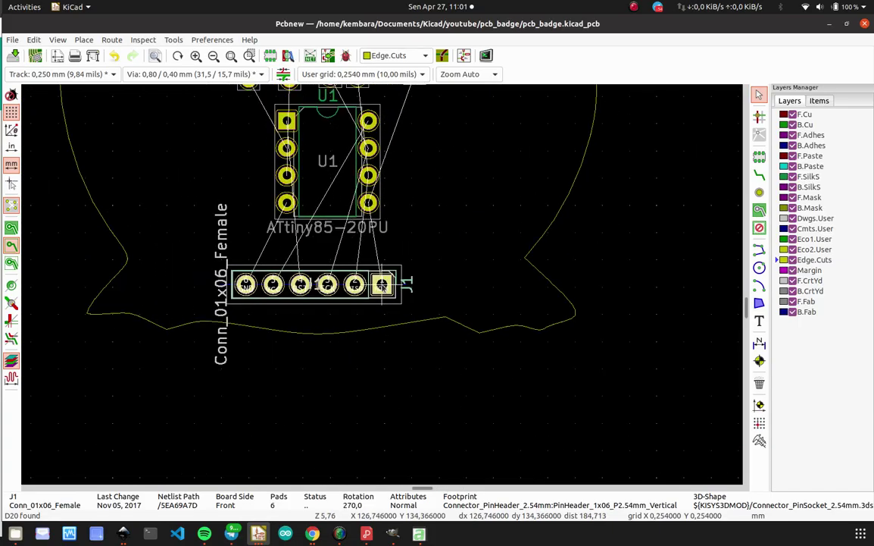
Place connector J1 horizontally just below the ATtiny85, keeping its orientation at 270 degrees.
scroll(382, 284, down, 4)
scroll(370, 285, up, 3)
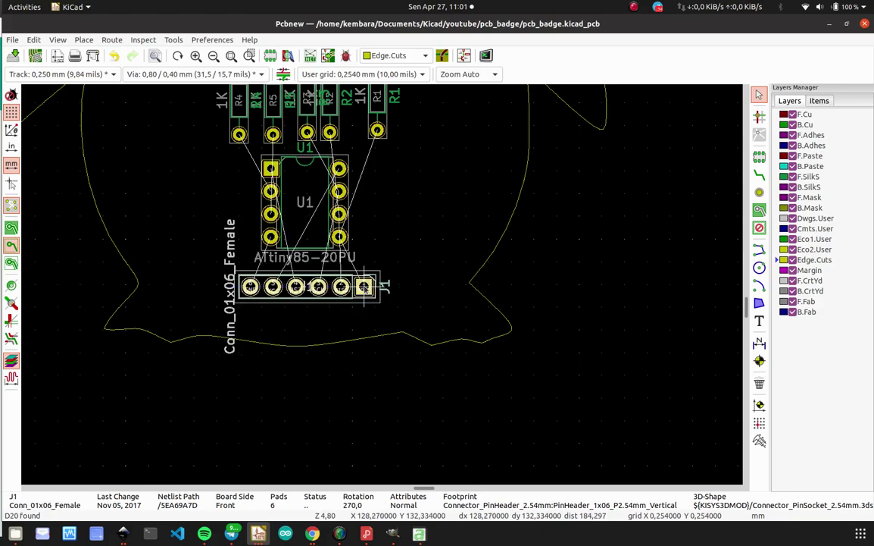
scroll(362, 286, up, 1)
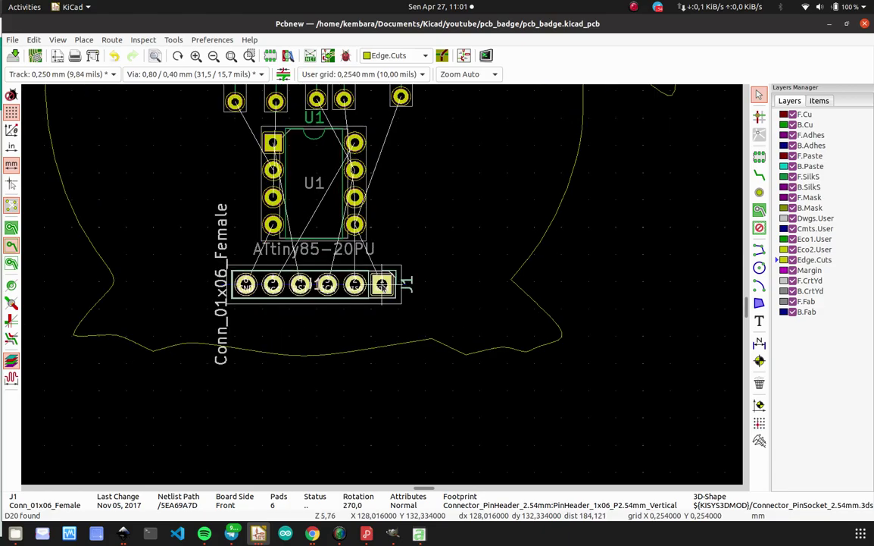
key(r)
key(r)
key(r)
key(r)
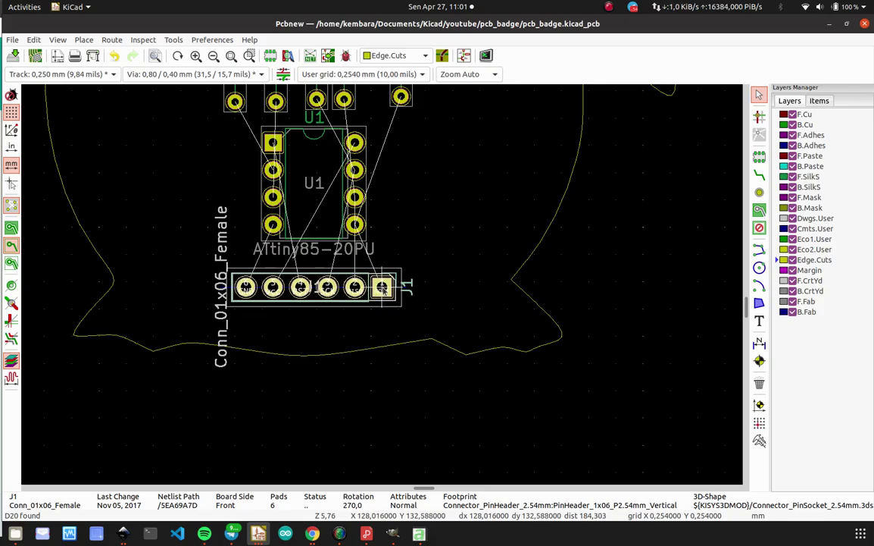
Move battery holder BT1 beside resistor R1 and U1, overlapping the penguin's wing on that side, and save the board.
scroll(382, 288, down, 6)
scroll(400, 269, up, 3)
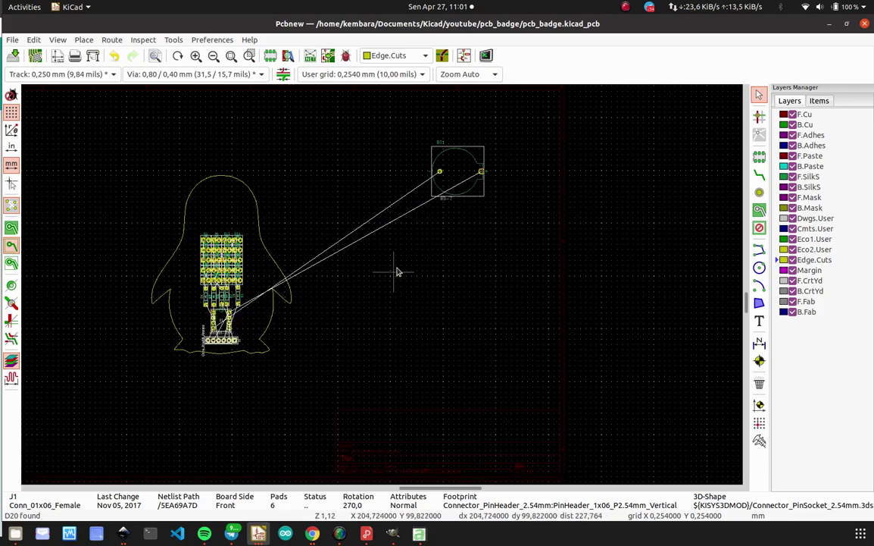
drag(469, 238, 441, 176)
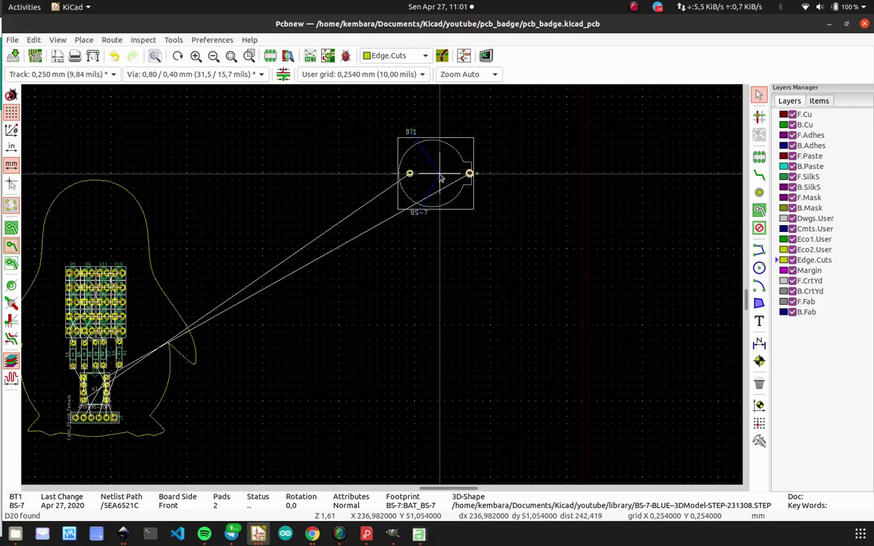
scroll(441, 175, down, 2)
scroll(384, 290, up, 6)
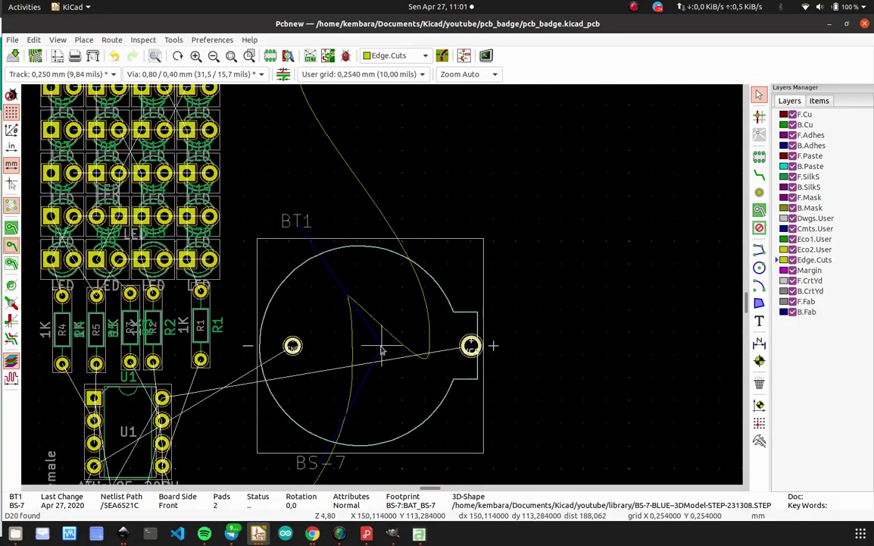
drag(523, 263, 443, 314)
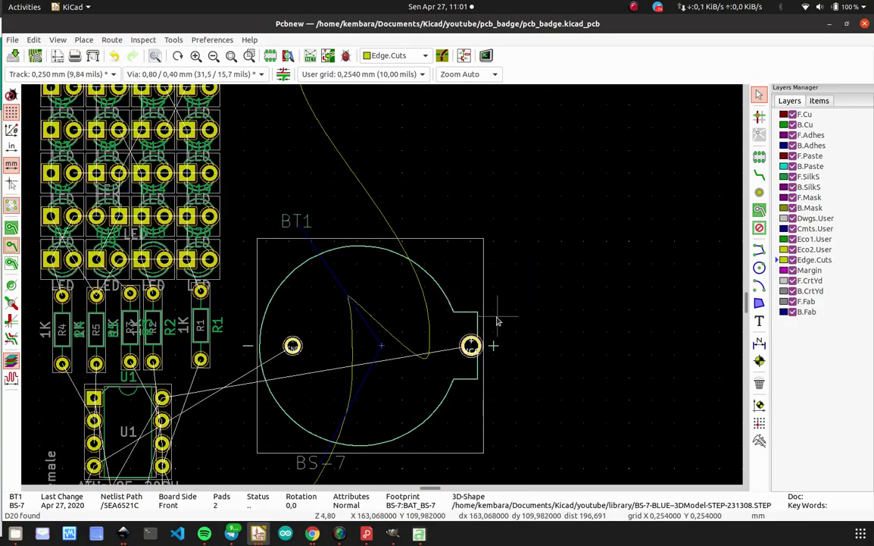
drag(508, 311, 457, 304)
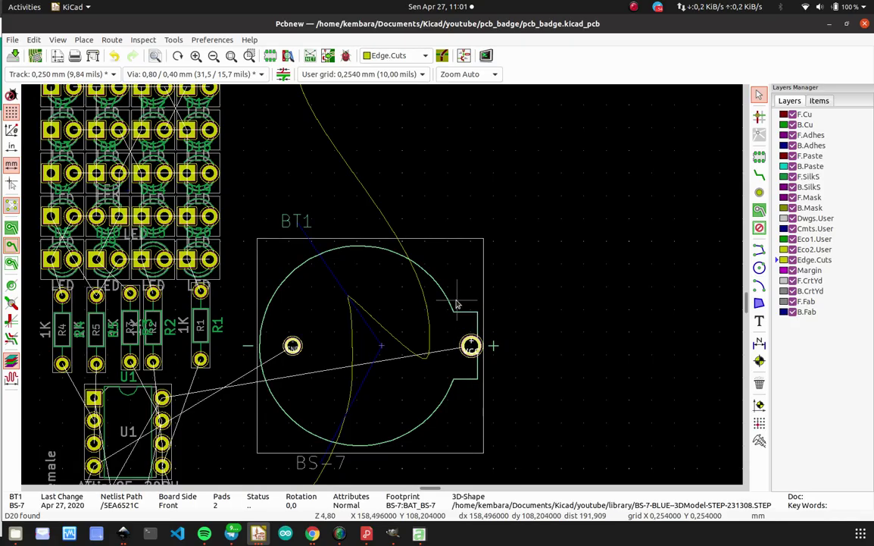
click(551, 288)
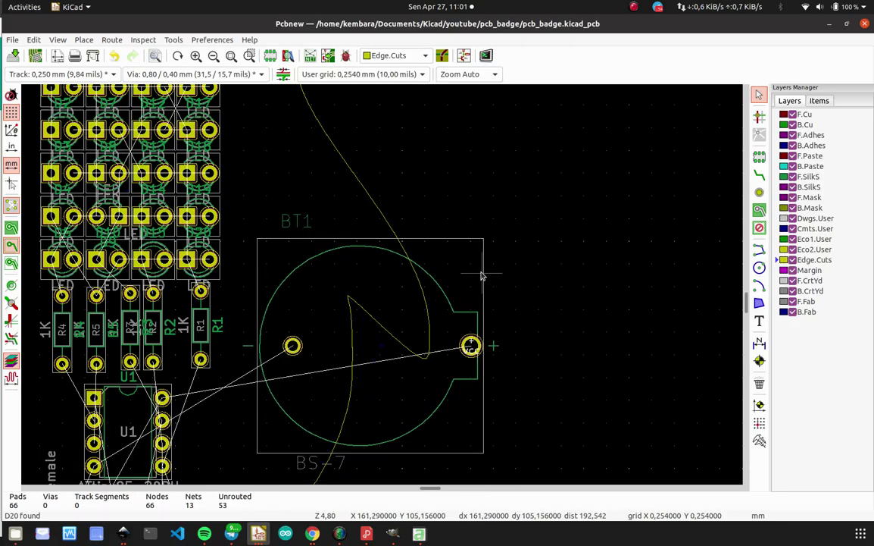
key(ctrl+s)
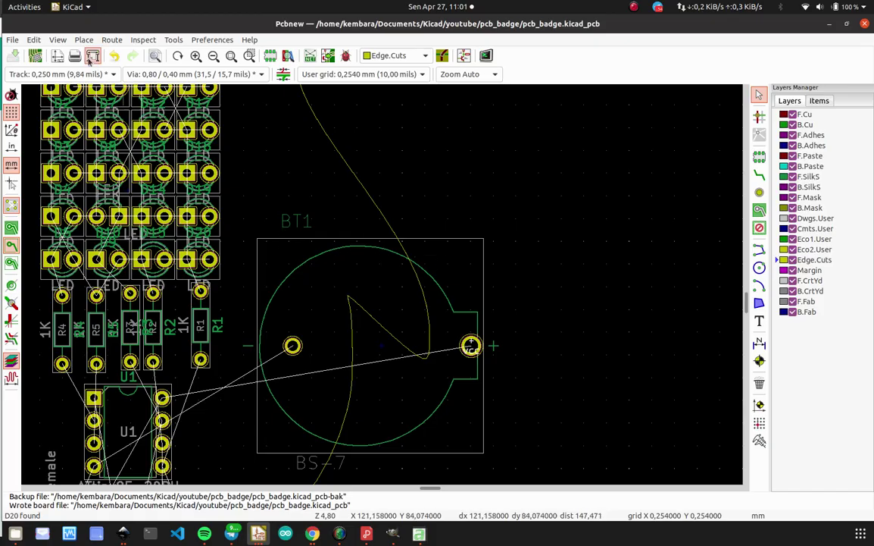
Examine the component placement and battery holder BT1 in the 3D Viewer, then close it.
click(57, 41)
click(78, 89)
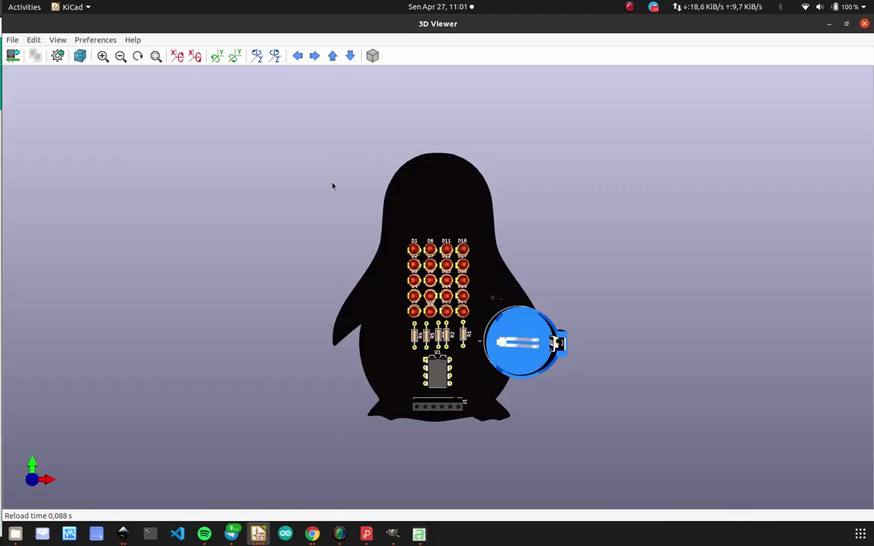
drag(473, 358, 523, 359)
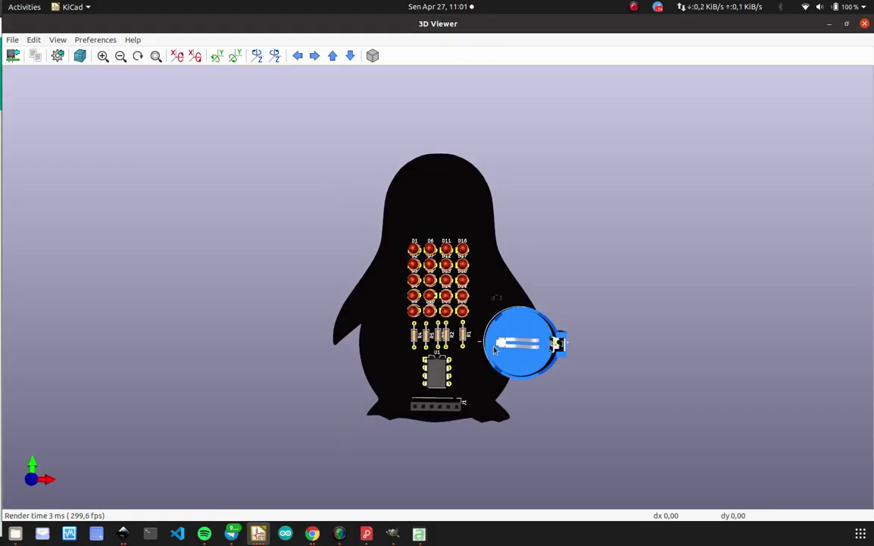
scroll(529, 345, up, 6)
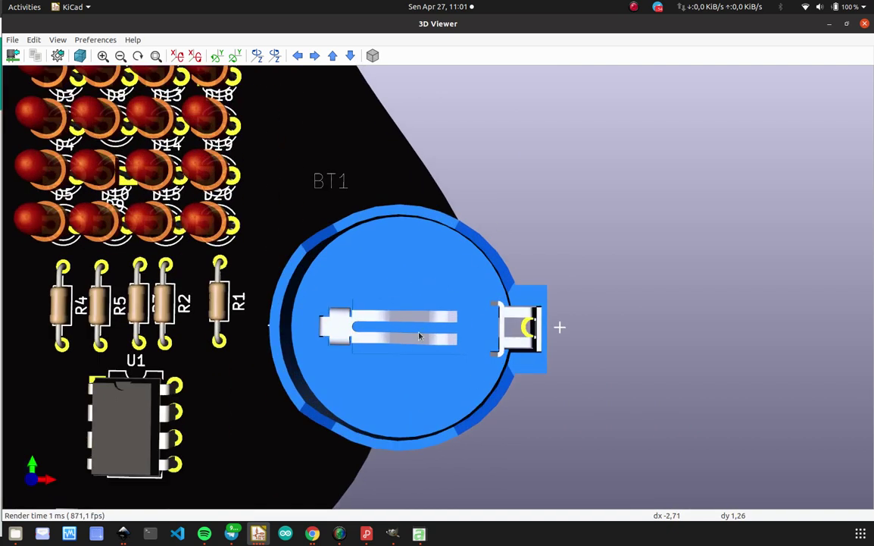
scroll(419, 336, down, 6)
scroll(401, 248, up, 3)
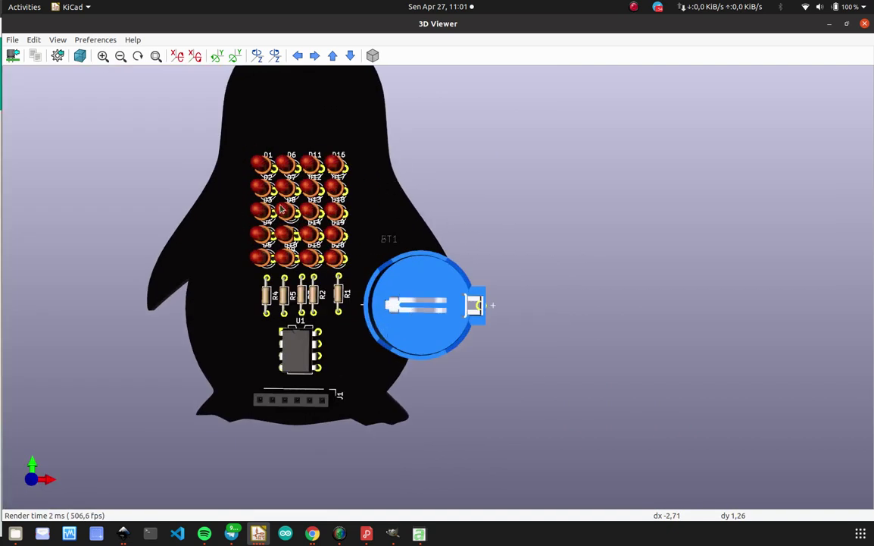
click(865, 26)
Flip battery holder BT1 to the back side of the board.
drag(491, 275, 460, 322)
right_click(459, 324)
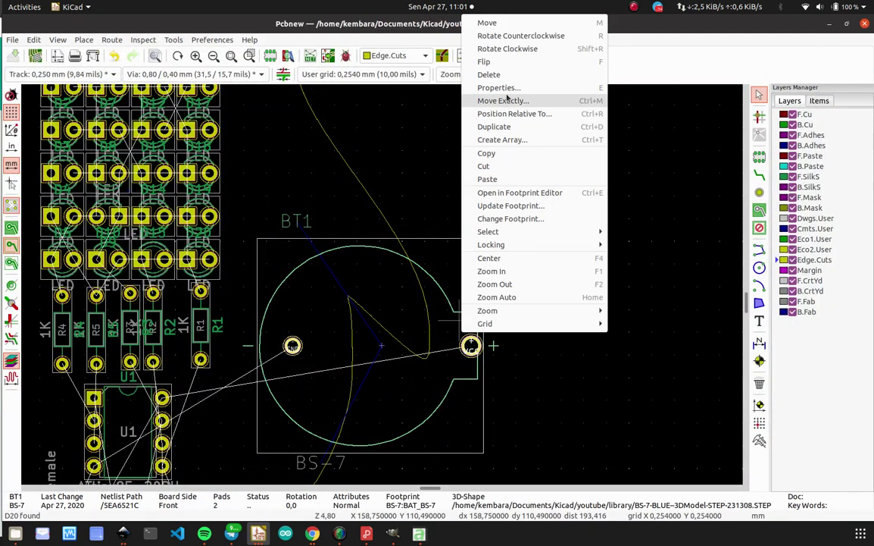
click(595, 65)
scroll(433, 387, down, 4)
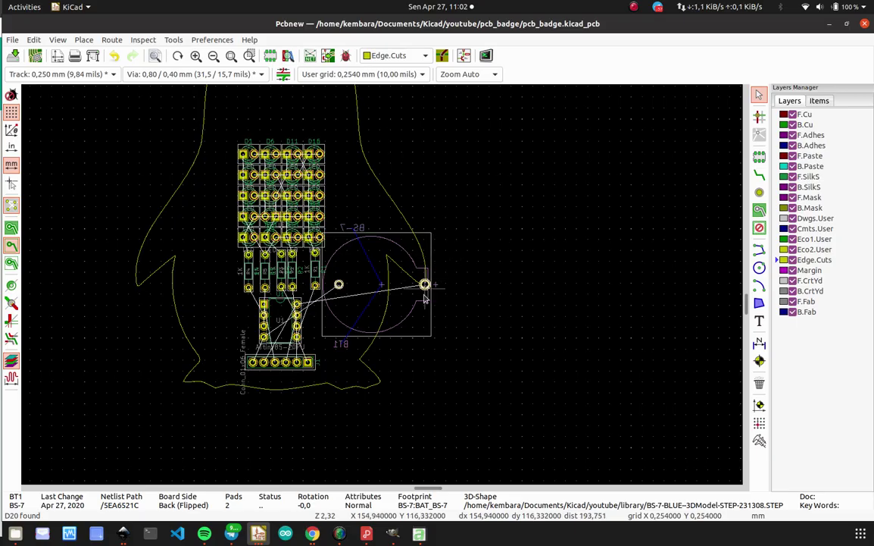
Move the flipped battery holder BT1 behind U1, between the LED grid and connector J1, and save the board.
key(m)
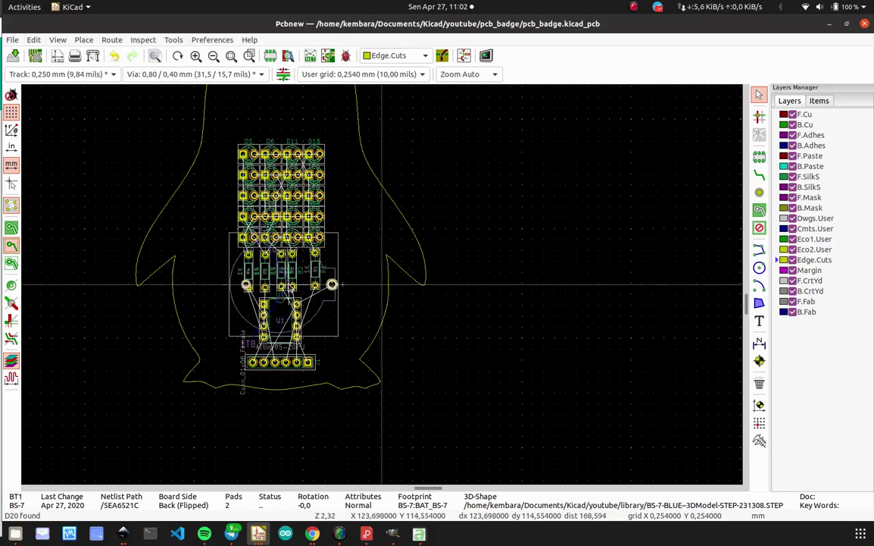
scroll(290, 286, up, 1)
scroll(445, 284, up, 2)
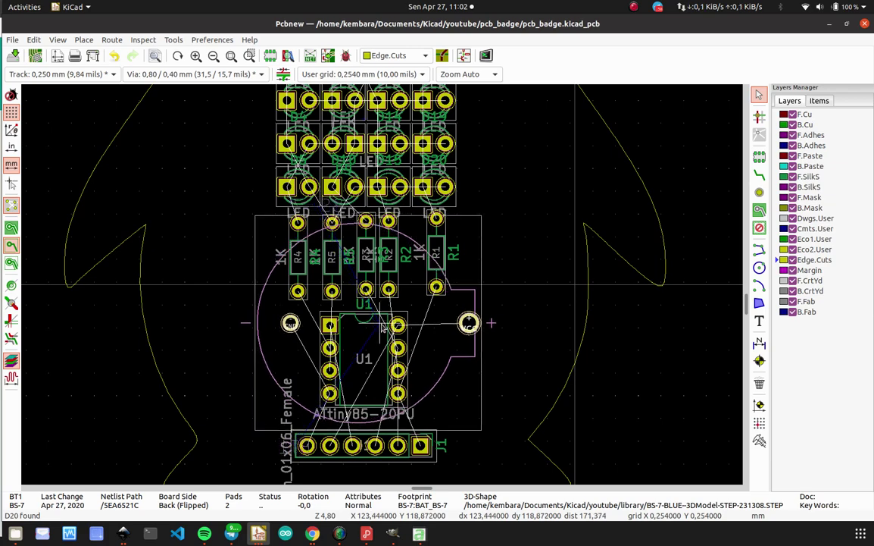
scroll(381, 326, down, 2)
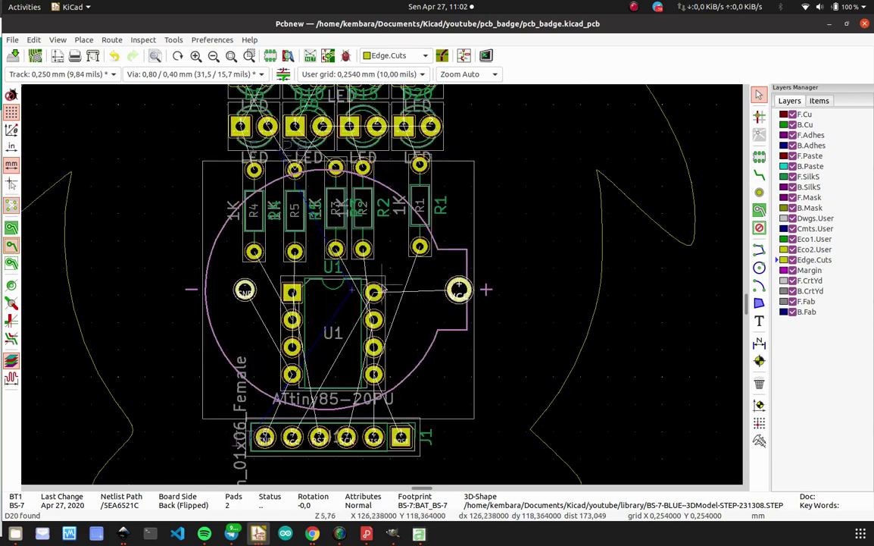
scroll(379, 291, up, 3)
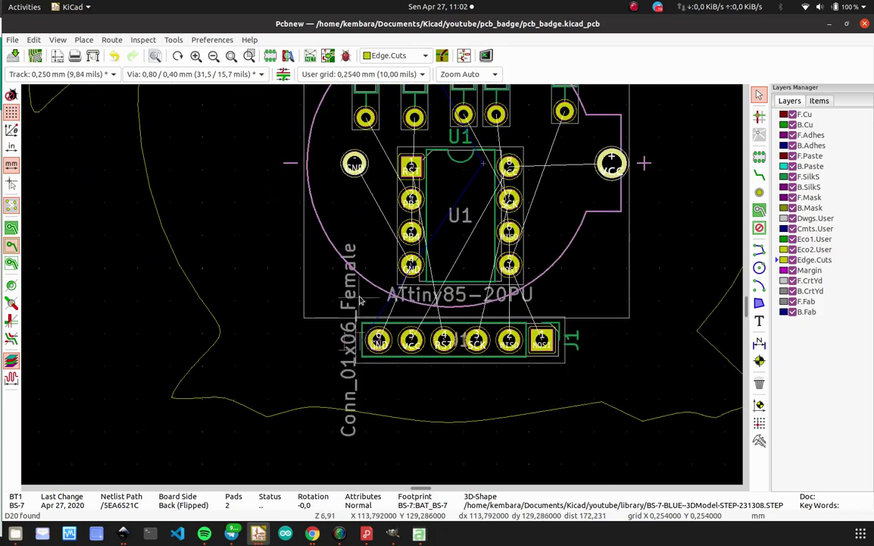
middle_drag(360, 300, 299, 339)
click(13, 61)
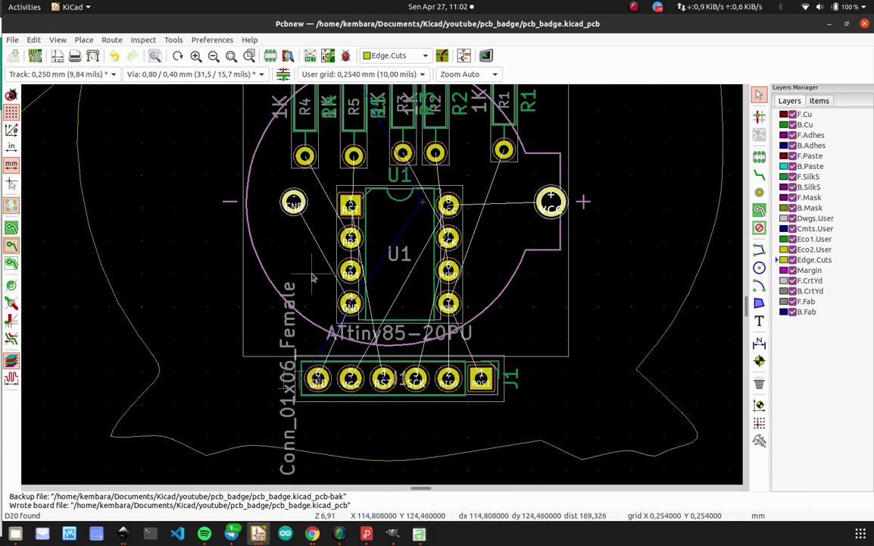
Hide the footprint values and references on the board, keeping the front footprint text shown, and return to the layer list.
scroll(379, 288, down, 3)
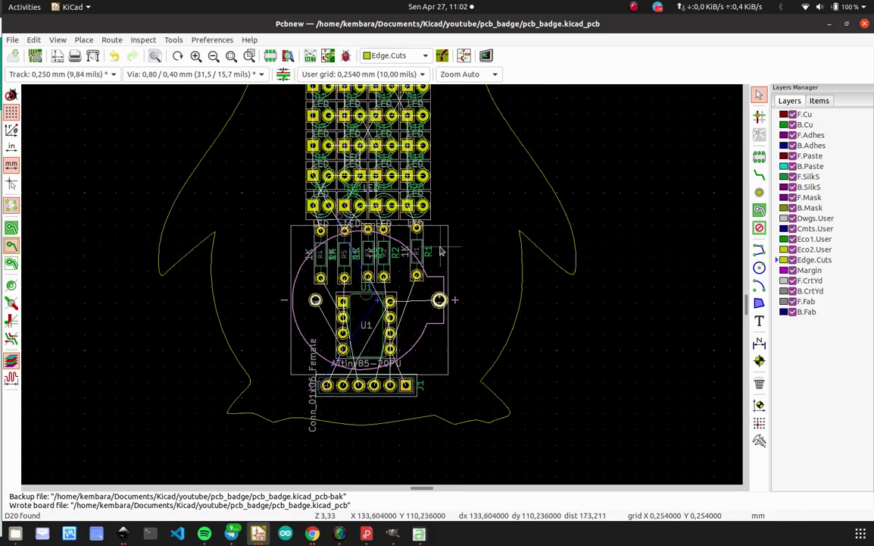
scroll(386, 287, up, 2)
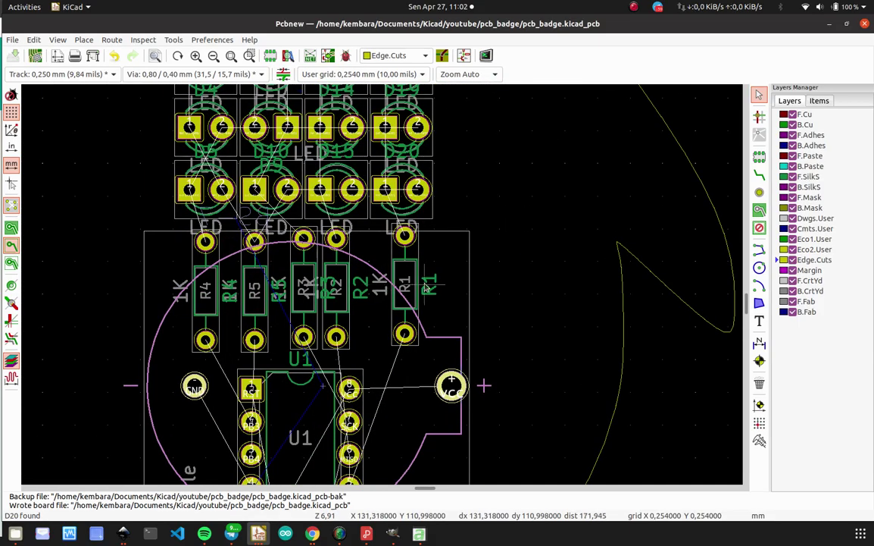
scroll(356, 282, down, 2)
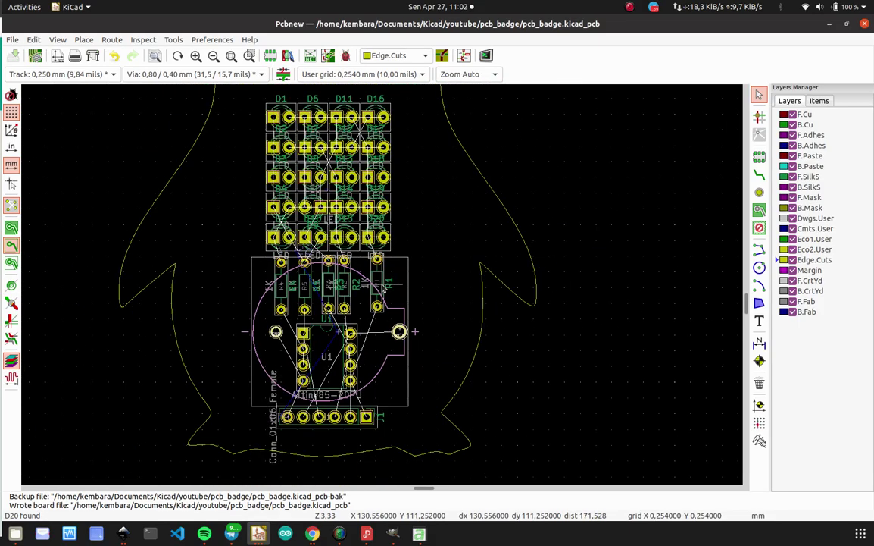
click(820, 102)
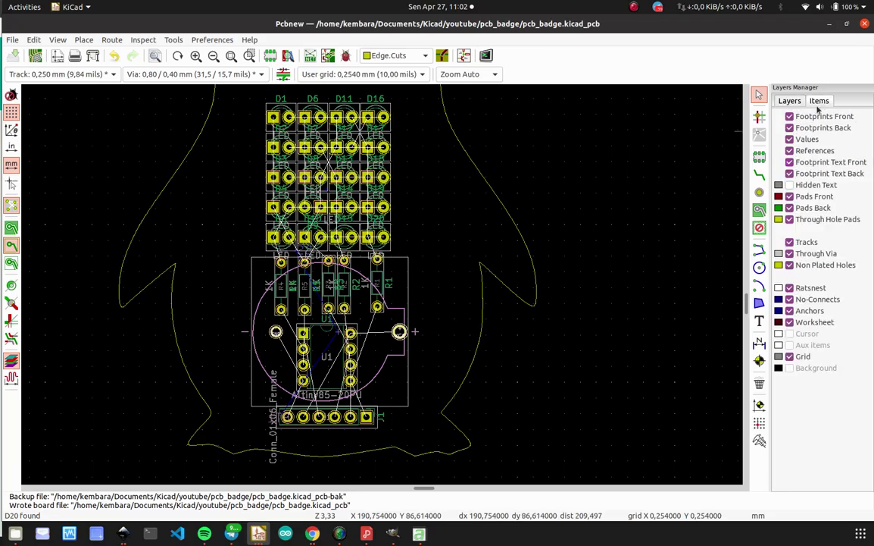
click(790, 140)
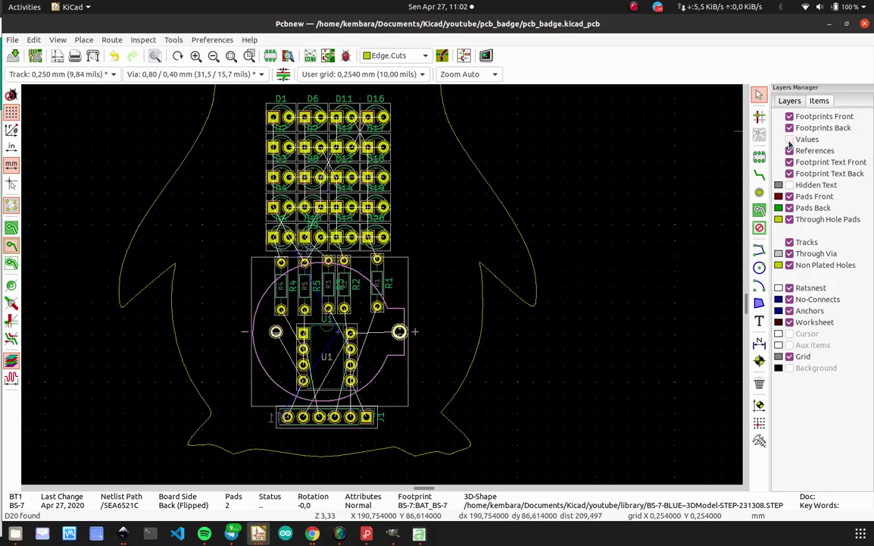
click(789, 151)
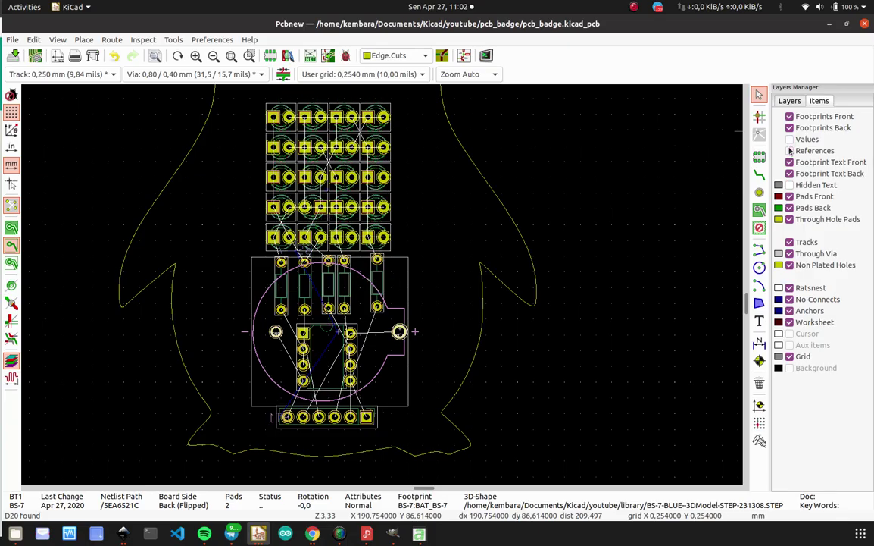
click(790, 151)
click(790, 151)
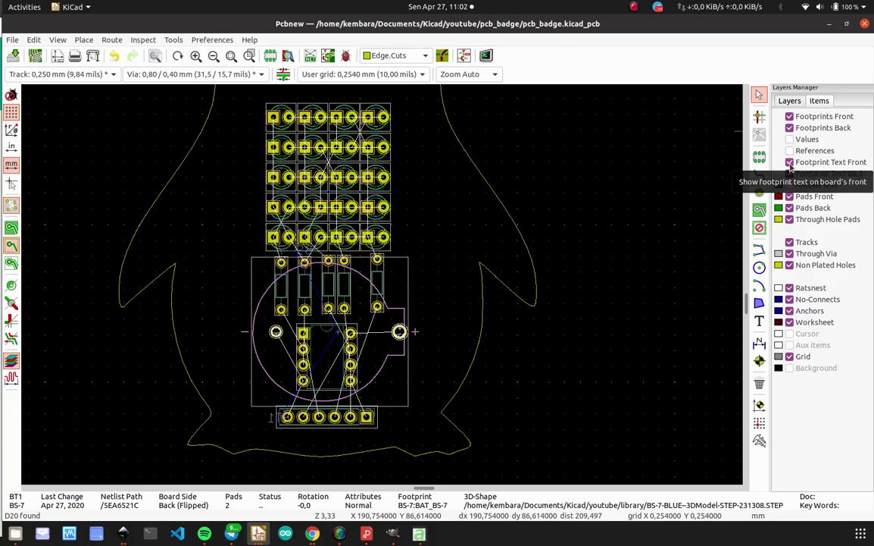
click(789, 163)
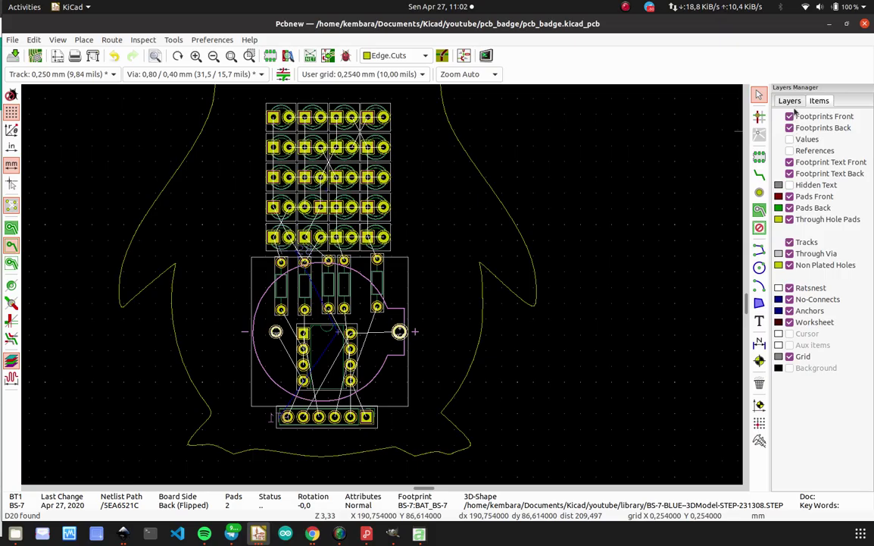
click(790, 101)
click(530, 237)
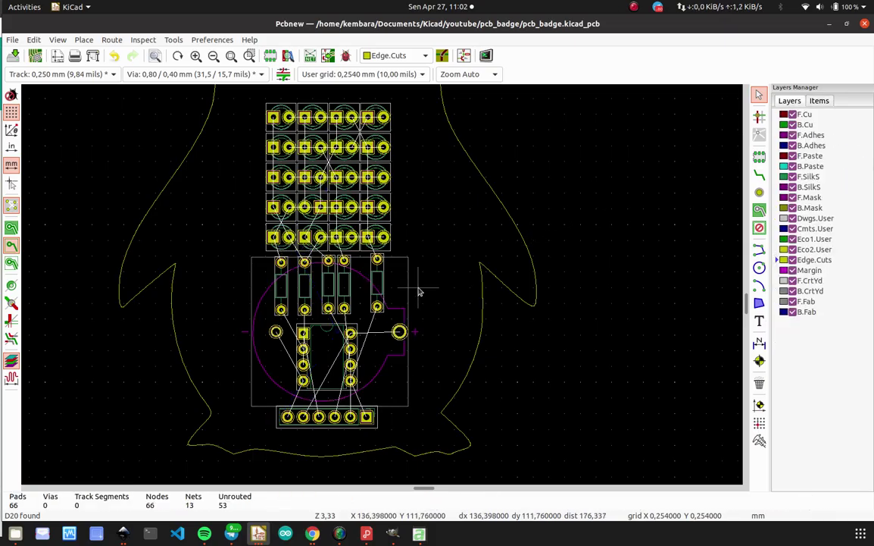
scroll(380, 289, up, 2)
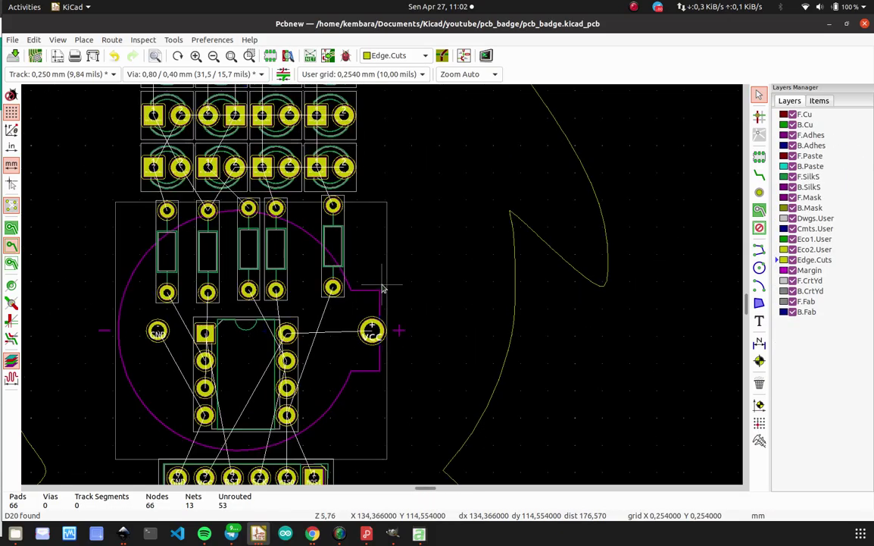
scroll(371, 331, down, 3)
scroll(395, 179, up, 2)
scroll(380, 289, down, 2)
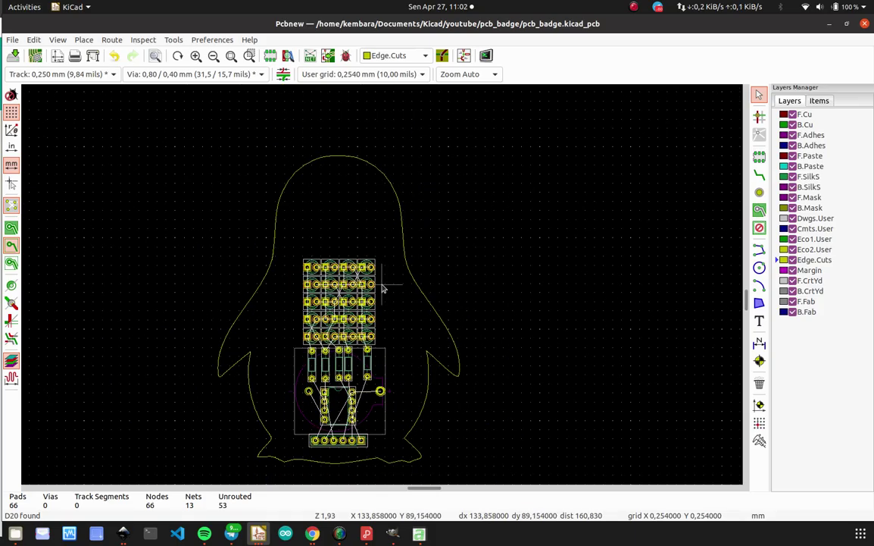
scroll(383, 289, up, 3)
scroll(383, 289, down, 2)
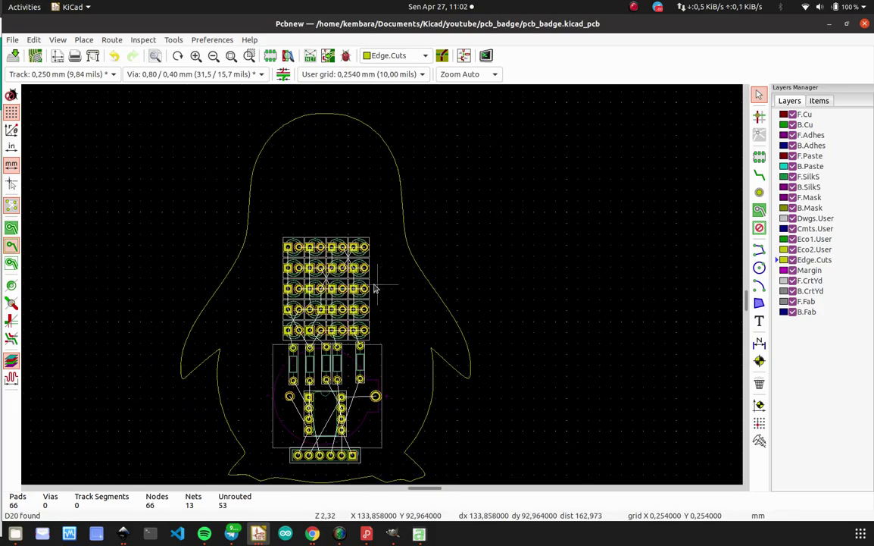
click(217, 219)
key(m)
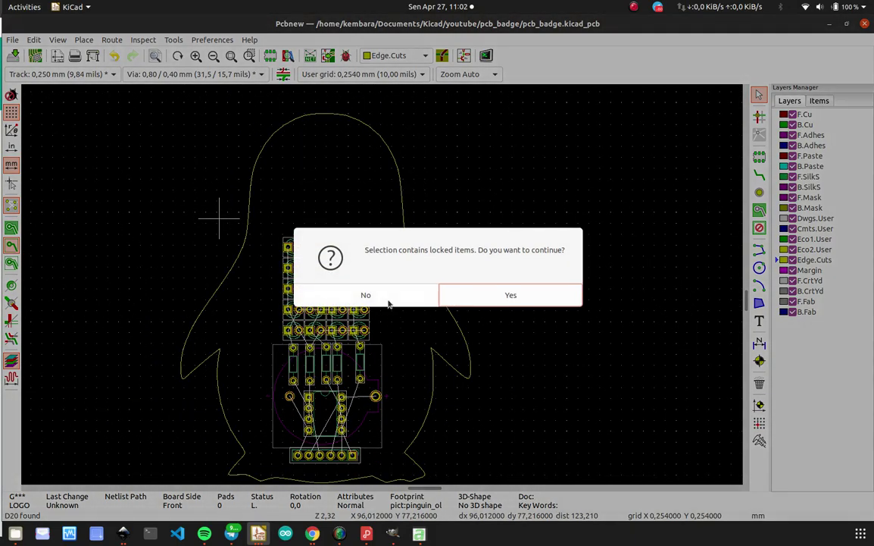
click(388, 302)
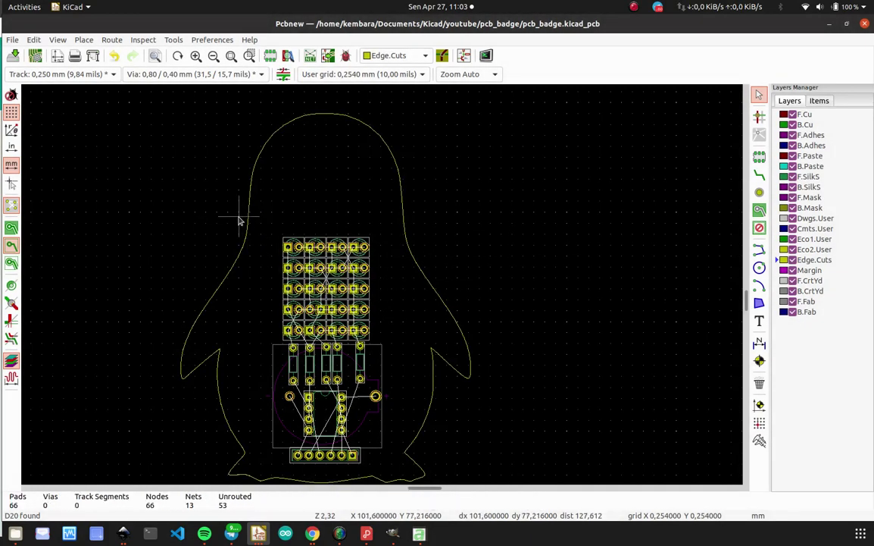
Move the whole LED grid slightly upward inside the penguin outline, leaving a gap above the resistor row.
drag(244, 225, 384, 340)
mouse_move(331, 319)
mouse_down()
mouse_move(331, 296)
mouse_move(335, 306)
mouse_up()
click(429, 286)
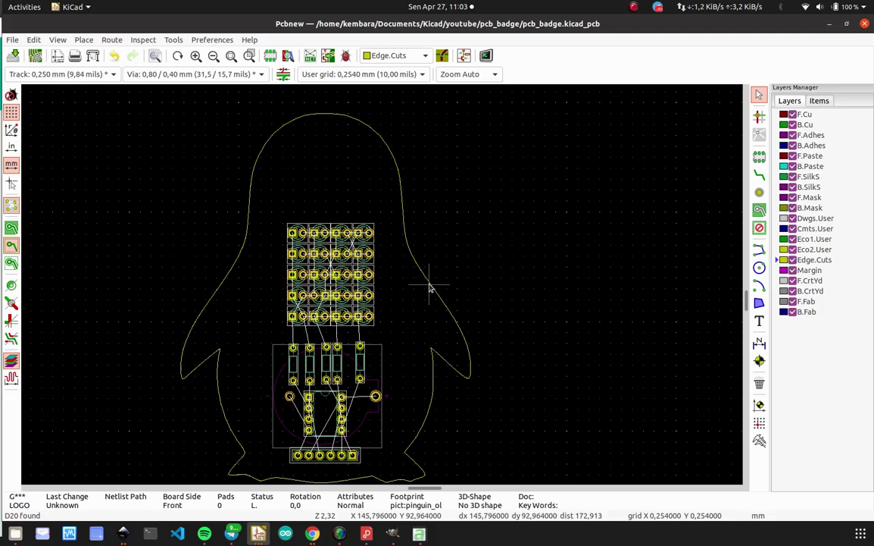
Pick up the locked penguin outline despite its lock, set it back on its original position, and save the board.
drag(434, 286, 416, 305)
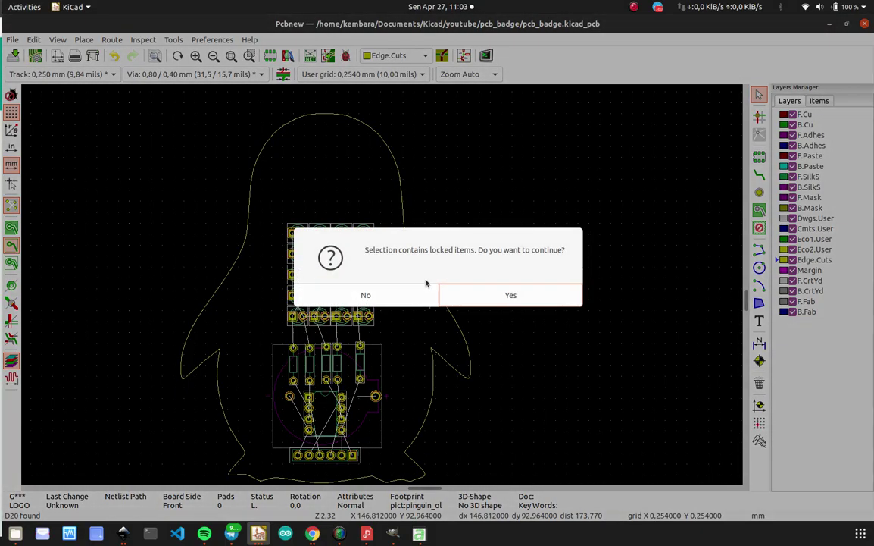
click(383, 298)
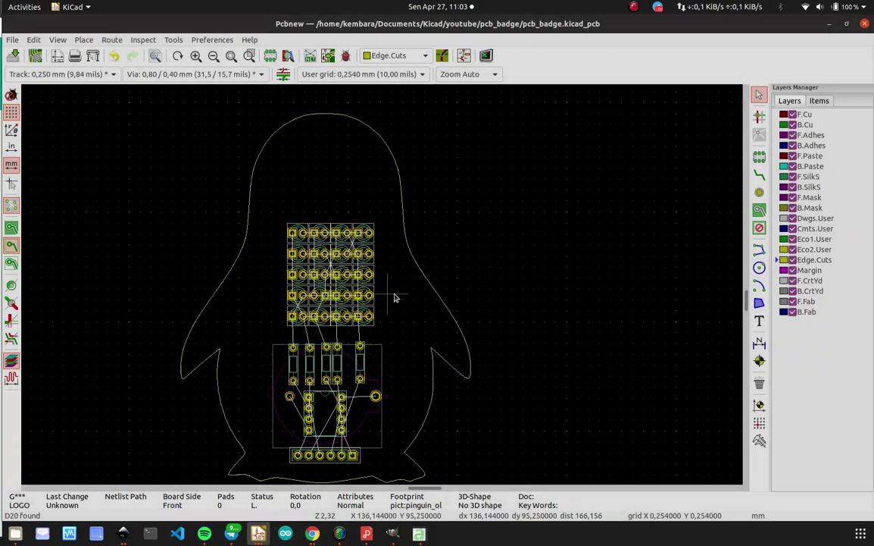
drag(458, 294, 457, 301)
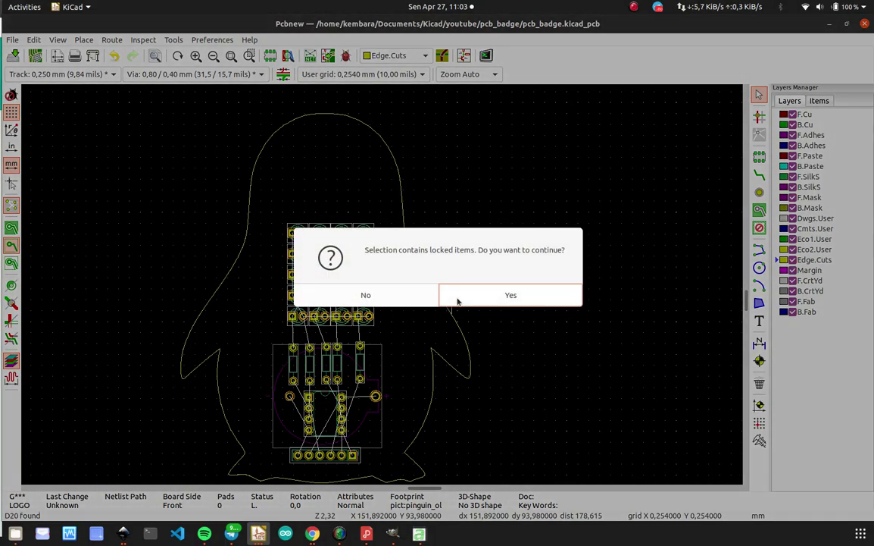
click(458, 302)
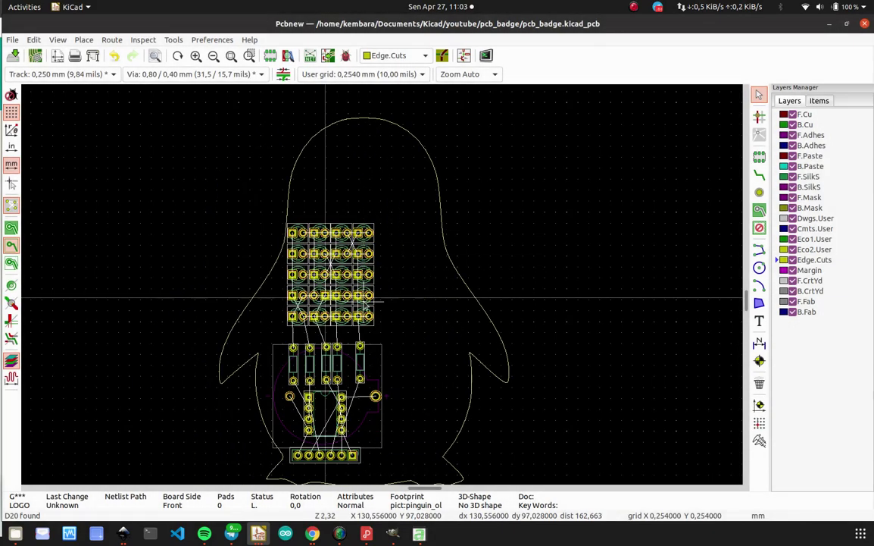
click(326, 298)
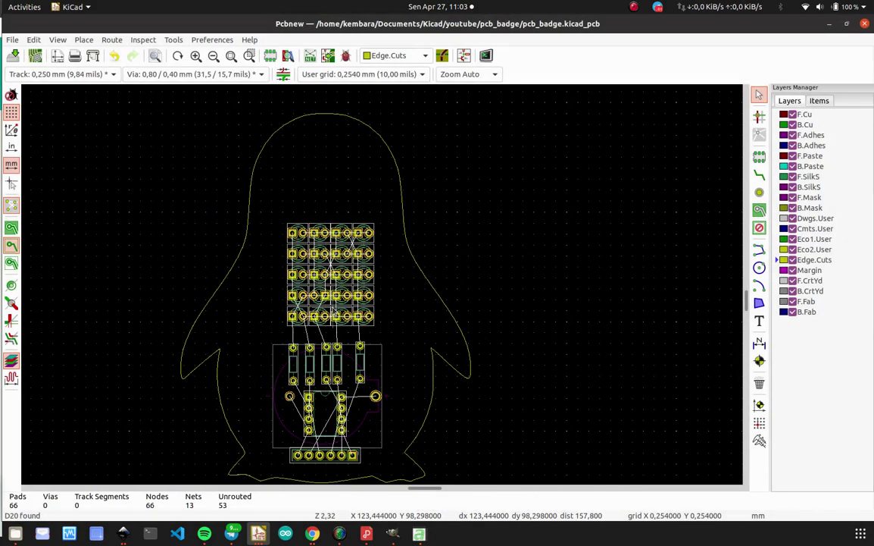
key(ctrl+s)
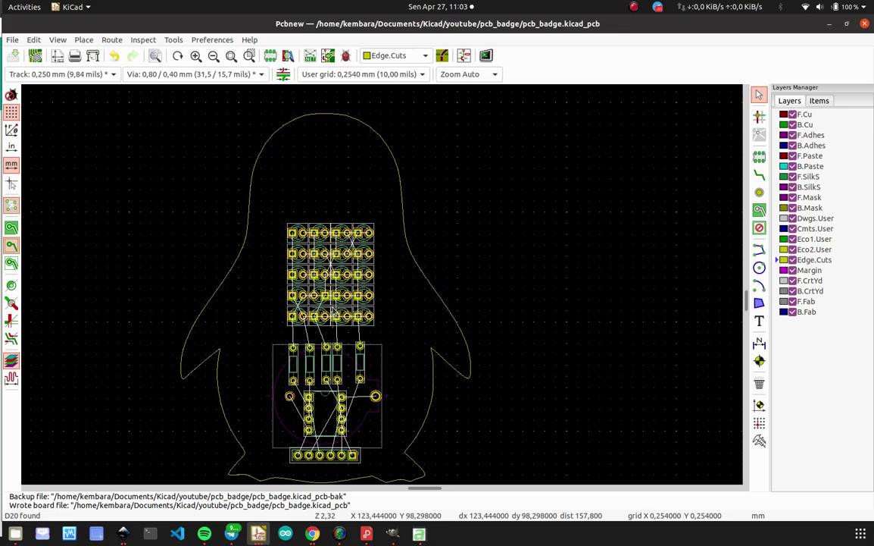
Open the 3D Viewer and inspect the back of the badge around the battery holder and LED pads.
click(58, 40)
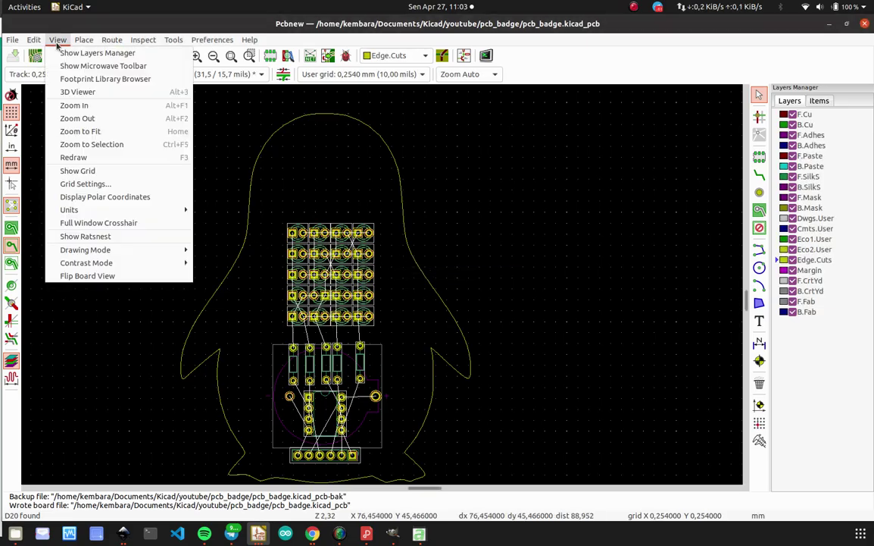
mouse_move(91, 44)
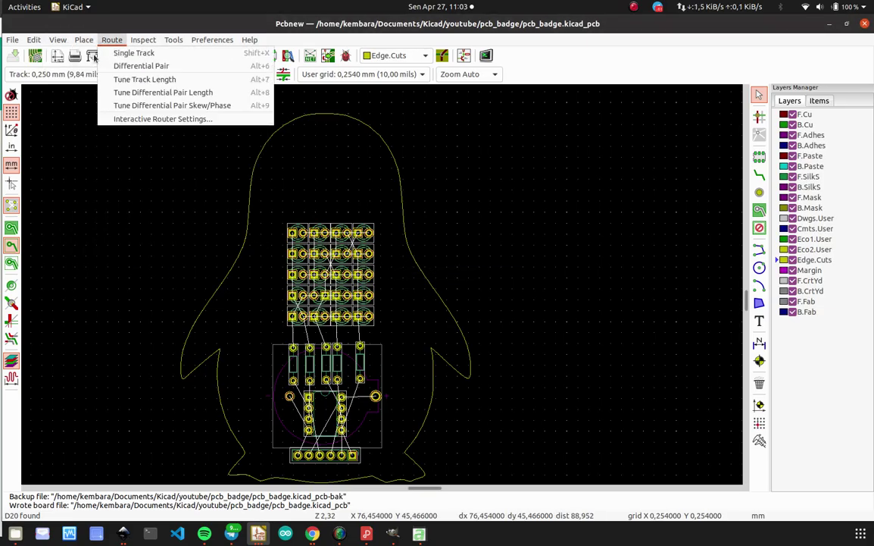
click(69, 230)
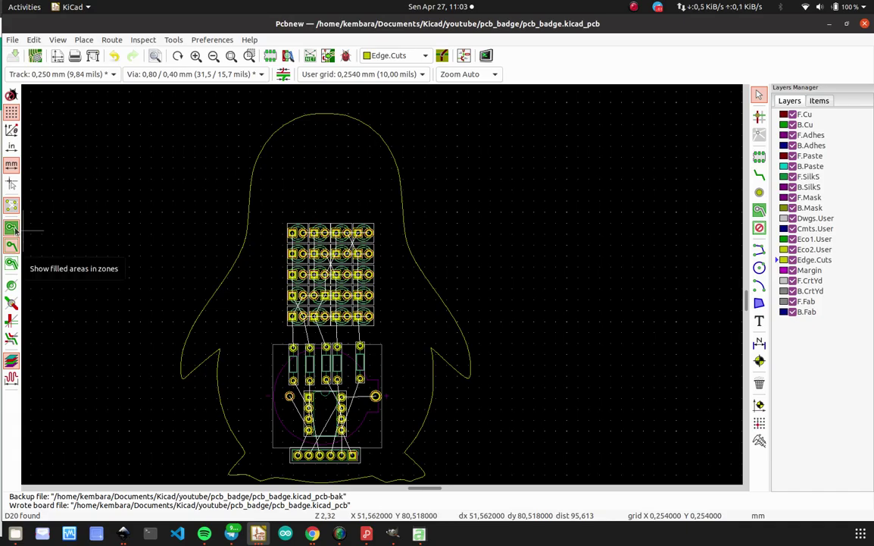
click(90, 41)
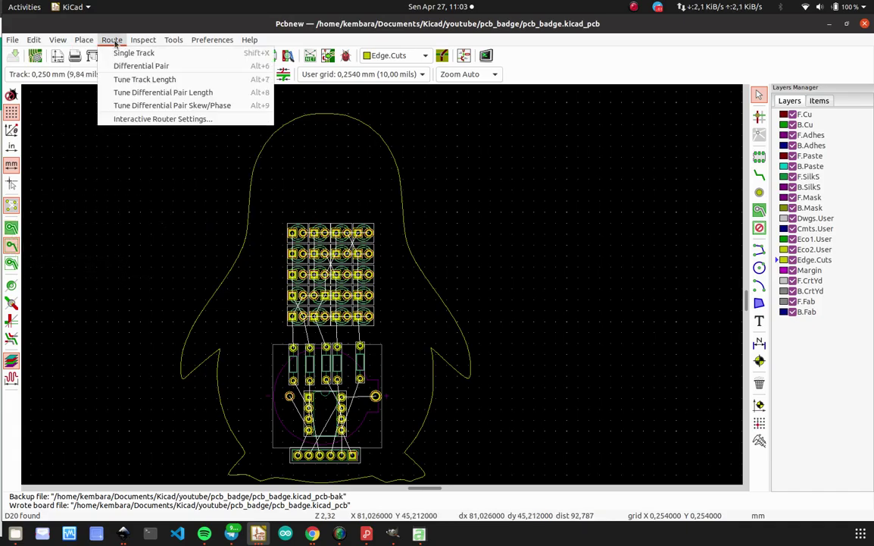
mouse_move(48, 42)
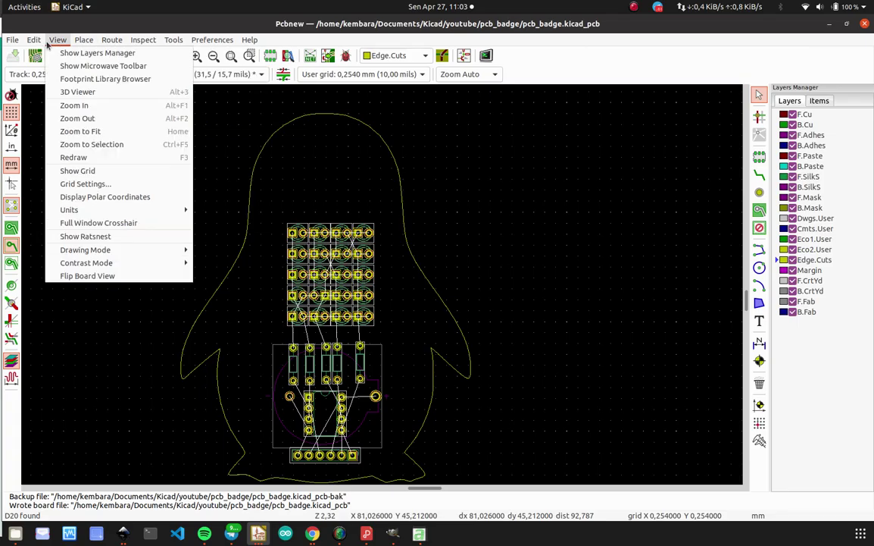
click(78, 92)
drag(347, 273, 300, 242)
scroll(441, 353, up, 4)
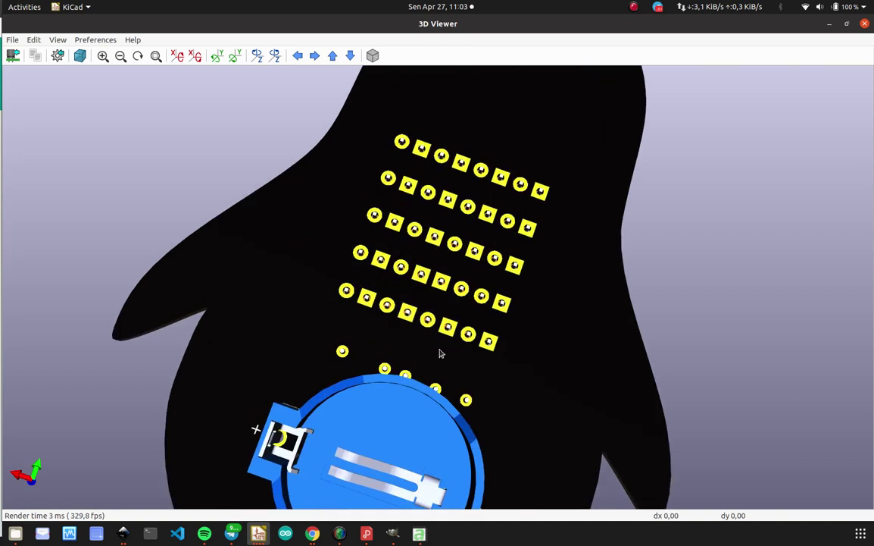
scroll(441, 353, down, 5)
drag(497, 389, 457, 322)
scroll(456, 322, up, 3)
scroll(456, 322, up, 2)
scroll(455, 322, down, 4)
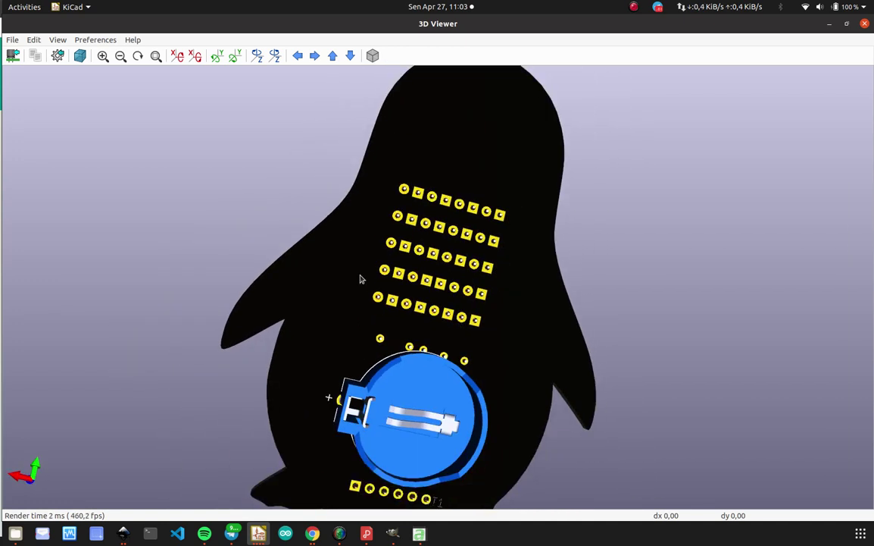
Inspect the LEDs, resistors, U1 and connector J1 on the badge's front in 3D, and close the viewer.
drag(361, 278, 473, 378)
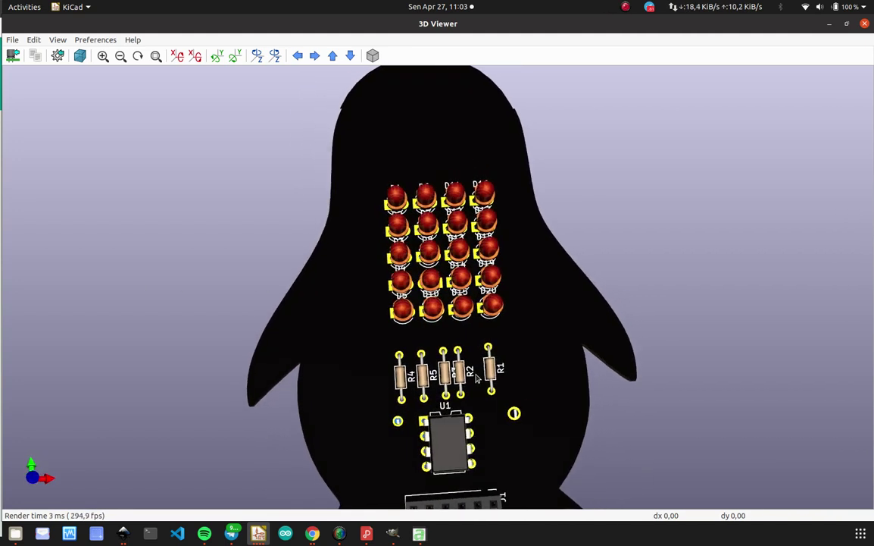
scroll(471, 380, up, 5)
middle_drag(471, 380, 463, 218)
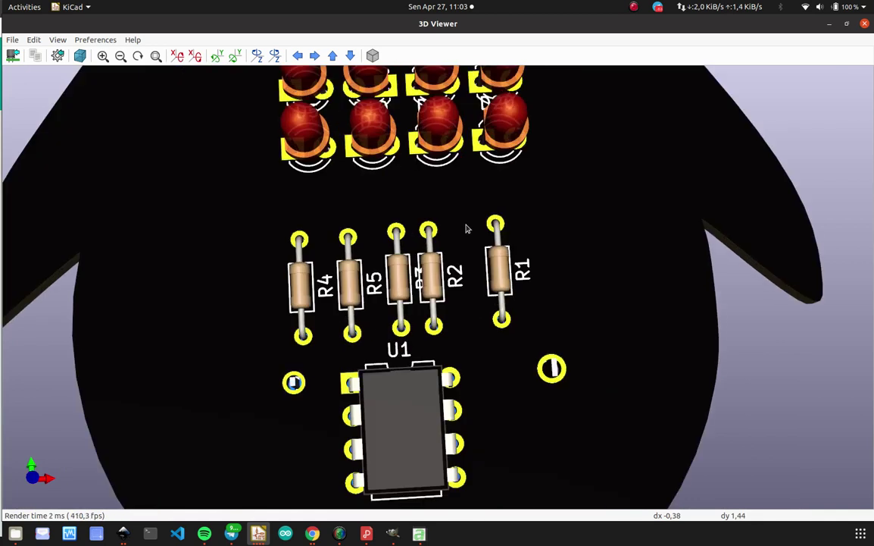
drag(467, 226, 469, 262)
scroll(475, 249, down, 5)
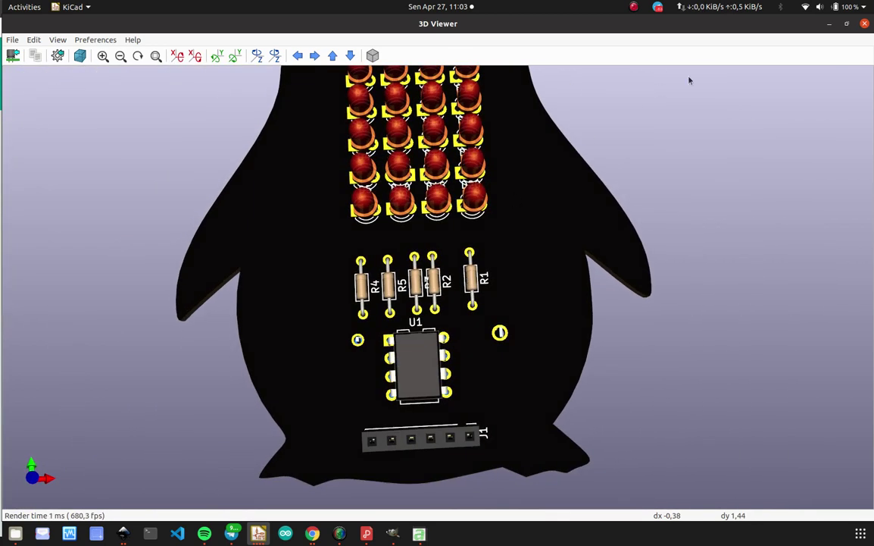
click(865, 24)
Switch to the schematic in Eeschema and generate and save its Pcbnew netlist in the default format.
scroll(381, 287, up, 5)
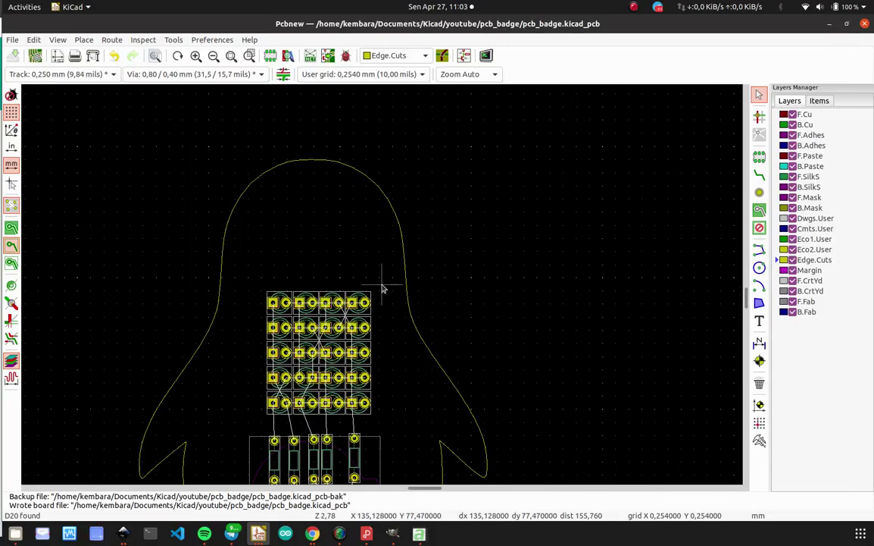
scroll(381, 288, down, 2)
scroll(382, 288, up, 2)
scroll(383, 289, down, 2)
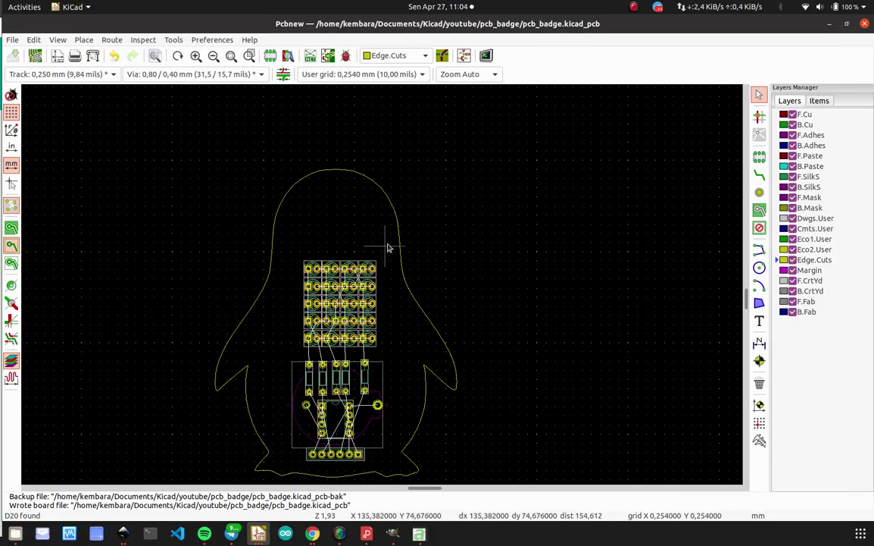
click(463, 55)
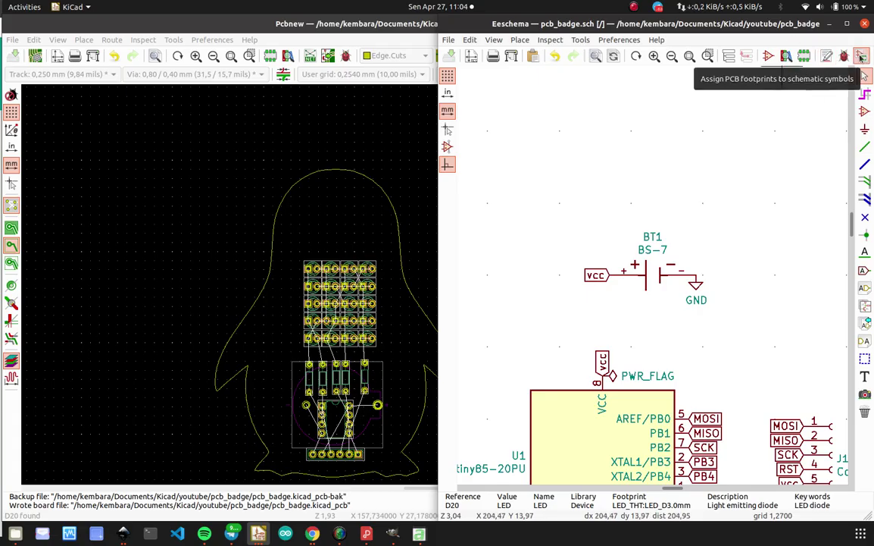
double_click(729, 21)
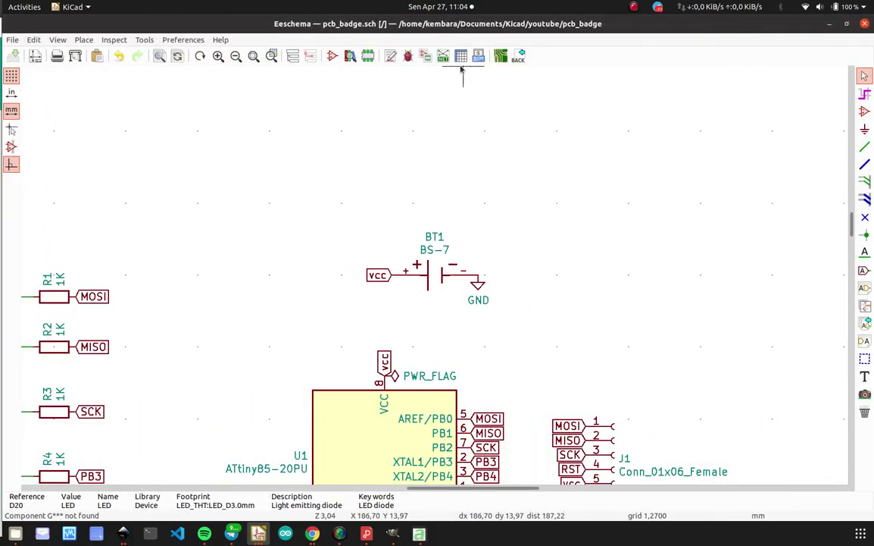
click(444, 56)
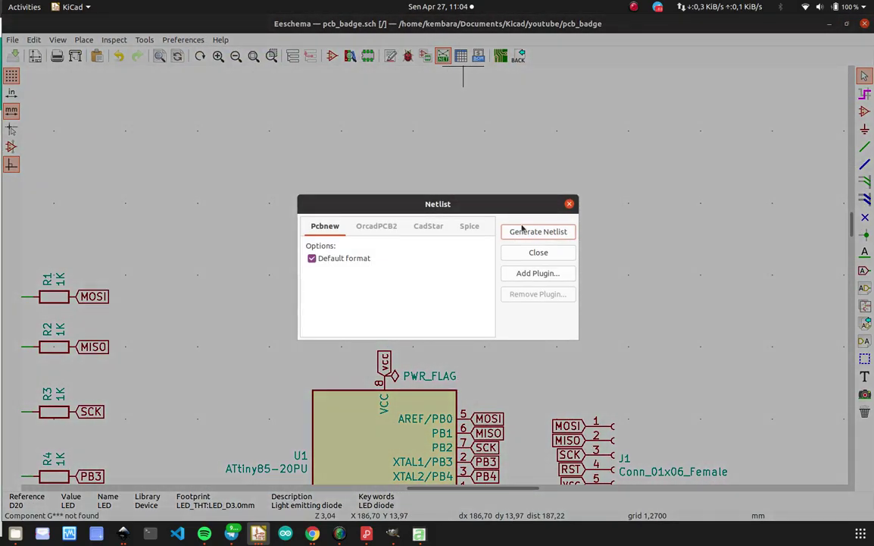
click(531, 231)
double_click(307, 135)
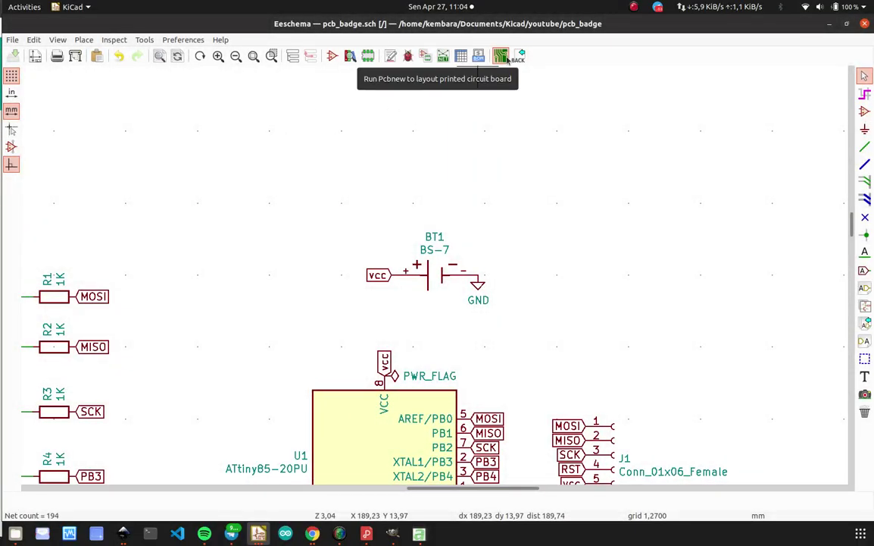
Return to Pcbnew and update the PCB from the schematic, keeping existing symbol to footprint associations.
click(505, 59)
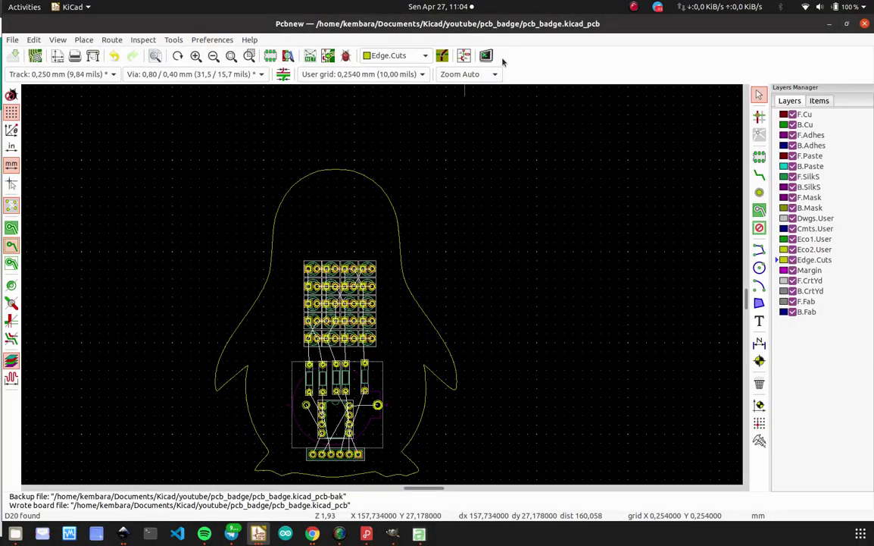
click(327, 55)
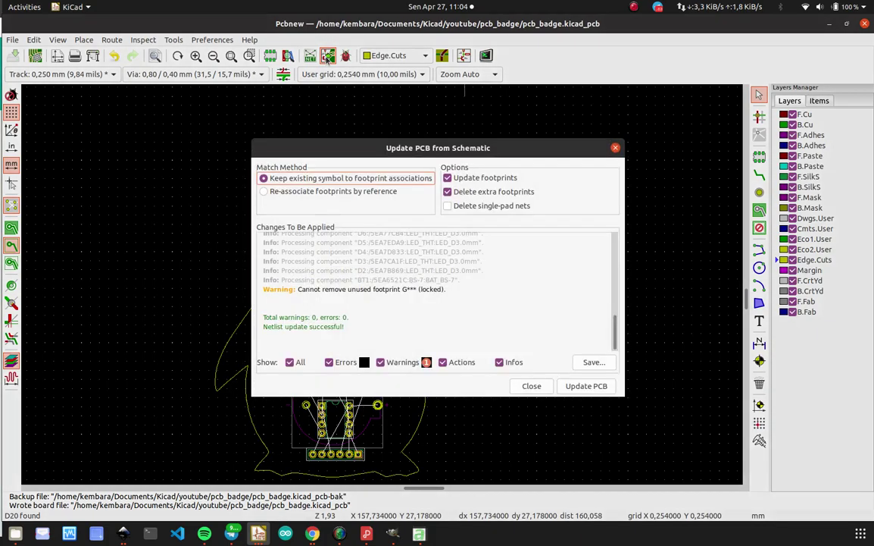
click(581, 386)
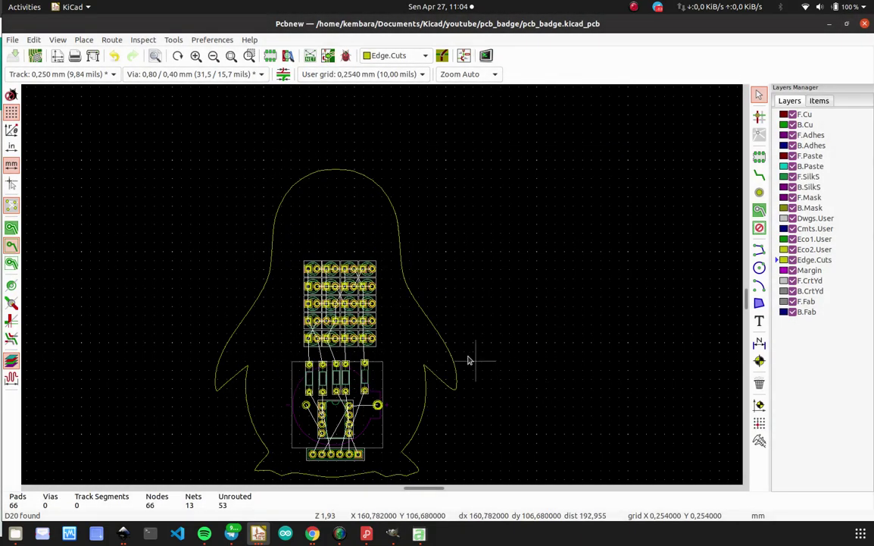
scroll(381, 288, up, 2)
scroll(382, 289, down, 1)
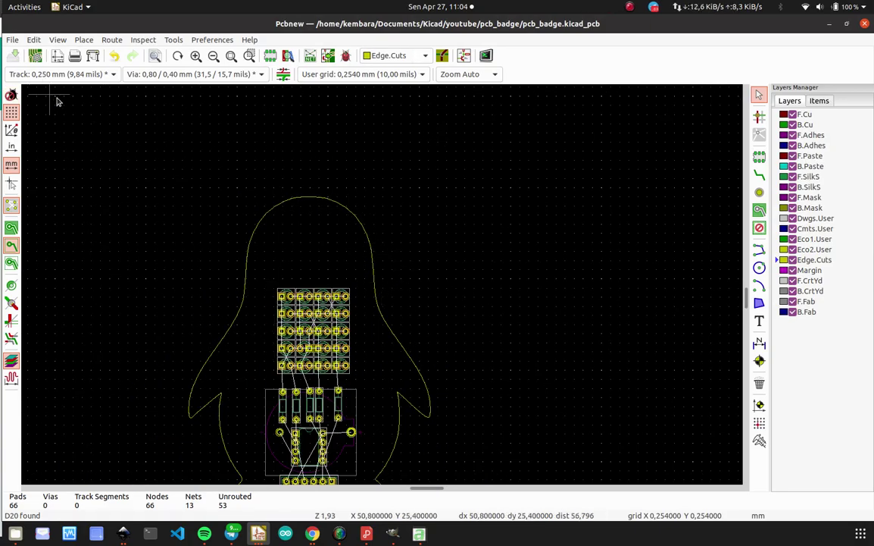
scroll(351, 329, down, 2)
scroll(383, 289, up, 4)
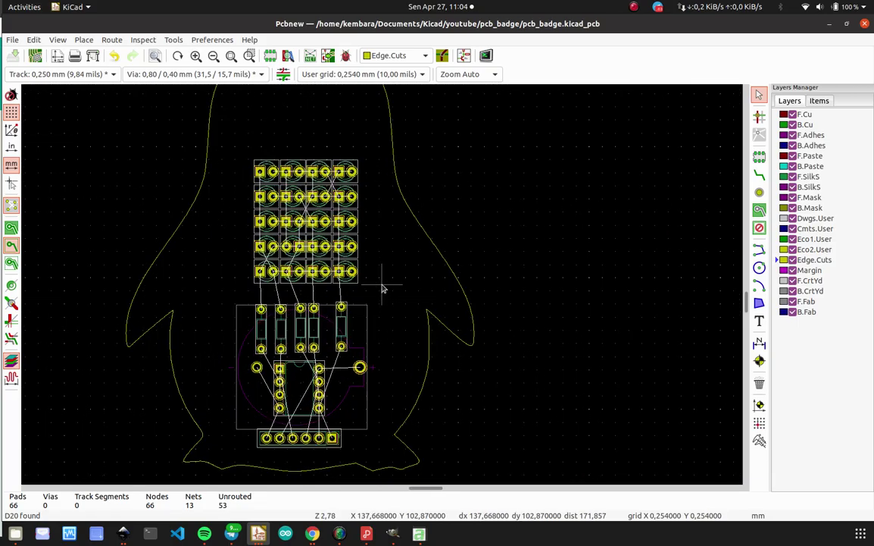
scroll(383, 288, down, 2)
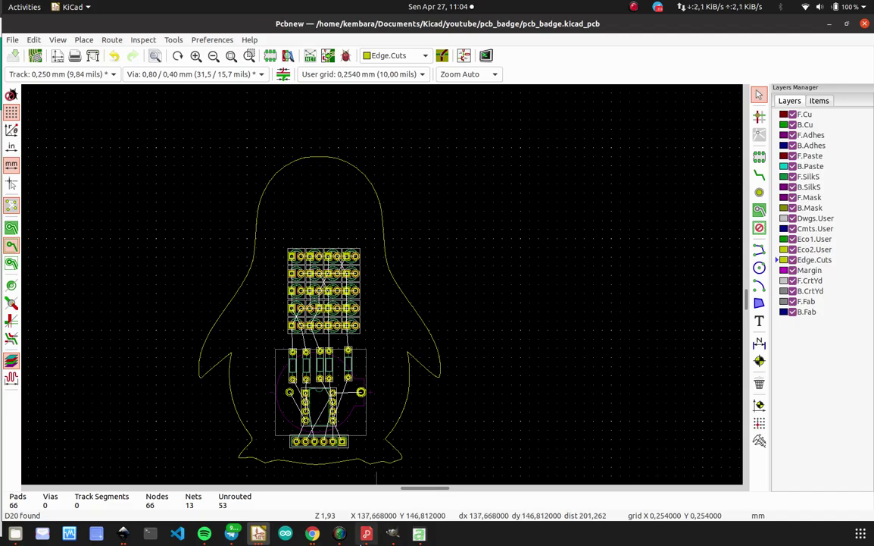
Switch to pinguin.svg in Inkscape and deselect the penguin's paths.
click(127, 535)
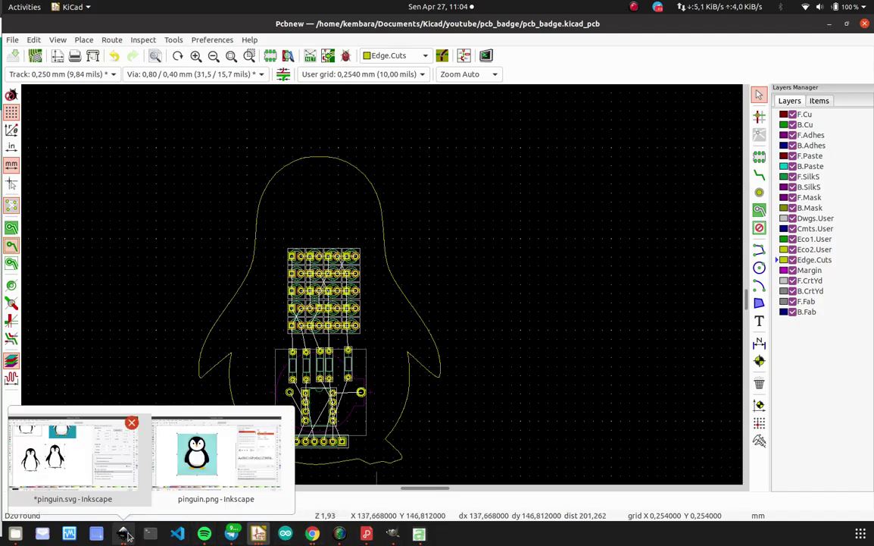
click(87, 470)
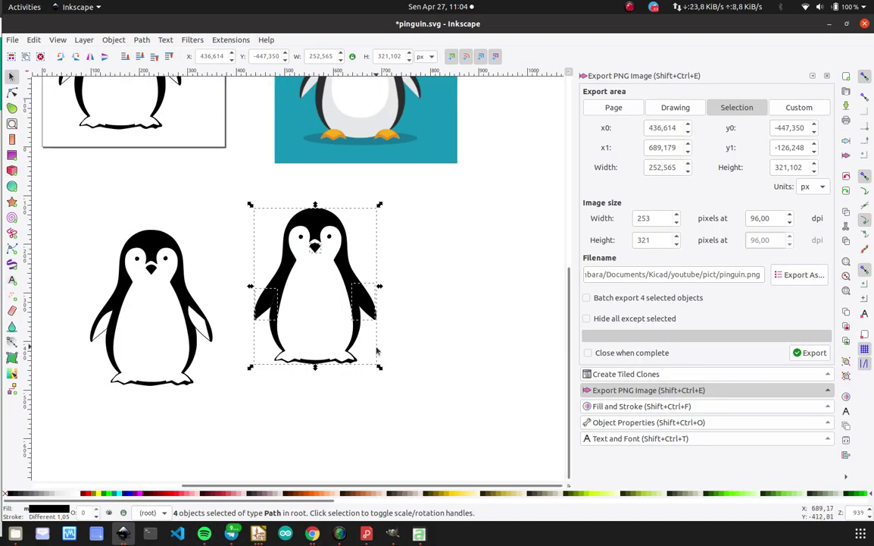
click(434, 326)
ctrl+scroll(434, 325, up, 3)
ctrl+scroll(364, 325, down, 3)
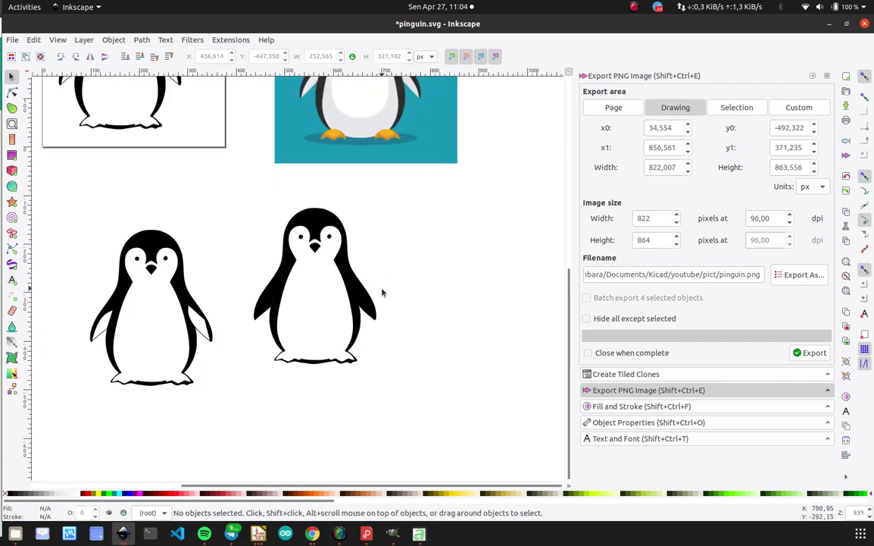
Examine the black-and-white penguin with the solid black wings up close in pinguin.svg.
key(alt+Tab)
key(alt+Tab)
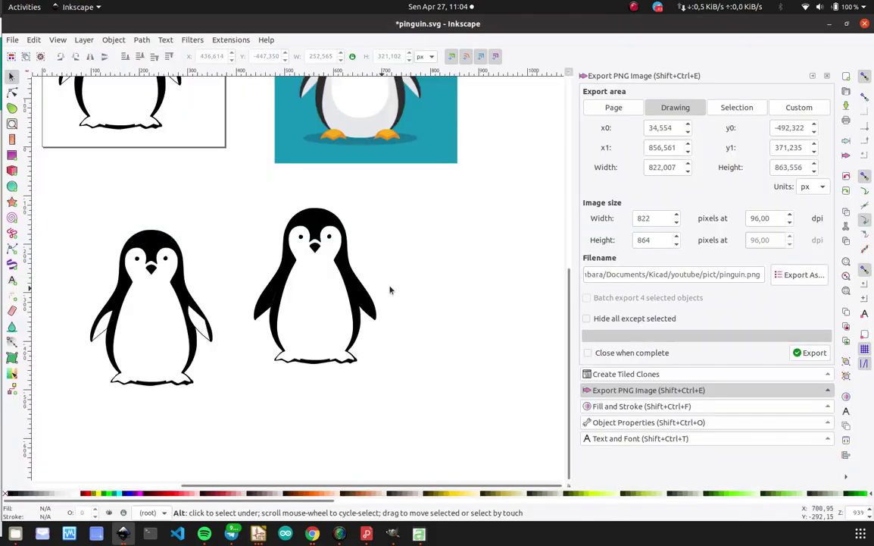
key(alt+Tab)
key(alt+Tab)
key(alt+Tab)
key(alt+Tab)
ctrl+scroll(331, 273, up, 2)
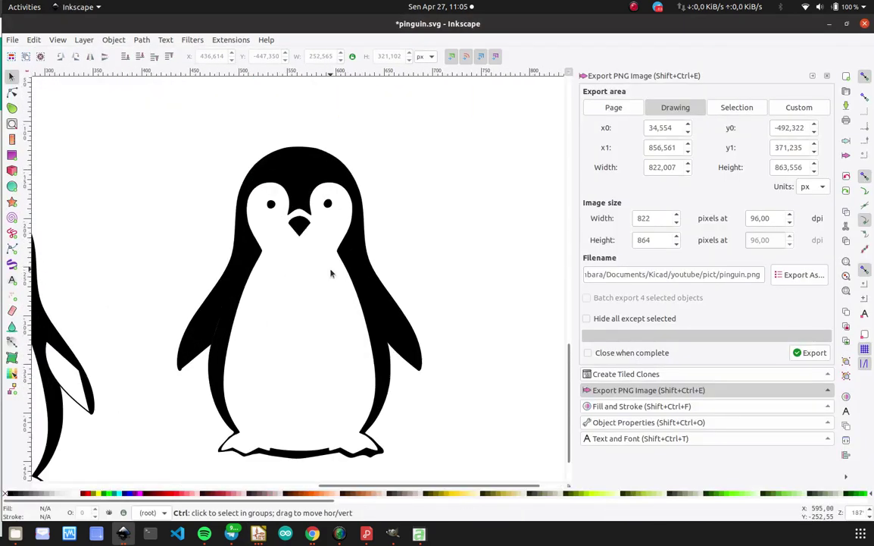
ctrl+scroll(330, 274, down, 2)
ctrl+scroll(330, 273, up, 2)
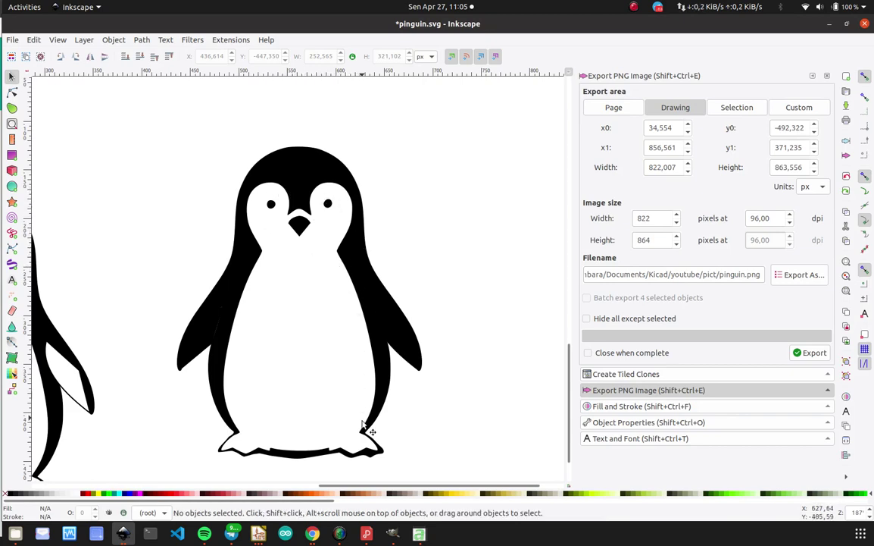
Compare the penguin body path with pinguin_ol.png in the Bitmap to Component Converter, and return to Inkscape with nothing selected.
click(231, 305)
click(419, 534)
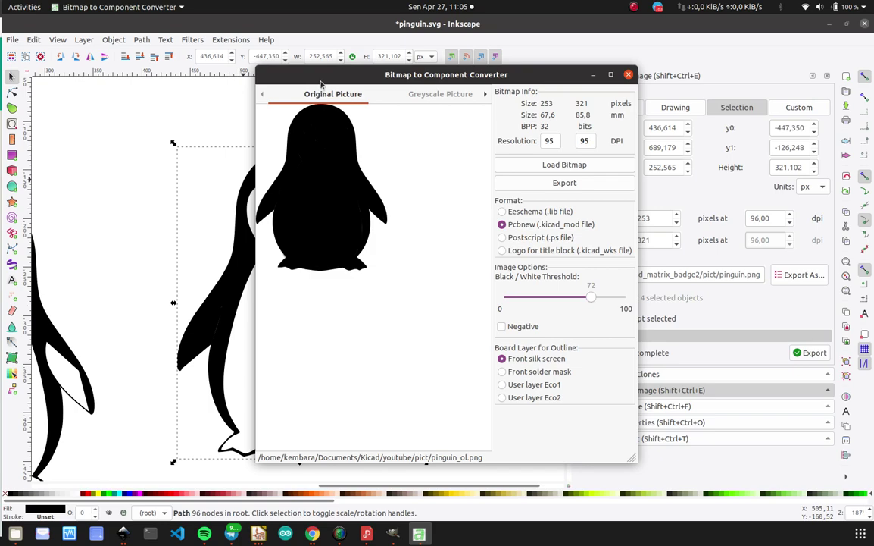
drag(321, 83, 459, 101)
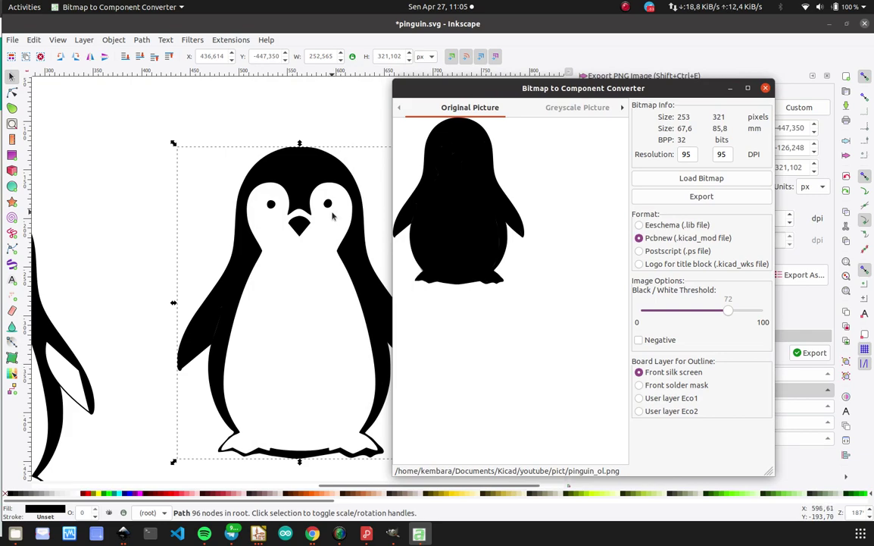
click(150, 213)
click(367, 285)
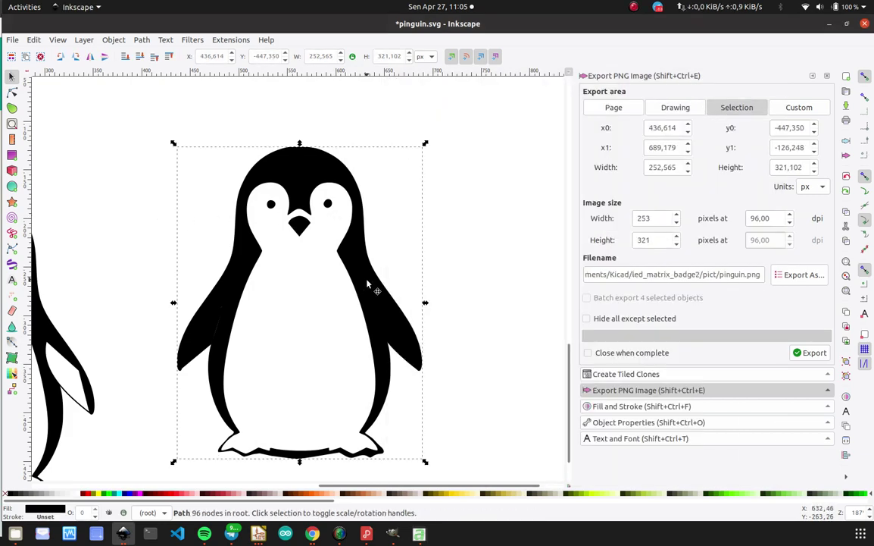
click(442, 283)
Switch to GIMP and undo the earlier fills on the penguin image and its background layer.
click(393, 532)
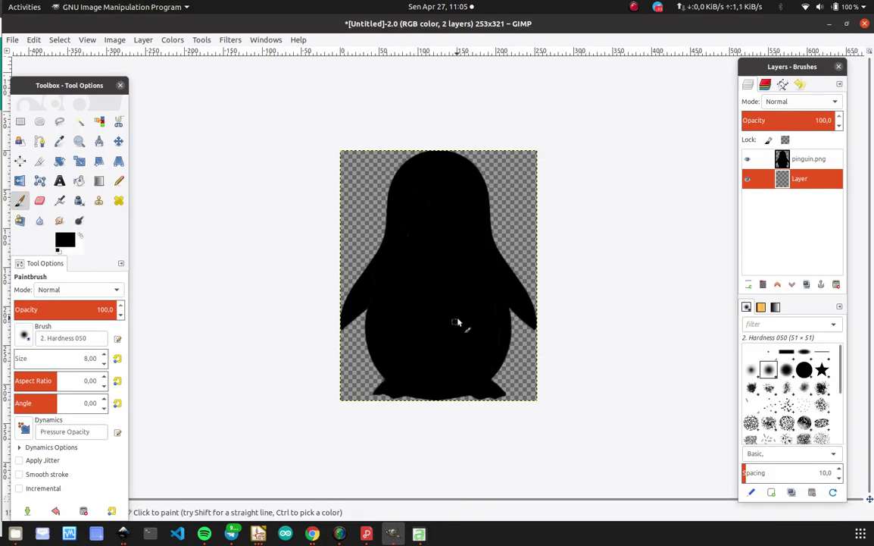
key(ctrl+period)
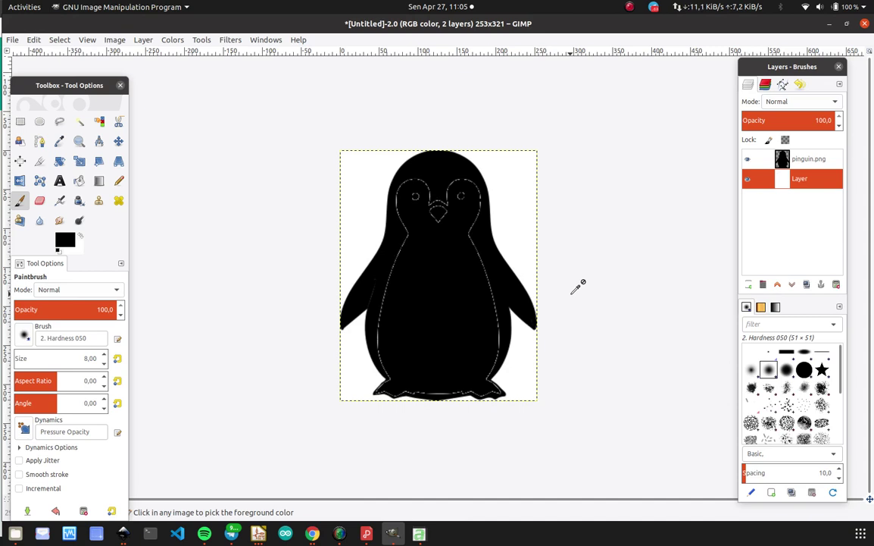
key(ctrl+z)
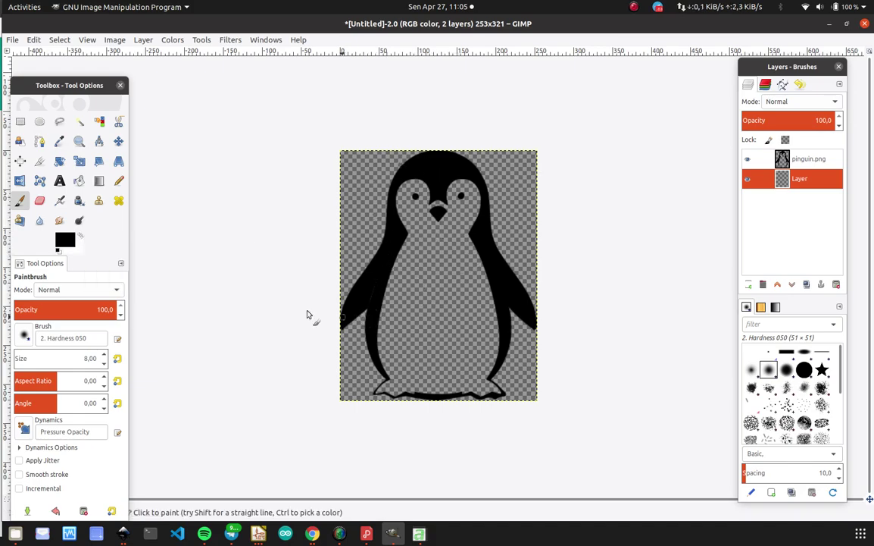
Bucket-fill the penguin's body outline, beak and both eyes with white on the pinguin.png layer.
click(79, 181)
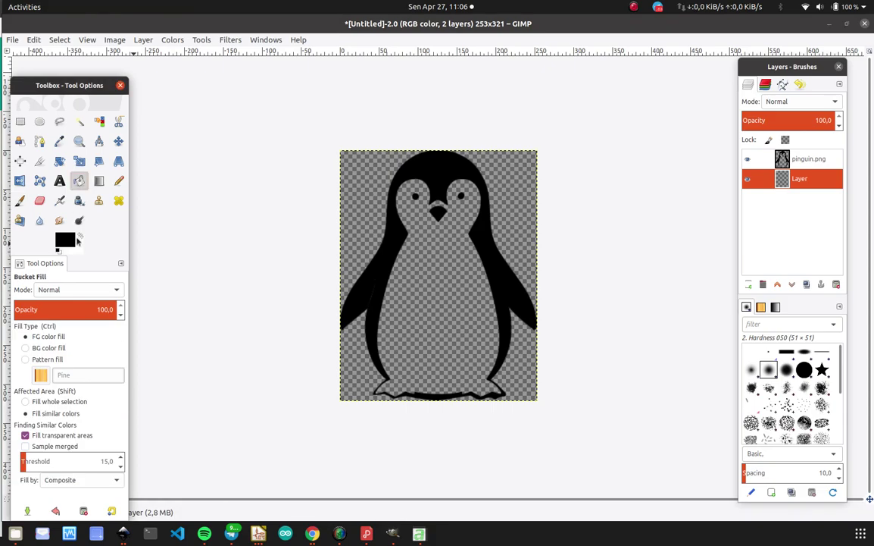
key(x)
click(371, 283)
key(ctrl+z)
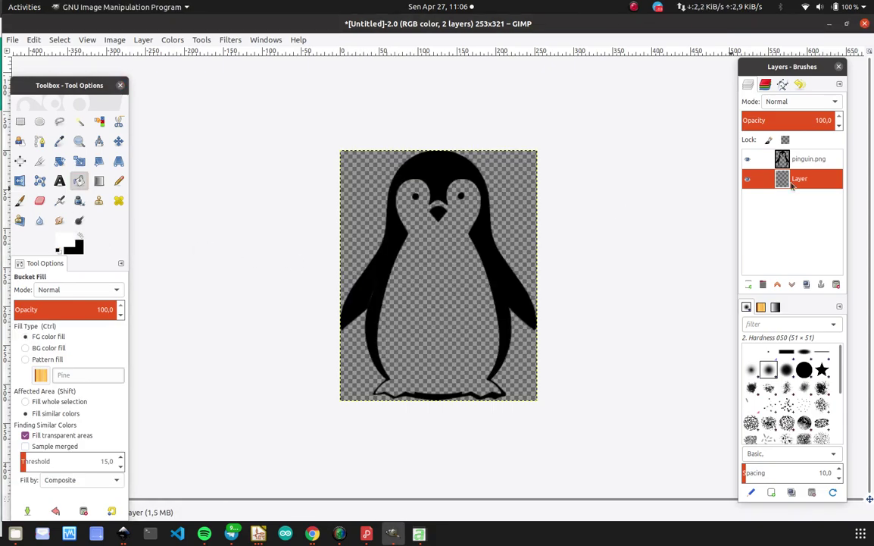
key(Page_Up)
click(375, 288)
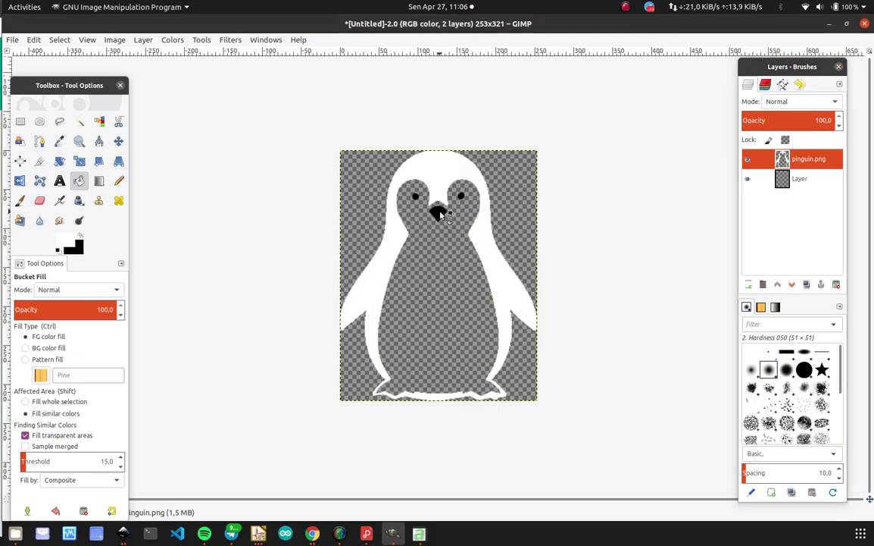
key(ctrl+z)
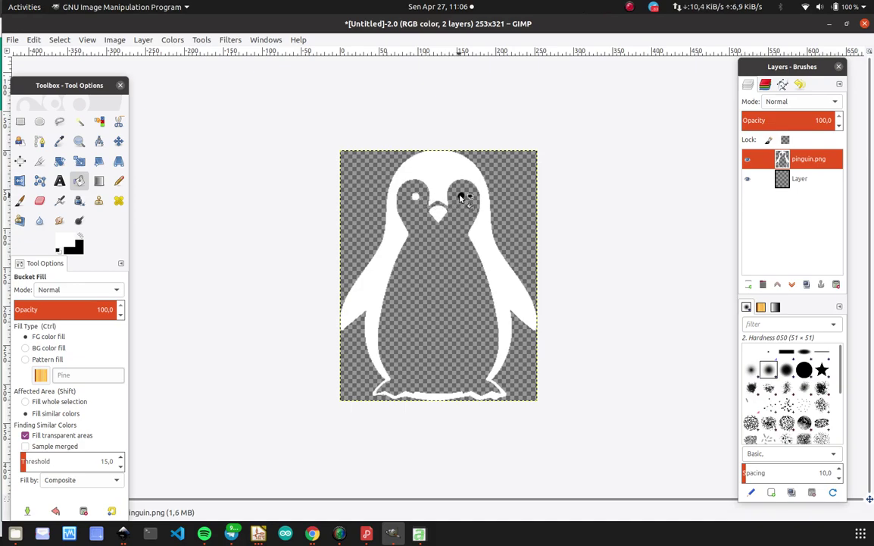
Make black the foreground colour and bucket-fill the penguin's face, belly and feet on the pinguin.png layer.
key(Page_Down)
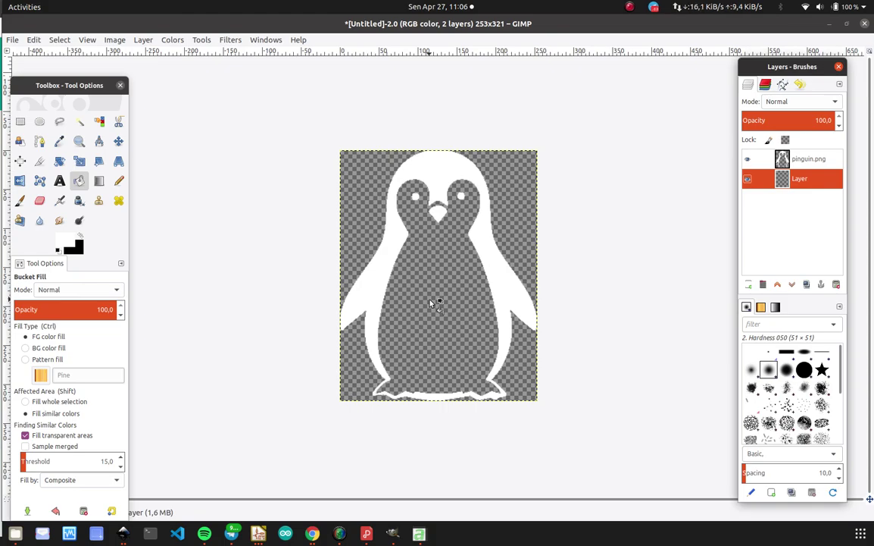
click(796, 159)
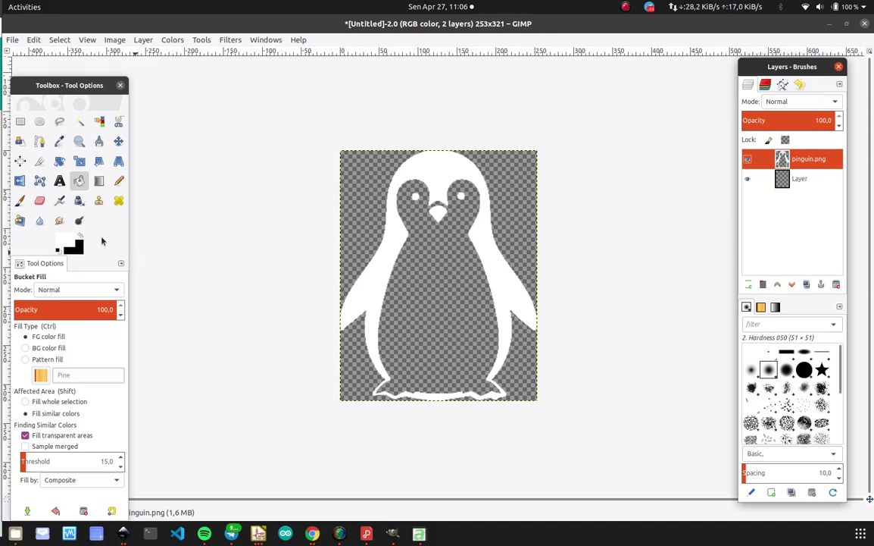
click(81, 237)
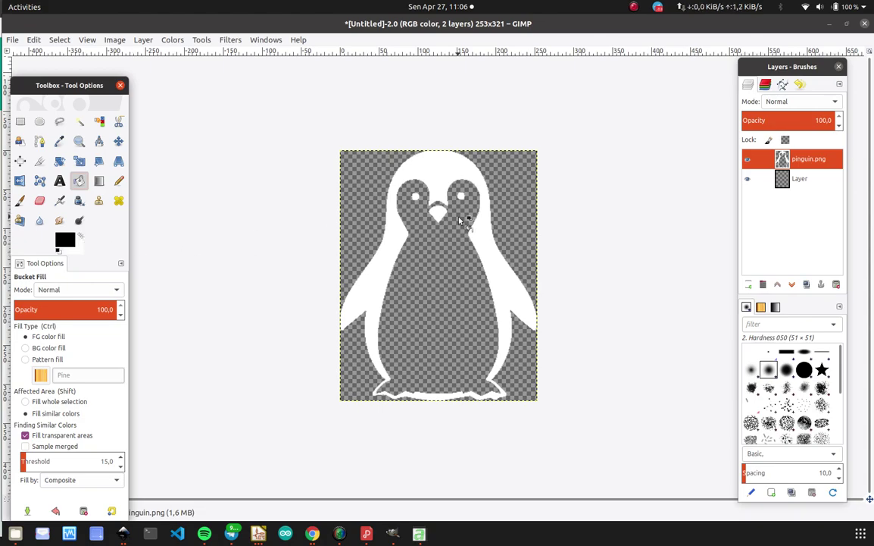
click(428, 310)
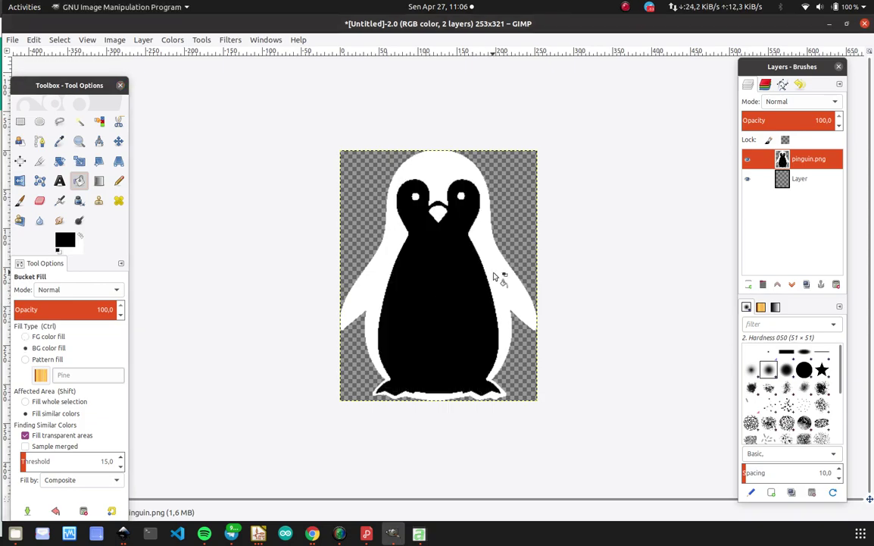
ctrl+scroll(494, 277, up, 3)
ctrl+scroll(494, 277, down, 3)
ctrl+scroll(494, 277, up, 1)
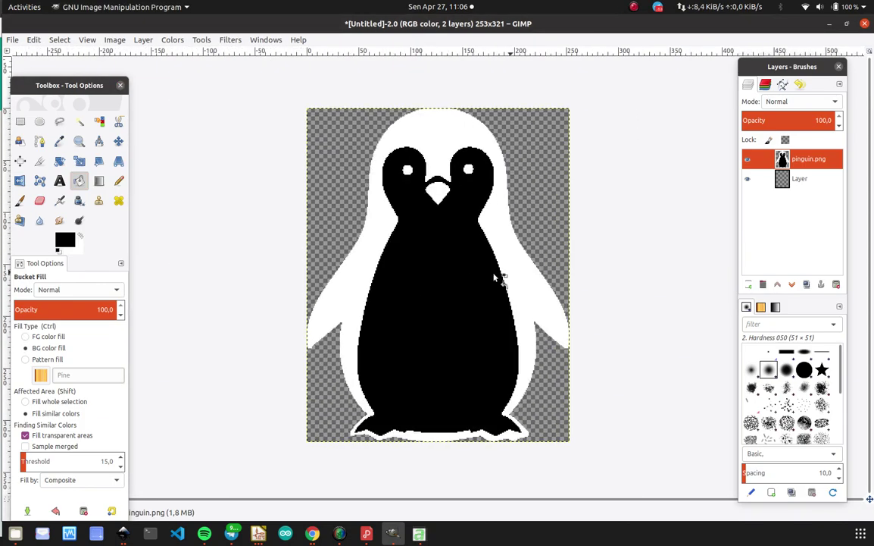
ctrl+scroll(494, 276, down, 1)
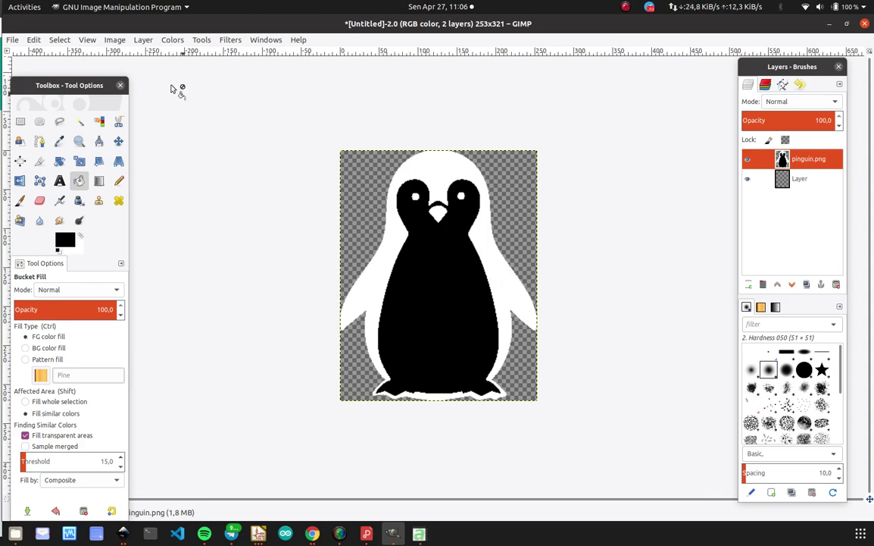
Export the inverted penguin as pinguin_silkscreen.png to the pict folder with the current PNG options.
click(13, 39)
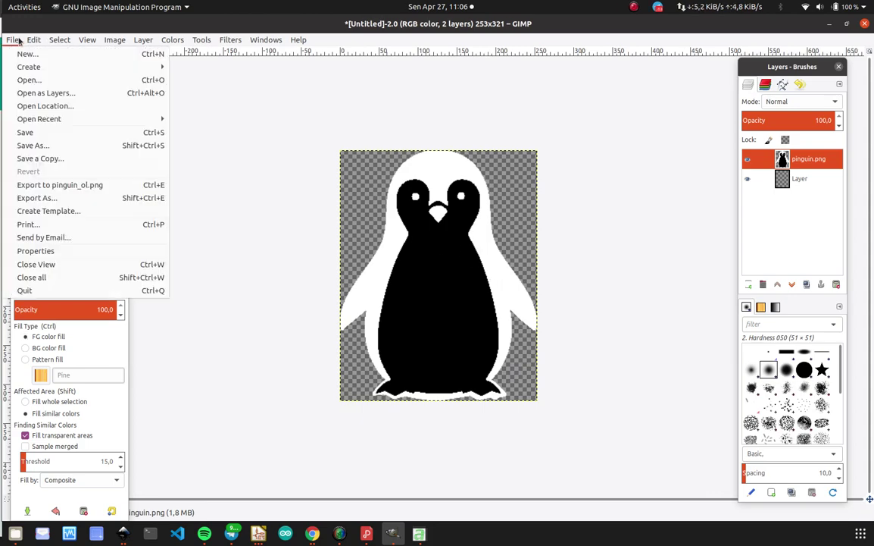
click(65, 198)
click(419, 114)
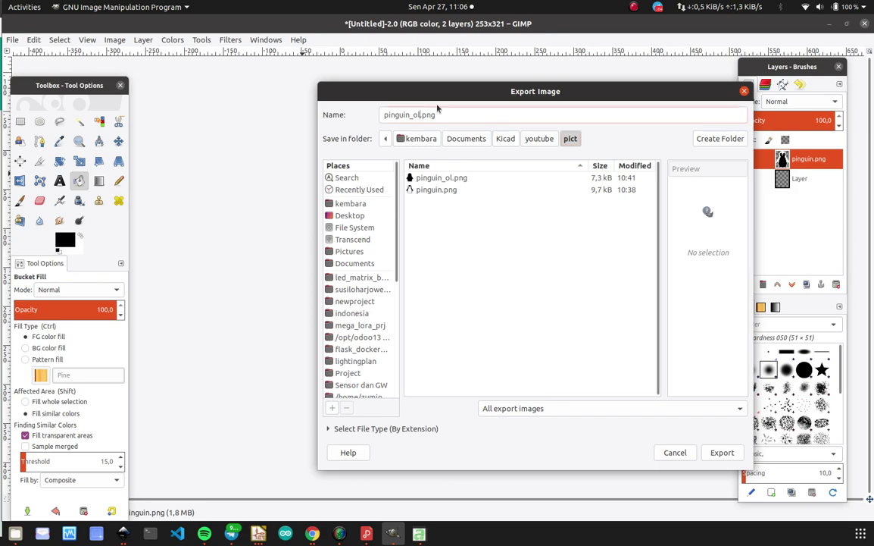
text(sil)
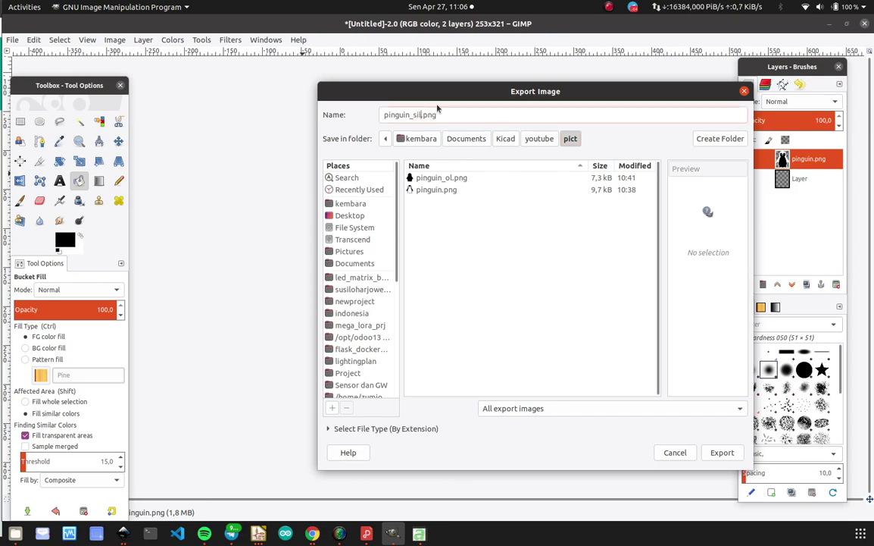
text(kscree)
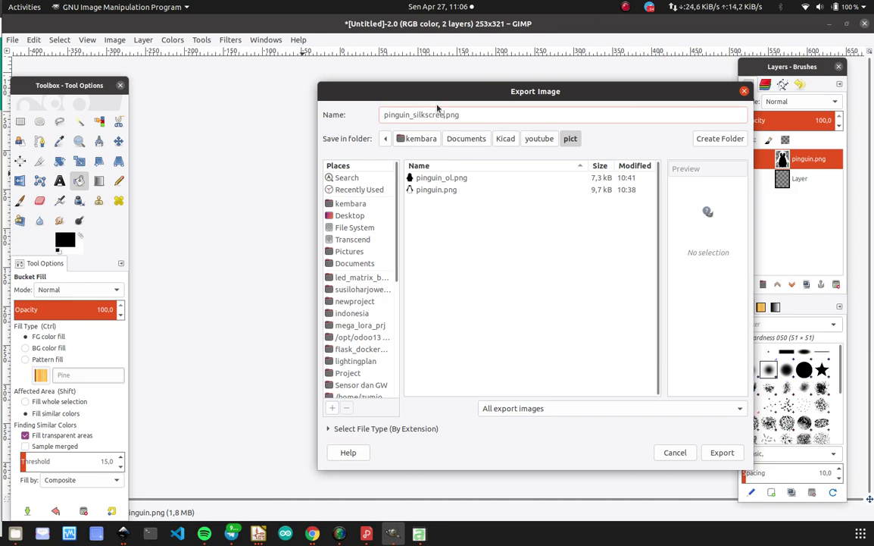
text(n)
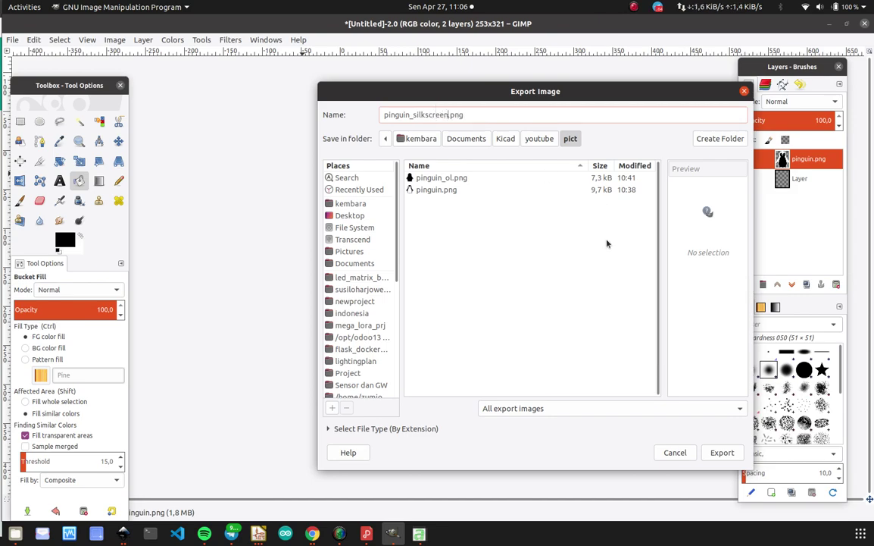
click(720, 452)
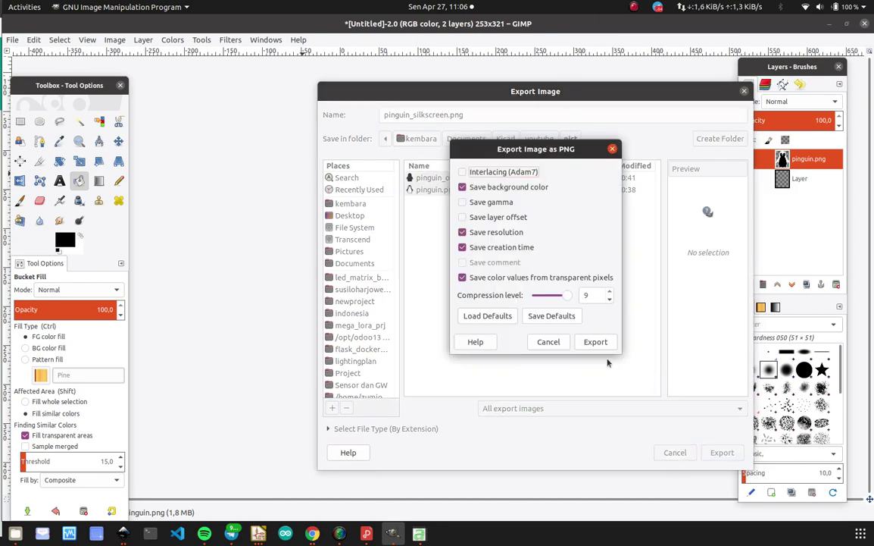
click(598, 342)
Switch to Chrome and search Google for "arduino uno".
key(alt+Tab)
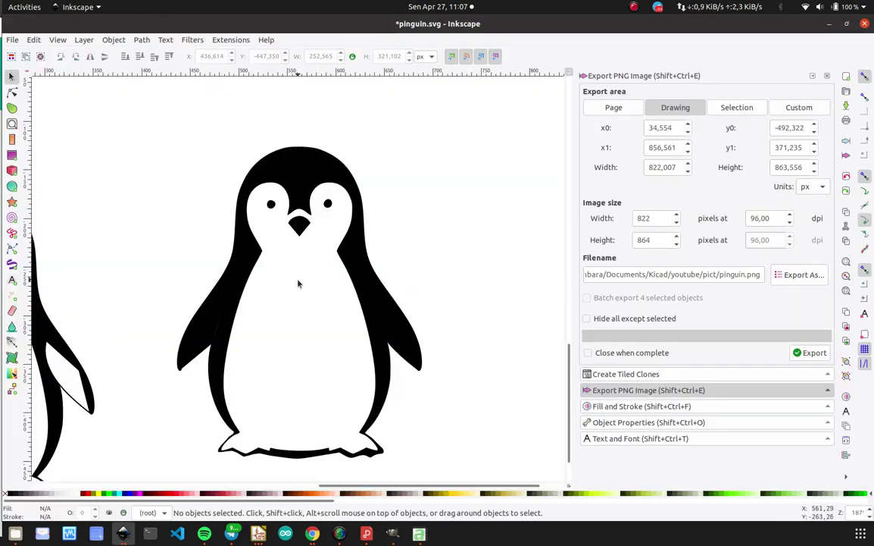
key(alt+Tab)
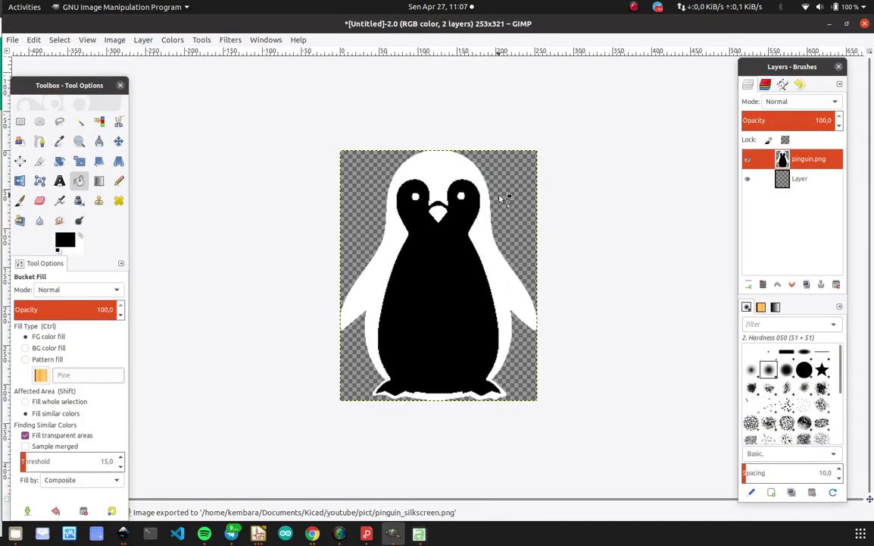
click(312, 533)
click(243, 436)
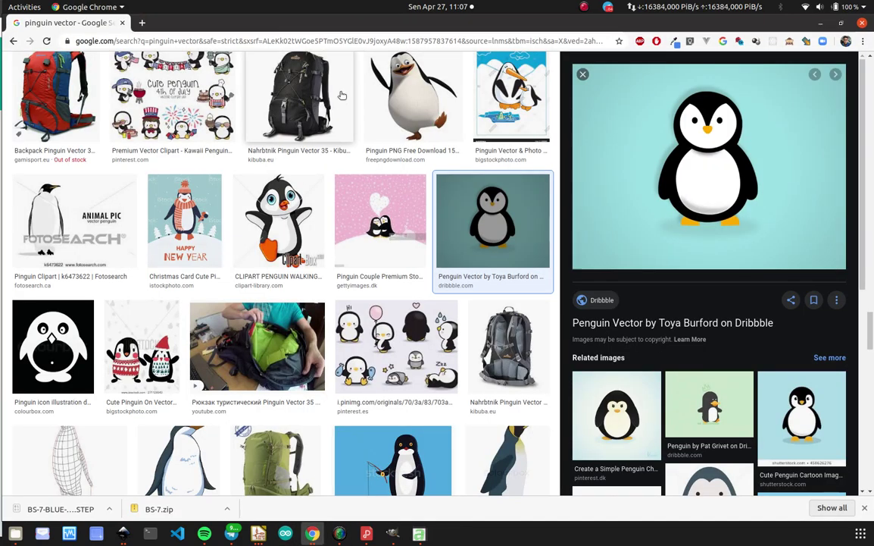
click(333, 40)
text(arduyin)
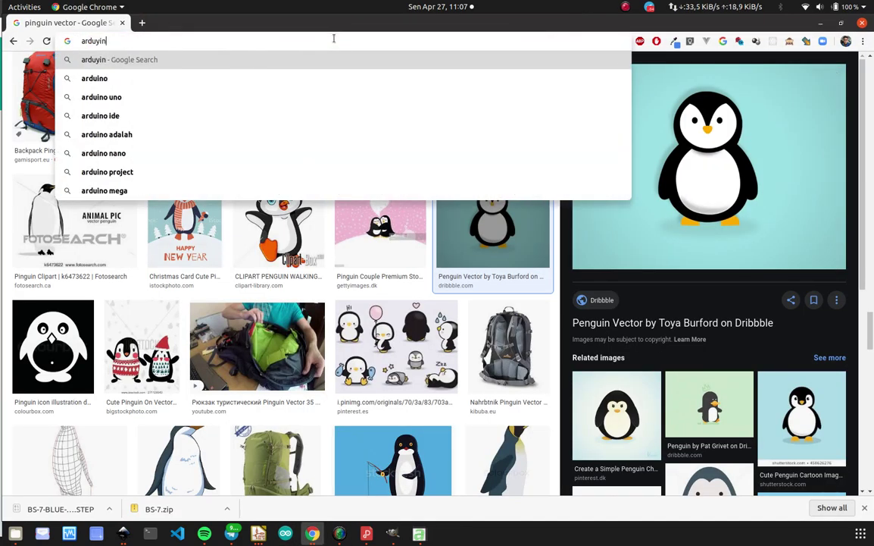
key(BackSpace)
key(BackSpace)
key(BackSpace)
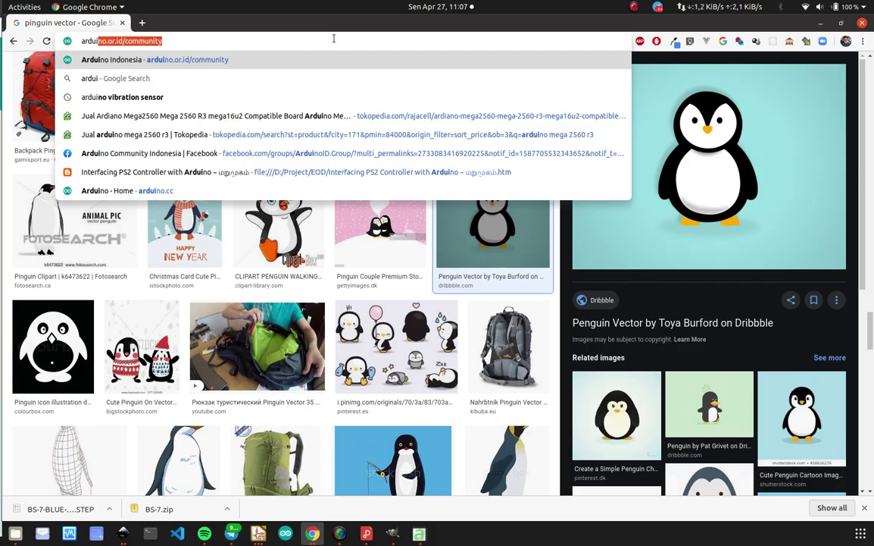
key(Right)
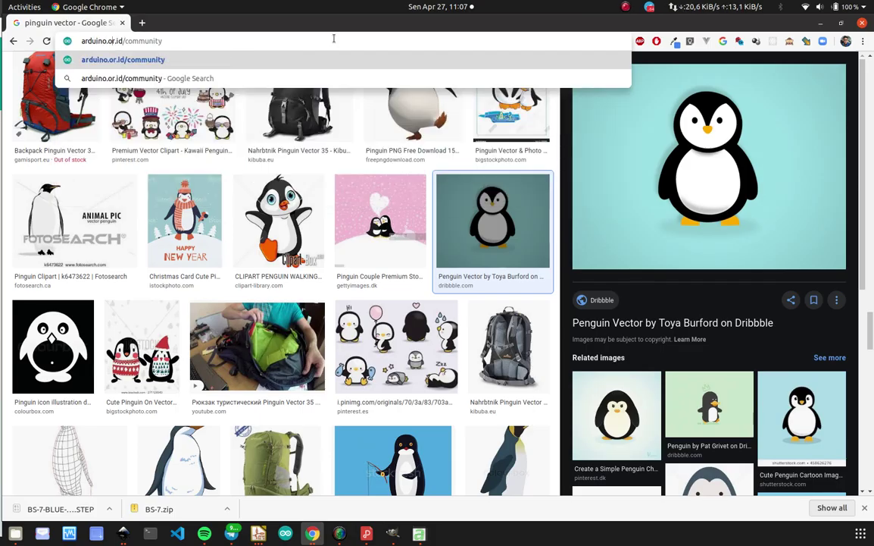
key(shift+End)
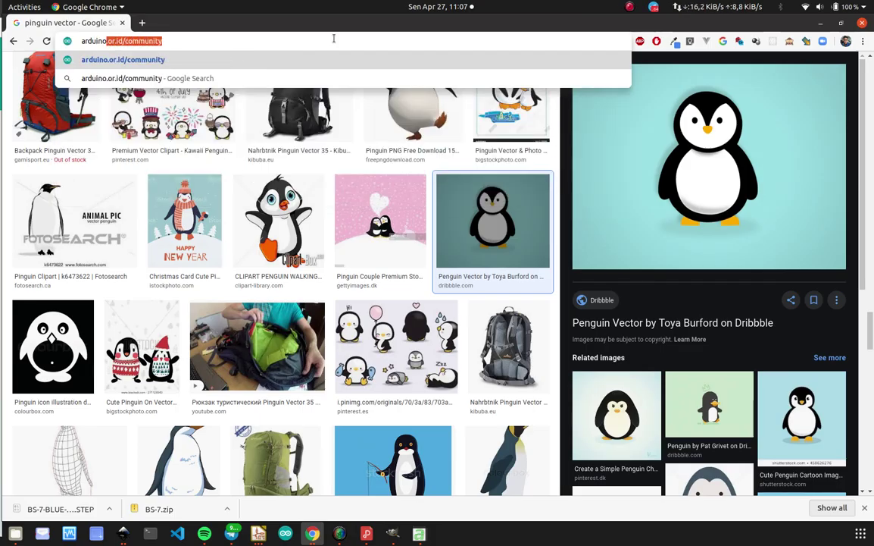
key(Delete)
text(uo)
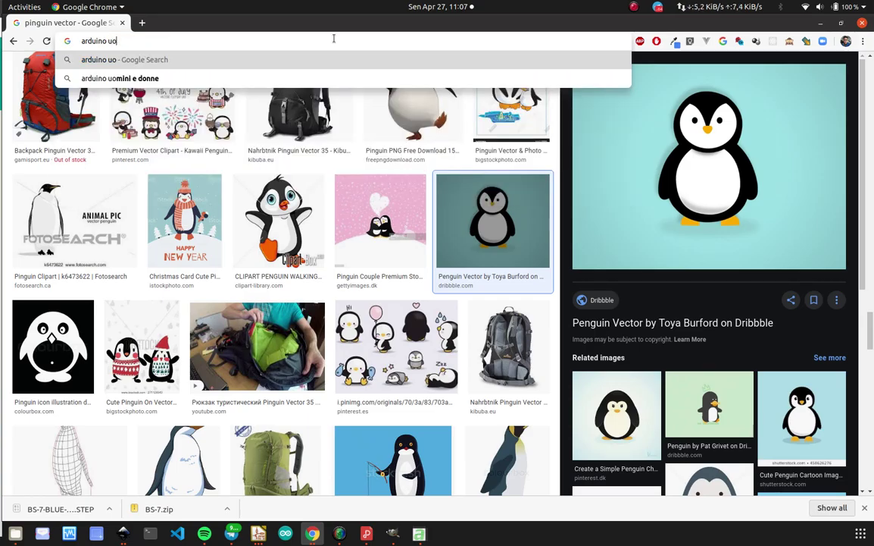
text(no)
key(Return)
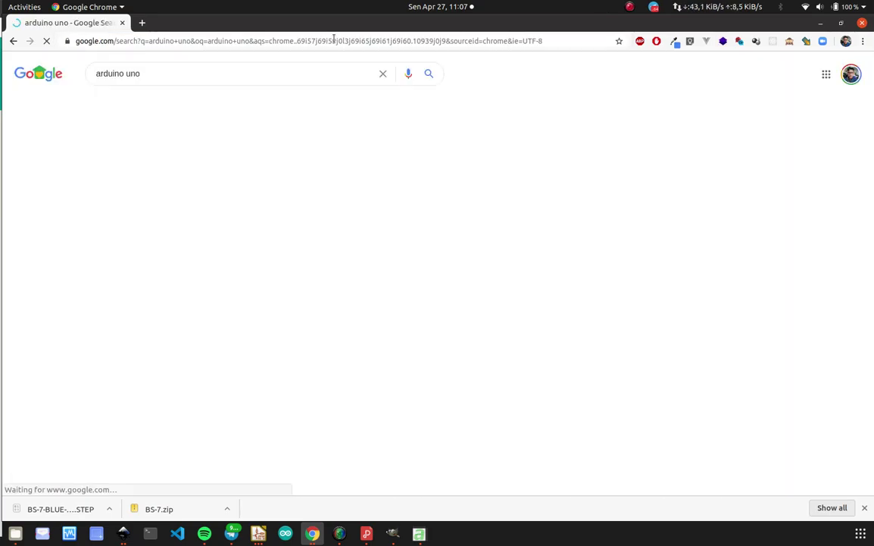
Show the image results for arduino uno and examine the silkscreen artwork on the boards.
click(143, 105)
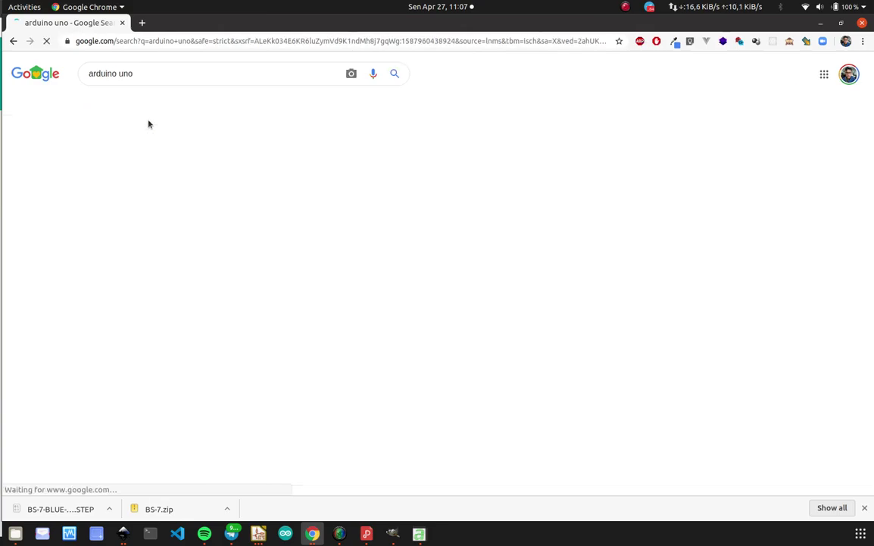
scroll(220, 313, down, 3)
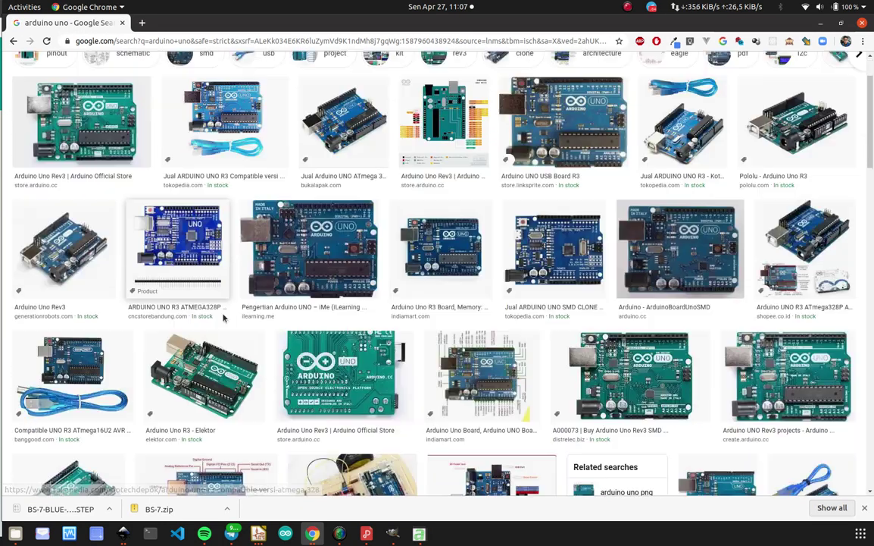
scroll(224, 317, down, 5)
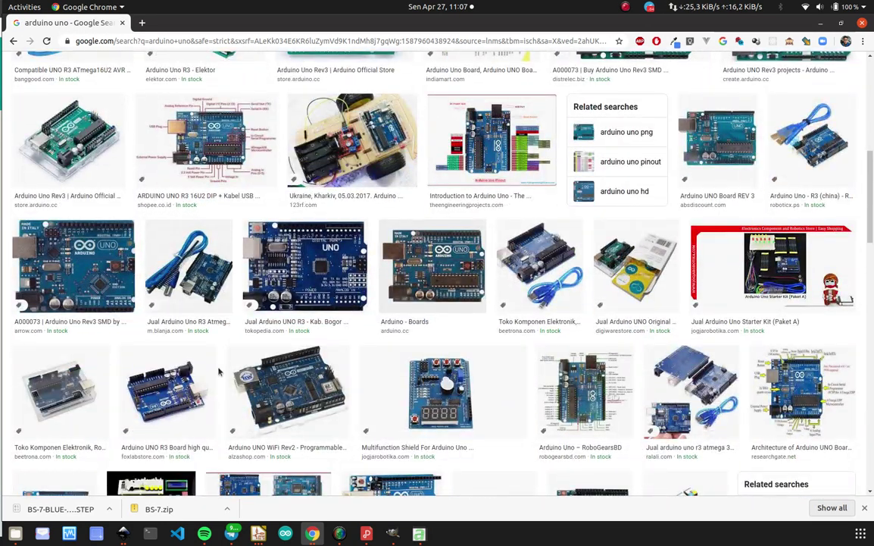
scroll(407, 388, up, 10)
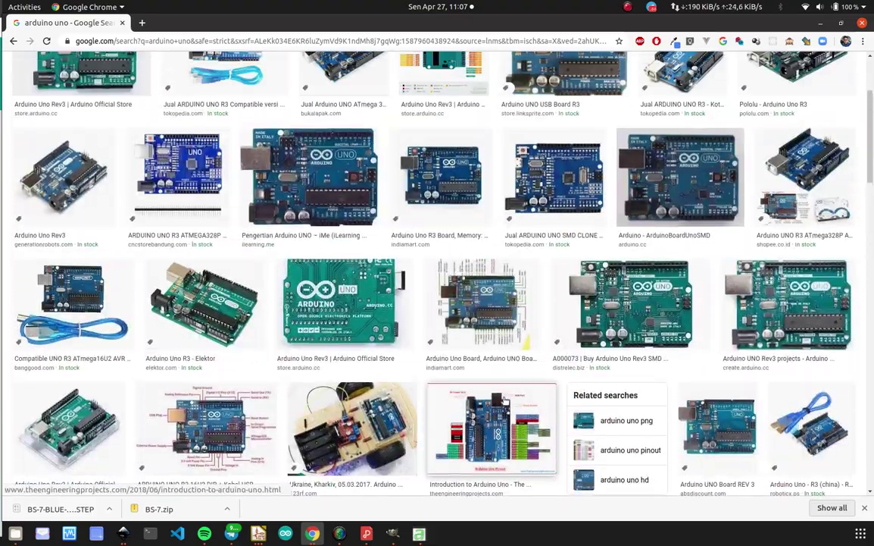
scroll(322, 369, down, 2)
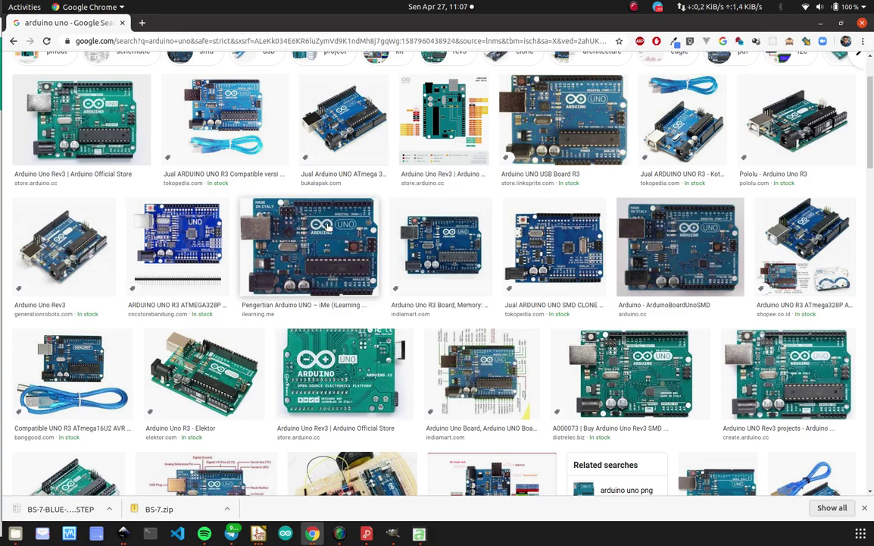
key(alt+Tab)
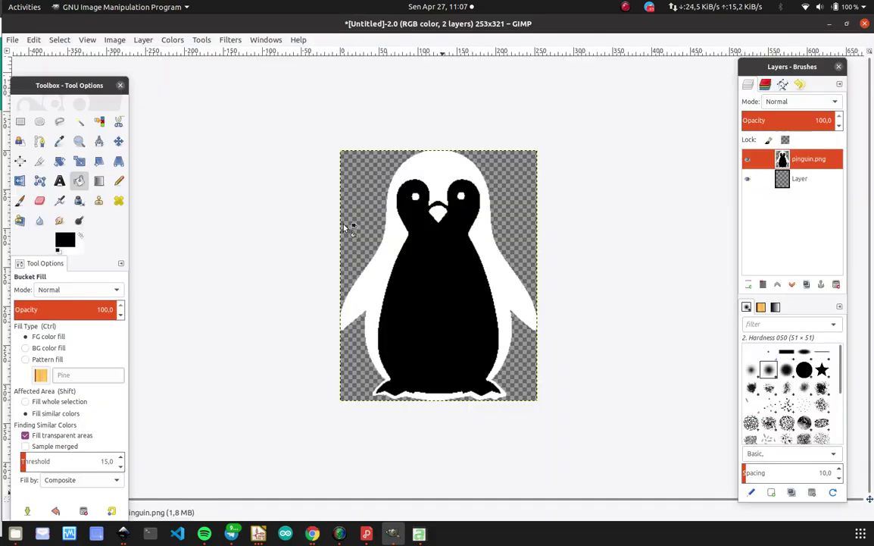
key(Tab)
key(alt+Tab)
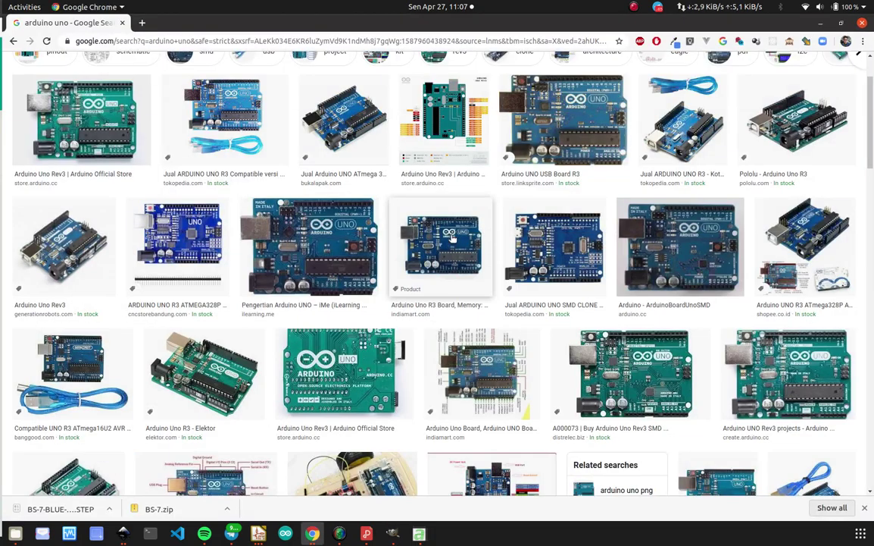
Switch to Bitmap to Component Converter and load pinguin_silkscreen.png from the pict folder.
key(alt+Tab)
key(alt+Tab)
key(alt+Tab)
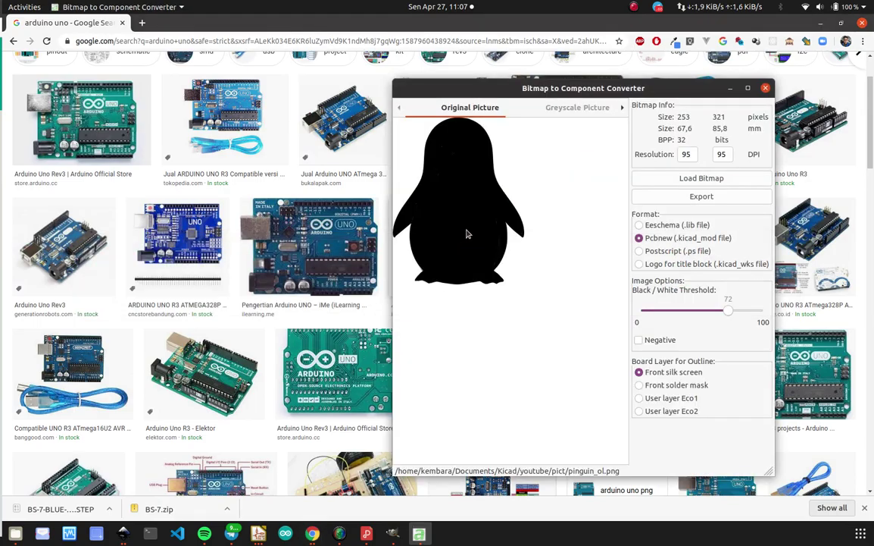
click(670, 182)
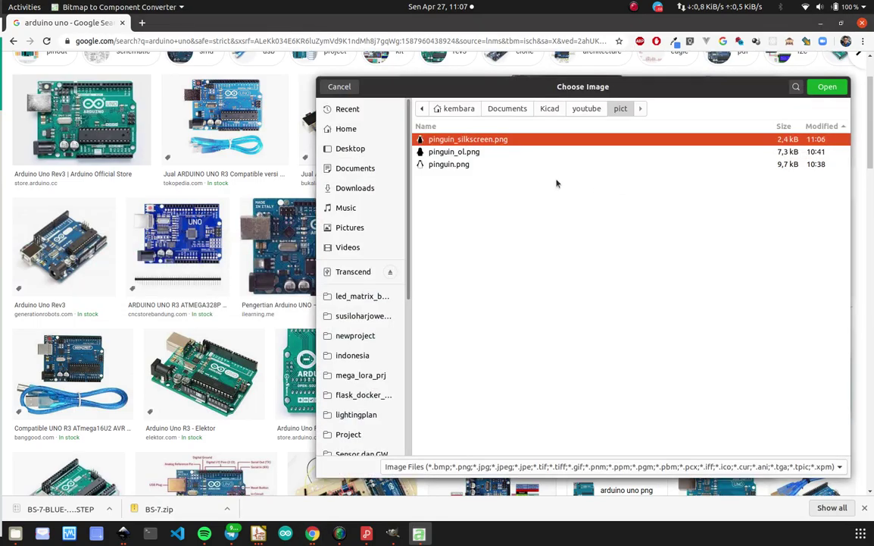
click(464, 164)
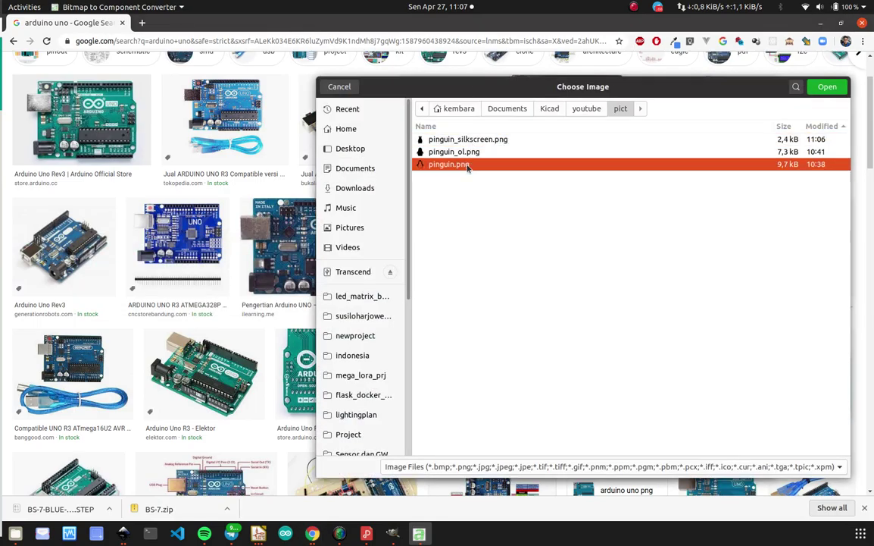
double_click(468, 139)
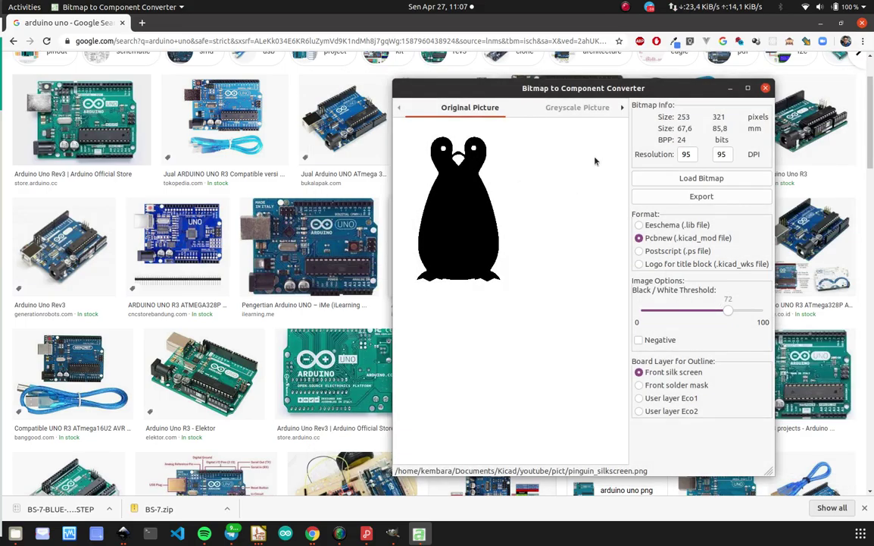
Check the greyscale preview of the penguin with the Negative option on and off.
click(602, 110)
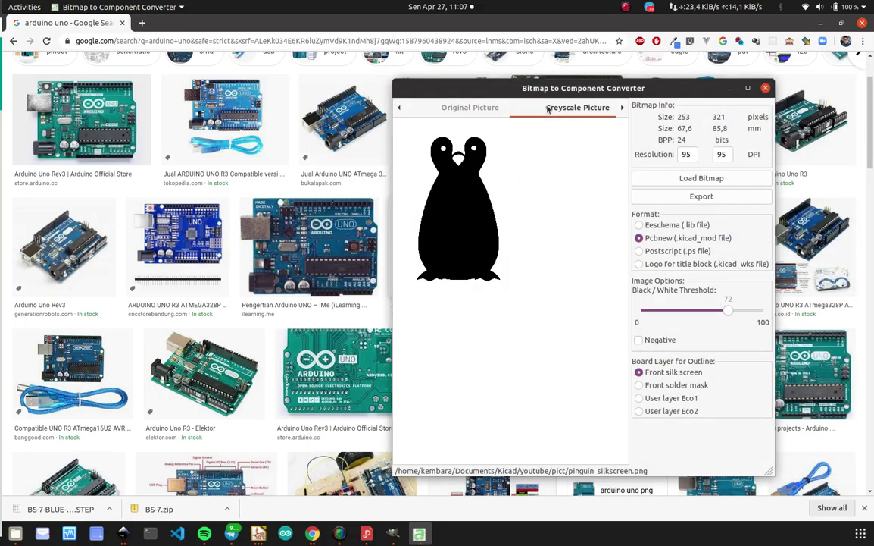
click(659, 342)
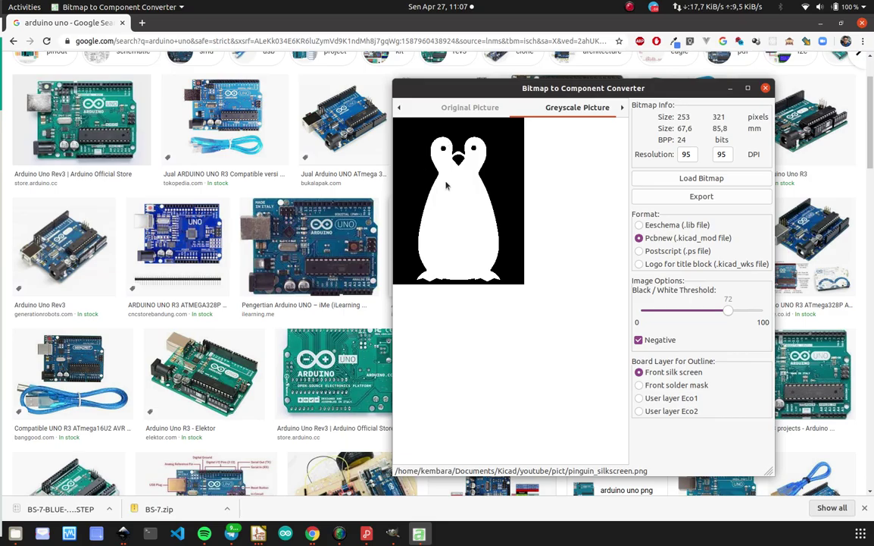
click(640, 339)
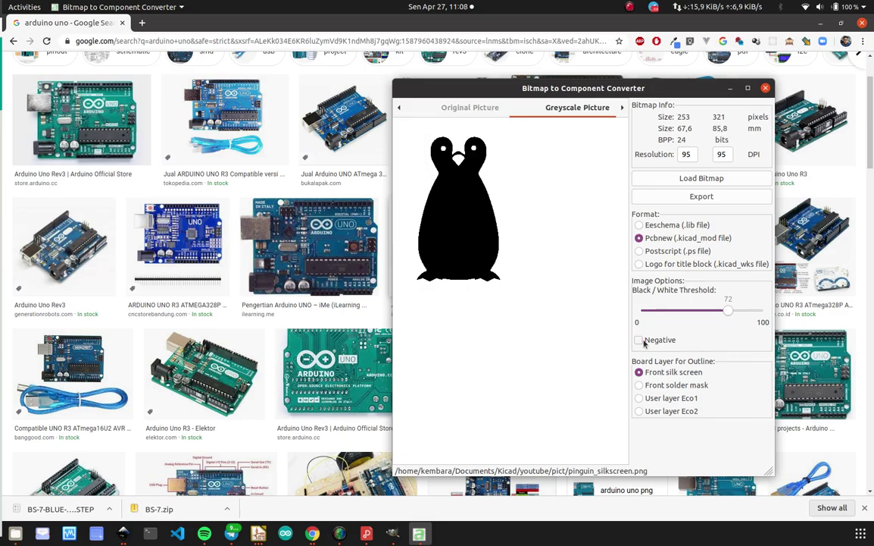
Export the penguin bitmap as a front silkscreen Pcbnew footprint named pinguin_silkscreen in the pict folder.
click(692, 196)
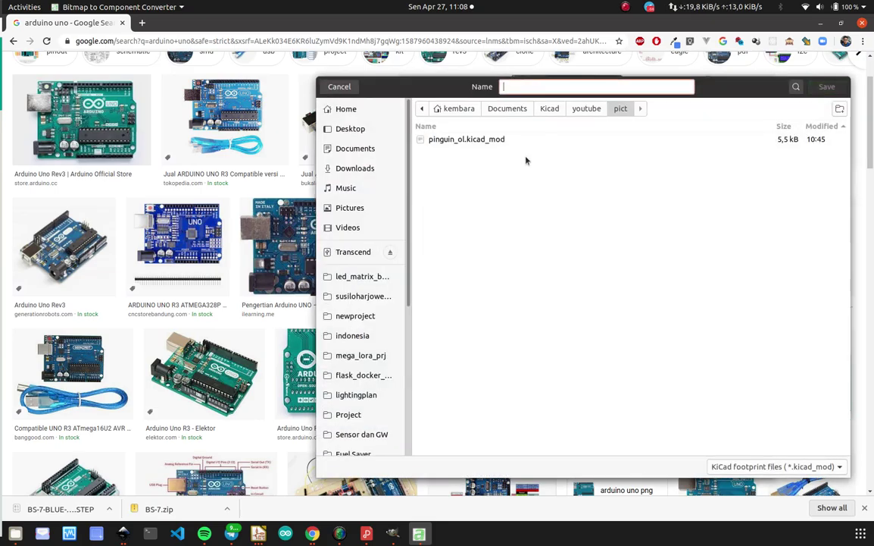
text(ping)
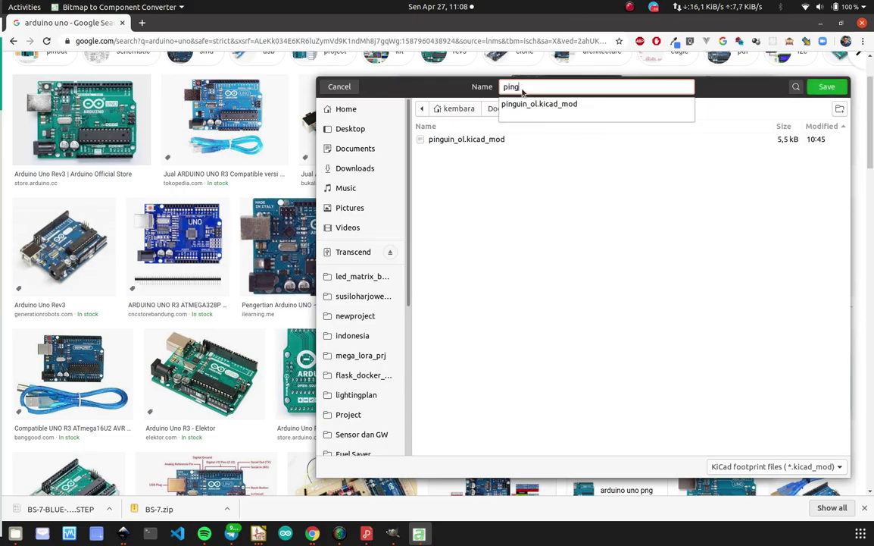
text(uin_)
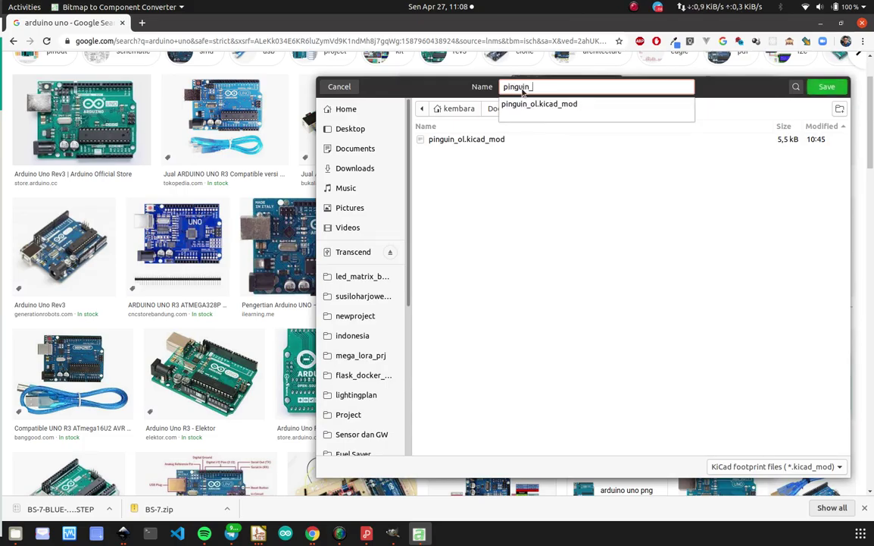
text(si)
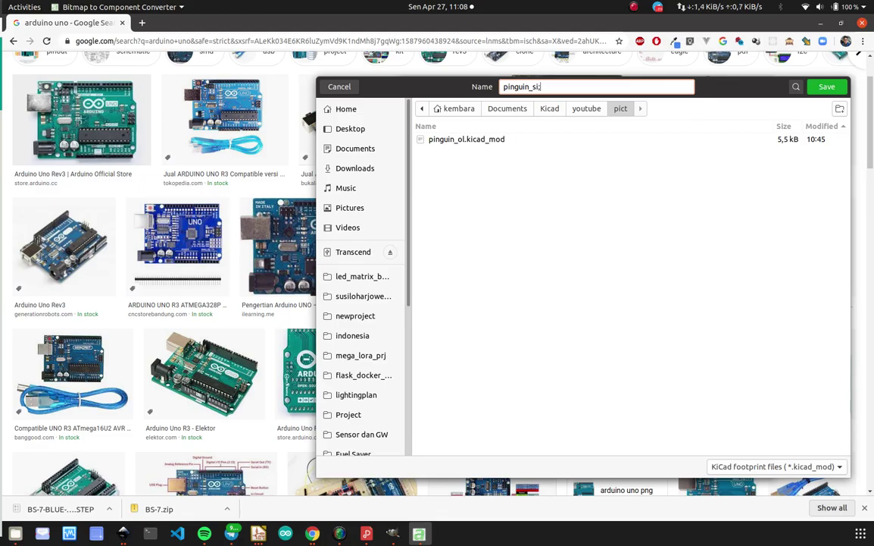
text(lkscreen)
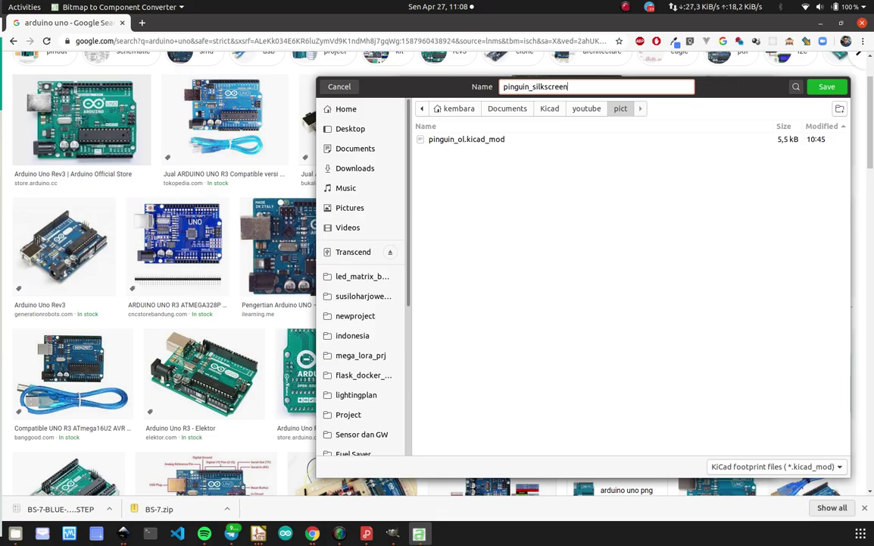
click(820, 90)
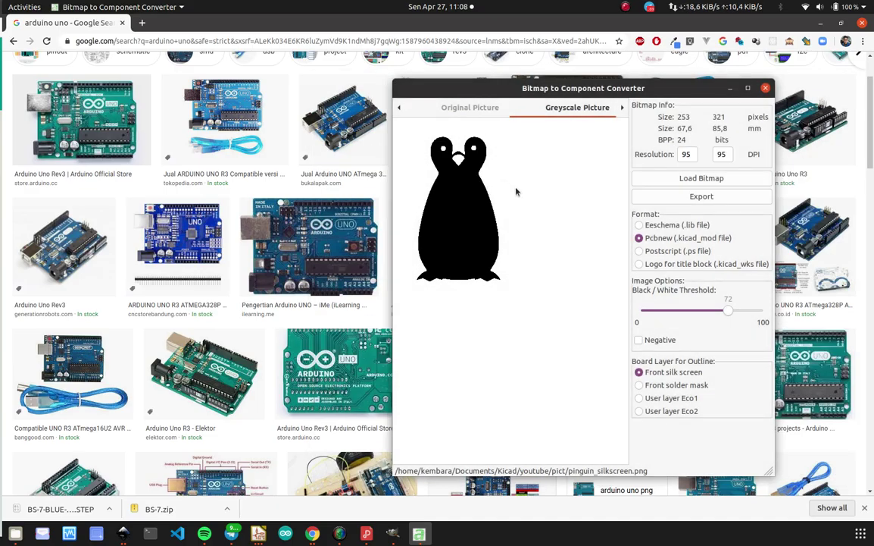
Switch to the pcb_badge board in Pcbnew and make F.SilkS the active layer.
key(alt+Tab)
key(alt+Tab)
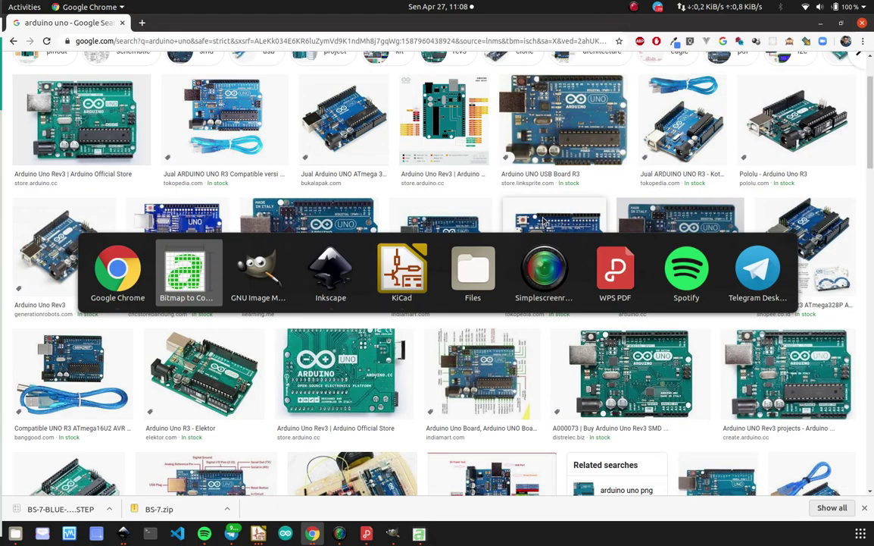
key(alt+Tab)
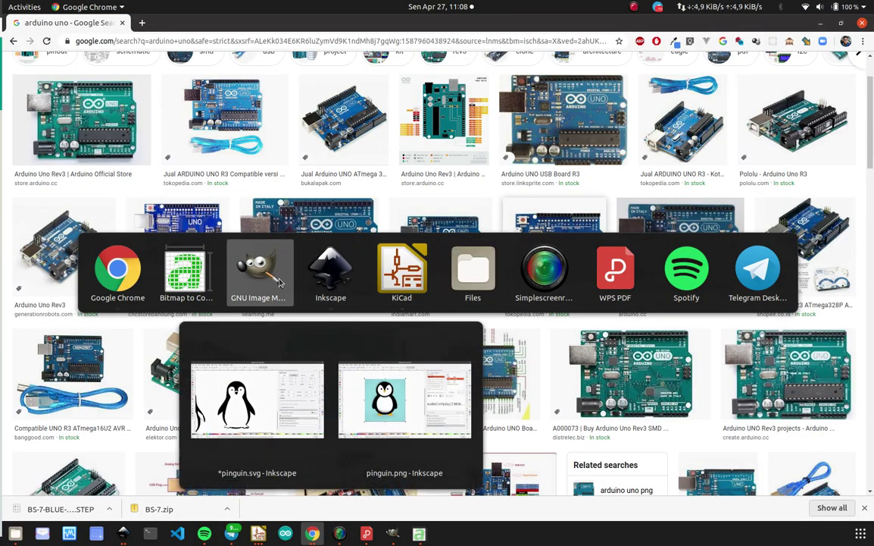
click(409, 282)
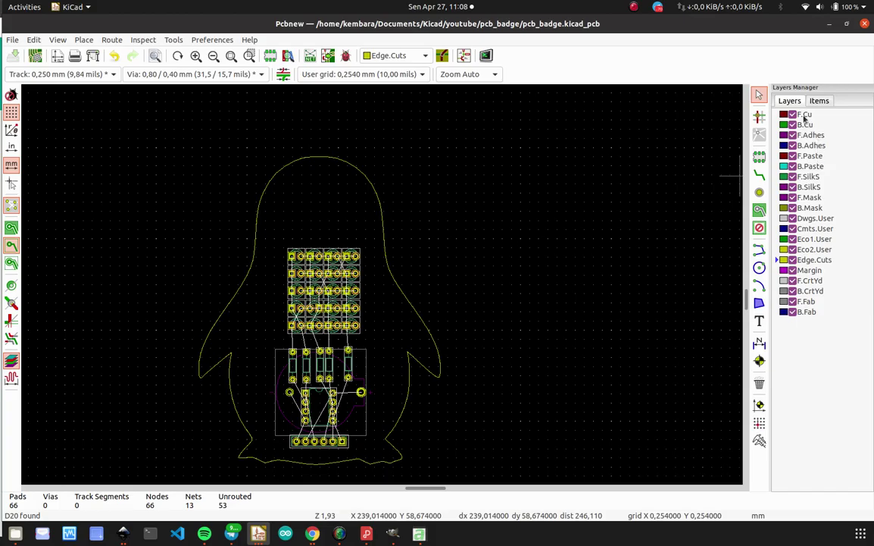
click(811, 176)
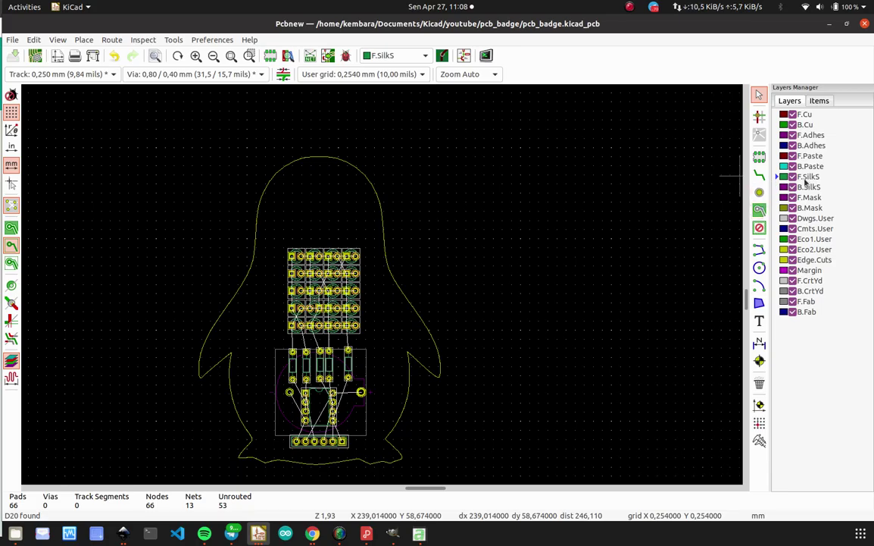
Place the pinguin_silkscreen footprint from the pict library centred inside the penguin board outline and save the board.
key(o)
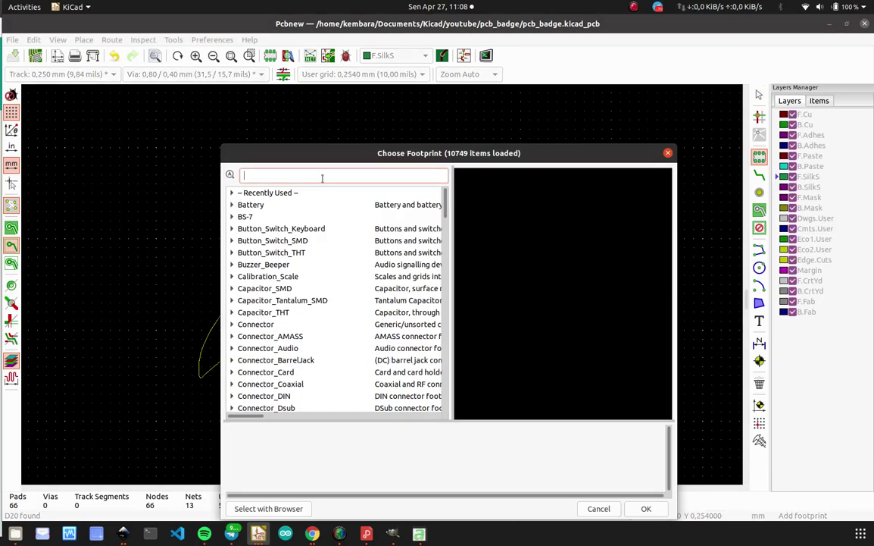
text(pingui)
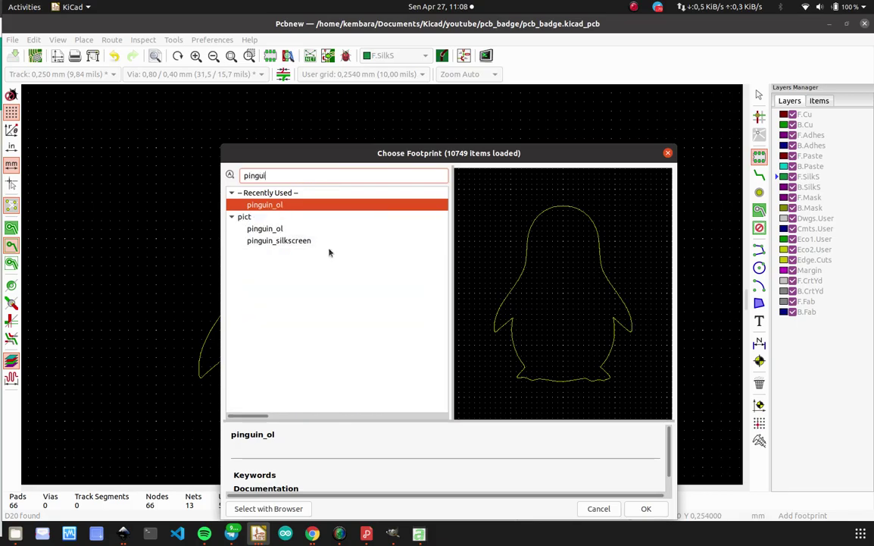
click(318, 241)
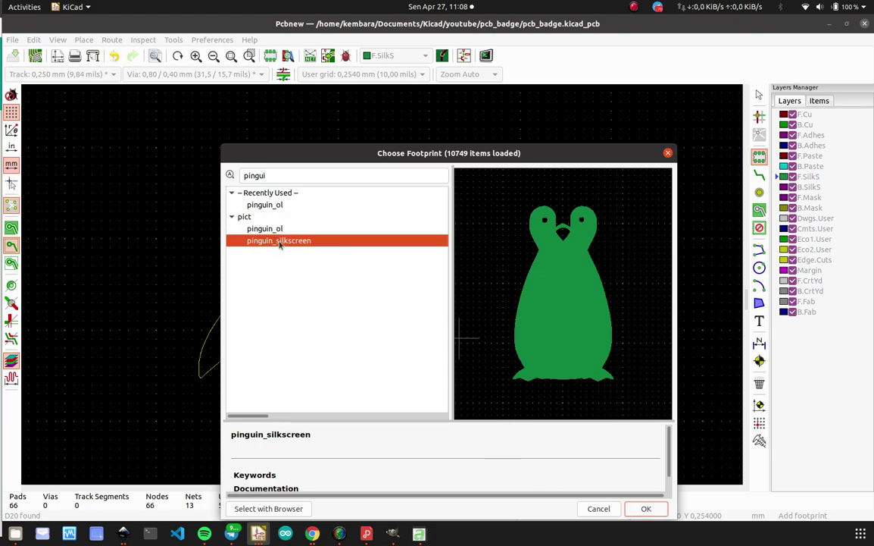
double_click(256, 241)
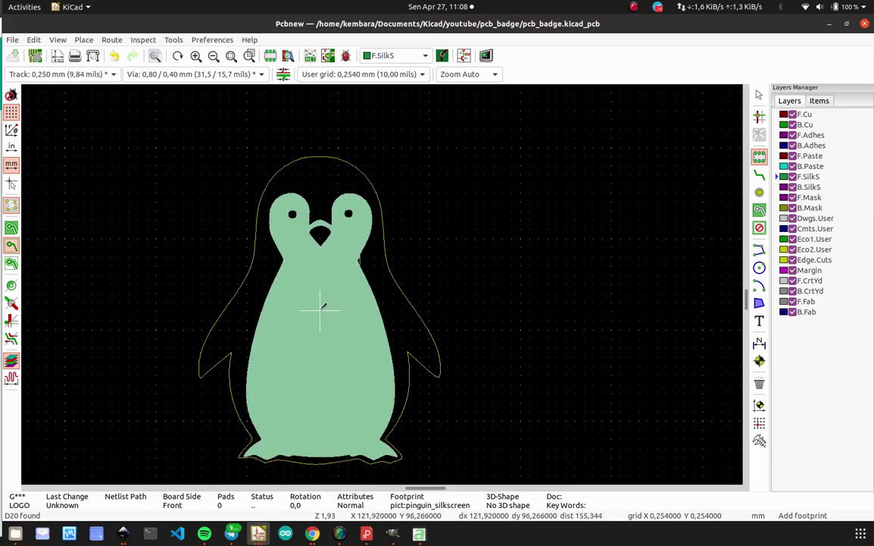
click(321, 307)
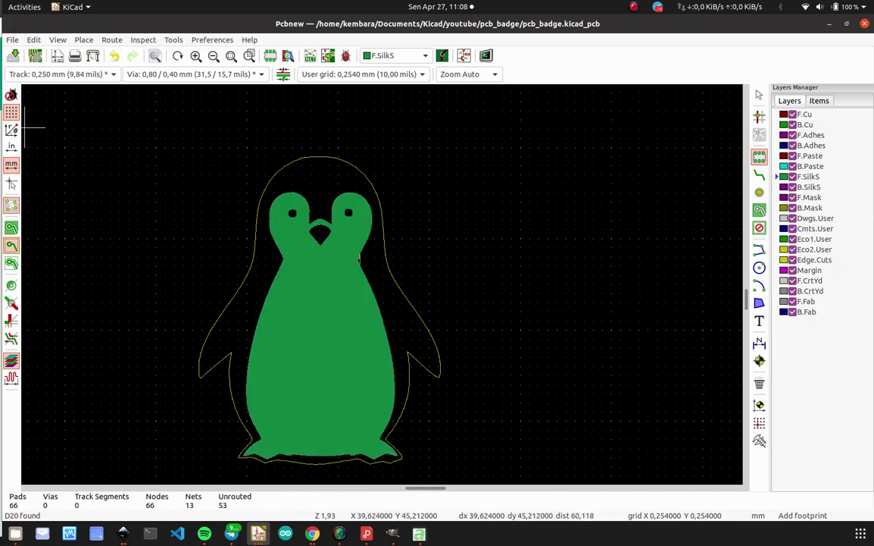
click(13, 55)
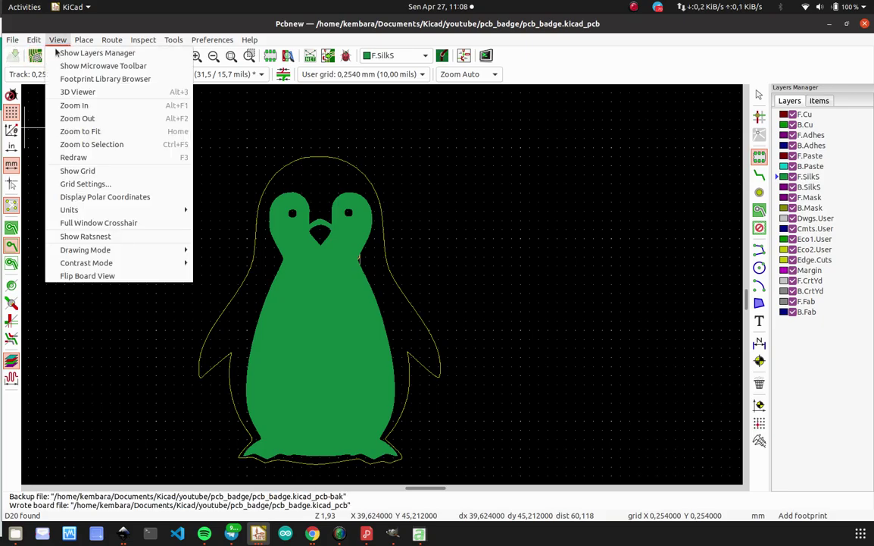
Open the board in the 3D Viewer and examine the penguin silkscreen and components from several angles.
click(56, 40)
click(78, 93)
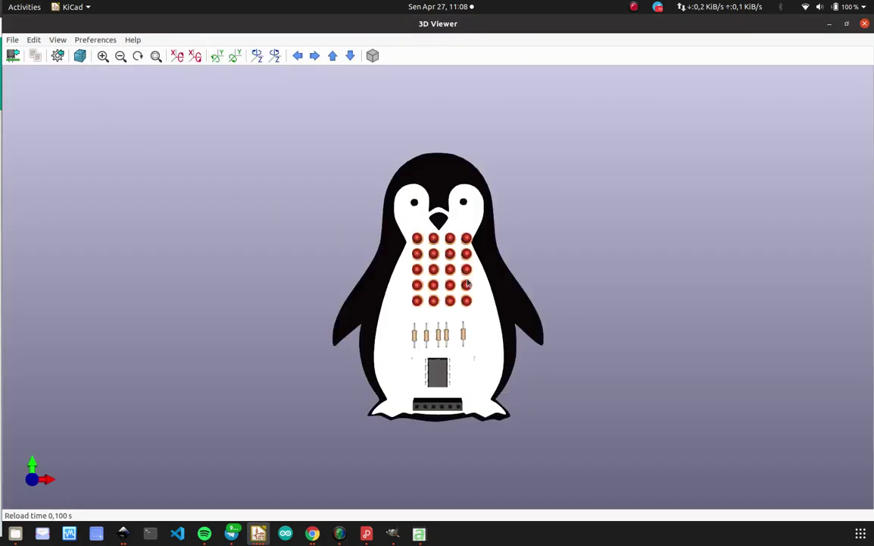
drag(498, 354, 574, 339)
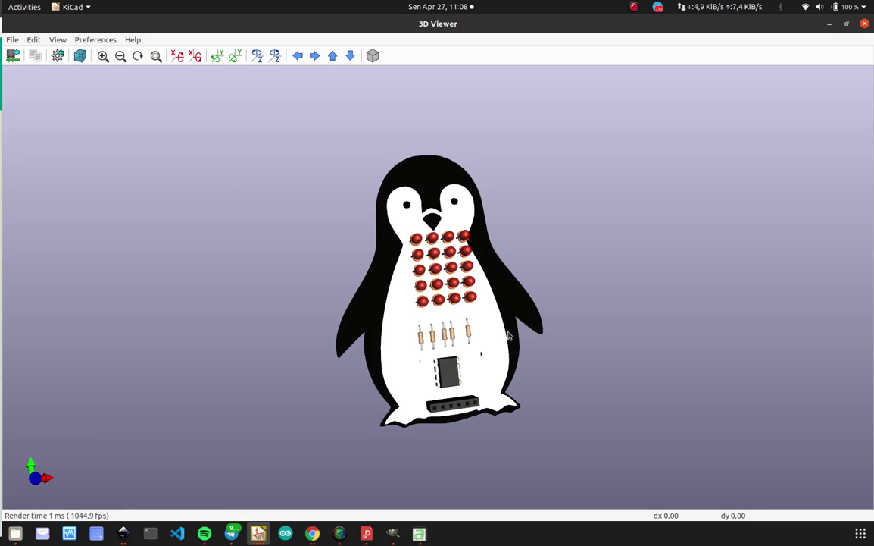
scroll(509, 336, up, 4)
drag(472, 338, 371, 333)
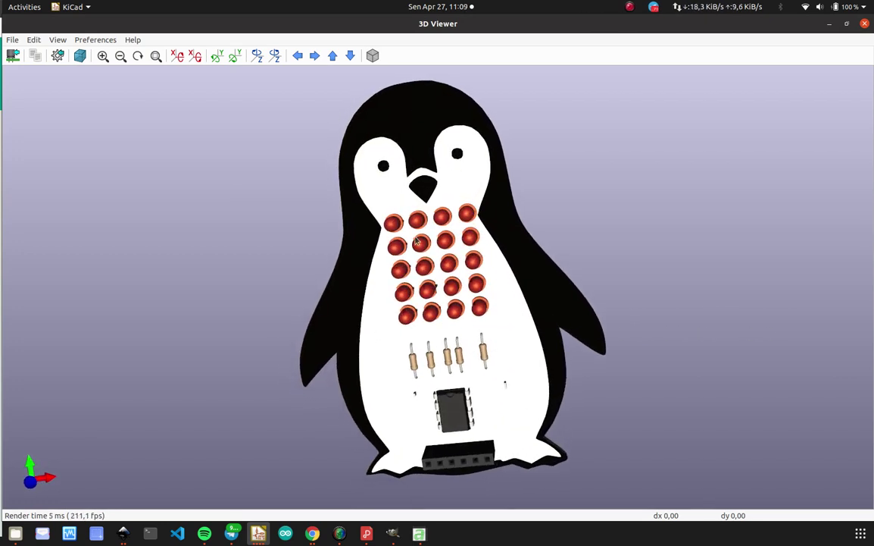
drag(532, 421, 382, 277)
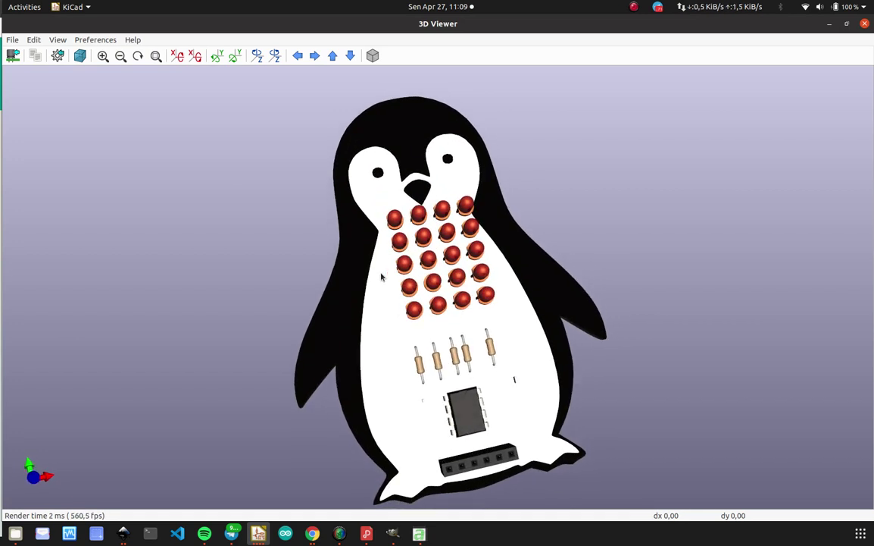
drag(504, 269, 469, 434)
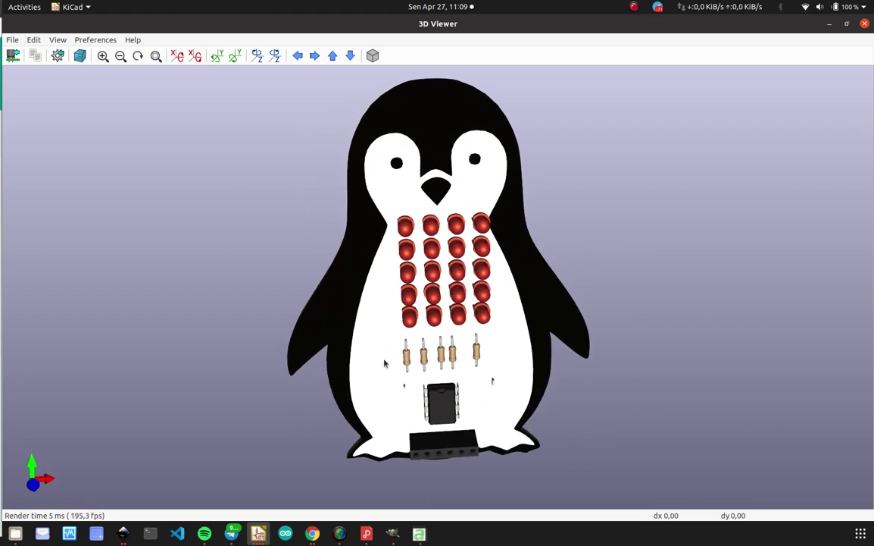
drag(384, 359, 330, 305)
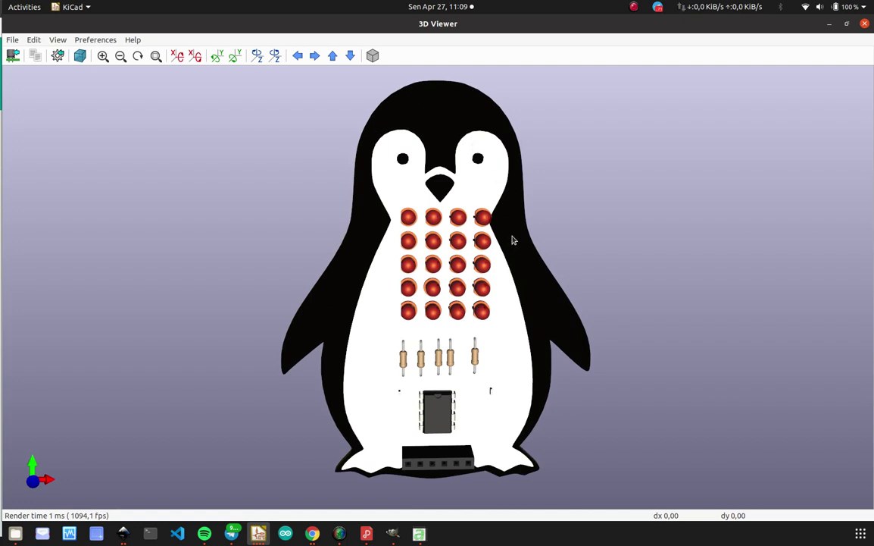
drag(512, 240, 280, 114)
click(95, 40)
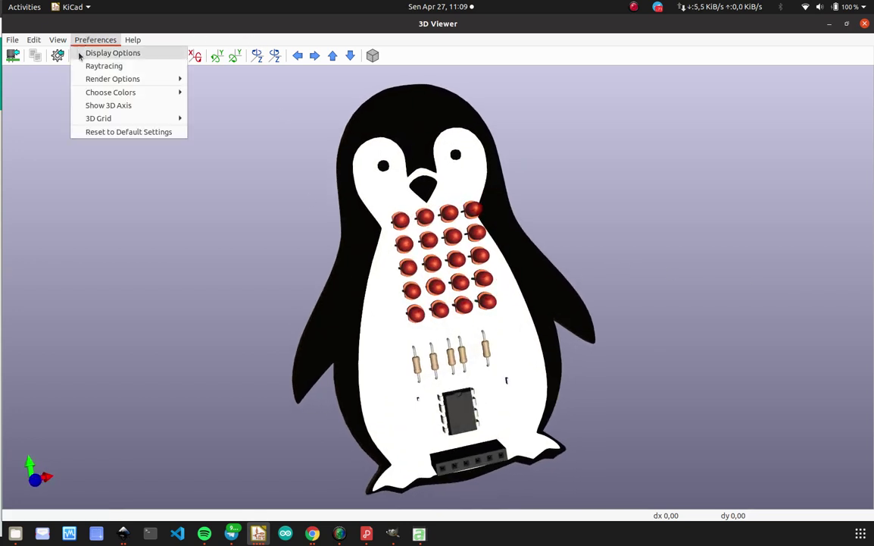
mouse_move(102, 96)
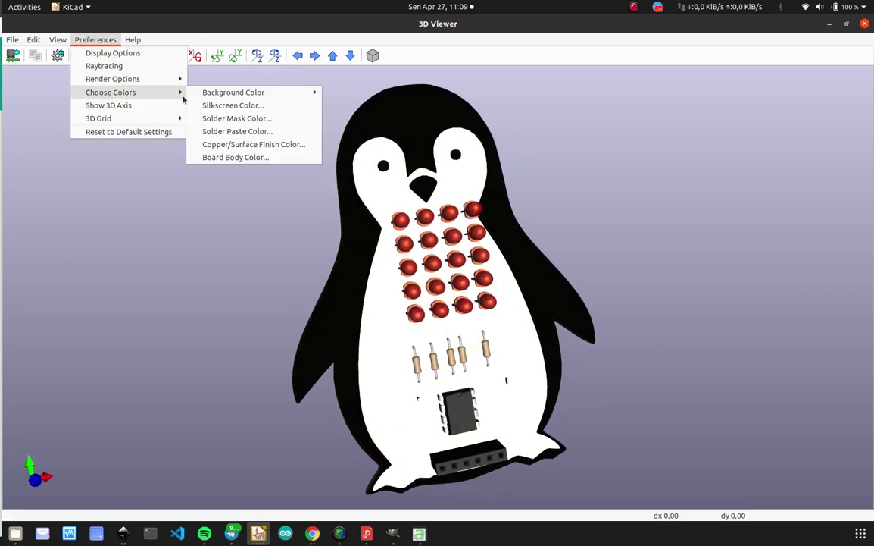
click(210, 111)
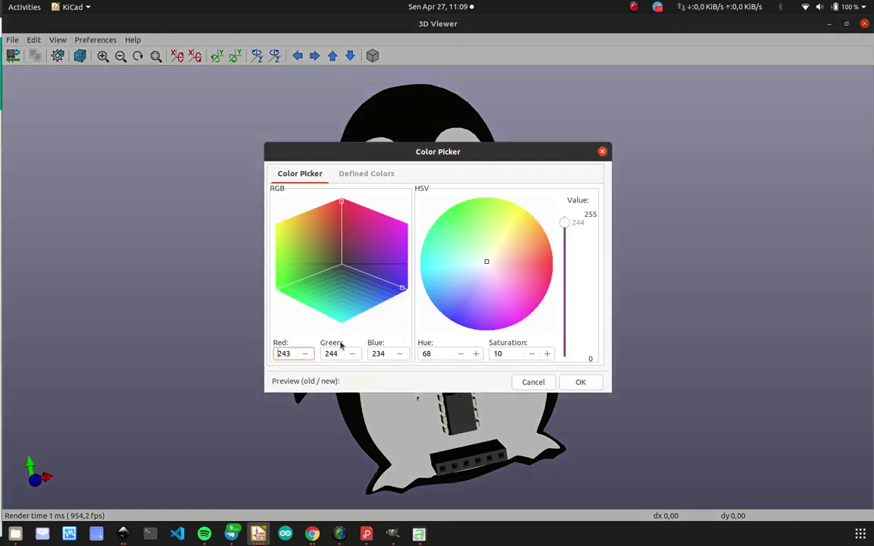
click(532, 382)
Set the 3D board's solder mask colour to green (RGB 67, 155, 69) and check the look from another angle.
click(95, 39)
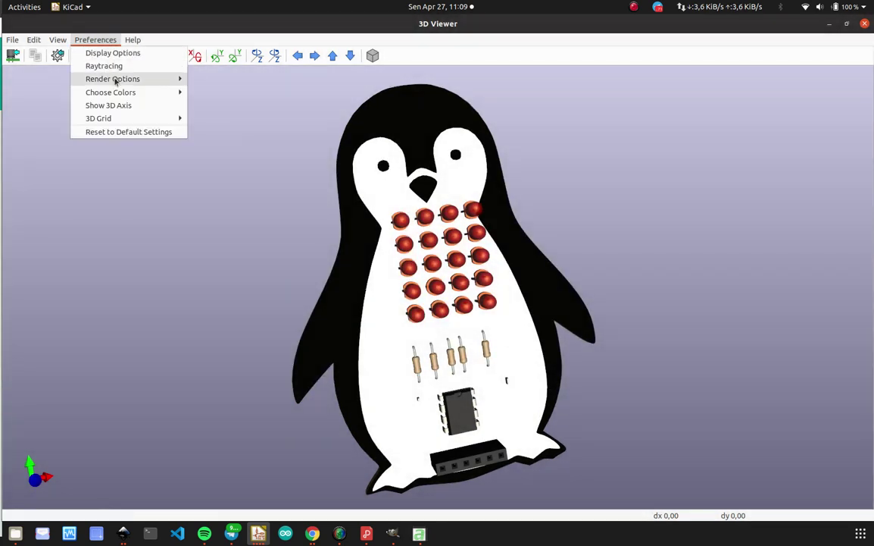
mouse_move(115, 80)
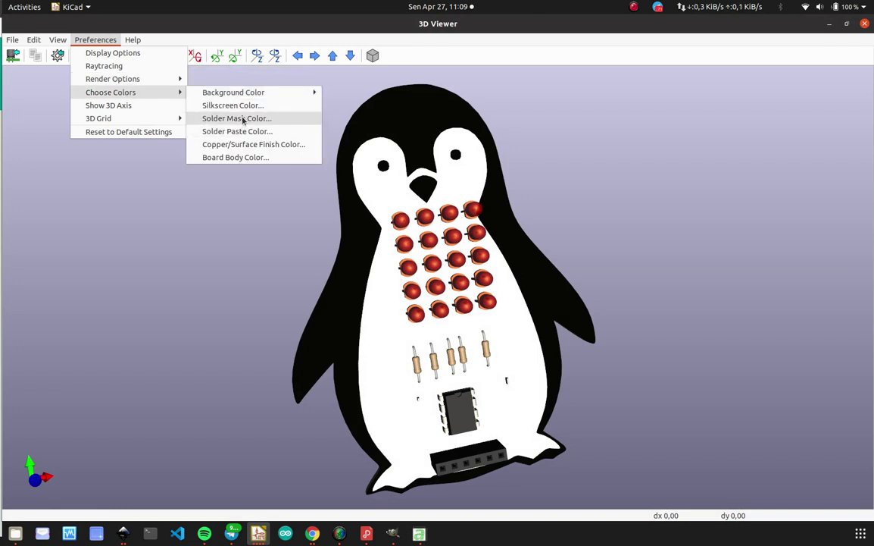
click(241, 119)
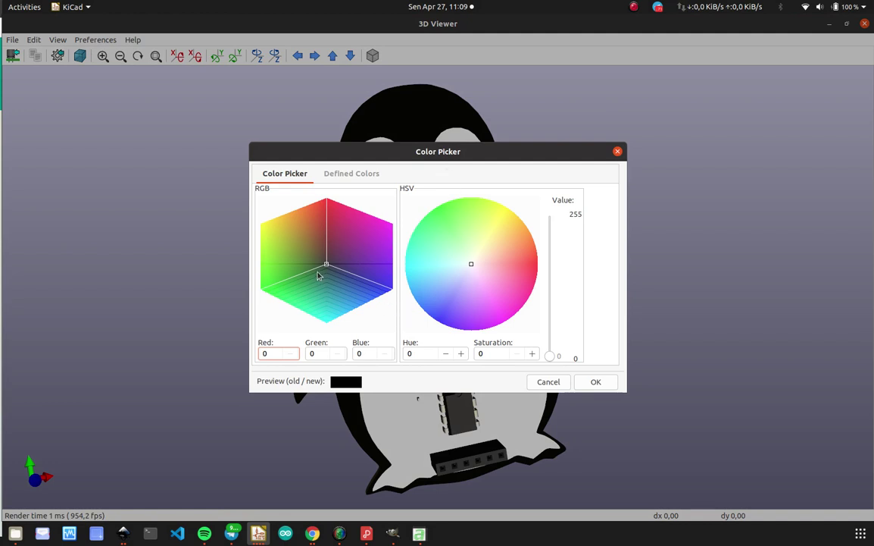
drag(468, 262, 469, 215)
drag(550, 356, 566, 273)
drag(469, 218, 453, 233)
click(591, 382)
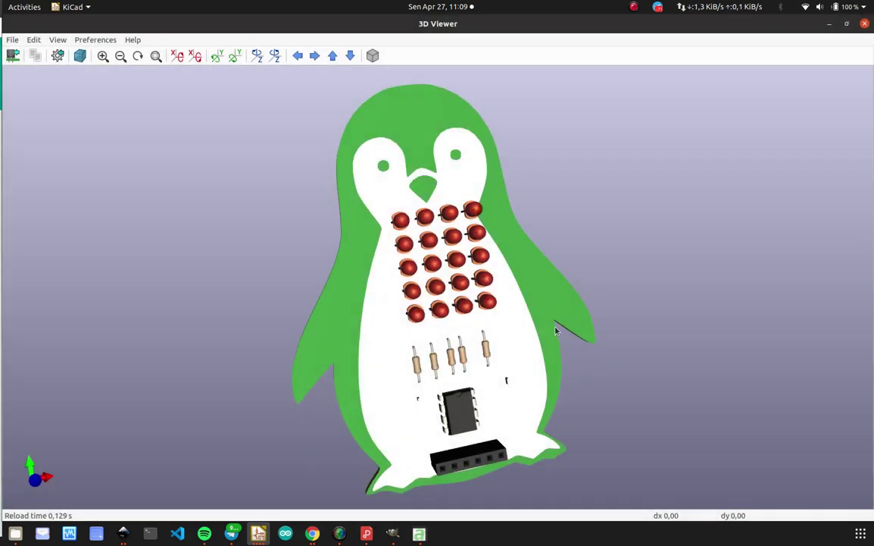
drag(500, 321, 589, 297)
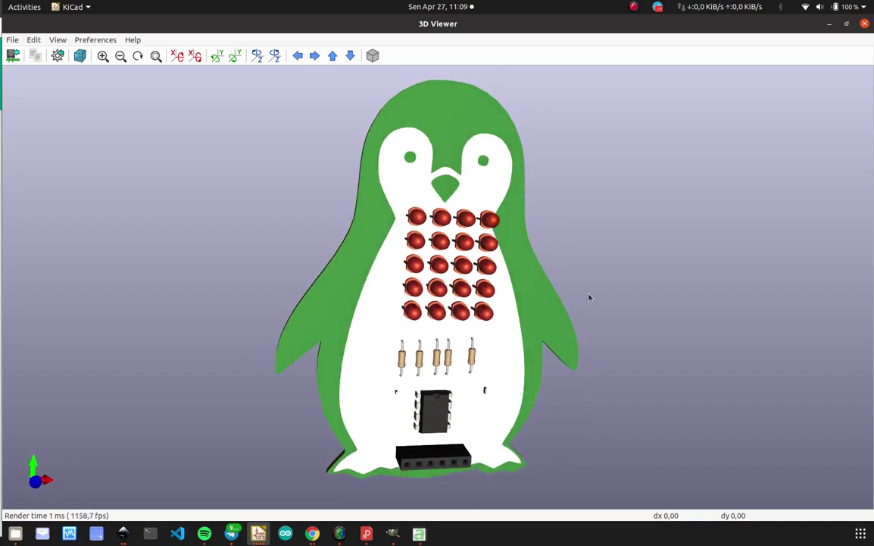
Pick another solder mask colour for the 3D board, inspect the board up close and close the 3D Viewer.
click(84, 40)
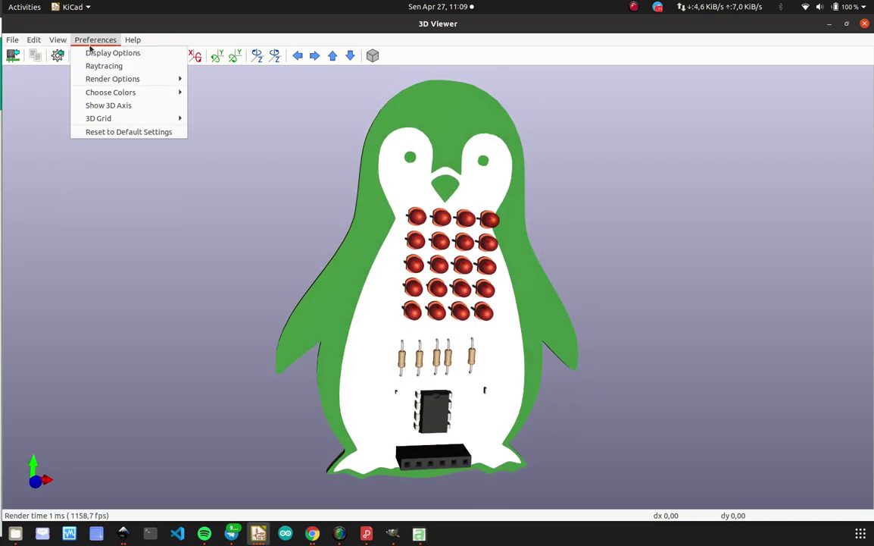
mouse_move(140, 94)
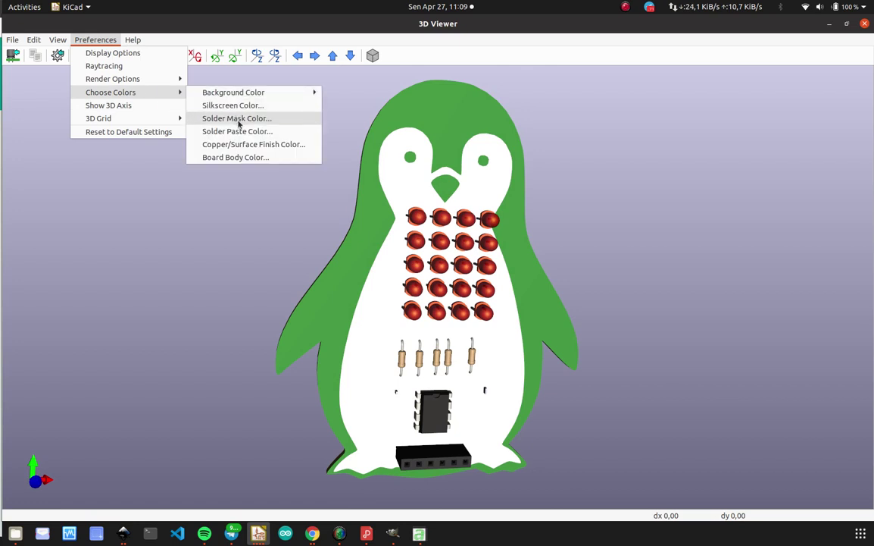
click(239, 121)
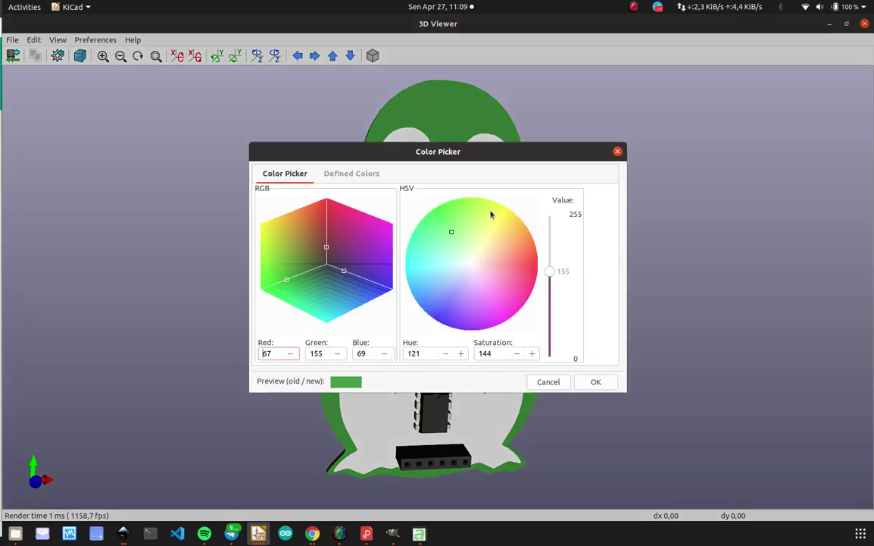
drag(549, 282, 429, 224)
click(582, 377)
scroll(481, 232, up, 4)
scroll(477, 233, down, 8)
scroll(452, 235, up, 2)
click(865, 24)
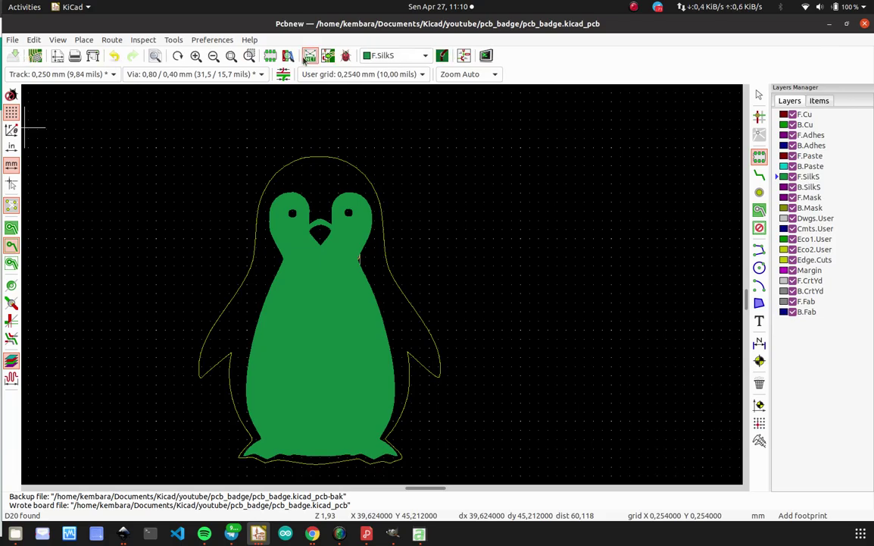
Update the PCB from the schematic, keeping symbol associations, updating footprints and deleting extra footprints.
click(327, 55)
click(587, 385)
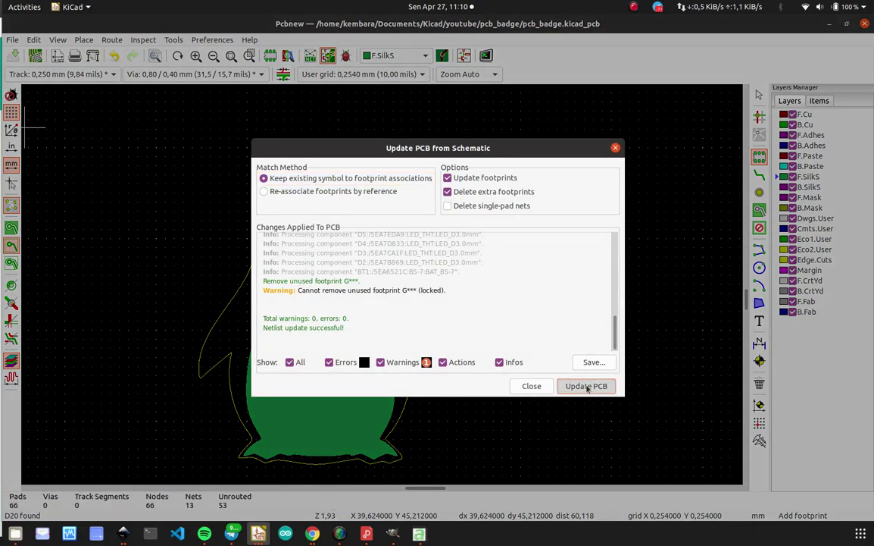
click(531, 385)
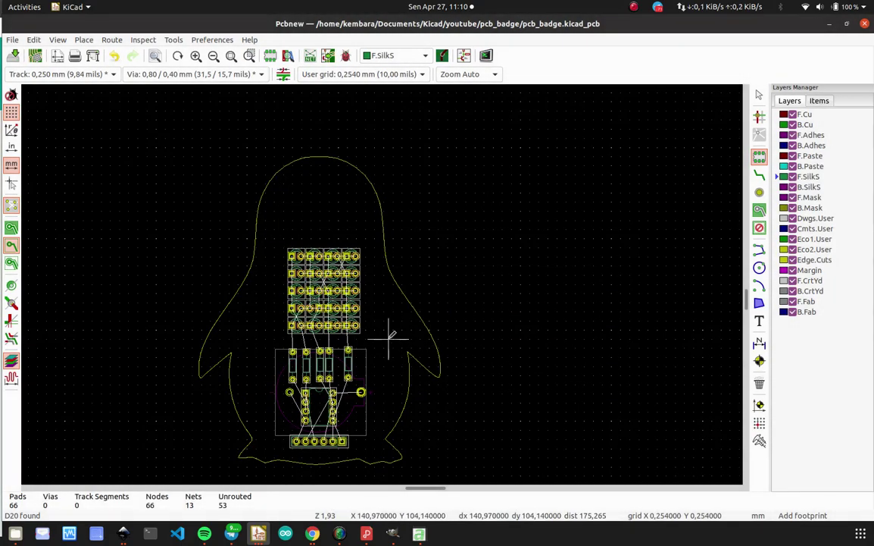
Switch from the board layout to the pcb_badge schematic in Eeschema and show its upper area.
click(461, 60)
scroll(527, 217, down, 2)
scroll(493, 258, up, 1)
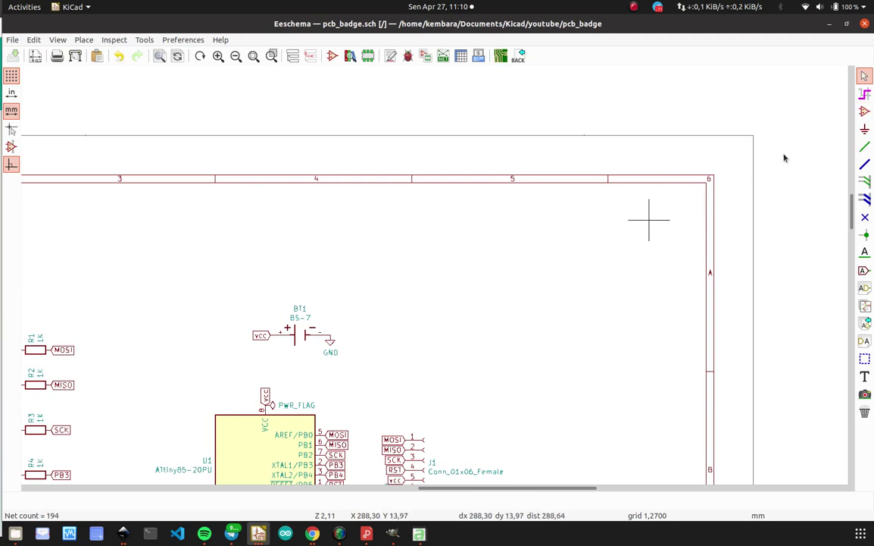
click(865, 111)
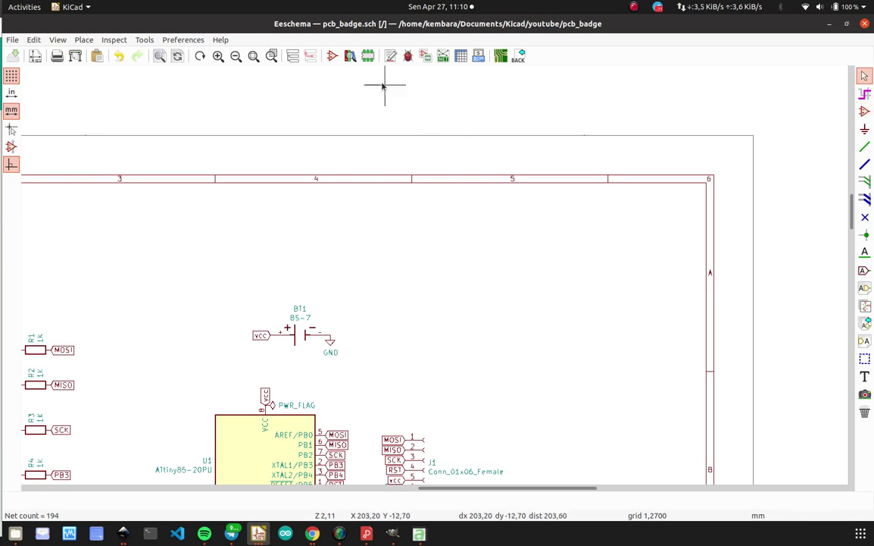
key(Escape)
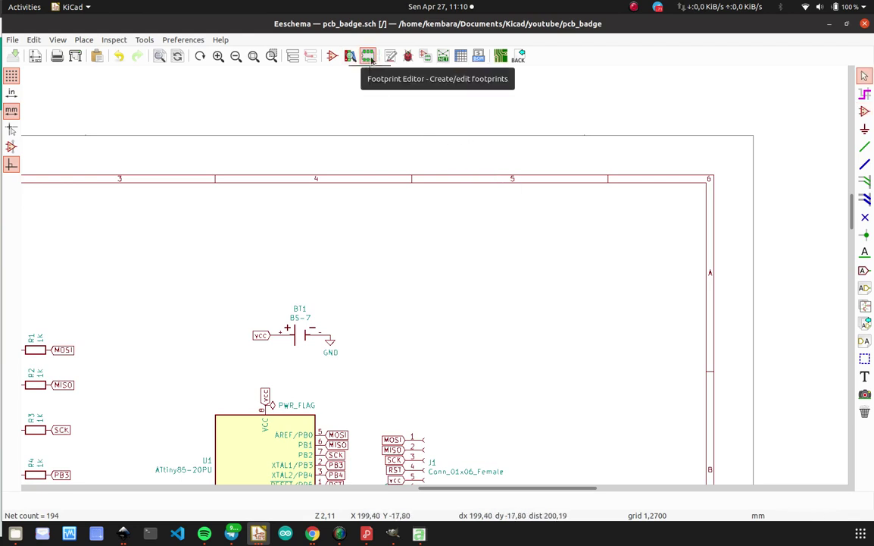
click(368, 57)
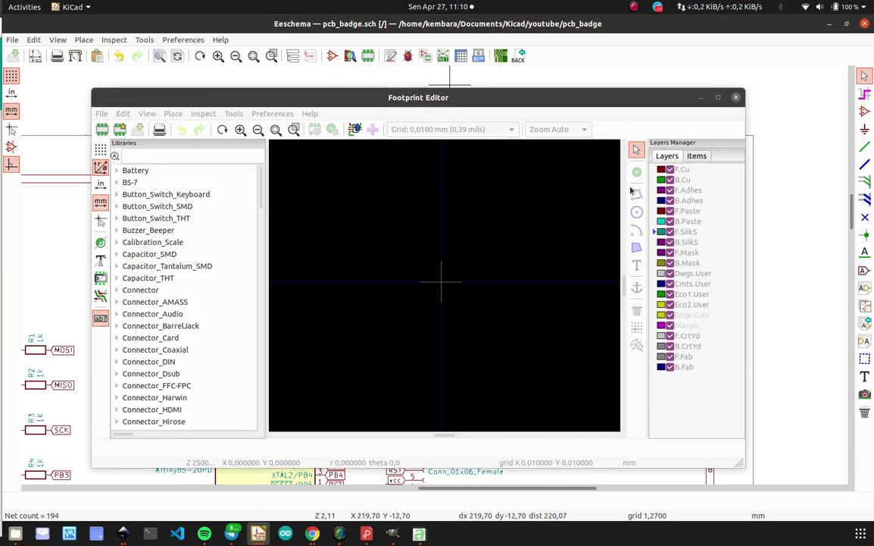
click(736, 98)
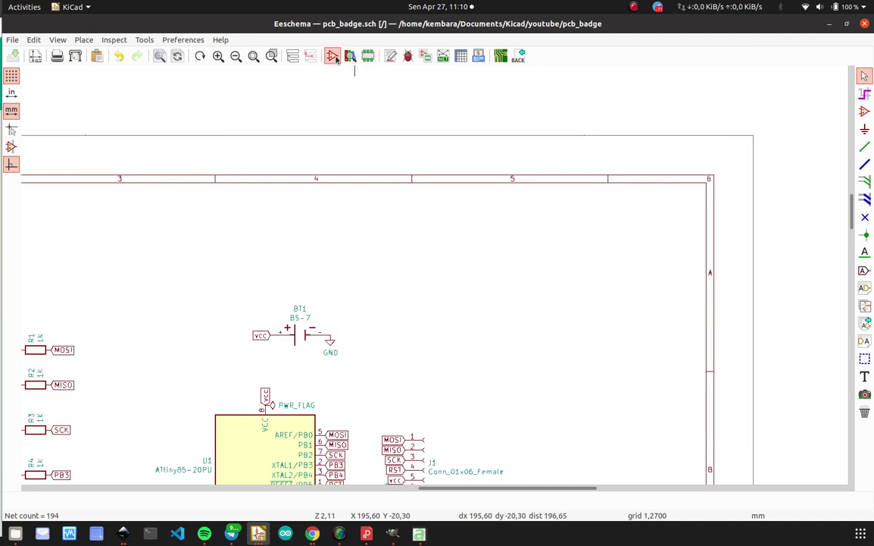
Open the Symbol Editor from the pcb_badge schematic.
click(334, 58)
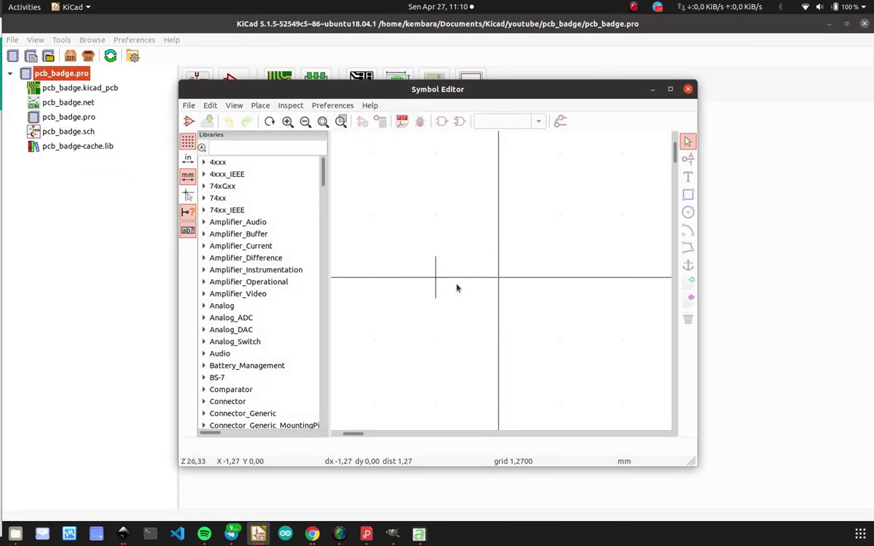
click(189, 124)
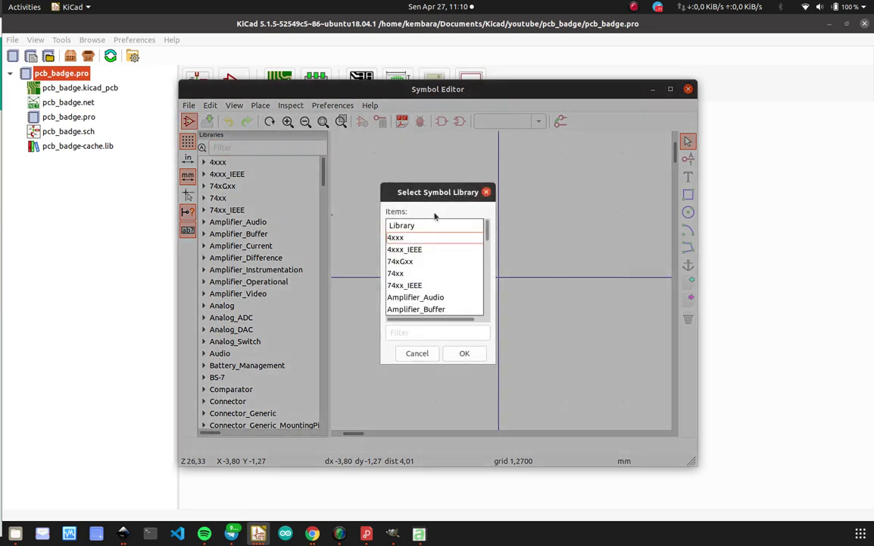
scroll(430, 270, down, 4)
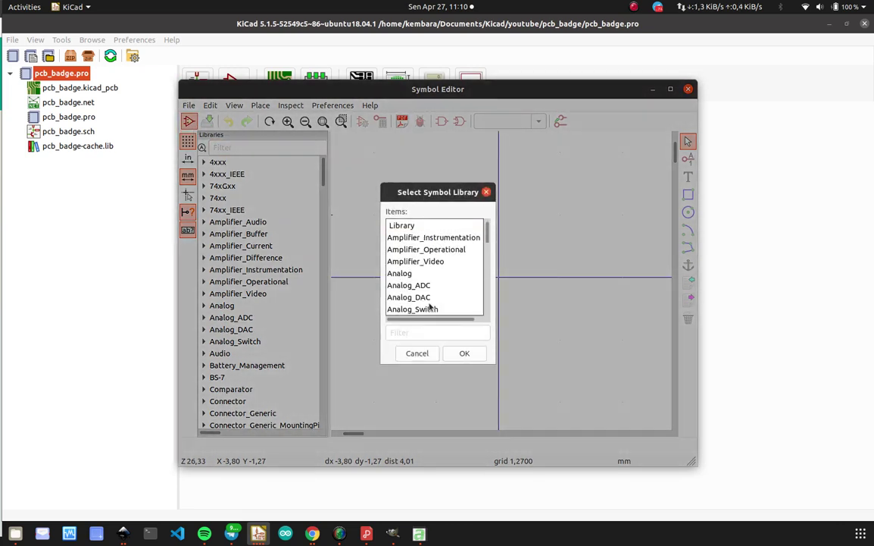
click(418, 353)
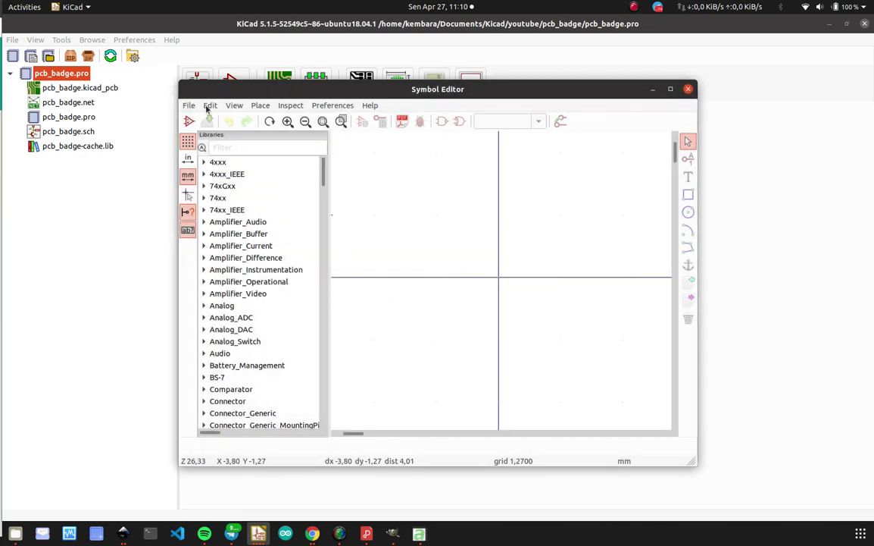
Create a new symbol library named pinguin.lib in the pcb_badge folder and add it to the Project library table.
click(187, 106)
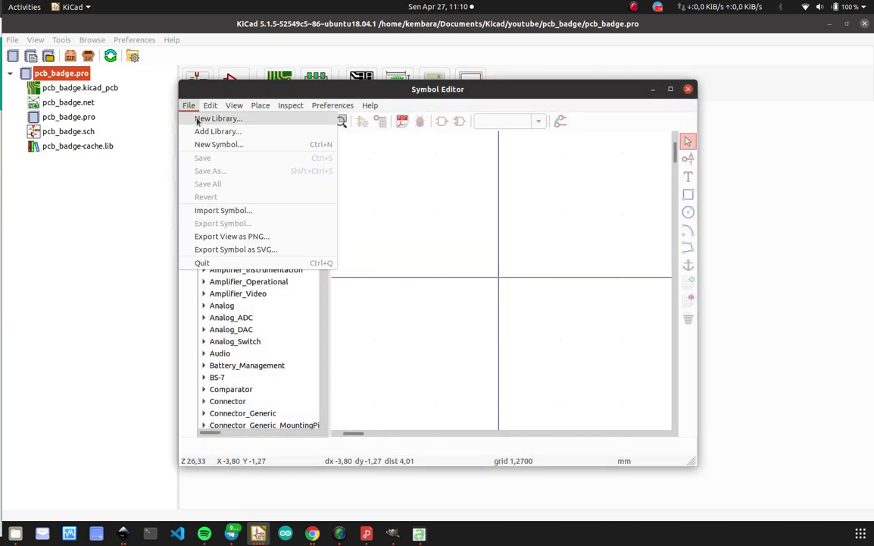
click(198, 119)
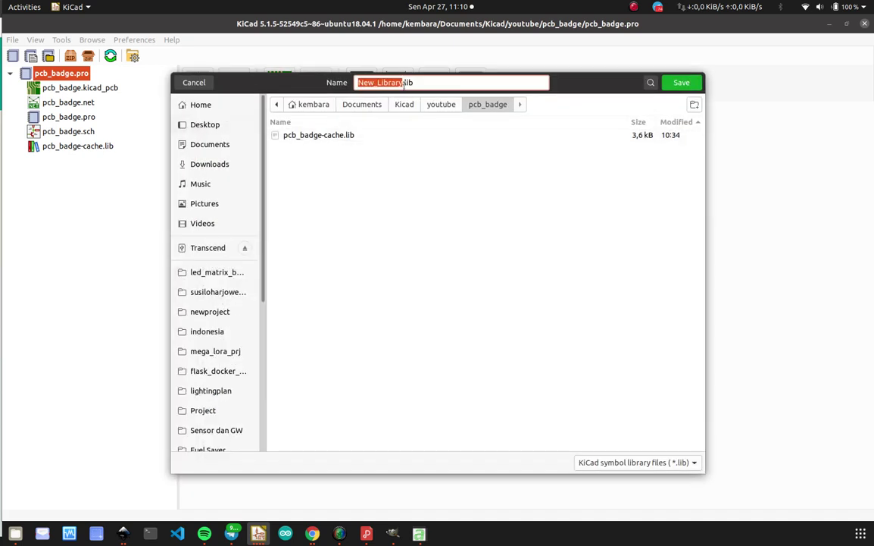
click(401, 82)
double_click(401, 82)
text(pingu)
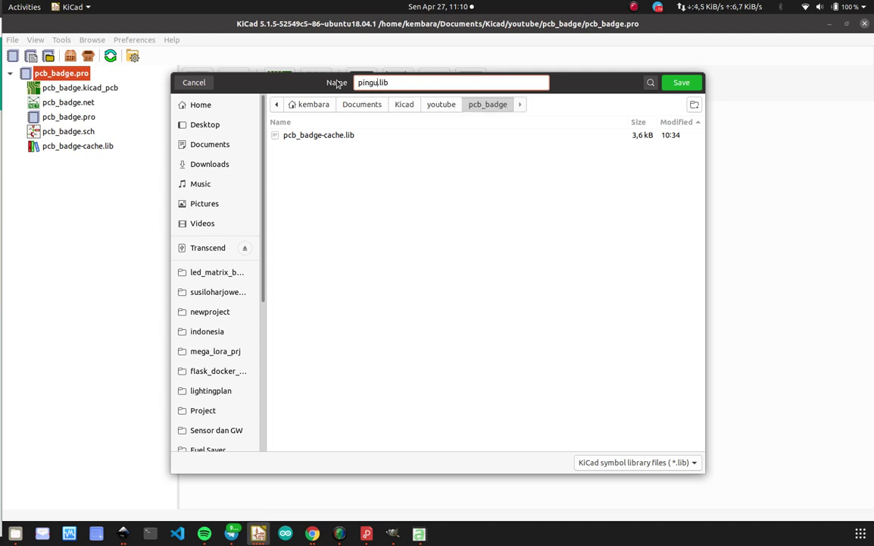
text(ni)
click(698, 87)
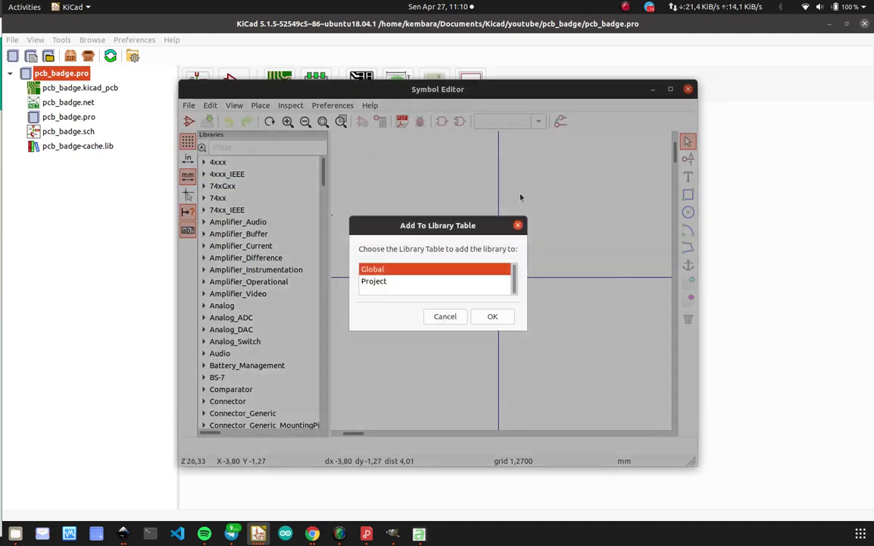
click(425, 281)
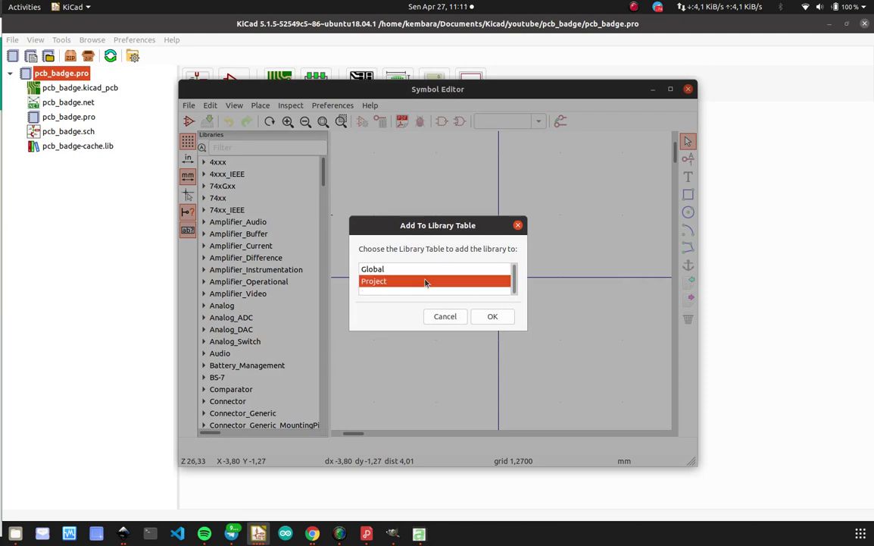
click(494, 315)
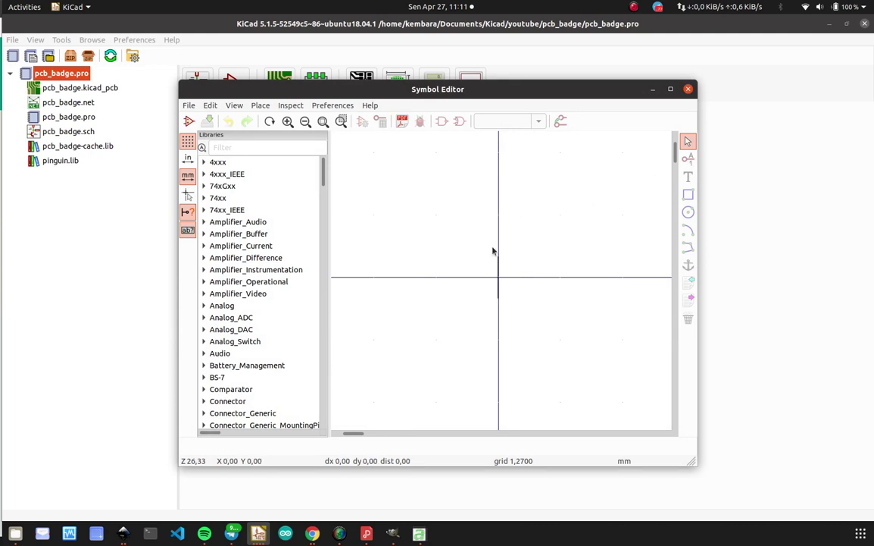
Create a new symbol named pinguin in the pinguin library with default reference designator p.
click(232, 141)
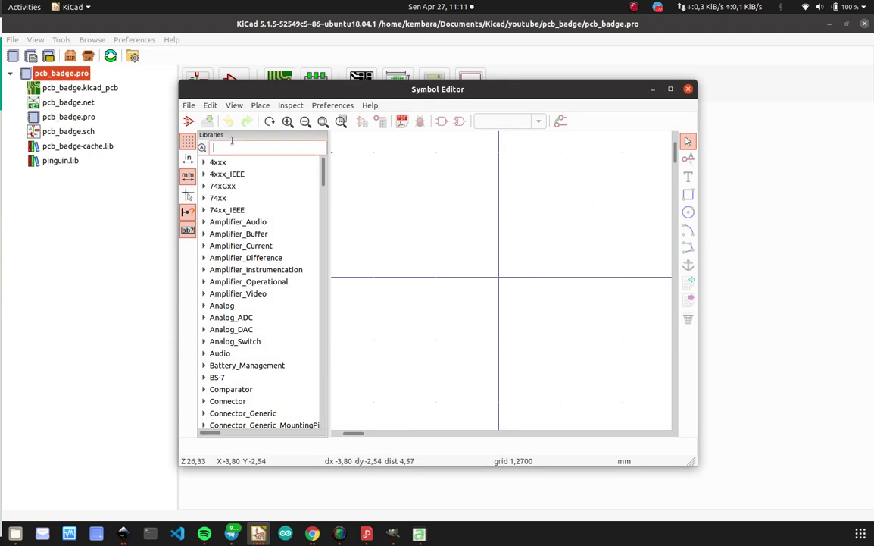
text(pingu)
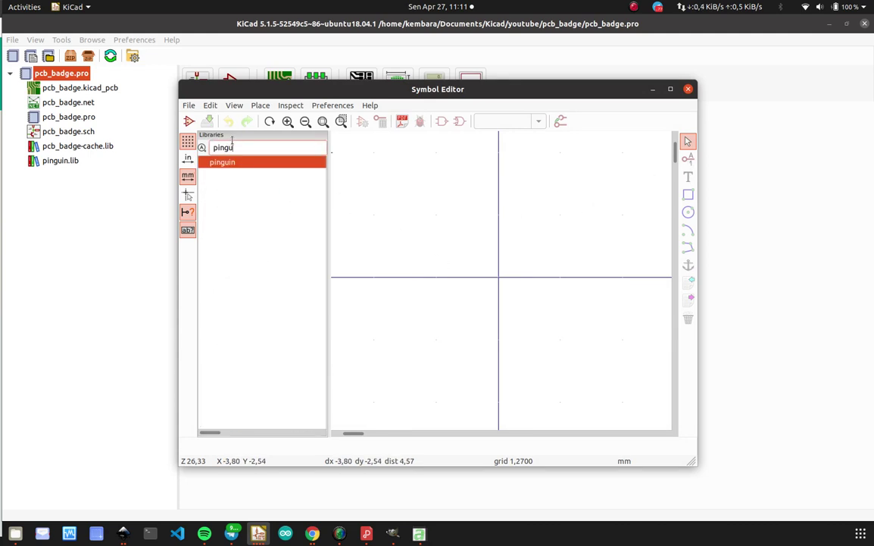
right_click(228, 161)
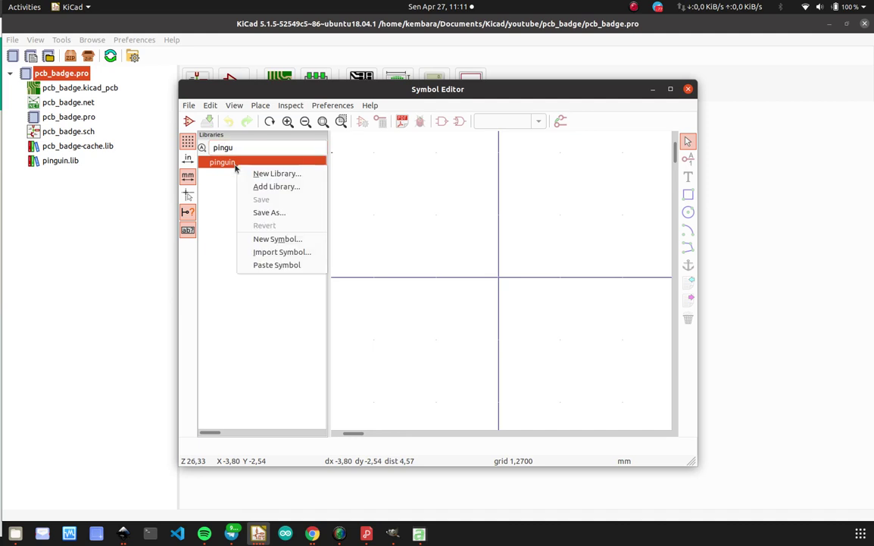
click(273, 238)
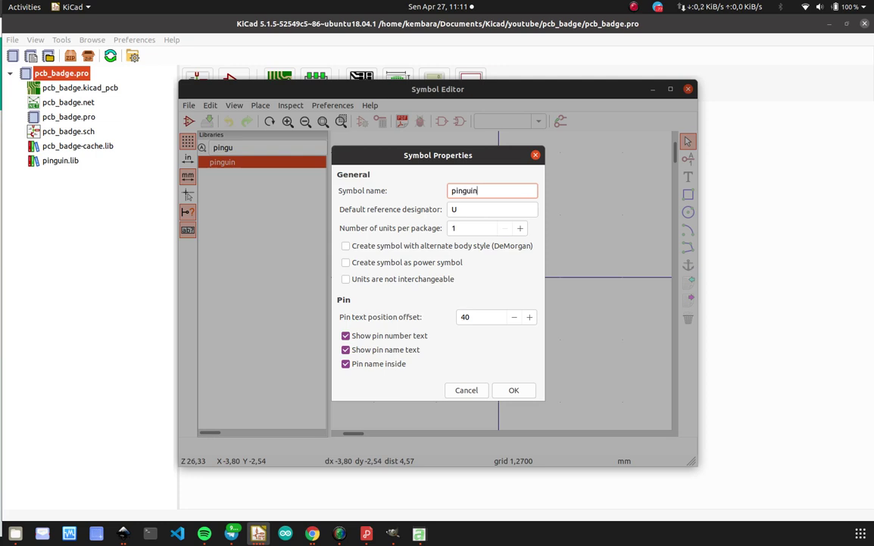
drag(484, 211, 451, 204)
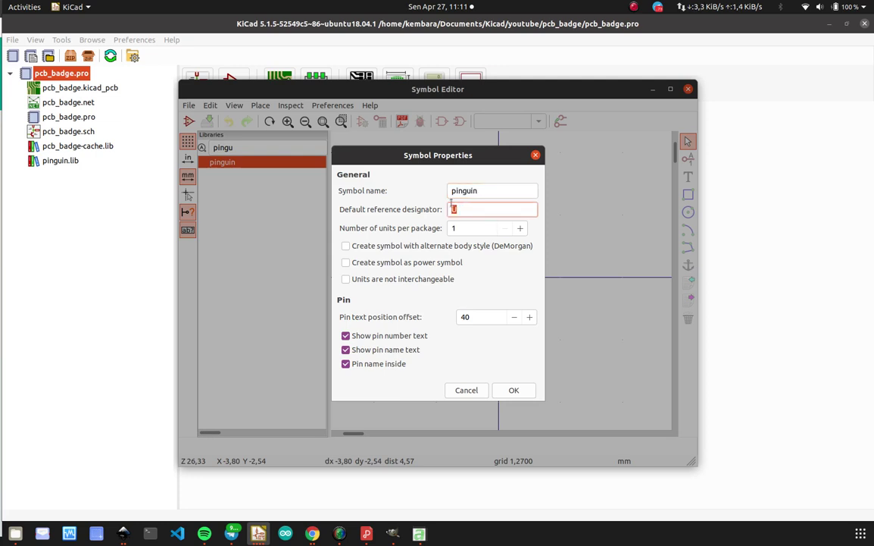
click(474, 227)
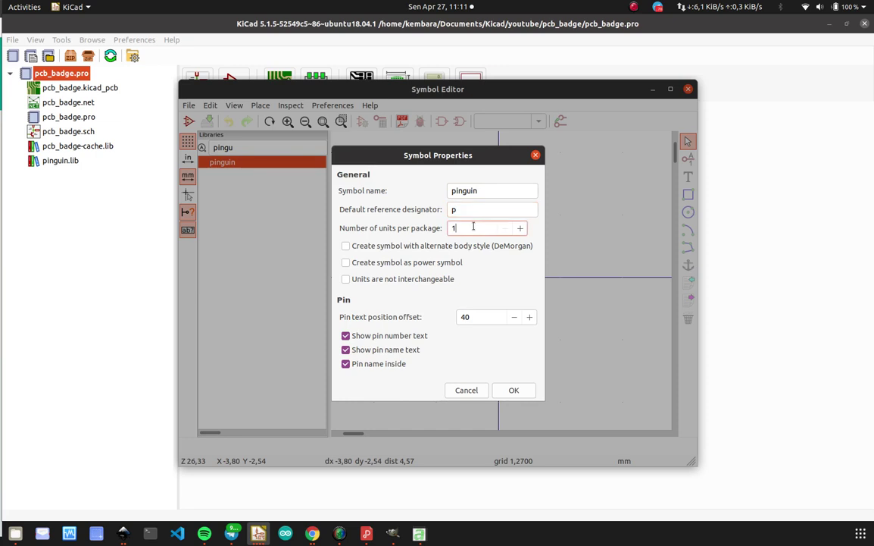
click(512, 390)
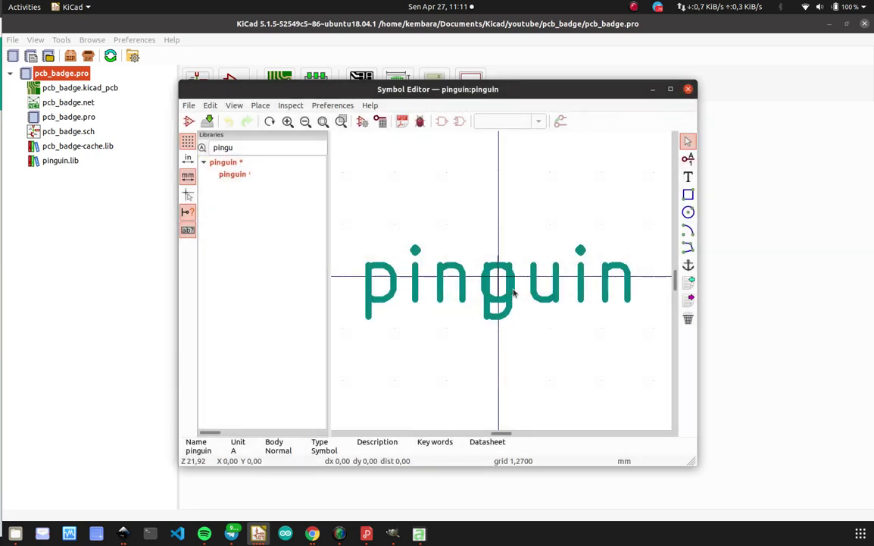
scroll(503, 285, down, 3)
scroll(502, 282, up, 4)
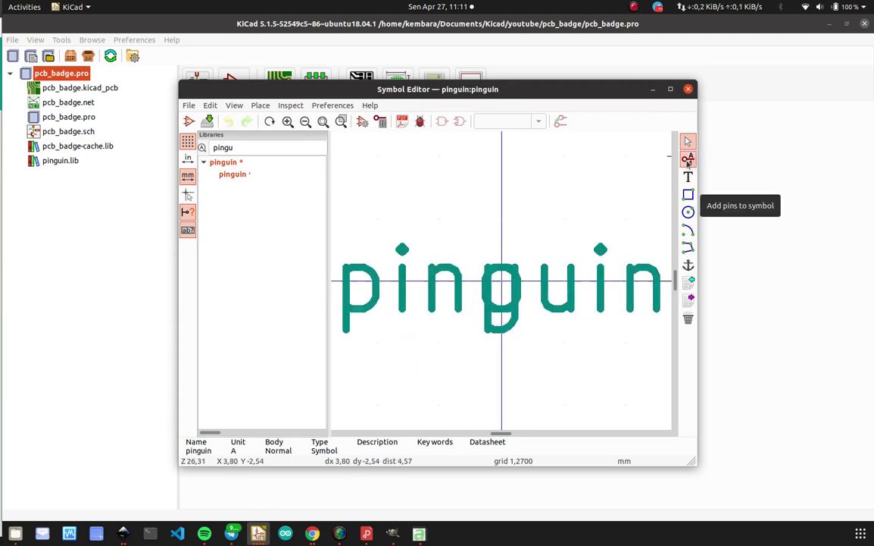
scroll(504, 279, down, 2)
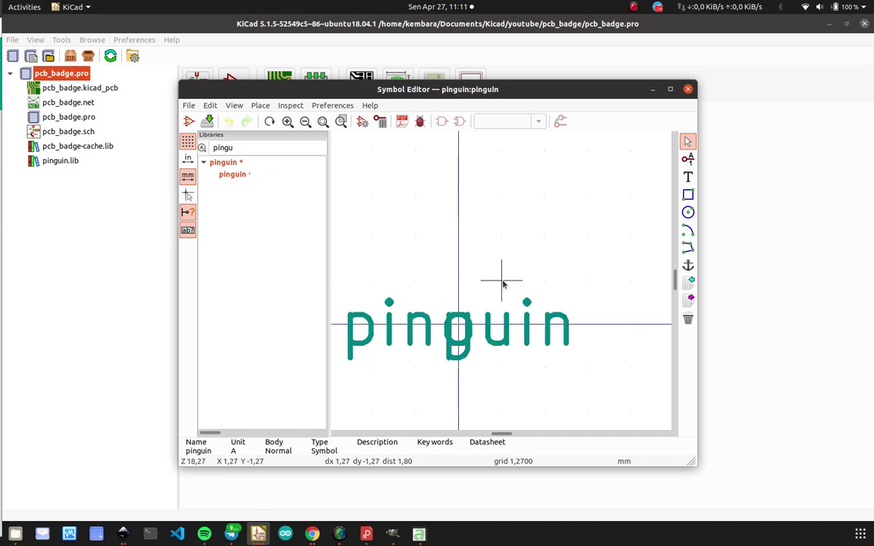
click(688, 157)
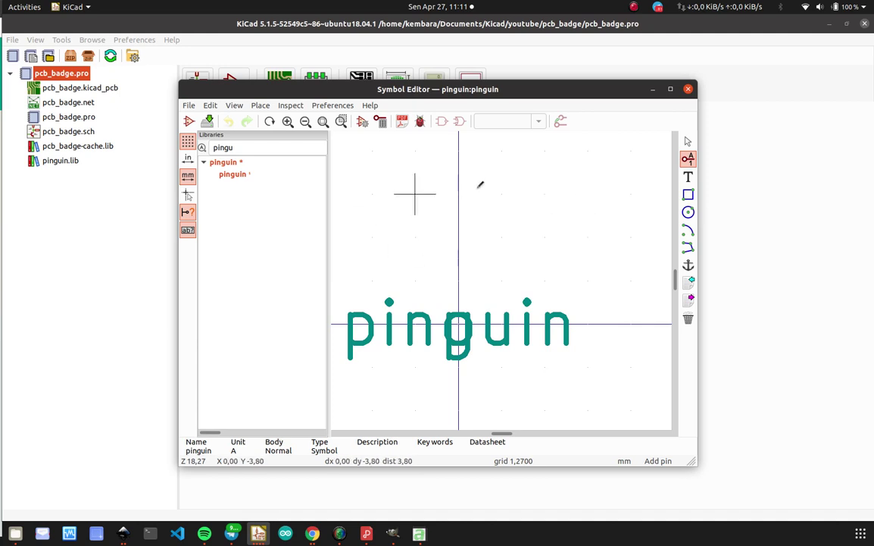
click(415, 193)
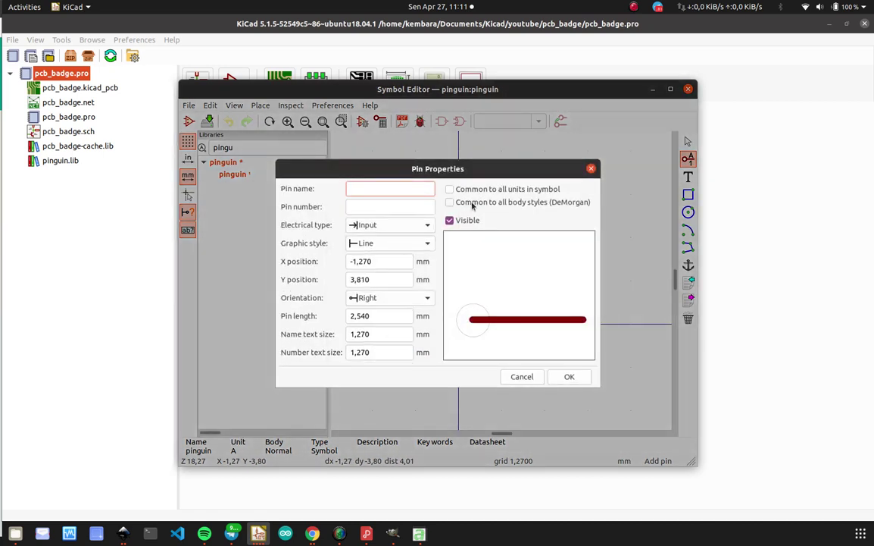
key(Escape)
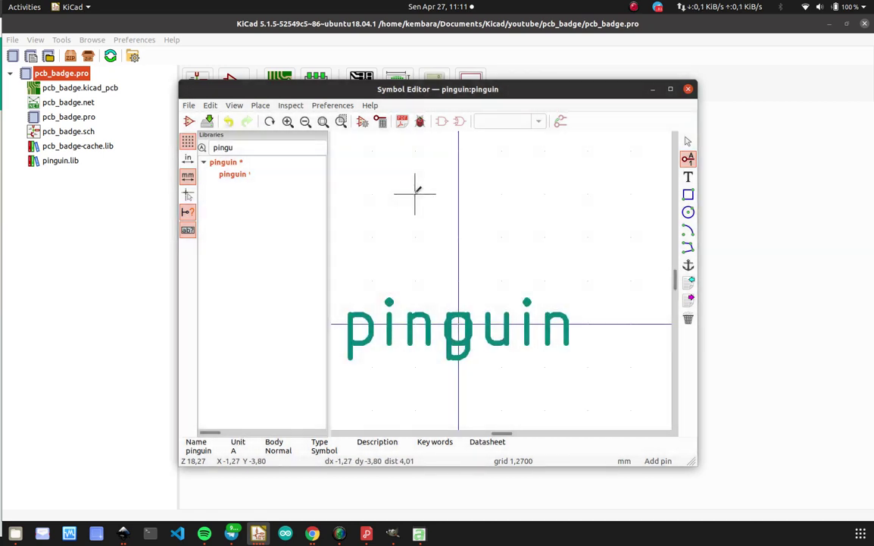
key(Escape)
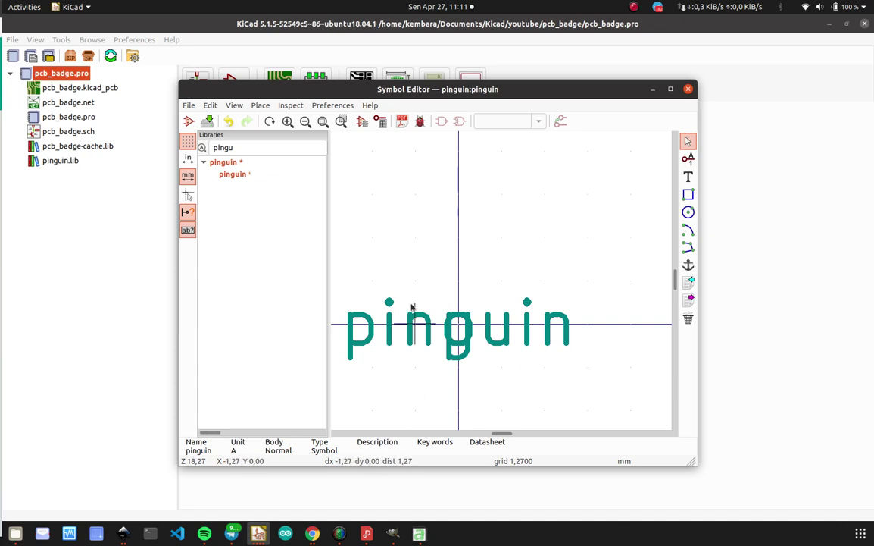
Save the pinguin symbol library and close the Symbol Editor.
click(208, 121)
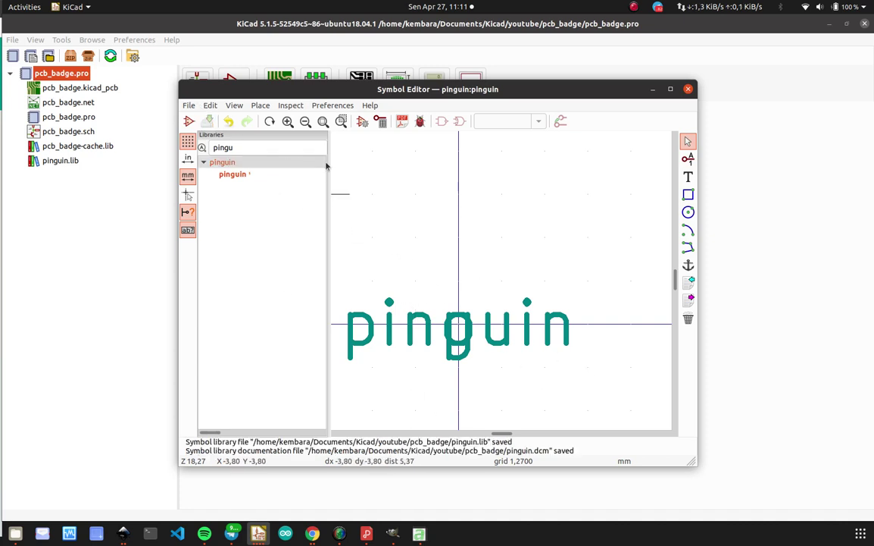
click(279, 175)
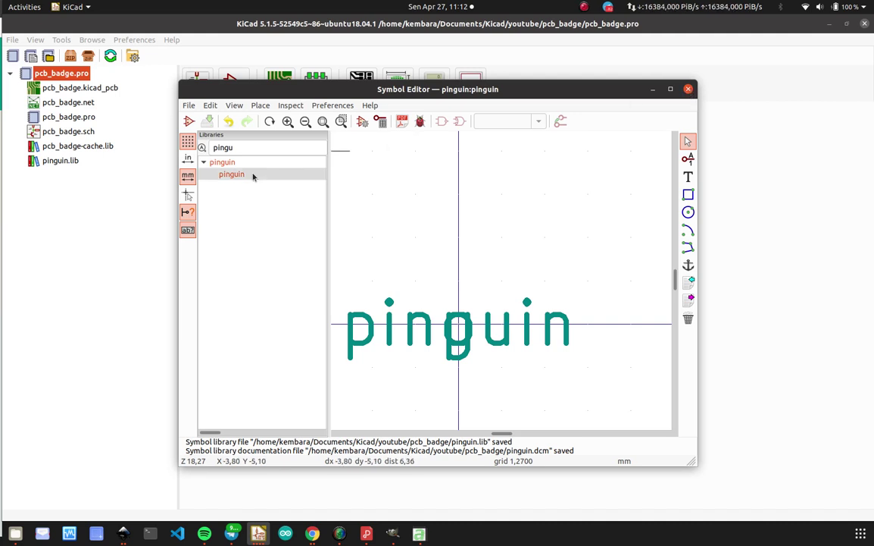
click(688, 89)
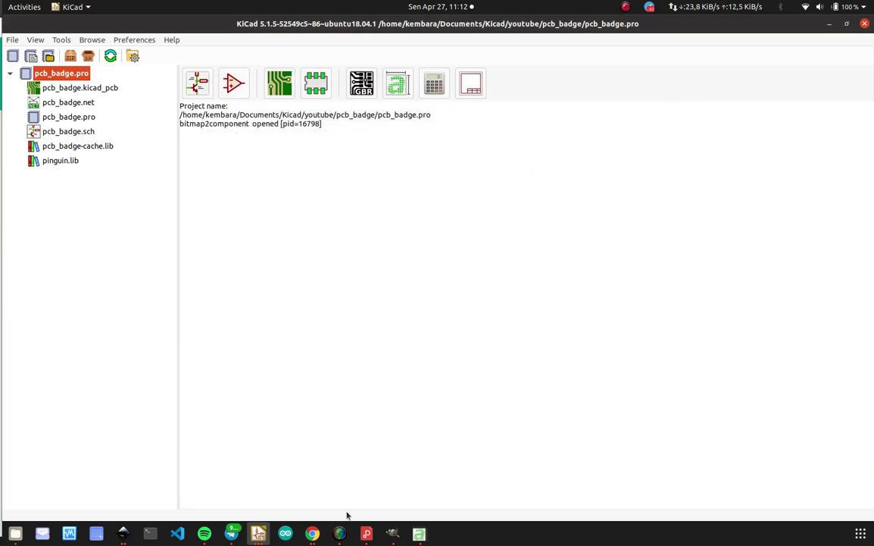
Return to the pcb_badge schematic in Eeschema and place the pinguin symbol in the empty area right of battery BT1.
click(258, 534)
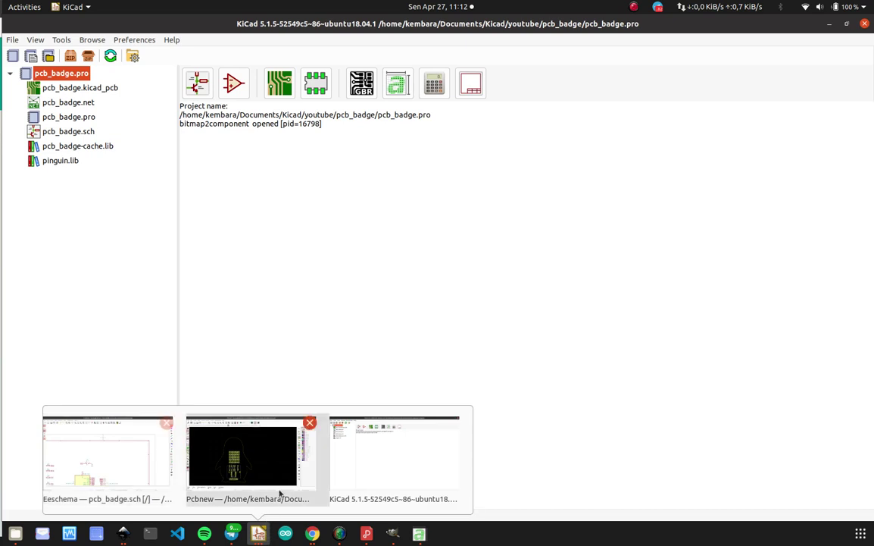
click(160, 464)
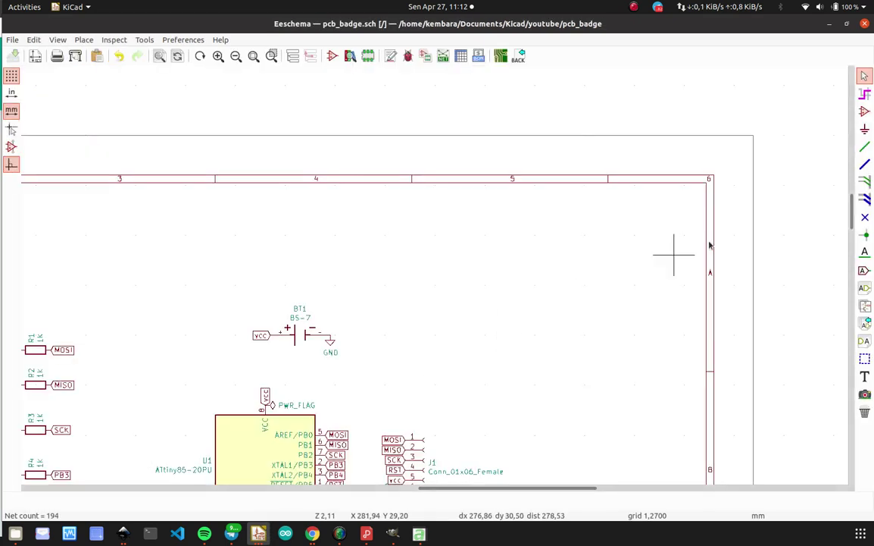
click(864, 111)
click(509, 240)
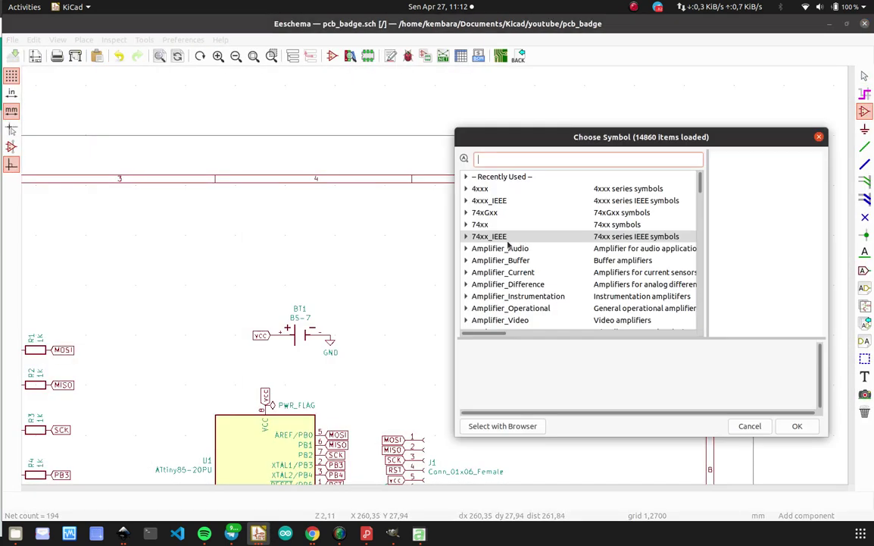
text(pingu)
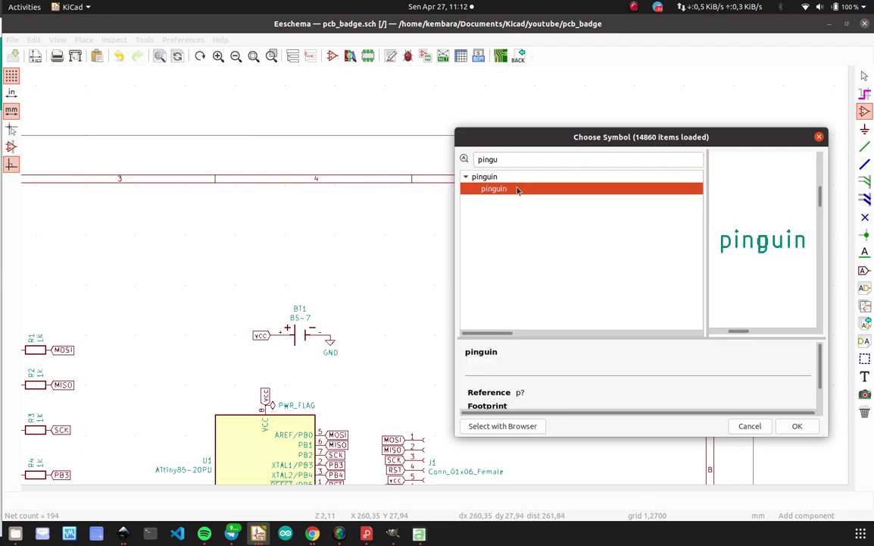
double_click(518, 188)
click(545, 303)
scroll(546, 302, up, 5)
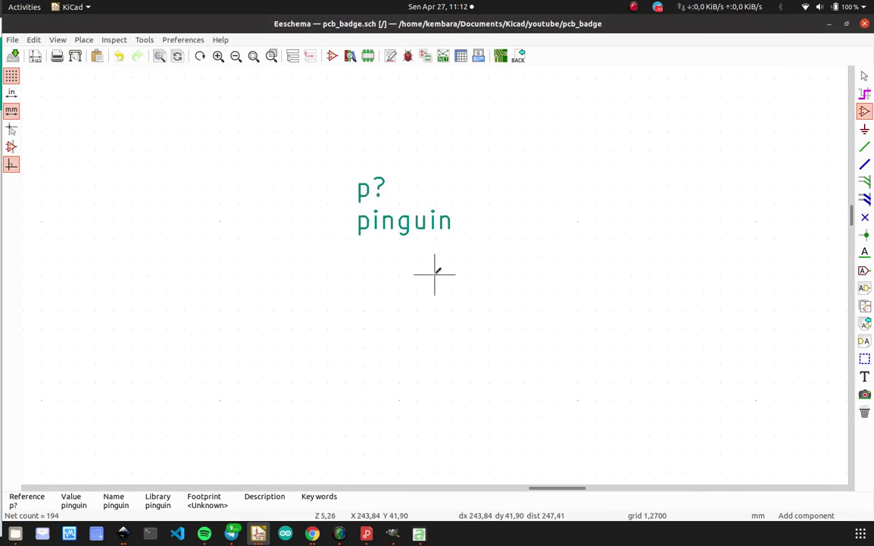
key(Escape)
Try to open the footprint field of the block-selected pinguin symbol for editing.
drag(453, 188, 382, 238)
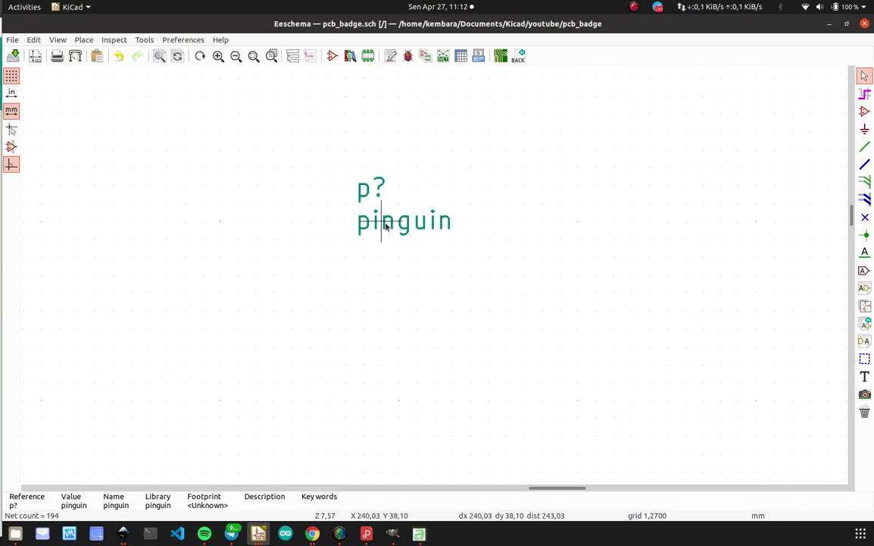
right_click(384, 223)
click(415, 176)
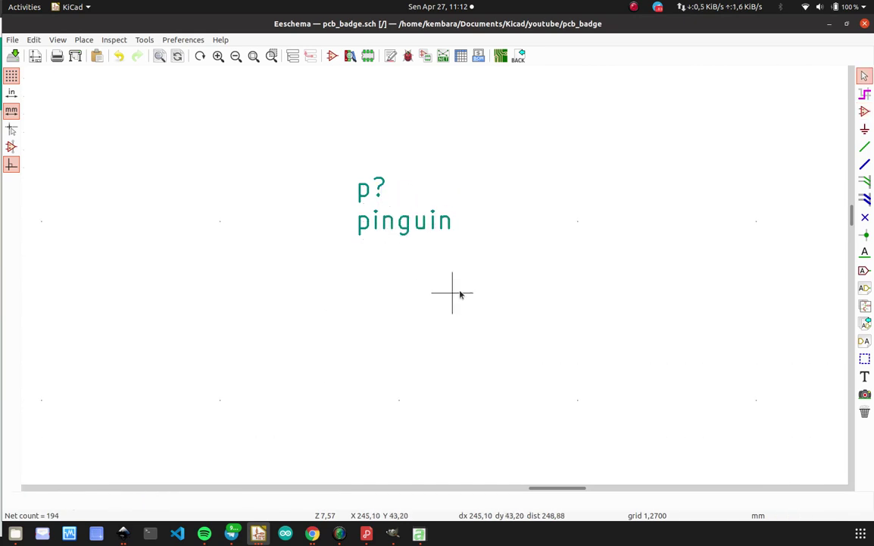
drag(453, 293, 343, 167)
right_click(355, 182)
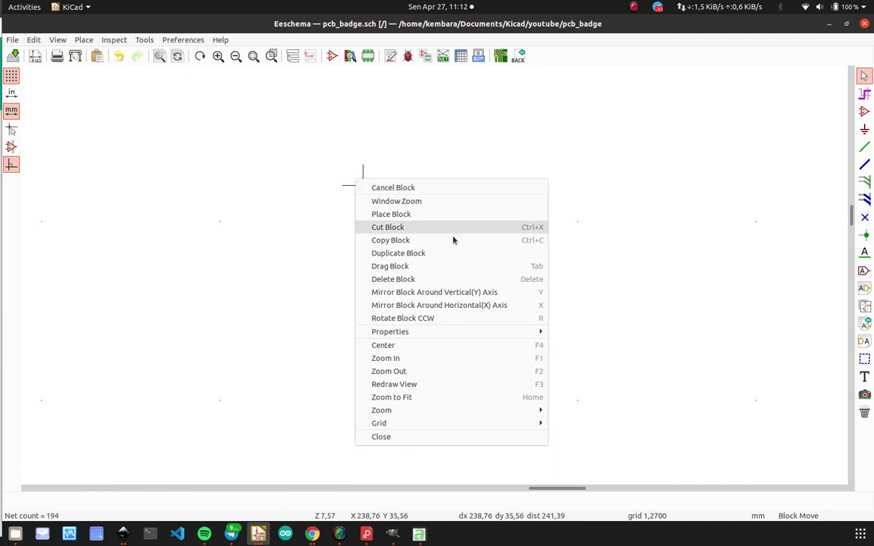
mouse_move(461, 332)
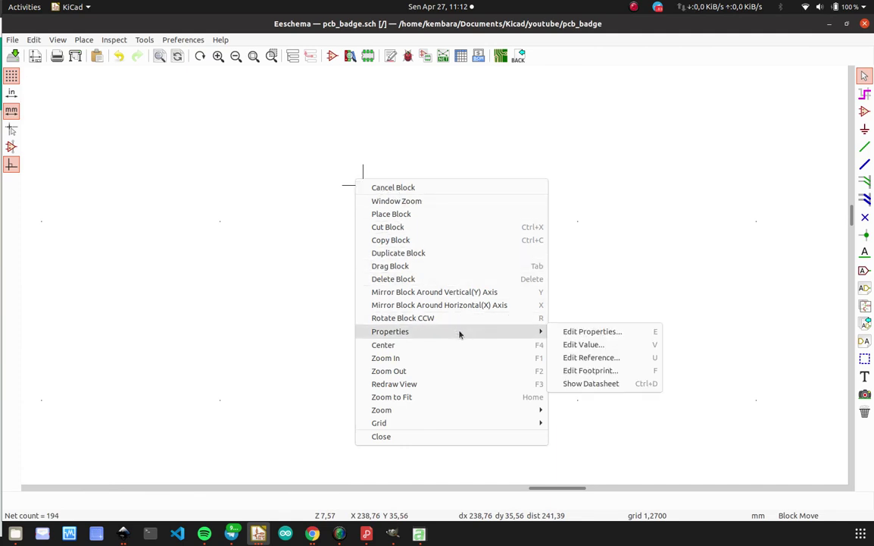
click(597, 371)
click(583, 368)
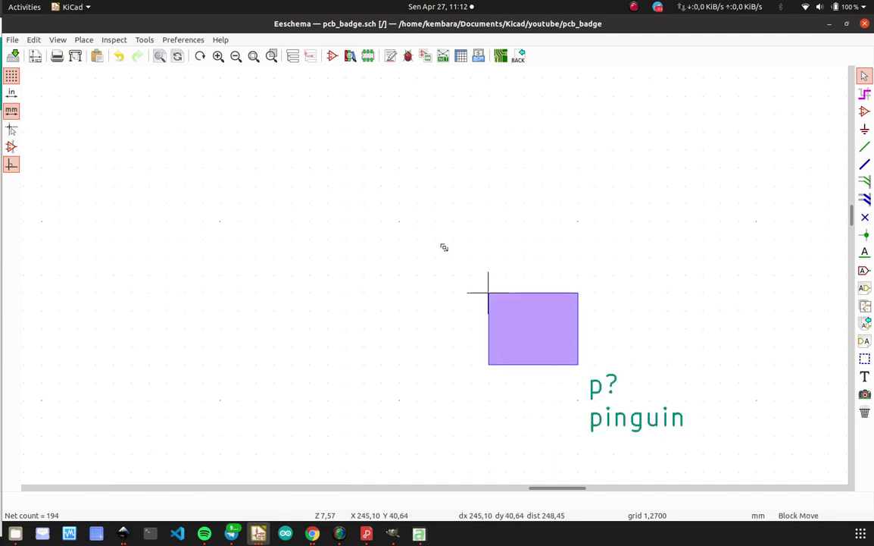
Assign the pict:pinguin_silkscreen footprint to the pinguin symbol in the schematic.
drag(680, 441, 437, 292)
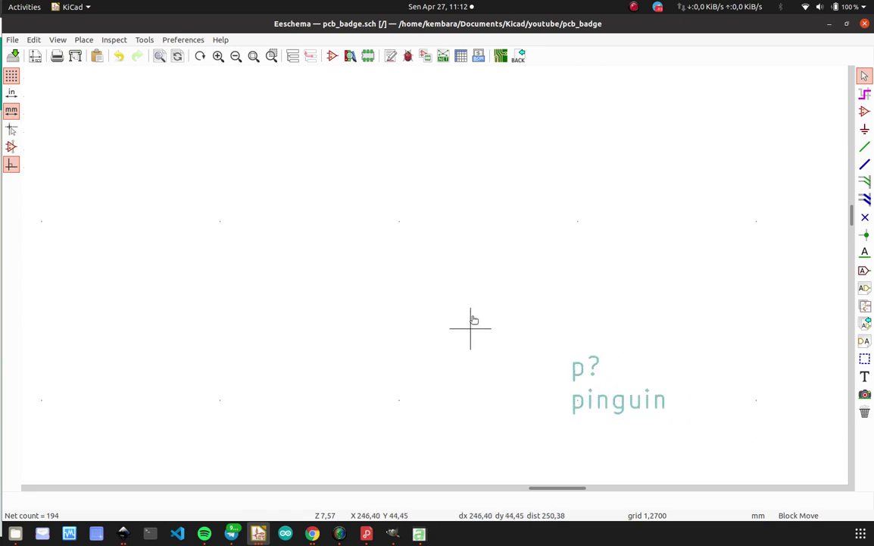
right_click(363, 202)
mouse_move(550, 354)
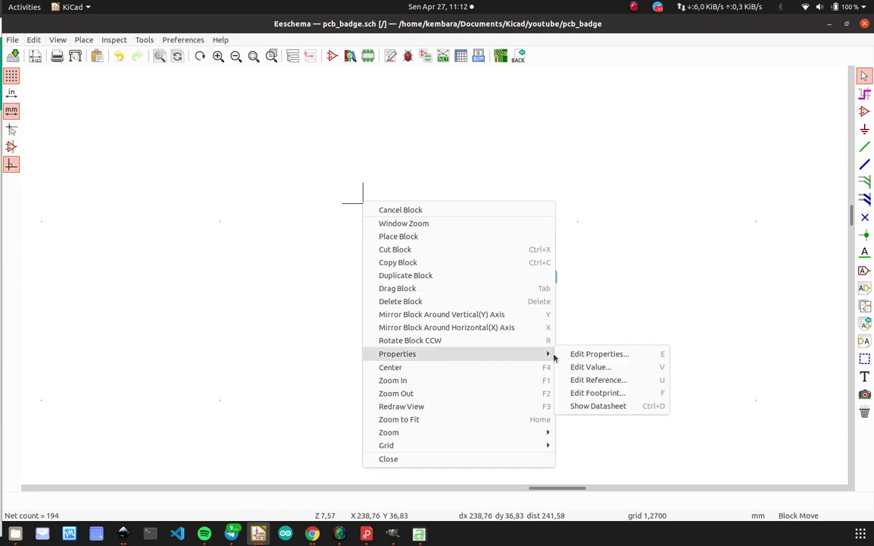
click(626, 390)
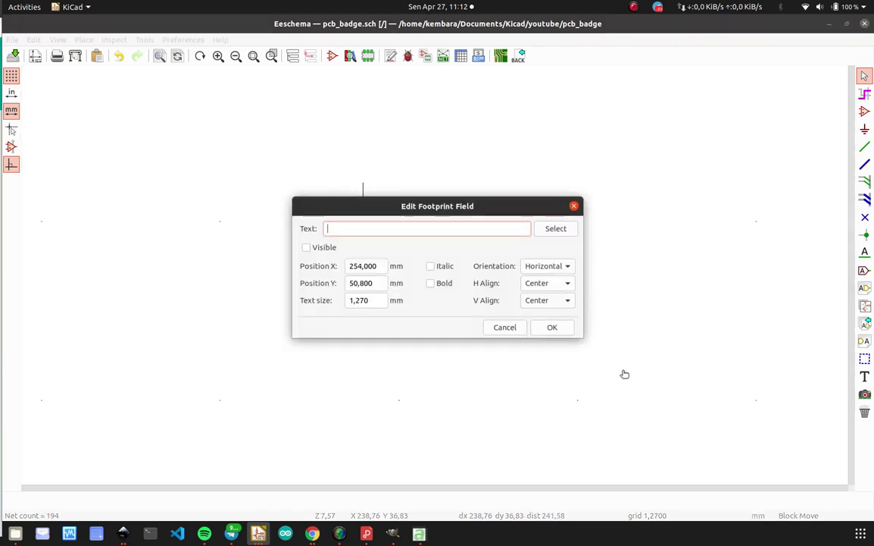
click(556, 229)
click(132, 163)
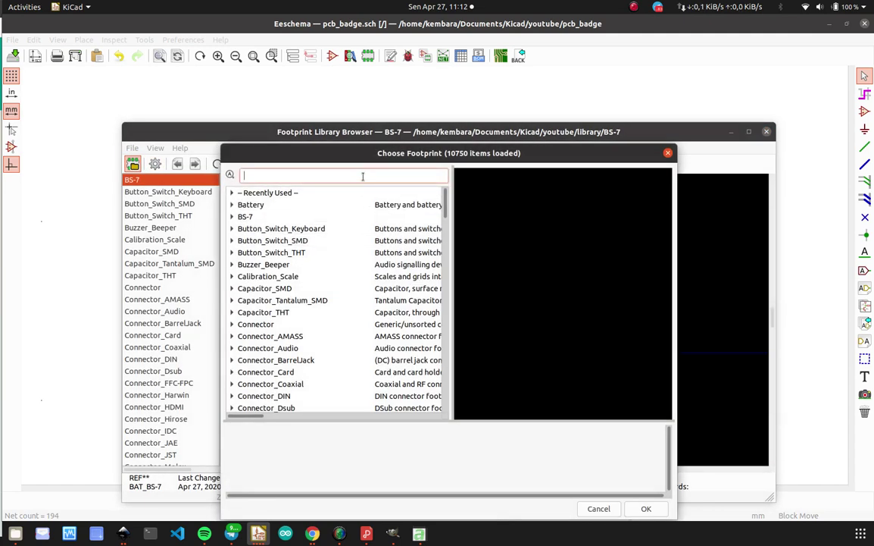
text(pingu)
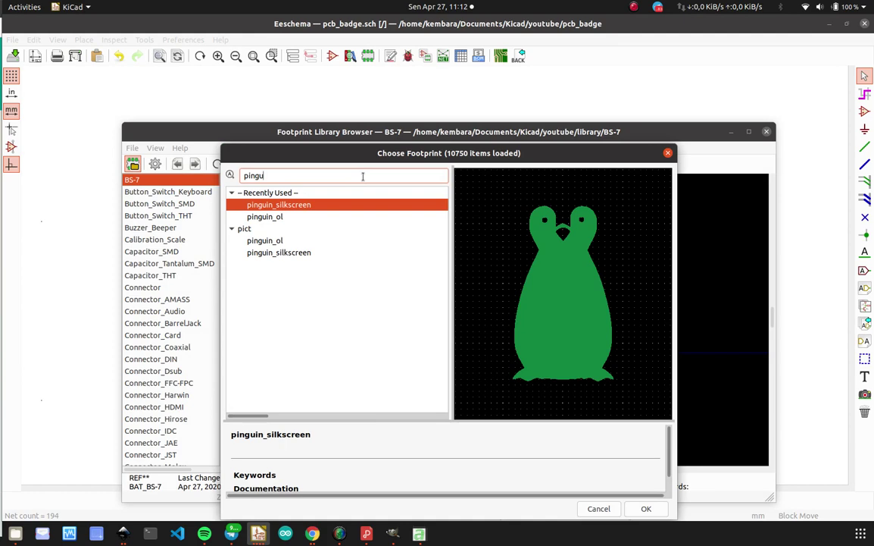
double_click(307, 204)
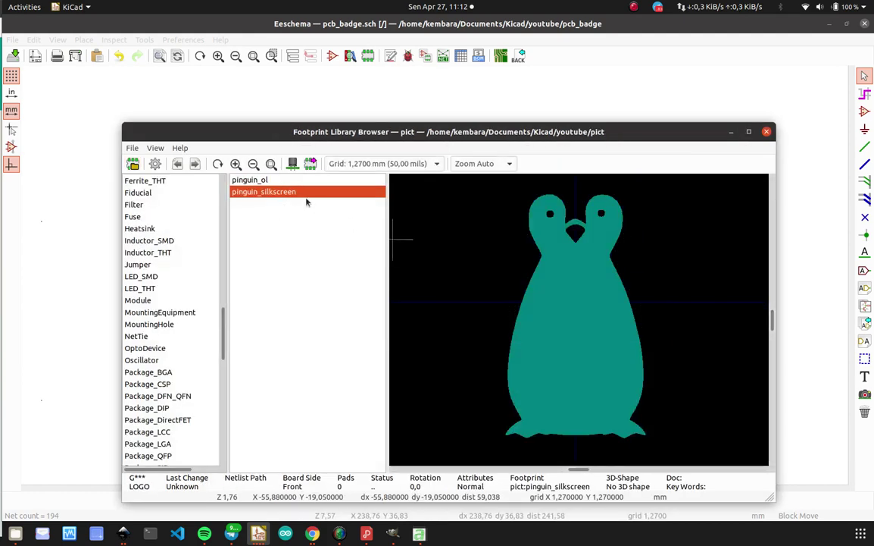
double_click(301, 194)
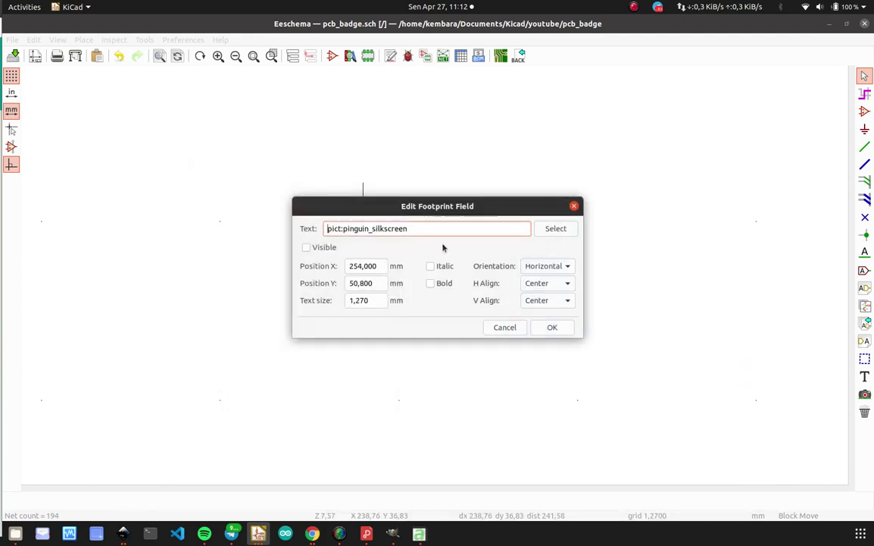
click(552, 327)
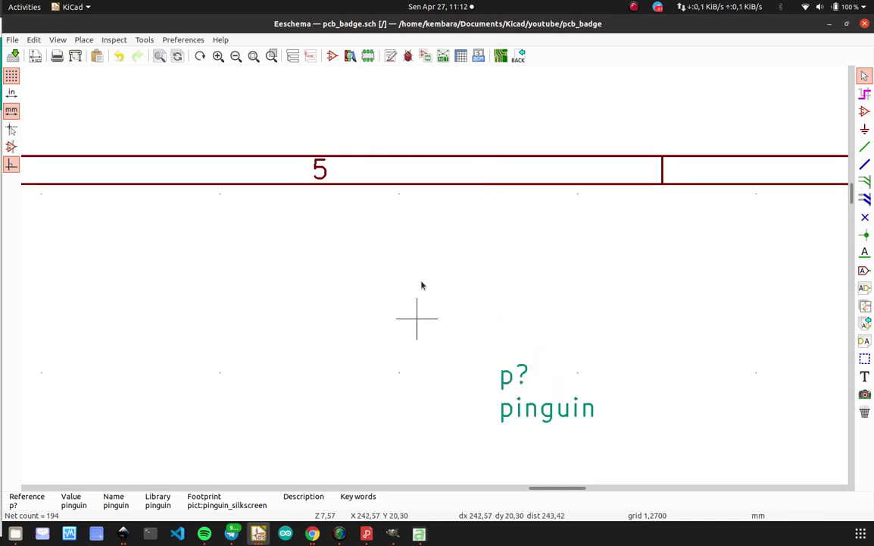
Generate the Pcbnew netlist in default format, overwriting pcb_badge.net and annotating the pinguin symbol.
click(443, 56)
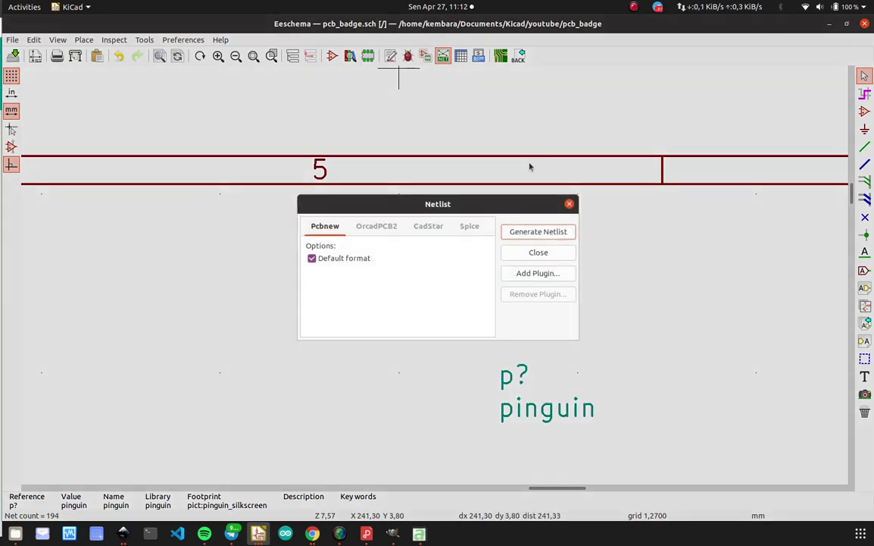
click(547, 232)
double_click(318, 130)
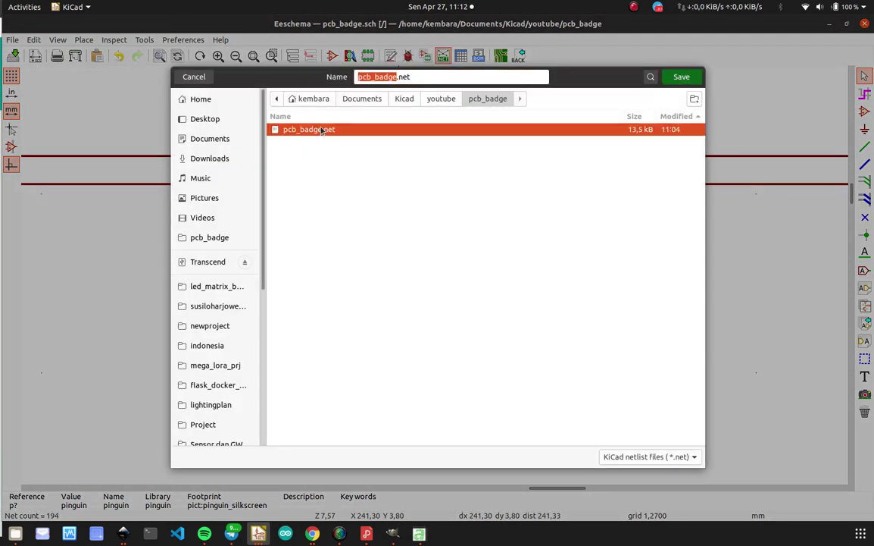
click(574, 381)
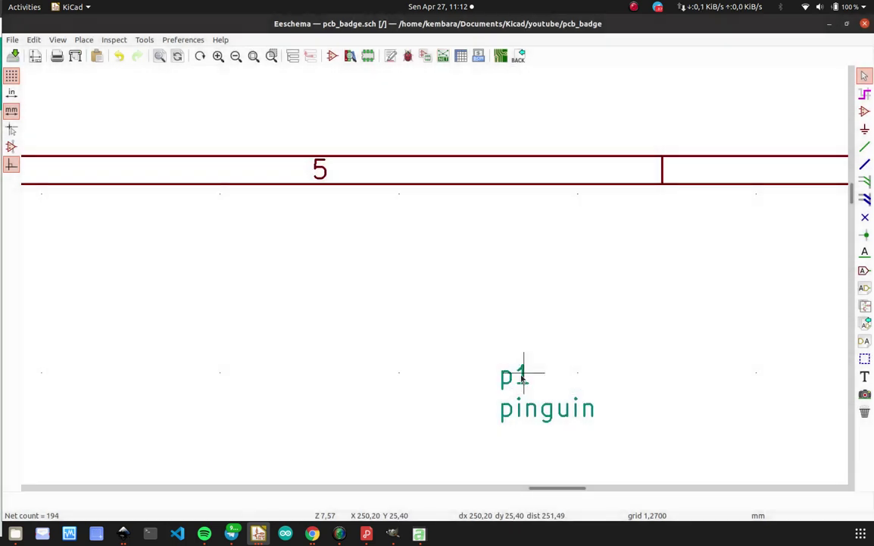
Switch to Pcbnew and update the PCB from the schematic, keeping existing symbol to footprint associations.
click(500, 56)
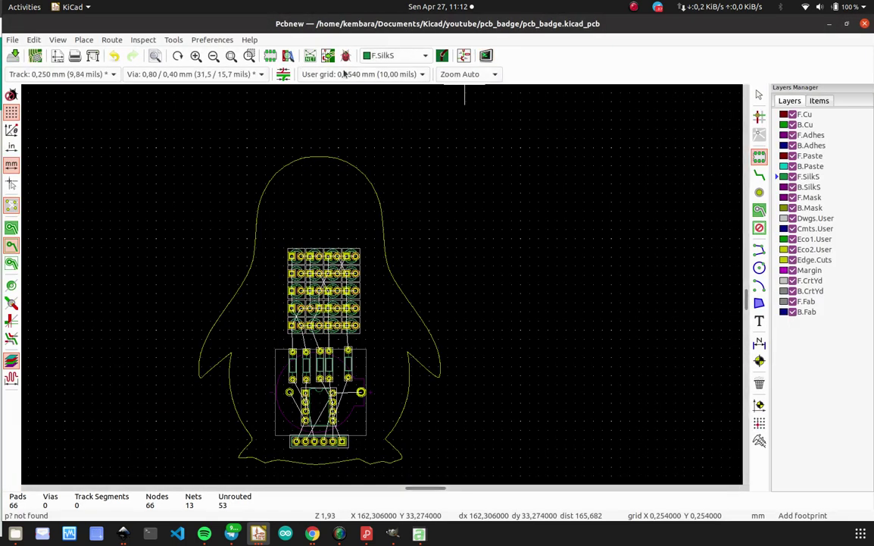
click(329, 57)
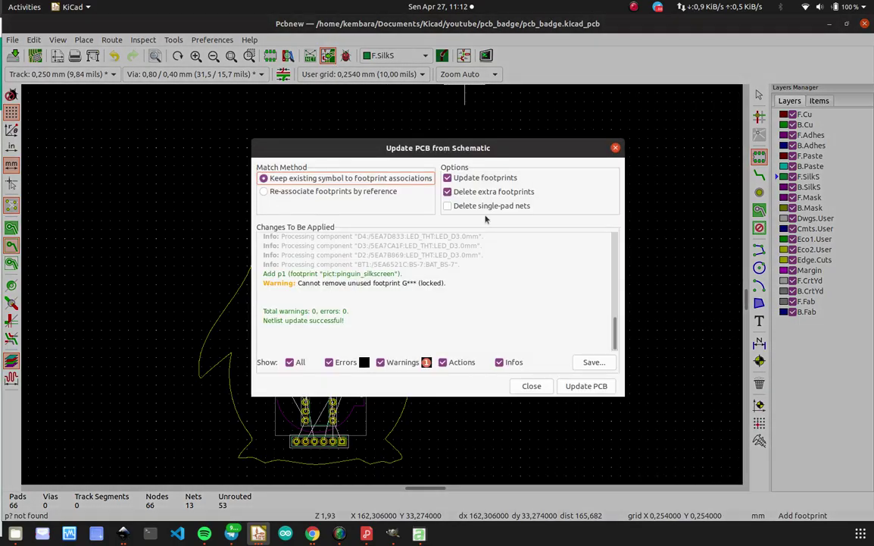
click(575, 387)
click(532, 385)
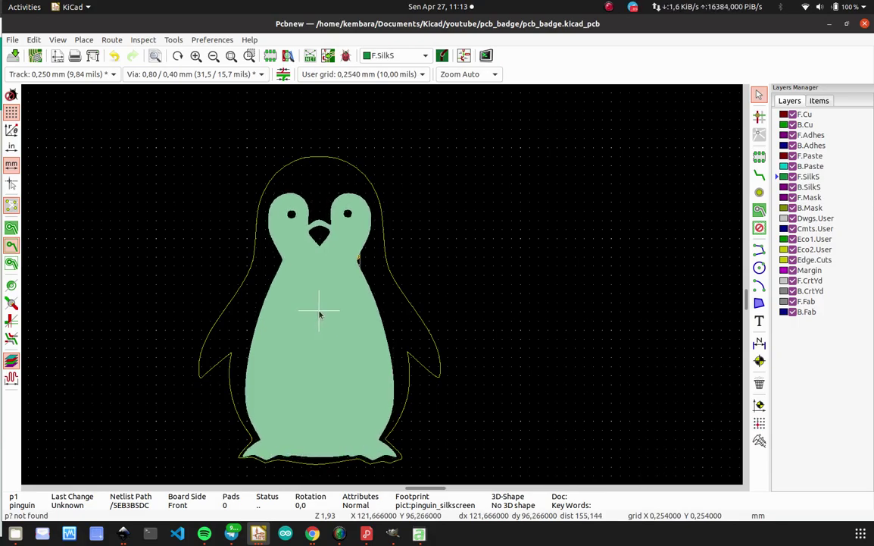
Place the penguin silkscreen footprint centred inside the penguin board outline and save the board.
click(319, 313)
key(ctrl+s)
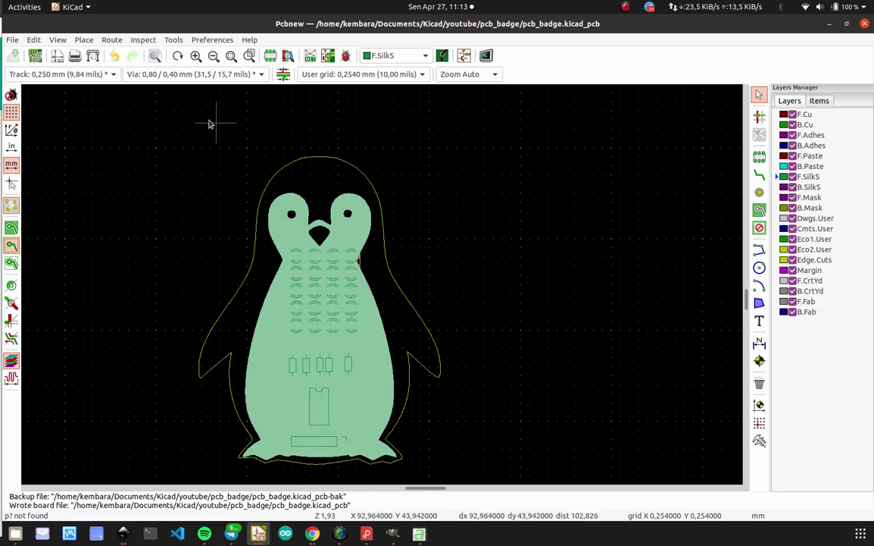
click(31, 41)
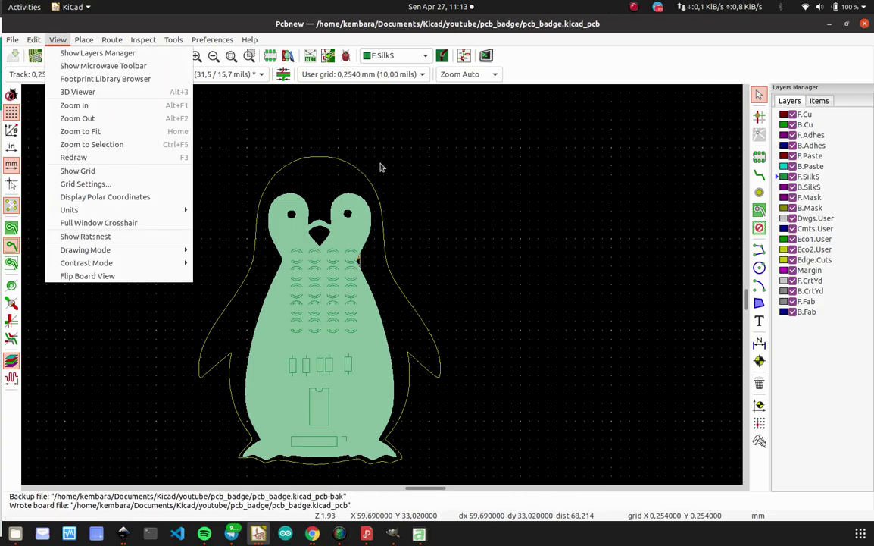
click(475, 179)
Rerun the PCB update from the schematic and review its change list to check the penguin footprint is kept.
click(327, 55)
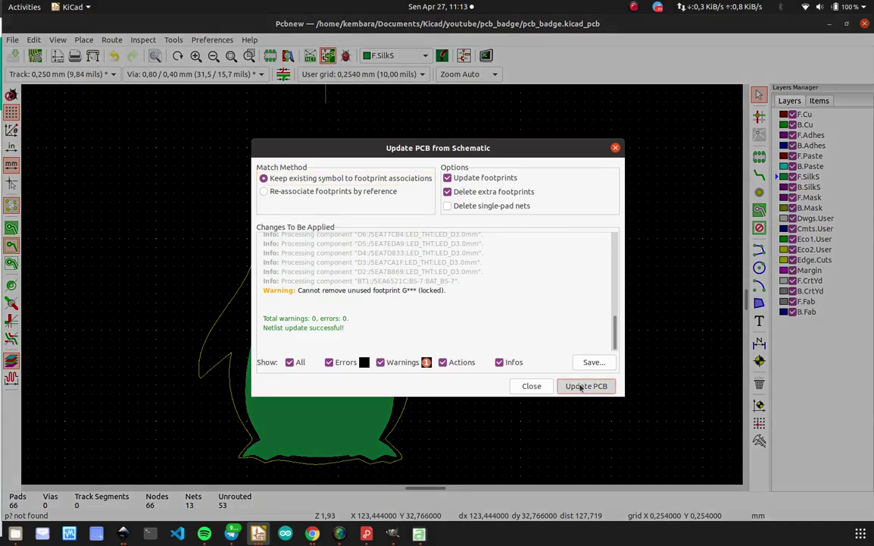
click(585, 387)
click(529, 386)
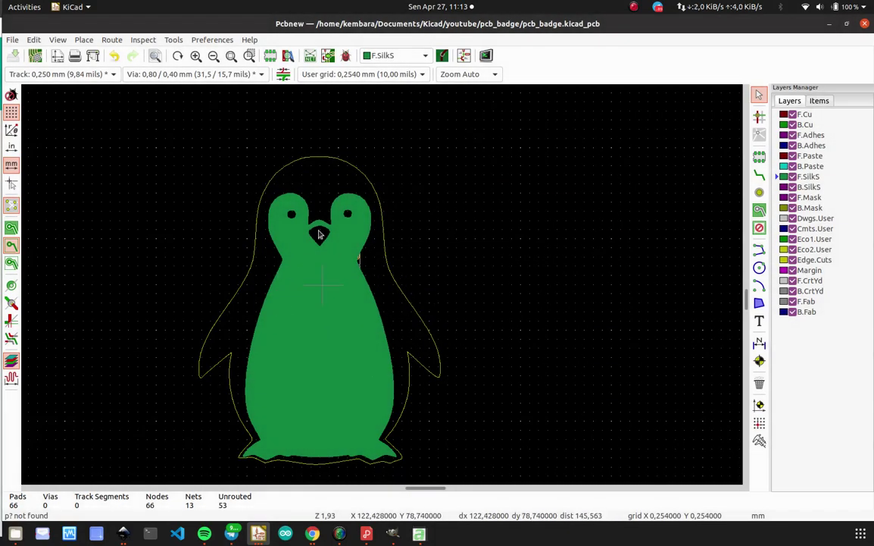
click(332, 58)
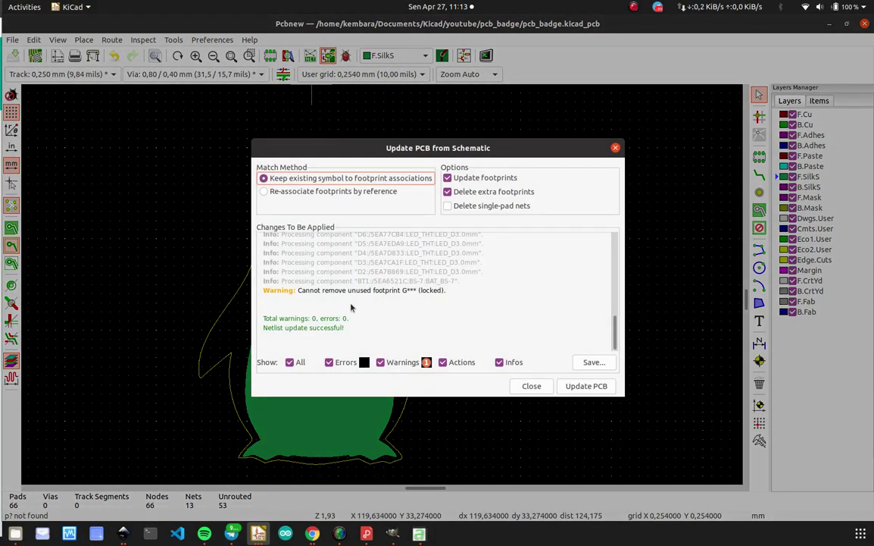
click(533, 385)
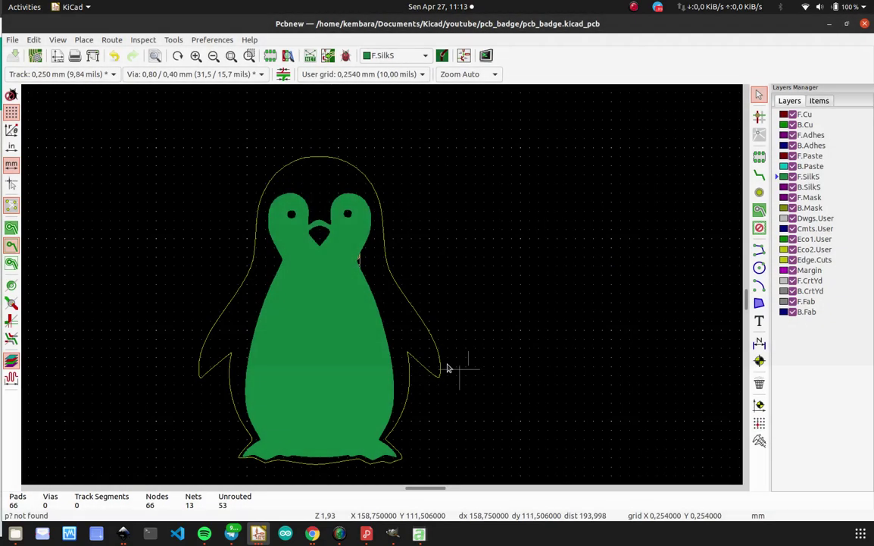
Inspect the populated penguin badge in the 3D Viewer and return to the board layout.
click(58, 40)
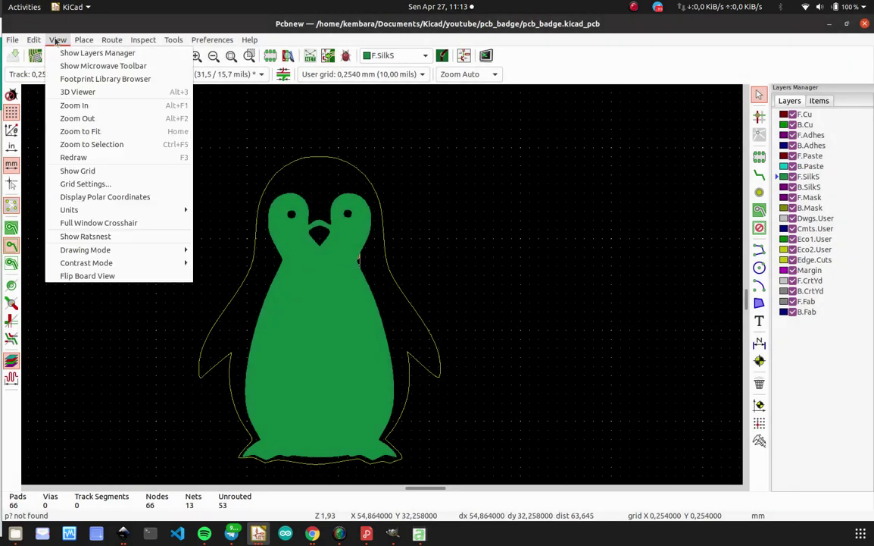
click(73, 92)
drag(691, 298, 713, 306)
scroll(482, 312, up, 2)
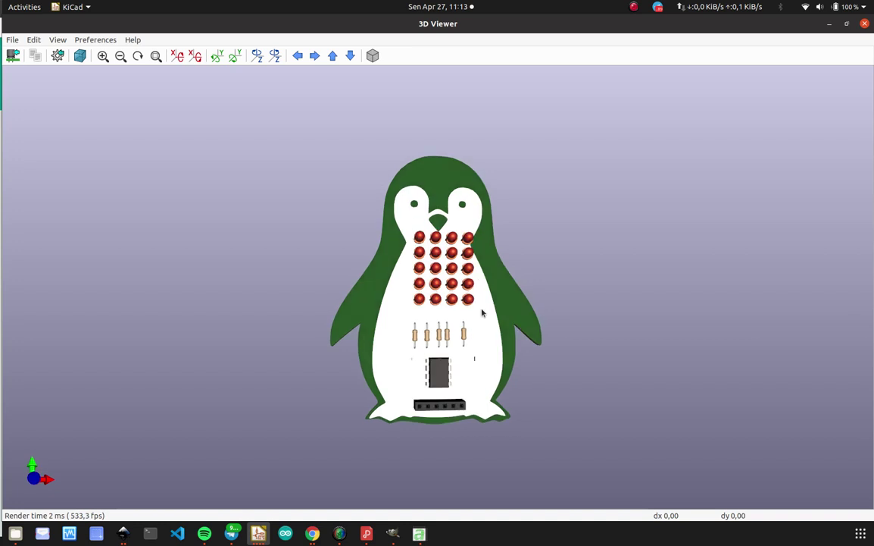
click(865, 23)
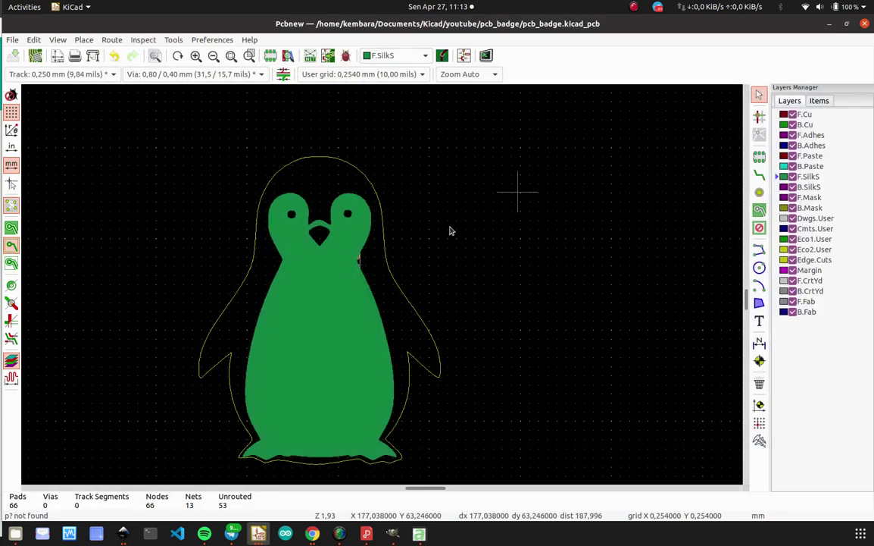
Hide the F.SilkS layer so the components and ratsnest under the penguin artwork can be seen.
scroll(383, 288, up, 4)
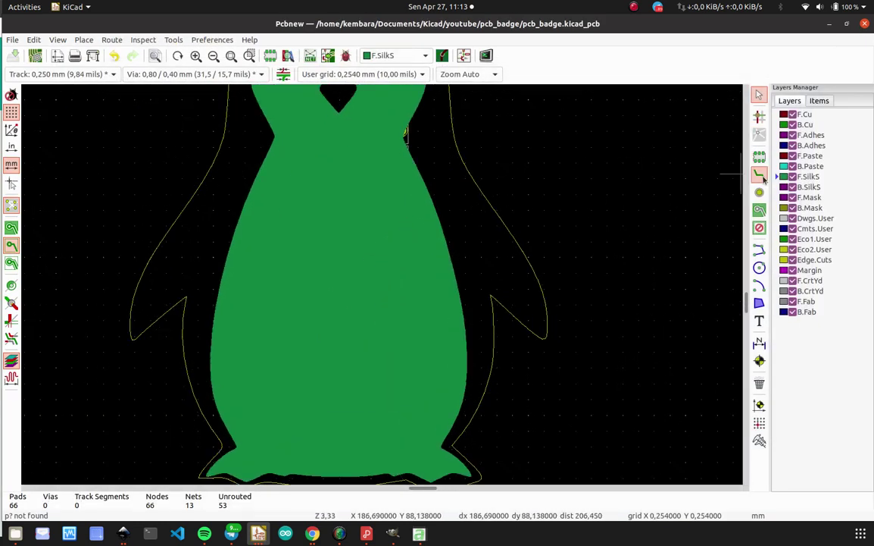
click(793, 176)
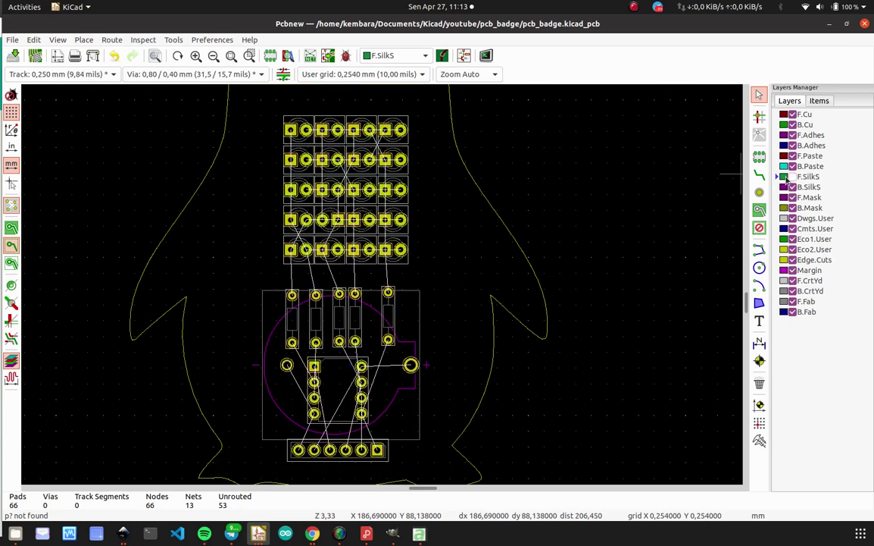
click(792, 176)
click(793, 177)
click(792, 176)
click(793, 177)
scroll(460, 239, down, 3)
scroll(436, 288, up, 4)
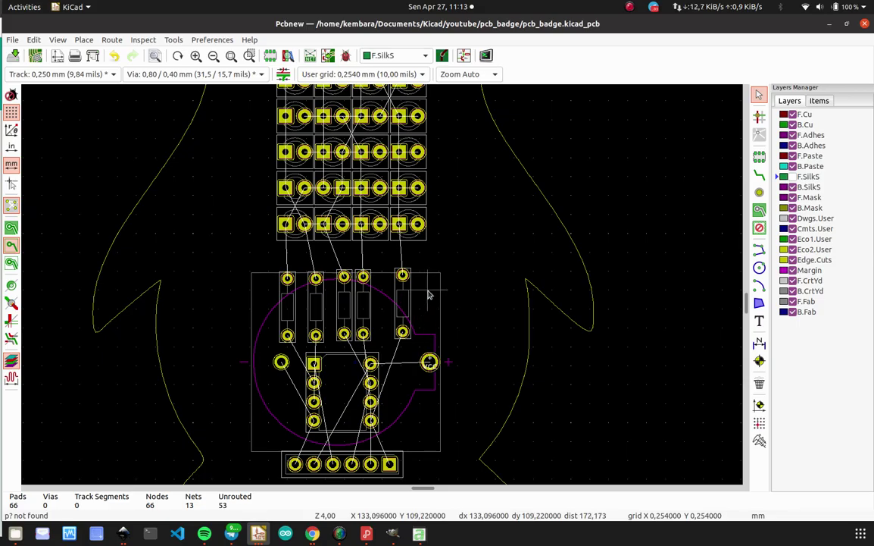
Hide the back-side footprints so the battery holder does not interfere with selecting the resistors.
drag(429, 291, 278, 261)
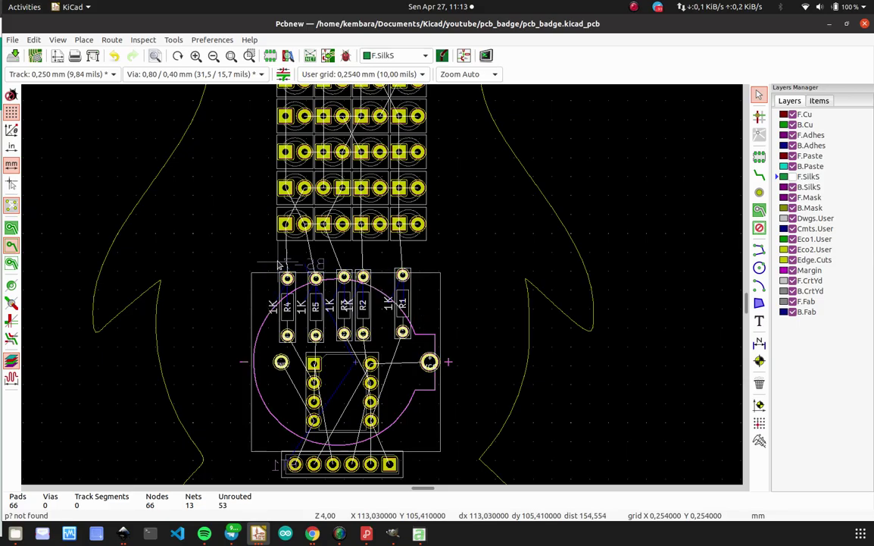
click(254, 236)
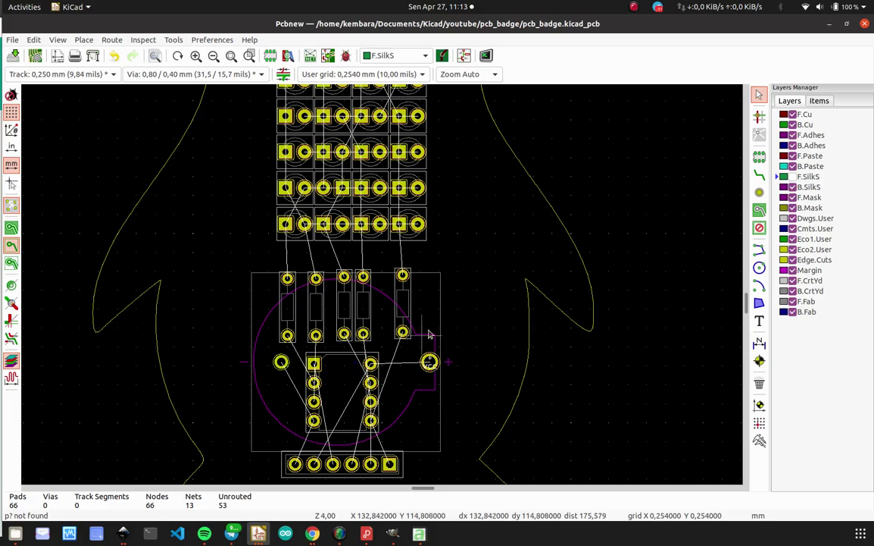
click(820, 100)
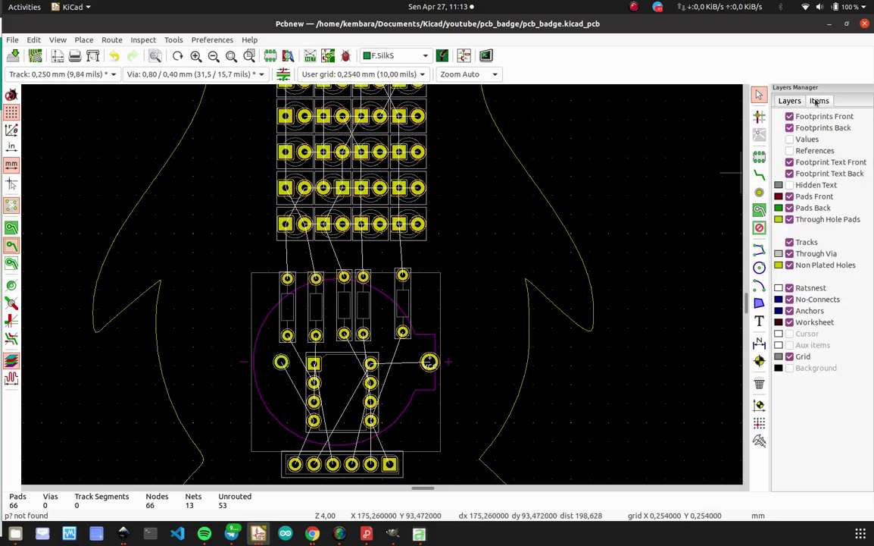
click(789, 128)
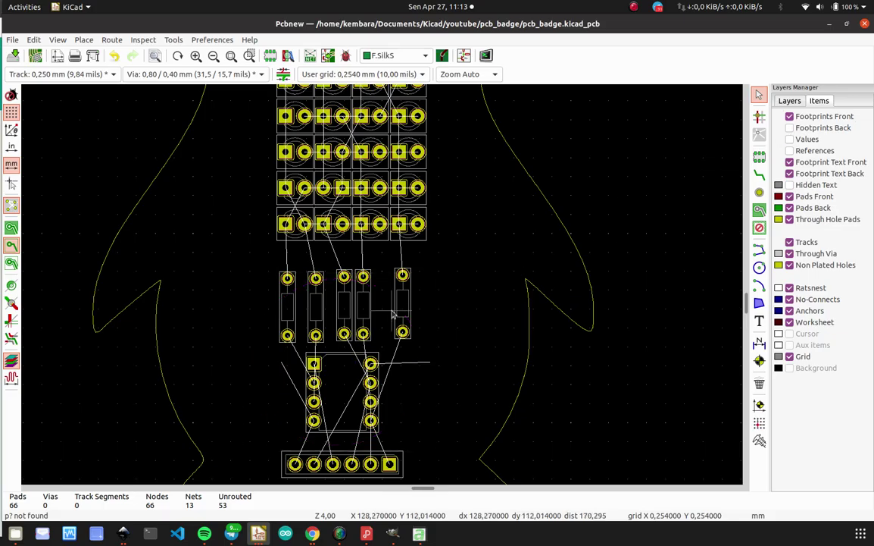
Distribute the five 1K resistors evenly in the horizontal direction and move the group to sit centred just below the LED matrix.
right_click(277, 290)
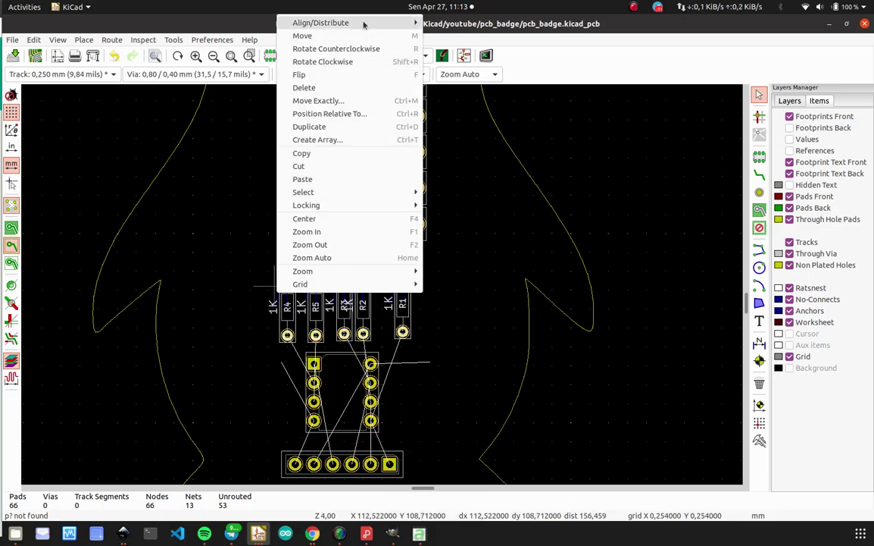
mouse_move(363, 23)
click(472, 101)
scroll(450, 187, up, 2)
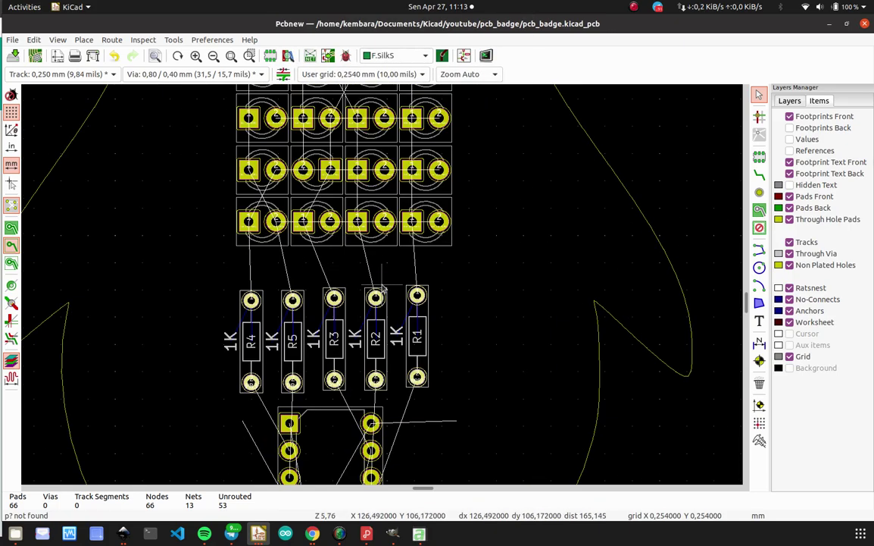
drag(426, 315, 439, 289)
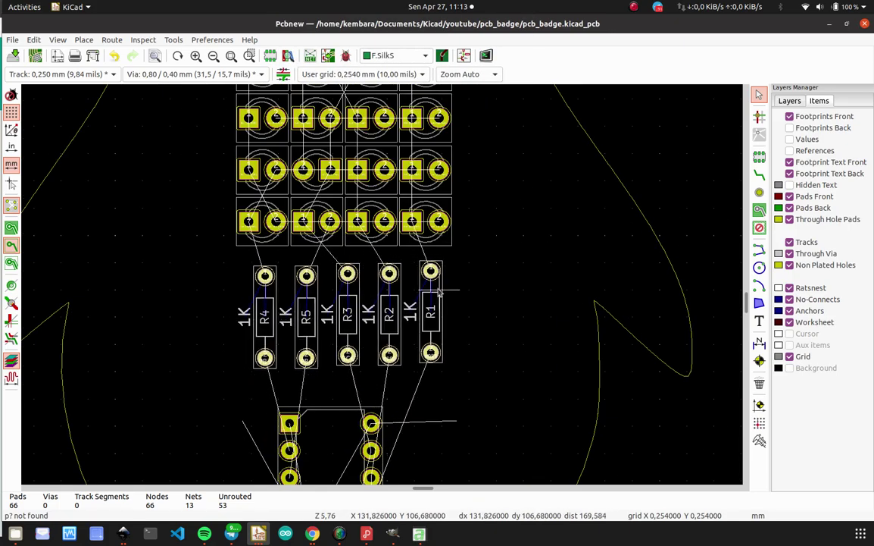
scroll(382, 288, down, 3)
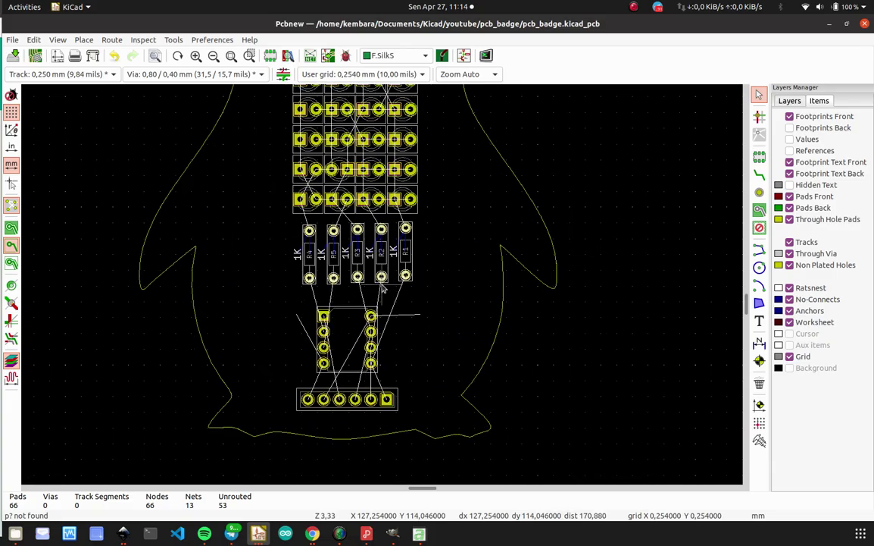
Move the ATtiny85 footprint U1 so it sits centred below the resistor row.
scroll(387, 287, down, 2)
scroll(399, 231, up, 2)
drag(382, 316, 382, 316)
drag(376, 427, 282, 407)
key(m)
scroll(310, 391, down, 2)
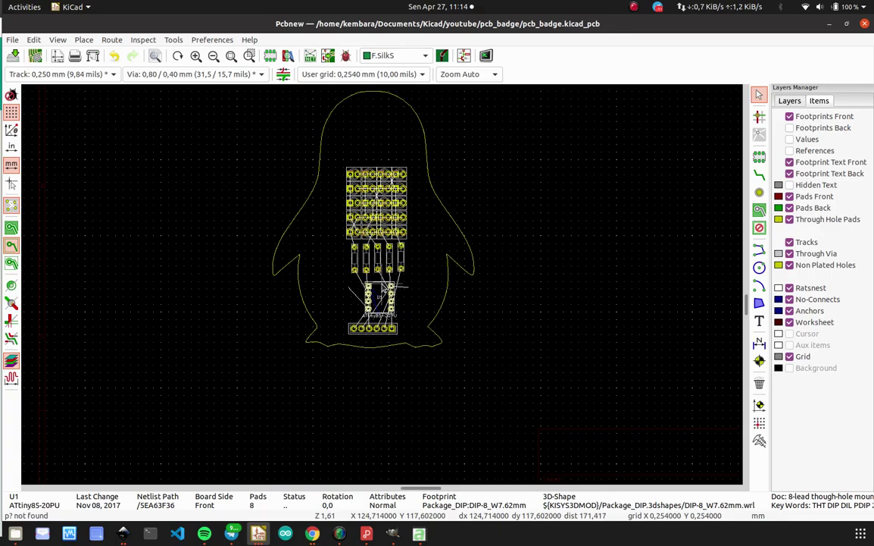
Align the six-pin header J1 centrally beneath the ATtiny85 and save the board.
scroll(378, 319, up, 2)
drag(382, 350, 344, 335)
key(m)
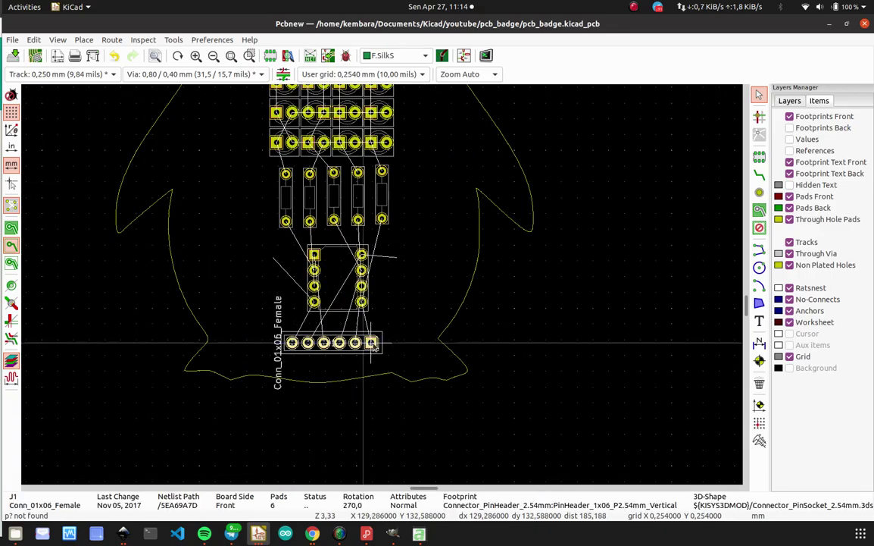
click(373, 342)
scroll(421, 261, down, 3)
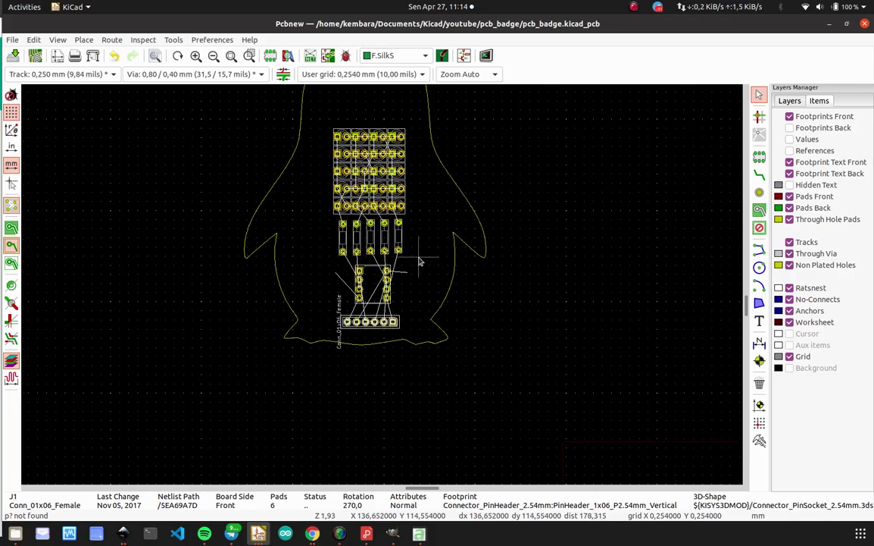
key(ctrl+s)
key(Escape)
Examine the placement of the LEDs, resistors, ATtiny85 and header within the penguin outline, along with their ratsnest connections.
scroll(410, 238, up, 3)
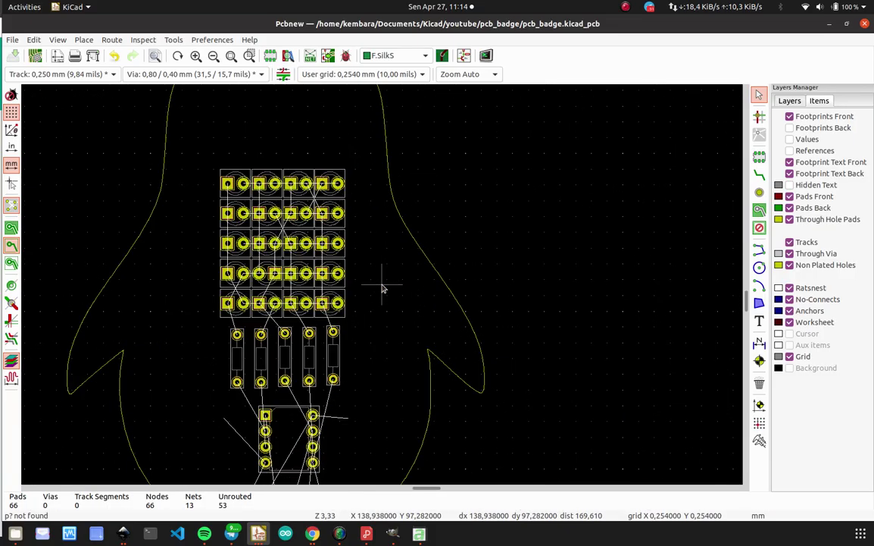
scroll(382, 288, down, 3)
scroll(382, 288, up, 1)
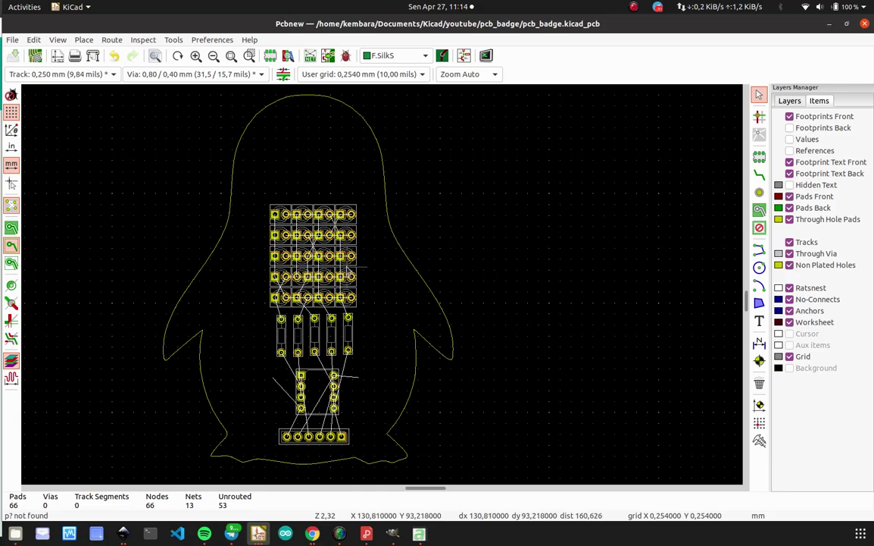
scroll(383, 288, up, 2)
scroll(382, 287, up, 2)
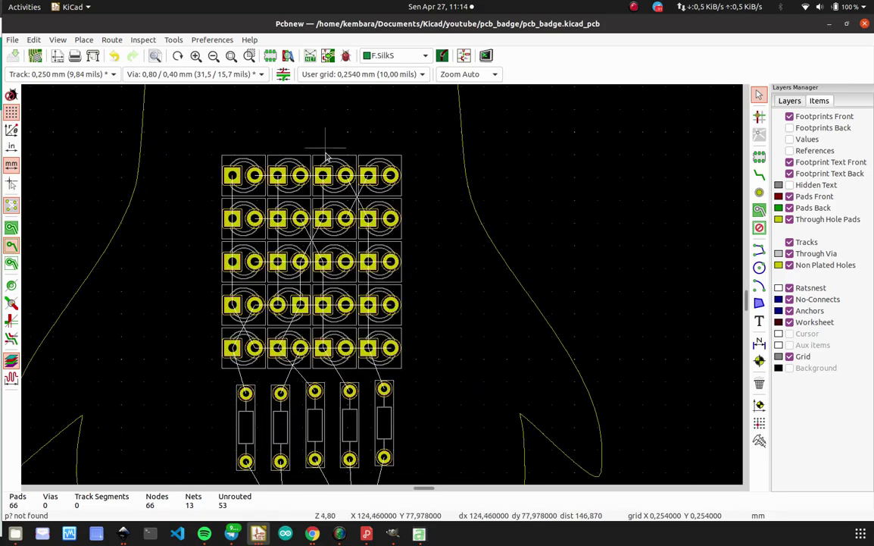
scroll(316, 231, down, 4)
middle_drag(436, 406, 401, 362)
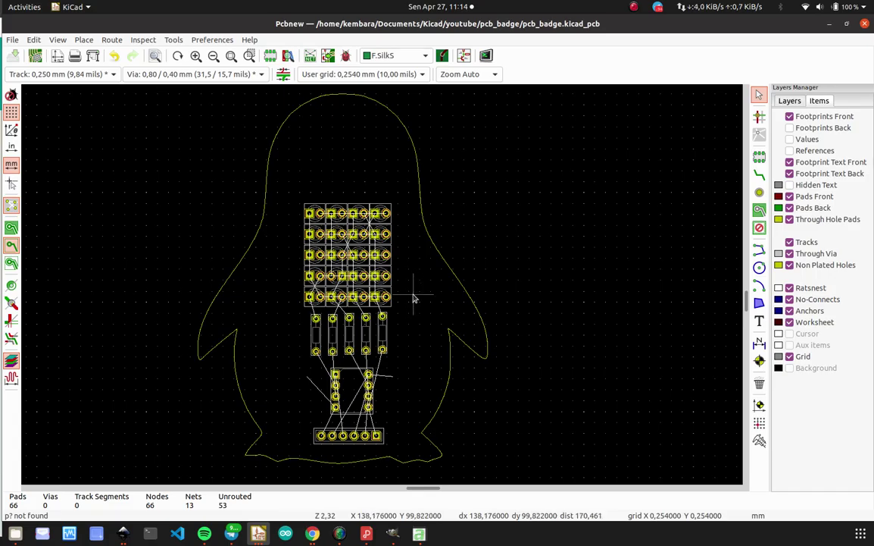
scroll(414, 299, up, 2)
scroll(382, 289, down, 2)
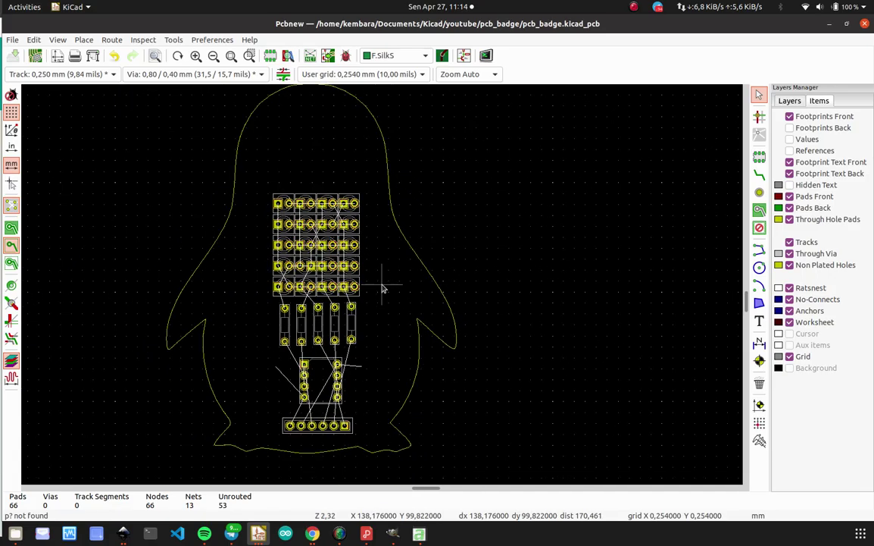
middle_drag(395, 273, 389, 280)
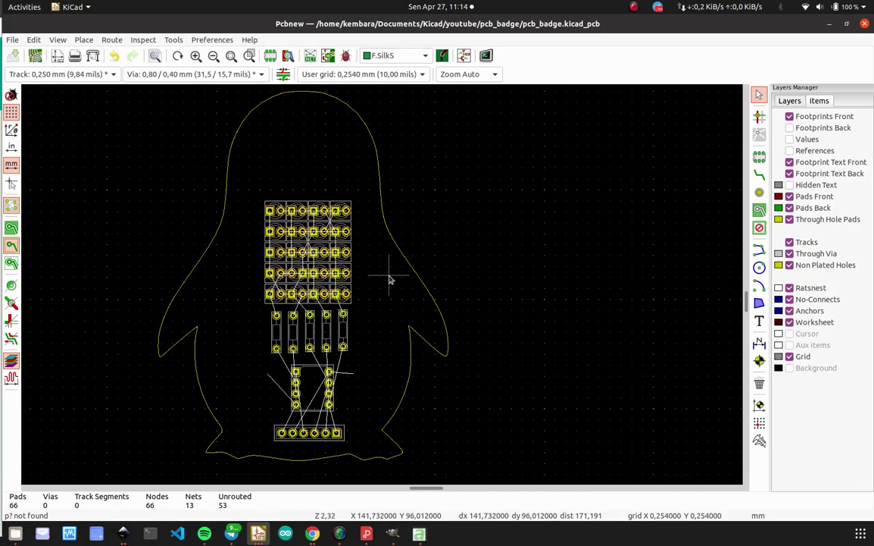